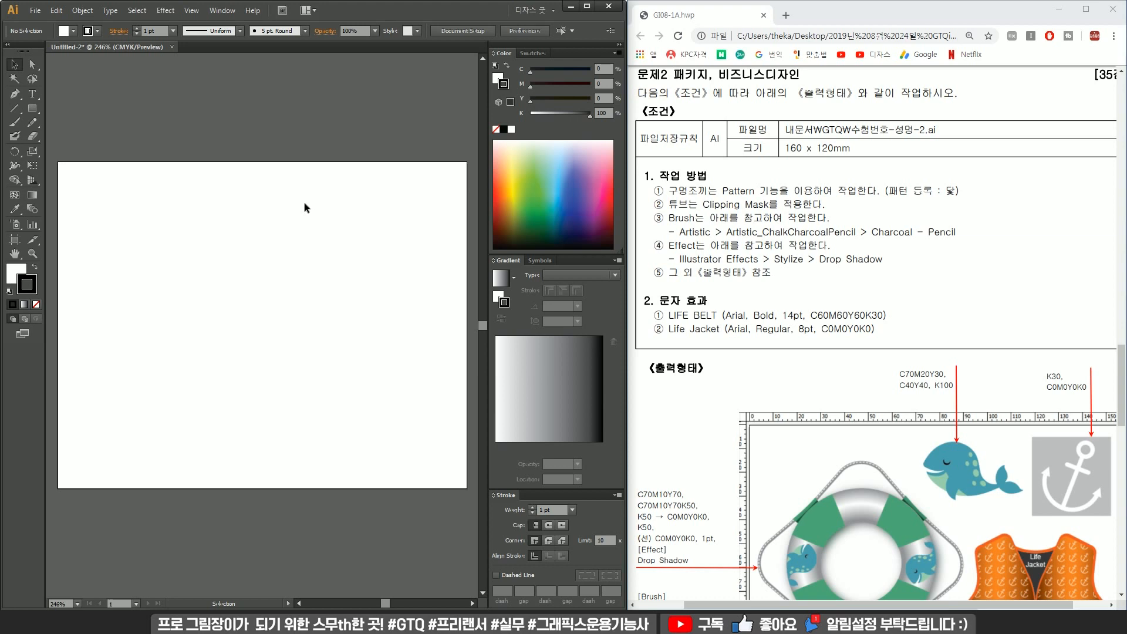
Start a new document and name it with the candidate number, the name and the suffix 2.
key(ctrl+n)
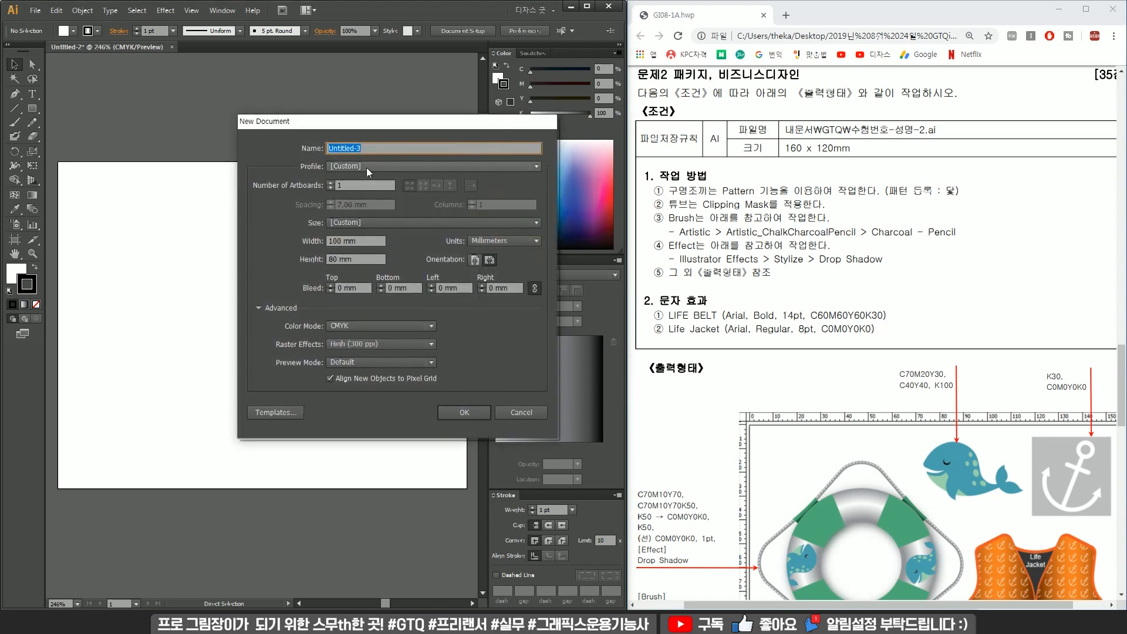
text(12)
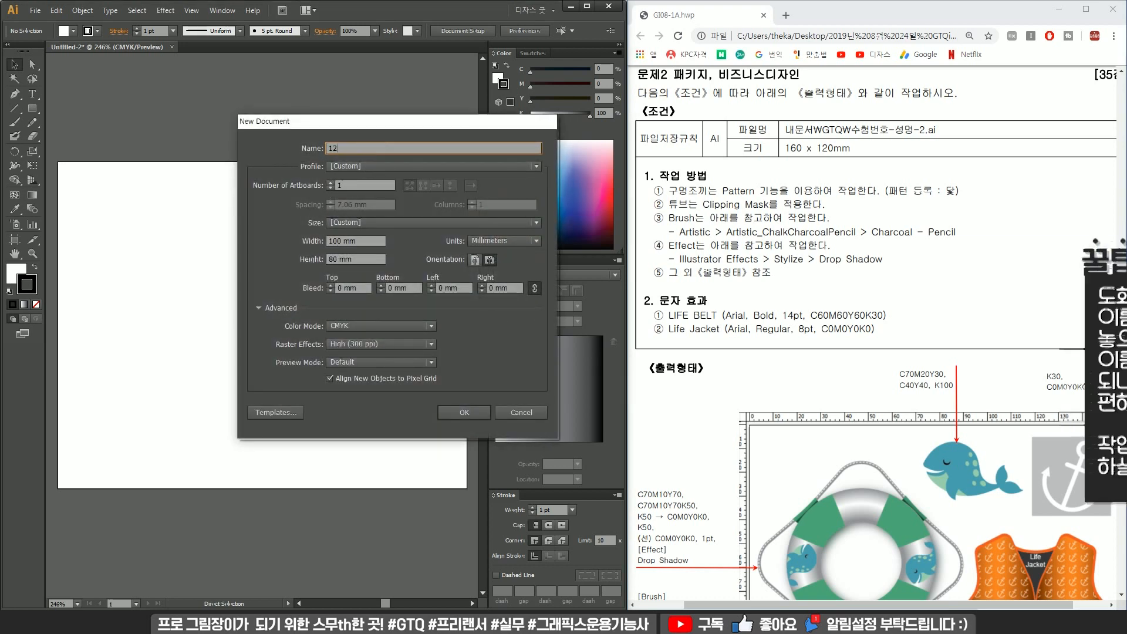
text(345678-)
text(디자ㅅ)
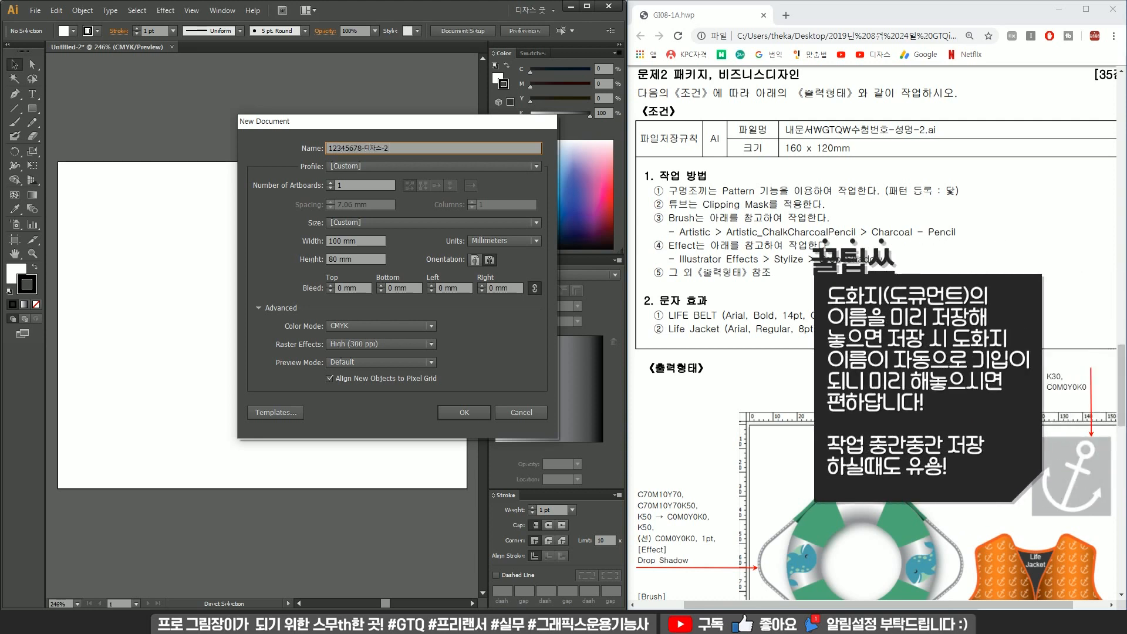
drag(446, 151, 245, 152)
click(396, 147)
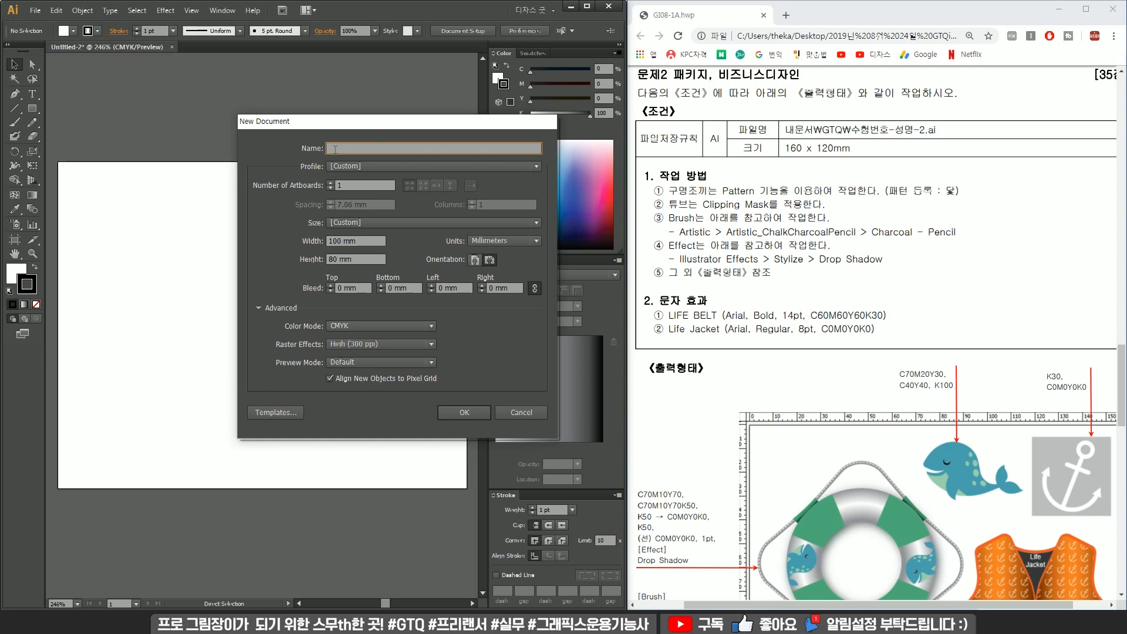
drag(335, 150, 327, 149)
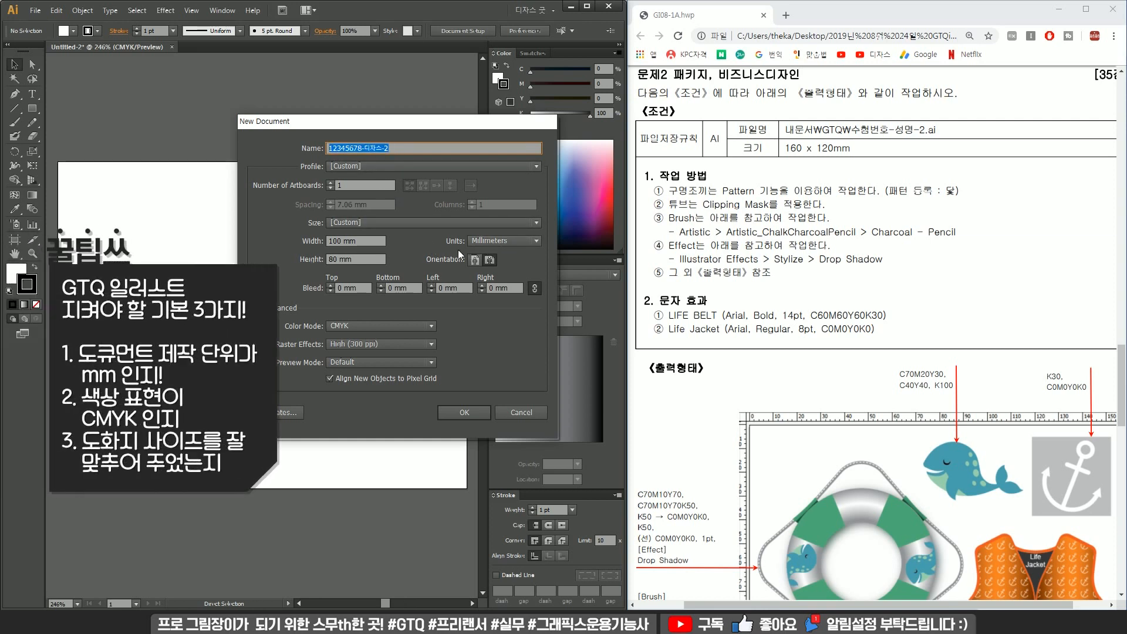
Set the artboard to 160 mm wide and 120 mm high in millimetres and create the document.
click(502, 242)
click(503, 289)
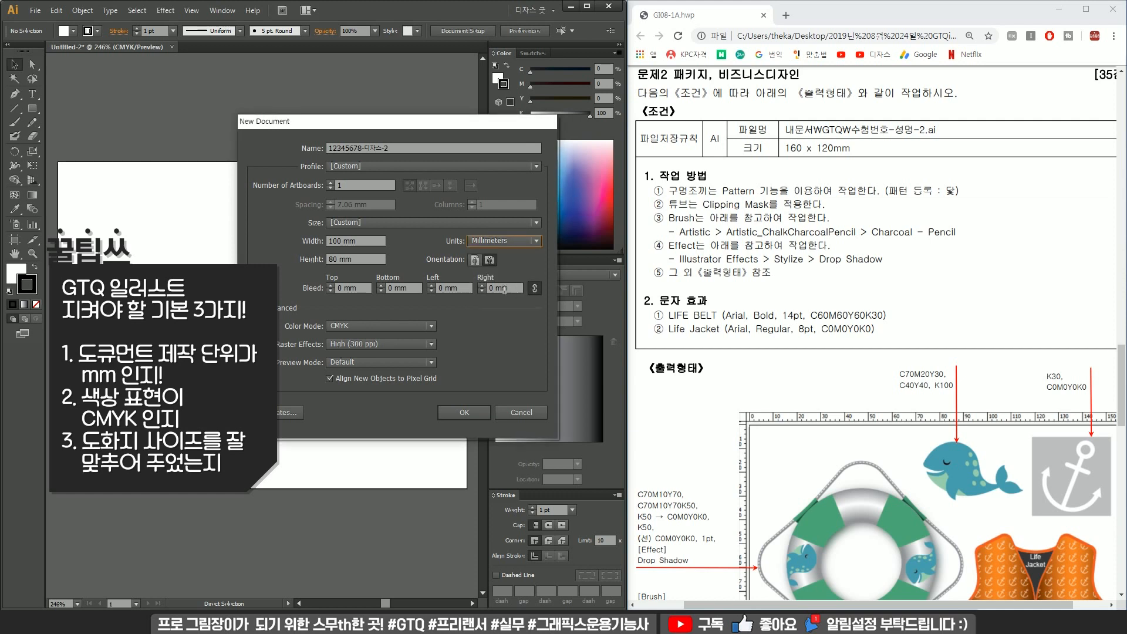
drag(366, 242, 278, 242)
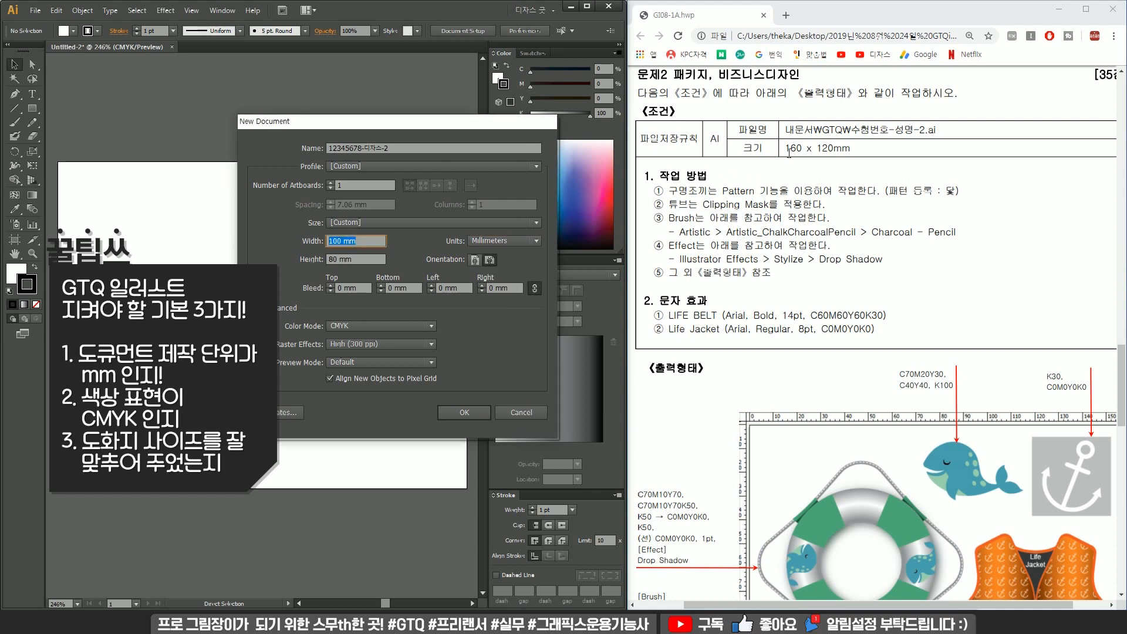
text(160)
key(Tab)
text(120)
click(447, 412)
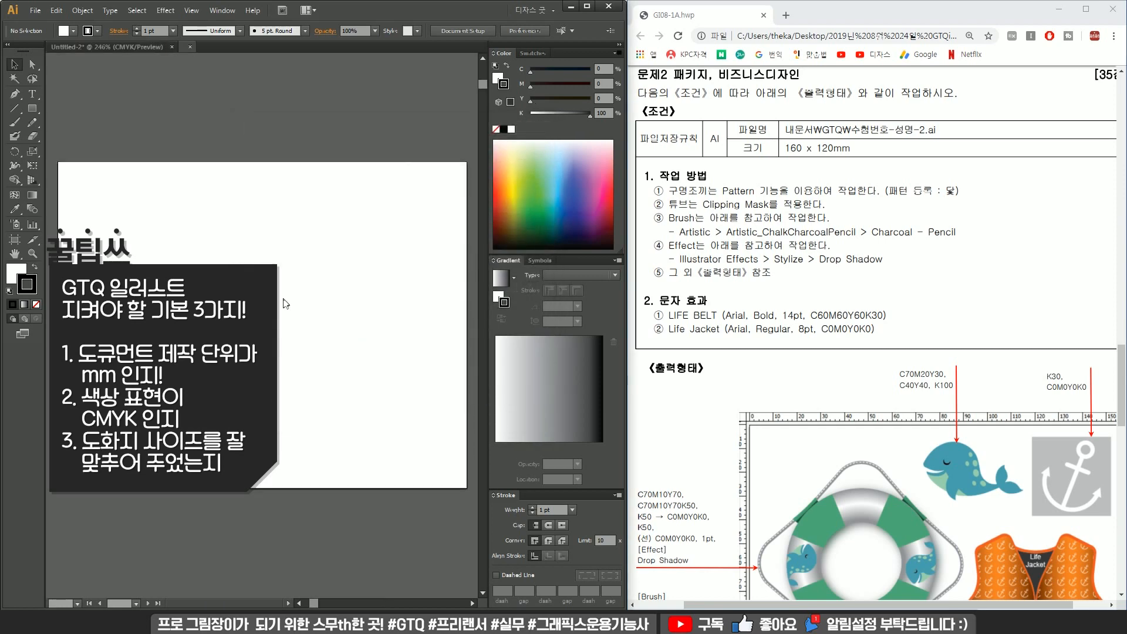
Close the old untitled document without saving it.
click(172, 47)
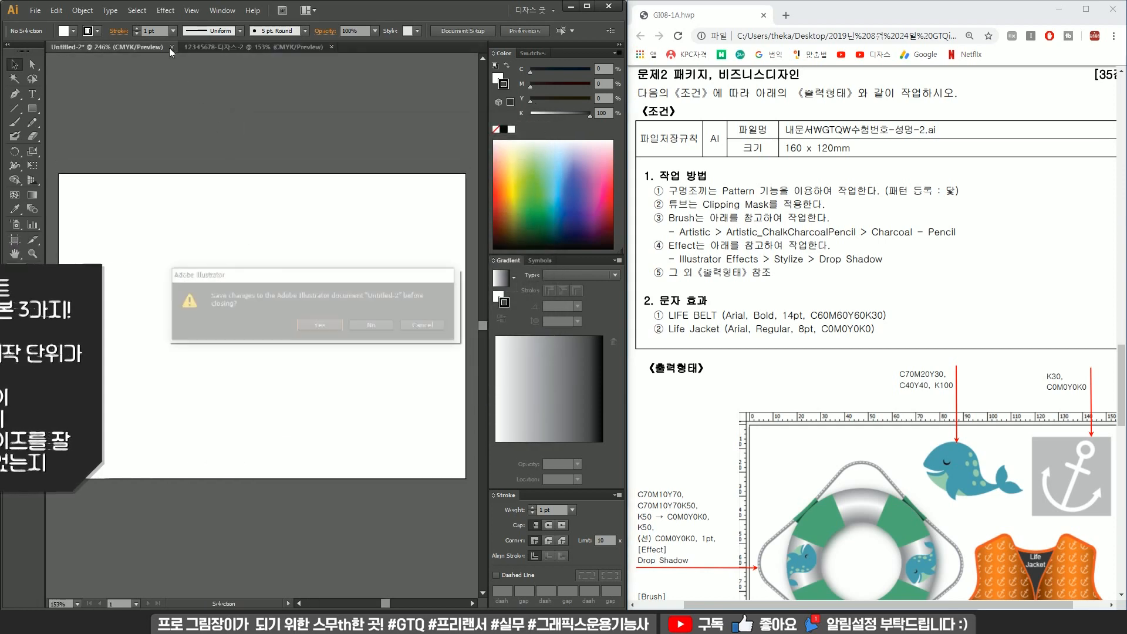
click(368, 337)
drag(154, 273, 268, 278)
Draw a small green square with no stroke at the artboard's top-left corner.
key(m)
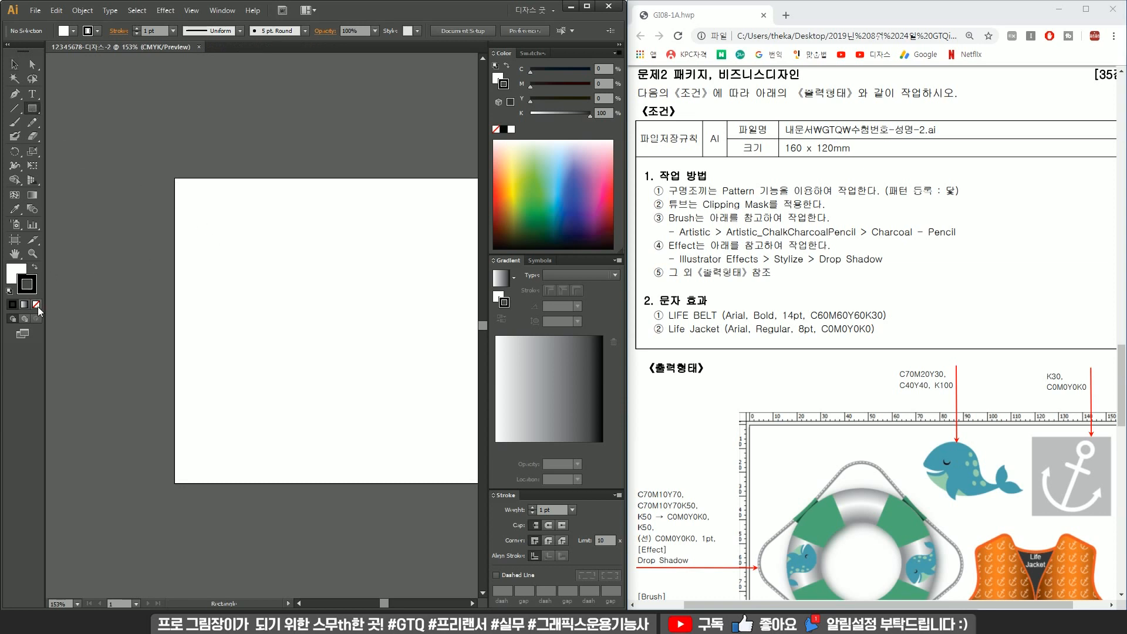
click(36, 304)
key(x)
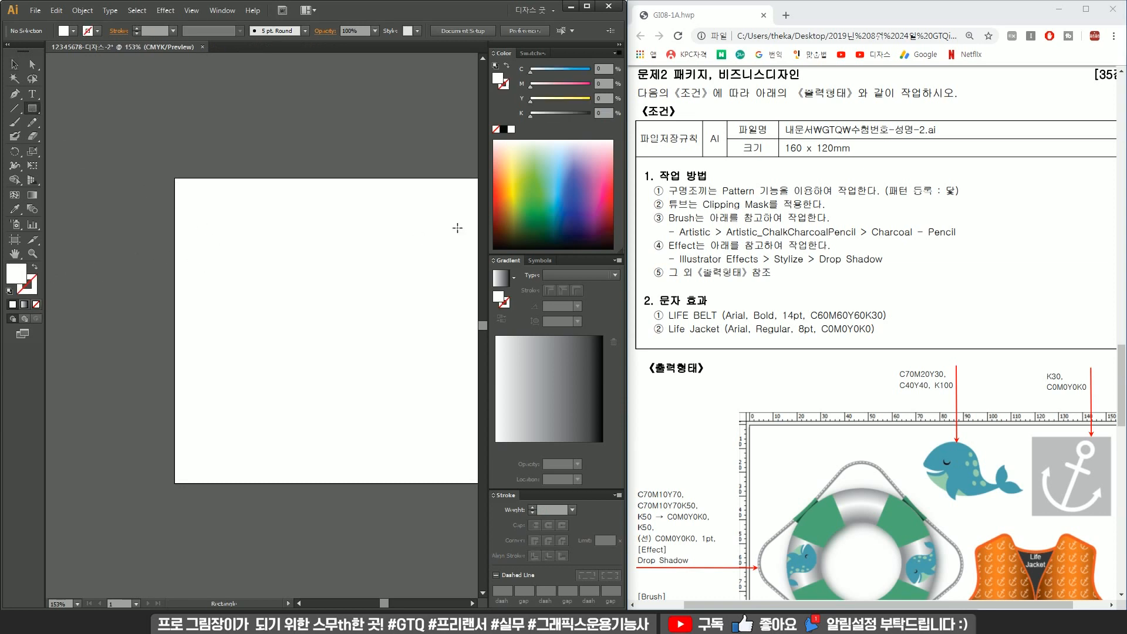
click(523, 206)
drag(178, 204, 190, 217)
key(v)
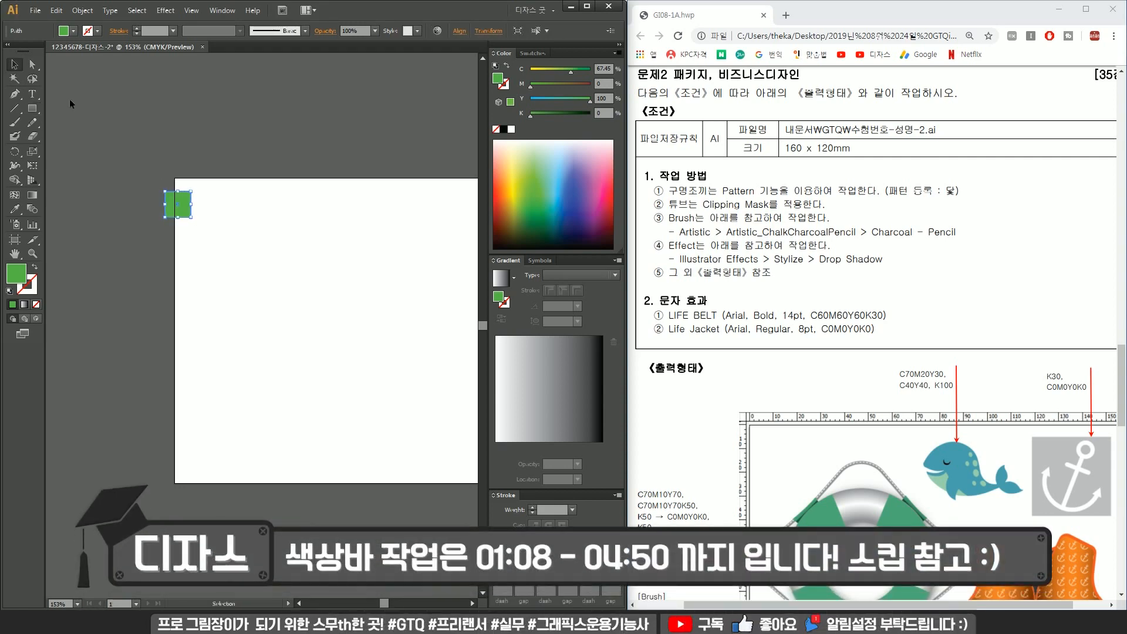
Copy the square downward and repeat the copy to build a vertical column of squares.
alt+drag(179, 206, 179, 240)
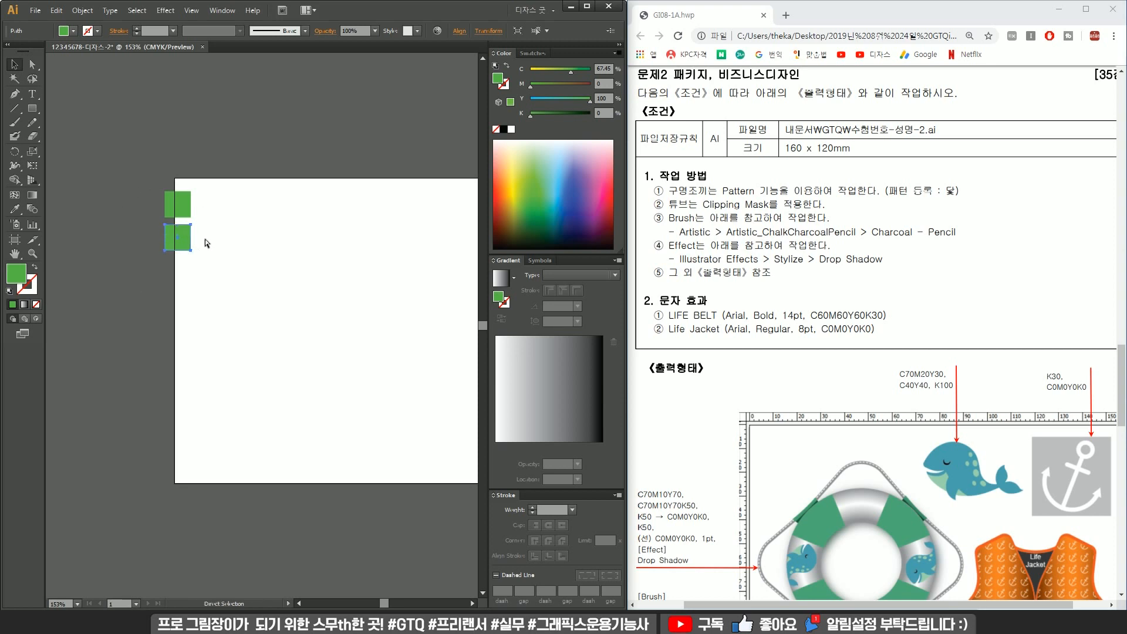
key(ctrl+d)
key(ctrl+d)
key(ctrl+d)
key(ctrl+d)
key(ctrl+d)
key(ctrl+d)
key(ctrl+d)
key(ctrl+d)
key(ctrl+d)
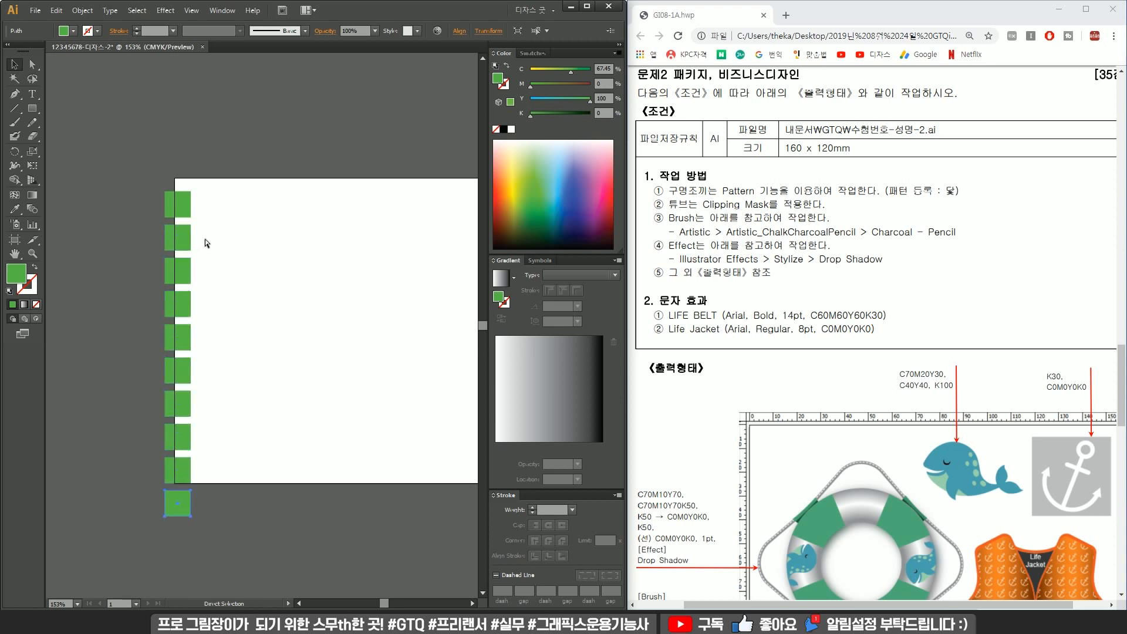
Delete the extra square hanging below the artboard.
shift+click(175, 506)
drag(175, 506, 290, 223)
key(Delete)
Select the whole column and place a duplicate of it to the right.
drag(252, 472, 164, 194)
drag(174, 206, 240, 206)
click(327, 297)
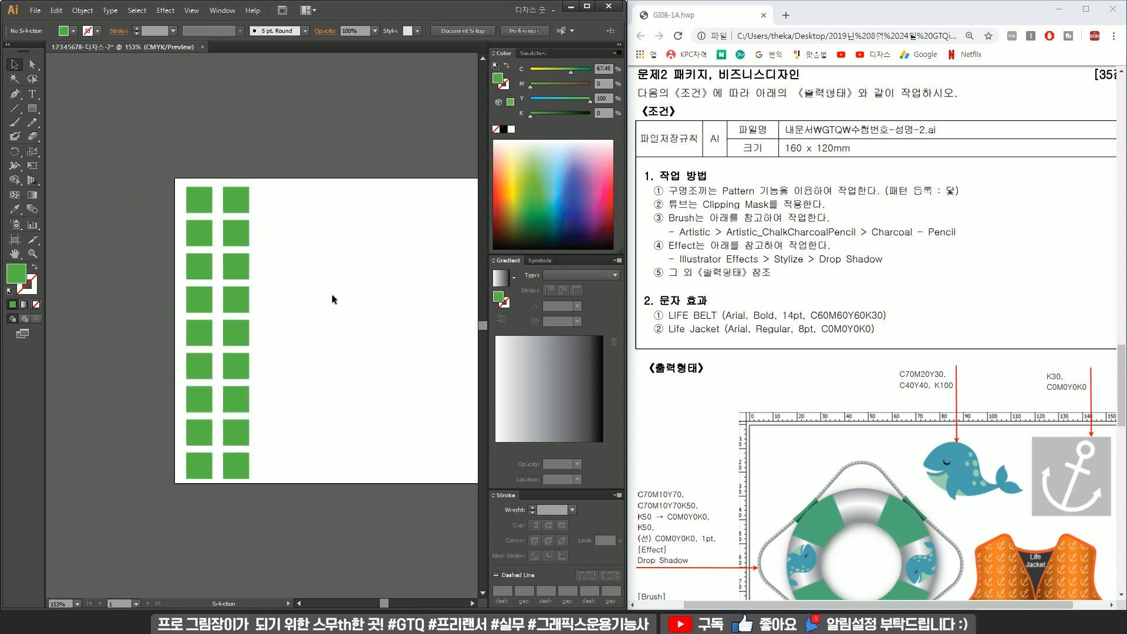
Fill the top-left square with C70 M10 Y70 K0.
scroll(839, 427, down, 4)
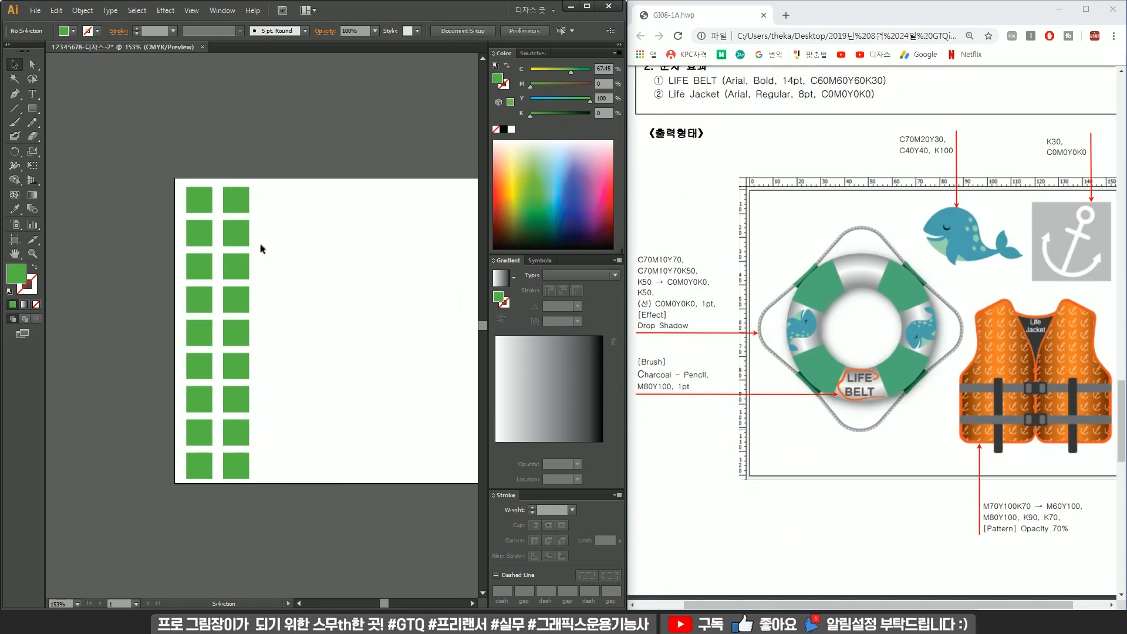
drag(639, 260, 690, 327)
click(415, 206)
click(199, 200)
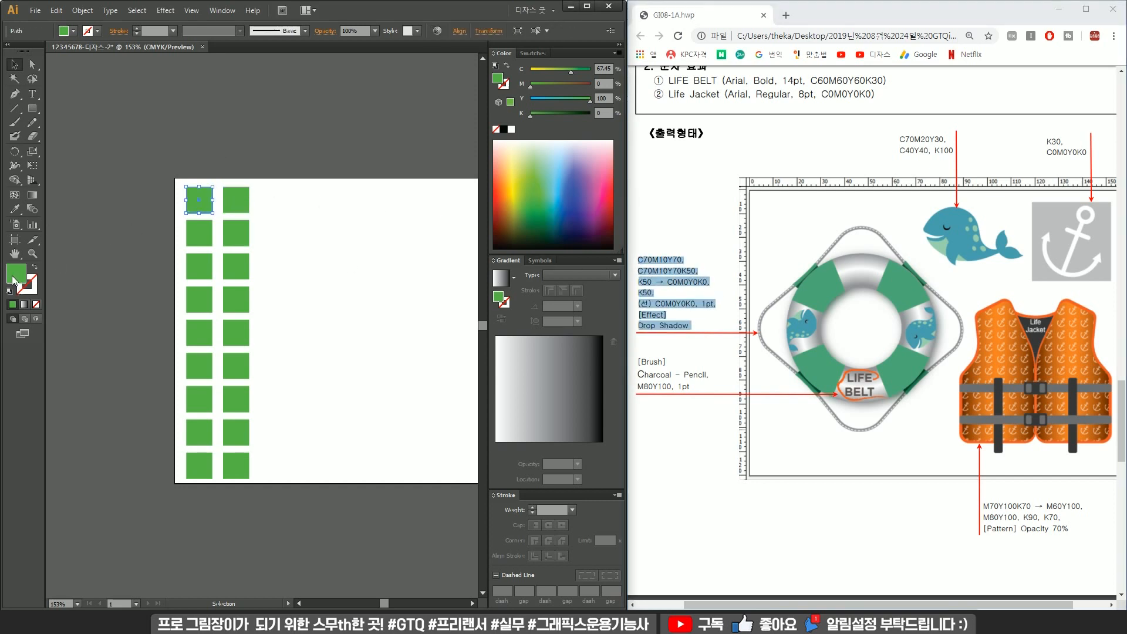
double_click(13, 282)
key(Tab)
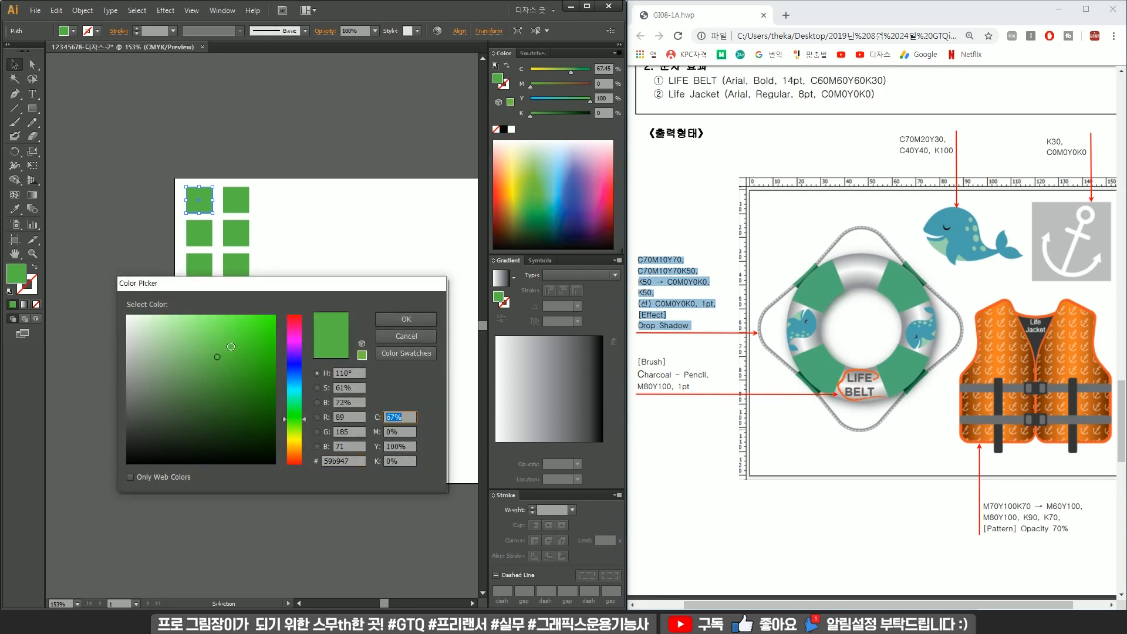
text(70)
key(Tab)
text(10)
key(Tab)
text(70)
key(Return)
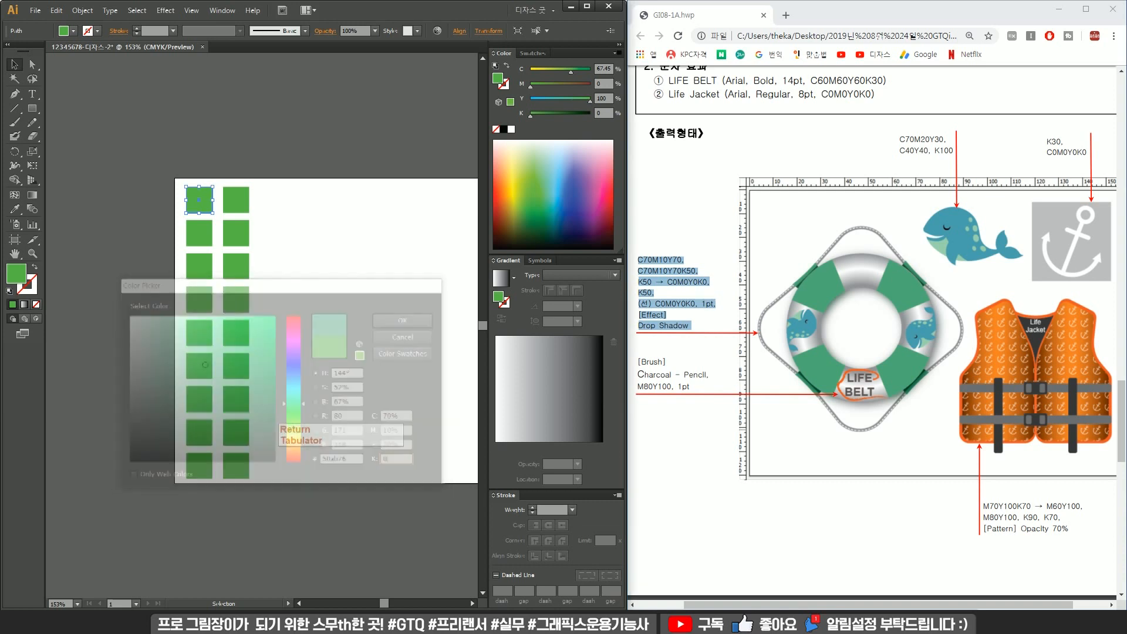
Fill the second square in the left column with C70 M10 Y70 K50.
click(199, 233)
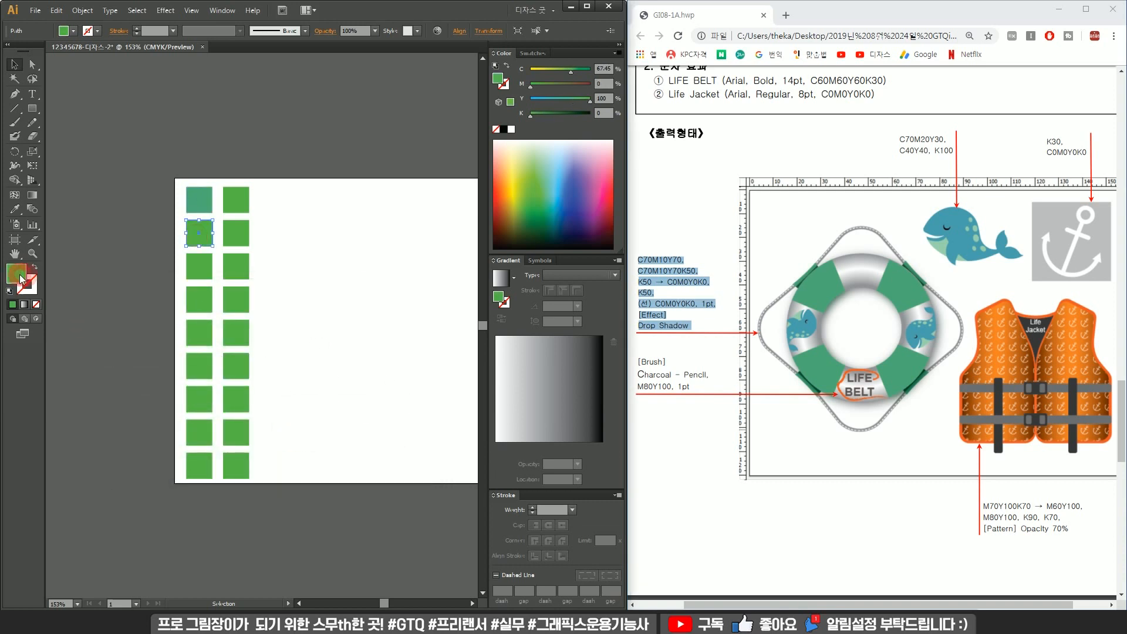
double_click(16, 273)
key(Tab)
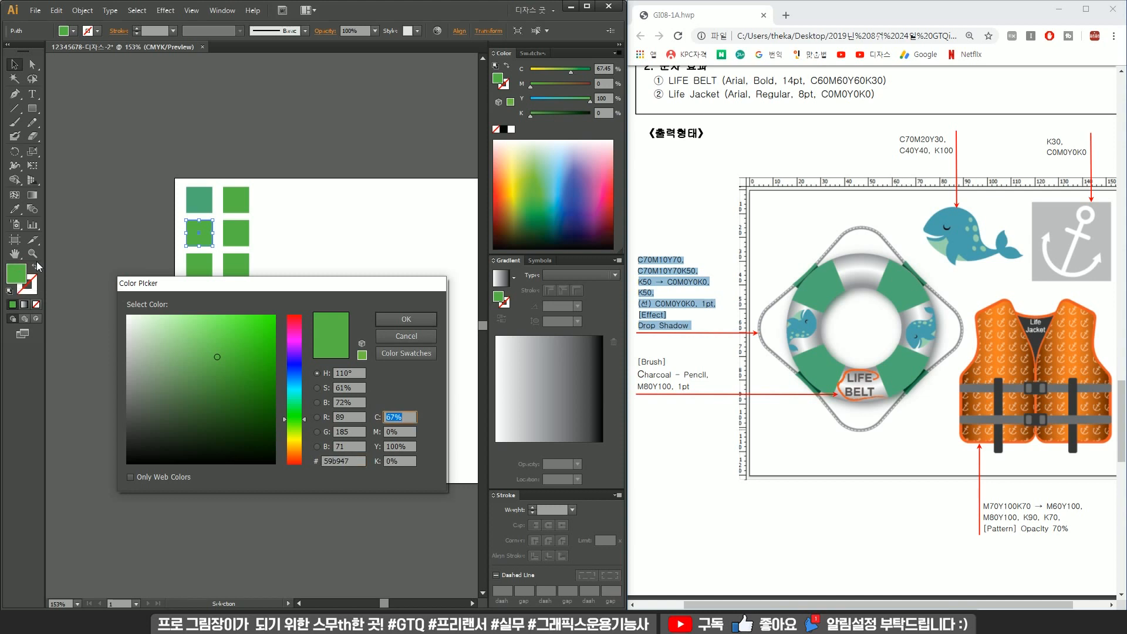
text(70)
key(Tab)
text(10)
key(Tab)
text(70)
key(Tab)
text(50)
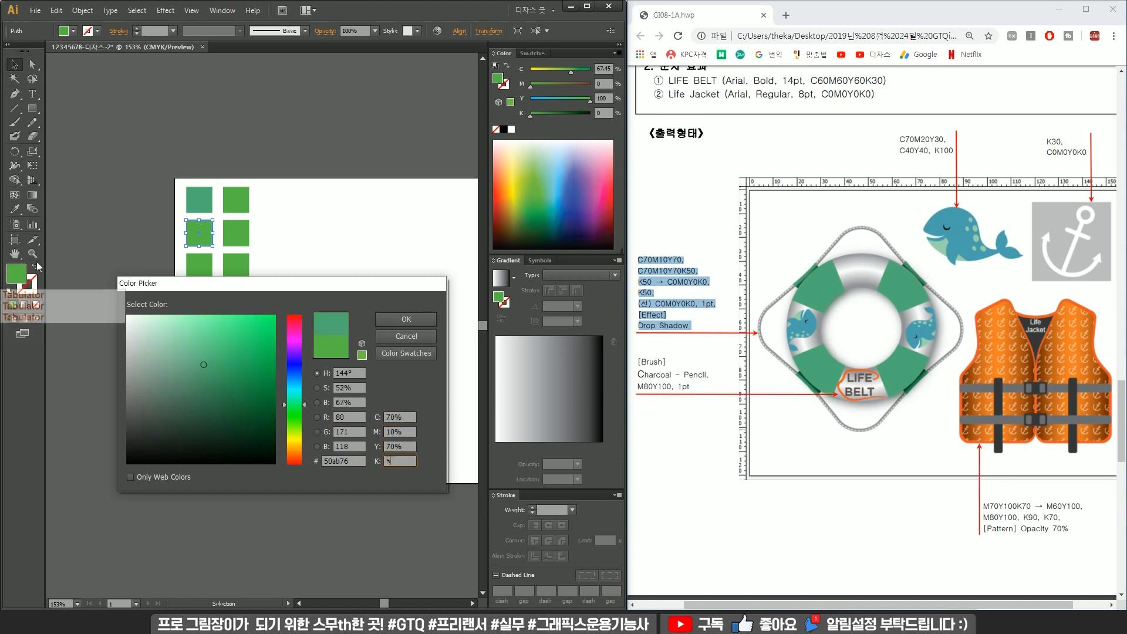
key(Return)
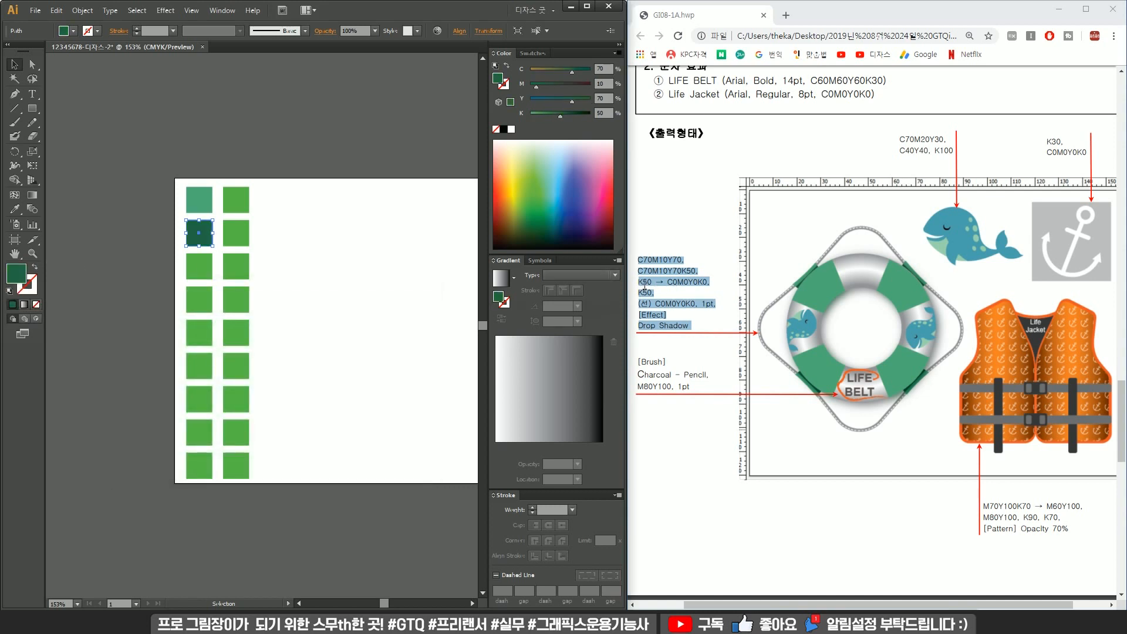
Apply a default gradient fill to the third square in the left column.
click(202, 266)
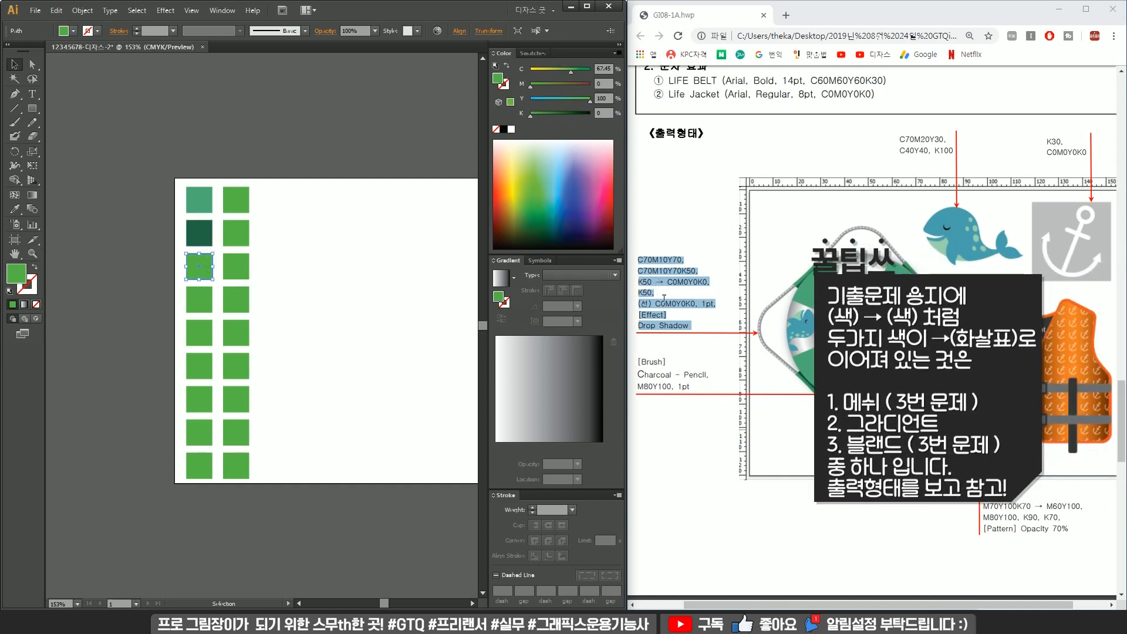
click(275, 260)
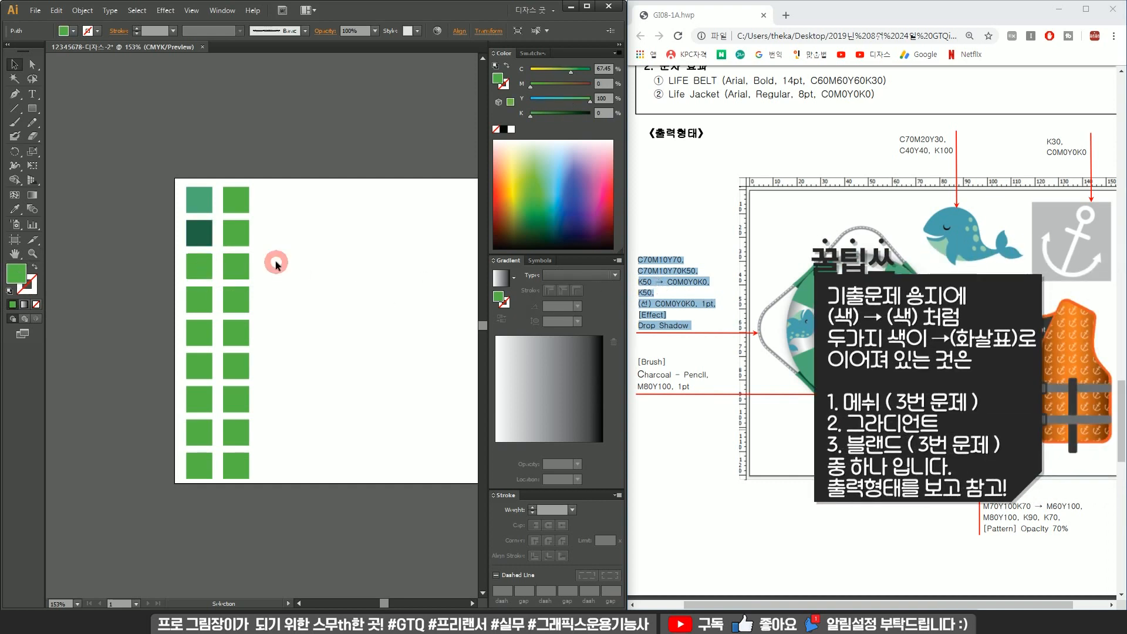
click(205, 271)
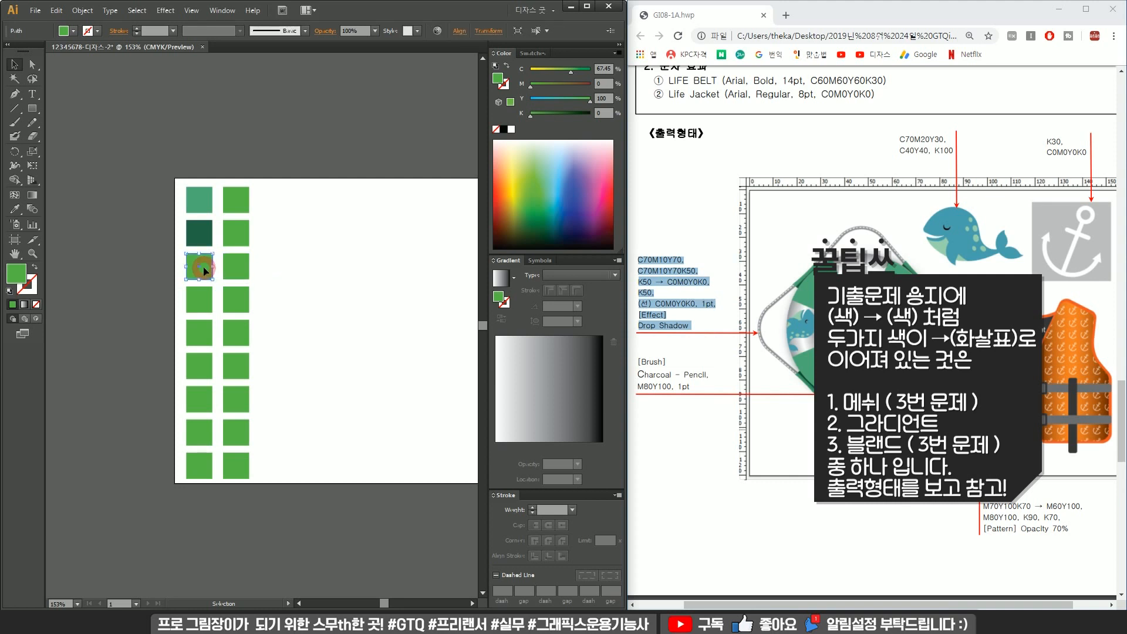
click(508, 287)
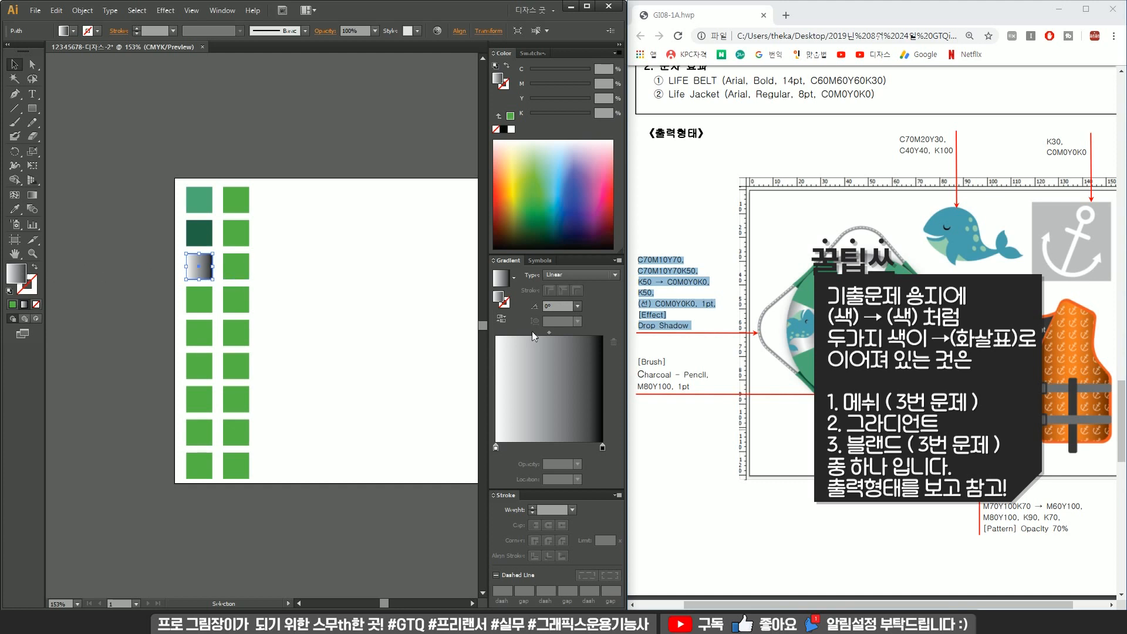
Switch the gradient's starting stop to CMYK and set it to K50.
double_click(495, 448)
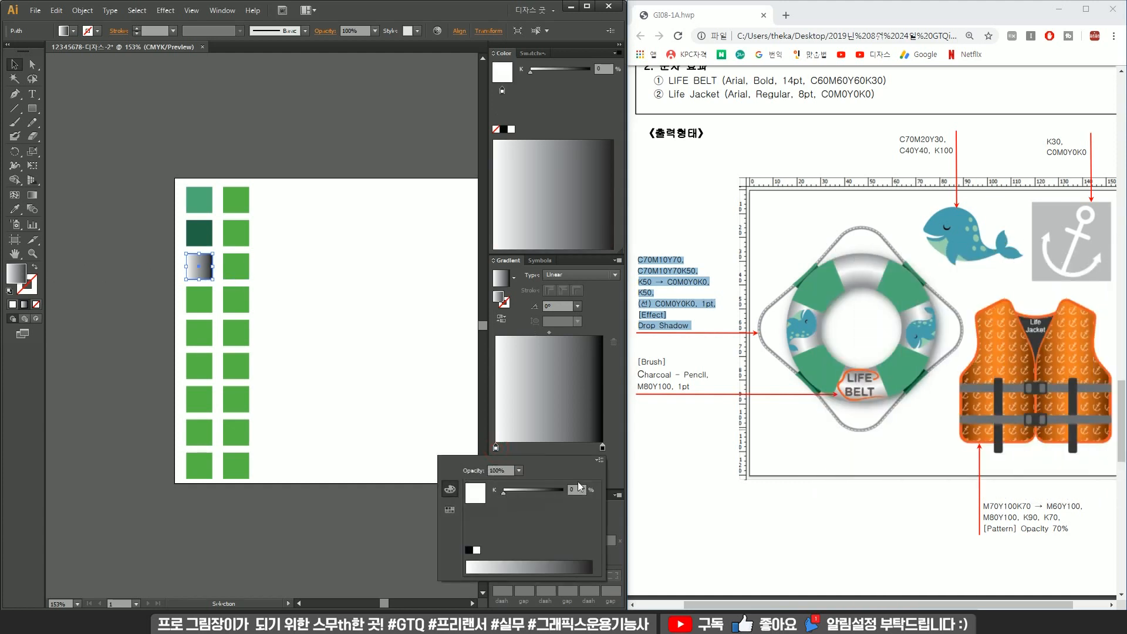
click(599, 461)
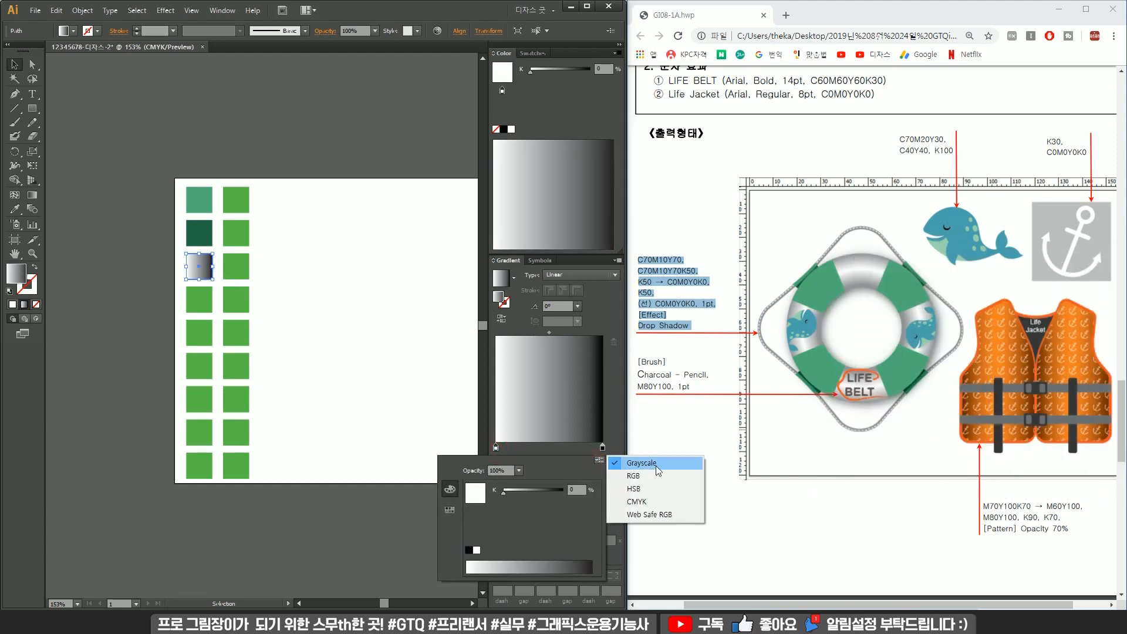
click(639, 502)
click(575, 489)
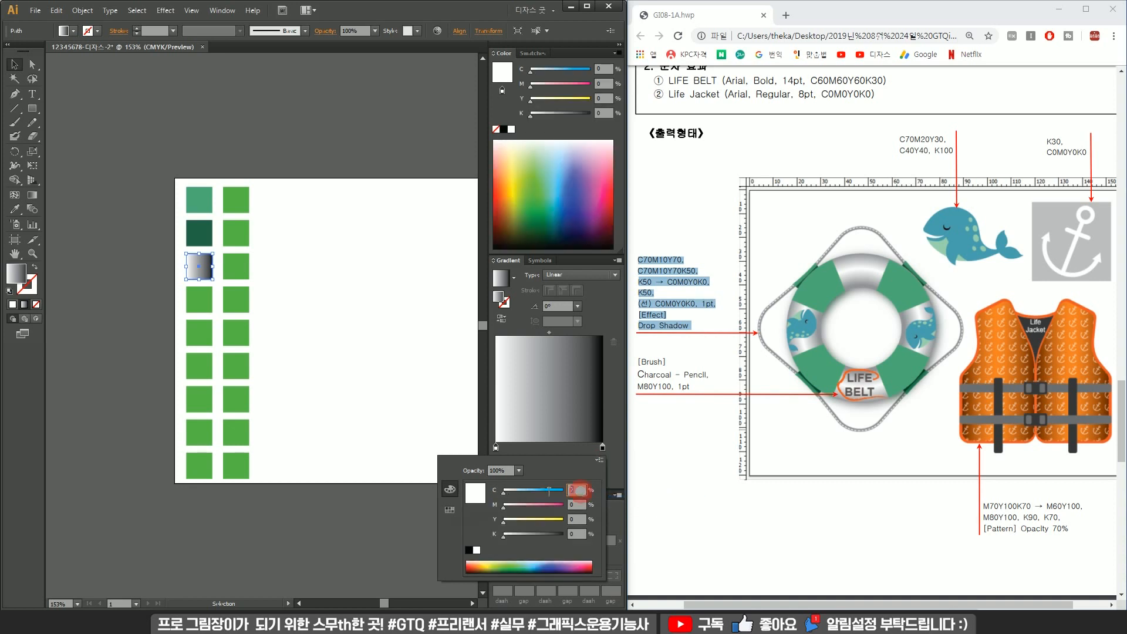
key(Tab)
key(Tab)
key(Tab)
text(50)
key(Return)
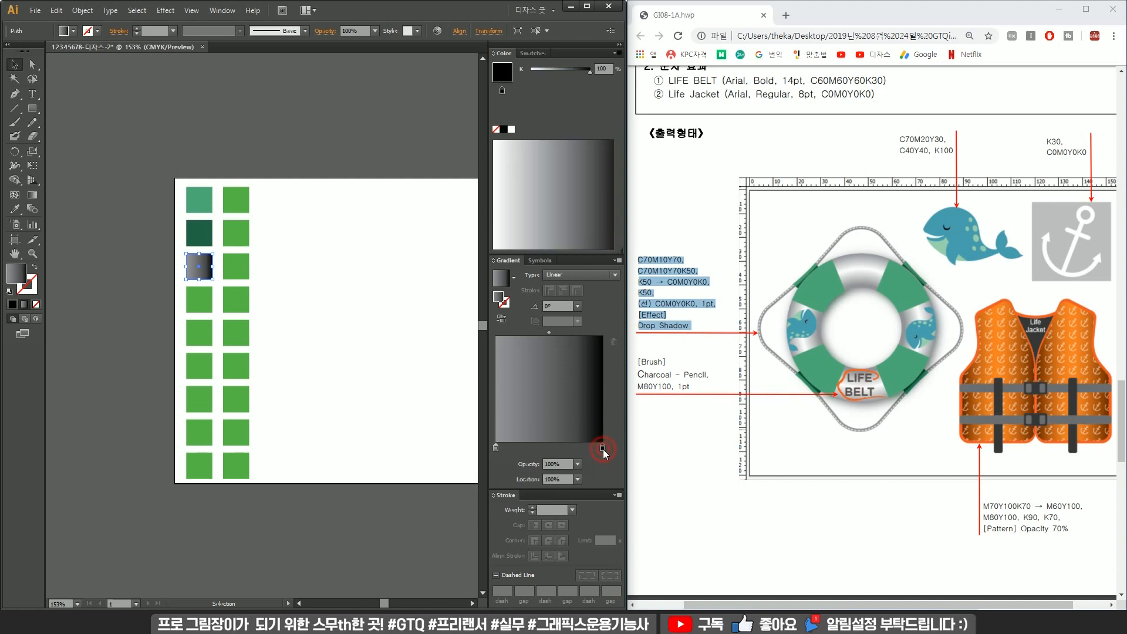
Switch the gradient's ending stop to CMYK and set it to K0.
double_click(602, 447)
click(599, 461)
click(643, 503)
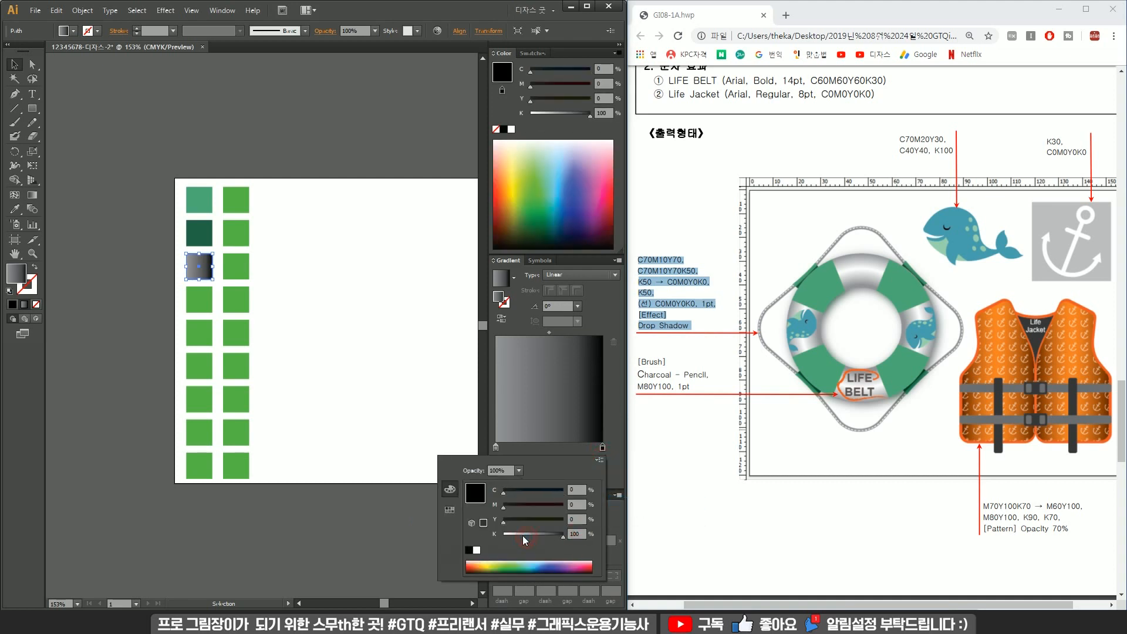
text(0)
key(Return)
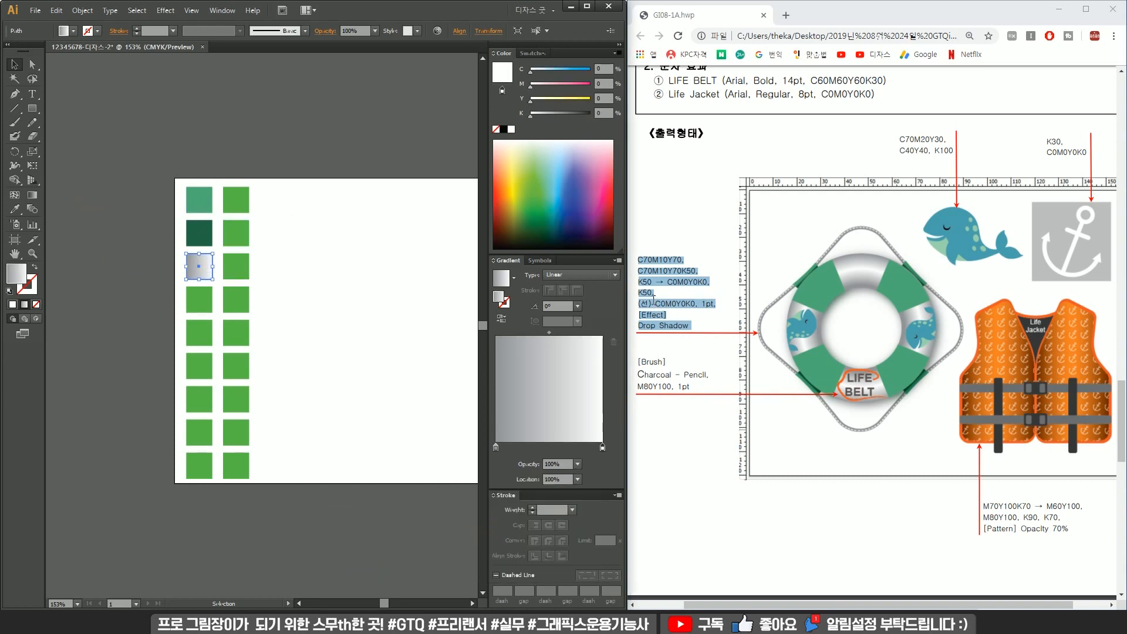
Fill the fourth square in the left column with C0 M0 Y0 K50.
click(245, 263)
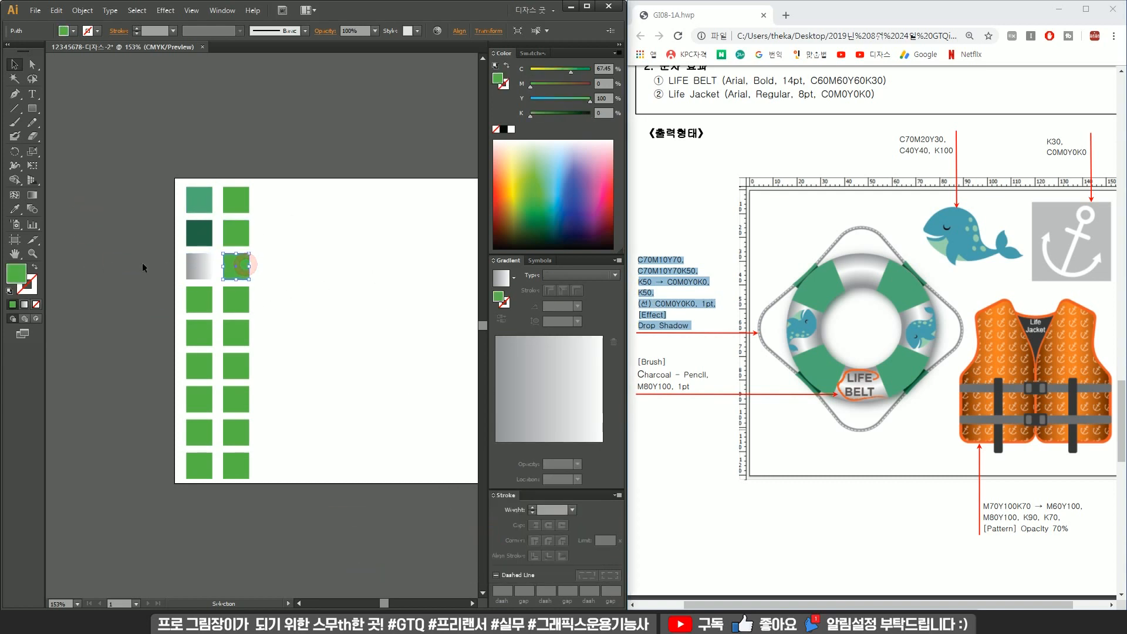
double_click(11, 274)
key(Tab)
text(0)
key(Tab)
key(Tab)
text(0)
key(Tab)
text(50)
key(Return)
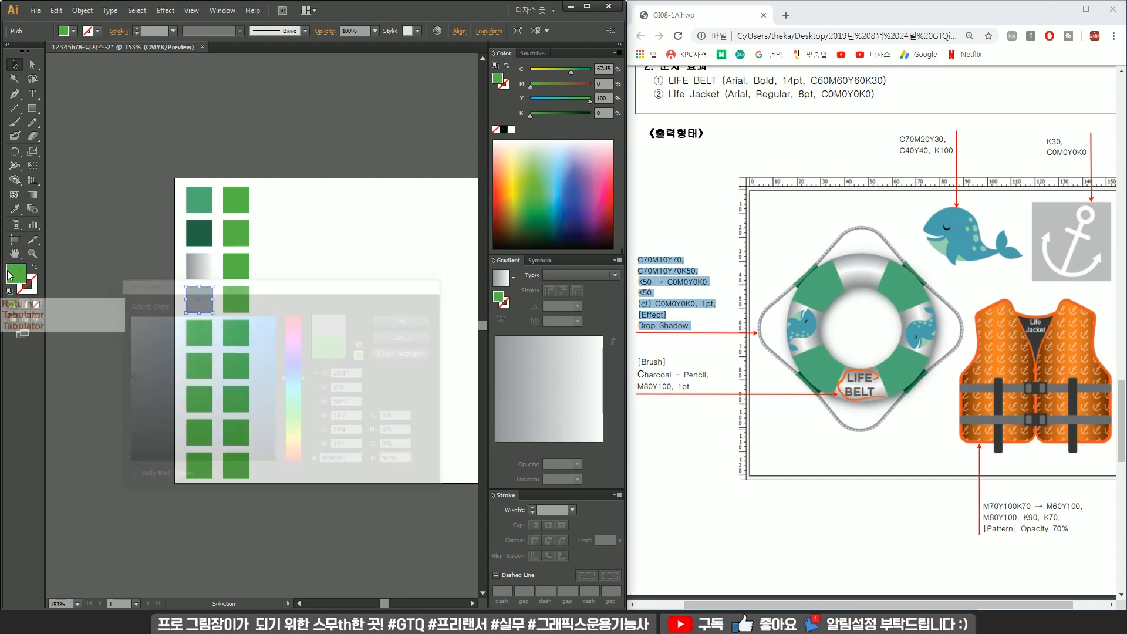
Shift the left column of squares partly past the artboard's left edge.
click(195, 333)
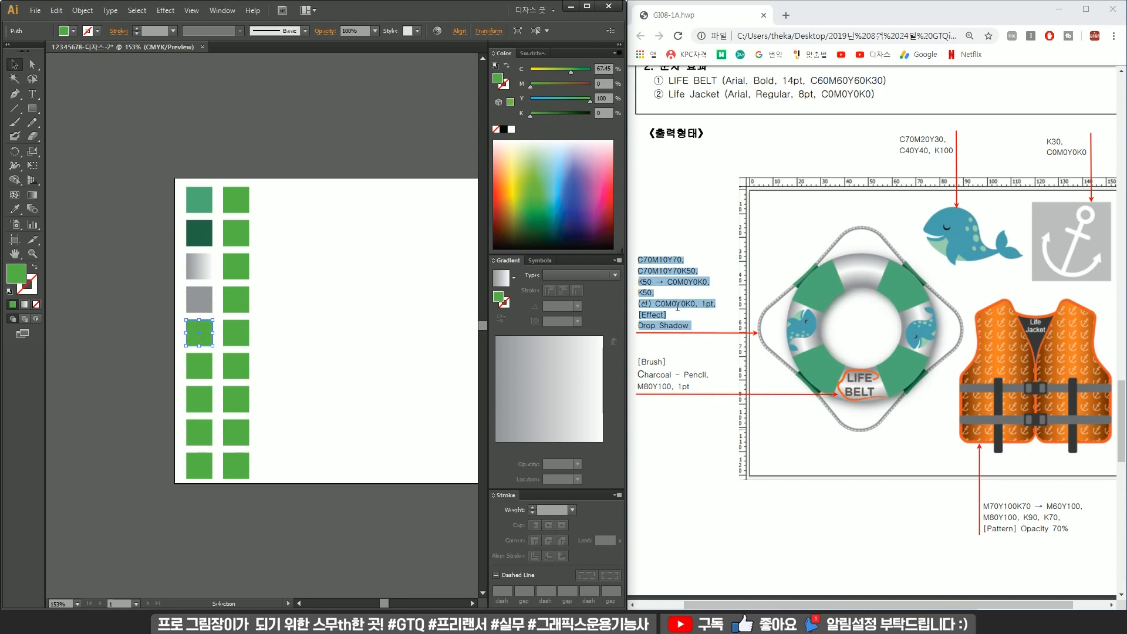
drag(198, 338, 176, 338)
key(ctrl+z)
drag(162, 165, 206, 505)
drag(203, 333, 156, 337)
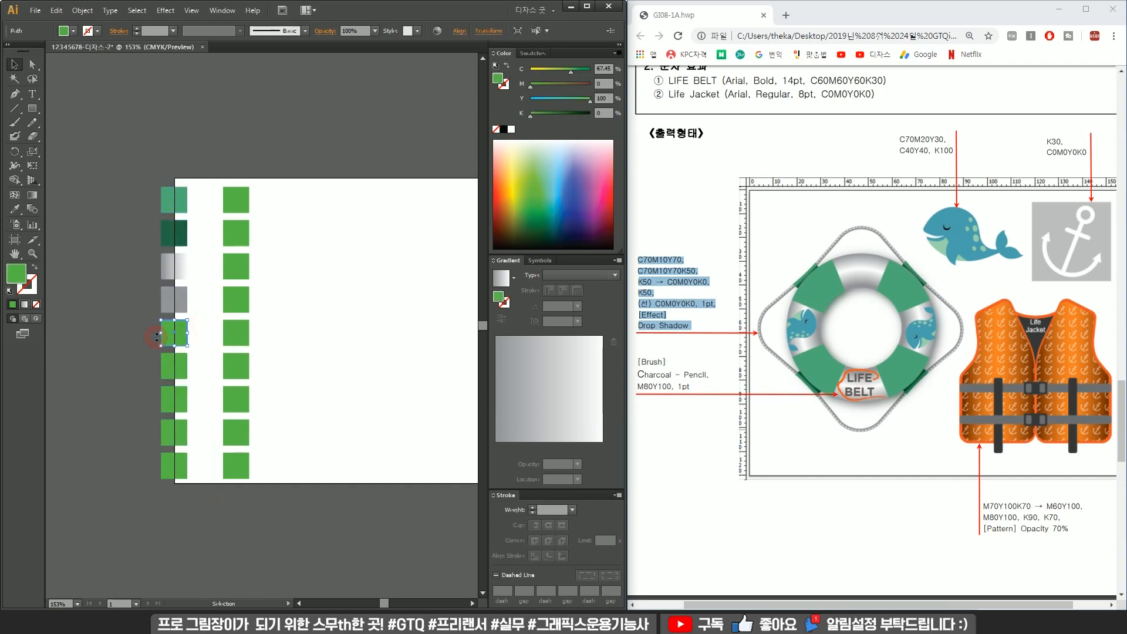
Give the fifth square in the left column a white C0 M0 Y0 K0 stroke and no fill.
double_click(19, 282)
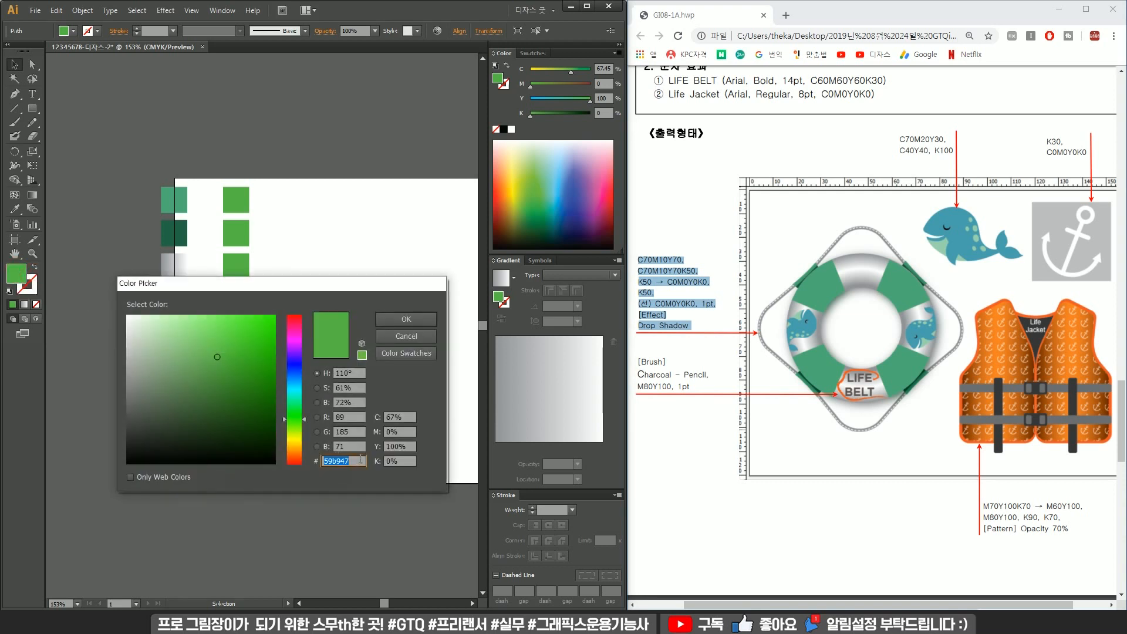
text(ffffff)
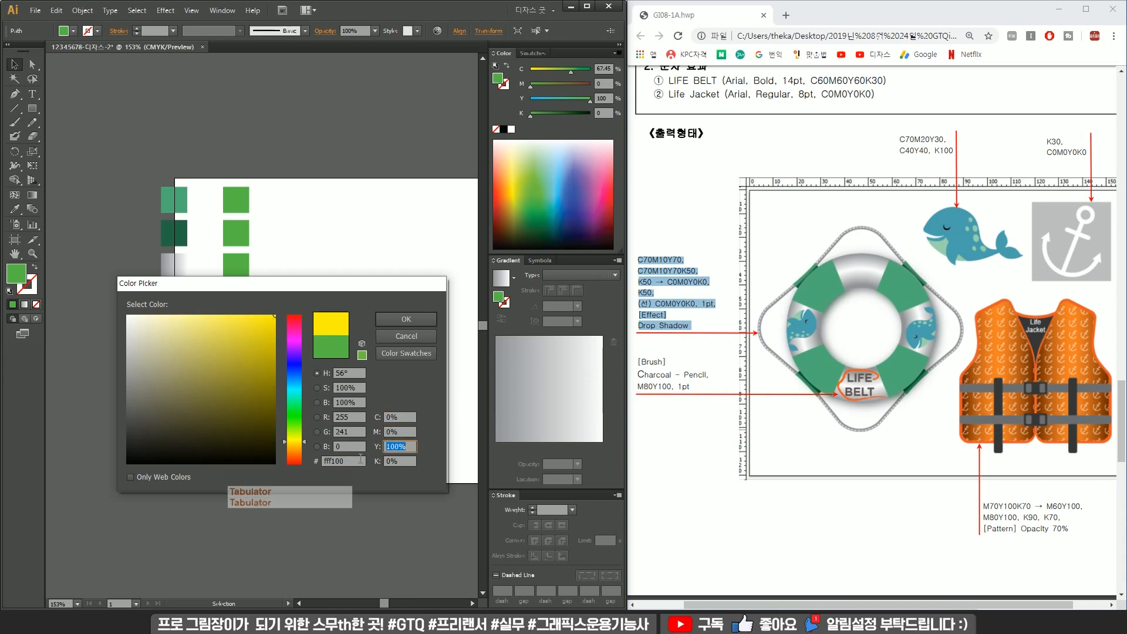
key(Tab)
key(Return)
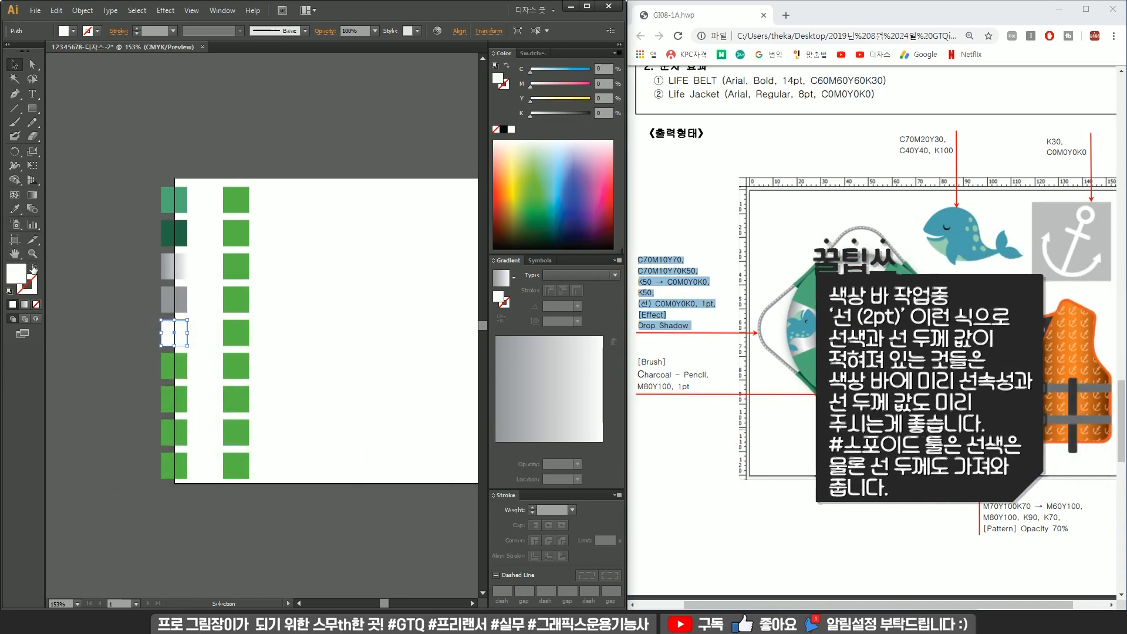
click(33, 267)
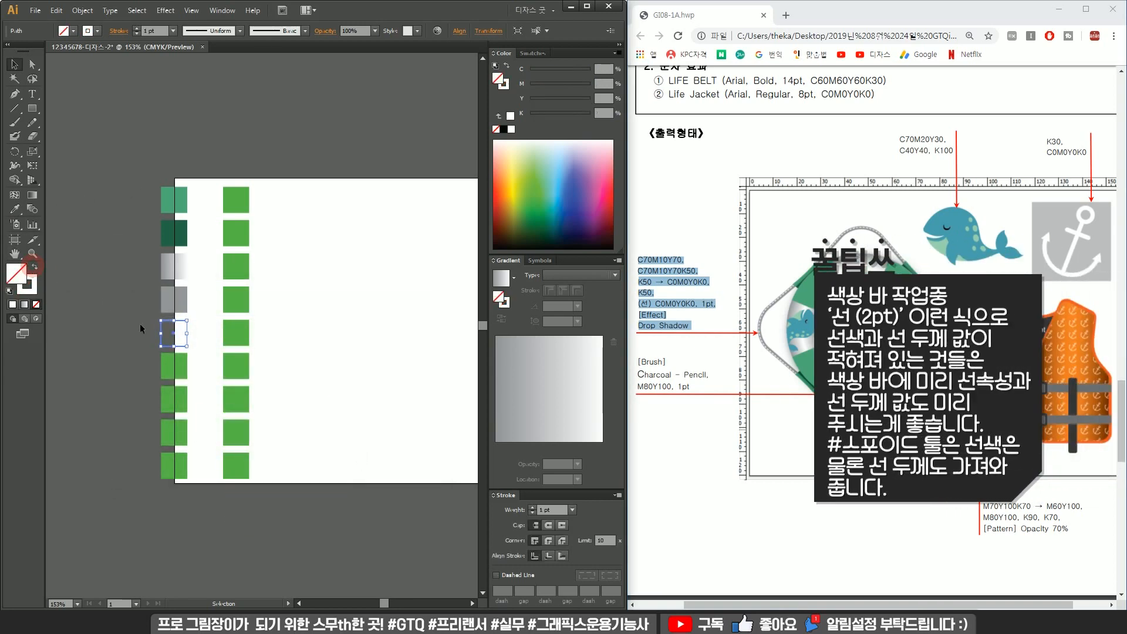
Move the top five swatch squares up and off the artboard to the left.
click(201, 343)
mouse_move(206, 333)
mouse_down()
mouse_move(157, 341)
mouse_move(170, 372)
mouse_up()
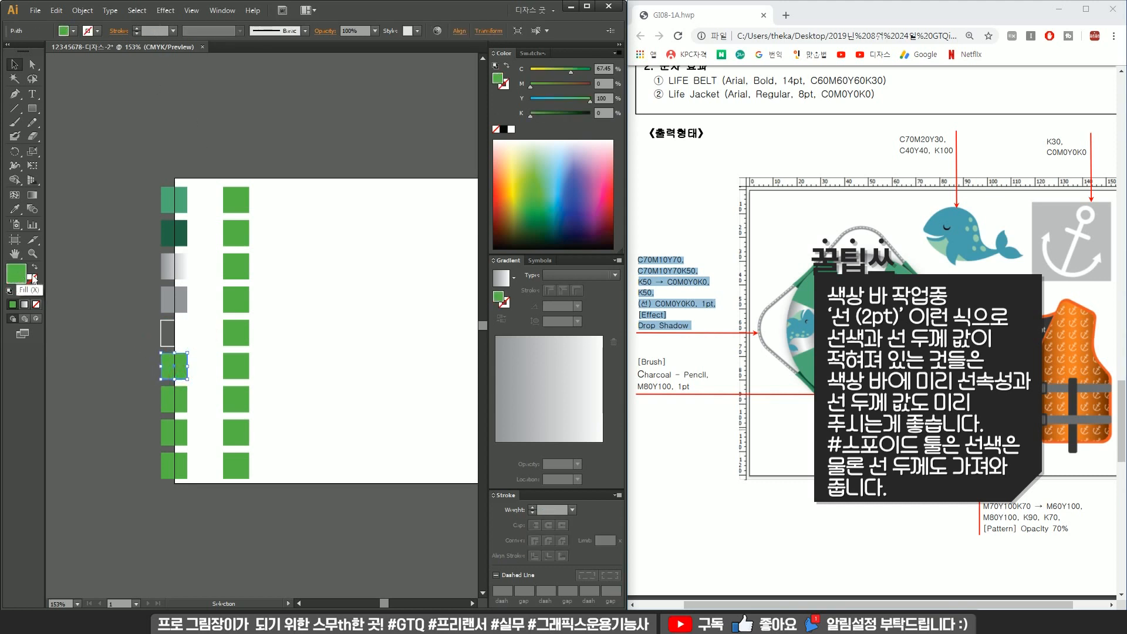
drag(142, 169, 197, 333)
drag(179, 299, 122, 273)
click(174, 278)
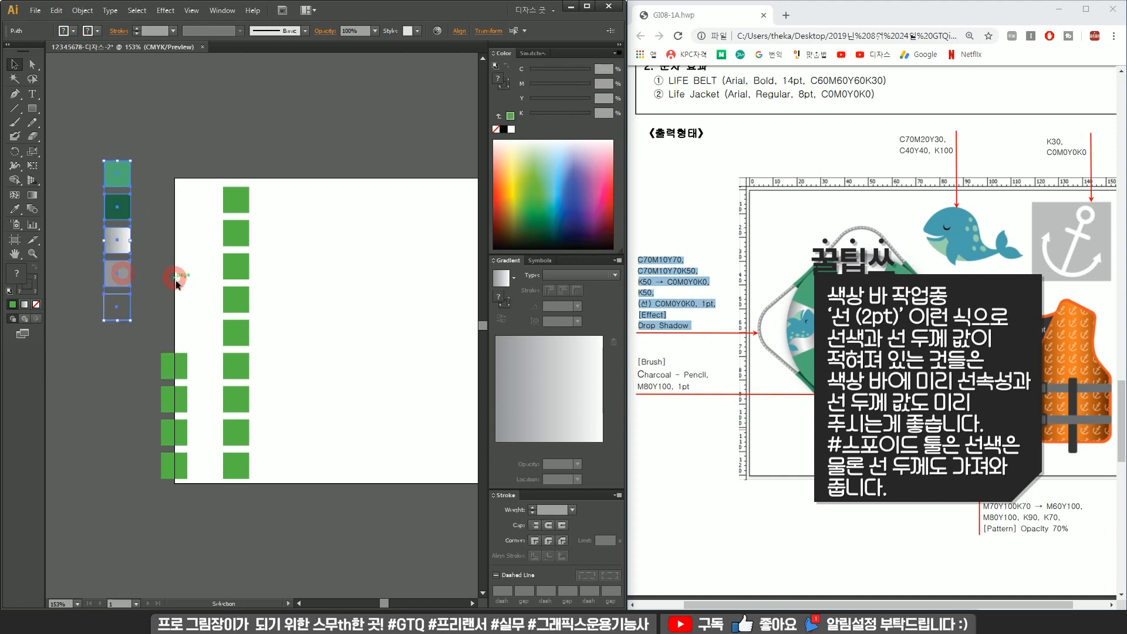
Make the sixth square an orange C0 M80 Y100 K0 outline placed below the other moved swatches.
click(175, 365)
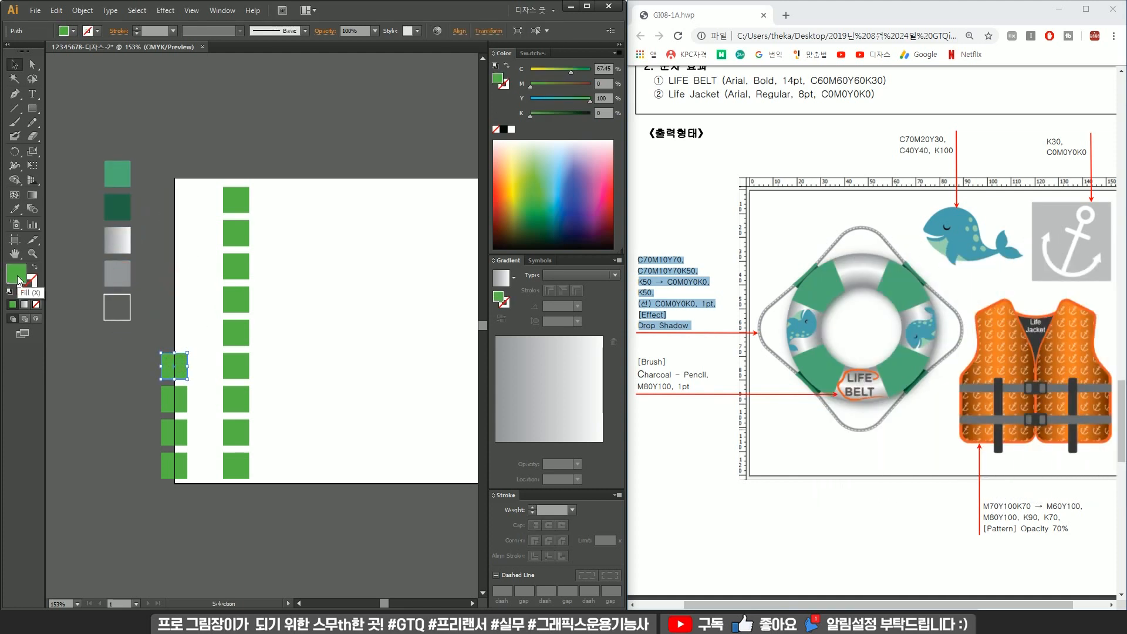
double_click(17, 274)
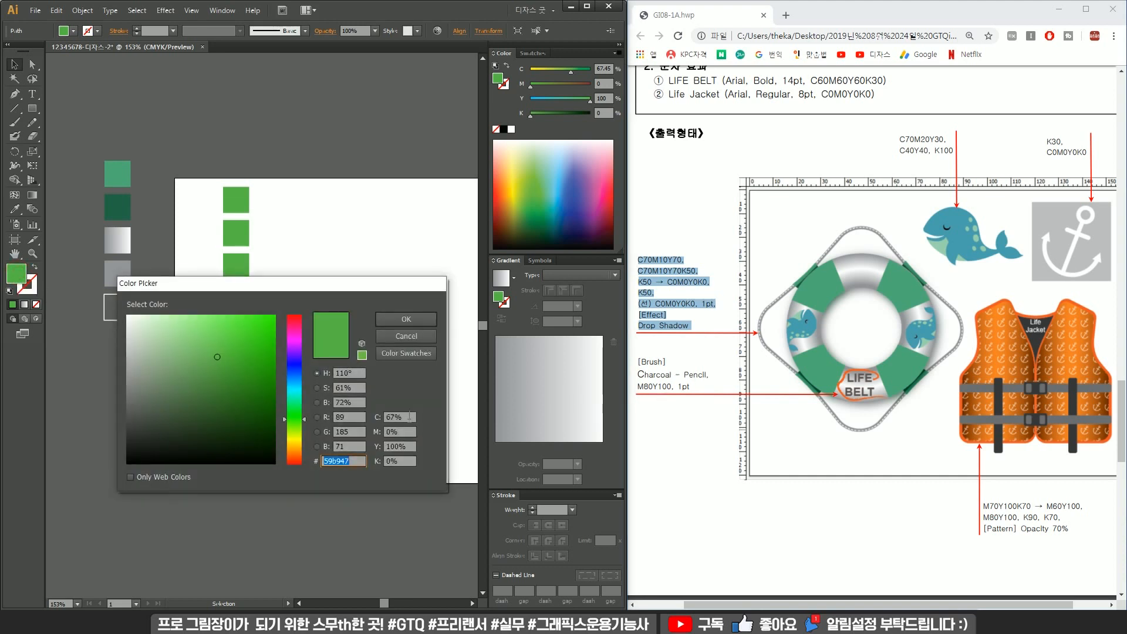
key(Tab)
text(0)
key(Tab)
text(80)
key(Tab)
key(Tab)
text(0)
key(Return)
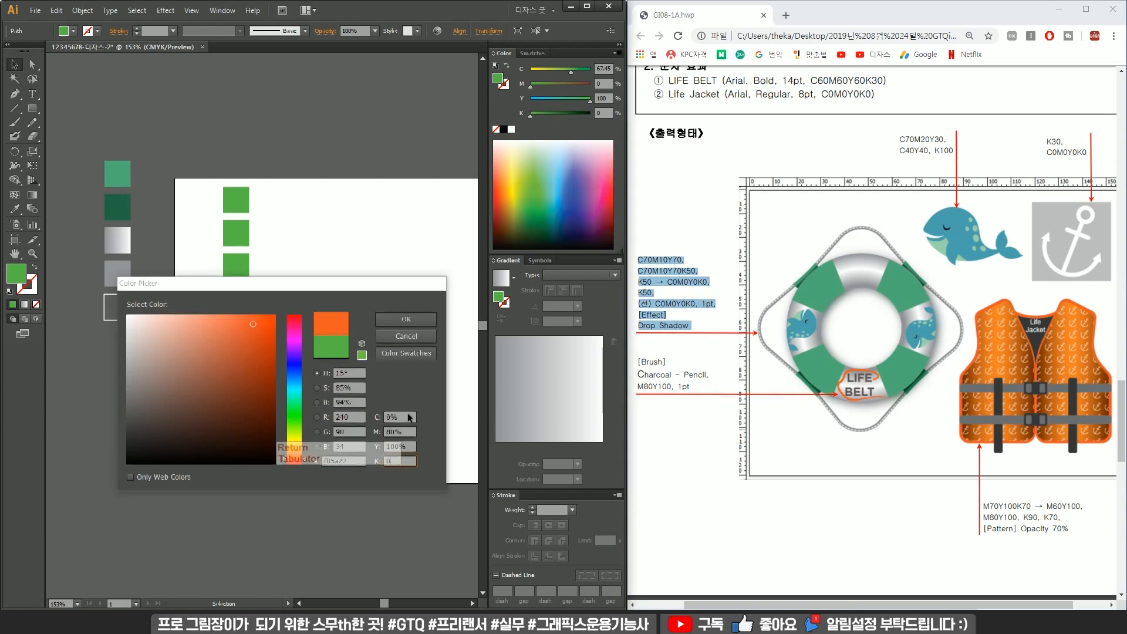
drag(177, 373, 120, 376)
click(37, 269)
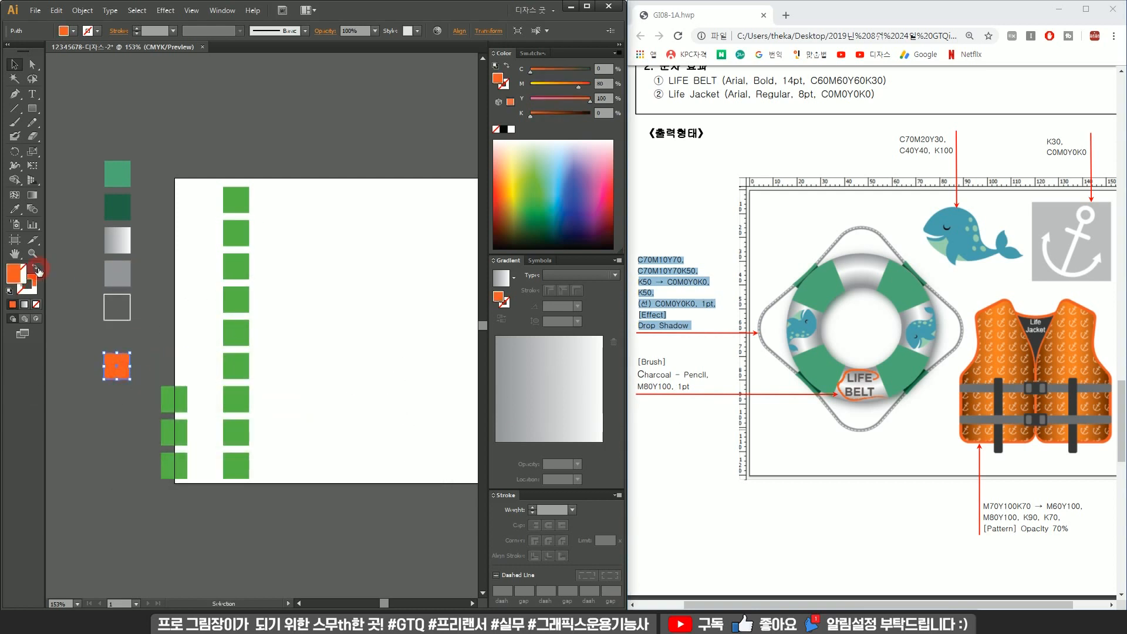
Delete the three remaining squares of the left column.
click(176, 359)
click(154, 323)
mouse_move(164, 151)
mouse_down()
mouse_move(93, 370)
mouse_move(186, 498)
mouse_up()
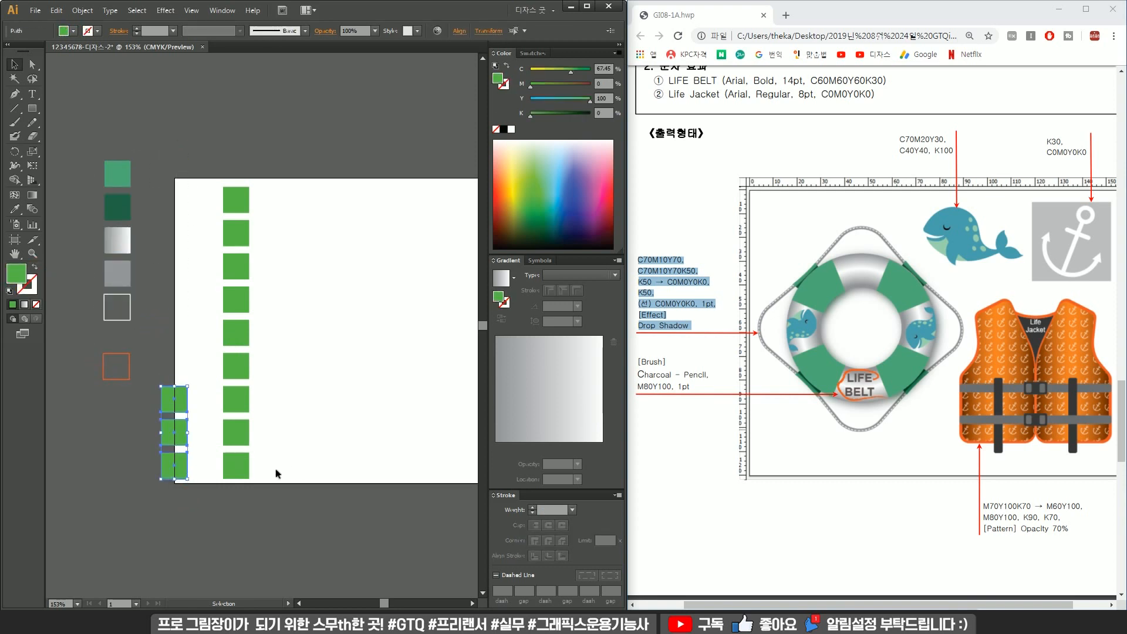
key(Delete)
Move a green square up off the artboard and fill it with C70 M20 Y30.
drag(323, 354, 234, 406)
click(146, 289)
shift+click(146, 253)
drag(146, 253, 270, 175)
click(317, 184)
click(279, 174)
double_click(17, 274)
key(Tab)
text(70)
key(Tab)
text(20)
key(Tab)
text(3)
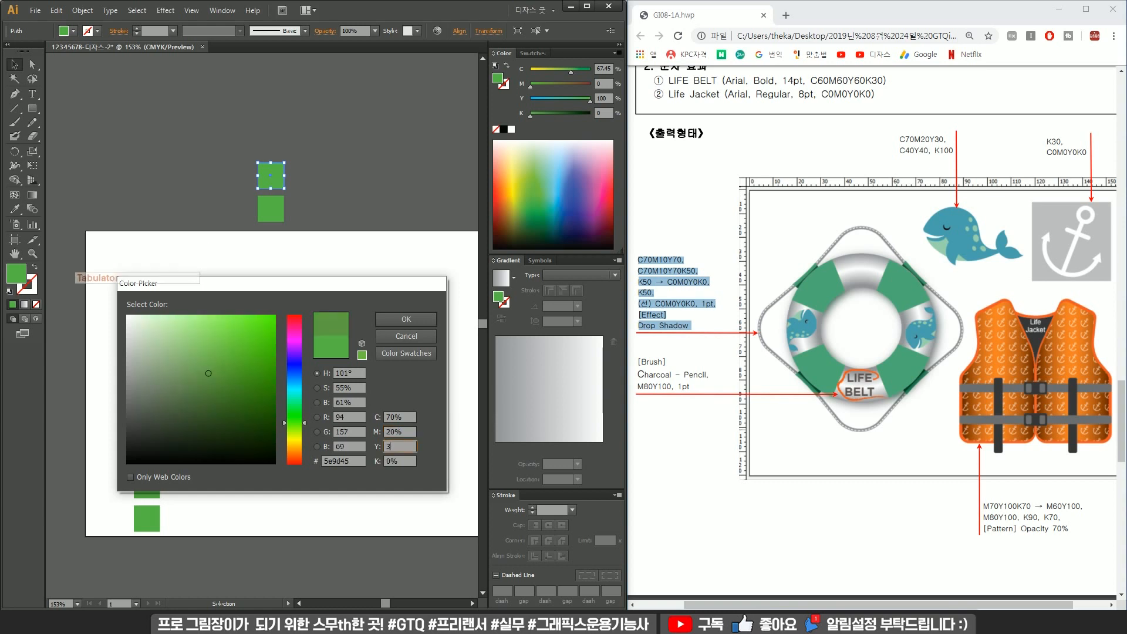
key(Return)
Place a square beneath the teal one, with another beside it, and fill it with pale mint C40 Y40.
click(270, 212)
drag(275, 212, 312, 212)
click(268, 211)
double_click(22, 281)
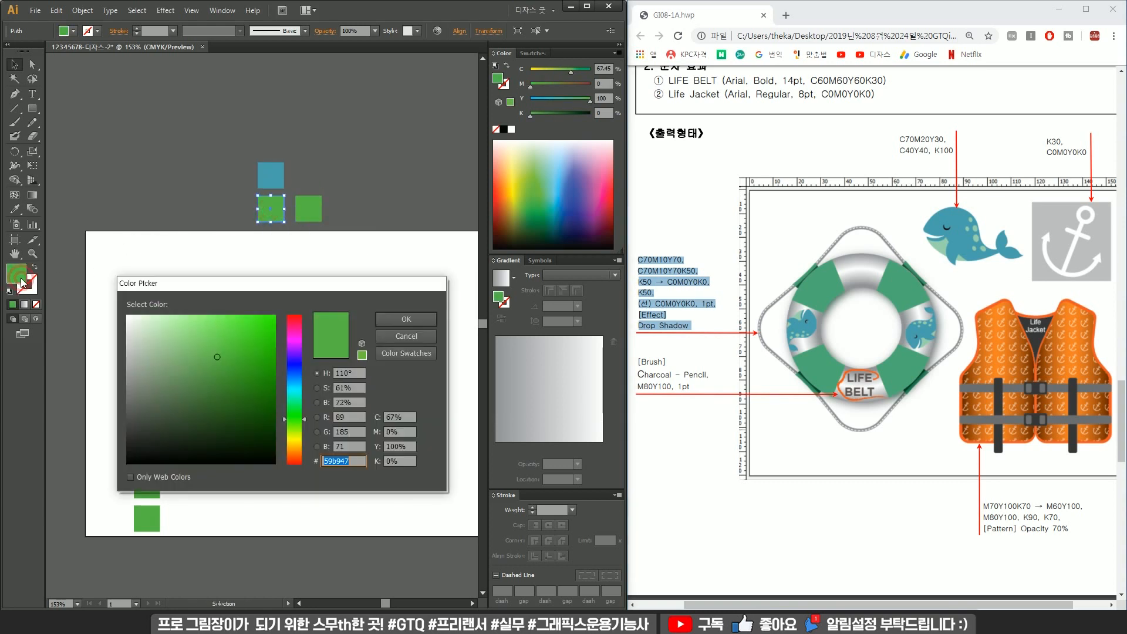
key(Tab)
key(Tab)
text(40)
key(Return)
Fill the square beside the mint one with black C0 M0 Y0 K100.
click(298, 216)
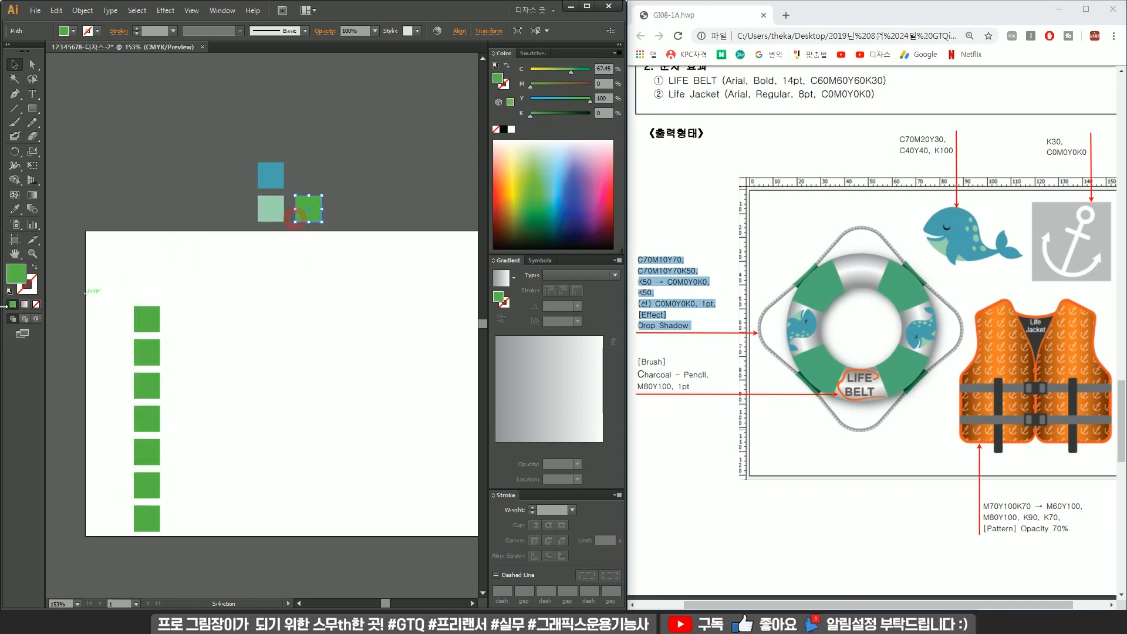
double_click(17, 274)
key(Tab)
text(0)
key(Tab)
key(Tab)
text(0)
key(Tab)
text(100)
key(Return)
click(297, 297)
Move a square to the upper right and fill it with grey C0 M0 Y0 K30.
drag(242, 370, 203, 332)
drag(150, 249, 93, 313)
drag(113, 283, 393, 136)
click(418, 143)
click(390, 142)
double_click(17, 275)
key(Tab)
text(0)
key(Tab)
key(Tab)
text(0)
key(Tab)
text(30)
key(Return)
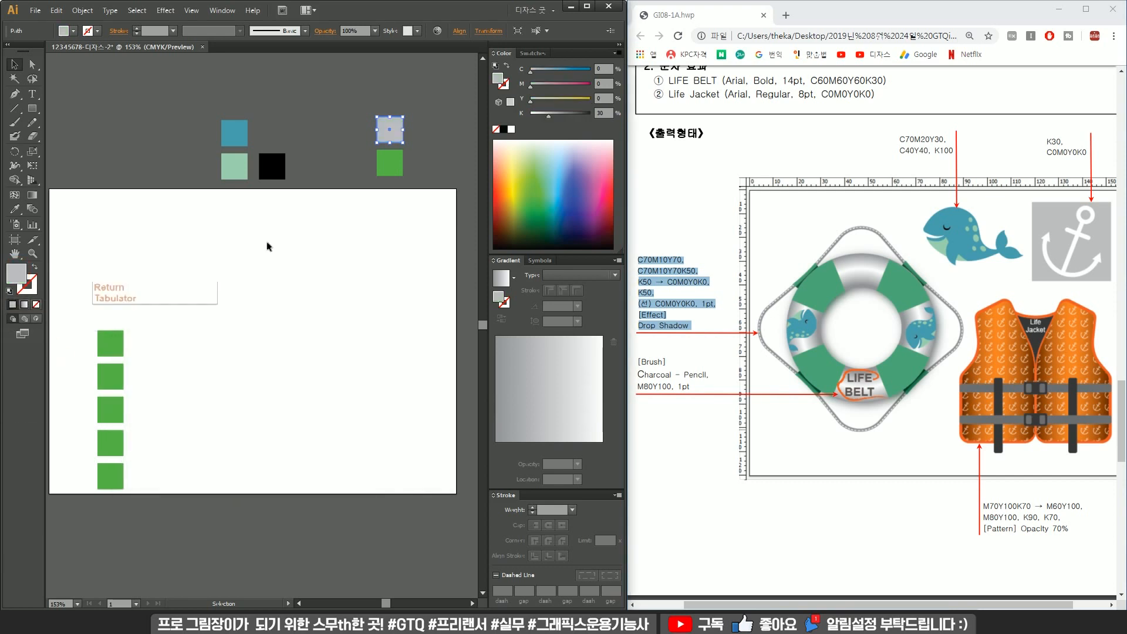
Fill the square below the grey one with white C0 M0 Y0 K0.
click(392, 162)
double_click(19, 281)
key(Tab)
text(0)
key(Tab)
key(Tab)
text(0)
key(Tab)
text(0)
key(Return)
Arrange the remaining green squares in a horizontal row below the artboard.
drag(153, 317, 74, 545)
key(space)
drag(176, 423, 185, 328)
drag(131, 245, 292, 420)
click(338, 419)
drag(337, 574, 216, 463)
drag(283, 488, 381, 416)
click(382, 372)
key(space)
drag(336, 373, 249, 382)
Fill the first square in the row with C0 M70 Y100 K70.
click(240, 426)
double_click(20, 278)
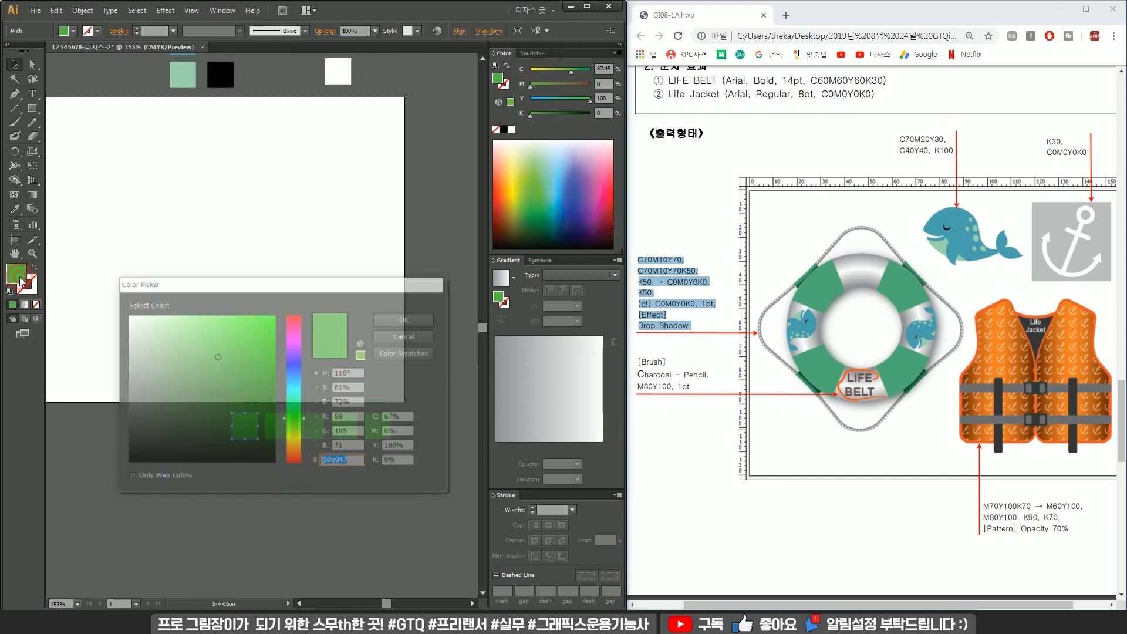
key(Tab)
text(0)
key(Tab)
text(70)
key(Tab)
text(1070)
key(Return)
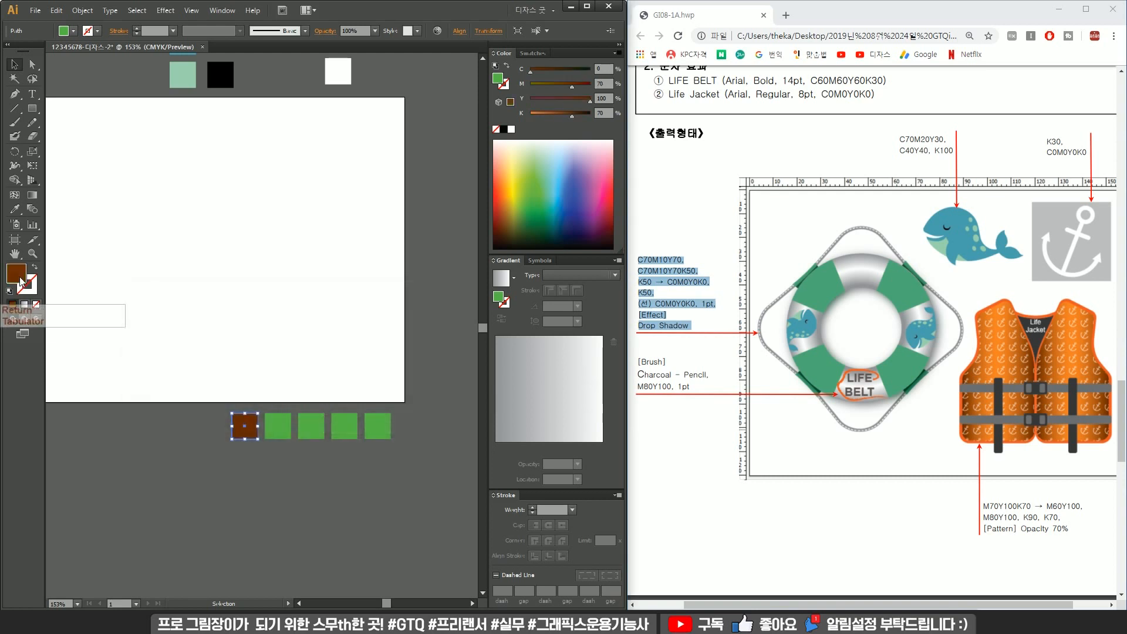
click(278, 426)
double_click(14, 271)
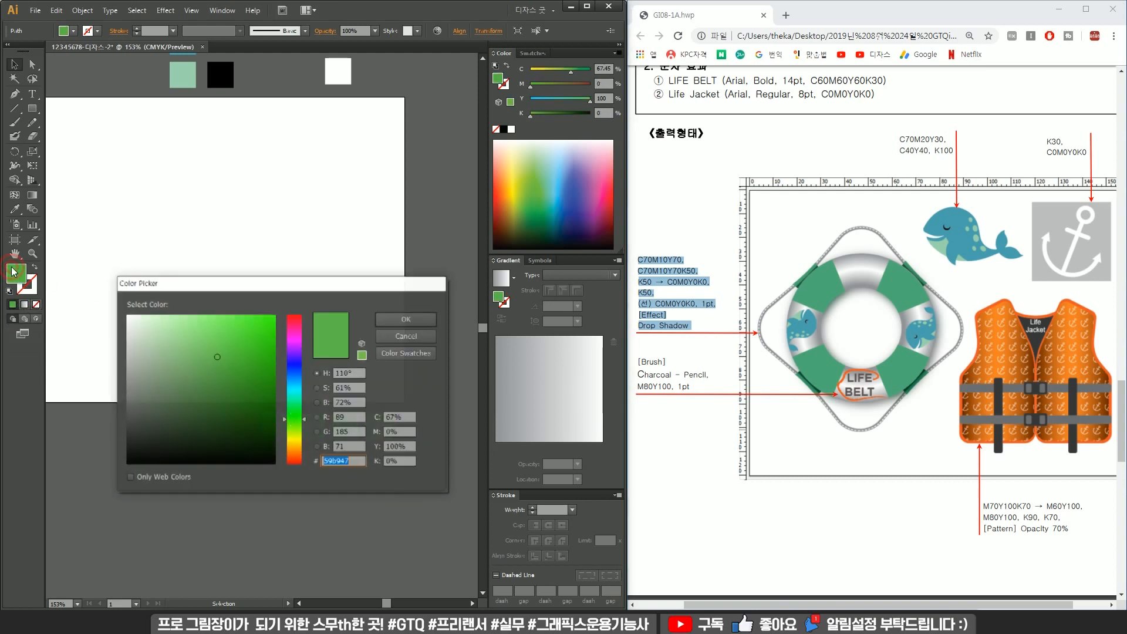
key(Escape)
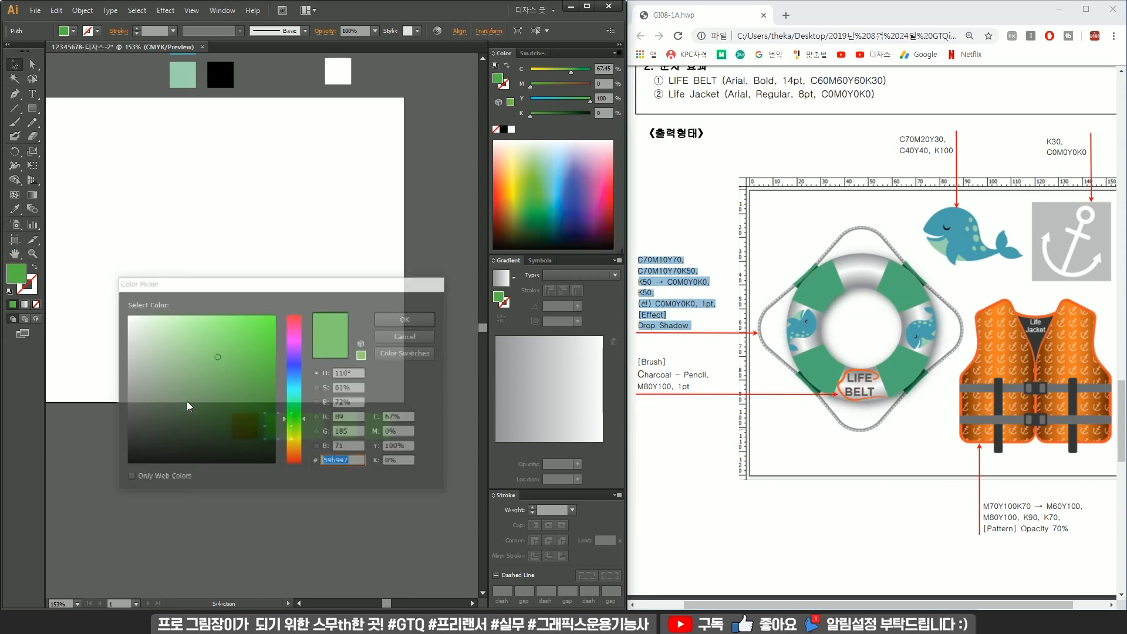
Apply a gradient to the first square in the row and set its starting stop to C0 M70 Y100 K70.
click(252, 426)
click(497, 286)
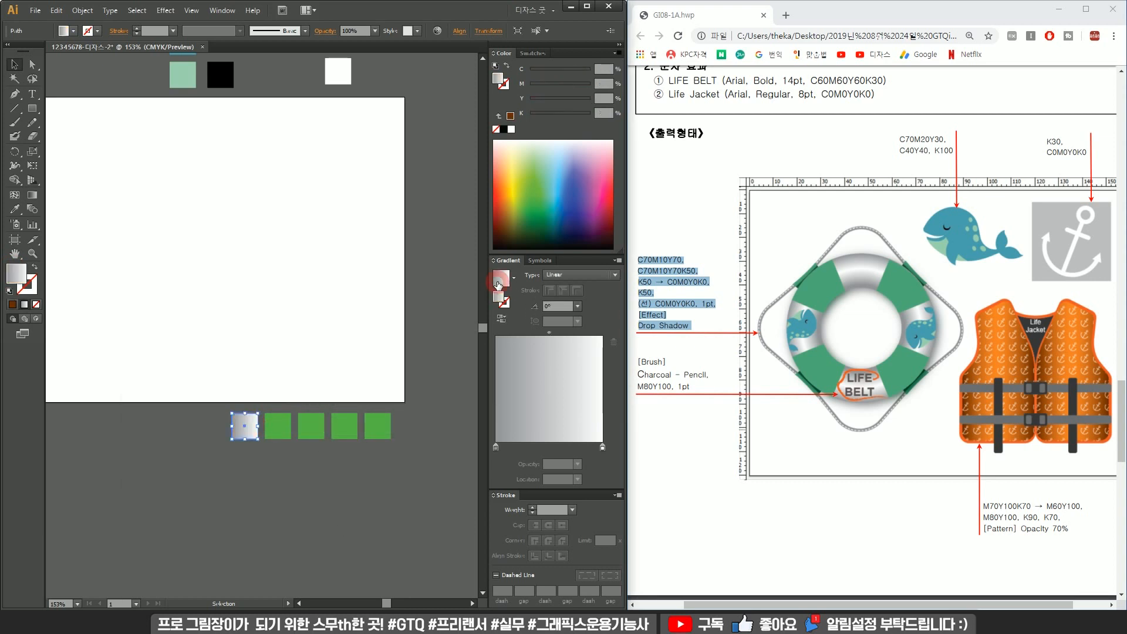
double_click(496, 447)
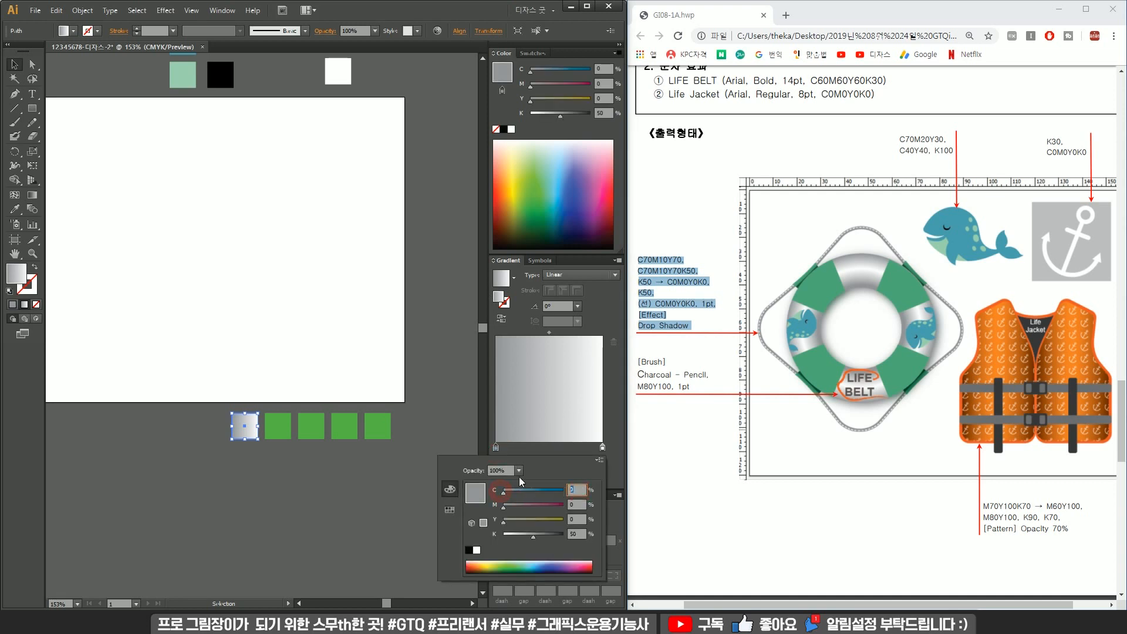
key(Tab)
text(70)
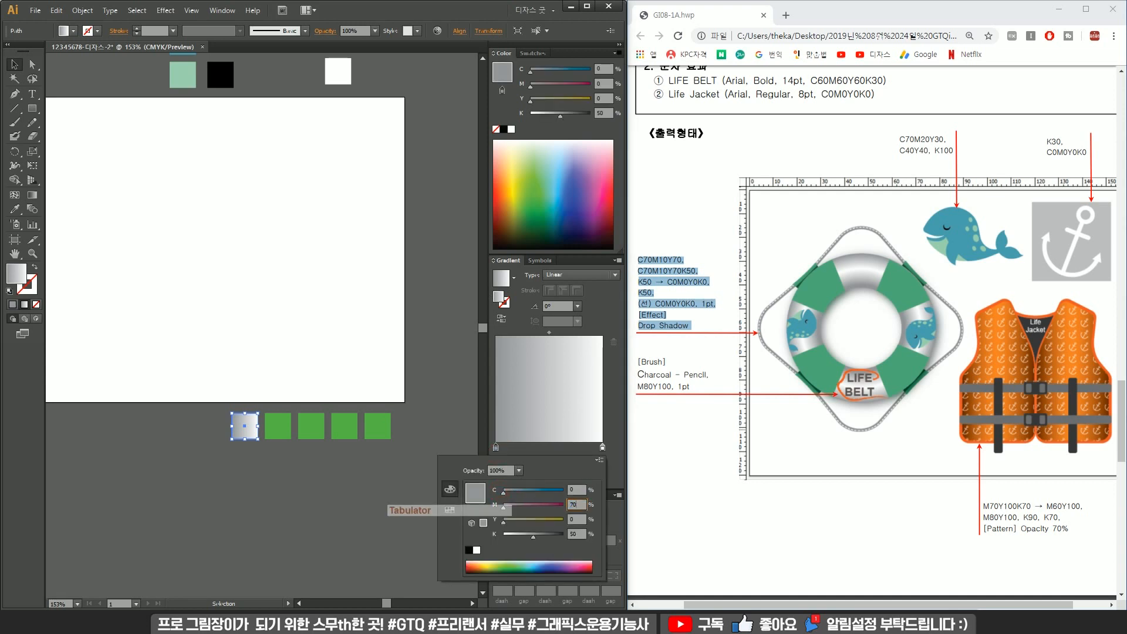
key(Tab)
text(100)
key(Tab)
text(70)
key(Return)
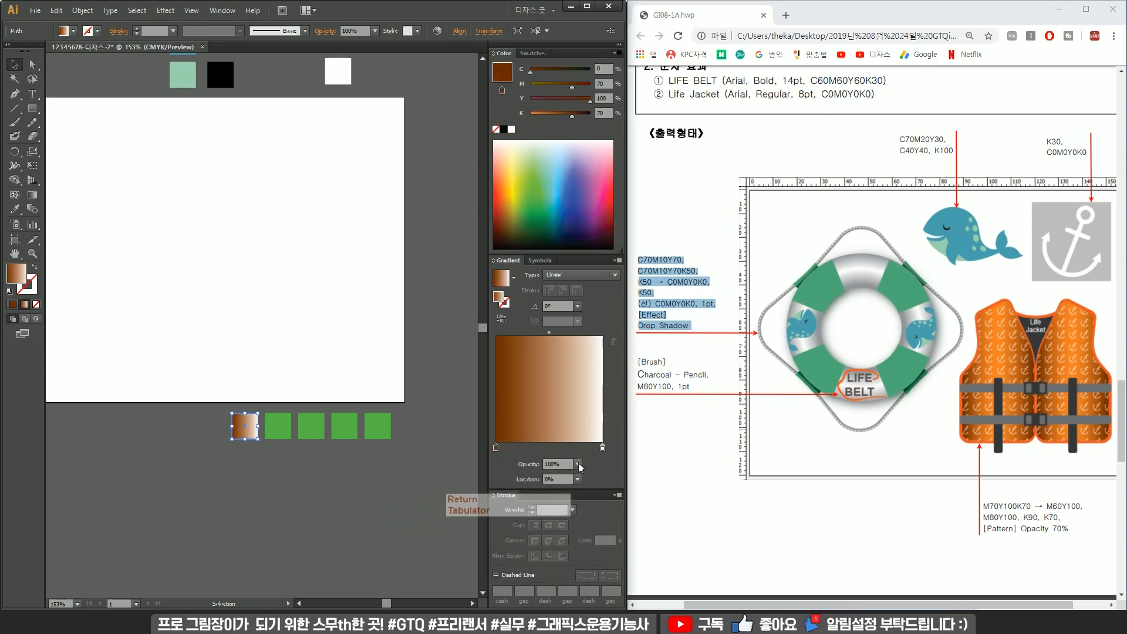
Set the gradient's ending stop to C0 M60 Y100 K0.
double_click(603, 447)
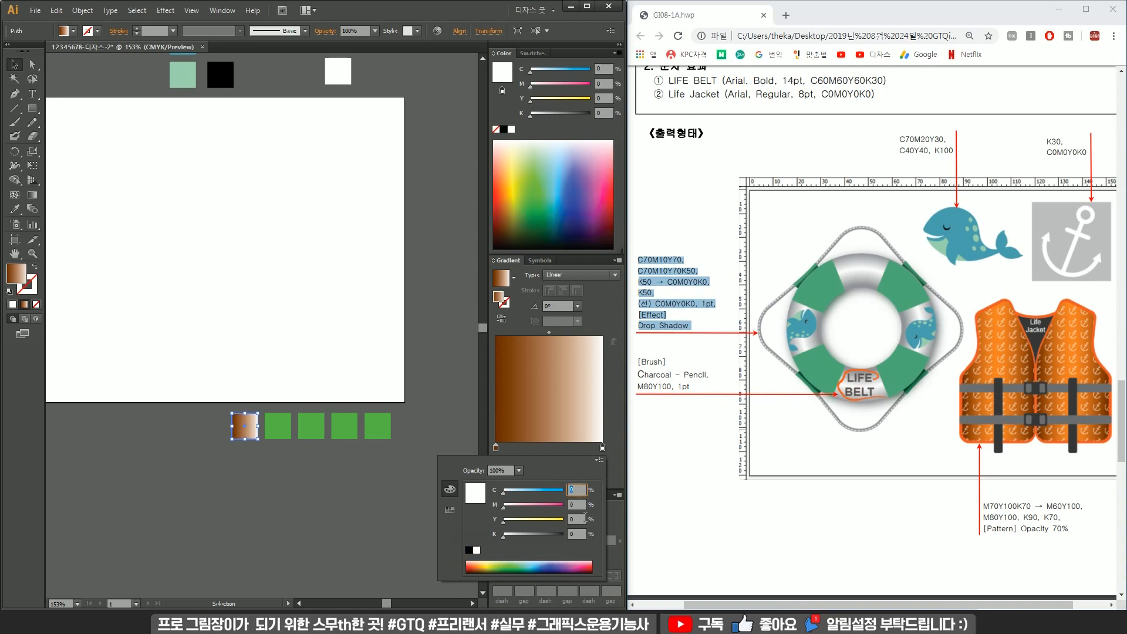
key(Tab)
text(60)
key(Tab)
text(11)
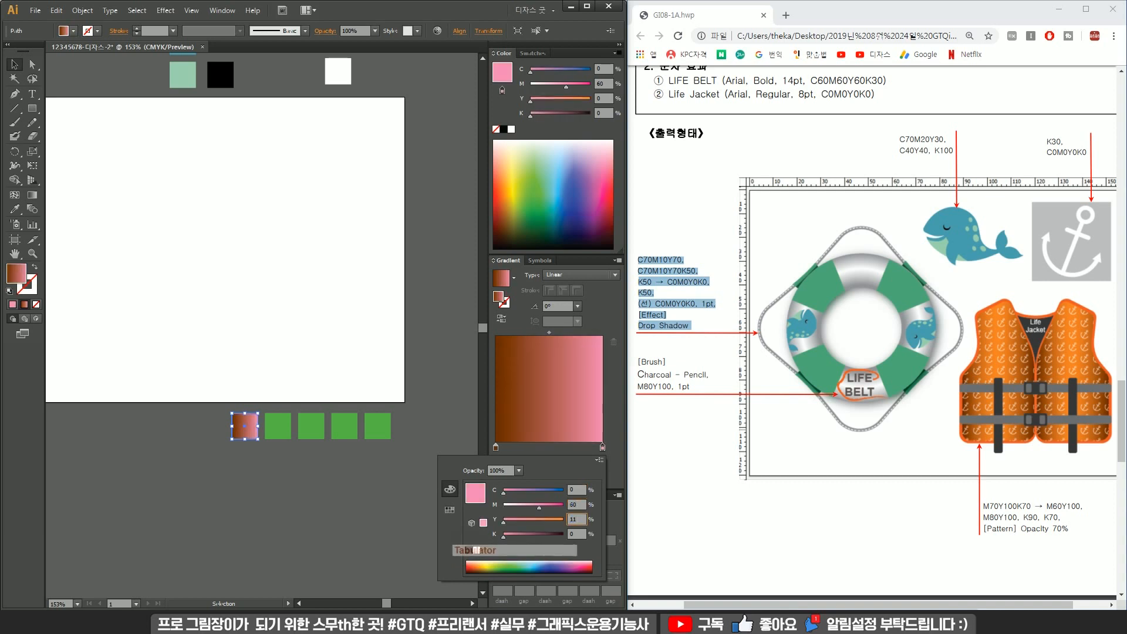
key(Return)
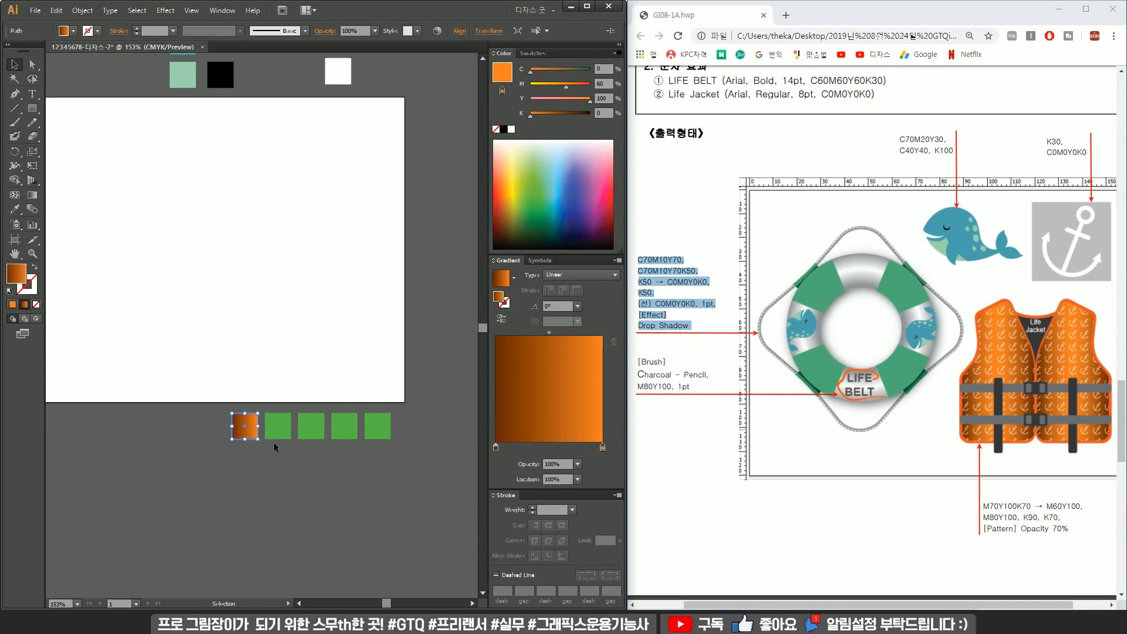
Fill the second square in the row with C0 M80 Y100 K0.
click(265, 424)
double_click(18, 274)
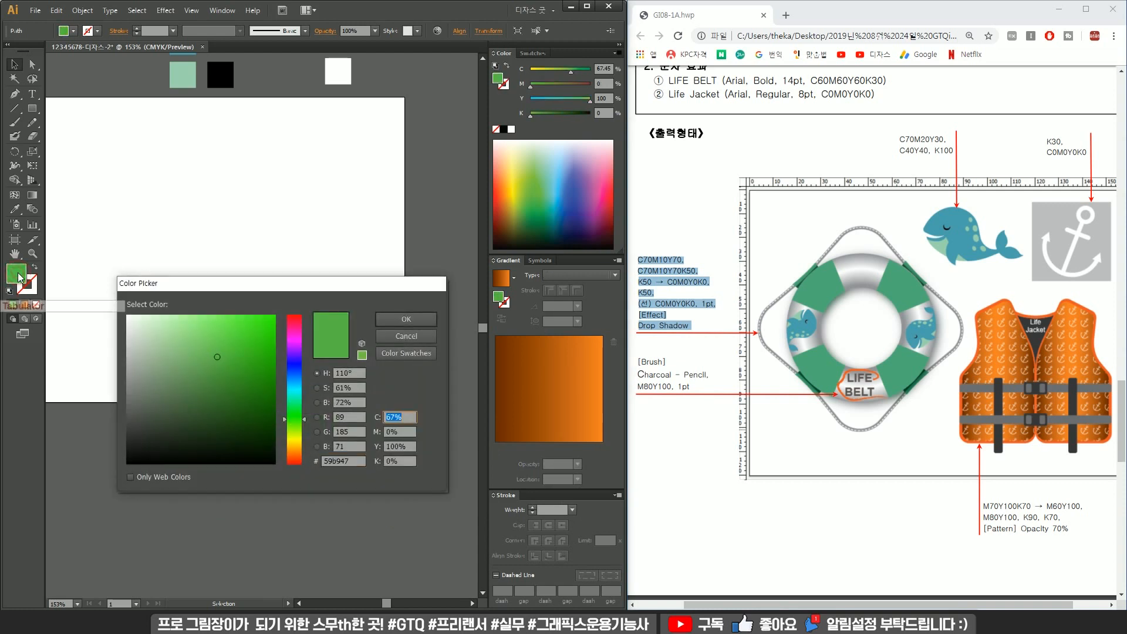
text(0)
key(Tab)
text(80)
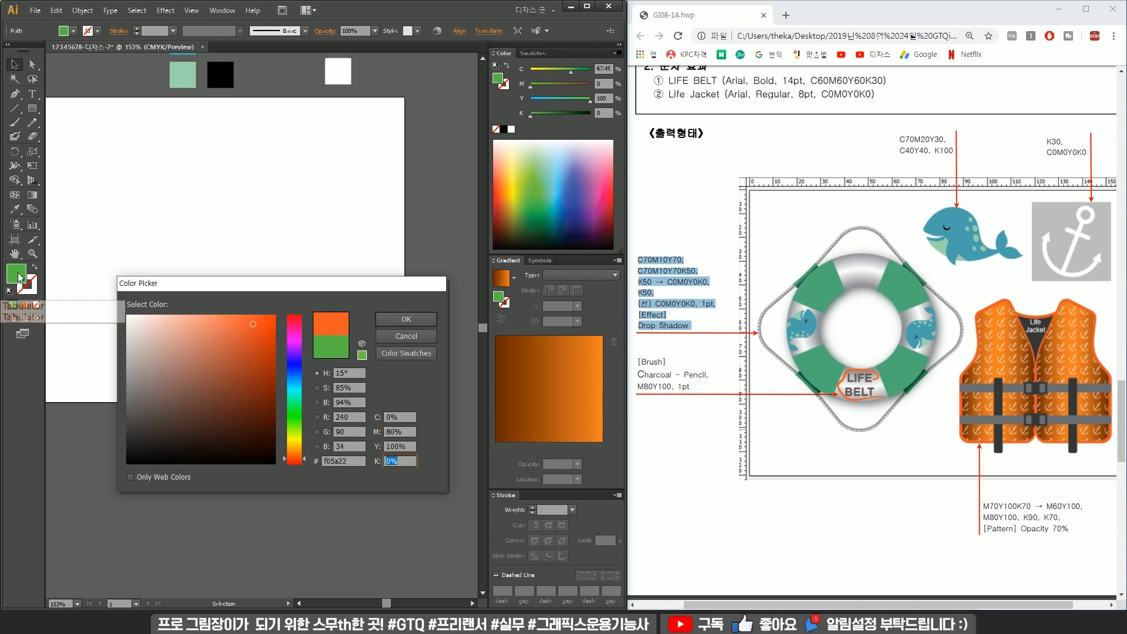
key(Return)
Fill the third square in the row with dark grey C0 M0 Y0 K90.
click(304, 428)
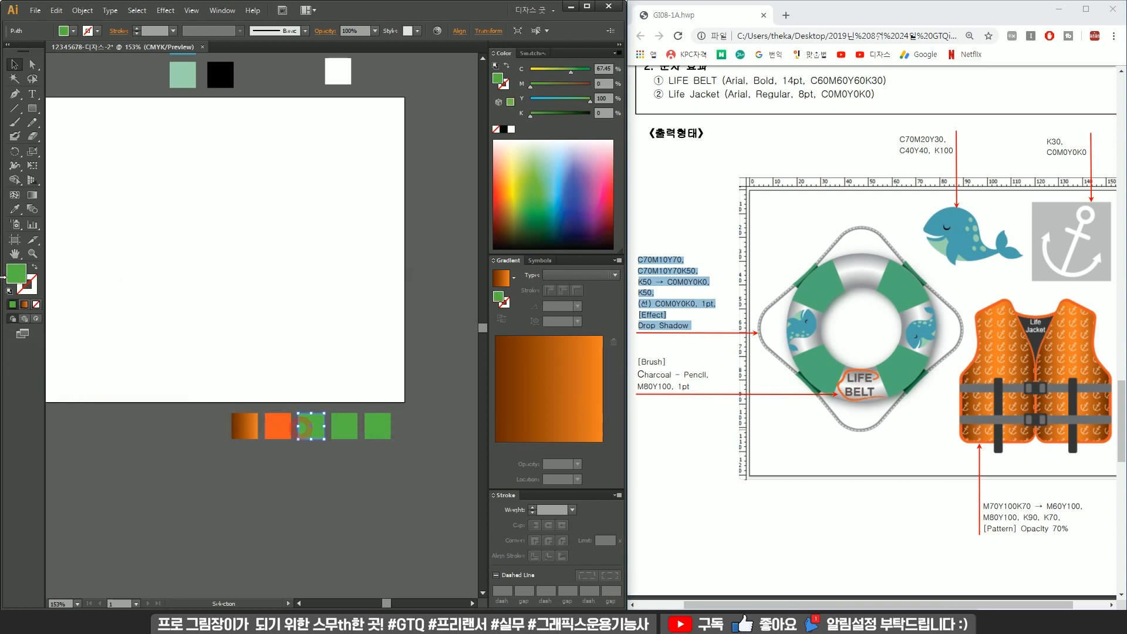
double_click(18, 274)
text(1)
text(0)
key(Tab)
key(Tab)
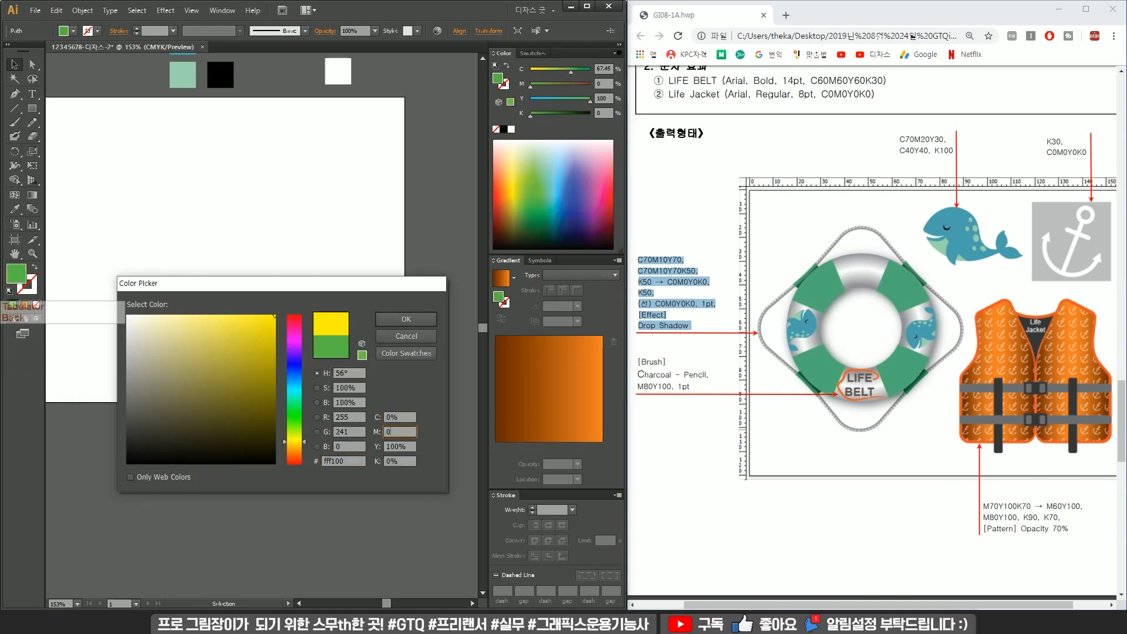
text(0)
key(Tab)
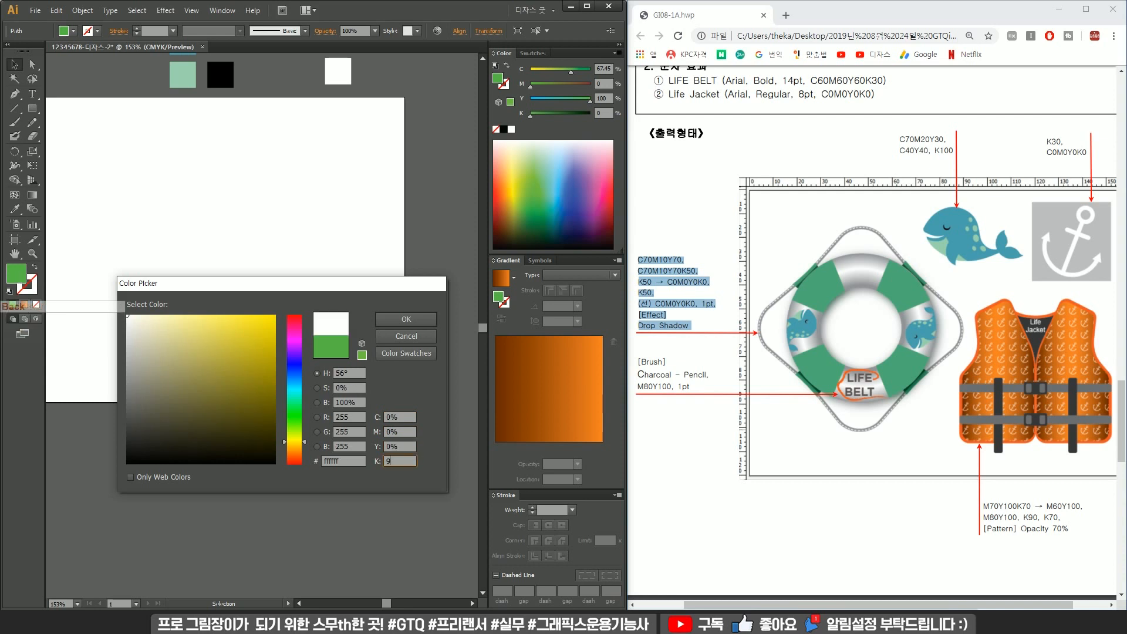
text(90)
key(Return)
Delete the extra fifth square and fill the fourth square with grey C0 M0 Y0 K70.
click(380, 411)
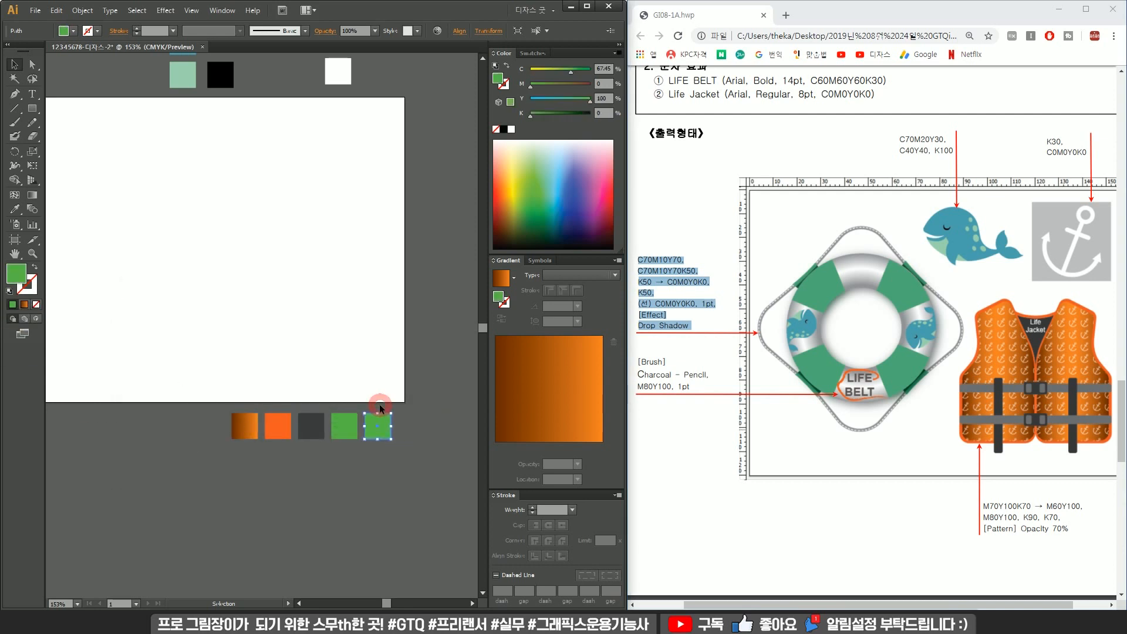
key(Delete)
click(343, 430)
key(i)
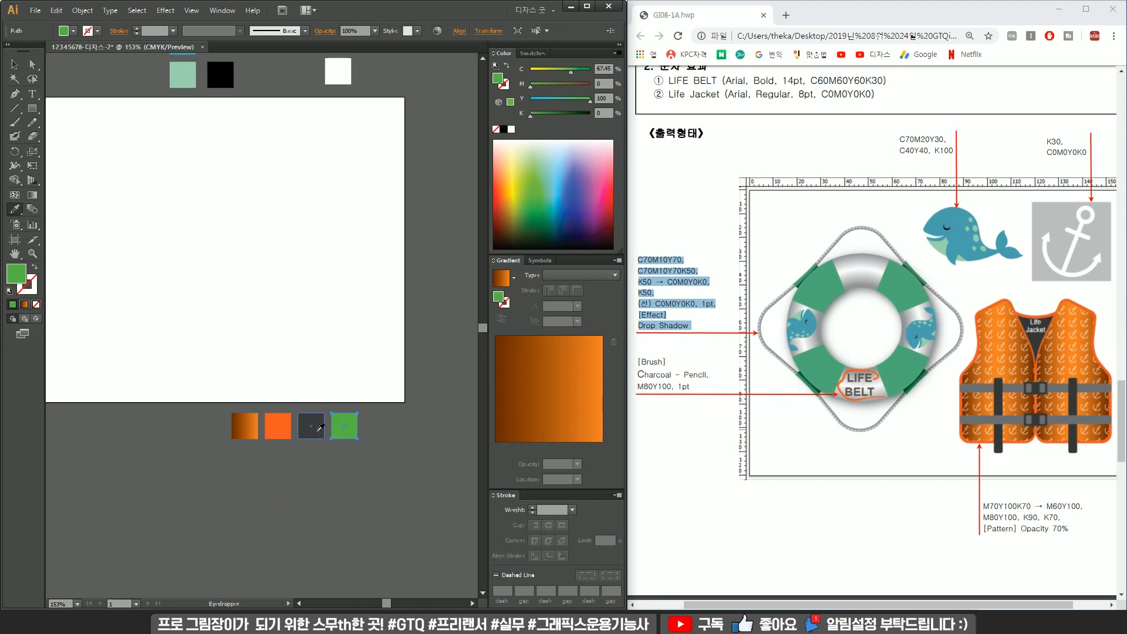
click(314, 426)
key(v)
double_click(19, 273)
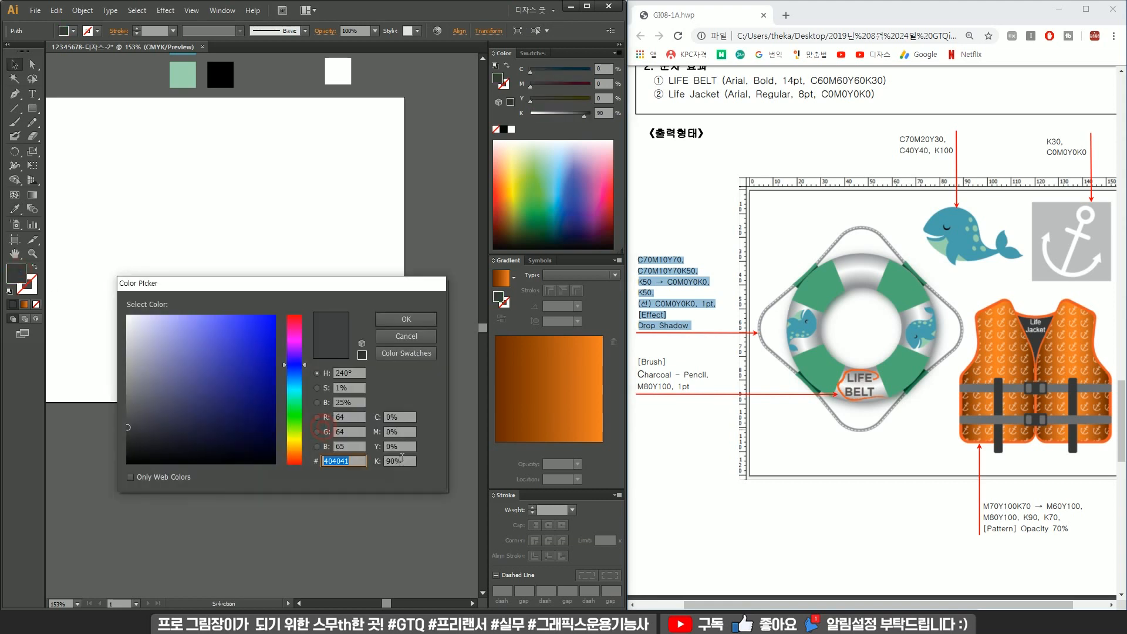
text(70)
key(Return)
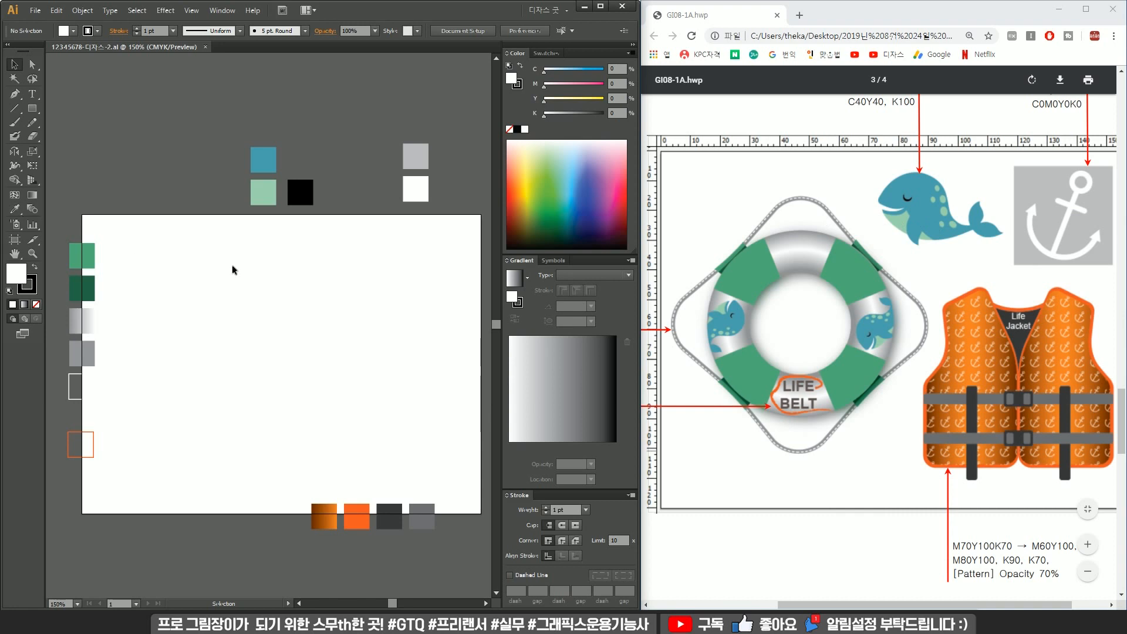
Show the rulers and place a vertical and a horizontal guide crossing over the artboard's left half.
click(33, 108)
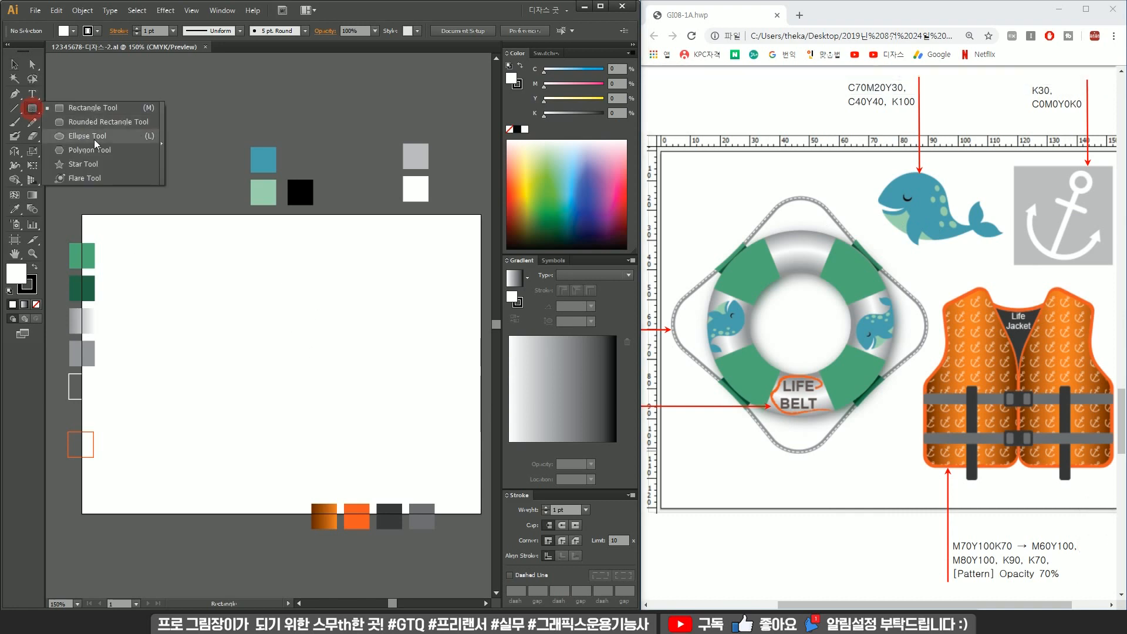
click(381, 12)
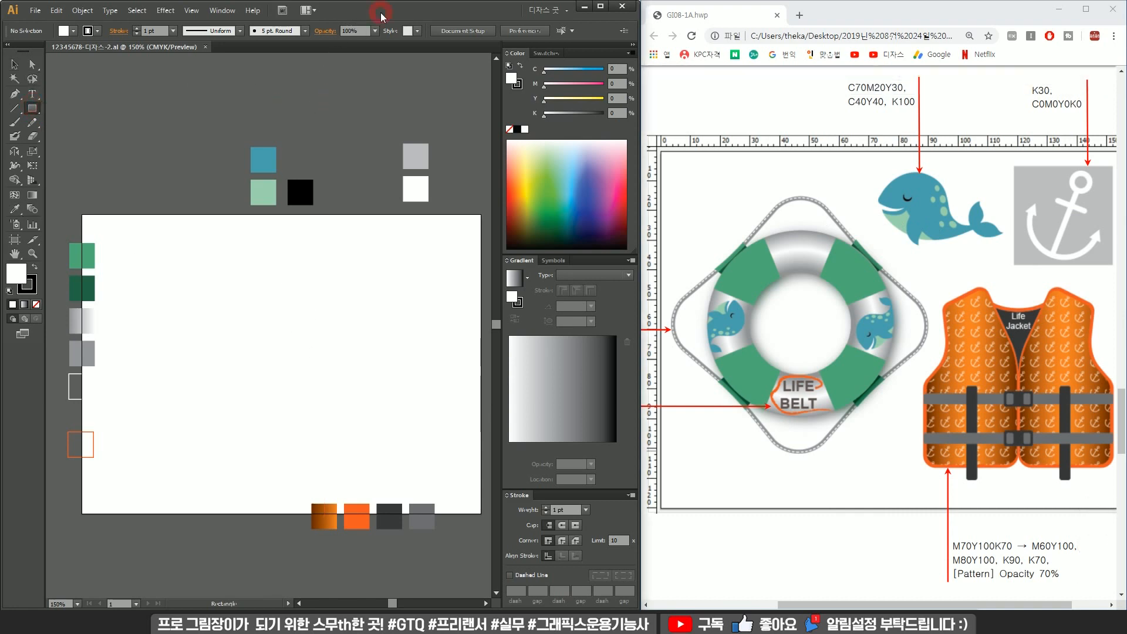
key(ctrl)
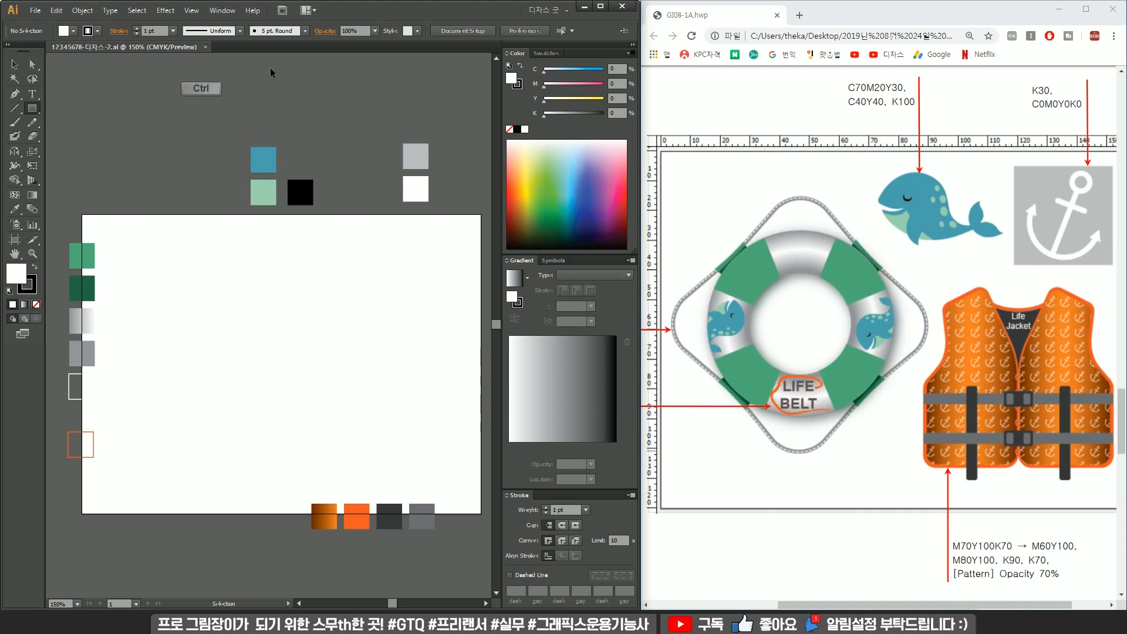
key(ctrl+r)
mouse_move(284, 58)
mouse_down()
mouse_move(241, 261)
mouse_move(253, 298)
mouse_up()
drag(202, 75, 229, 261)
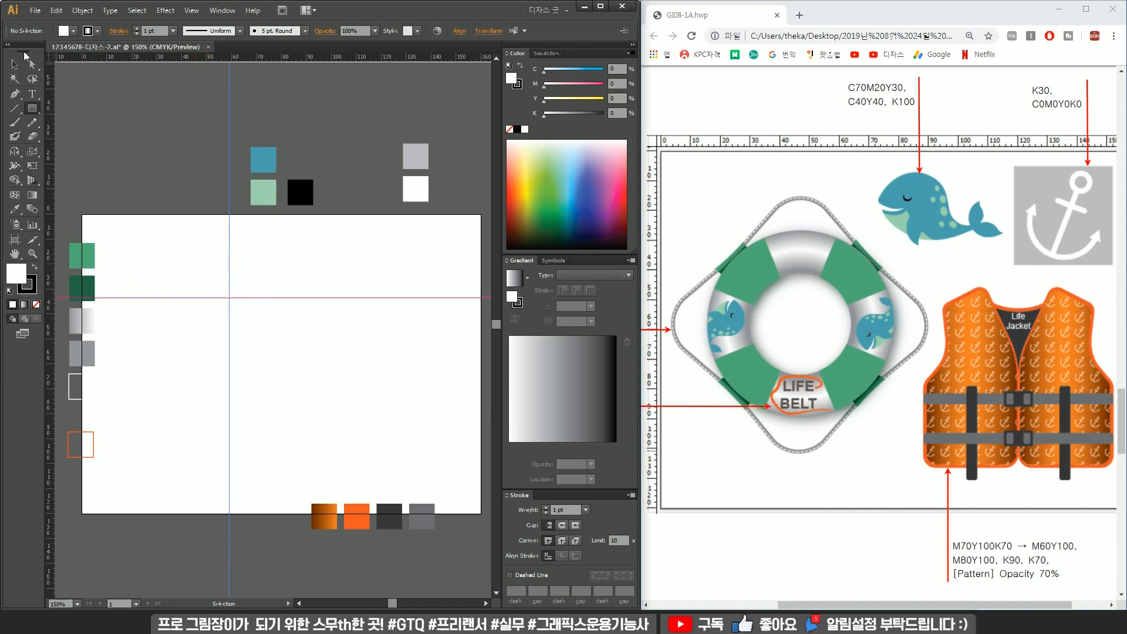
drag(269, 251, 163, 330)
drag(254, 299, 244, 315)
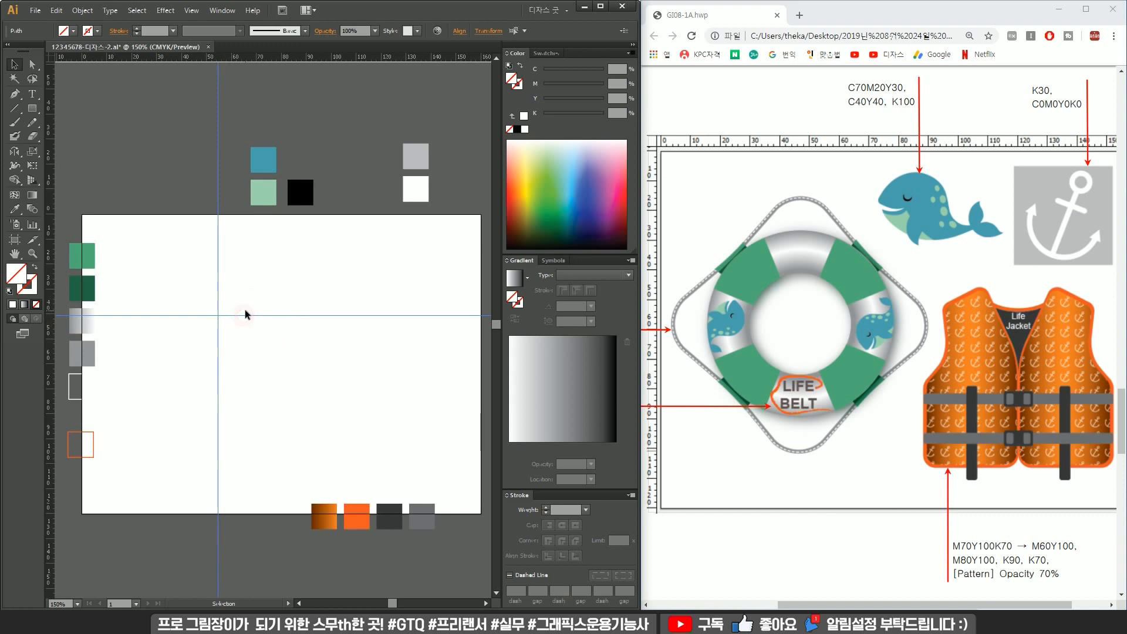
key(ctrl)
key(alt)
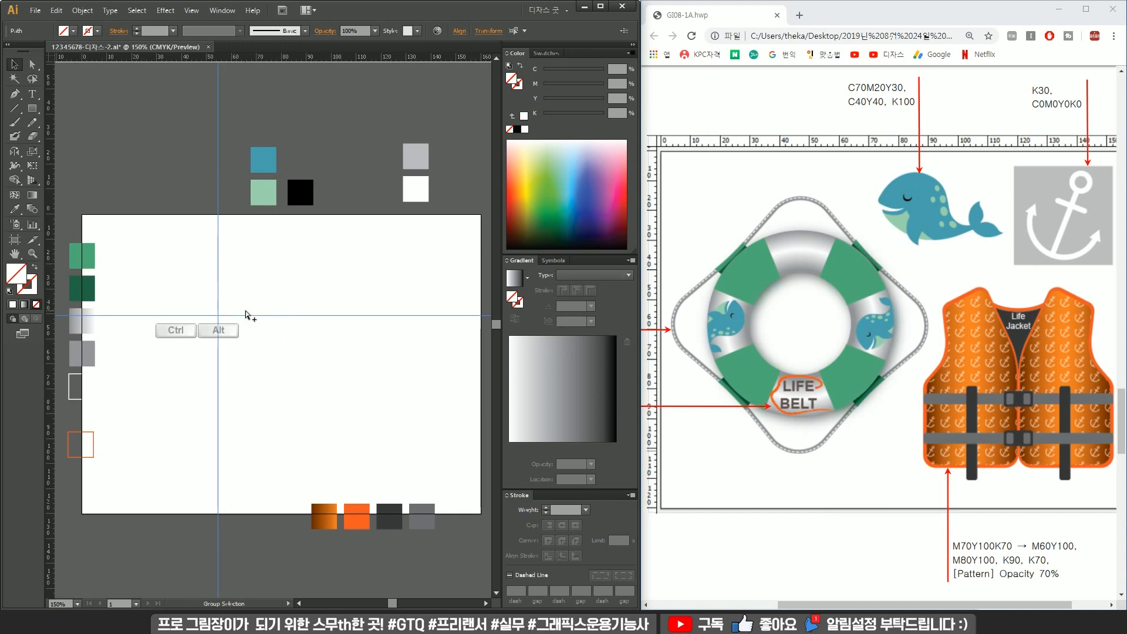
click(245, 311)
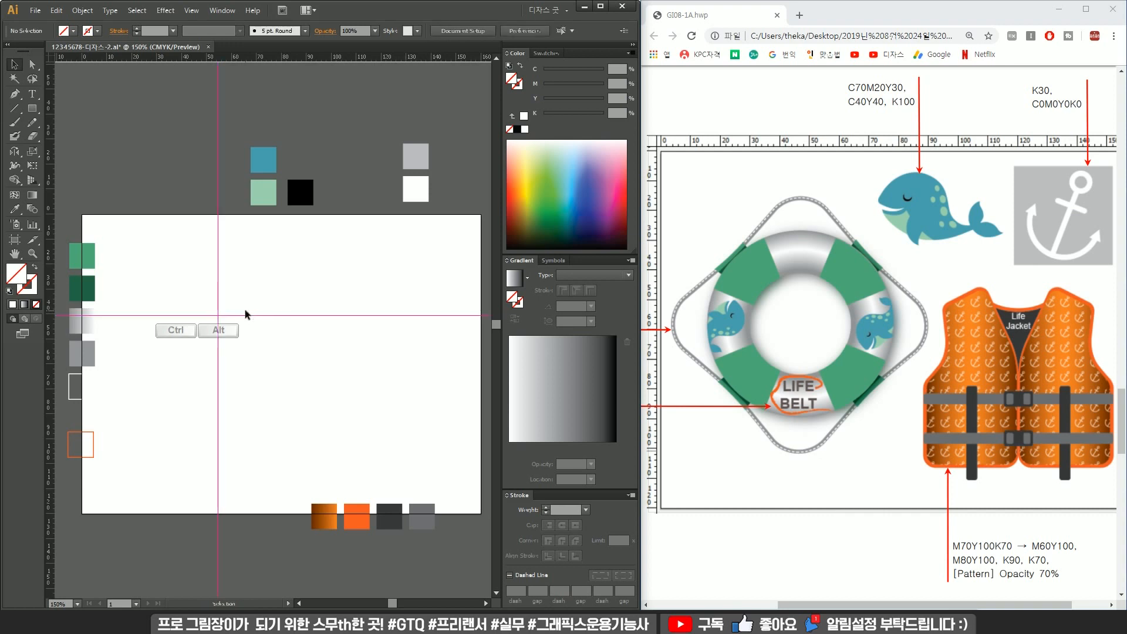
click(182, 353)
click(286, 304)
click(205, 353)
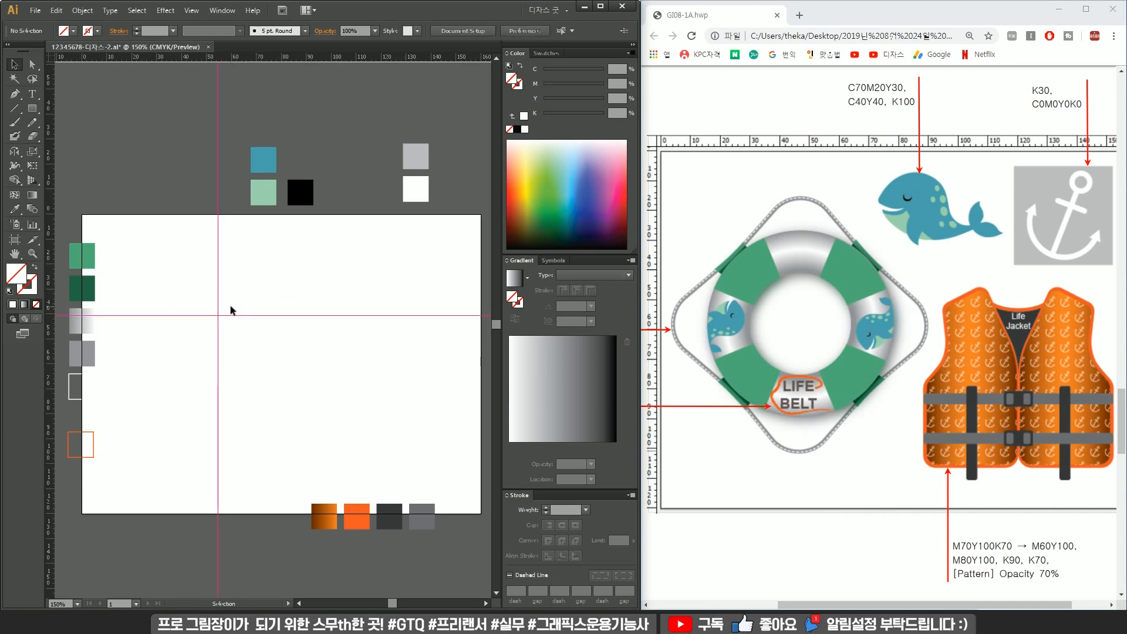
key(ctrl+alt)
drag(244, 284, 151, 358)
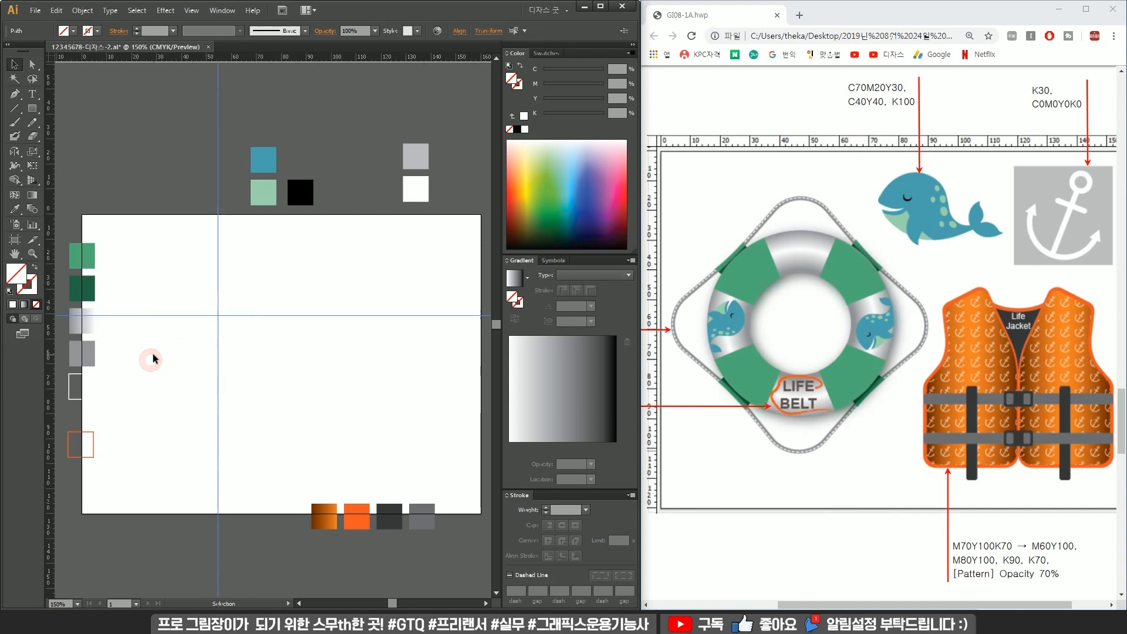
Draw a circle centred on the guide intersection and fill it with the light green swatch colour C40 M0 Y40 K0.
key(ctrl+shift+a)
drag(39, 113, 88, 134)
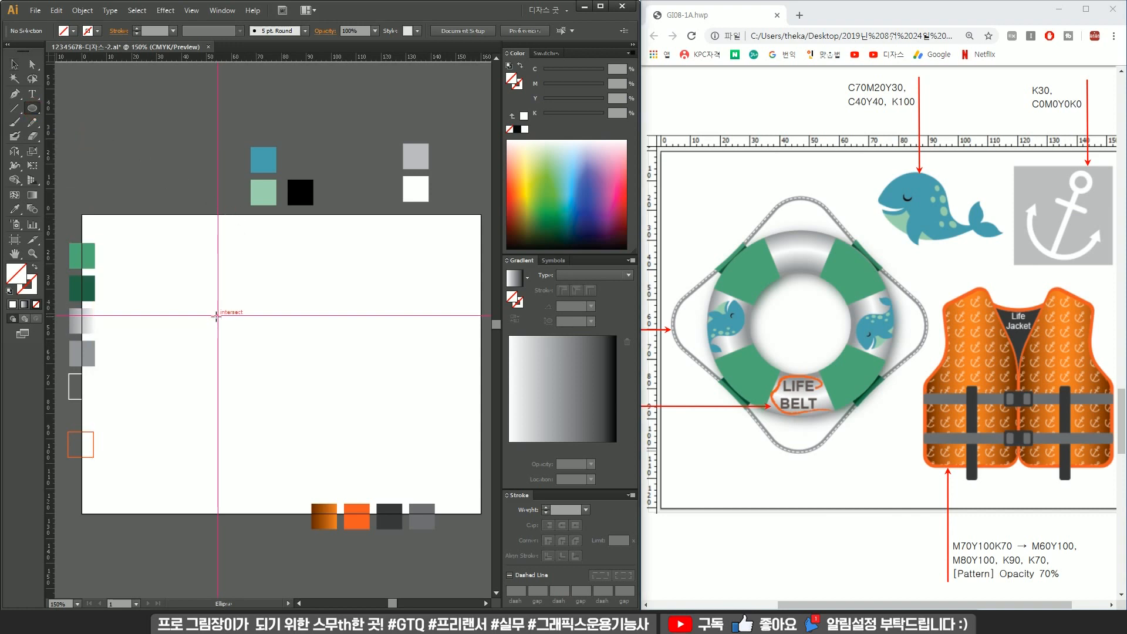
mouse_move(217, 315)
mouse_down()
mouse_move(296, 250)
mouse_move(311, 254)
mouse_up()
key(i)
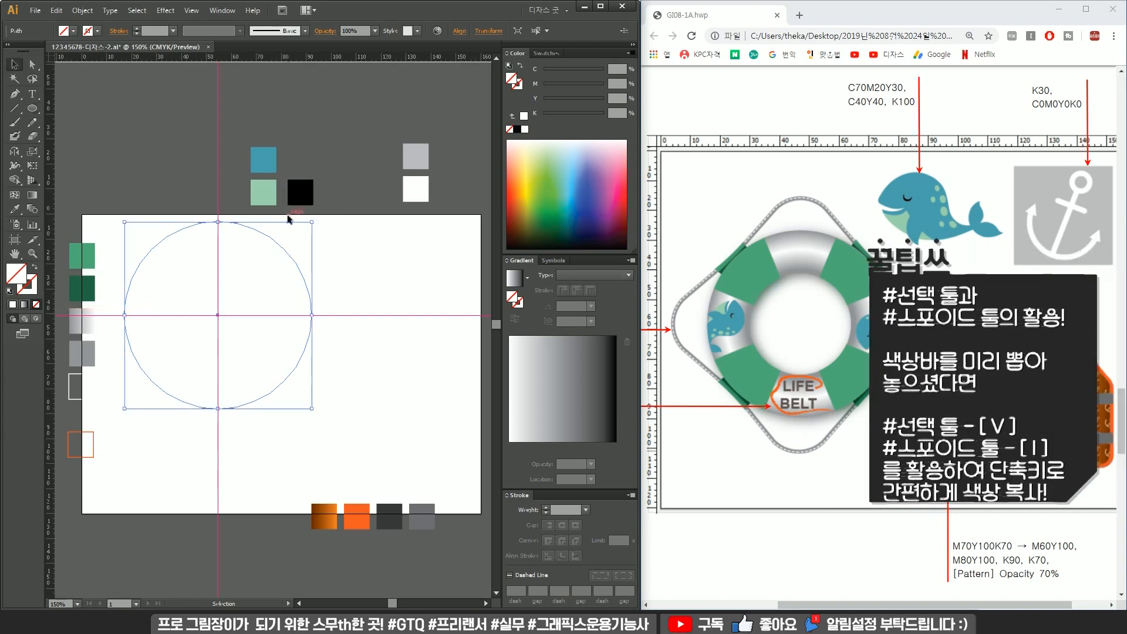
click(257, 197)
Draw a smaller concentric circle about 44.6 mm in diameter on the same centre.
key(ctrl+shift+a)
key(l)
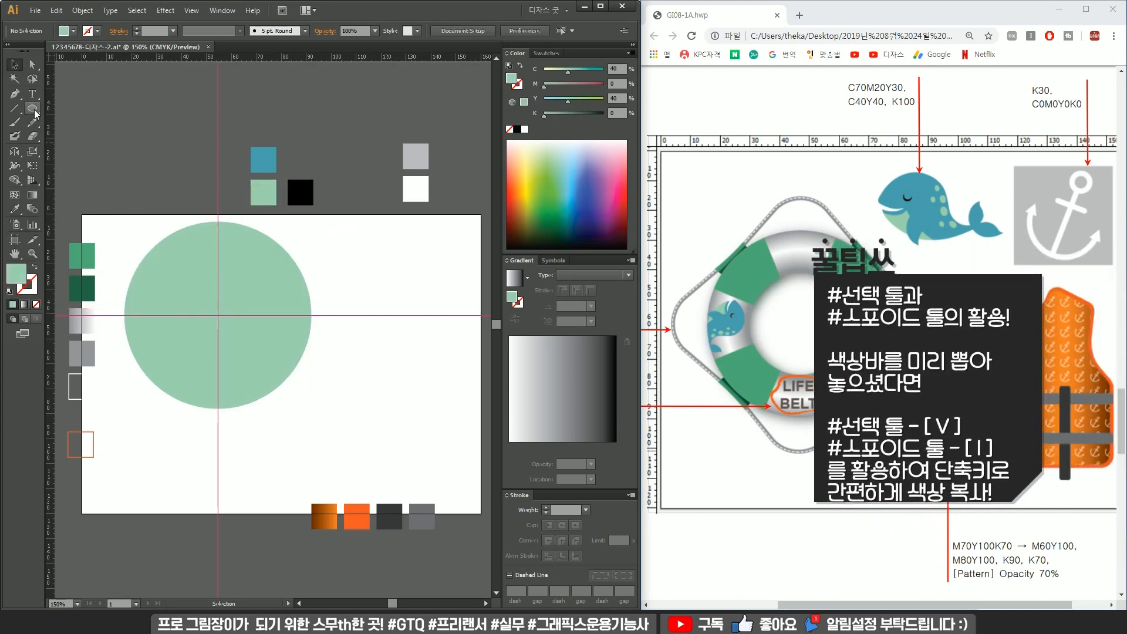
drag(217, 315, 273, 273)
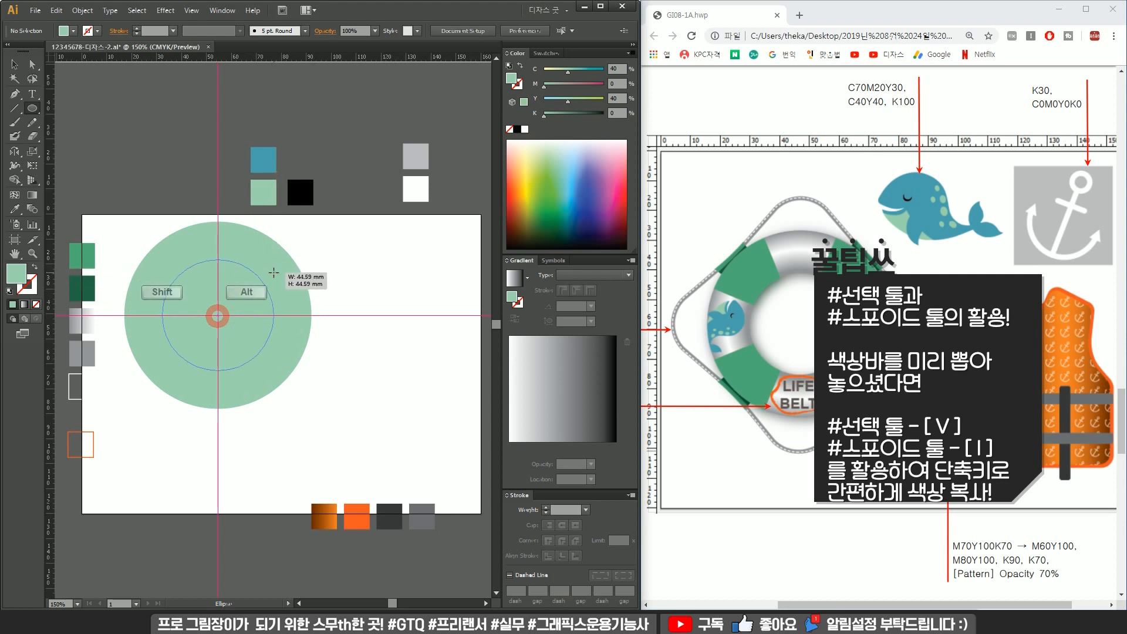
key(v)
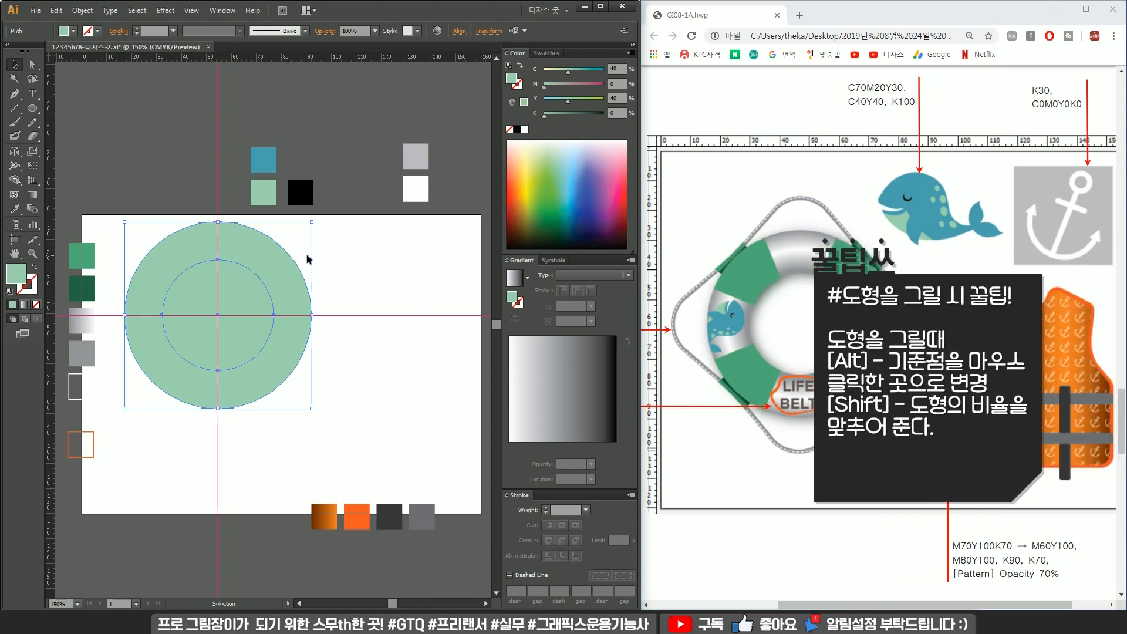
Open the Pathfinder panel, select both circles and divide them with Pathfinder.
key(ctrl+shift)
key(ctrl+shift+F9)
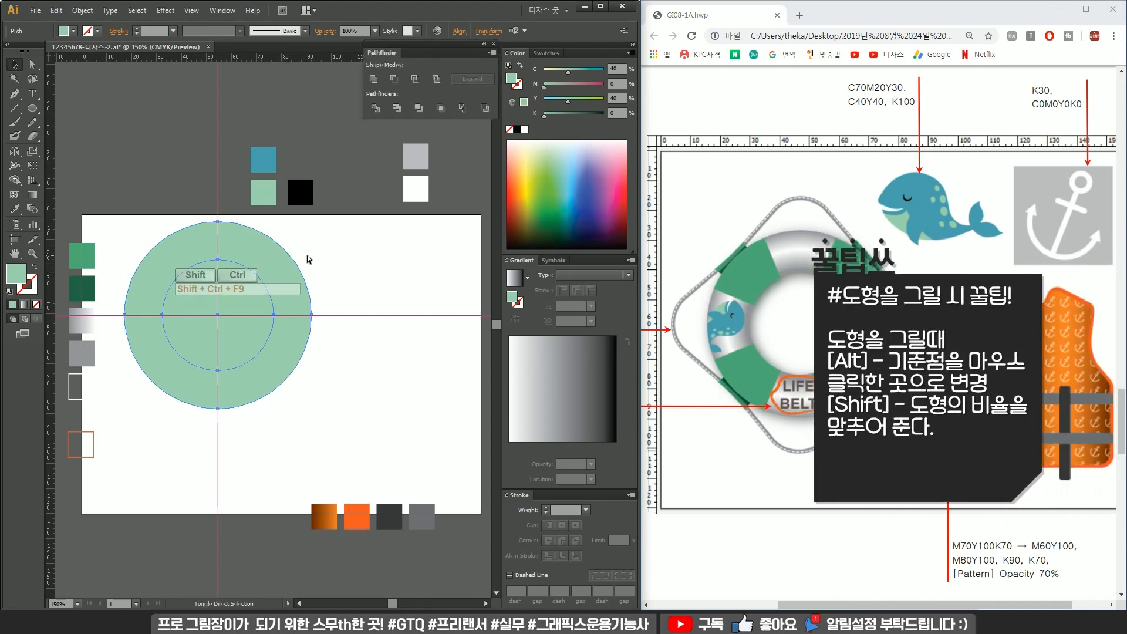
click(222, 10)
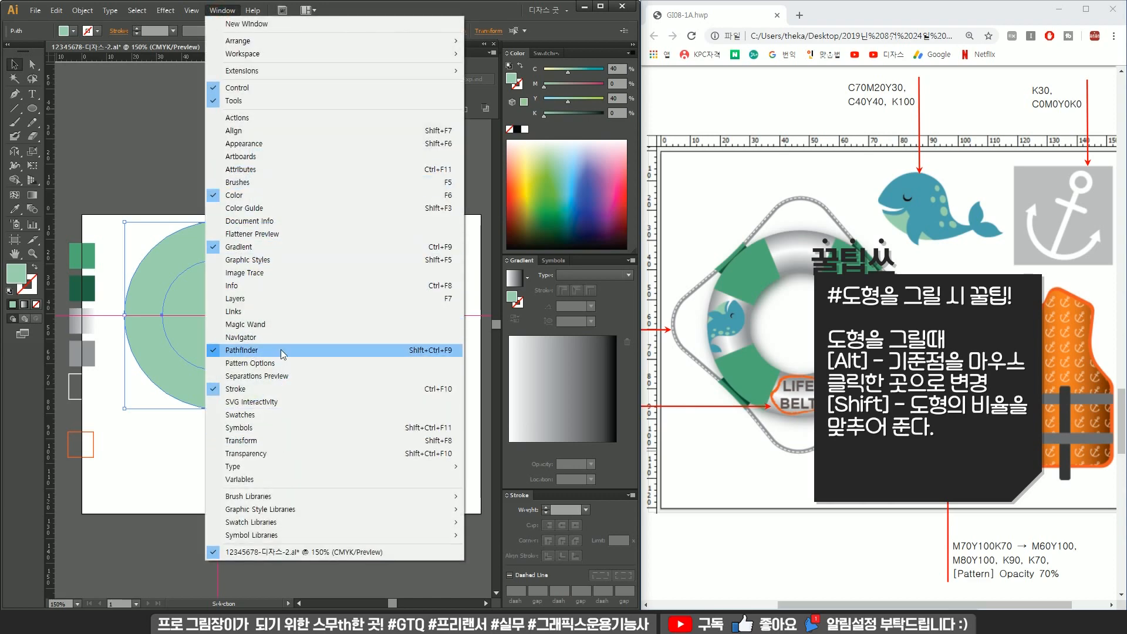
click(376, 3)
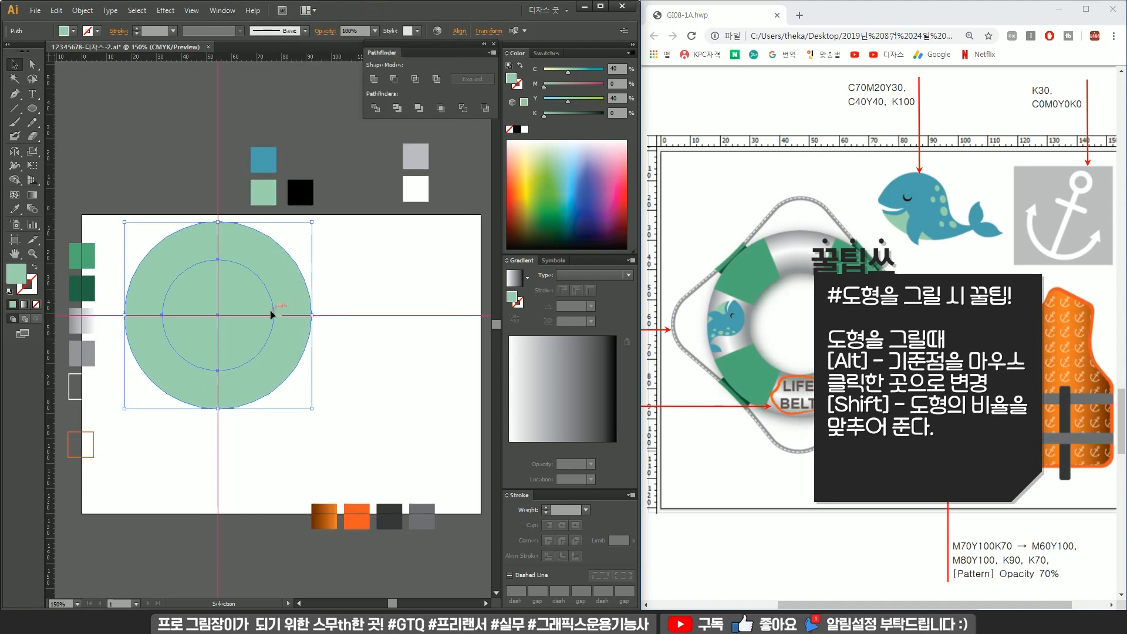
click(340, 288)
click(243, 300)
drag(274, 260, 280, 253)
shift+click(229, 338)
click(345, 301)
click(254, 302)
drag(280, 253, 278, 253)
shift+click(231, 355)
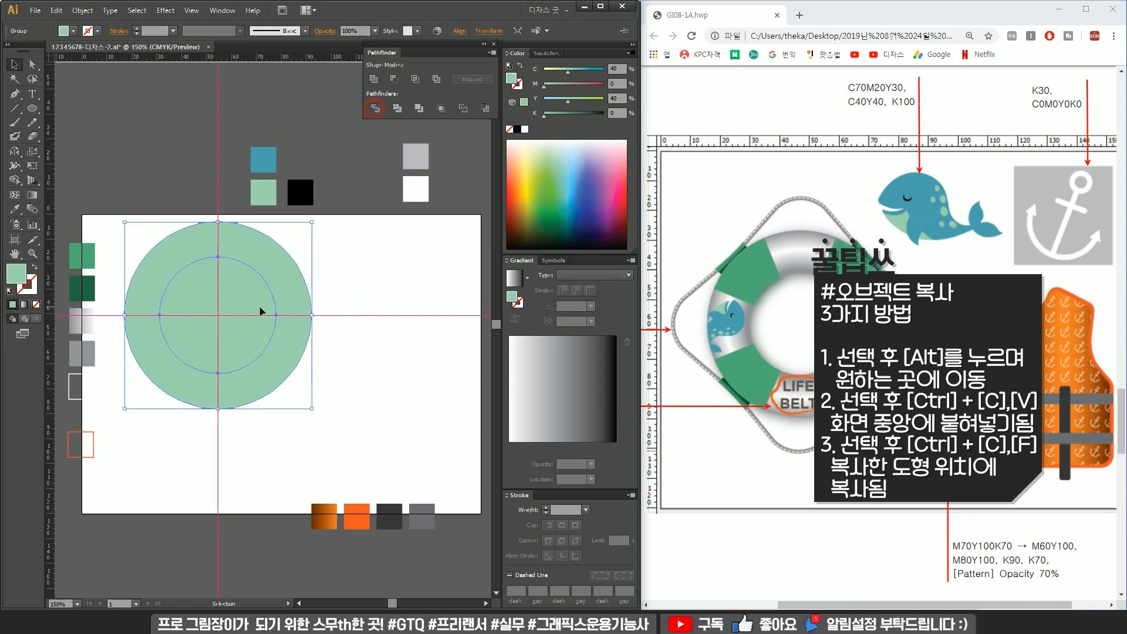
Ungroup the divided circles and delete the inner disc to leave a ring.
right_click(262, 269)
click(378, 292)
click(235, 305)
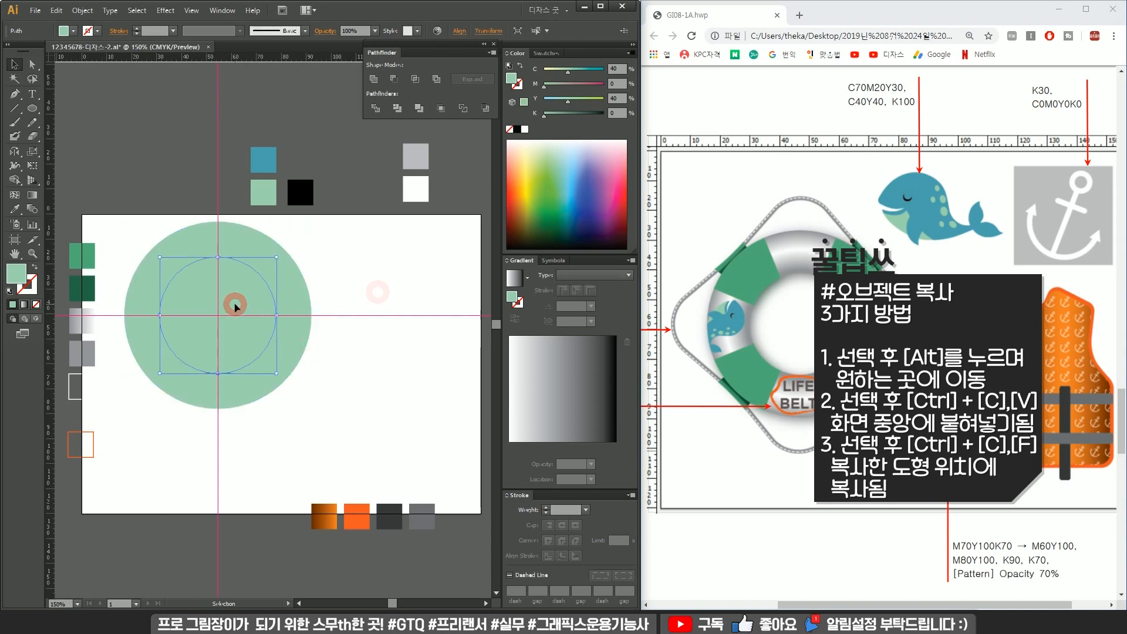
key(Delete)
drag(281, 288, 282, 494)
click(341, 366)
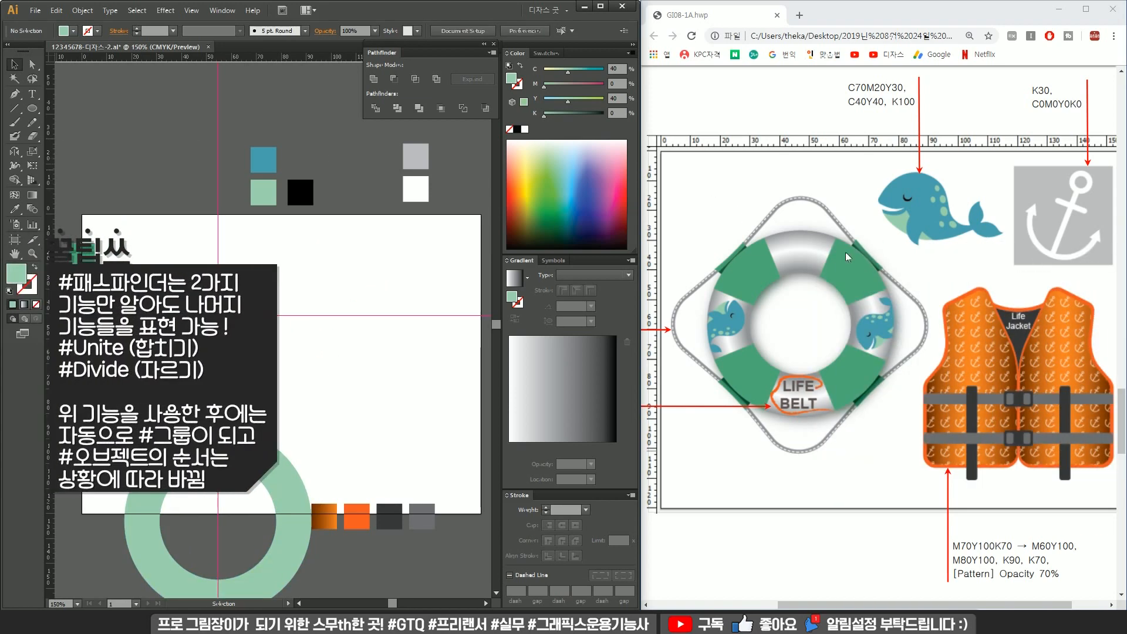
drag(261, 465, 261, 259)
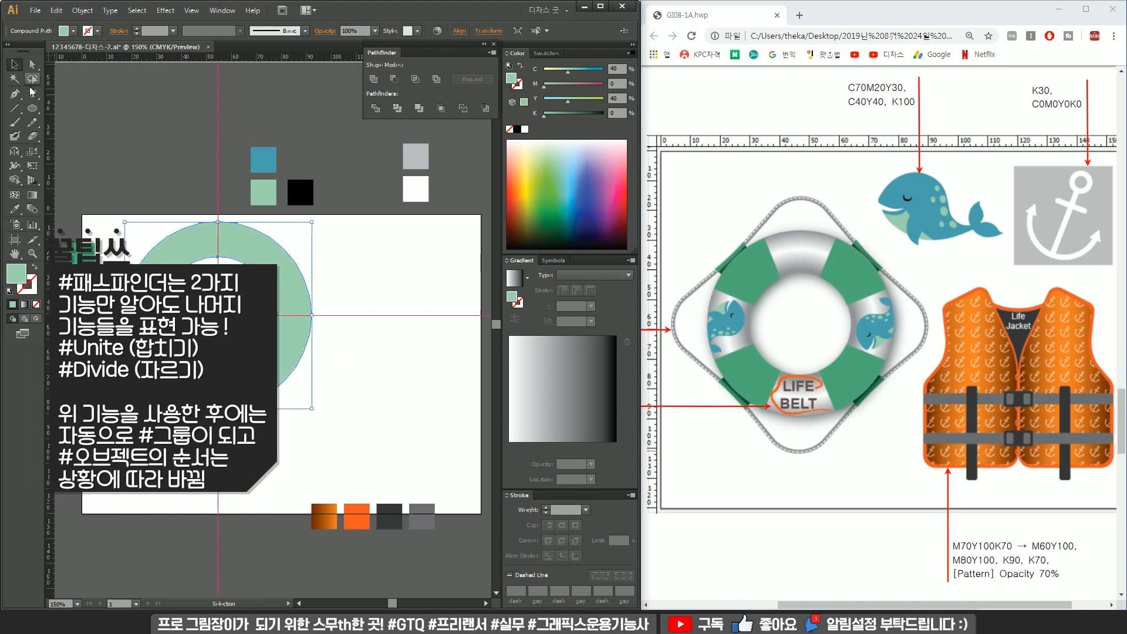
Draw a square in the upper-left quadrant of the guide intersection and move the ring down out of the way.
click(32, 108)
drag(217, 316, 141, 207)
key(v)
drag(281, 259, 278, 440)
Swap the square's fill and stroke so it becomes an outline with no fill.
click(283, 315)
click(213, 272)
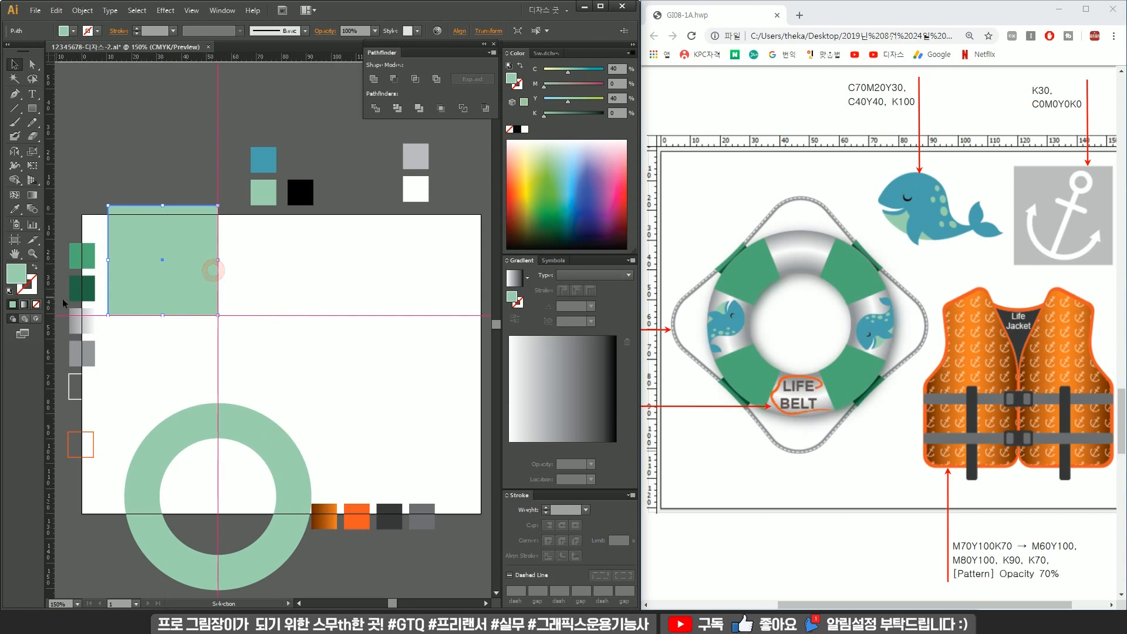
click(35, 267)
click(367, 288)
drag(165, 231, 244, 264)
scroll(253, 272, up, 1)
drag(274, 222, 271, 255)
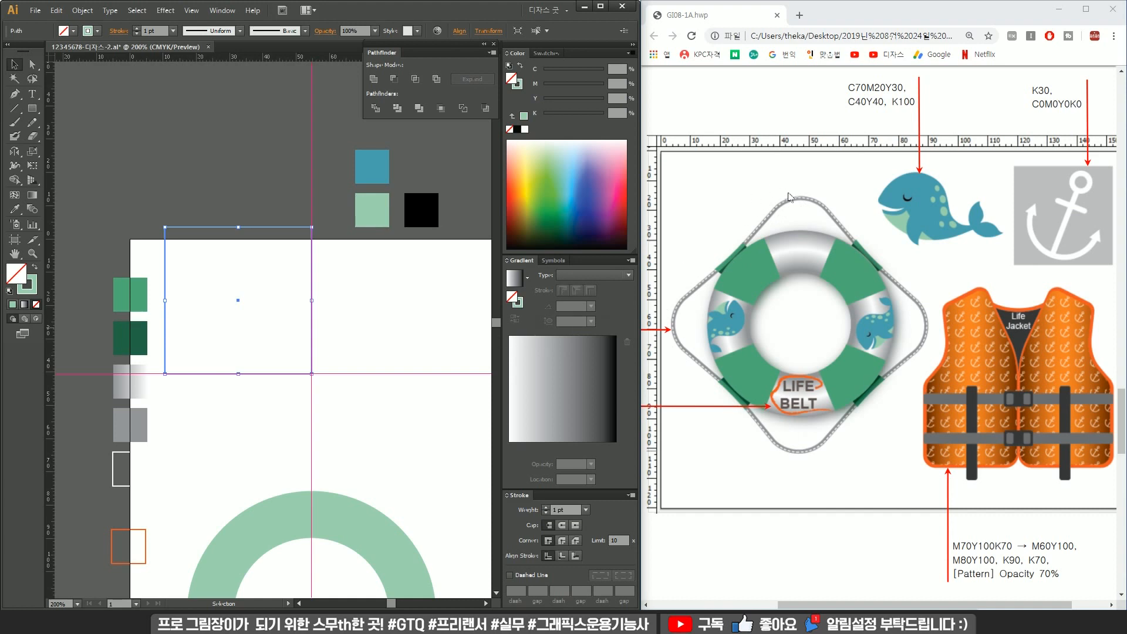
click(325, 259)
click(273, 274)
drag(317, 225, 246, 194)
key(ctrl+z)
click(363, 285)
key(ctrl+plus)
click(234, 175)
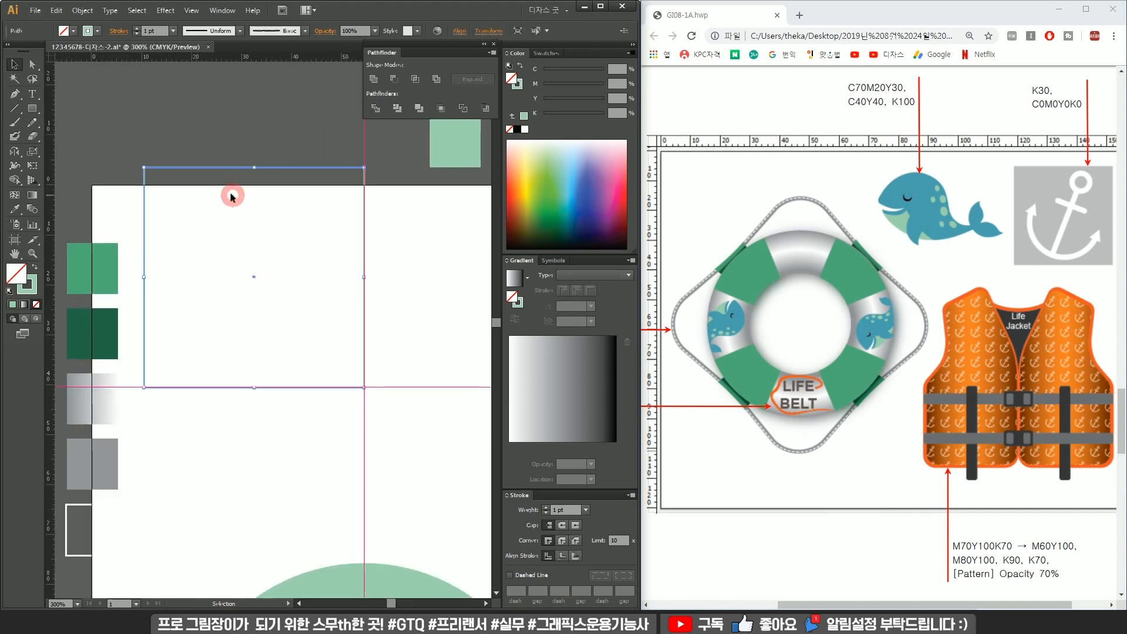
Draw a small circle in the top-left corner of the outline square.
drag(32, 108, 71, 137)
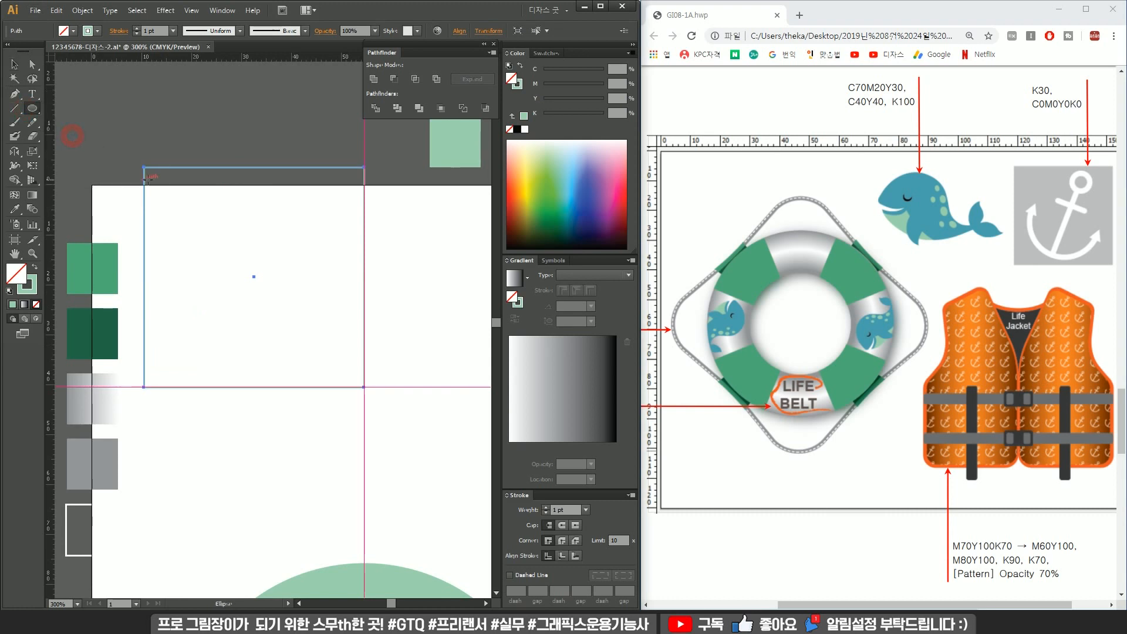
drag(144, 167, 219, 236)
Draw a pen path curving from the small circle's left edge down to the square's bottom edge and across to its right corner.
key(p)
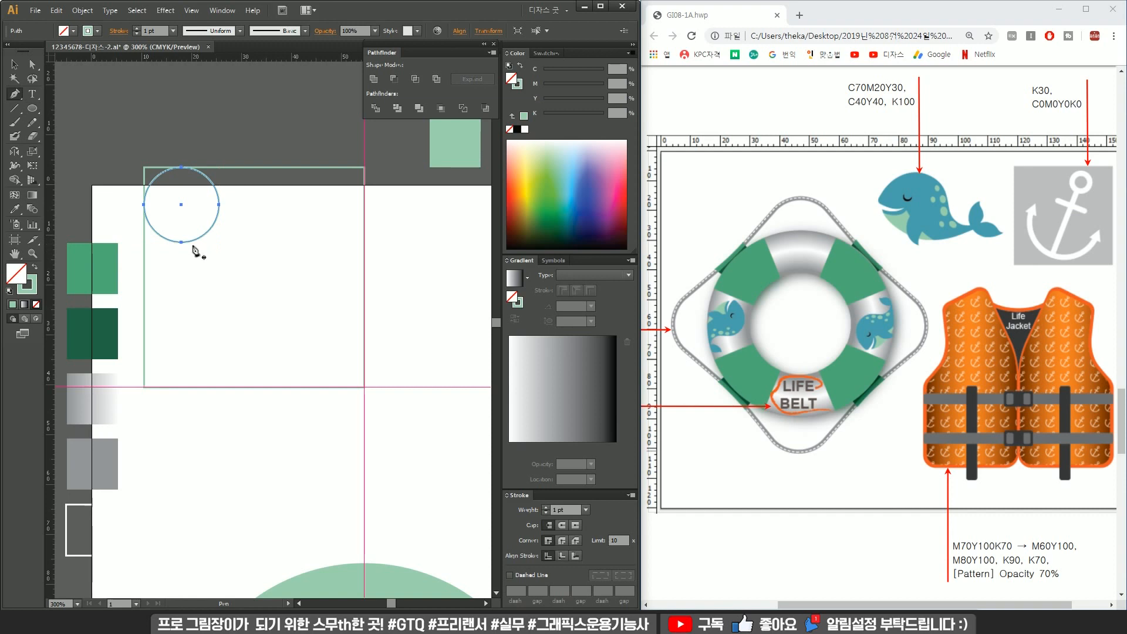
ctrl+click(135, 203)
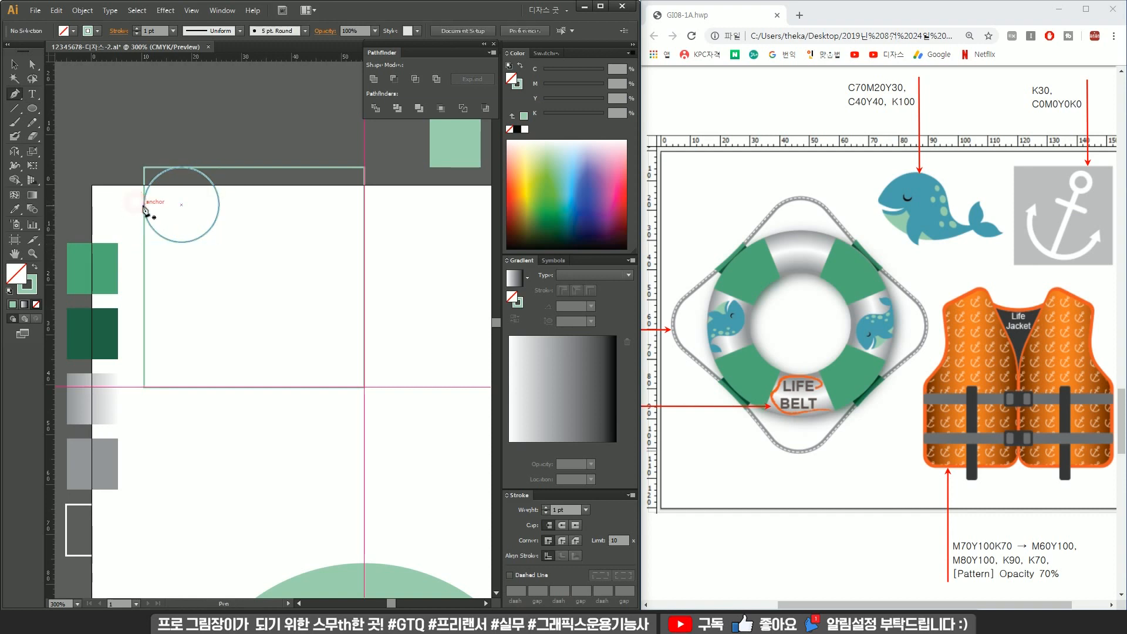
click(144, 204)
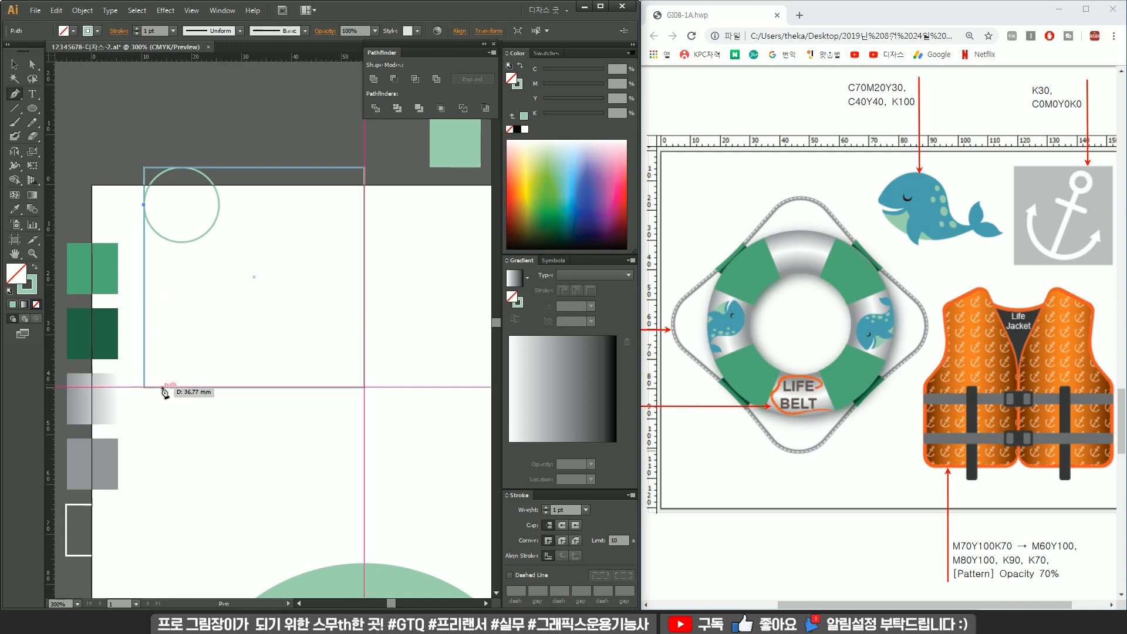
drag(167, 387, 180, 477)
key(ctrl+z)
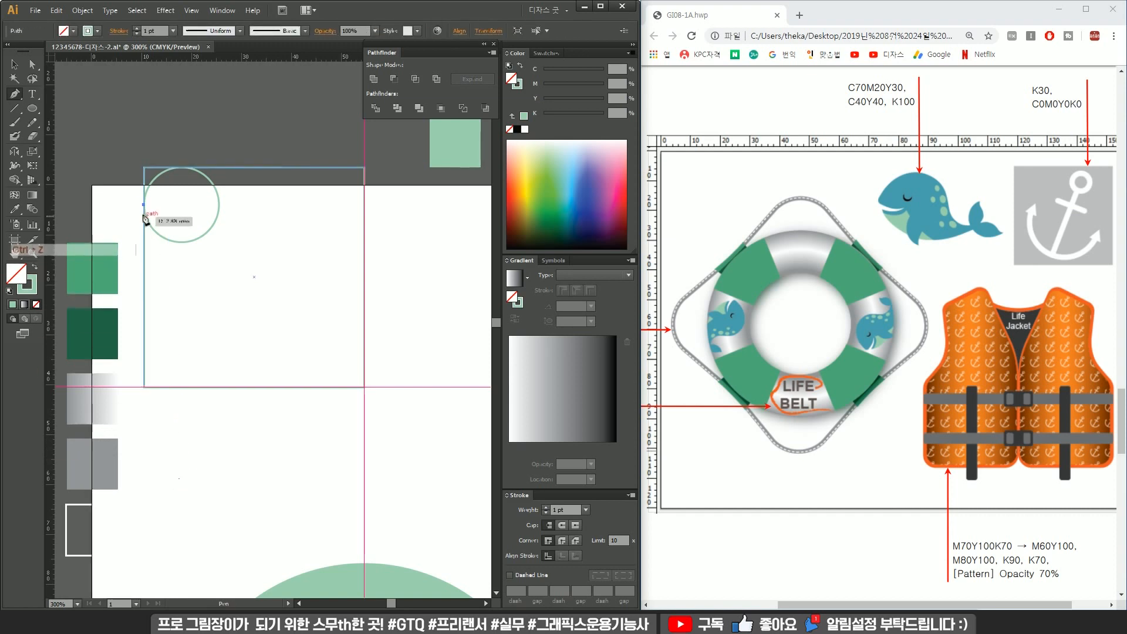
key(alt)
click(144, 205)
drag(151, 255, 158, 284)
click(151, 255)
drag(174, 386, 179, 467)
alt+click(173, 386)
shift+click(365, 387)
key(a)
drag(183, 406, 169, 387)
key(ctrl+z)
click(184, 376)
key(v)
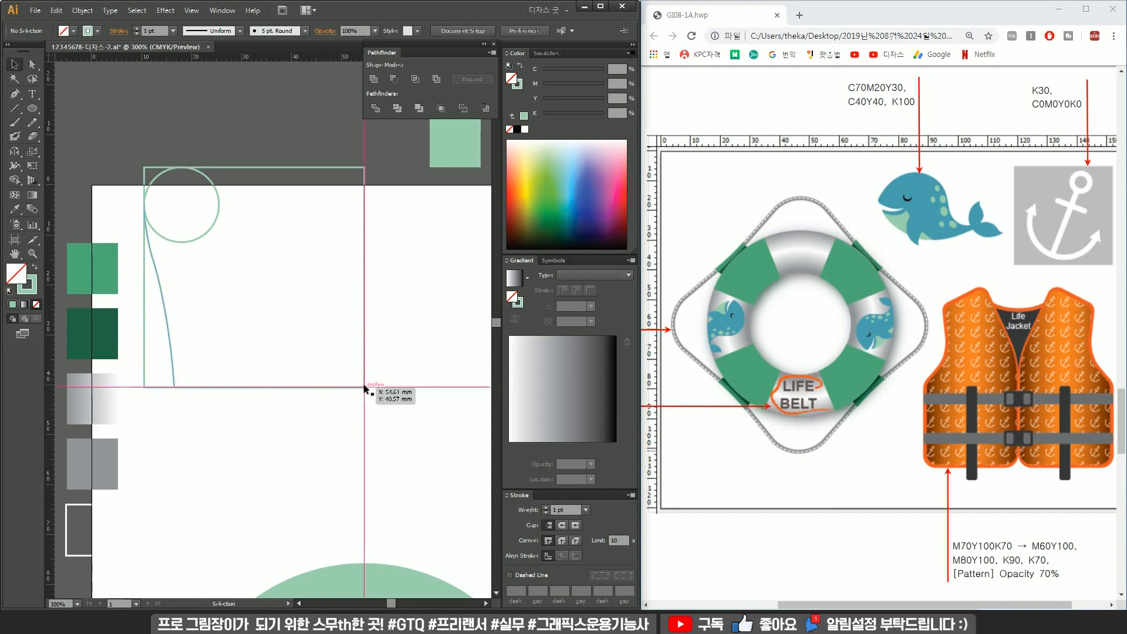
Select and delete the outline square.
drag(403, 226, 322, 239)
key(Delete)
Extend the pen path with a straight segment from the bottom-right corner to the small circle's centre.
drag(396, 368, 320, 423)
key(p)
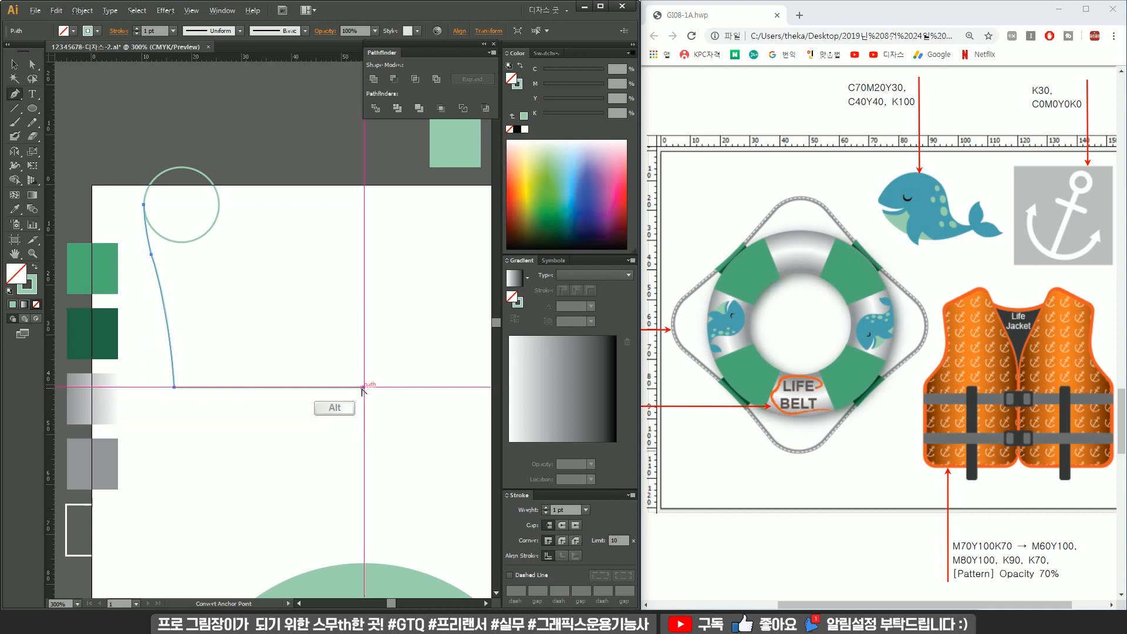
alt+click(362, 387)
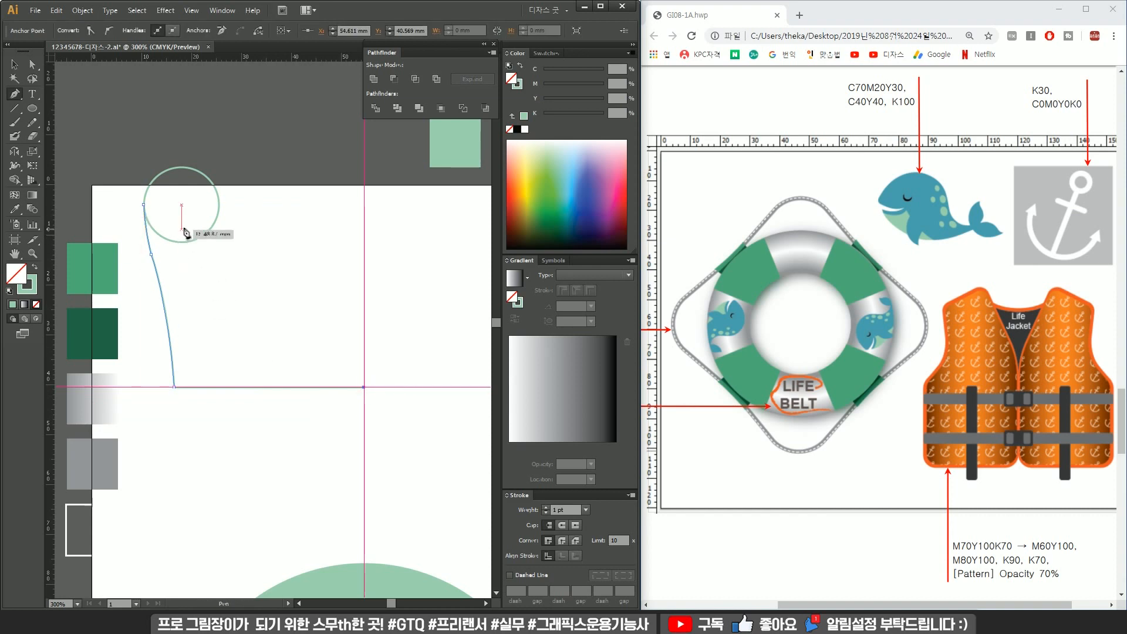
click(181, 205)
ctrl+click(152, 254)
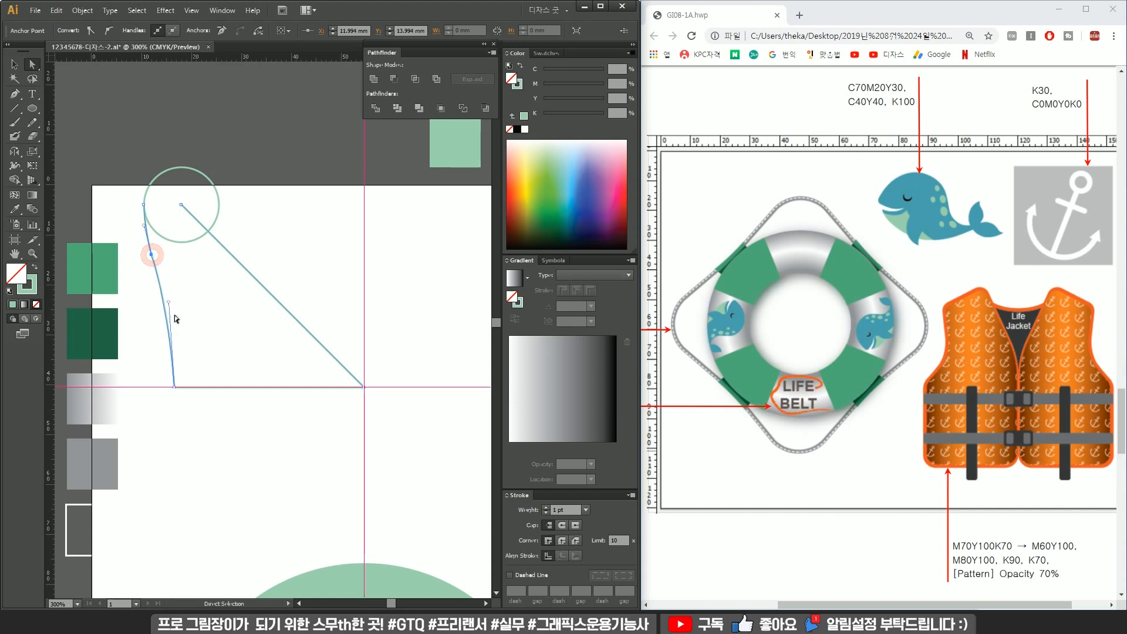
Adjust the anchor points and handles of the path's curved left edge.
drag(174, 387, 167, 391)
ctrl+click(151, 255)
click(151, 256)
drag(162, 387, 169, 387)
click(179, 290)
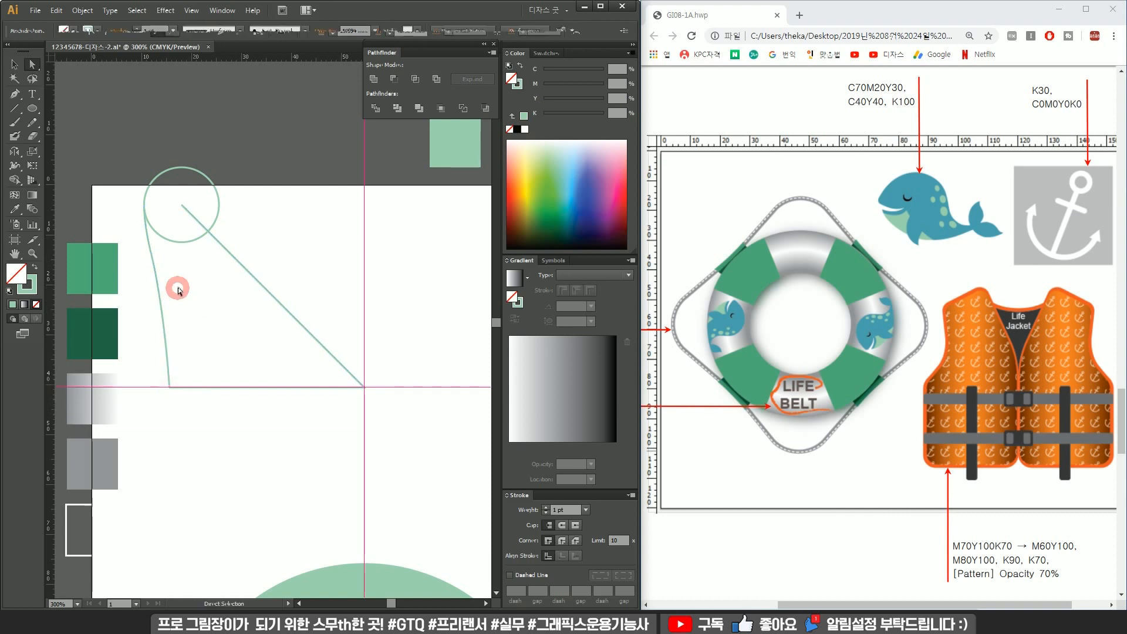
Reflect a copy of the path across a vertical axis and move it over the original.
key(v)
drag(300, 247, 433, 304)
right_click(428, 305)
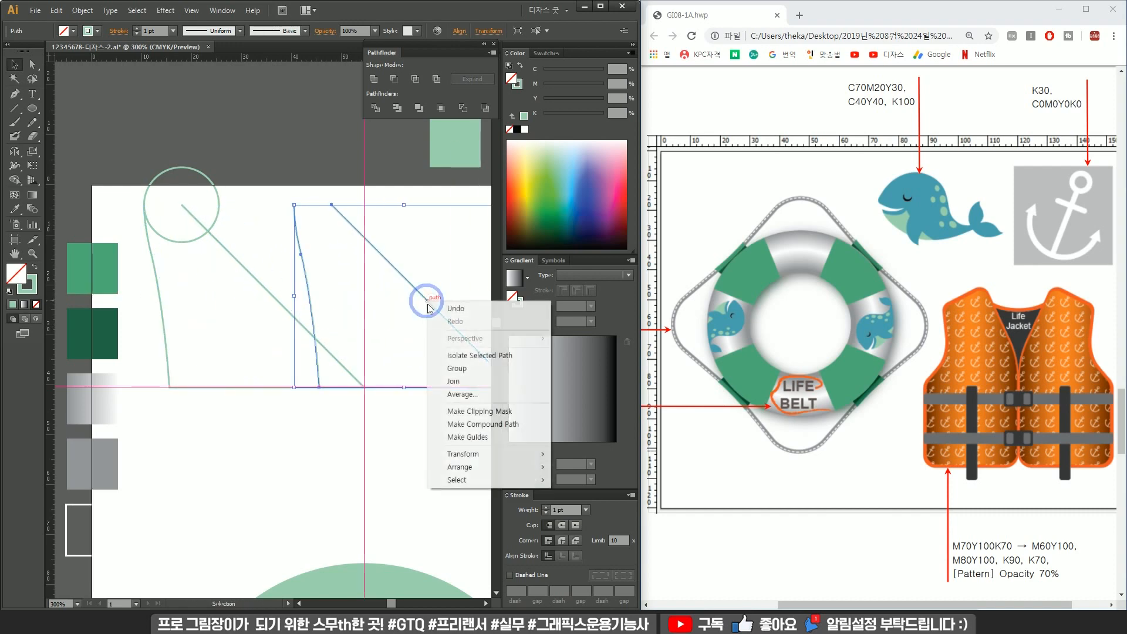
mouse_move(464, 454)
click(578, 496)
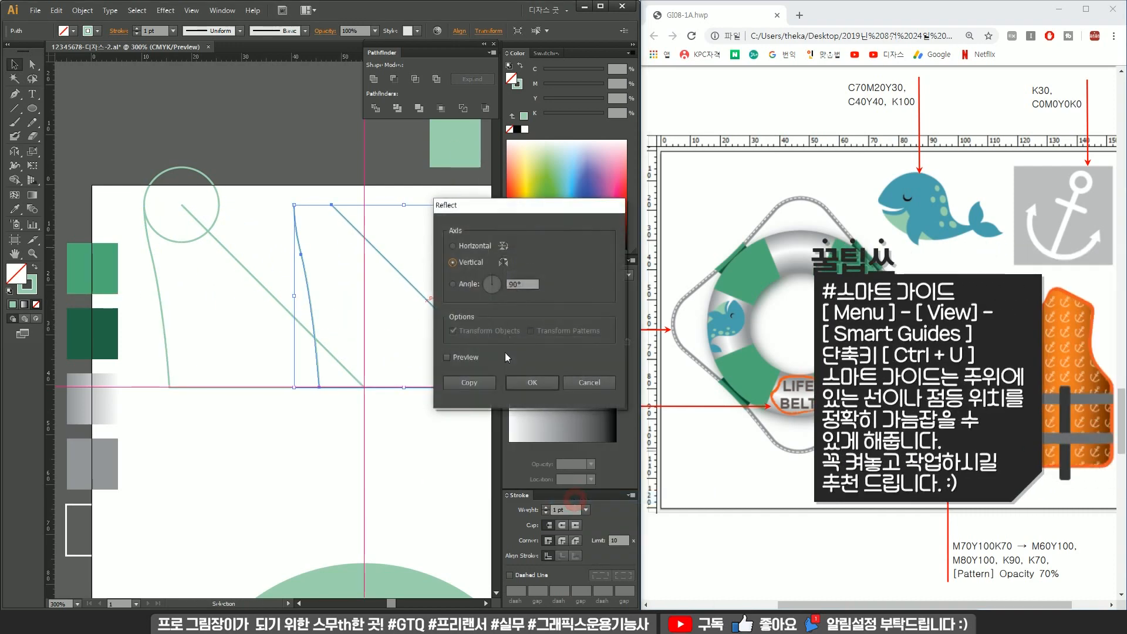
click(539, 385)
drag(400, 276, 292, 257)
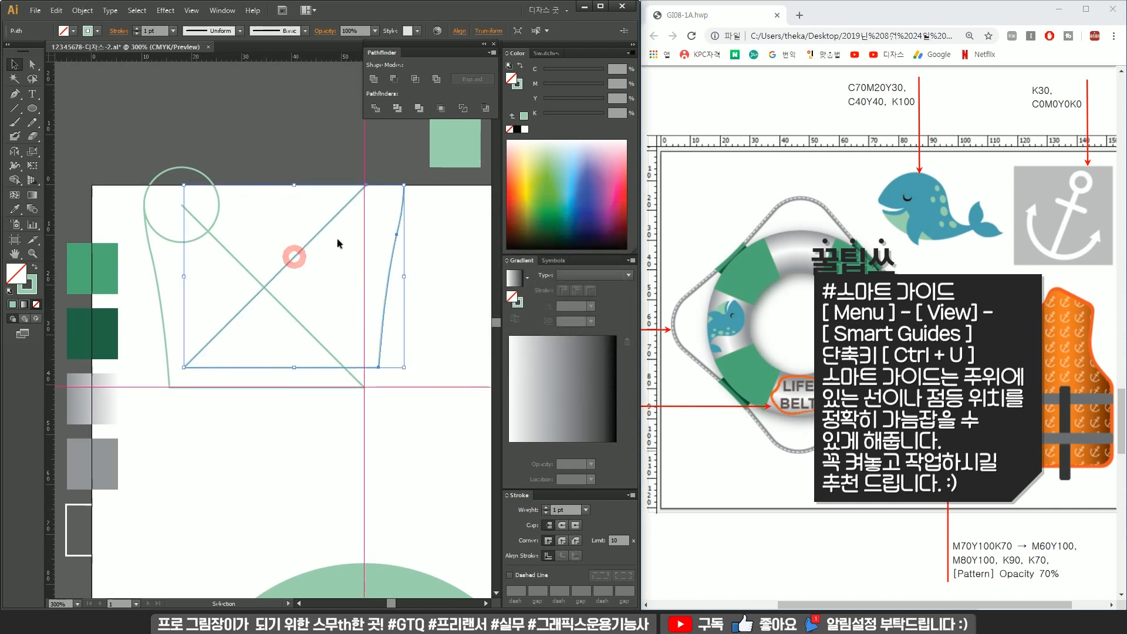
Align the copied path's end points with the original at the bottom-right corner.
drag(411, 183, 231, 163)
drag(387, 357, 313, 372)
click(400, 331)
scroll(375, 338, up, 3)
scroll(338, 428, up, 2)
click(370, 411)
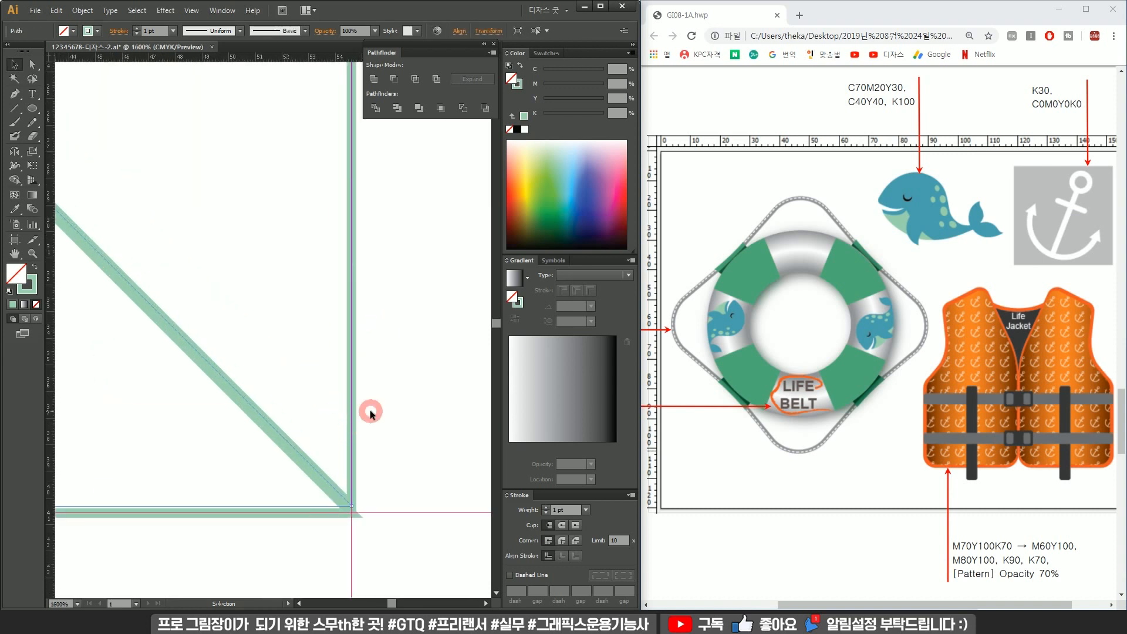
click(348, 412)
drag(354, 415, 359, 352)
drag(354, 423, 352, 495)
click(382, 449)
scroll(382, 452, down, 4)
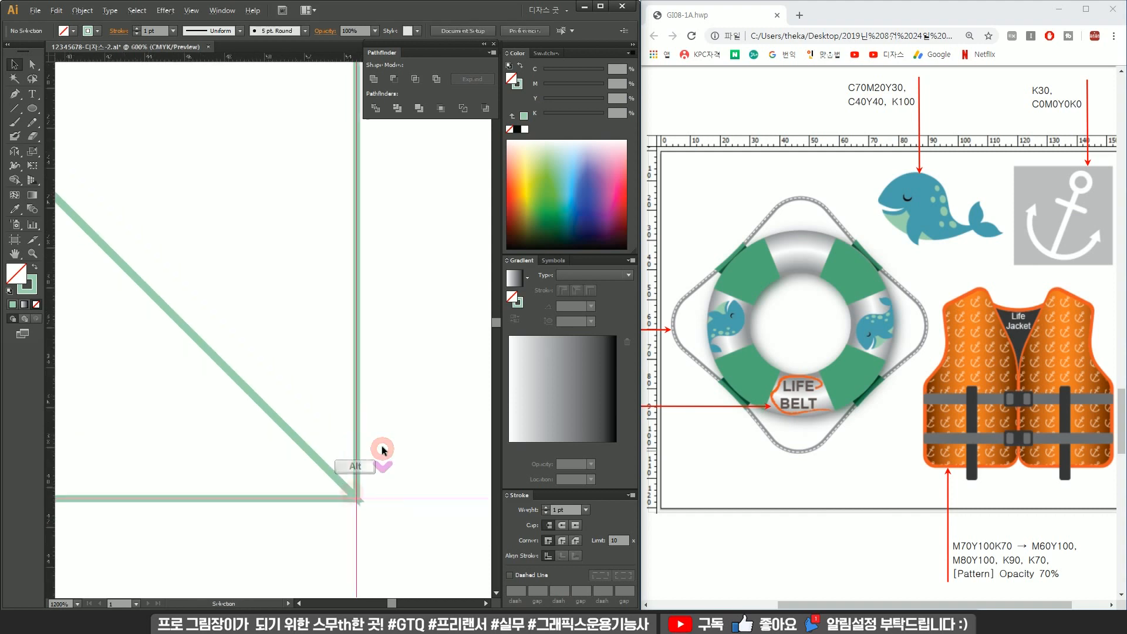
scroll(353, 373, down, 1)
Select both paths, swap them to a green fill with no stroke, and unite them into one shape.
drag(337, 362, 373, 321)
drag(390, 197, 242, 417)
click(32, 267)
click(304, 135)
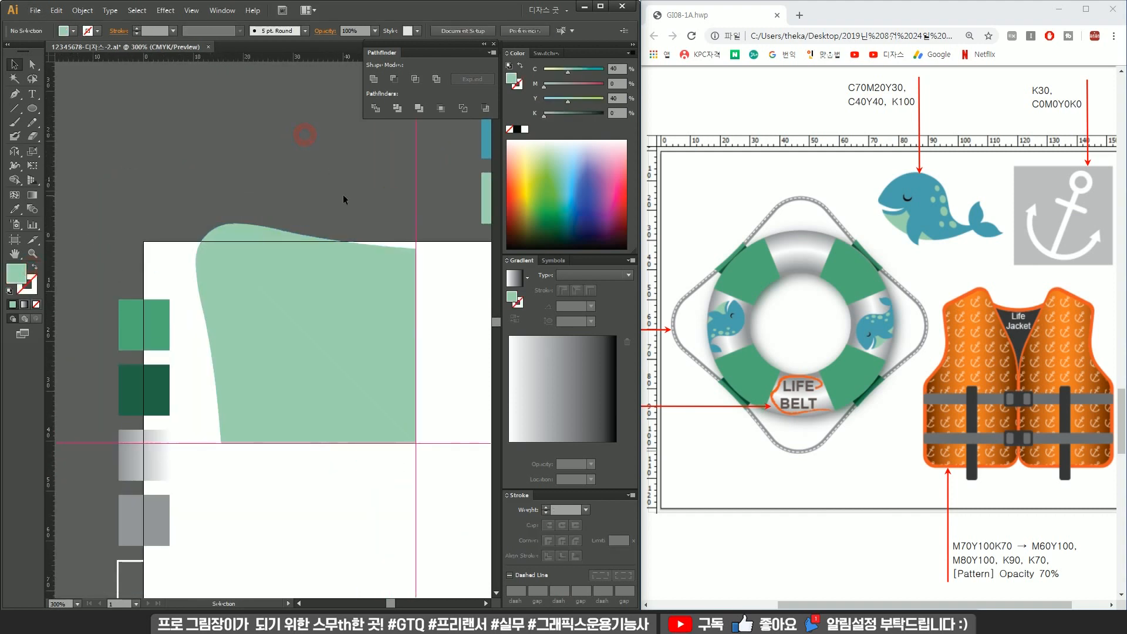
drag(271, 444, 271, 445)
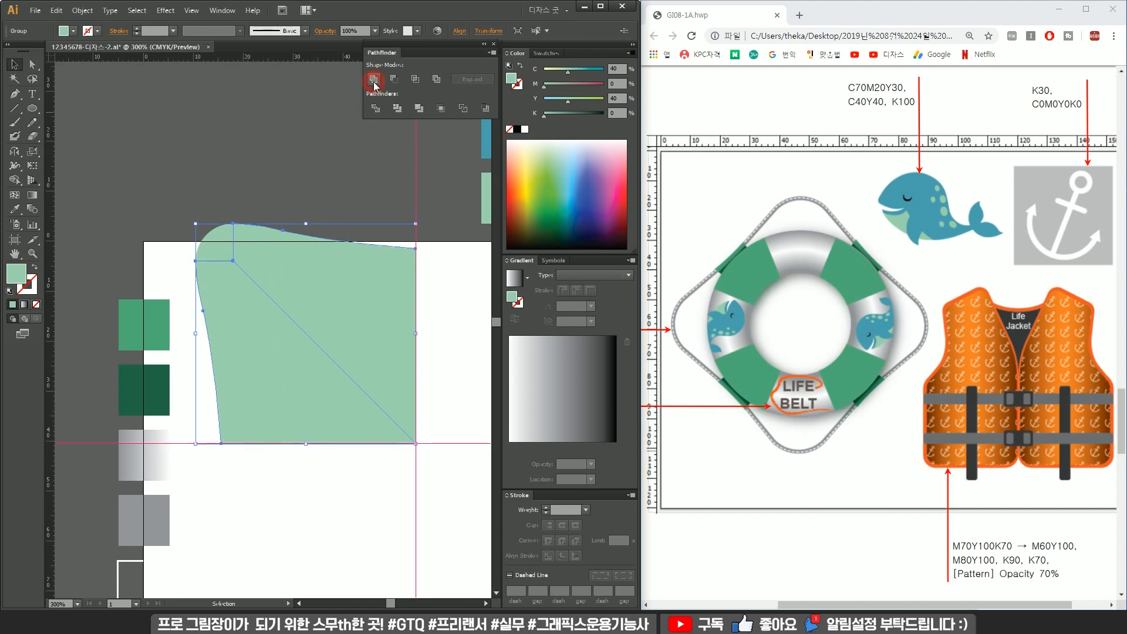
click(434, 364)
click(267, 339)
click(375, 86)
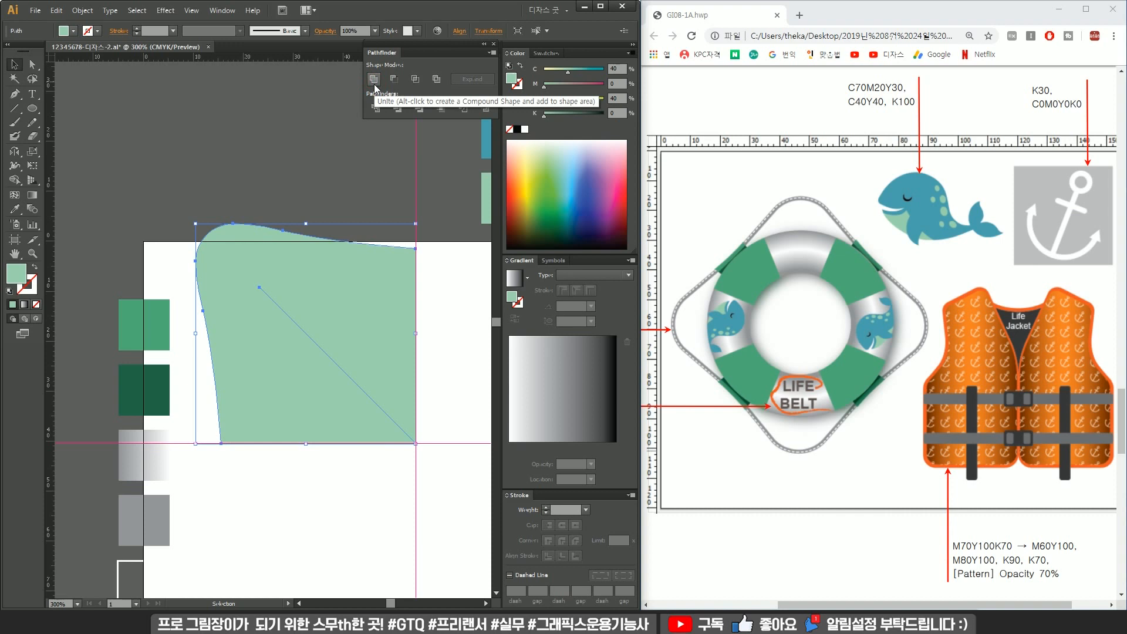
click(438, 379)
Rotate copies of the shape by 90° around its bottom-right corner, repeating to make four pieces.
scroll(412, 428, up, 4)
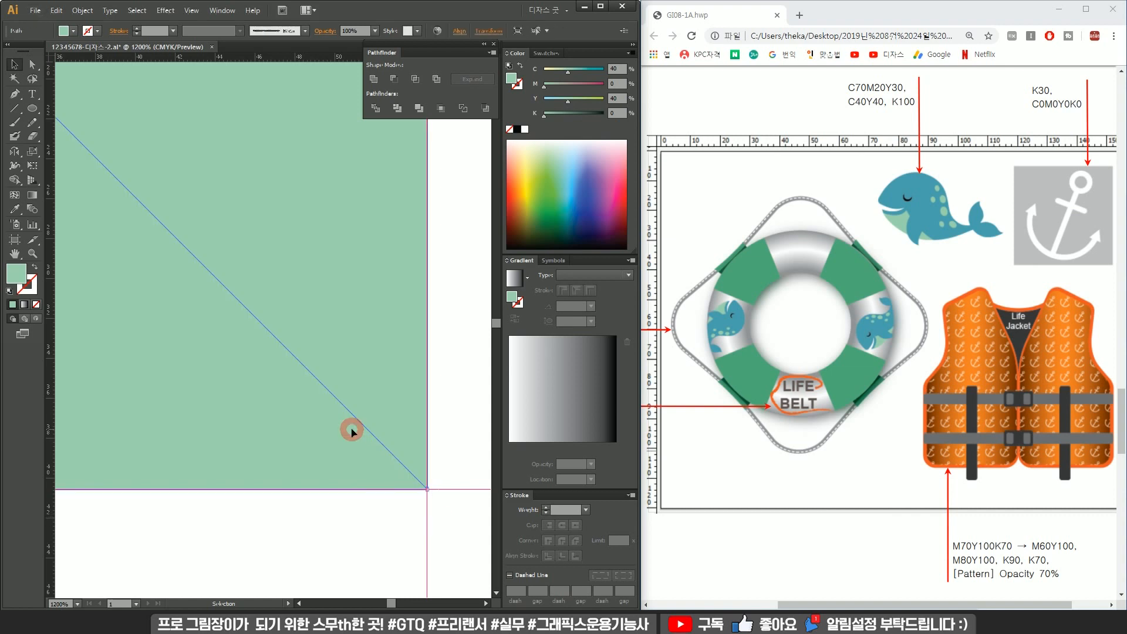
scroll(347, 381, down, 1)
scroll(397, 460, down, 4)
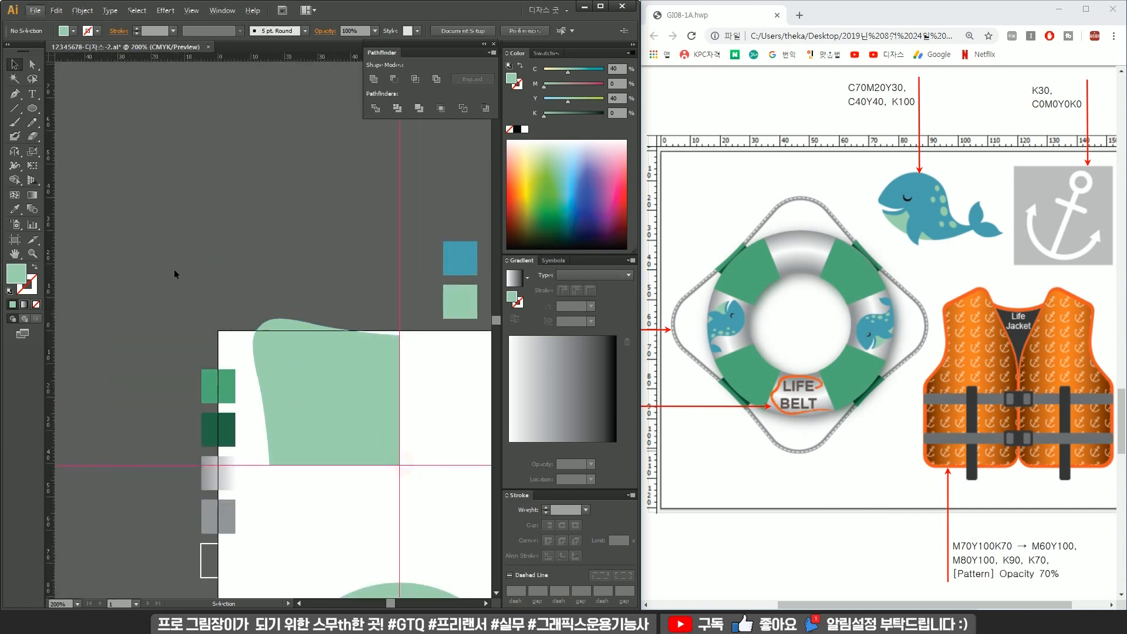
click(33, 108)
click(65, 111)
scroll(270, 352, up, 2)
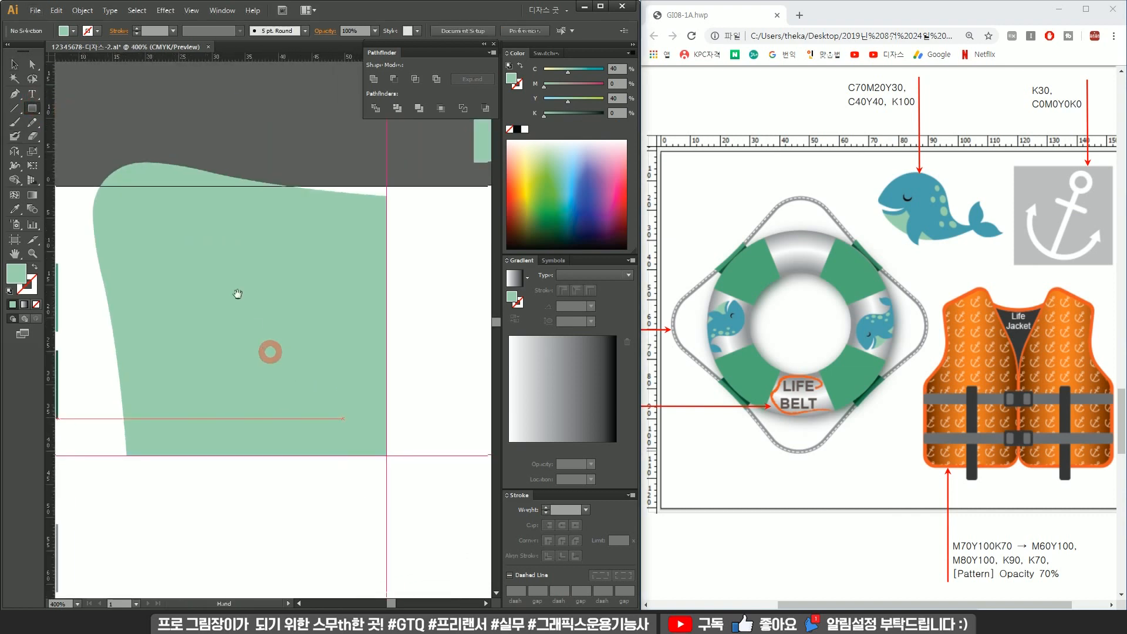
drag(146, 227, 342, 421)
key(v)
click(377, 76)
click(404, 293)
scroll(403, 295, down, 1)
drag(403, 344, 343, 301)
click(276, 282)
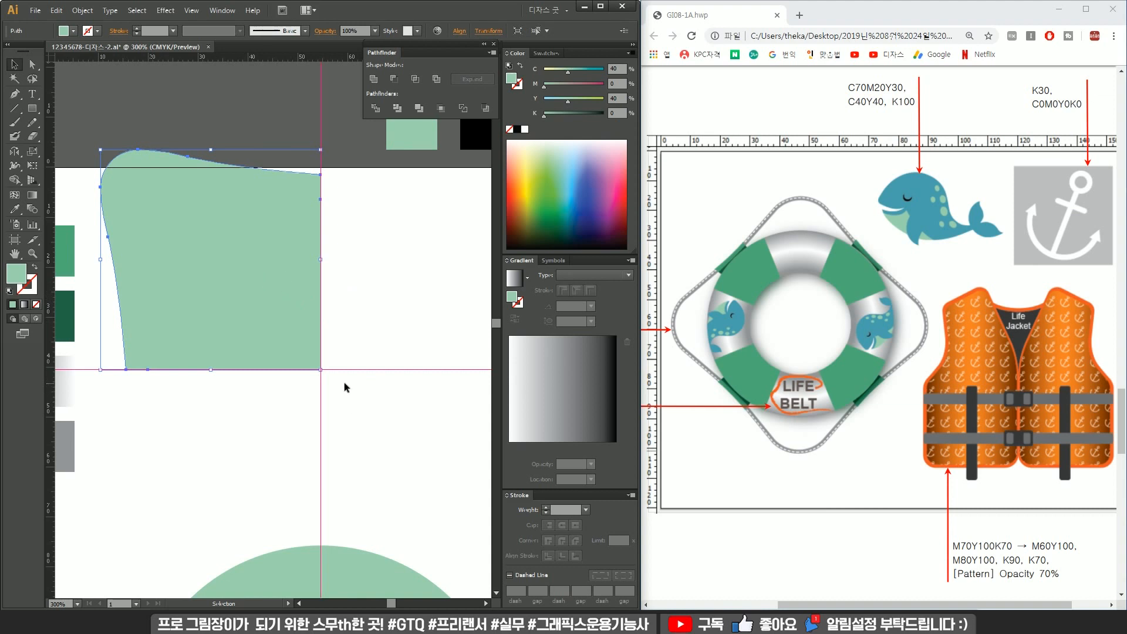
key(r)
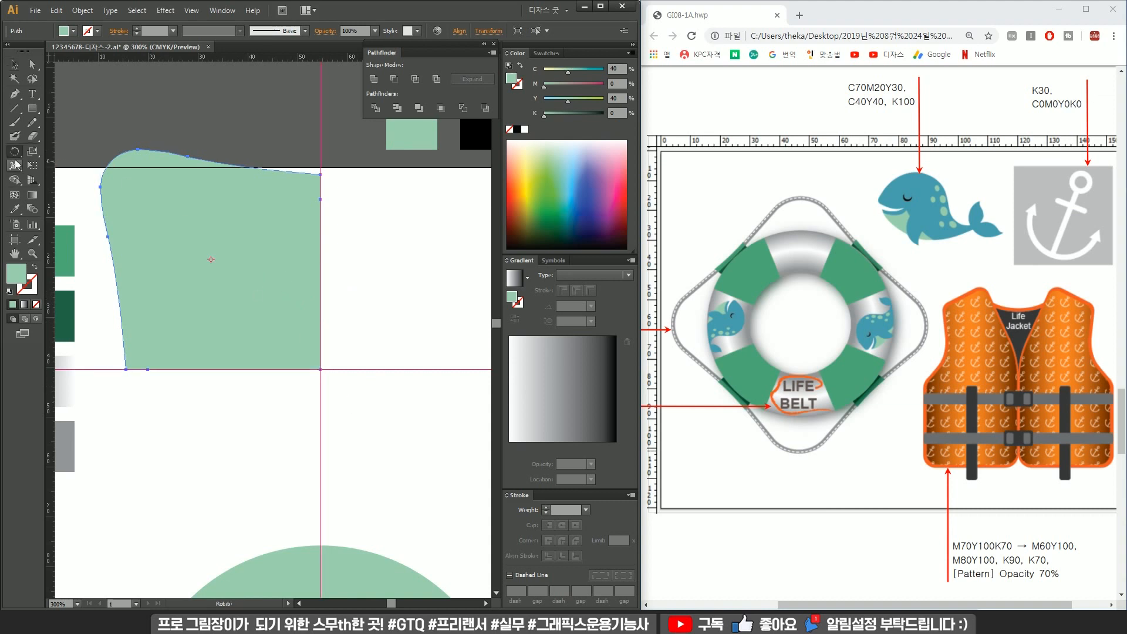
key(alt)
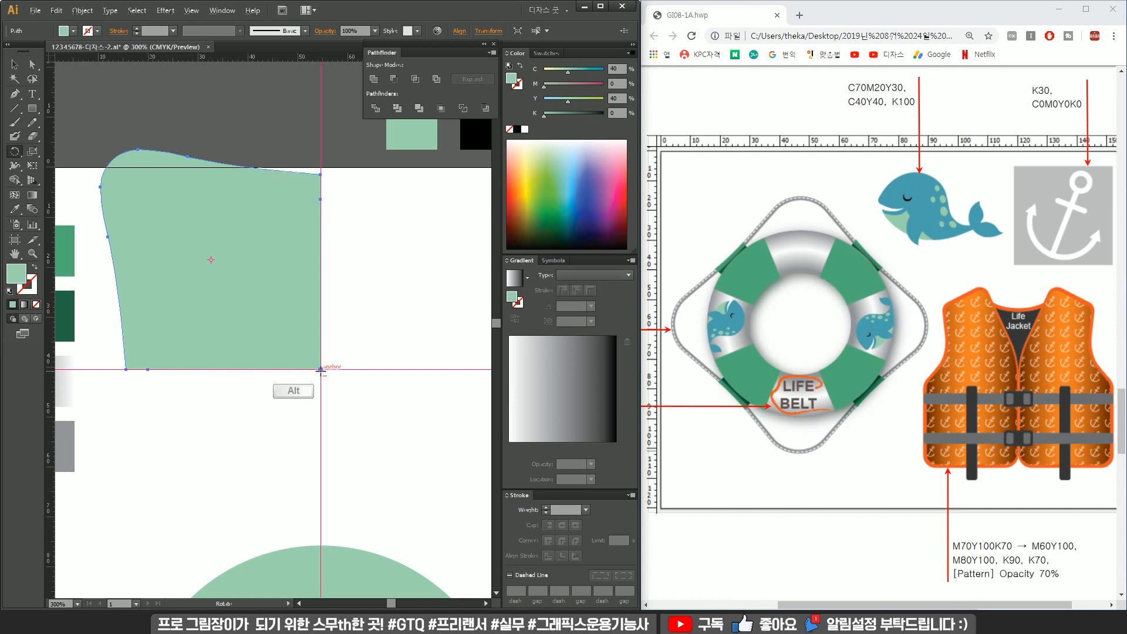
alt+click(322, 370)
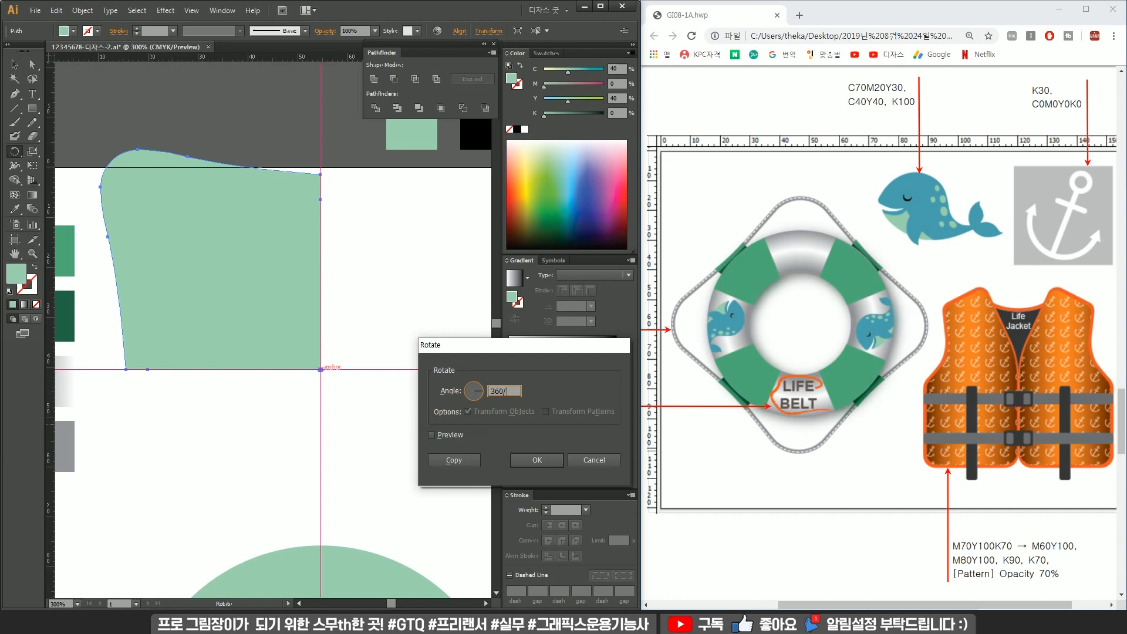
click(450, 460)
key(ctrl+d)
key(ctrl+d)
Select the four pieces, unite them, and swap the result to an outline with no fill.
scroll(375, 442, down, 1)
drag(361, 438, 216, 382)
key(v)
drag(385, 293, 137, 395)
drag(254, 340, 305, 345)
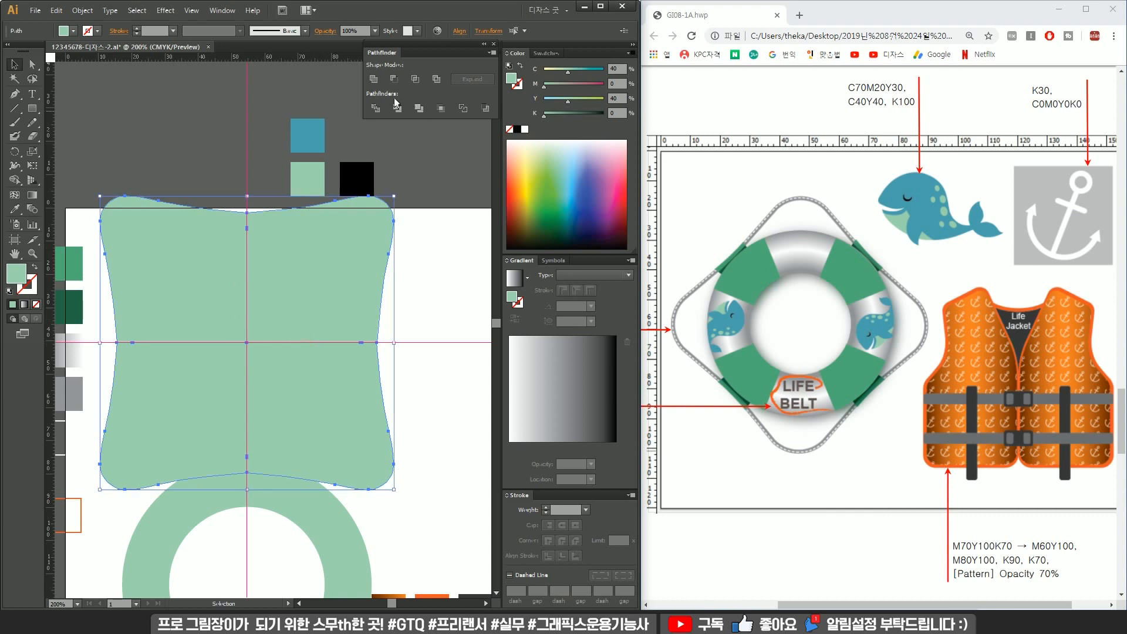
click(416, 271)
click(303, 316)
click(35, 266)
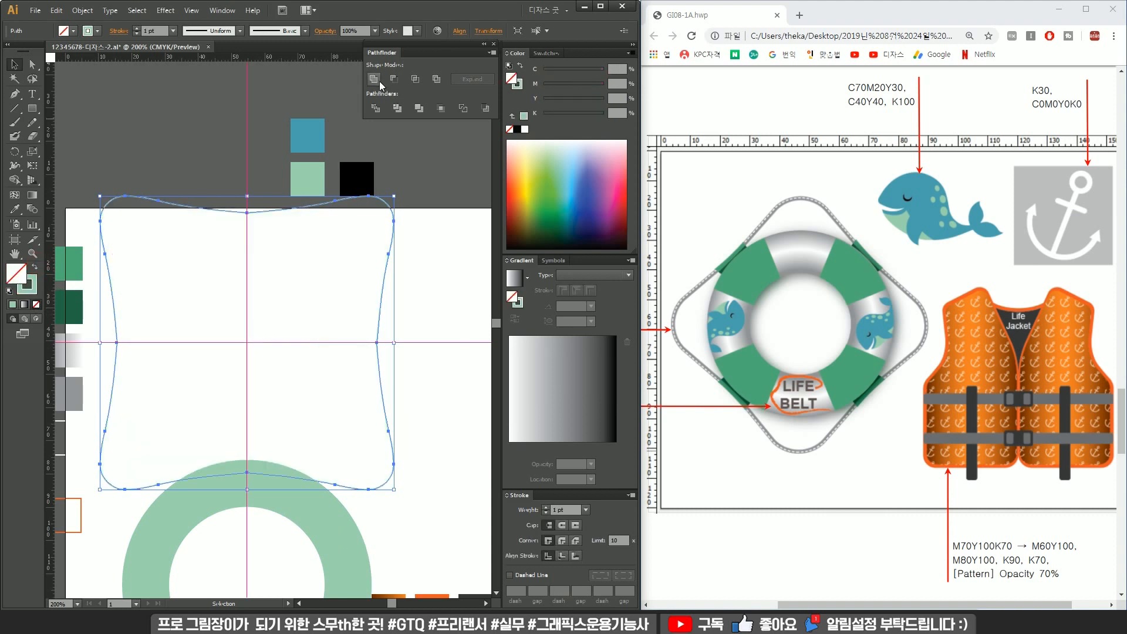
Move the green ring into the centre of the outline shape.
drag(335, 554, 340, 312)
click(428, 338)
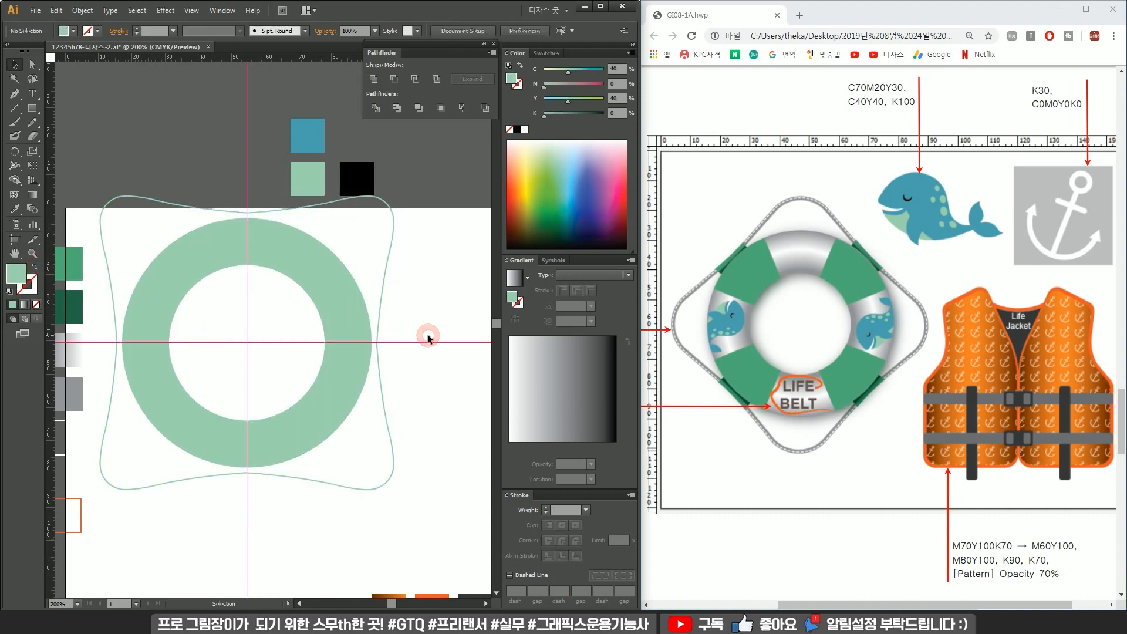
drag(428, 292, 265, 363)
drag(311, 424, 329, 357)
drag(346, 330, 375, 387)
click(431, 242)
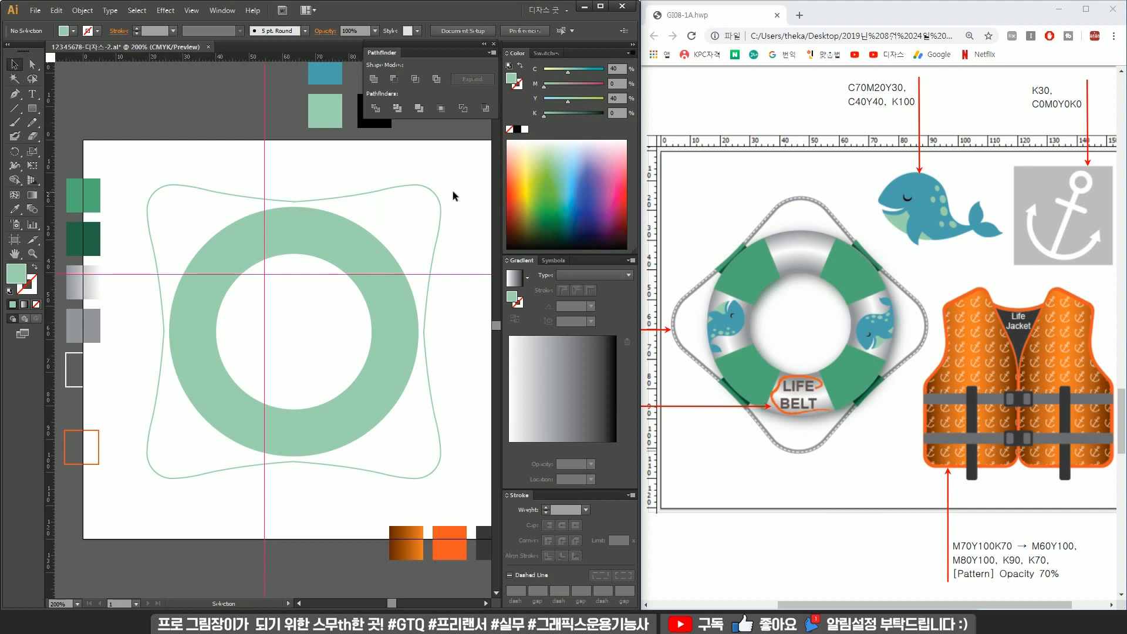
Select and delete the guides.
drag(472, 241, 451, 338)
drag(312, 153, 216, 150)
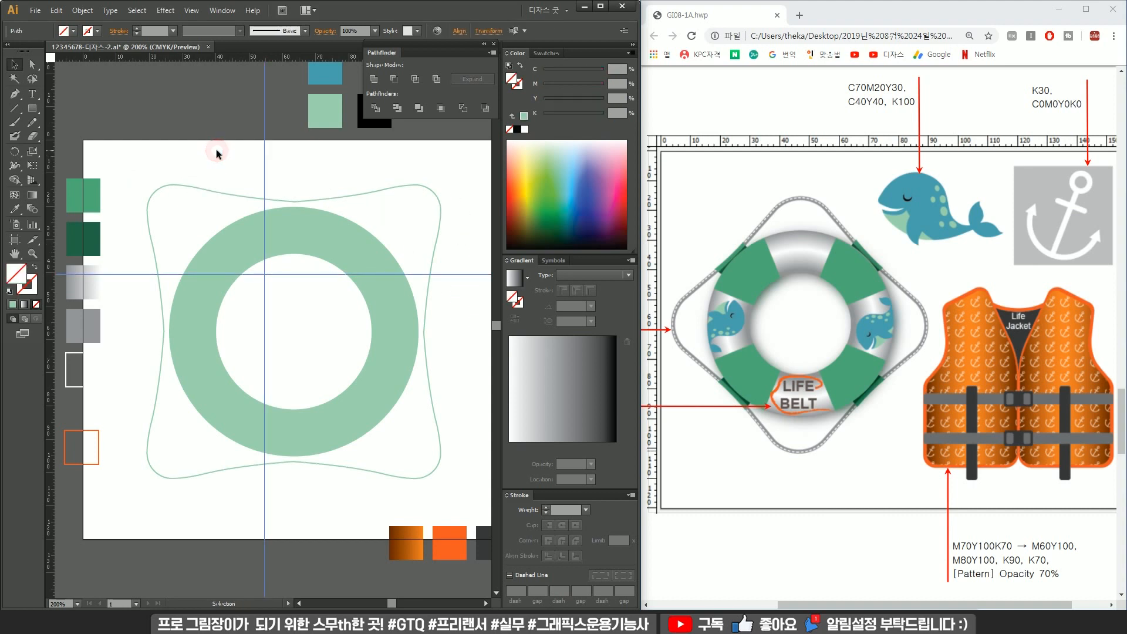
key(Delete)
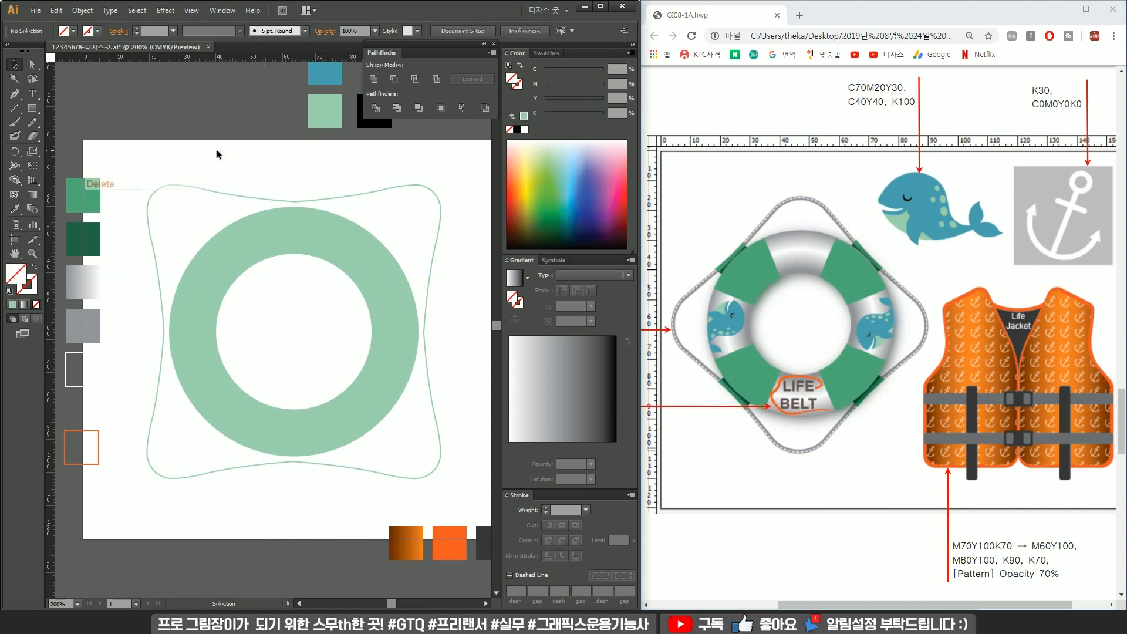
Draw a vertical pen line through the ring's centre from top to bottom.
click(387, 263)
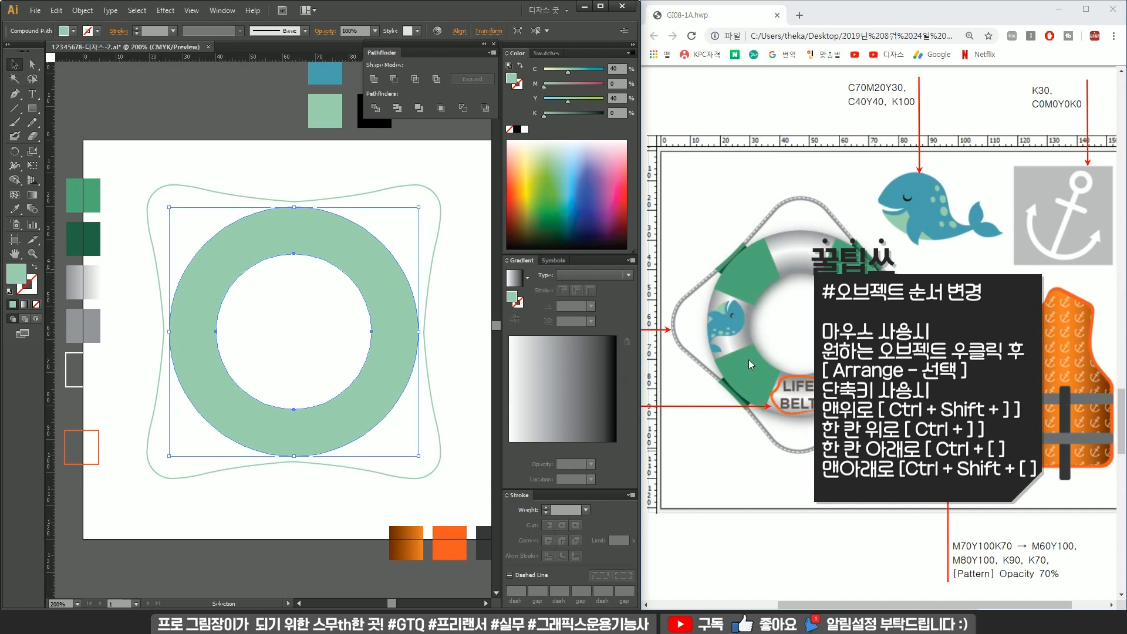
key(p)
click(293, 178)
shift+click(295, 493)
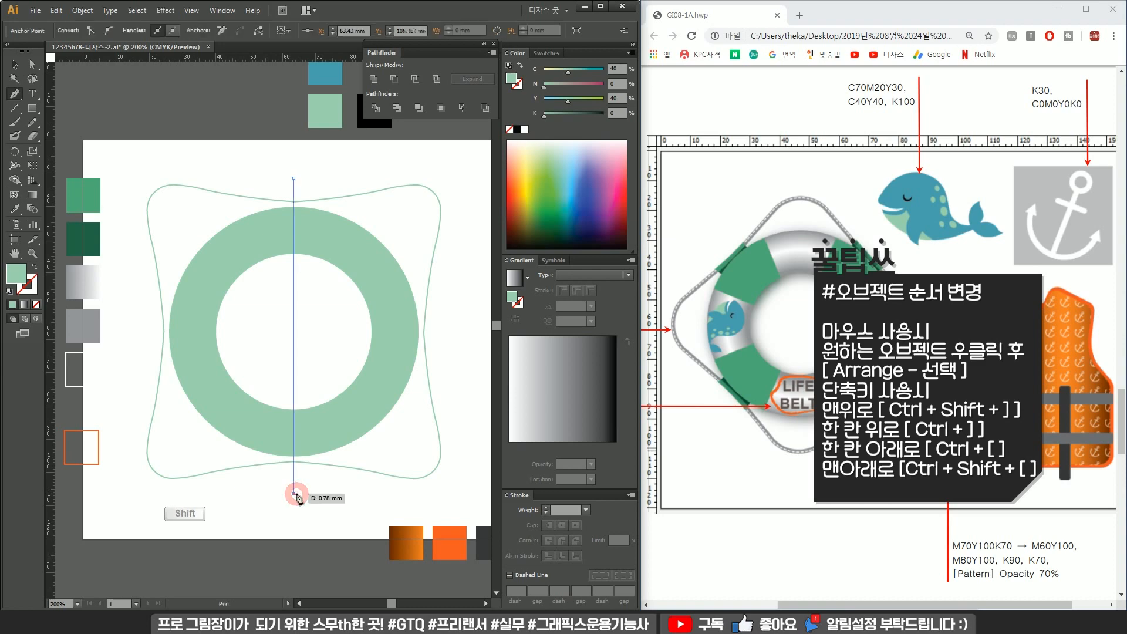
key(r)
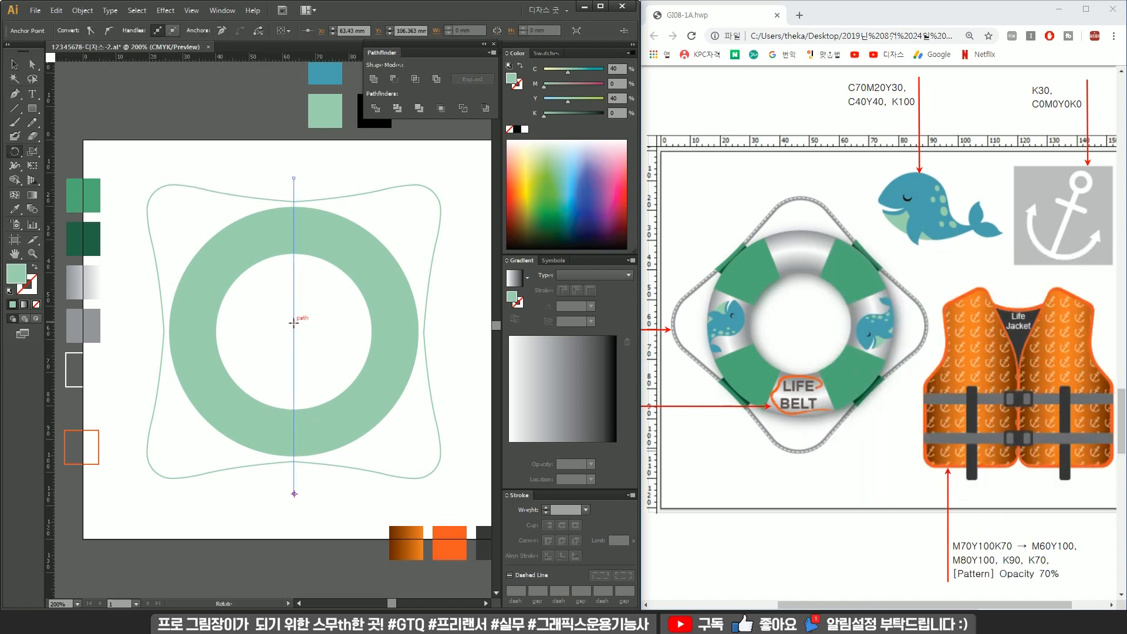
key(alt+v)
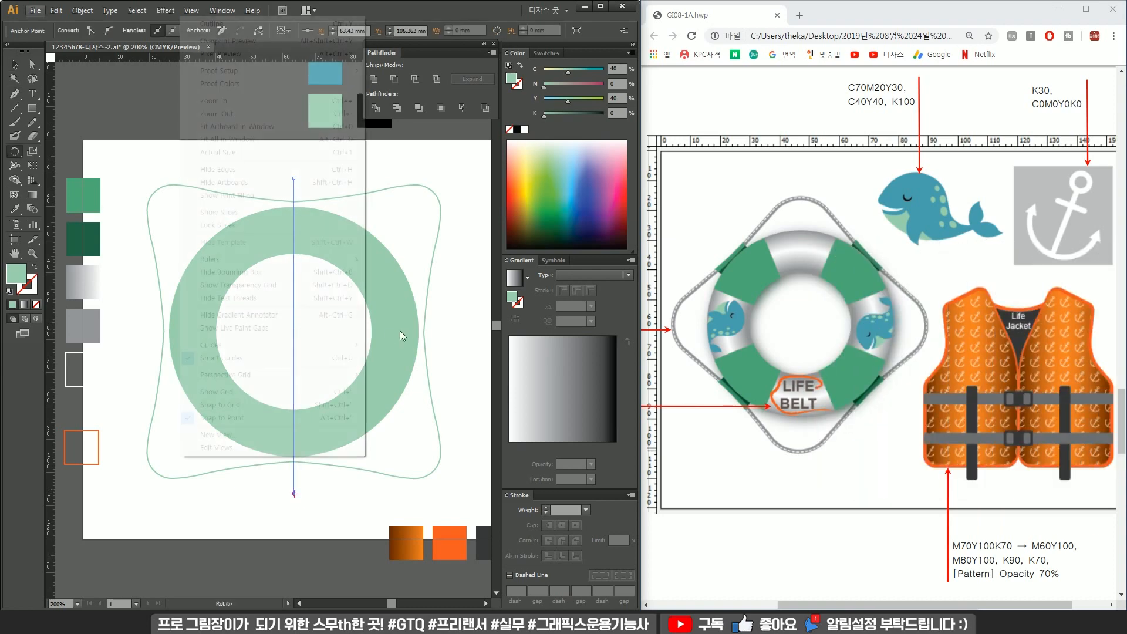
click(433, 10)
key(v)
click(382, 297)
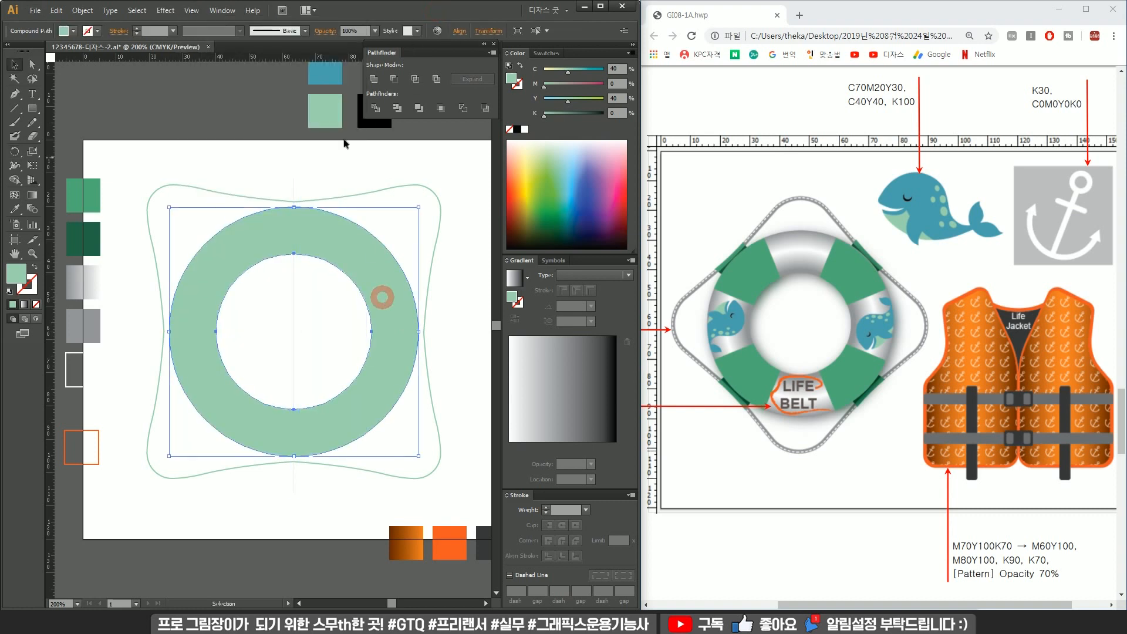
Add horizontal and vertical guides crossing at the ring's centre.
drag(329, 58, 216, 334)
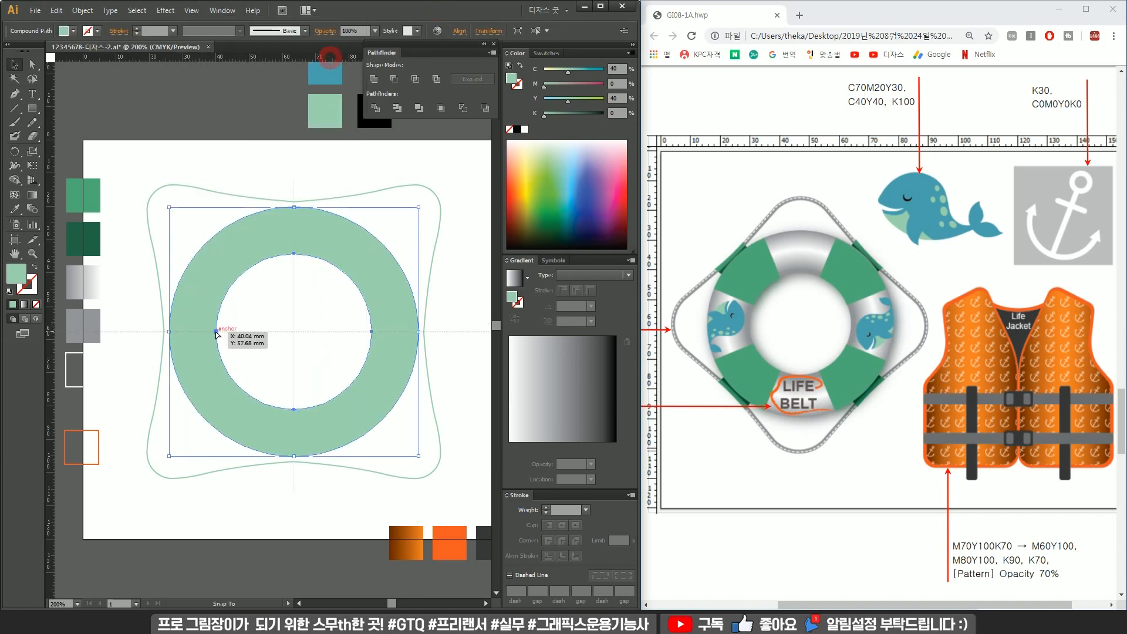
drag(216, 333, 216, 332)
drag(337, 62, 294, 254)
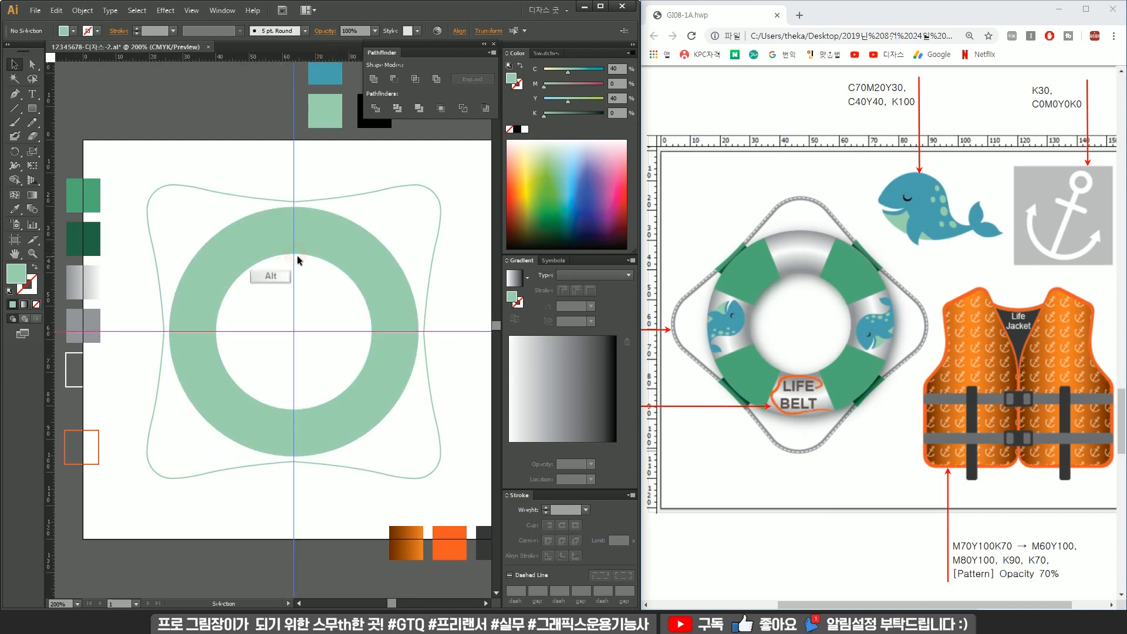
click(452, 330)
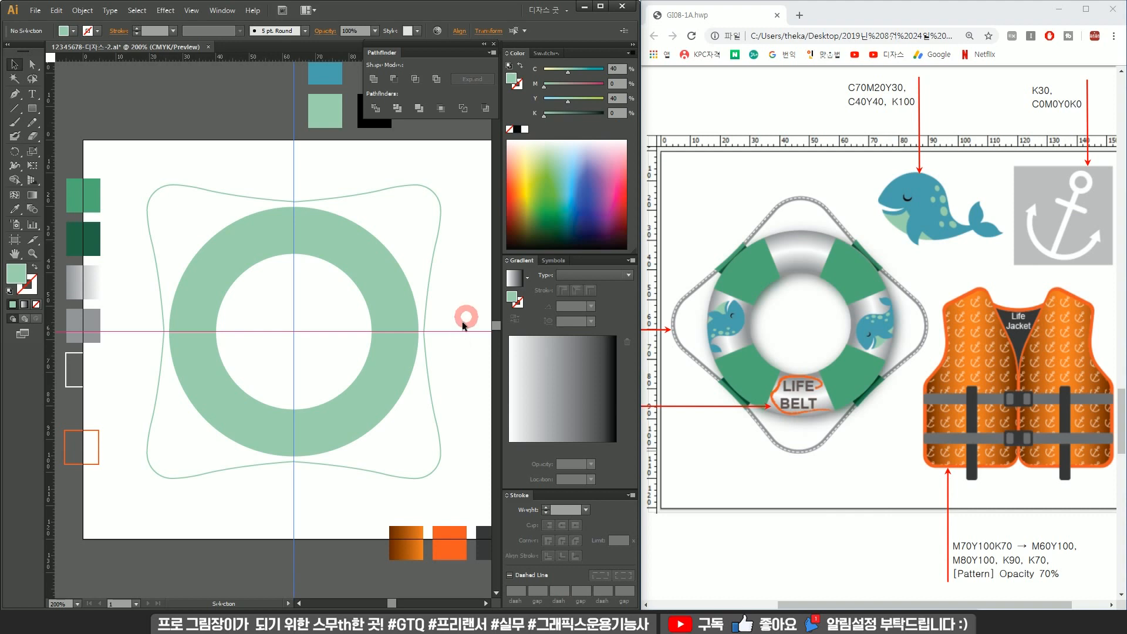
Select the vertical pen line and extend its top end above the outline shape.
click(316, 306)
mouse_move(294, 287)
mouse_down()
mouse_move(318, 295)
mouse_move(294, 299)
mouse_up()
click(266, 298)
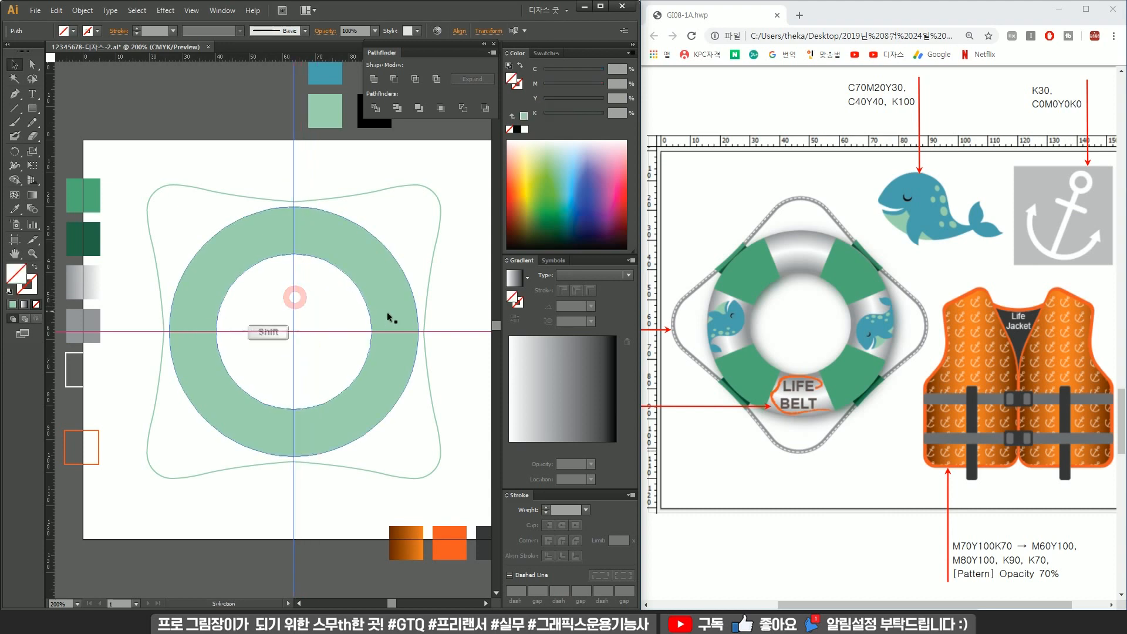
click(437, 314)
click(369, 262)
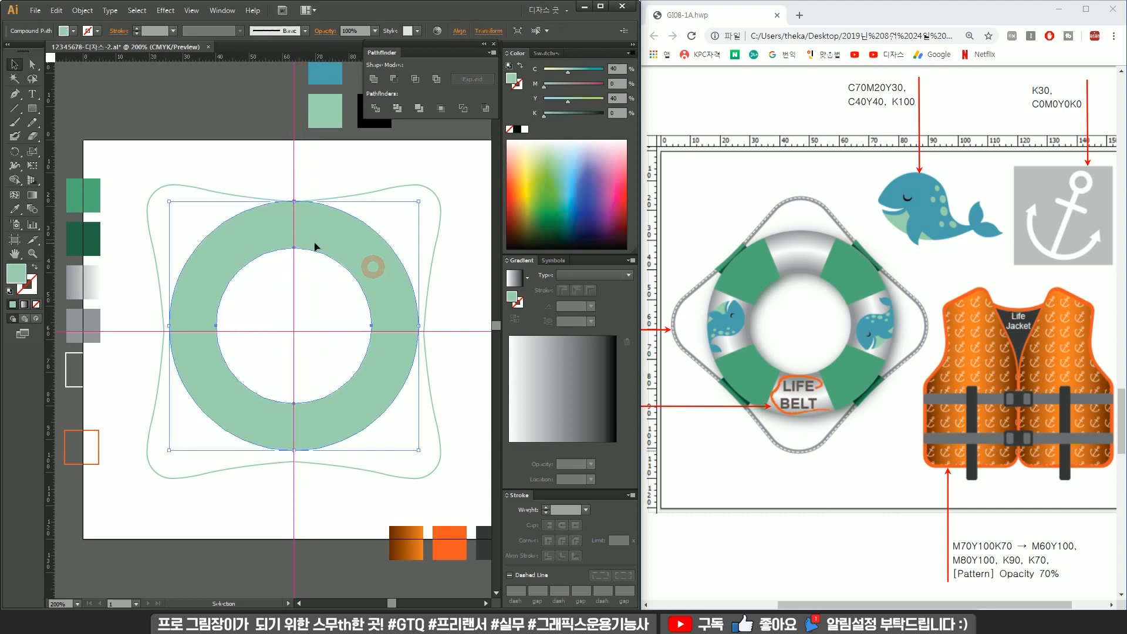
click(253, 313)
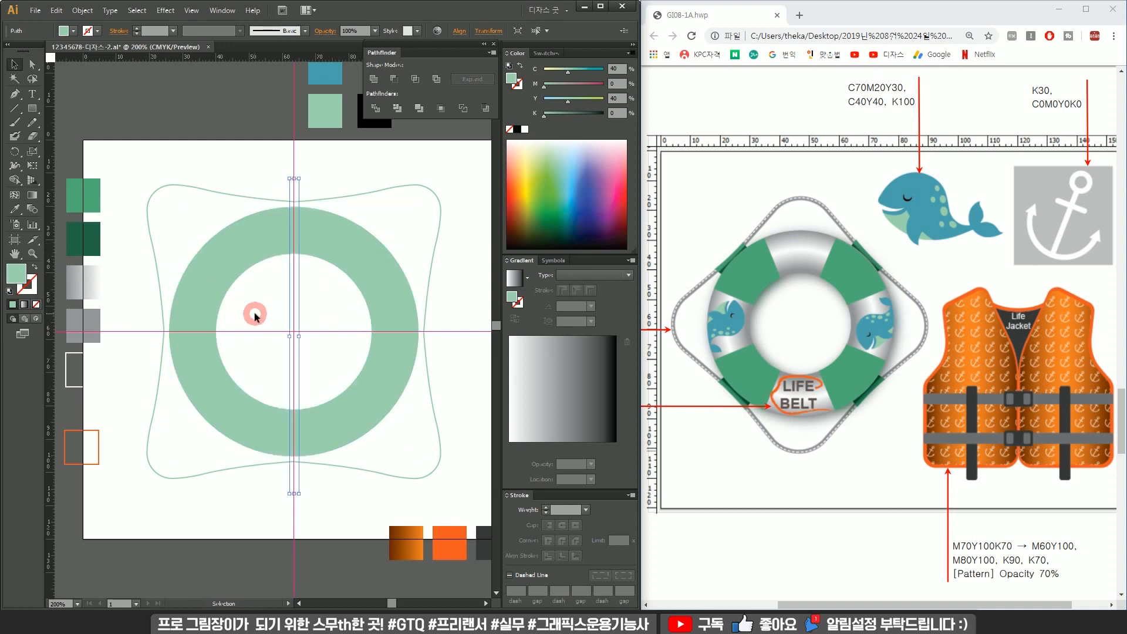
mouse_move(296, 179)
mouse_down()
mouse_move(294, 157)
mouse_move(293, 167)
mouse_up()
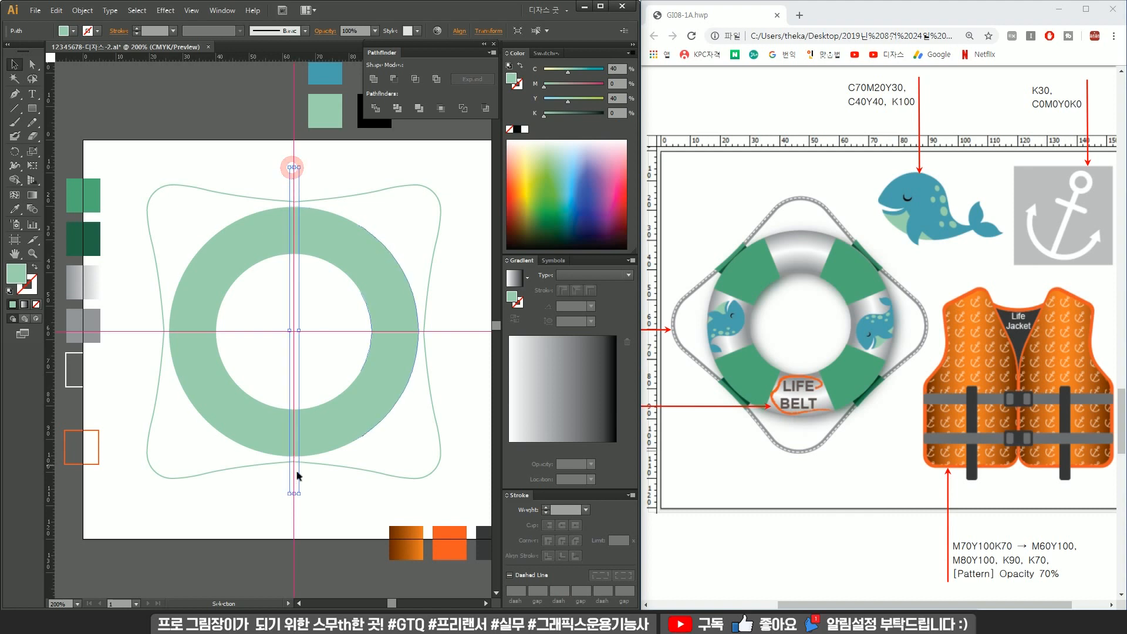
Try rotating a copy of the vertical line about the ring's centre with the Rotate tool.
click(273, 333)
click(277, 334)
key(r)
key(alt+space)
key(alt)
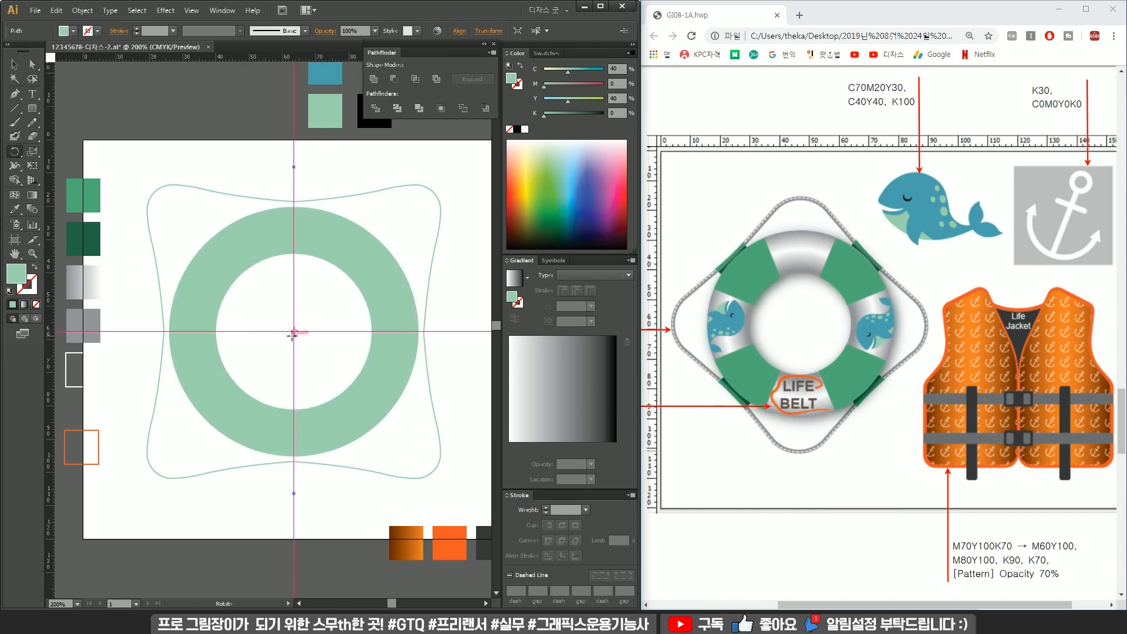
alt+click(294, 331)
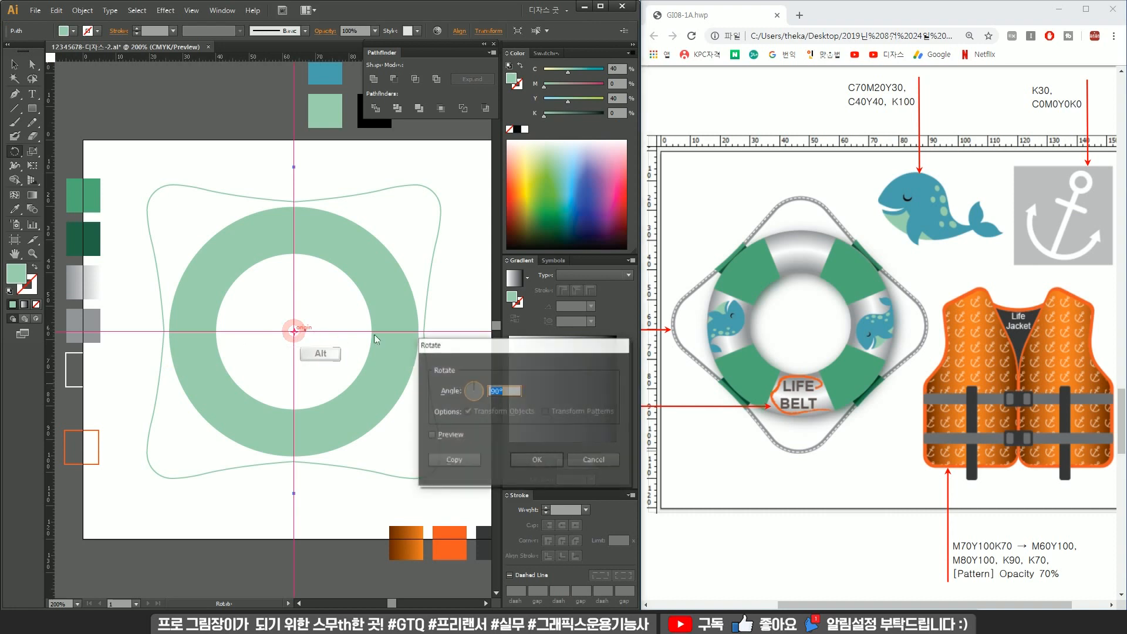
click(454, 460)
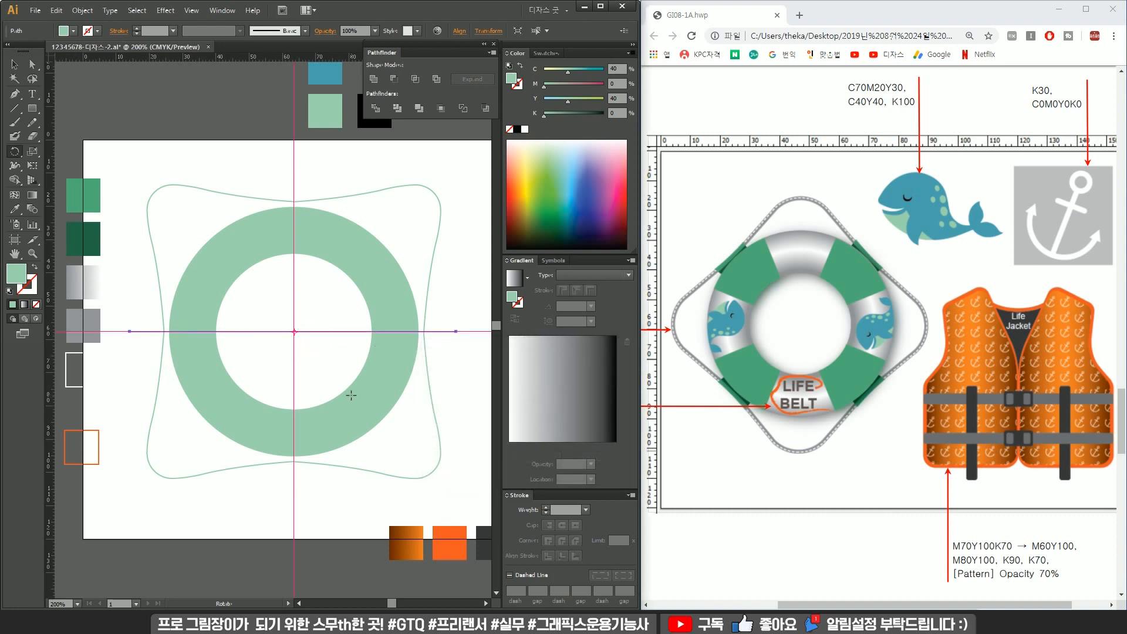
key(ctrl+z)
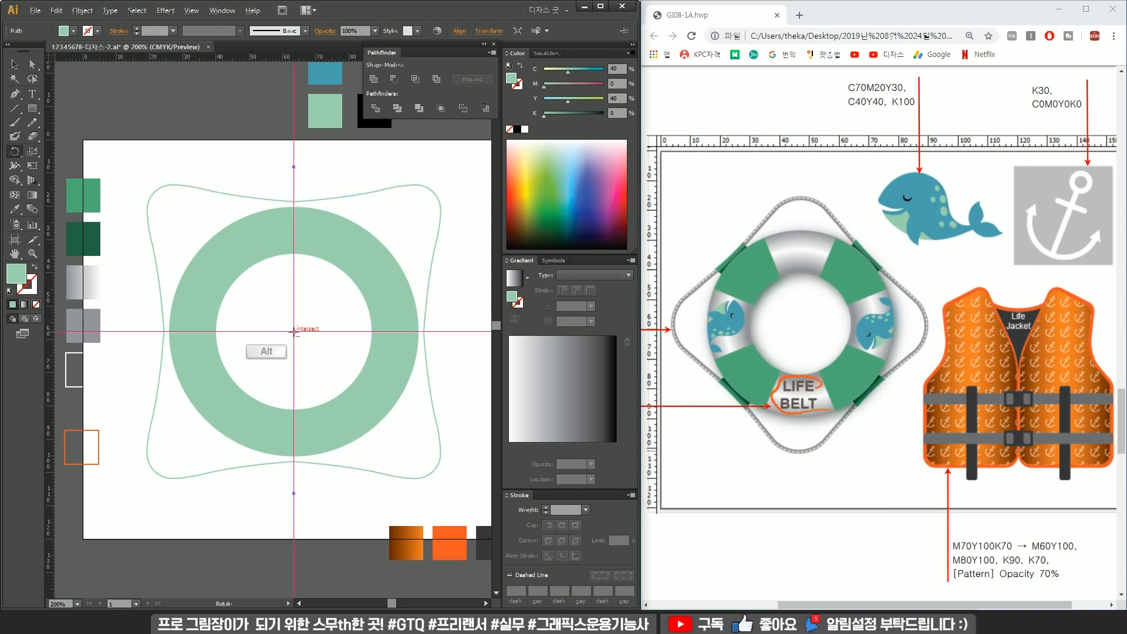
Rotate a copy of the line 45° about the ring's centre and repeat twice to form eight spokes.
alt+click(294, 332)
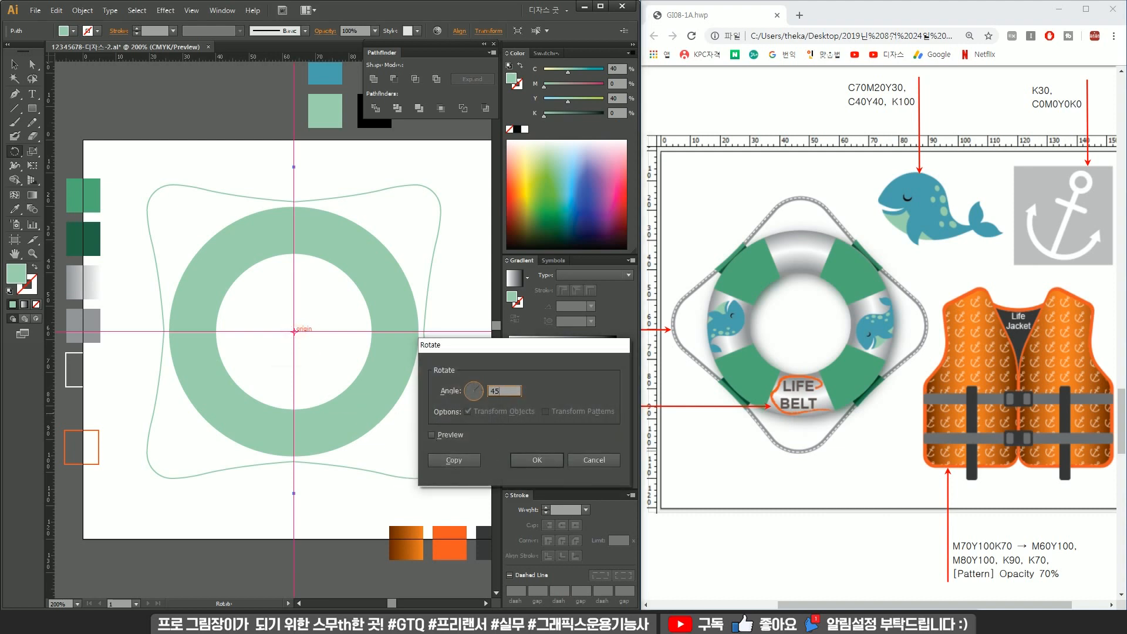
click(453, 461)
key(ctrl+d)
key(ctrl+d)
Select the spoke lines together with the ring and divide the ring with Pathfinder Divide.
drag(340, 310, 271, 352)
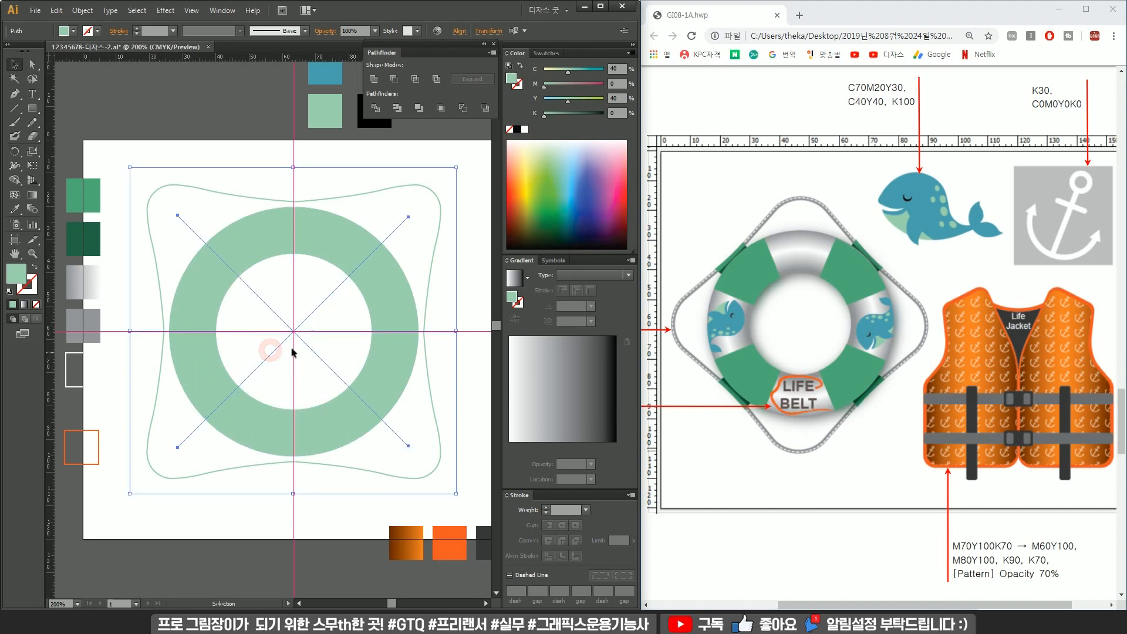
shift+click(329, 242)
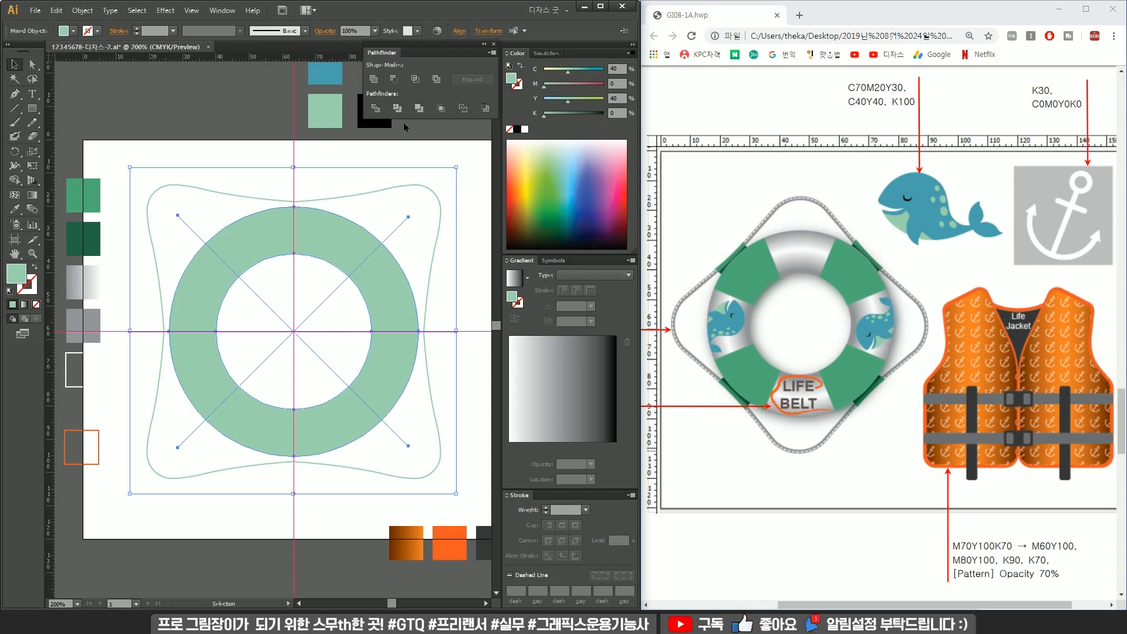
click(379, 108)
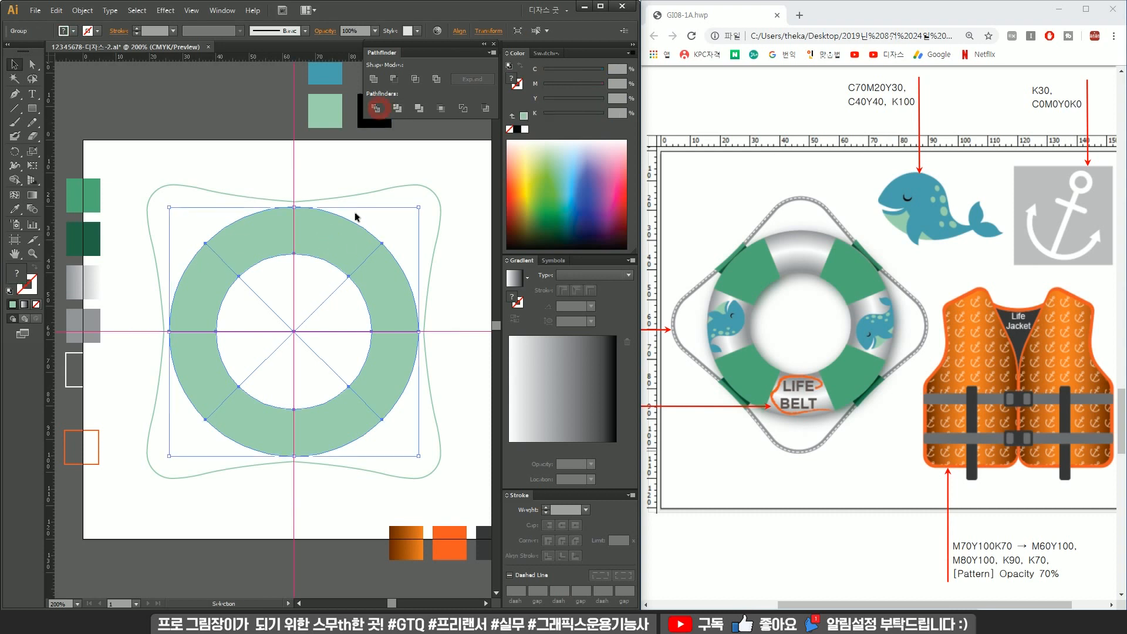
Ungroup the divided pieces and delete the leftover pieces inside the ring.
right_click(351, 251)
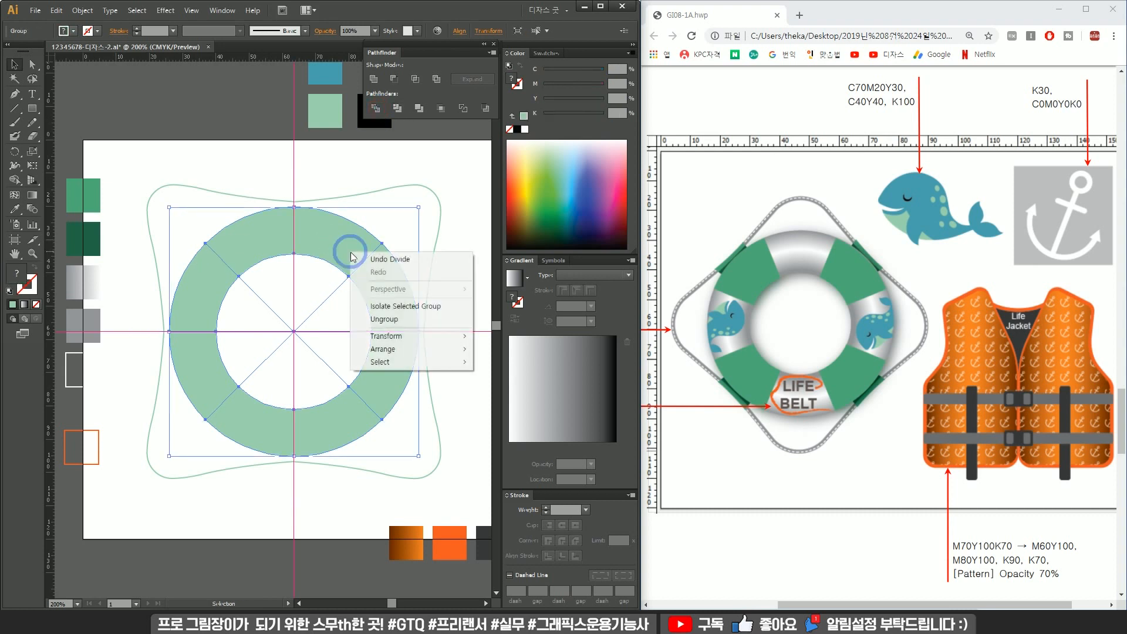
click(414, 325)
click(247, 311)
click(333, 359)
key(Delete)
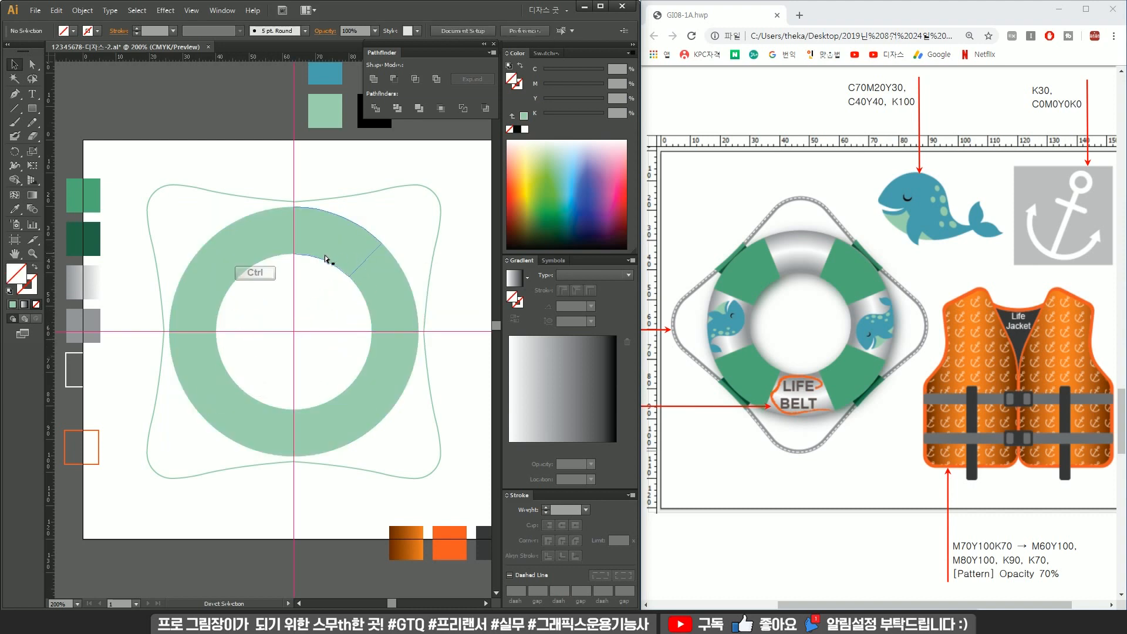
Select the eight ring segments around the centre.
key(ctrl+a)
drag(297, 300, 327, 282)
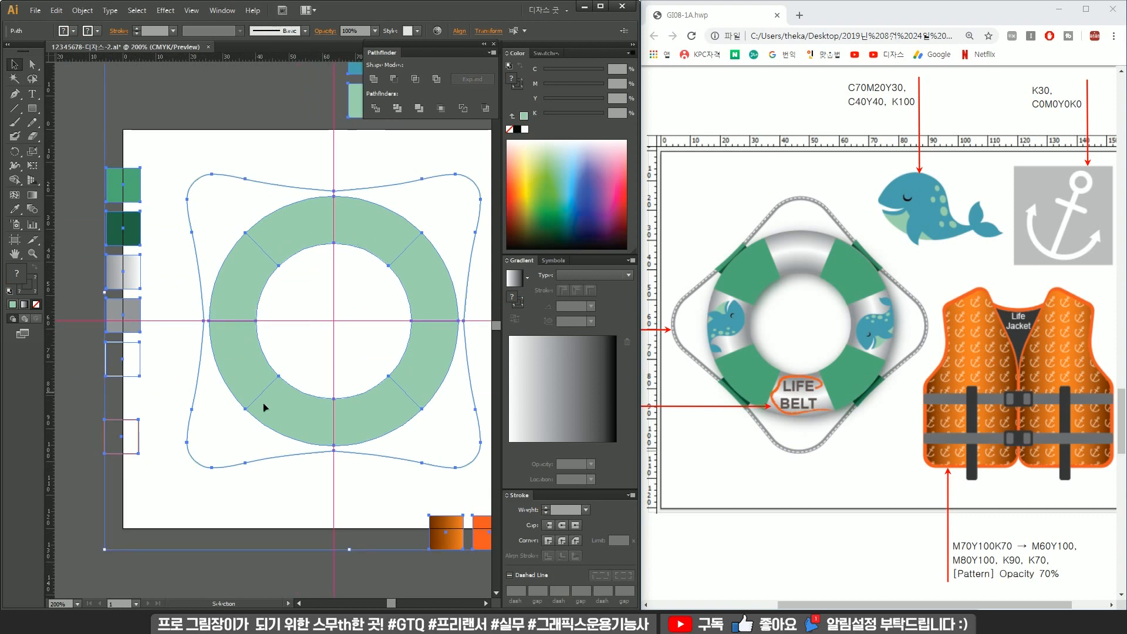
click(347, 291)
drag(346, 289, 302, 331)
click(219, 284)
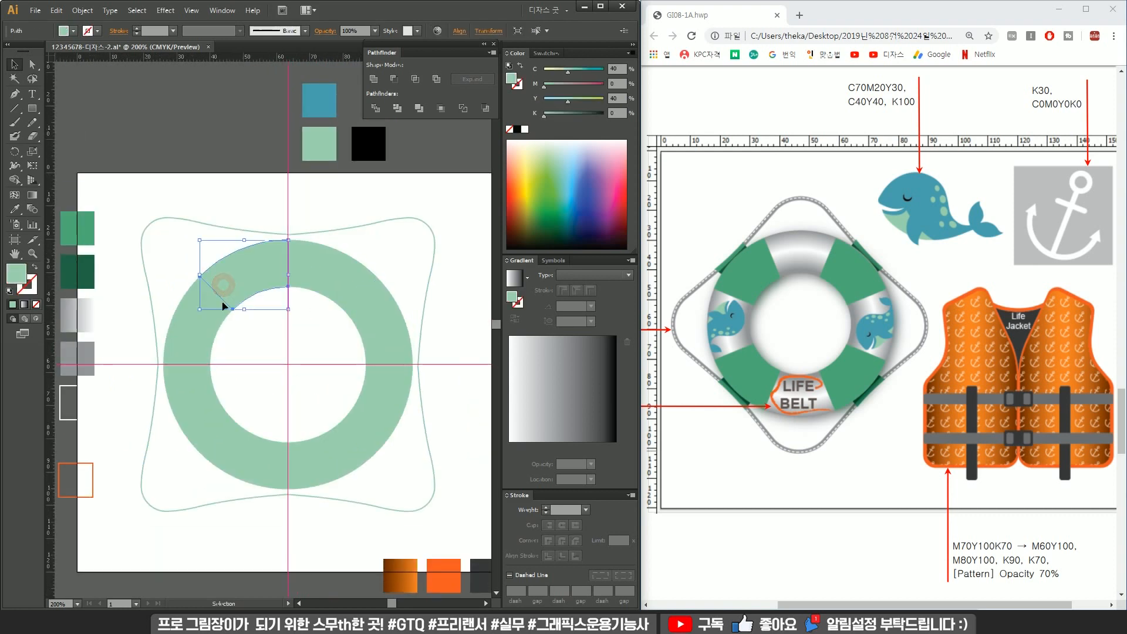
click(194, 320)
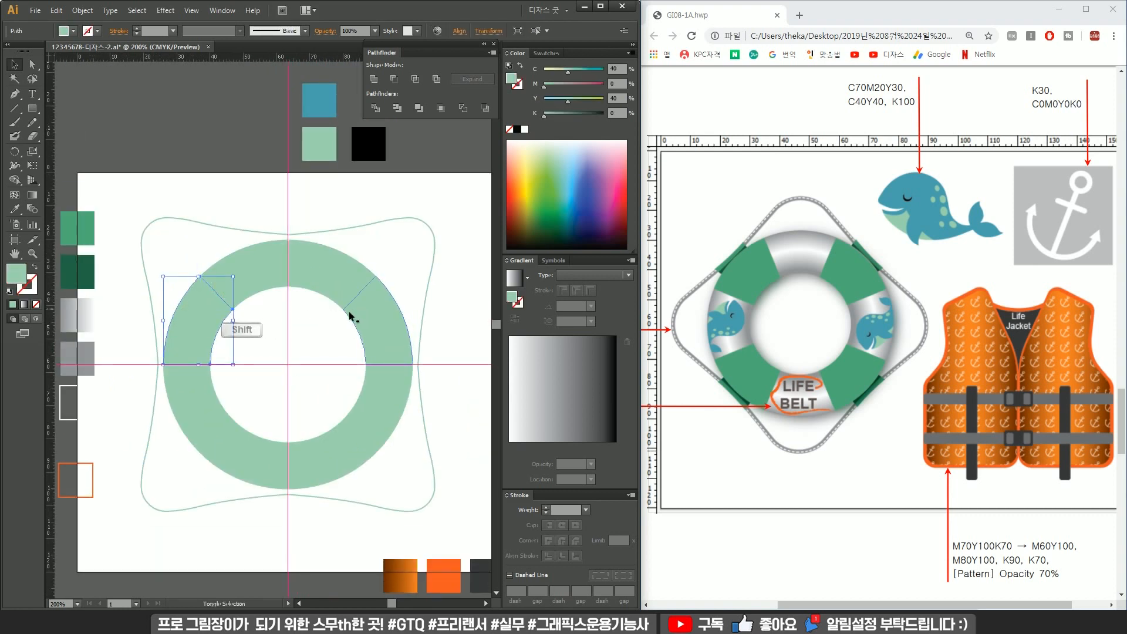
click(296, 334)
click(244, 280)
drag(393, 268, 204, 464)
drag(416, 235, 360, 193)
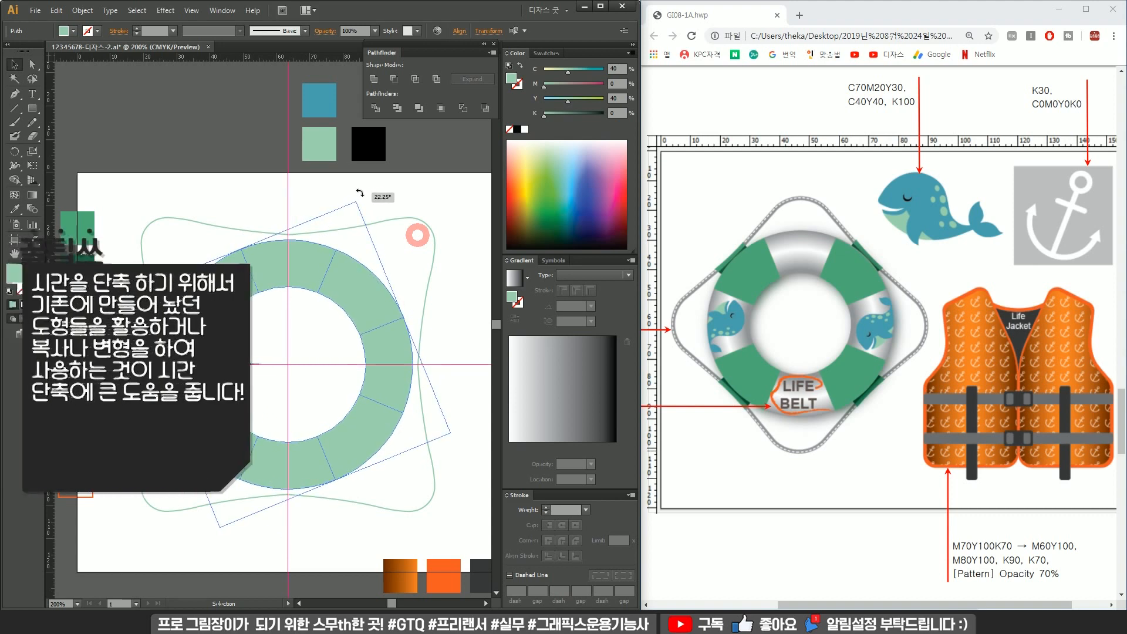
drag(360, 192, 360, 193)
key(ctrl+z)
Rotate the ring segments 22.5° about the ring's centre.
key(r)
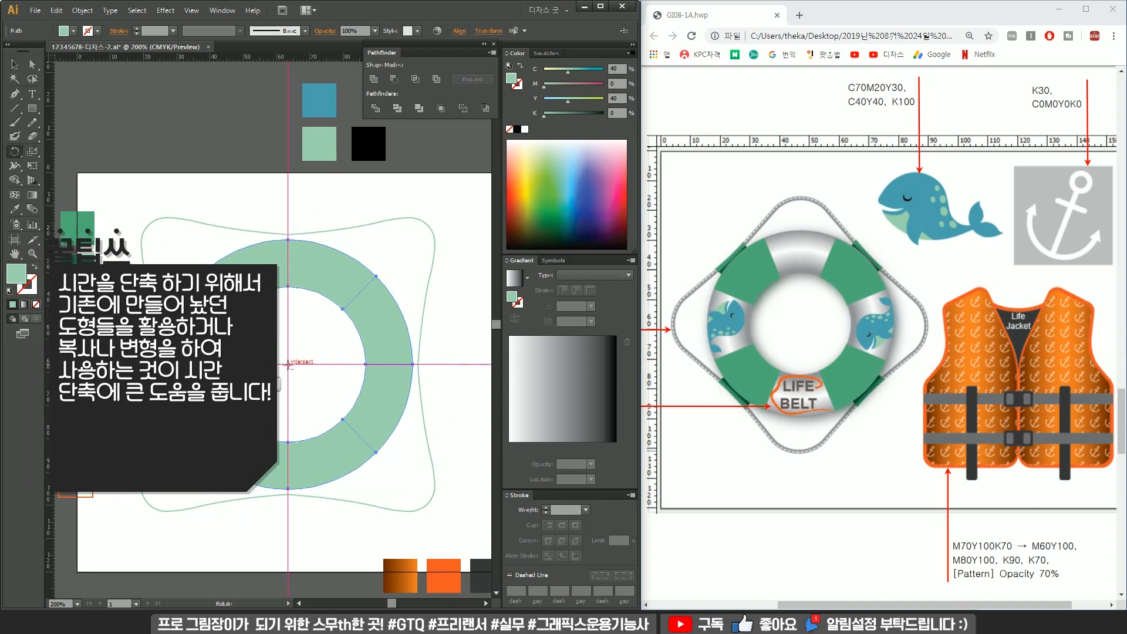
alt+click(287, 364)
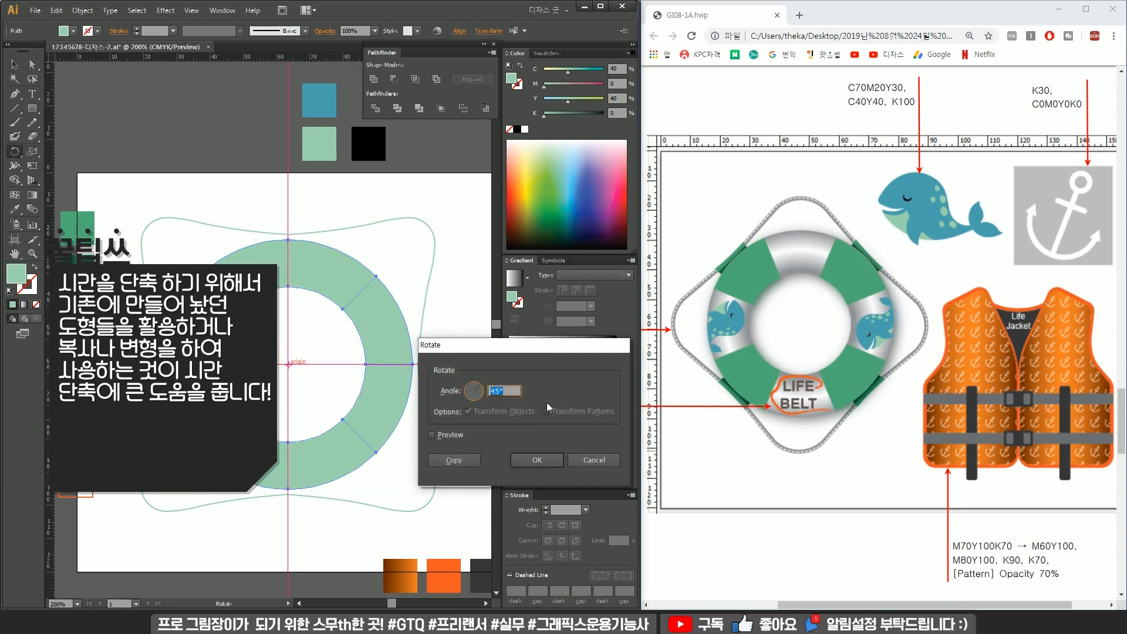
text(22.5)
key(Return)
key(v)
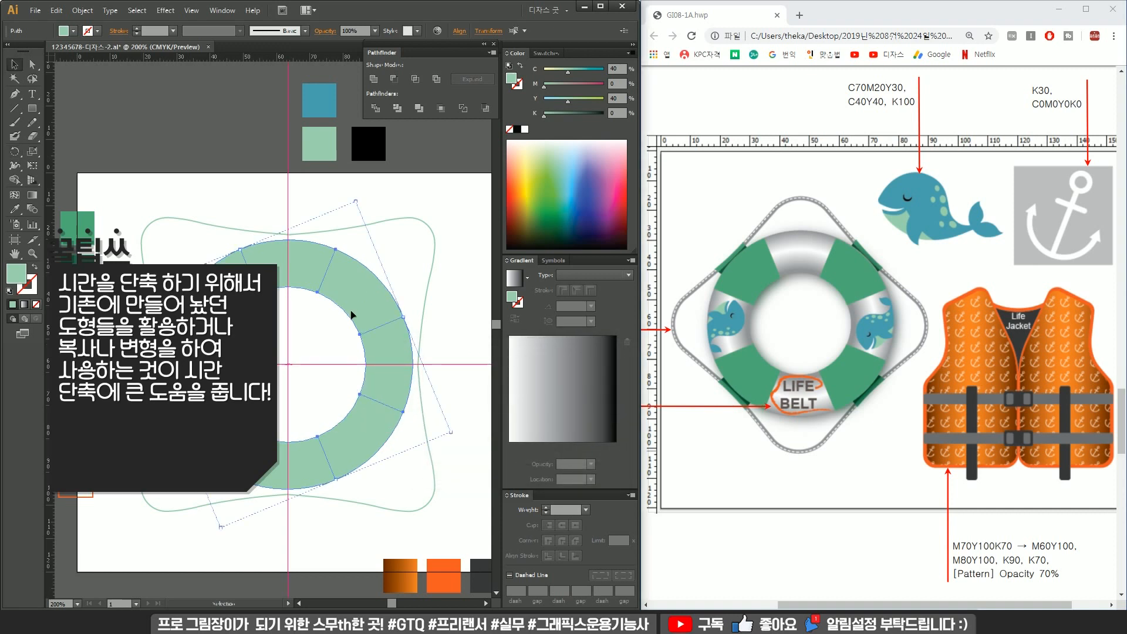
Fill four alternating ring segments with the dark green swatch.
click(399, 267)
click(377, 289)
shift+click(211, 305)
shift+click(220, 429)
shift+click(366, 421)
scroll(321, 397, down, 1)
drag(345, 359, 338, 357)
key(i)
click(143, 296)
Fill the same four alternating segments with the lighter green swatch instead.
key(v)
click(196, 241)
click(239, 321)
shift+click(339, 319)
shift+click(242, 430)
shift+click(342, 425)
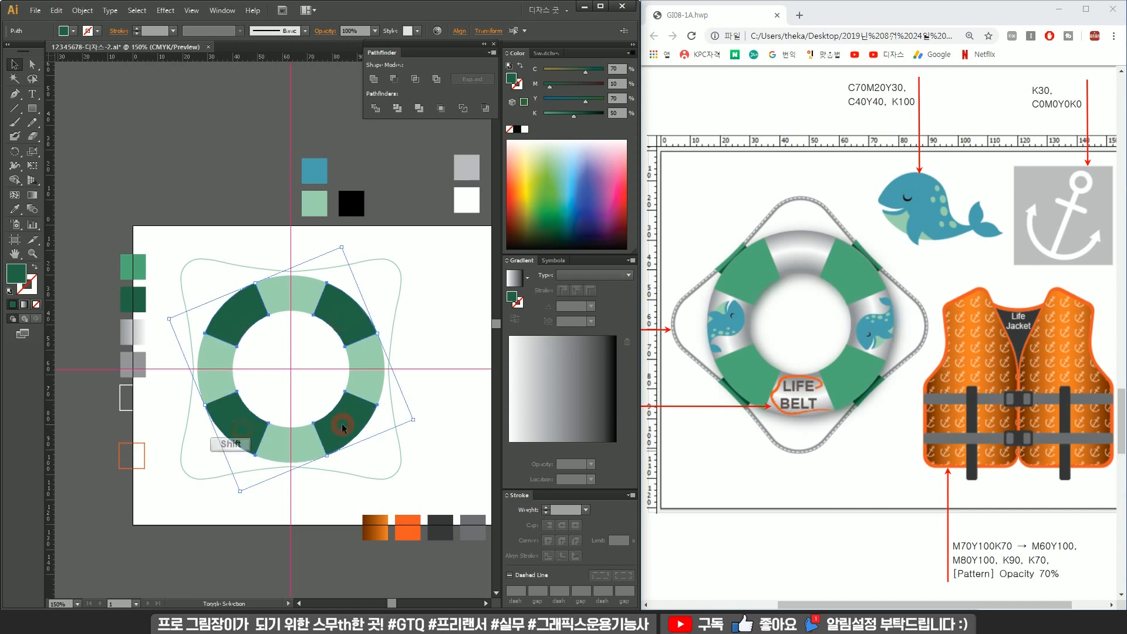
key(i)
click(133, 267)
Apply the grey gradient swatch to the other four ring segments.
key(v)
click(290, 299)
shift+click(218, 367)
shift+click(287, 440)
shift+click(360, 372)
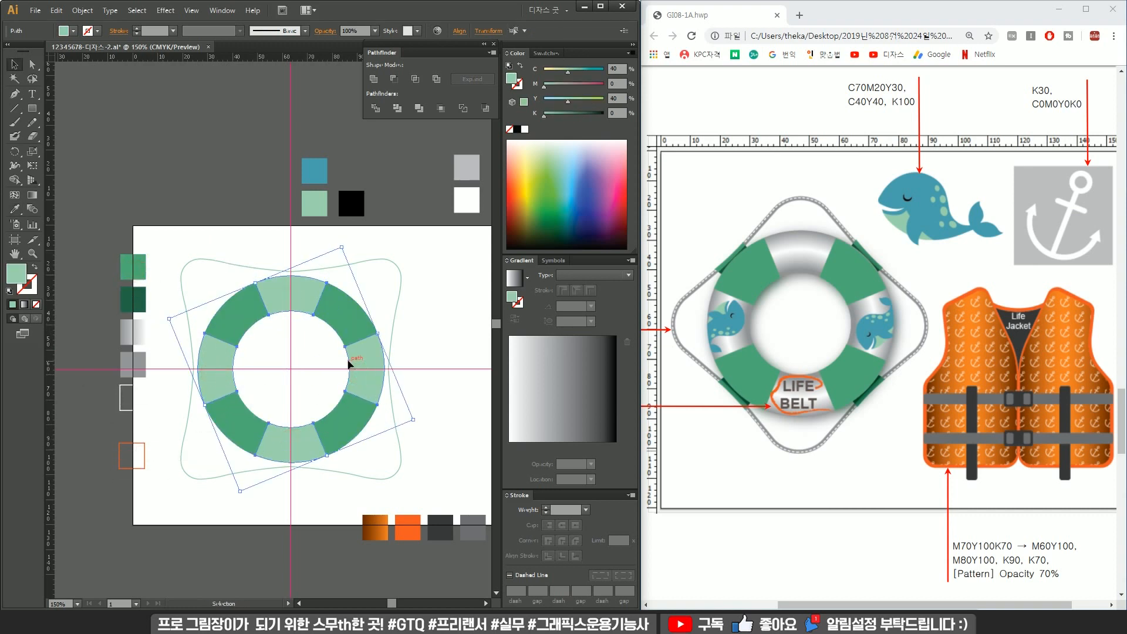
key(i)
click(133, 333)
Group all the ring segments together.
key(v)
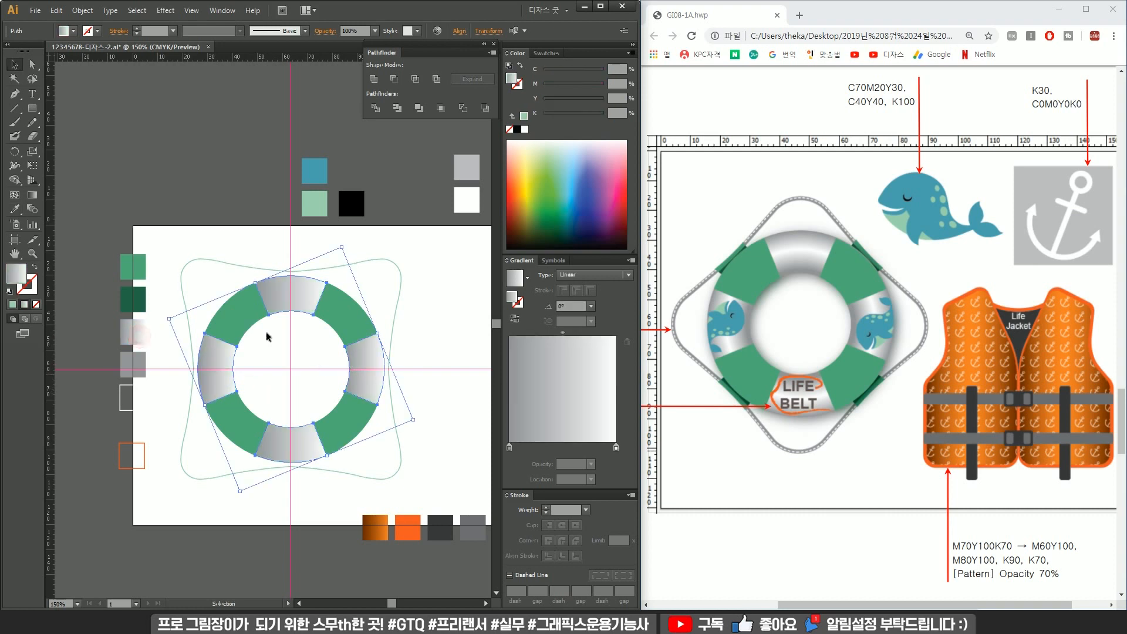
key(ctrl+g)
click(297, 310)
ctrl+click(247, 329)
ctrl+shift+click(327, 323)
ctrl+shift+click(327, 410)
ctrl+shift+click(246, 410)
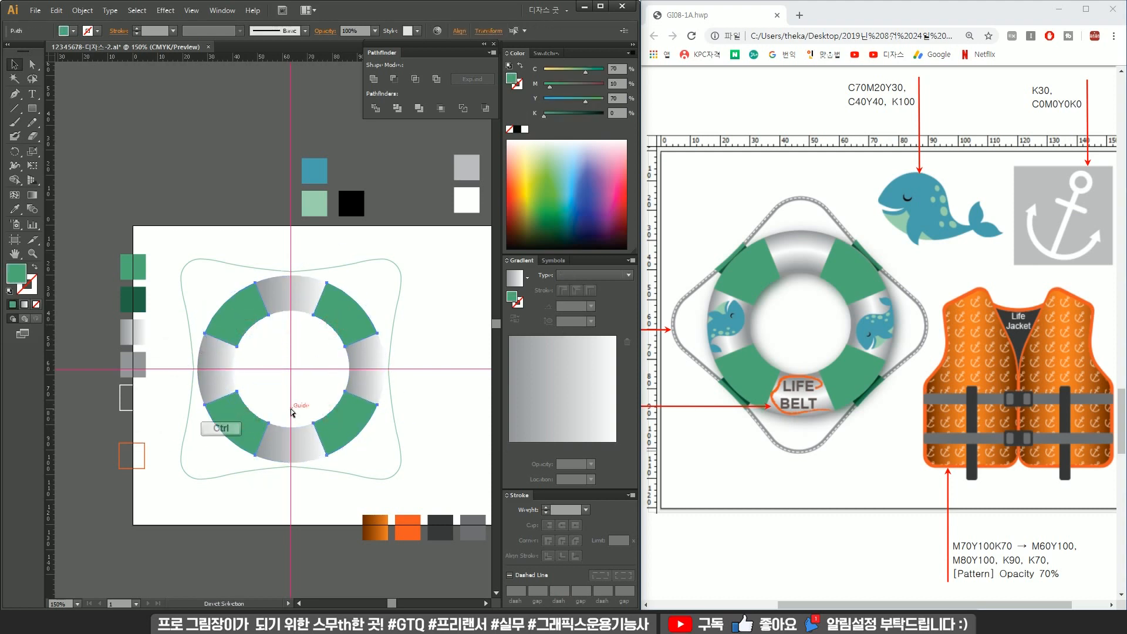
Duplicate the outline shape in place and move the copy down below the ring.
click(342, 269)
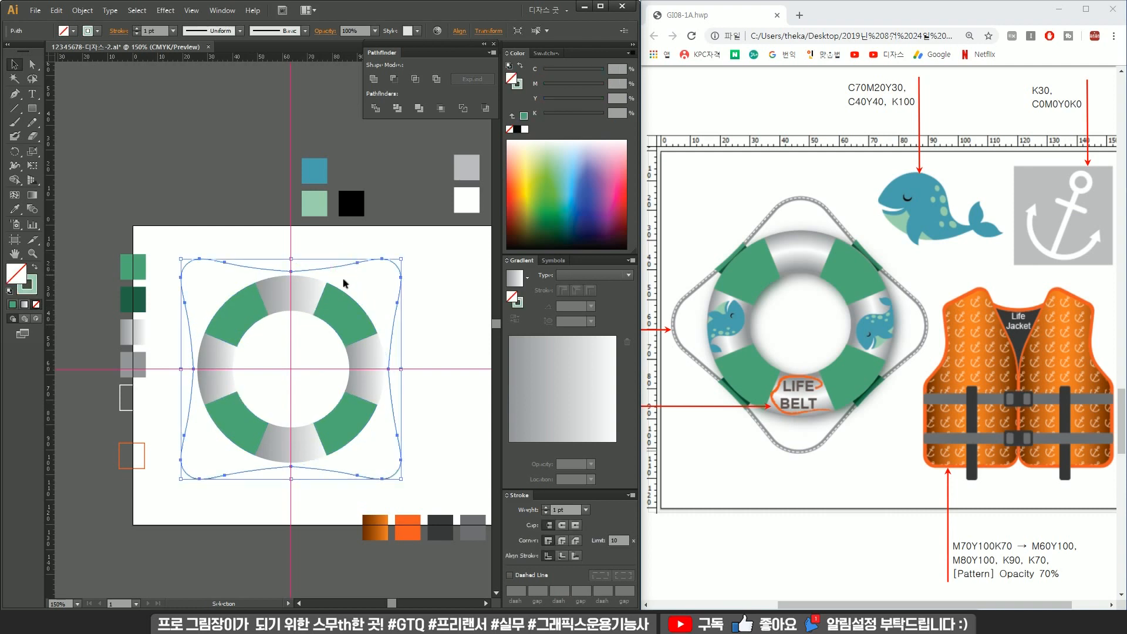
alt+scroll(345, 274, up, 1)
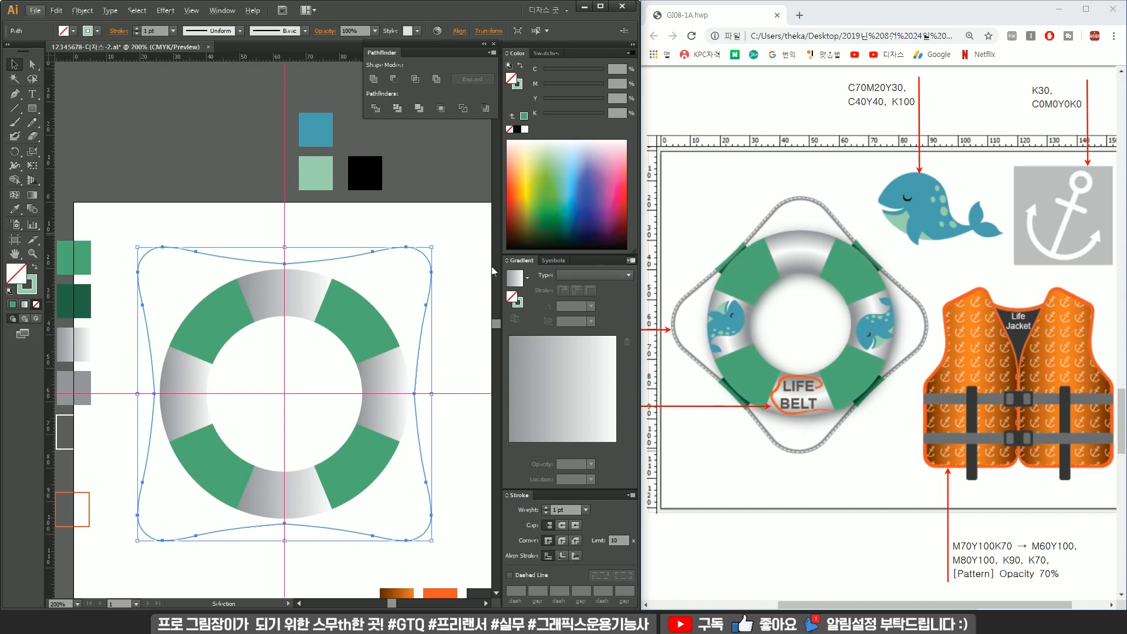
click(421, 235)
click(406, 249)
key(ctrl+c)
key(ctrl+f)
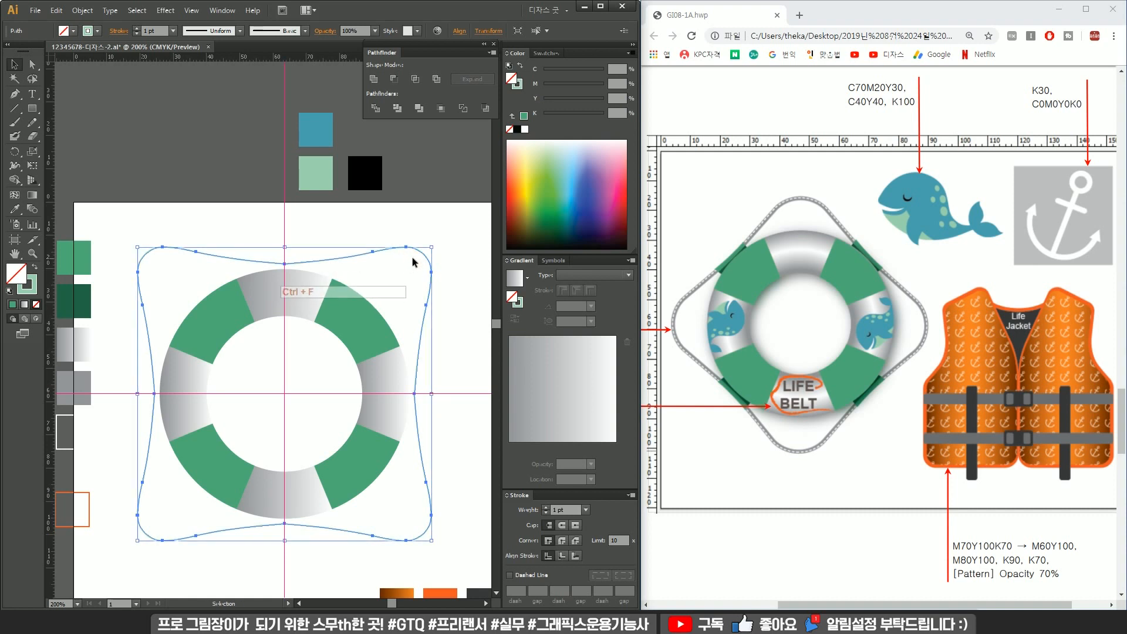
key(ctrl)
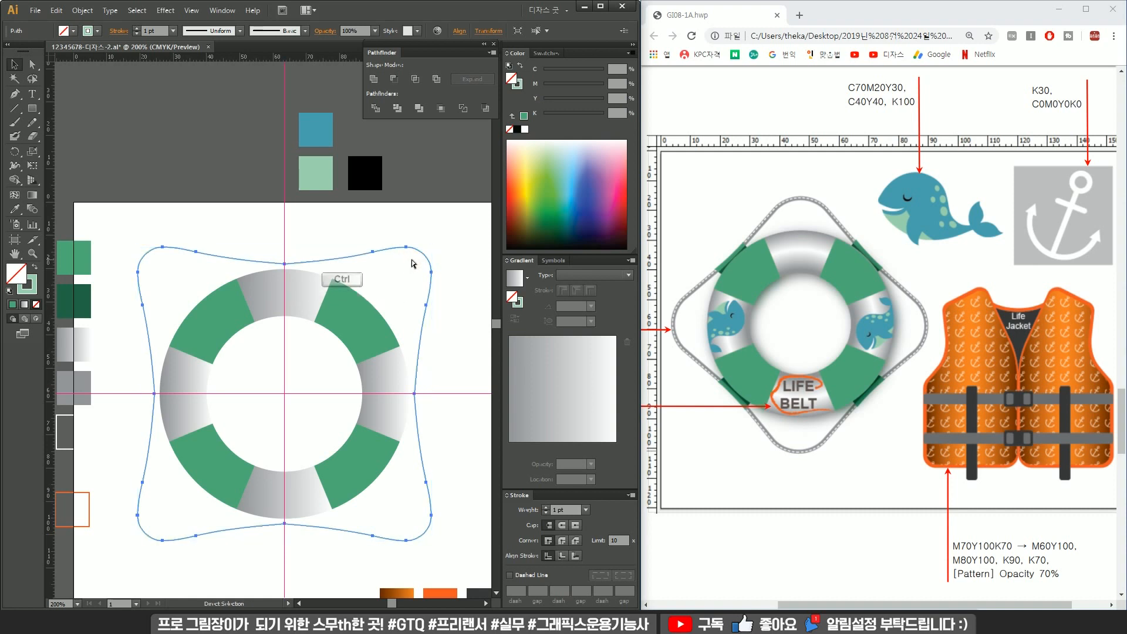
ctrl+click(412, 261)
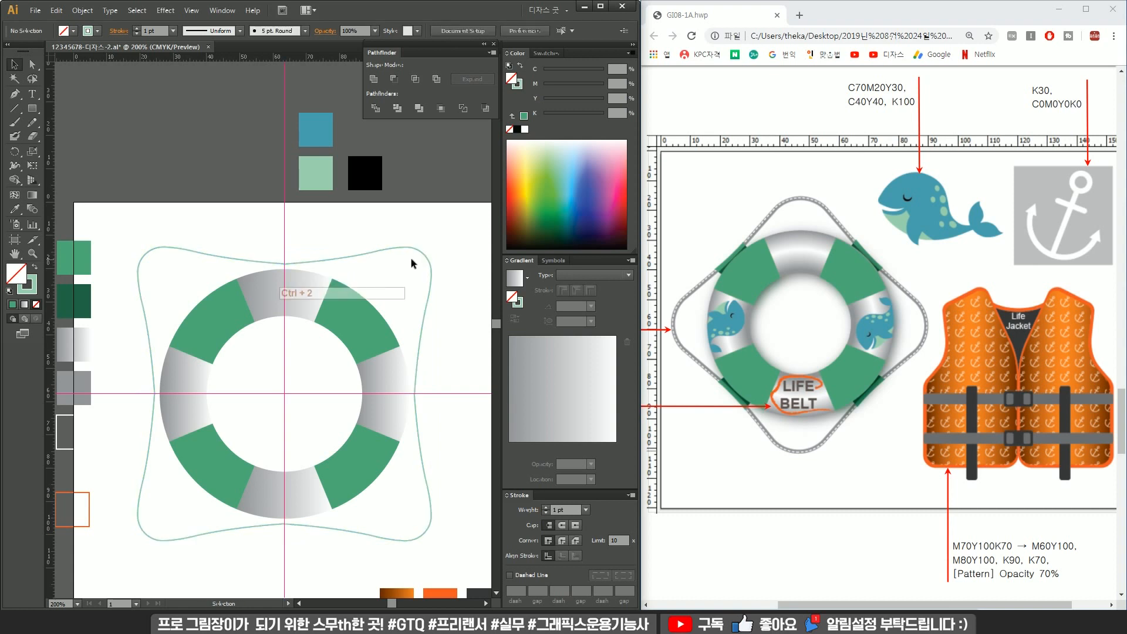
key(ctrl+z)
mouse_move(408, 281)
mouse_down()
mouse_move(401, 243)
mouse_move(365, 217)
mouse_move(367, 458)
mouse_move(355, 511)
mouse_up()
Select the outline shape around the ring and fill it with the grey swatch.
click(394, 235)
click(353, 496)
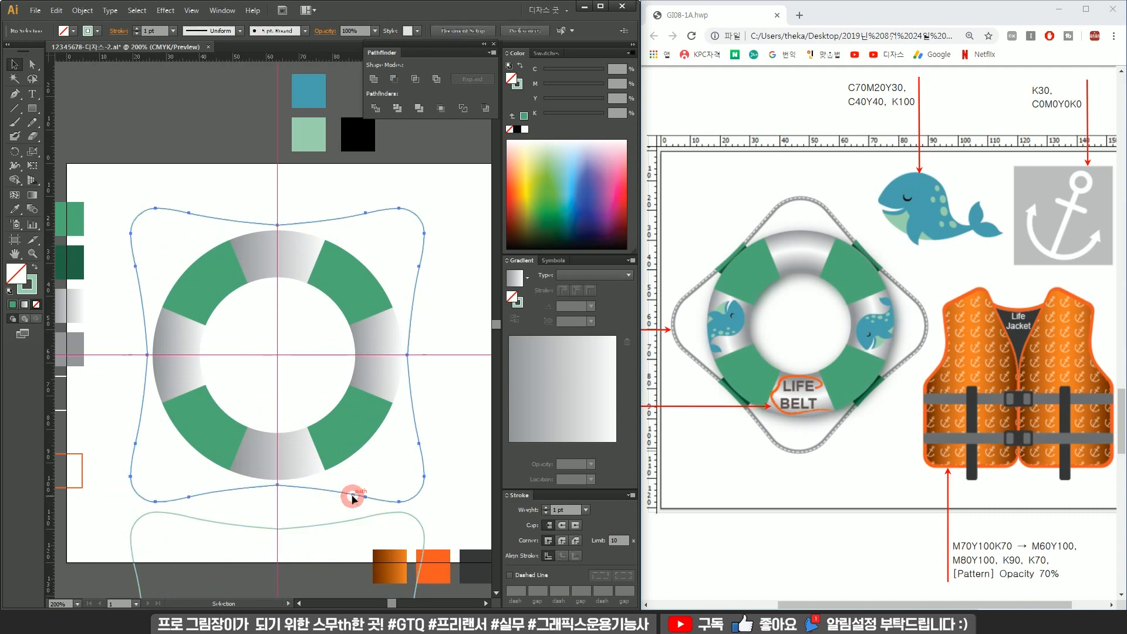
drag(208, 333, 245, 339)
key(i)
click(109, 351)
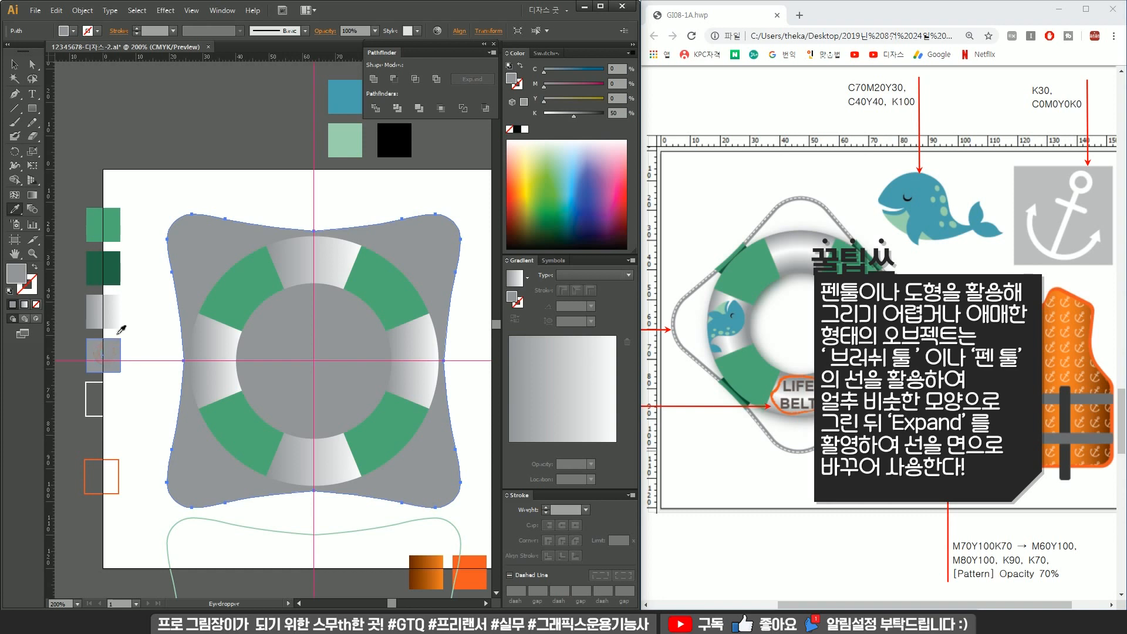
Swap the outline shape's grey fill to its stroke and set the stroke weight to 8 pt.
click(35, 268)
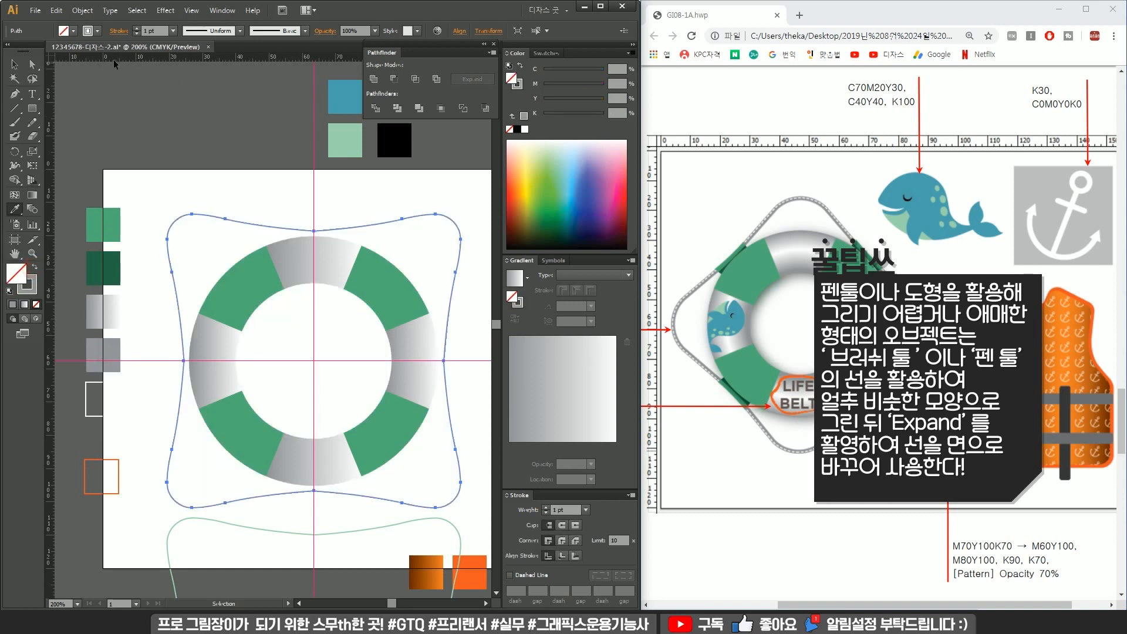
click(135, 28)
click(136, 28)
click(136, 28)
Expand the outline shape's stroke and fill into filled shapes.
key(v)
click(229, 230)
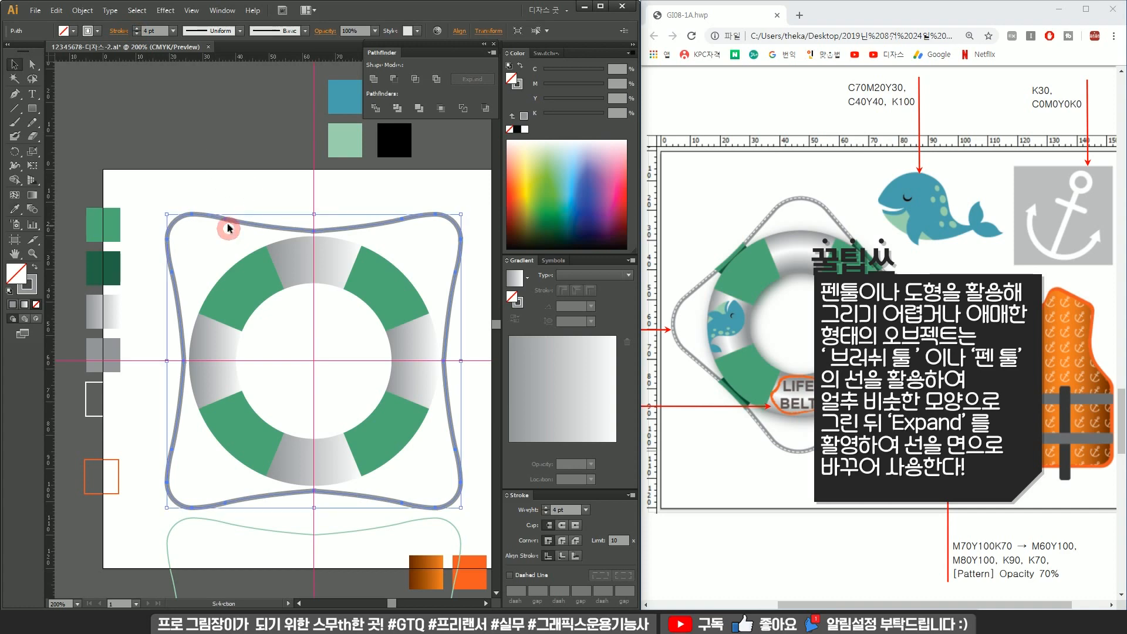
click(83, 10)
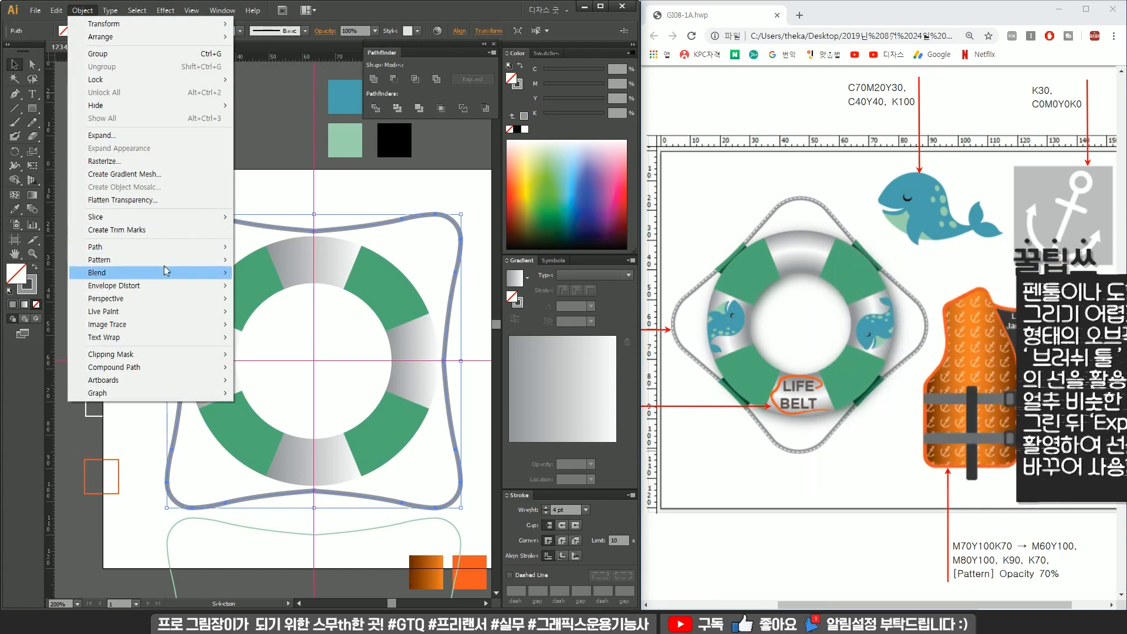
click(174, 136)
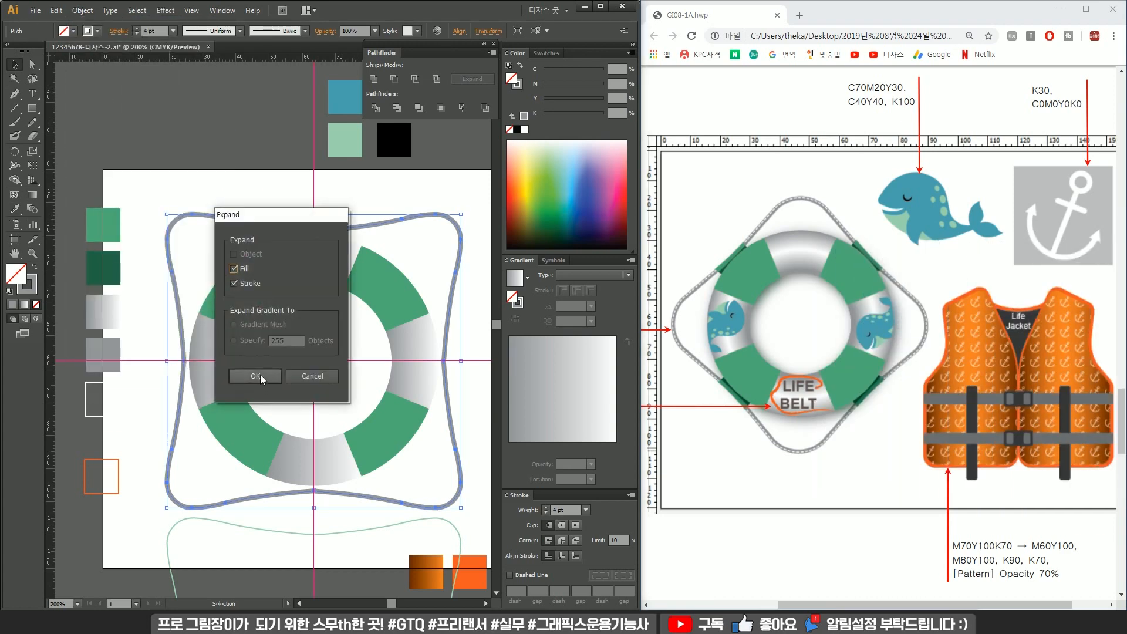
click(259, 374)
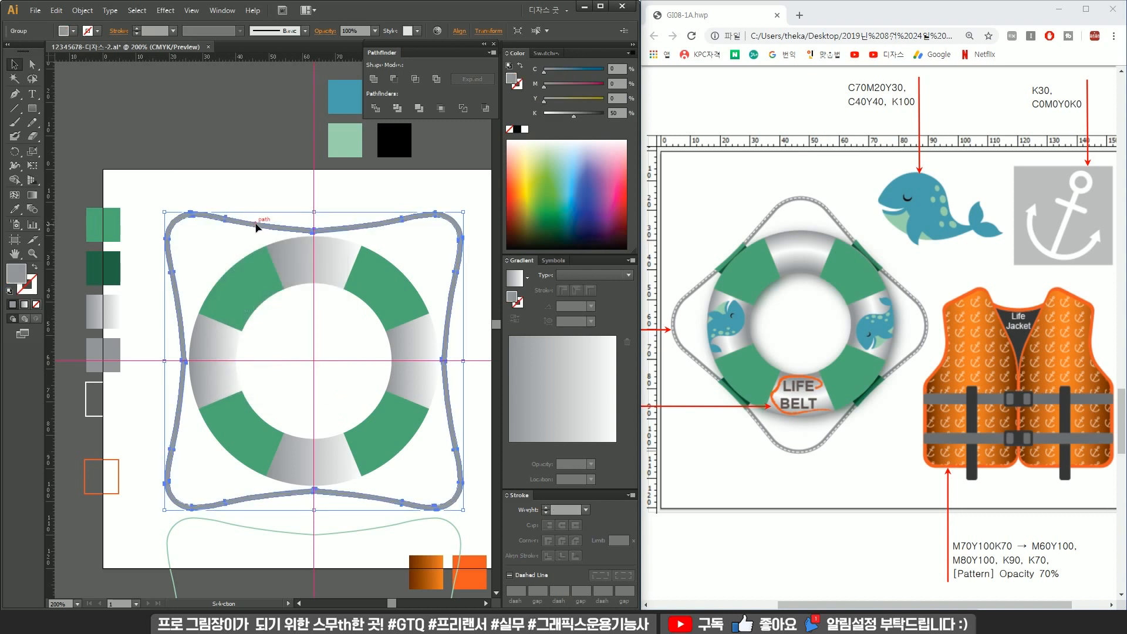
Move the duplicate outline back up onto the ring and bring it in front of the expanded outline.
drag(364, 531, 376, 228)
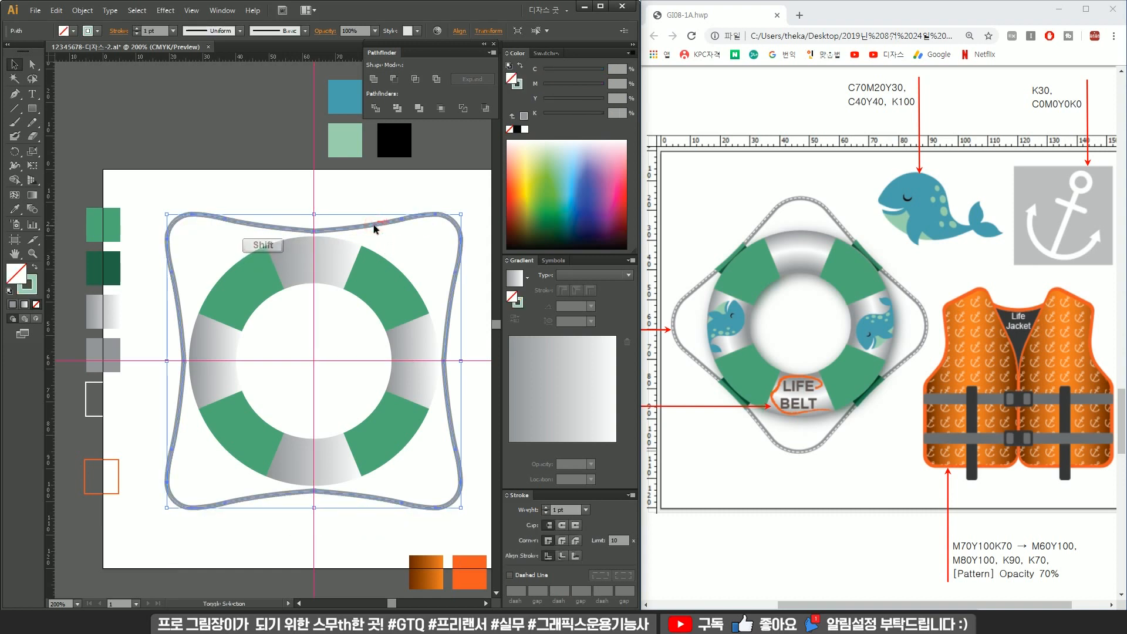
right_click(370, 228)
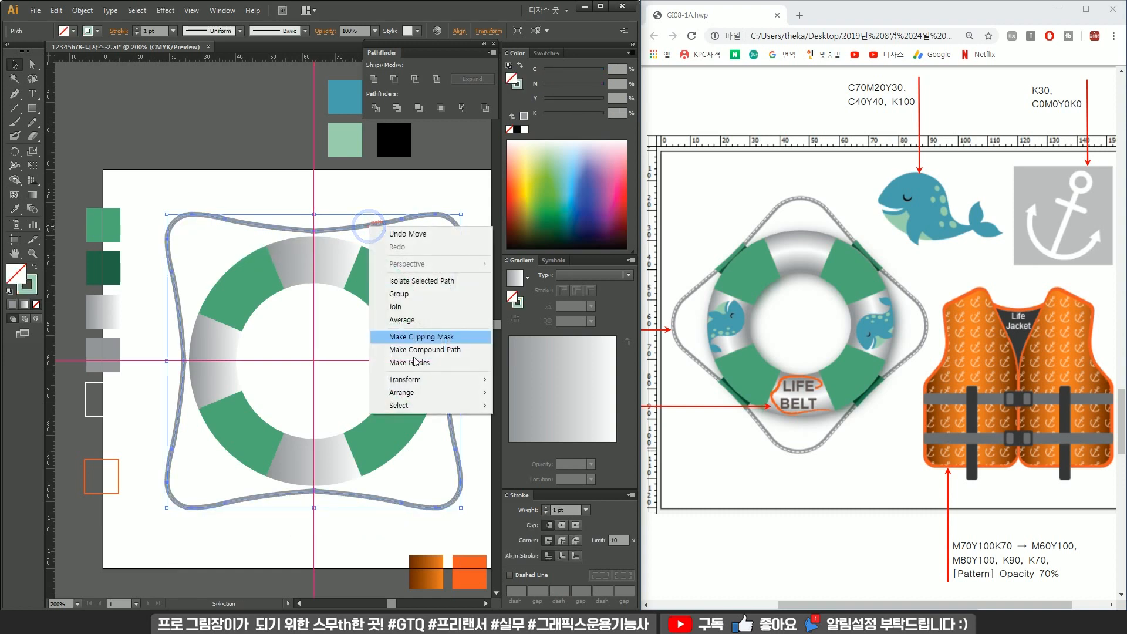
mouse_move(431, 392)
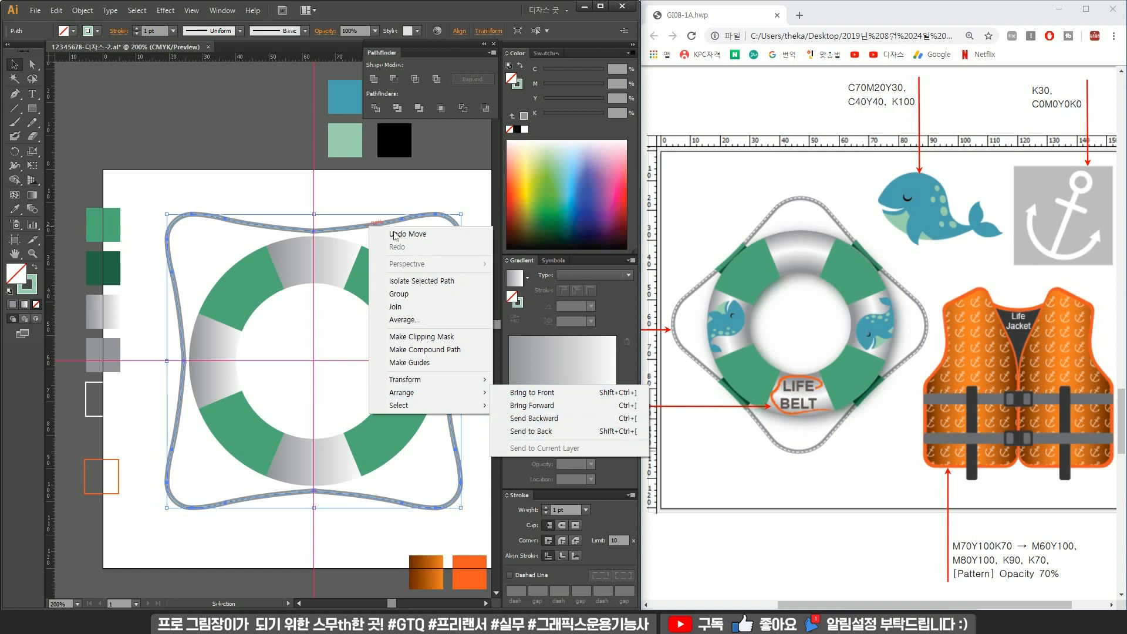
click(388, 191)
click(391, 224)
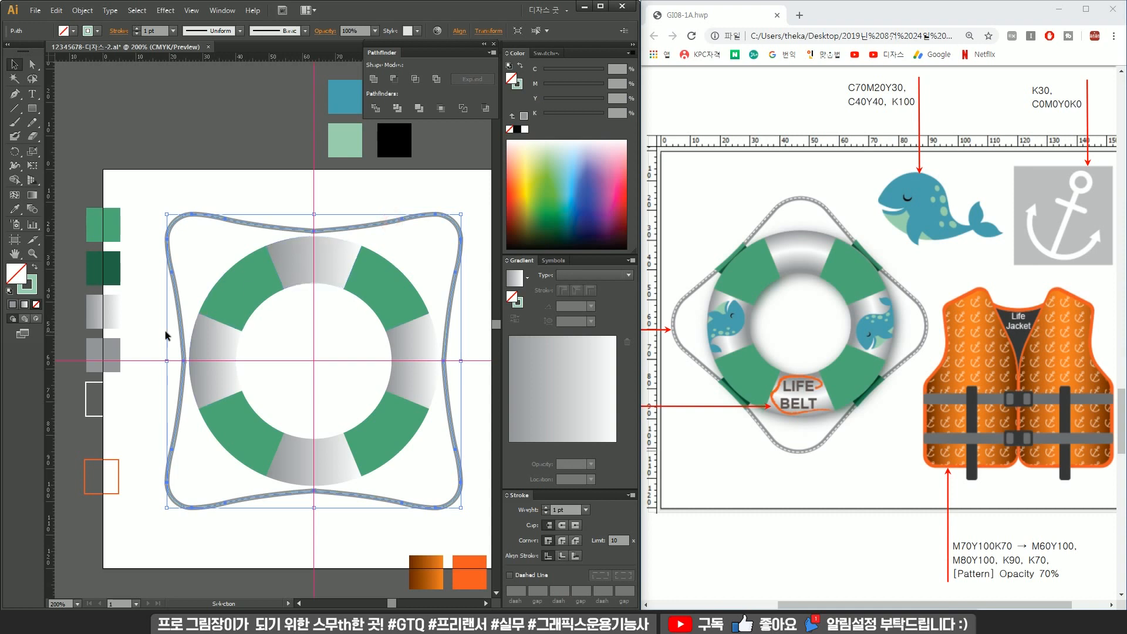
Give the thin outline a white dashed stroke with 2 pt dashes, round caps and round corners.
key(i)
click(99, 378)
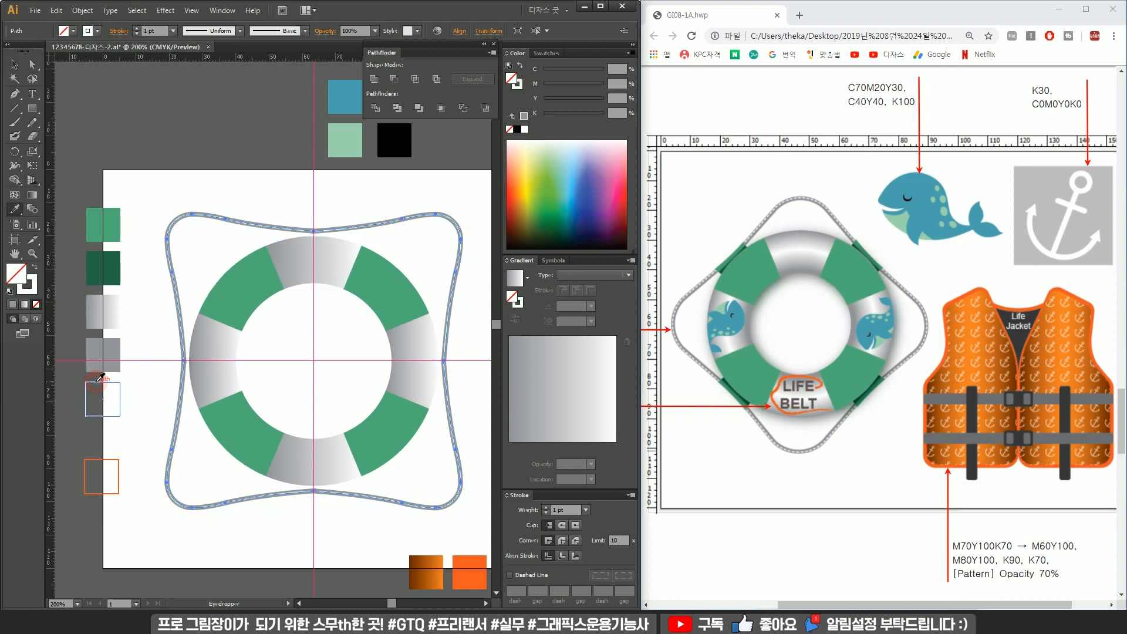
key(v)
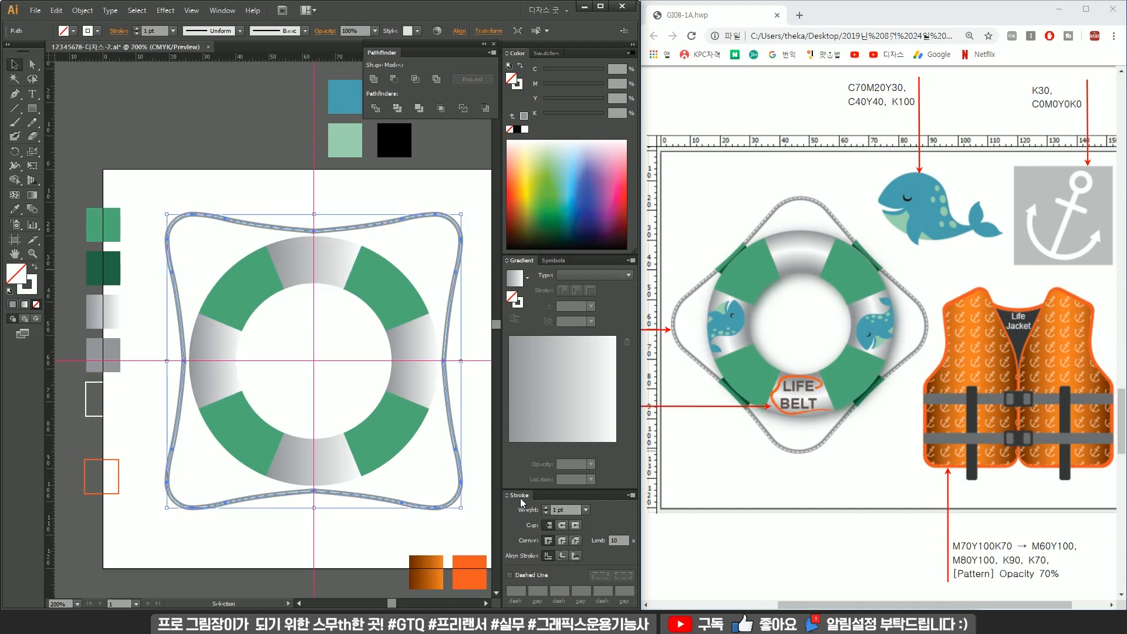
click(532, 576)
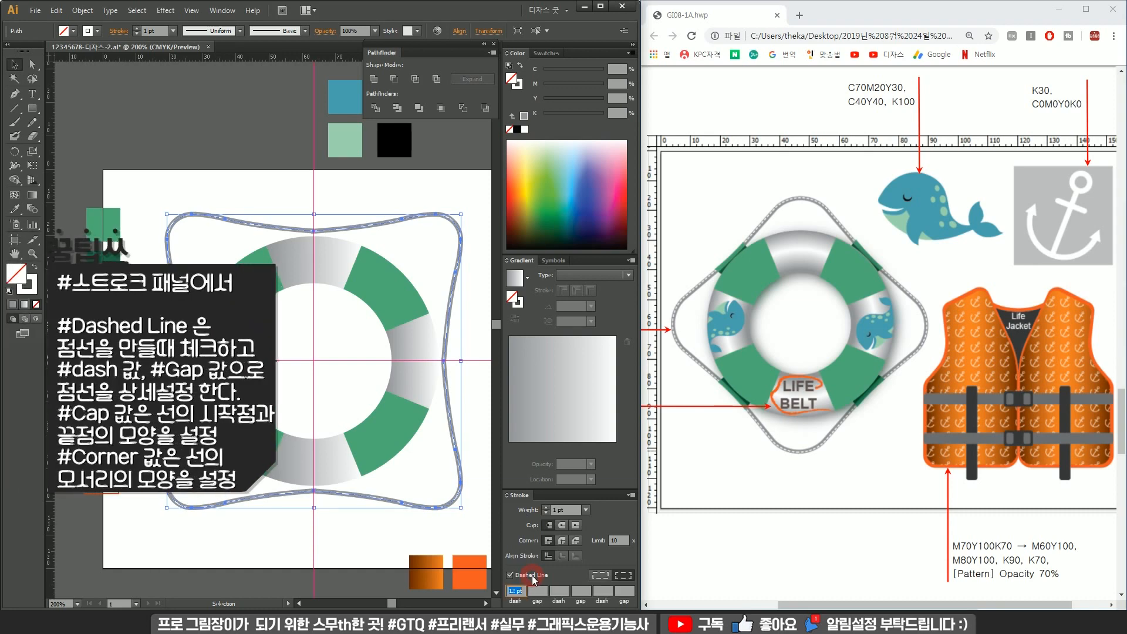
ctrl+click(448, 307)
ctrl+click(405, 314)
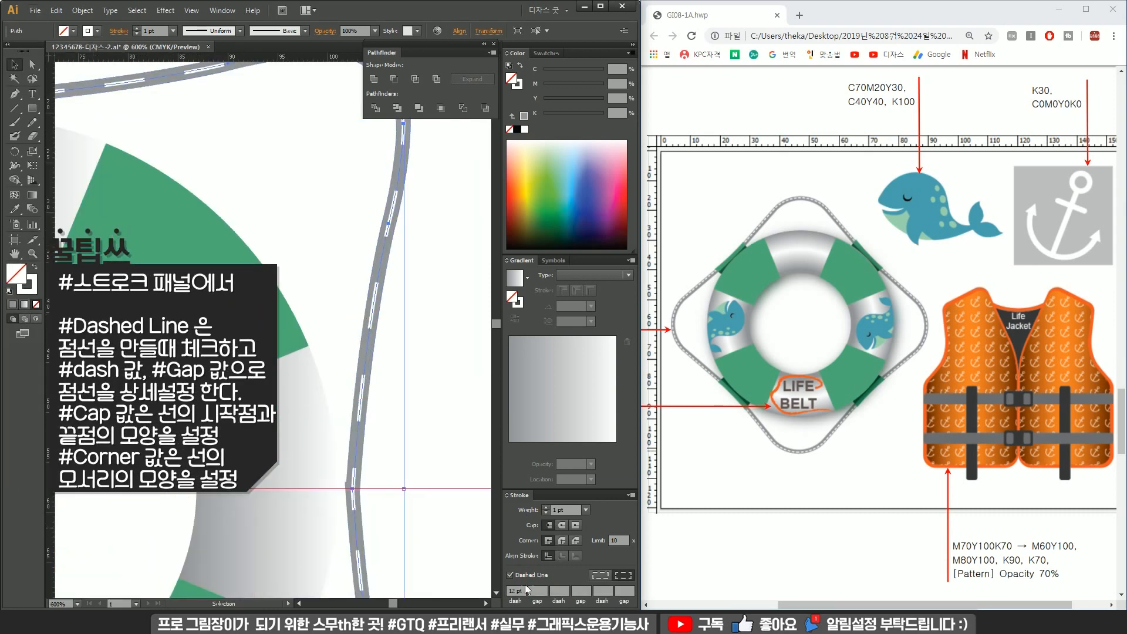
text(7)
key(Return)
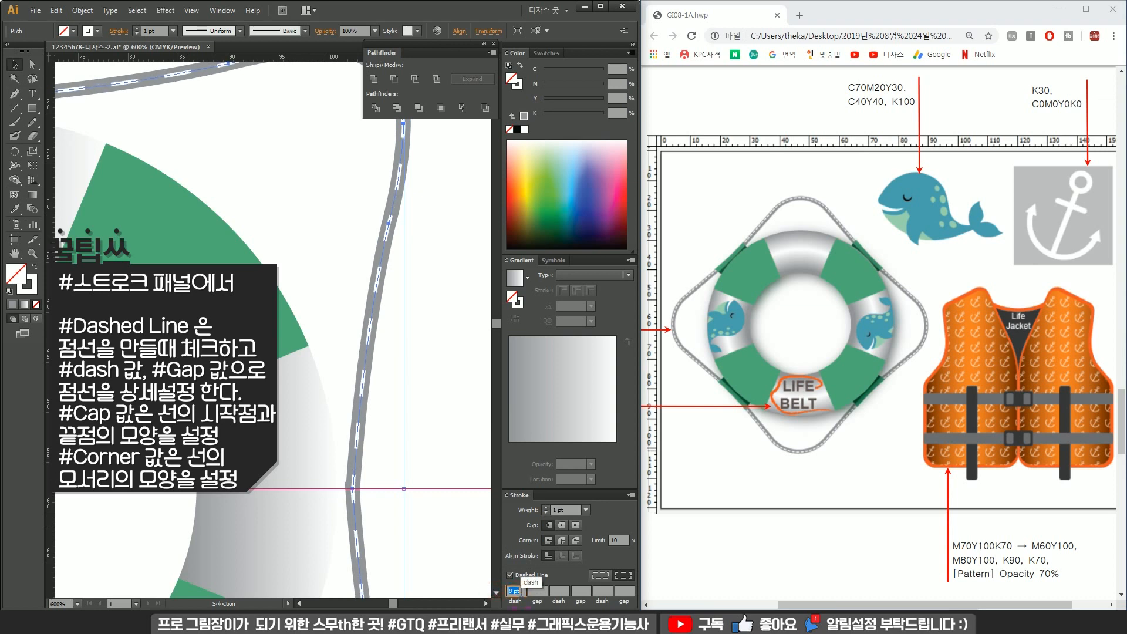
text(2)
key(Return)
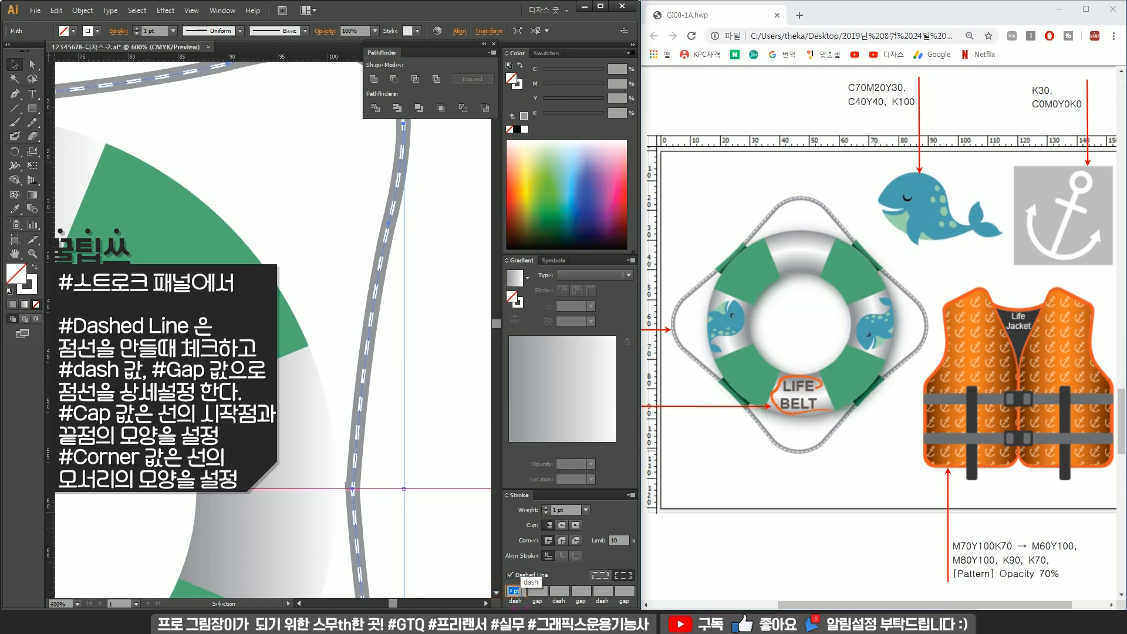
click(562, 526)
click(562, 540)
click(309, 252)
scroll(308, 251, down, 4)
drag(327, 299, 399, 318)
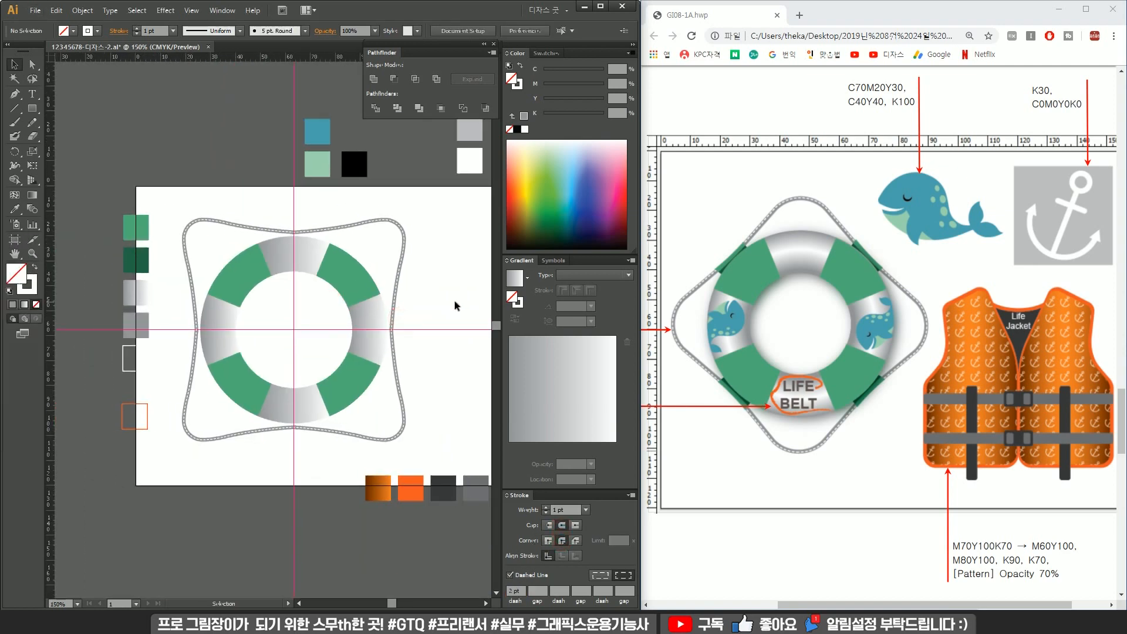
drag(397, 234, 394, 238)
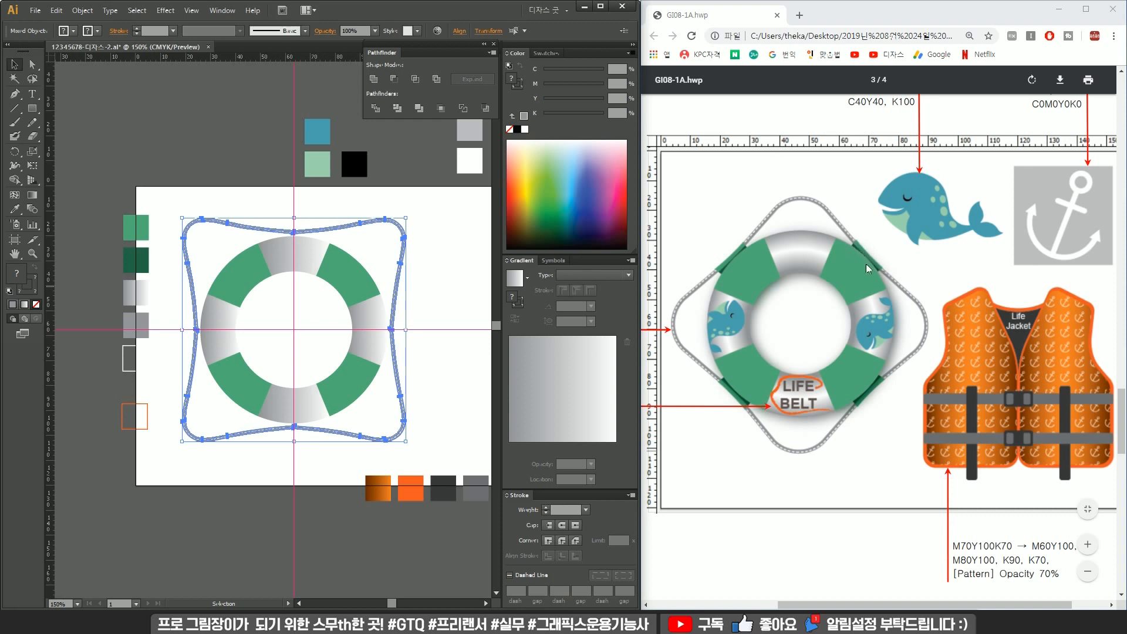
click(310, 215)
Draw a small rectangle across the outline band at the top of the ring and fill it with the green swatch.
scroll(287, 216, up, 2)
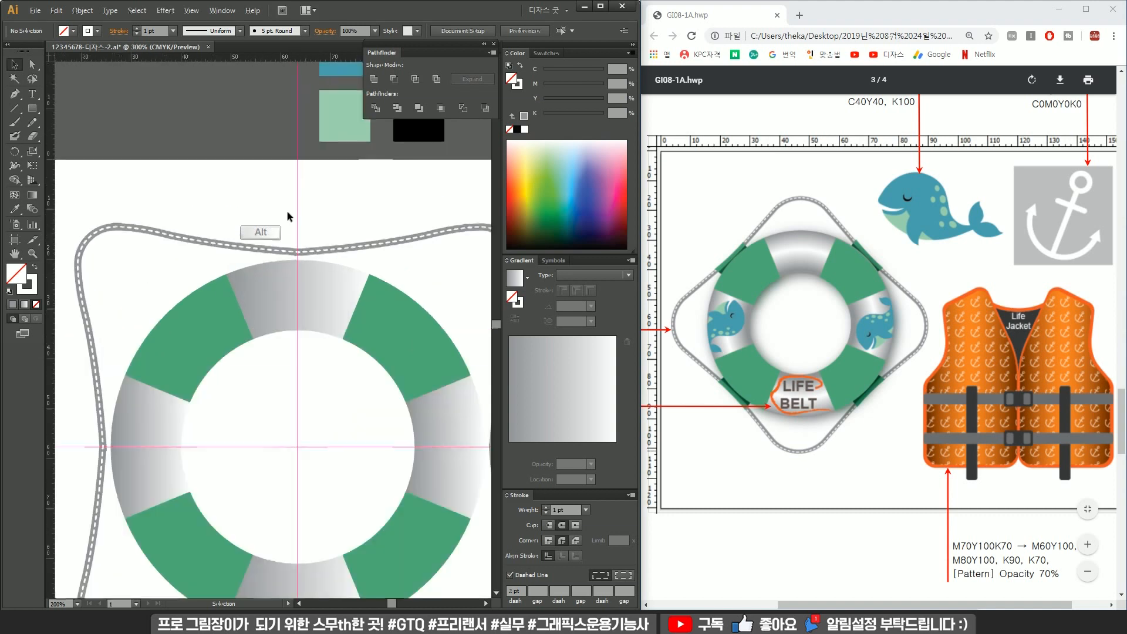
scroll(287, 212, up, 1)
drag(36, 113, 111, 109)
scroll(334, 242, up, 1)
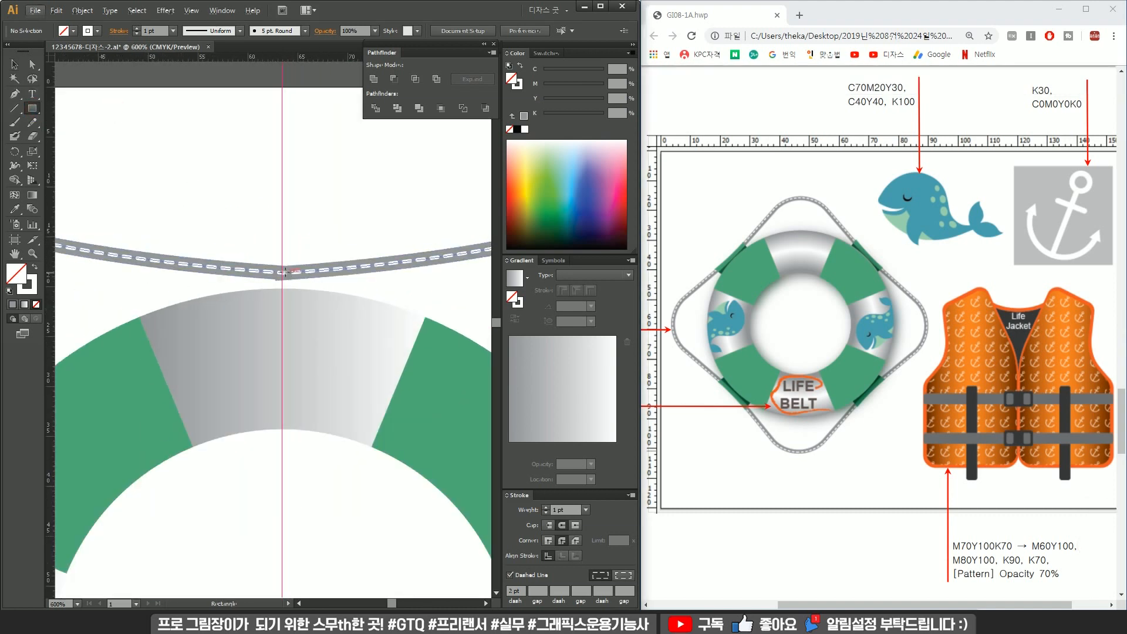
mouse_move(282, 272)
mouse_down()
mouse_move(329, 282)
mouse_move(370, 254)
mouse_up()
scroll(259, 318, down, 3)
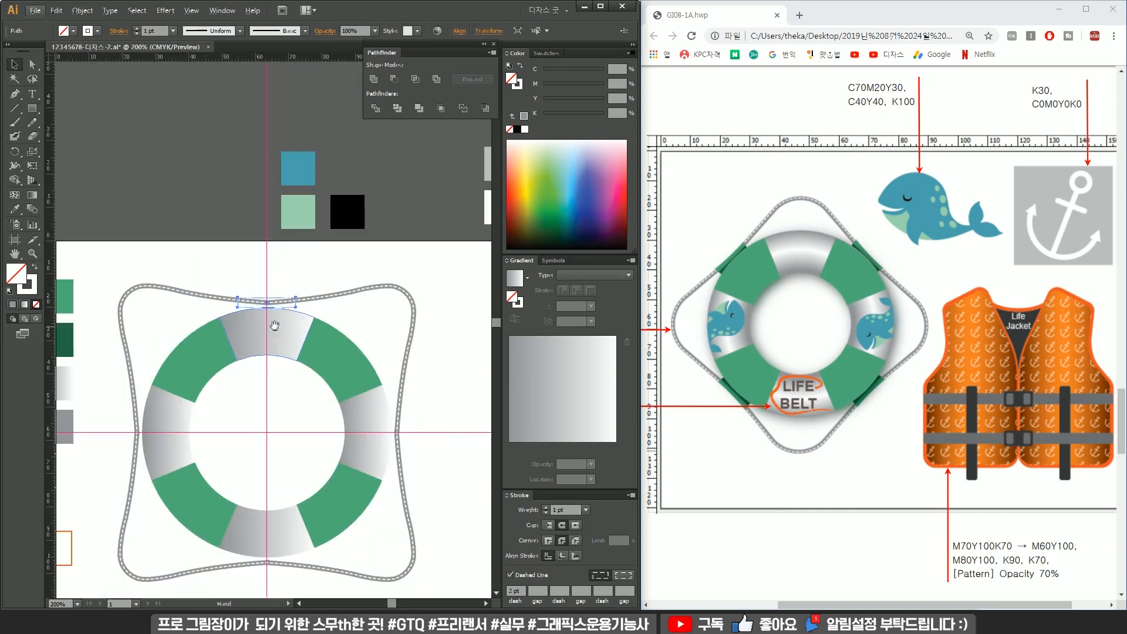
drag(273, 326, 330, 306)
key(i)
click(405, 322)
click(333, 227)
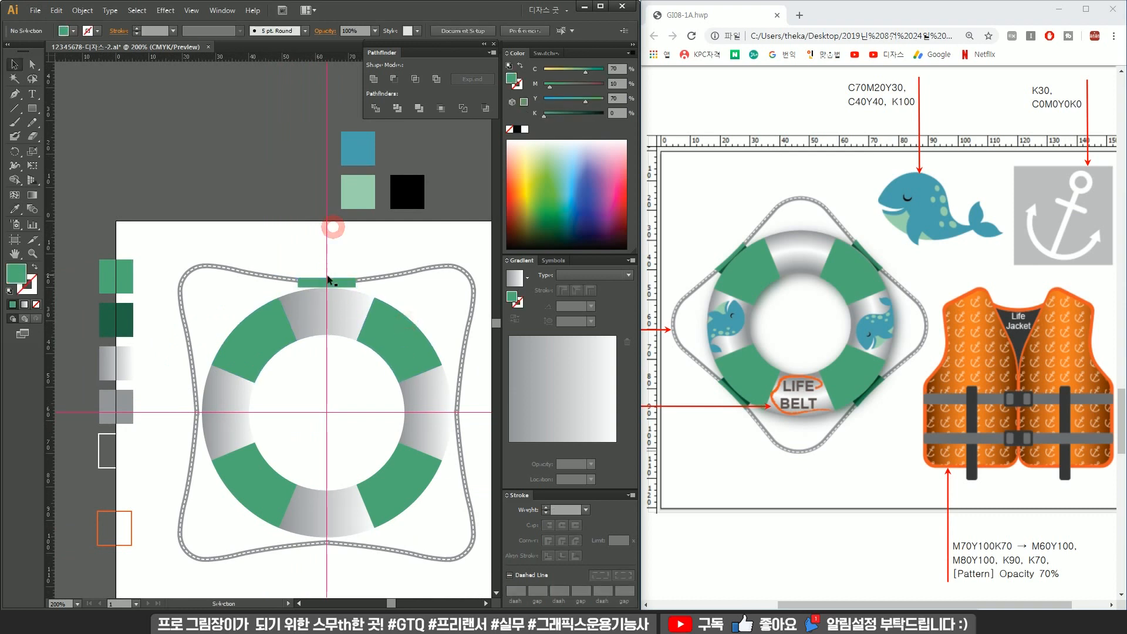
Adjust the green rectangle's height and position so it sits on the outline band.
scroll(328, 277, up, 4)
drag(395, 305, 400, 293)
drag(321, 314, 321, 308)
drag(382, 291, 383, 299)
click(400, 260)
click(376, 292)
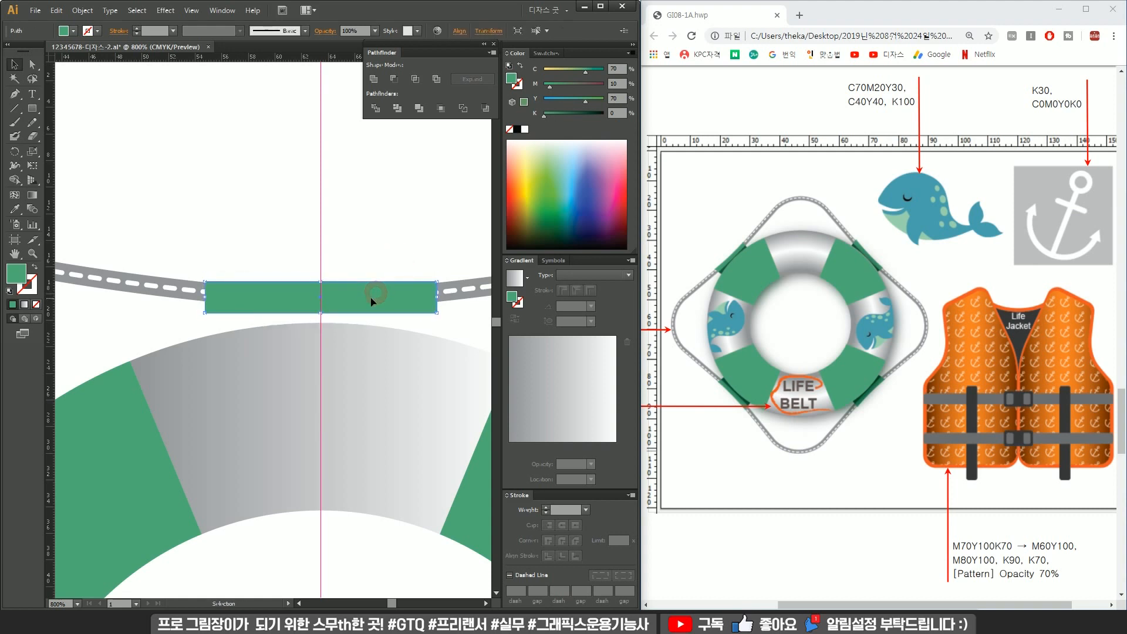
Draw a four-point shape with the Pen tool below the rectangle's left half and send it to the back.
key(p)
ctrl+click(243, 258)
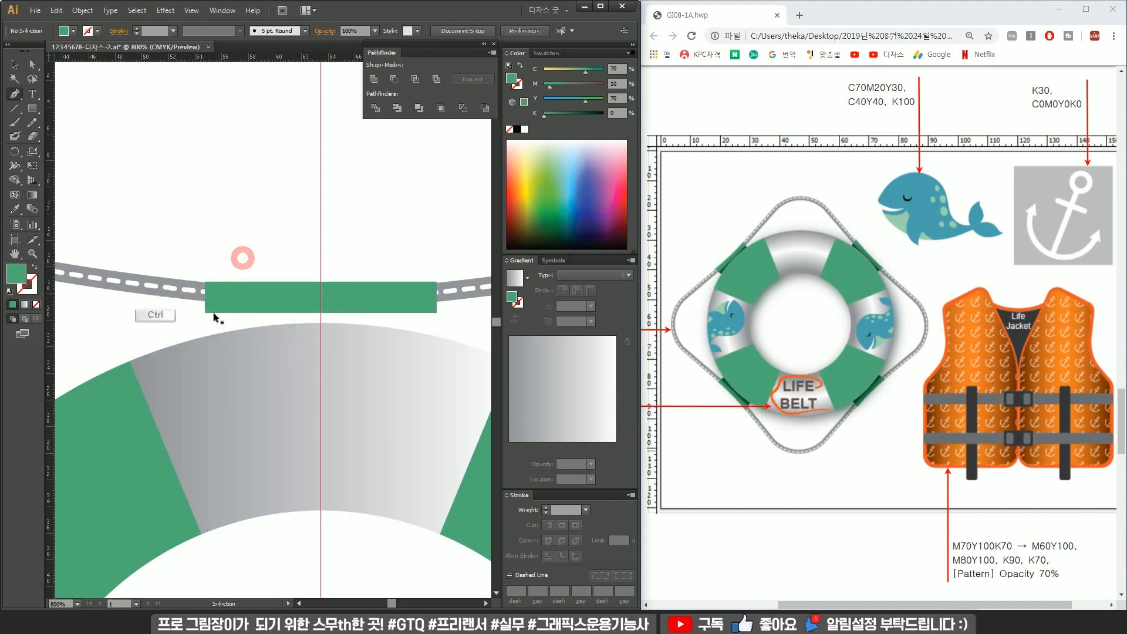
drag(206, 313, 226, 403)
click(320, 413)
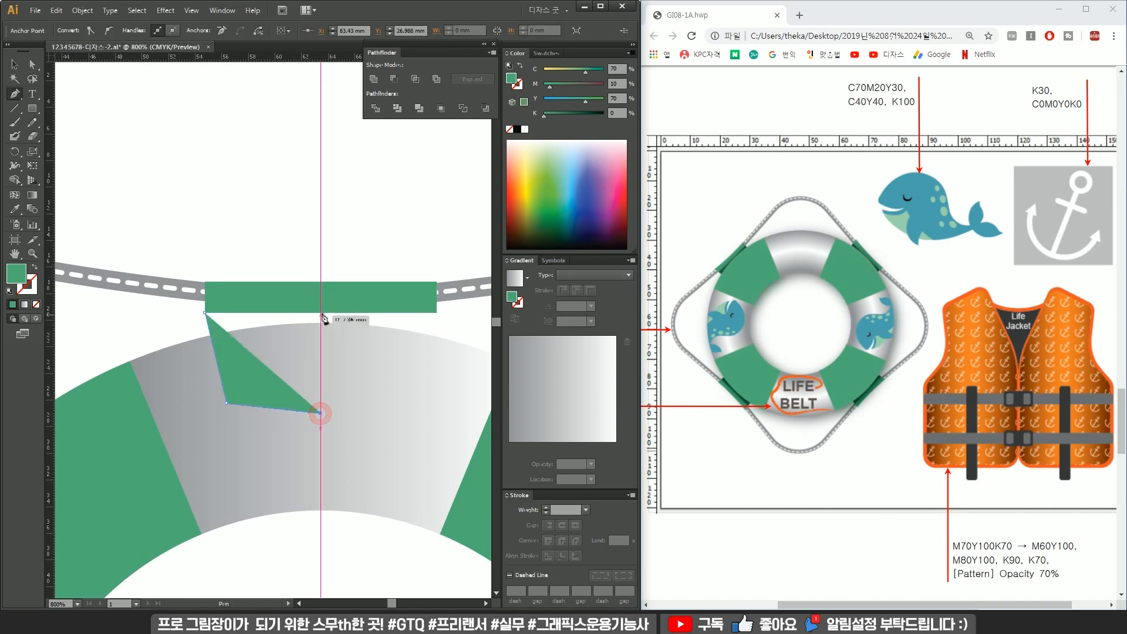
click(321, 304)
click(204, 312)
key(ctrl)
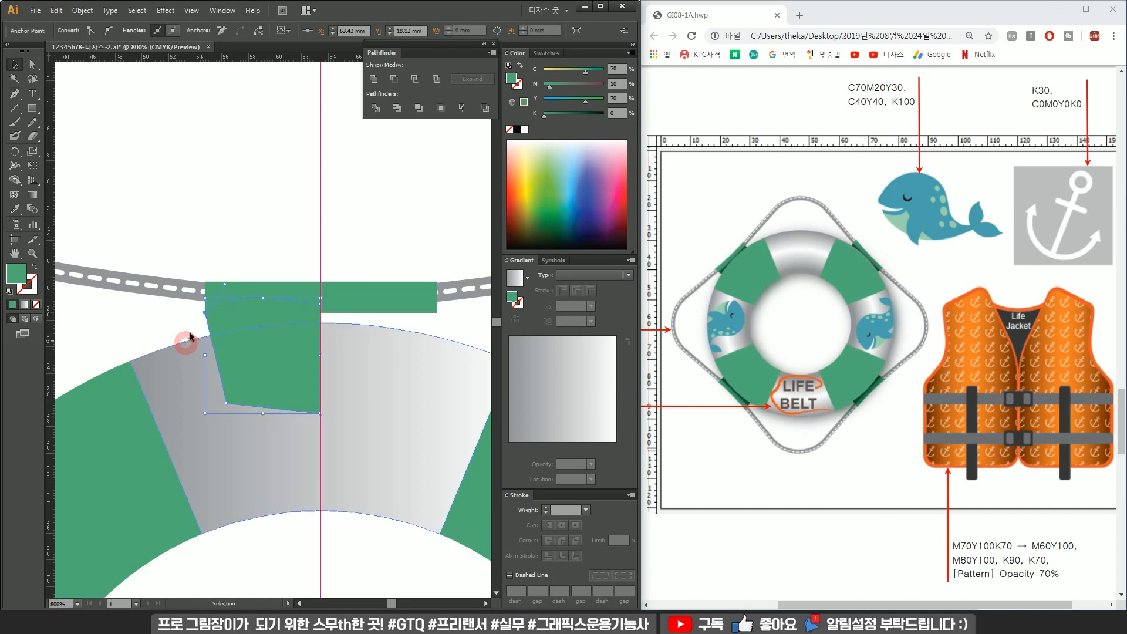
key(ctrl+shift+[)
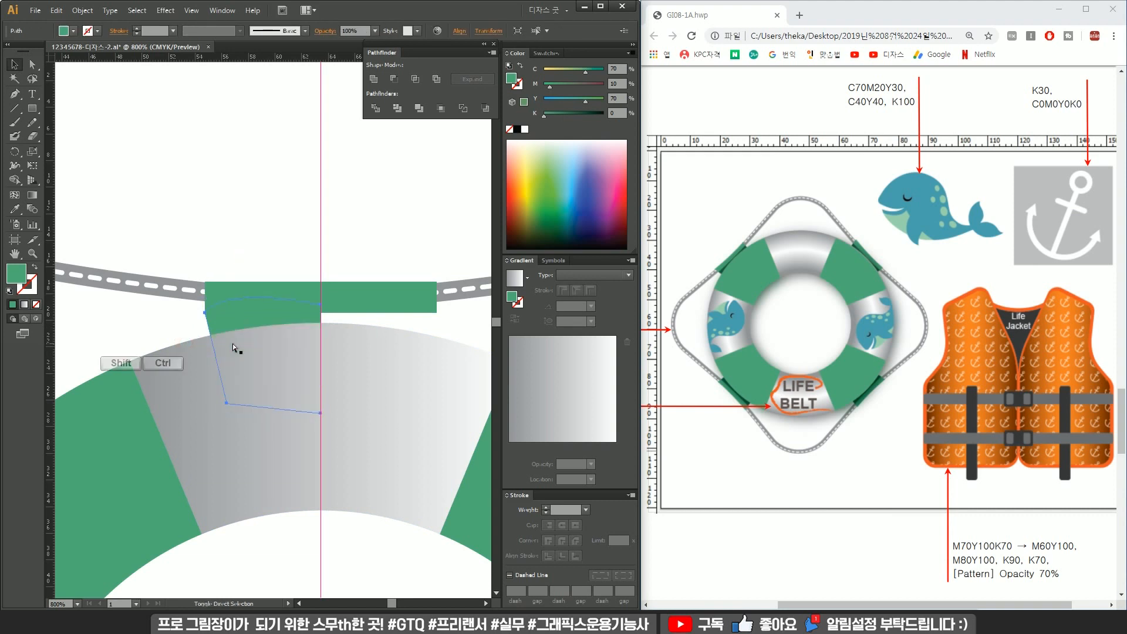
Fill the new Pen shape with the dark green swatch.
scroll(232, 343, down, 2)
drag(221, 327, 345, 285)
scroll(300, 320, down, 2)
key(i)
click(170, 306)
key(v)
click(327, 228)
scroll(327, 228, up, 3)
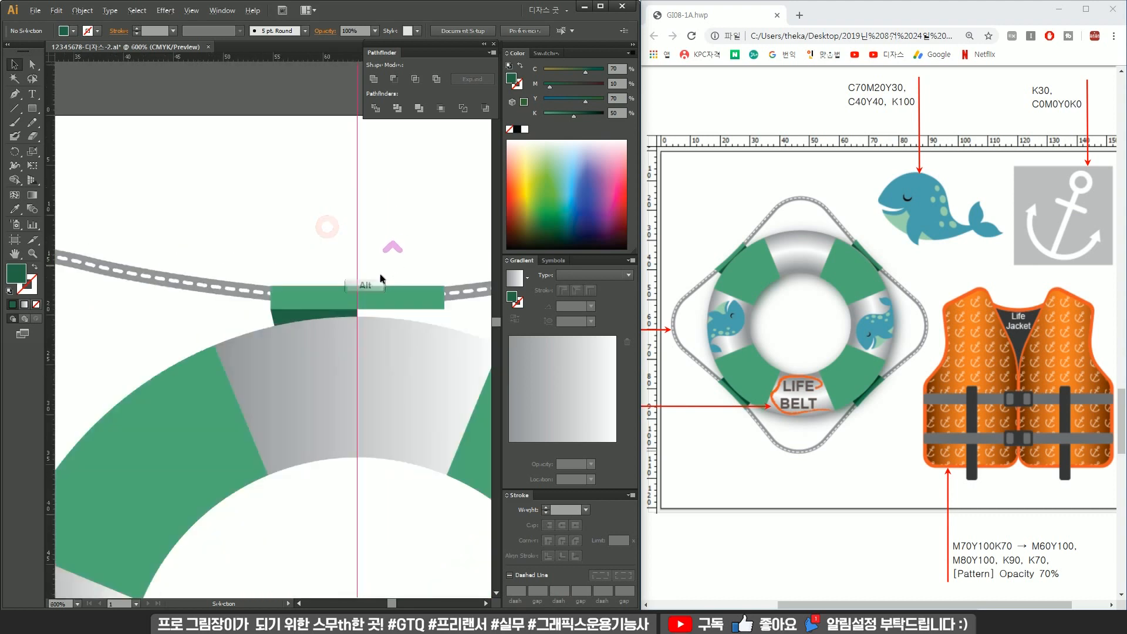
Reflect a copy of the dark green shape vertically and move it under the rectangle's right half.
click(401, 323)
right_click(433, 316)
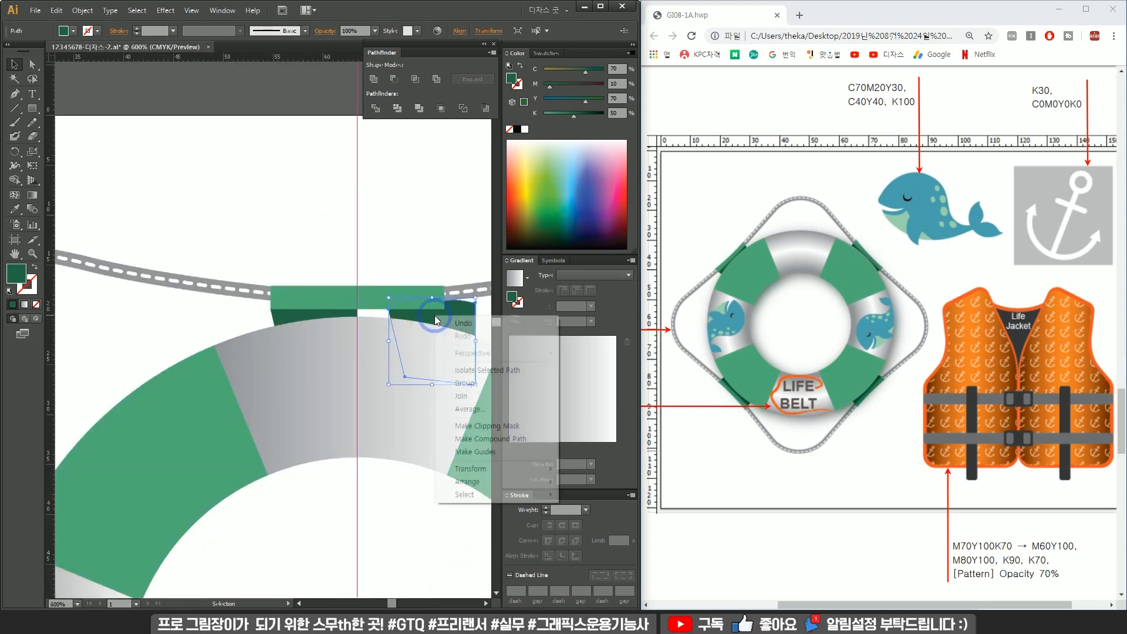
click(478, 469)
click(587, 511)
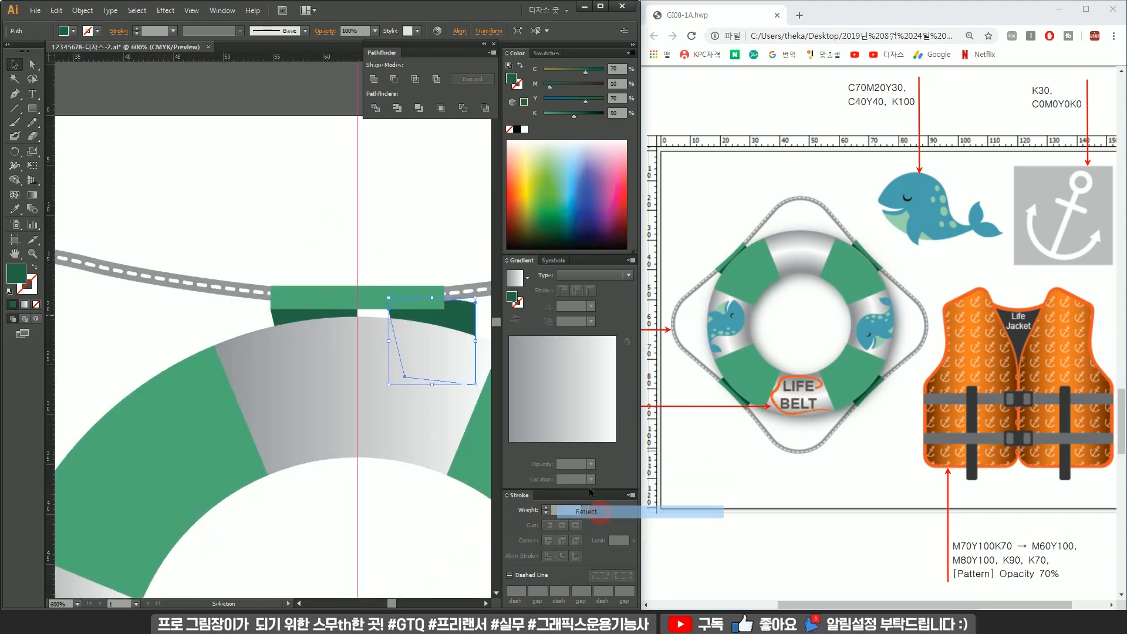
click(539, 385)
drag(458, 318, 394, 317)
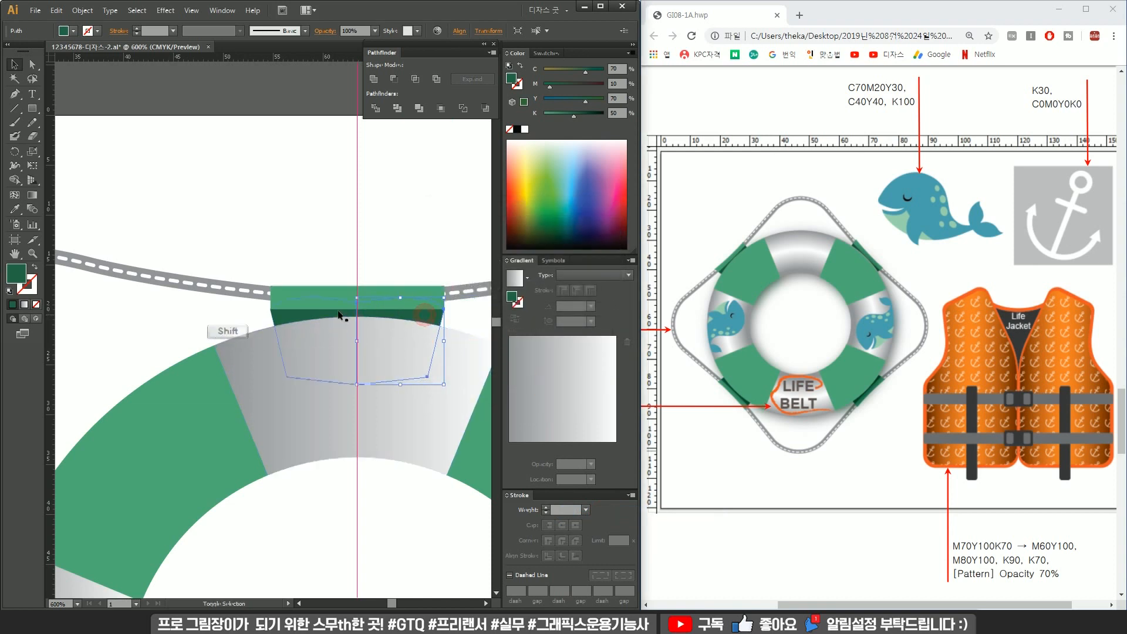
Unite the two dark green halves into a single shape.
shift+click(321, 316)
click(213, 313)
click(283, 316)
shift+click(428, 317)
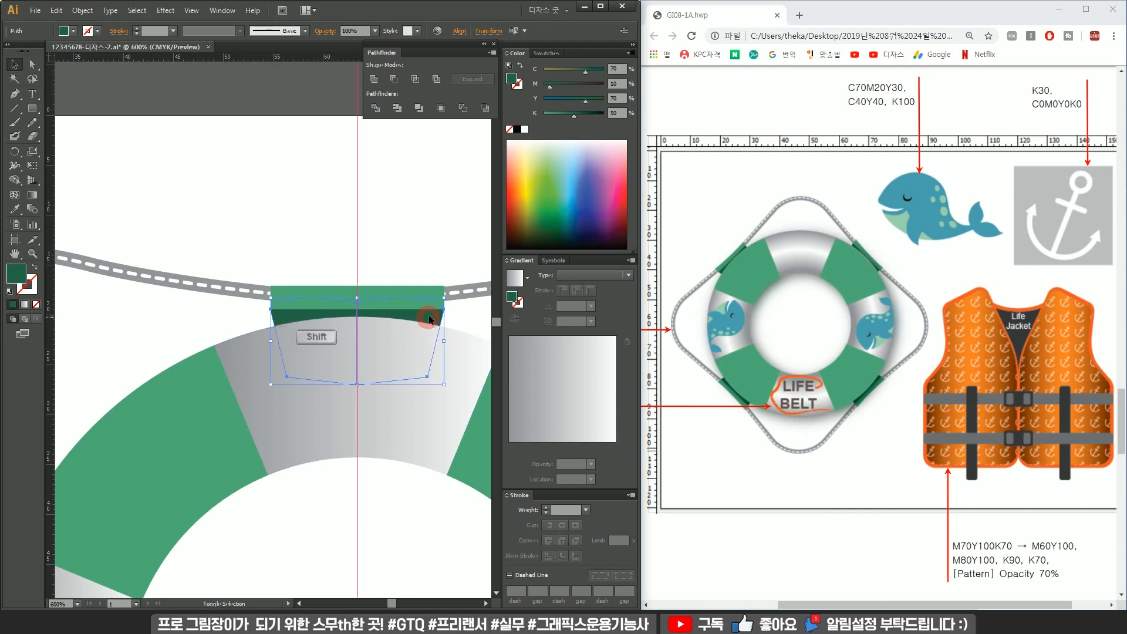
click(371, 81)
Rotate copies of the dark green shape 90° about the ring's centre, repeating to place four around the ring.
click(398, 243)
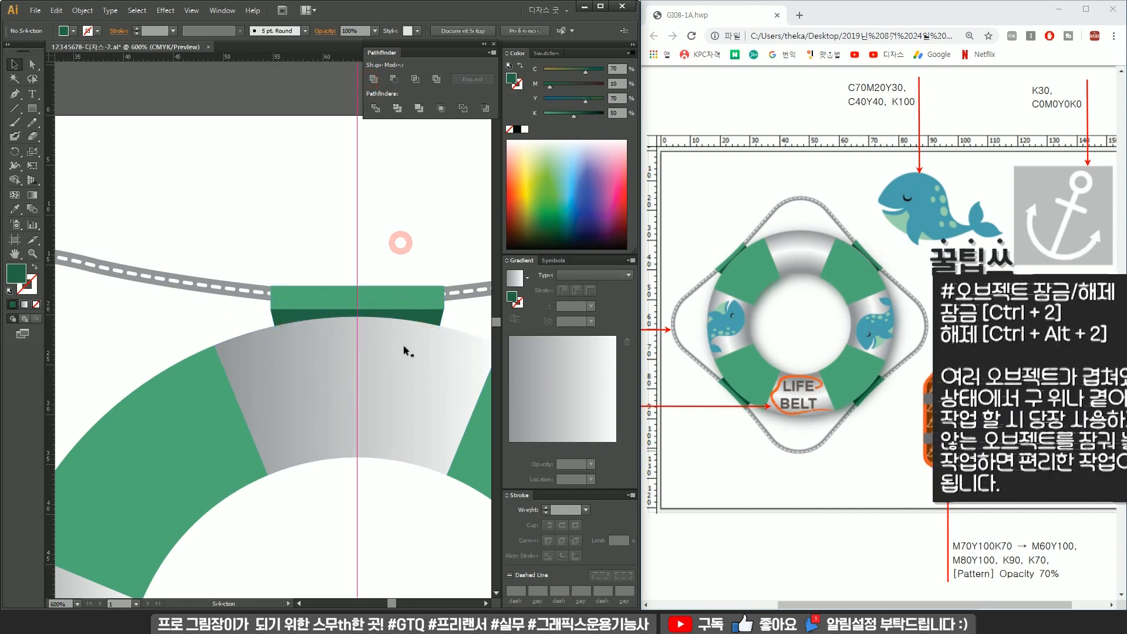
click(435, 322)
shift+click(438, 289)
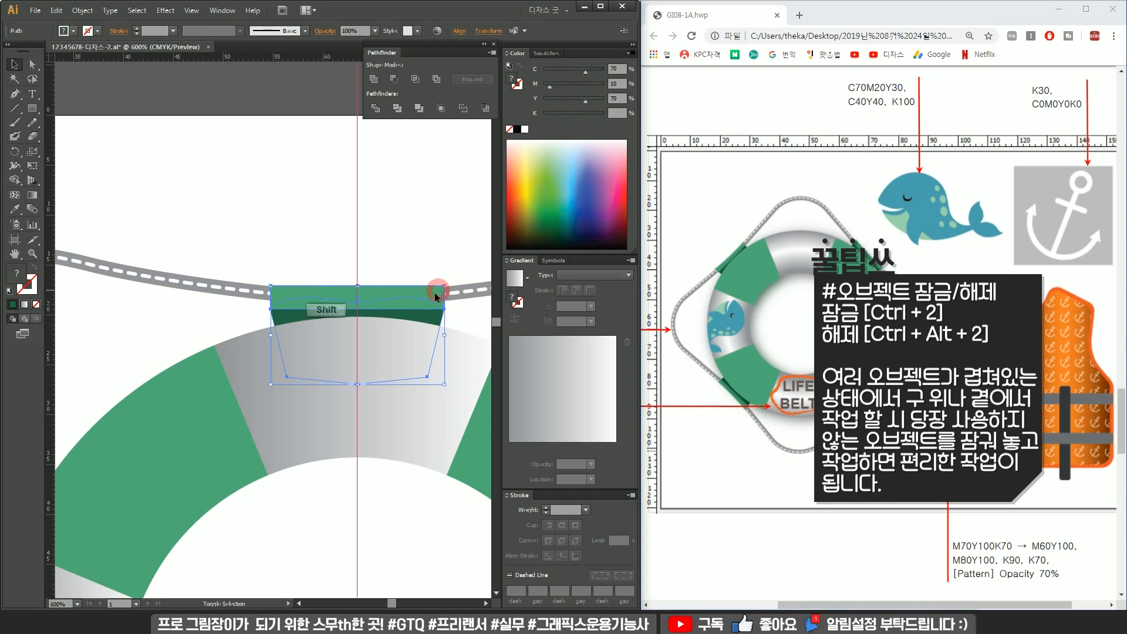
scroll(396, 375, down, 3)
drag(388, 461, 362, 404)
key(r)
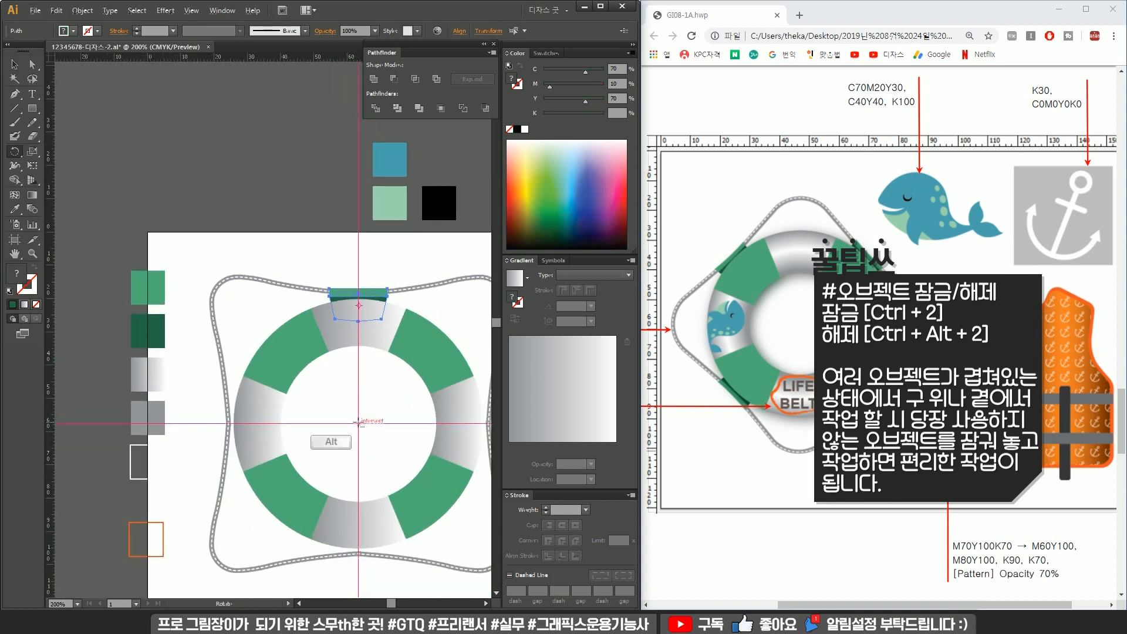
alt+click(360, 423)
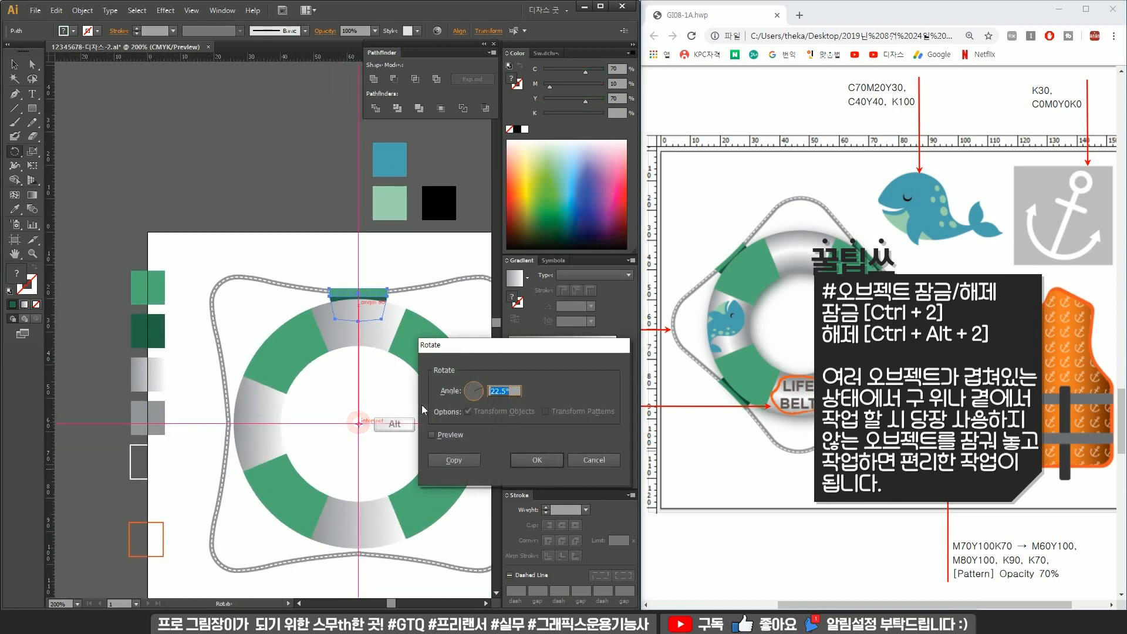
text(90)
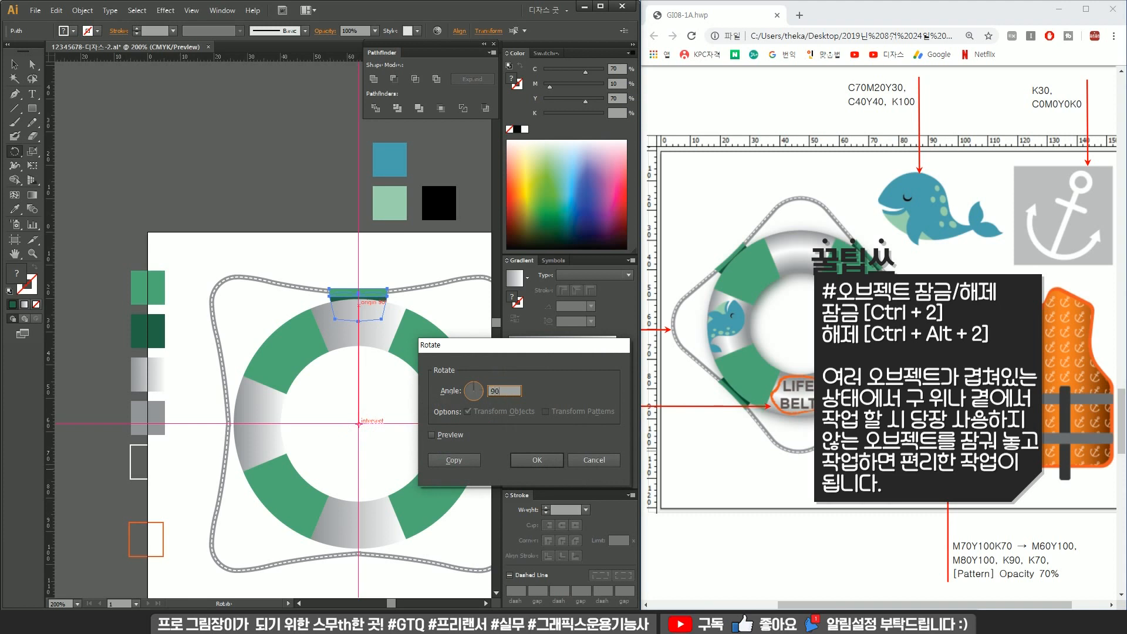
click(465, 461)
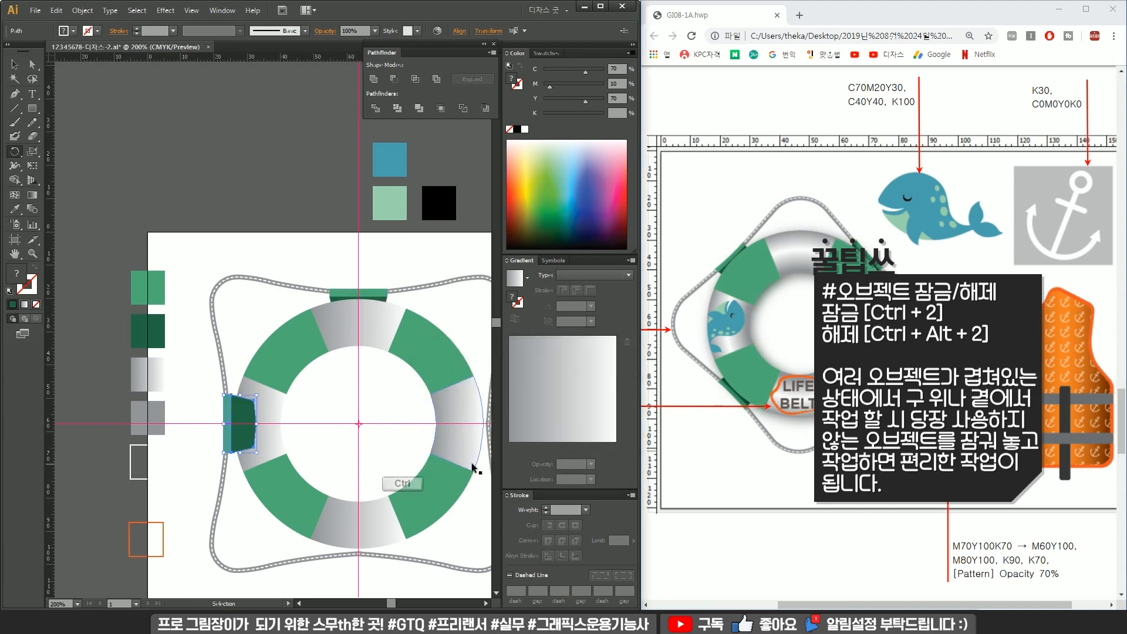
key(ctrl+d)
key(ctrl+d)
Group the four dark green shapes and send the group to the back.
scroll(376, 475, down, 1)
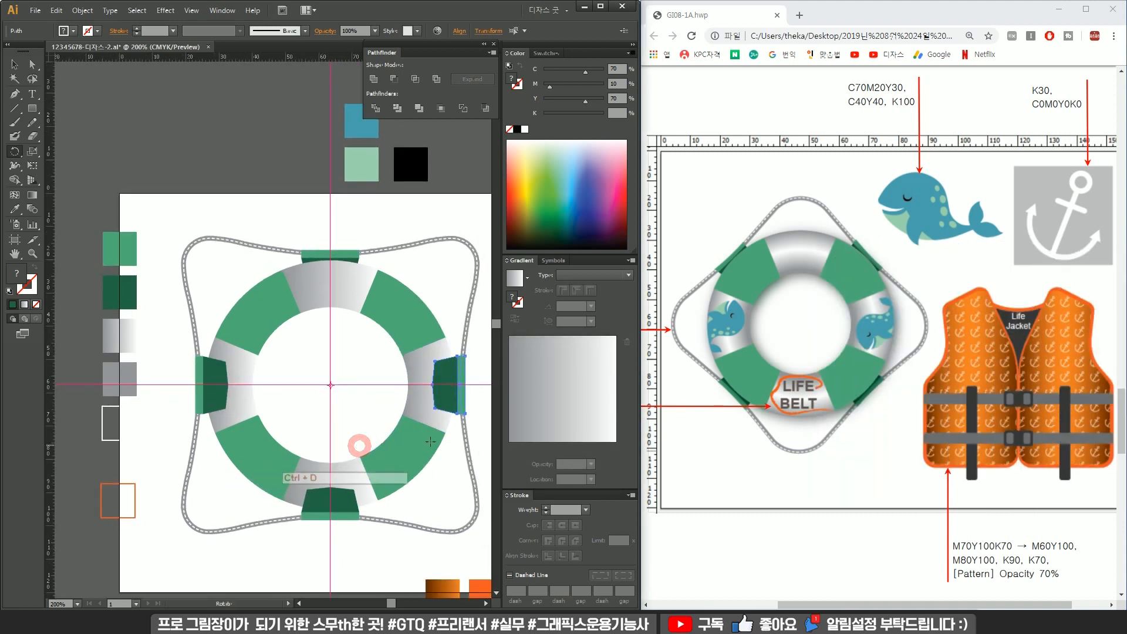
shift+click(343, 510)
shift+click(199, 388)
shift+click(354, 258)
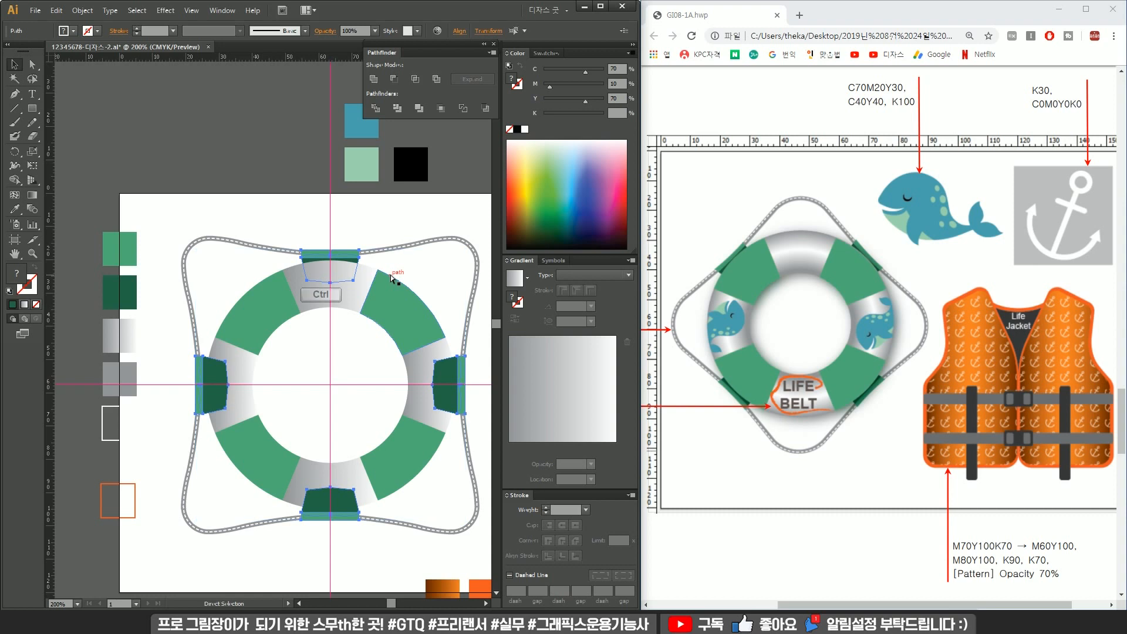
key(ctrl+g)
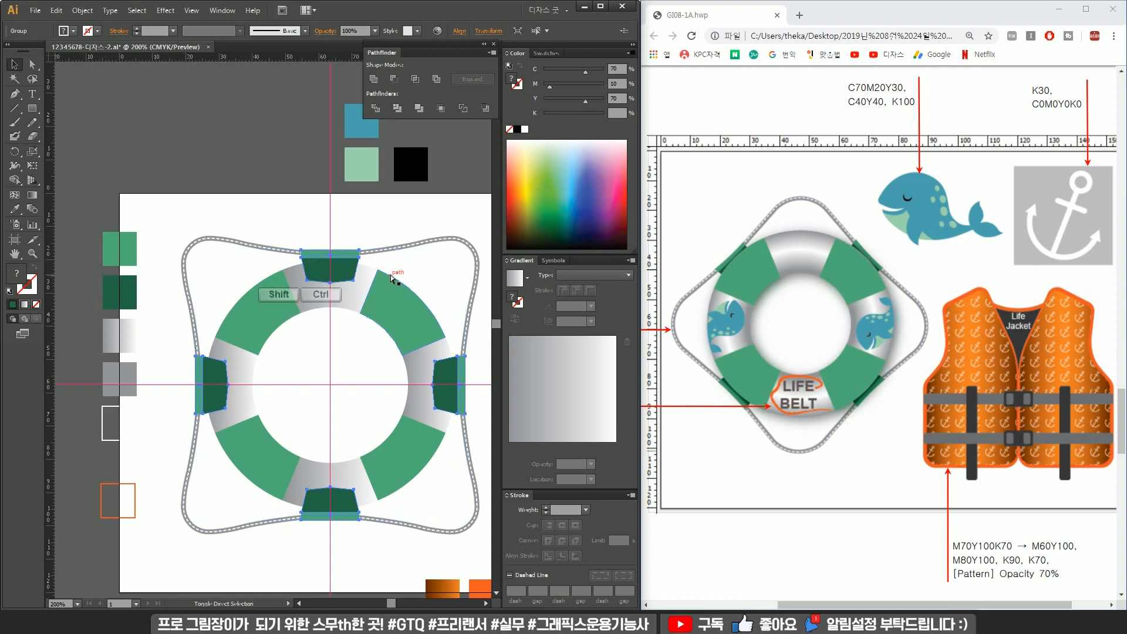
key(ctrl+shift+bracketleft)
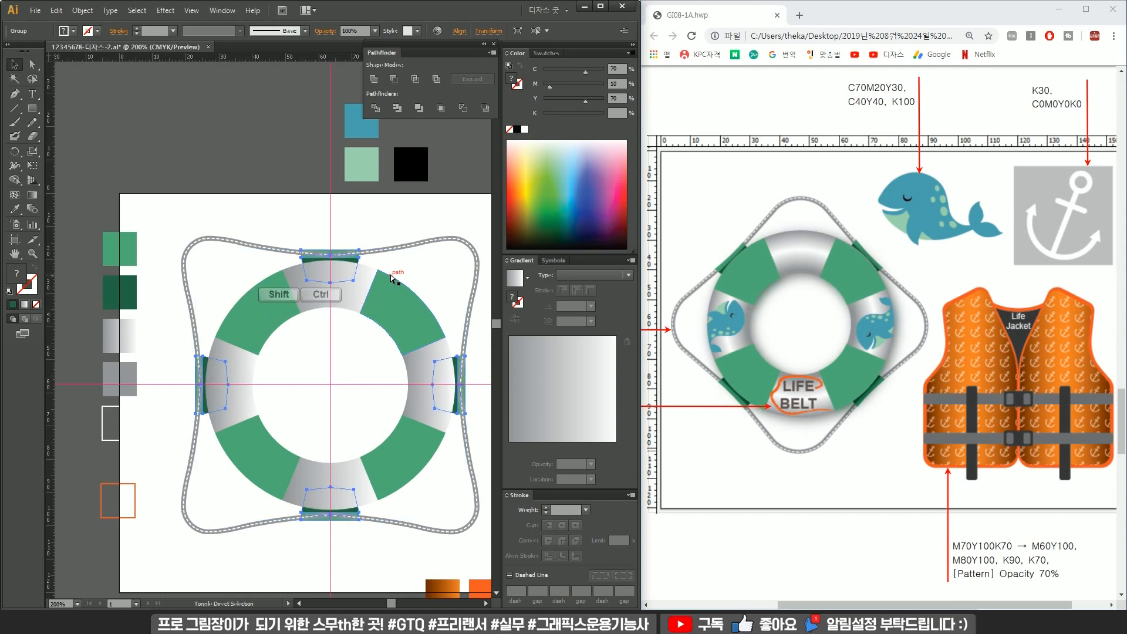
Select the dashed rope outline and rearrange it behind the other life belt parts.
shift+click(432, 235)
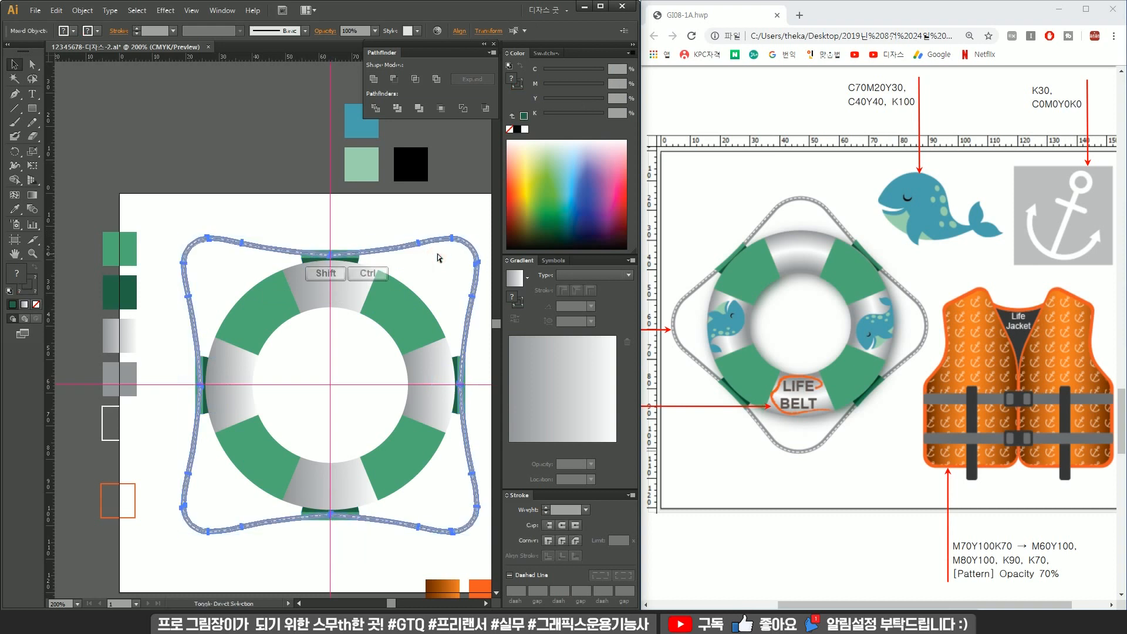
click(434, 210)
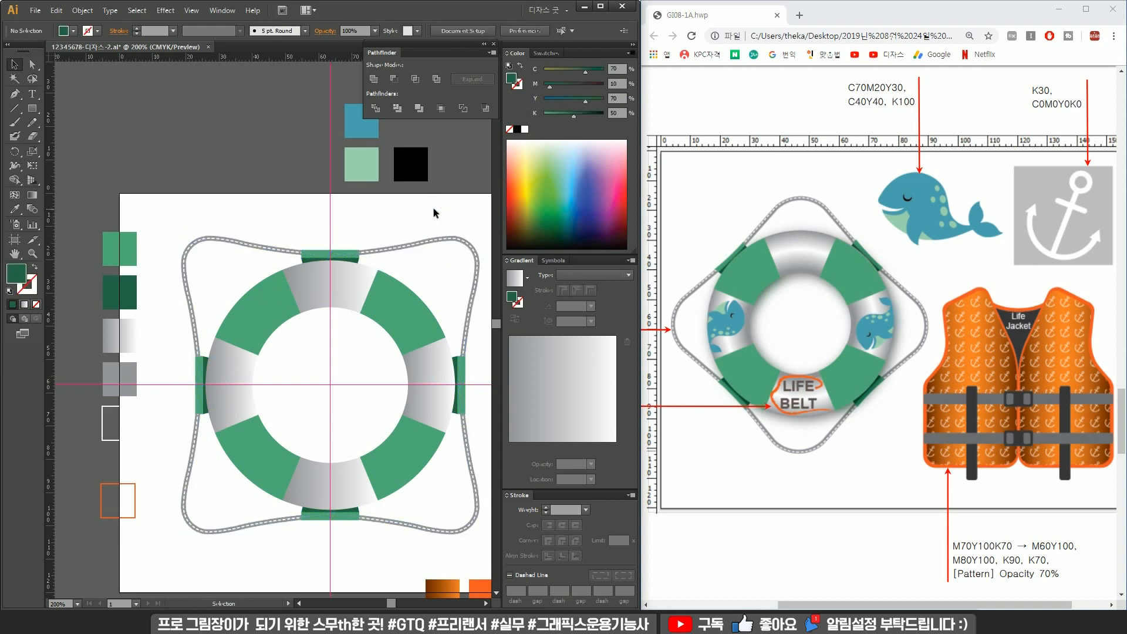
drag(455, 218, 448, 253)
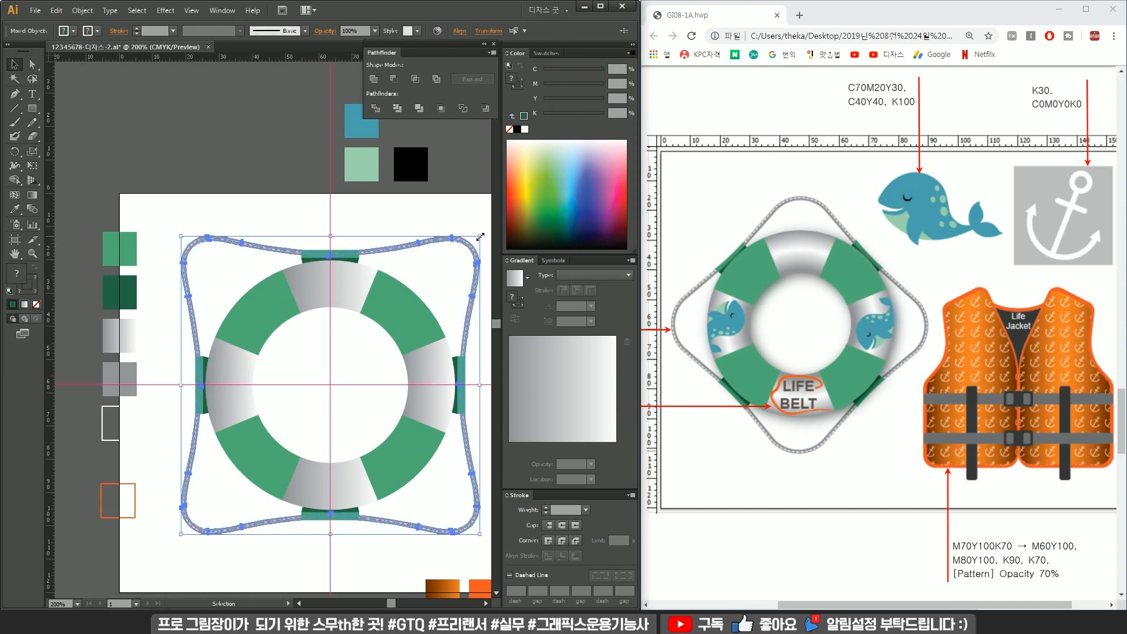
scroll(481, 237, up, 1)
right_click(456, 240)
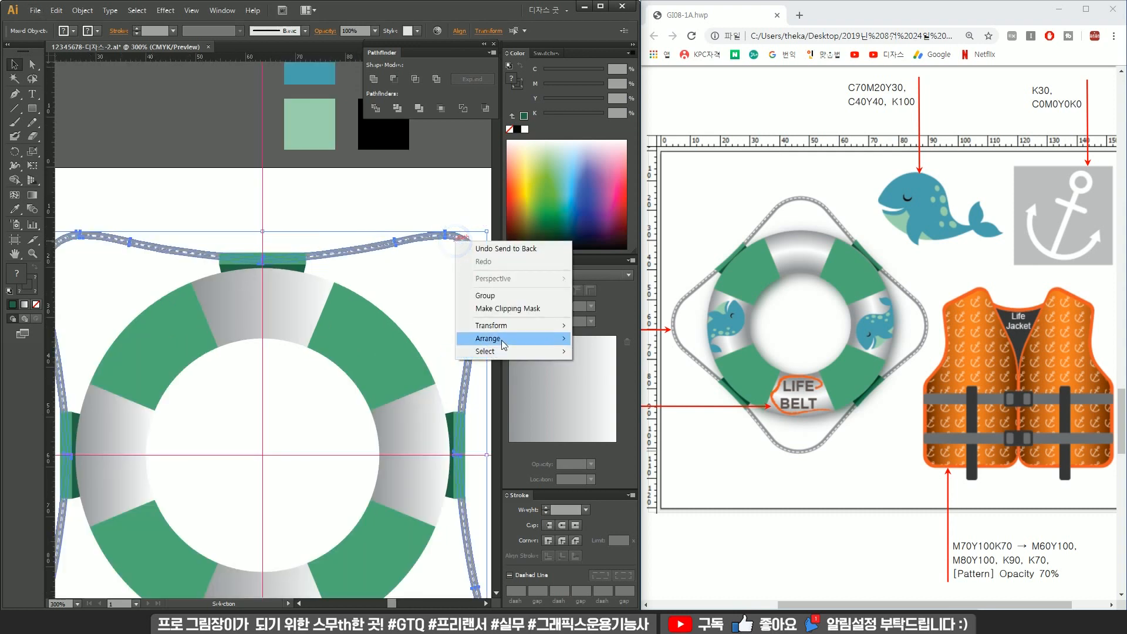
mouse_move(501, 340)
click(597, 378)
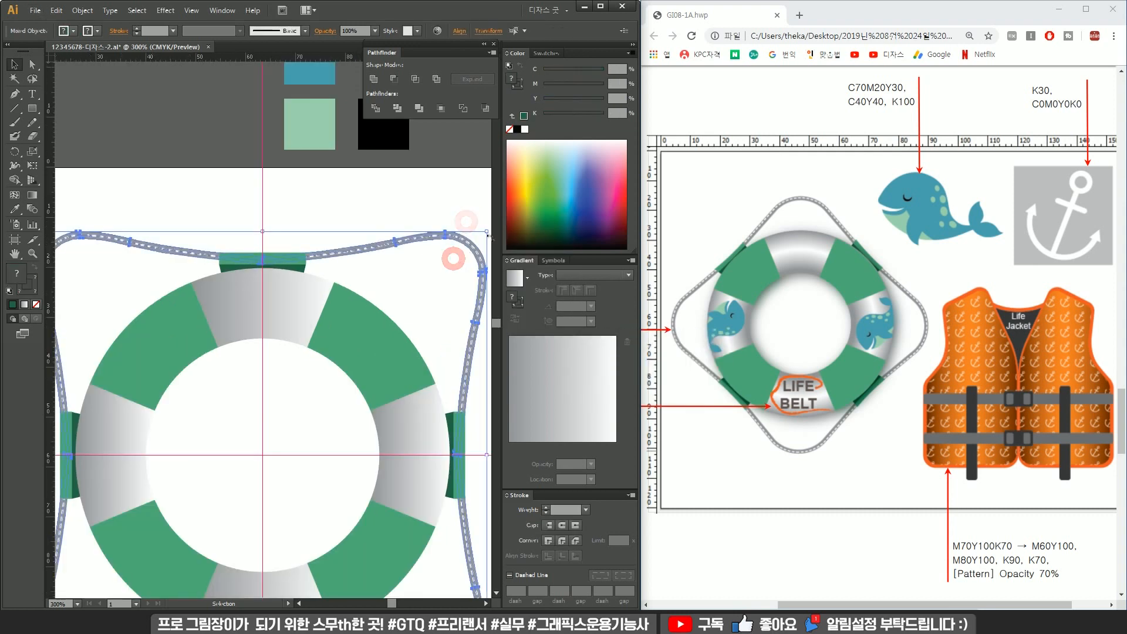
Rotate the whole life belt about 45° so the rope's corners point up, down, left and right.
drag(486, 232, 412, 264)
scroll(485, 234, up, 2)
click(388, 197)
scroll(389, 198, down, 4)
drag(458, 449, 201, 213)
drag(431, 214, 319, 193)
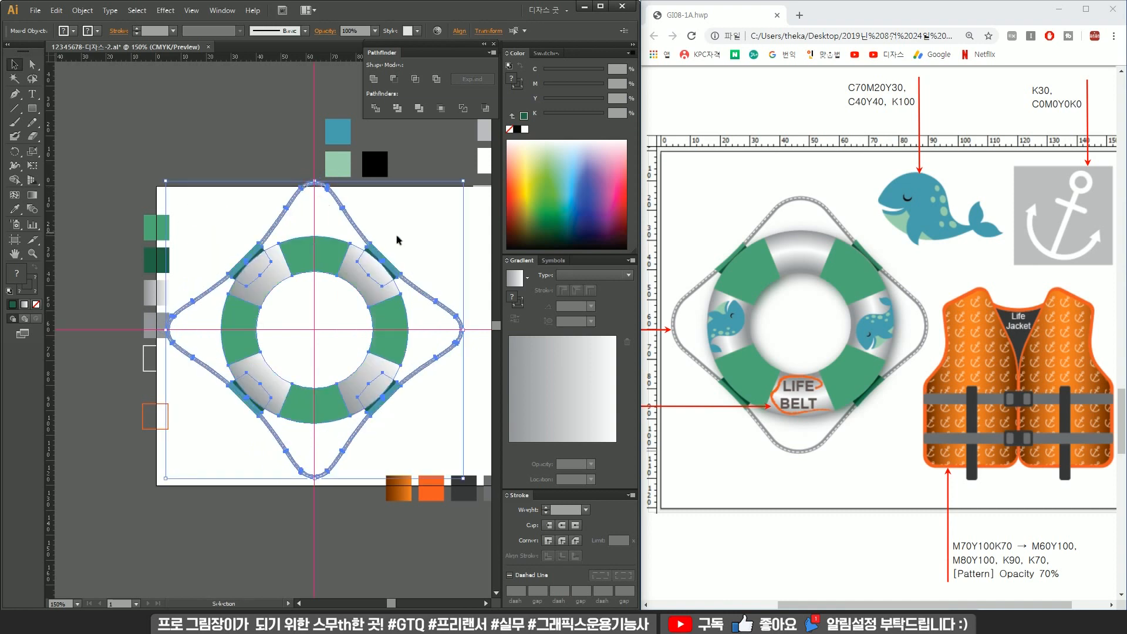
Use the Eyedropper to resample the gradient and green fills onto the ring group's segments.
click(438, 245)
click(266, 287)
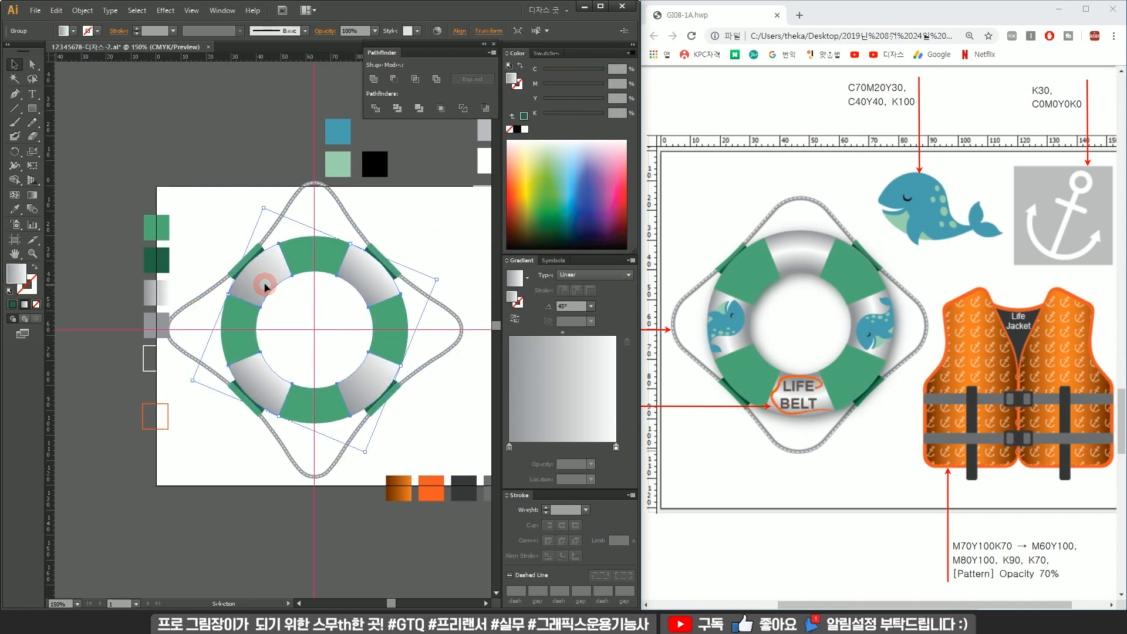
click(315, 266)
key(i)
click(366, 271)
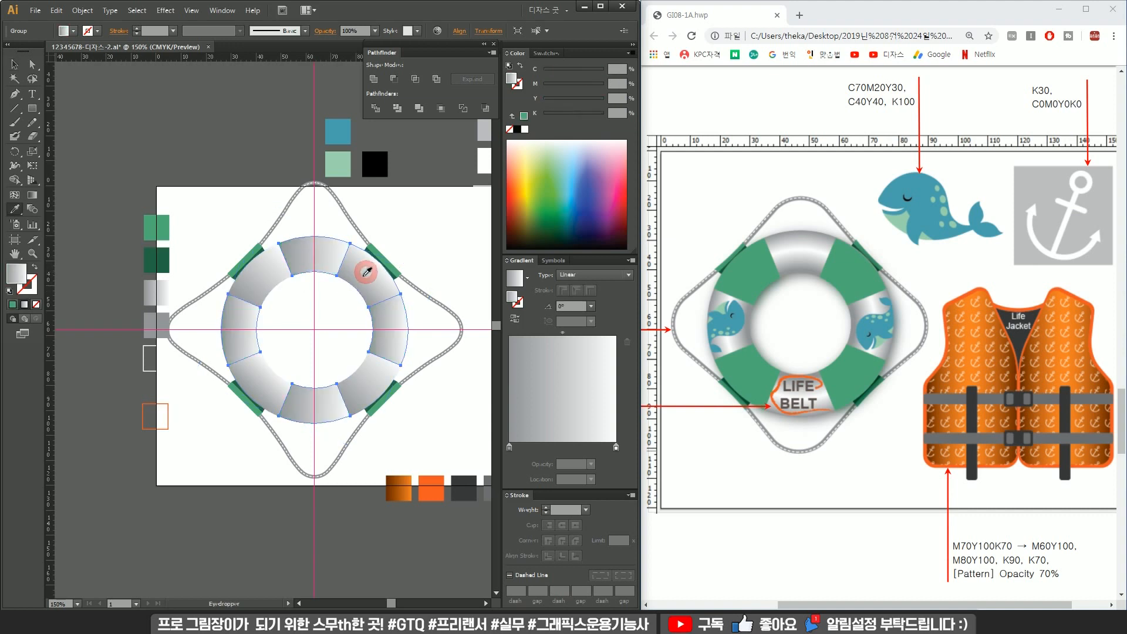
click(256, 269)
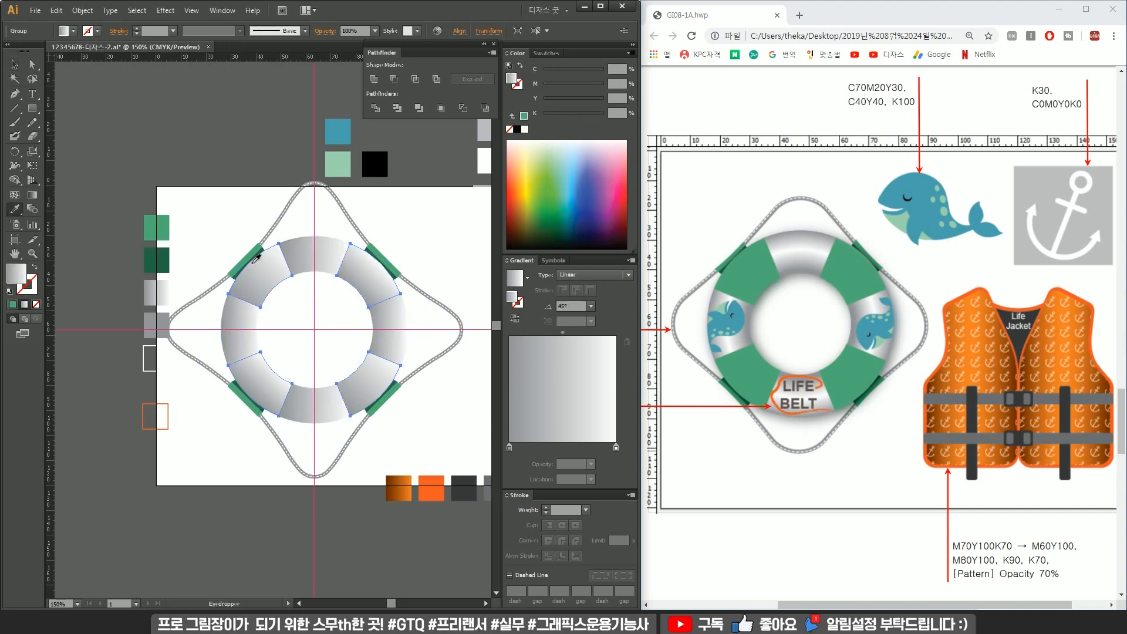
click(254, 262)
key(v)
click(220, 224)
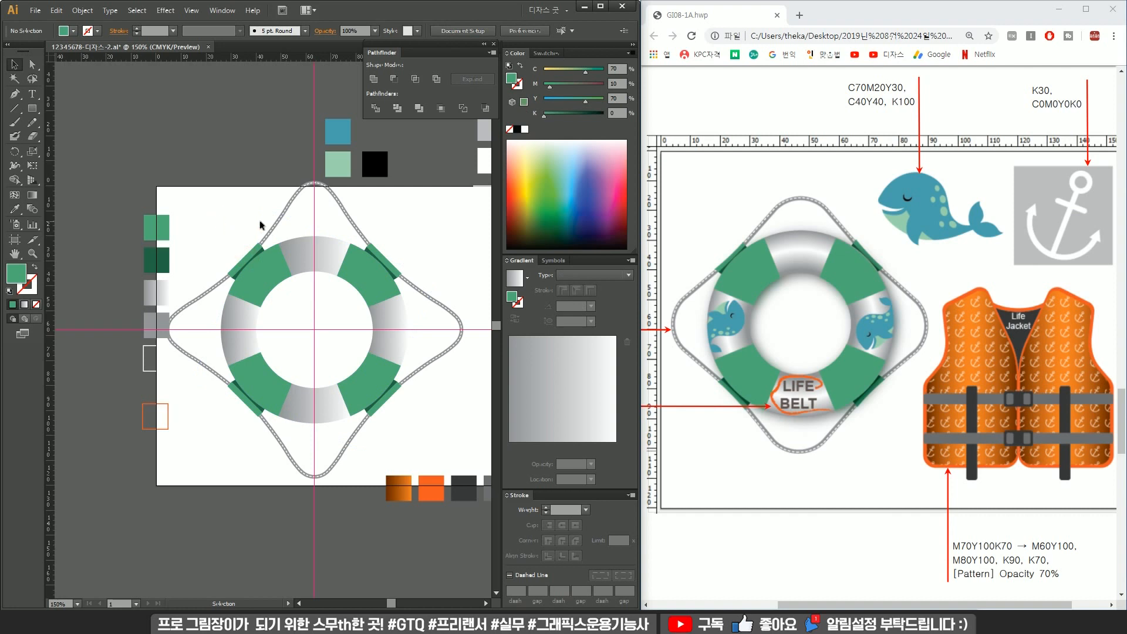
Scale the whole life belt down slightly from its centre.
drag(433, 246, 215, 409)
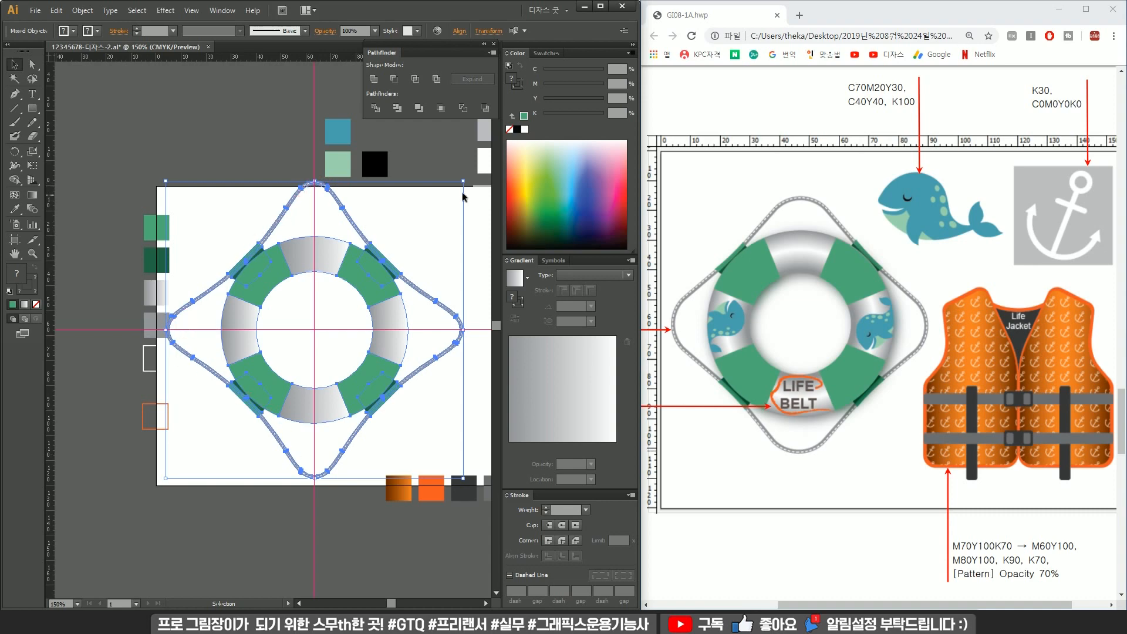
drag(463, 182, 443, 201)
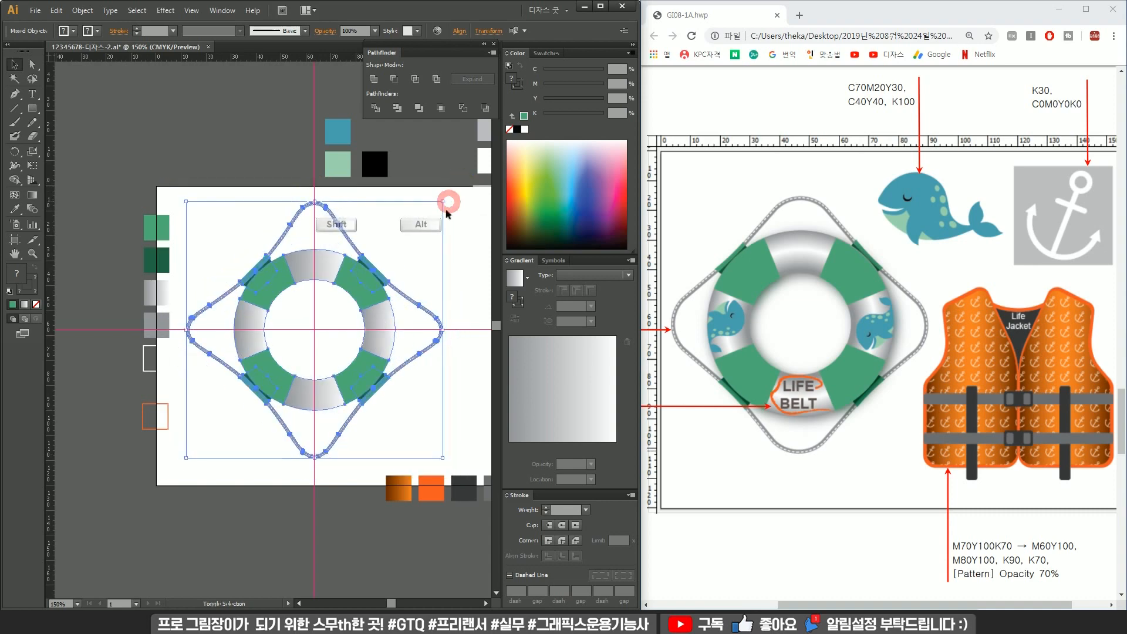
click(406, 250)
Scale the selected gray ring segments to 95% around the ring's centre.
scroll(349, 299, up, 2)
key(a)
drag(345, 300, 361, 275)
shift+click(227, 344)
shift+click(218, 421)
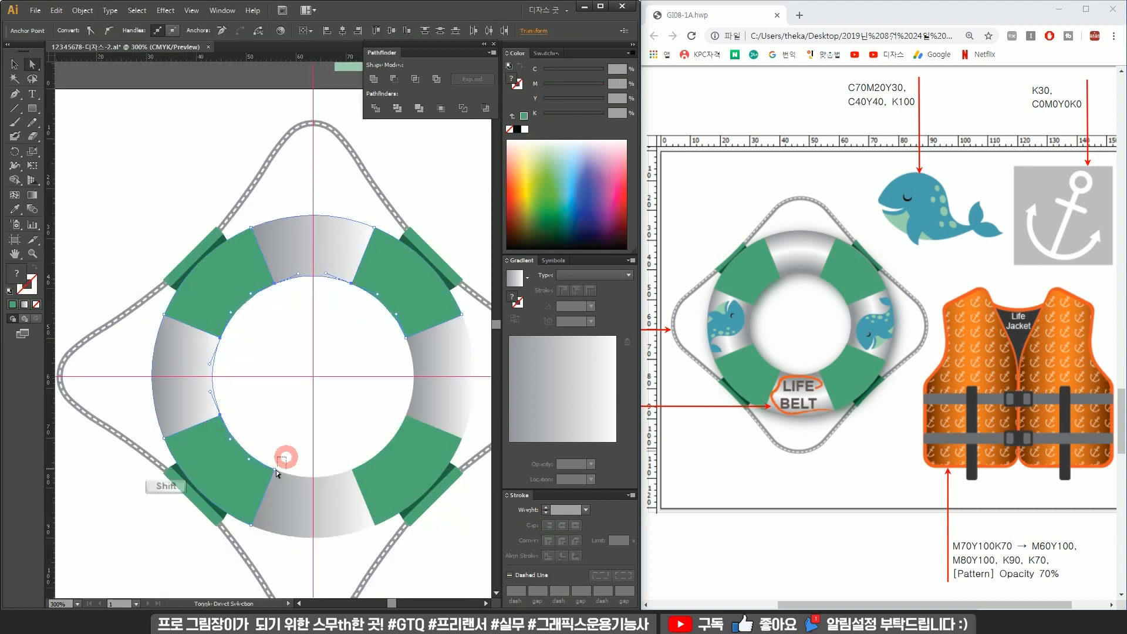
shift+click(354, 470)
shift+click(388, 404)
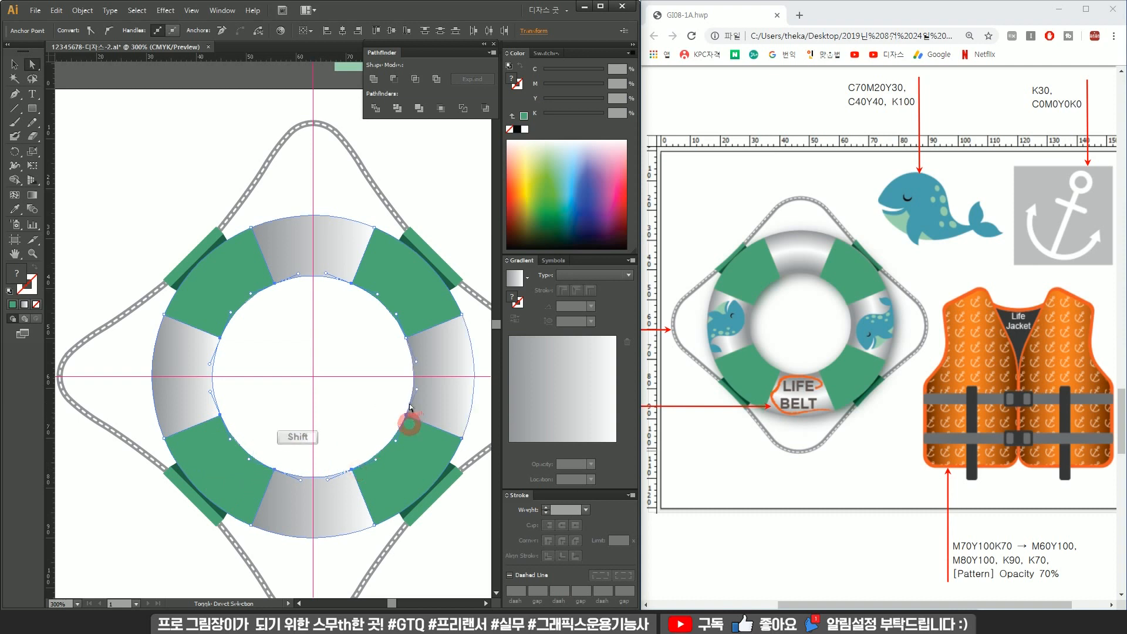
shift+click(413, 343)
key(s)
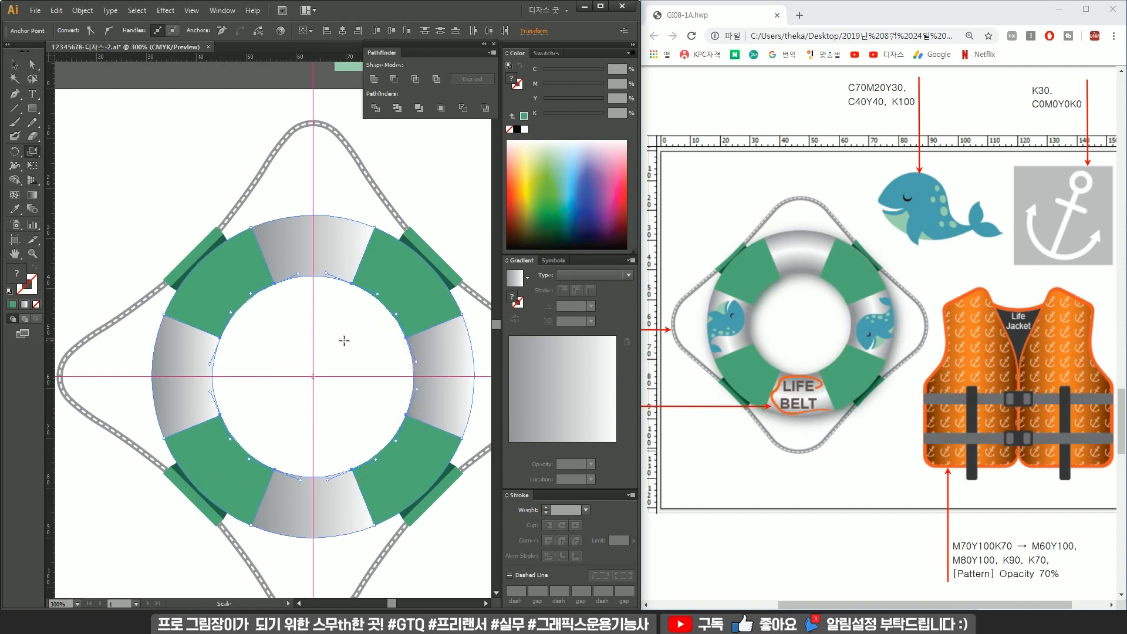
alt+click(313, 376)
drag(505, 140, 473, 81)
click(401, 256)
scroll(446, 118, down, 7)
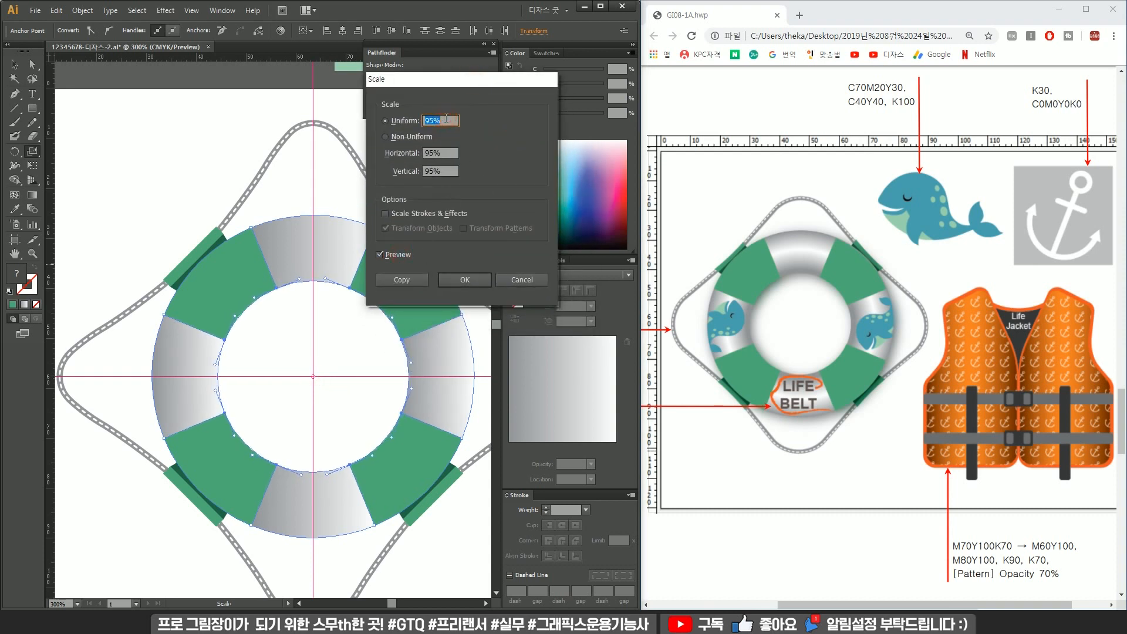
scroll(446, 118, up, 2)
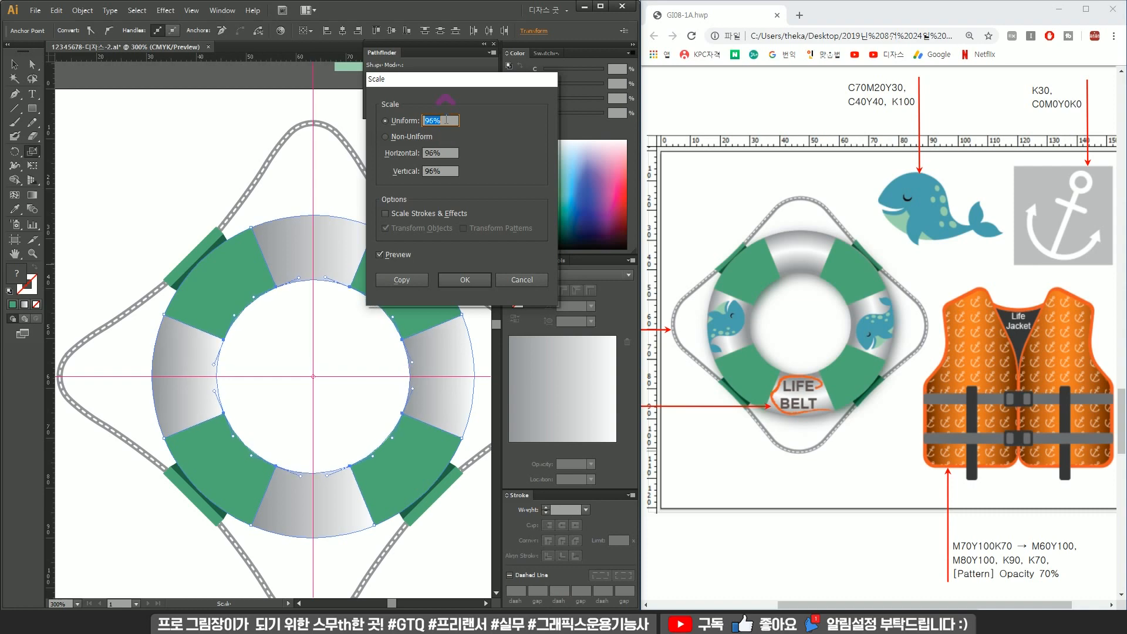
click(465, 280)
Adjust the top gray segment's gradient vertically with the Gradient tool inside the group.
key(v)
key(ctrl+minus)
click(340, 299)
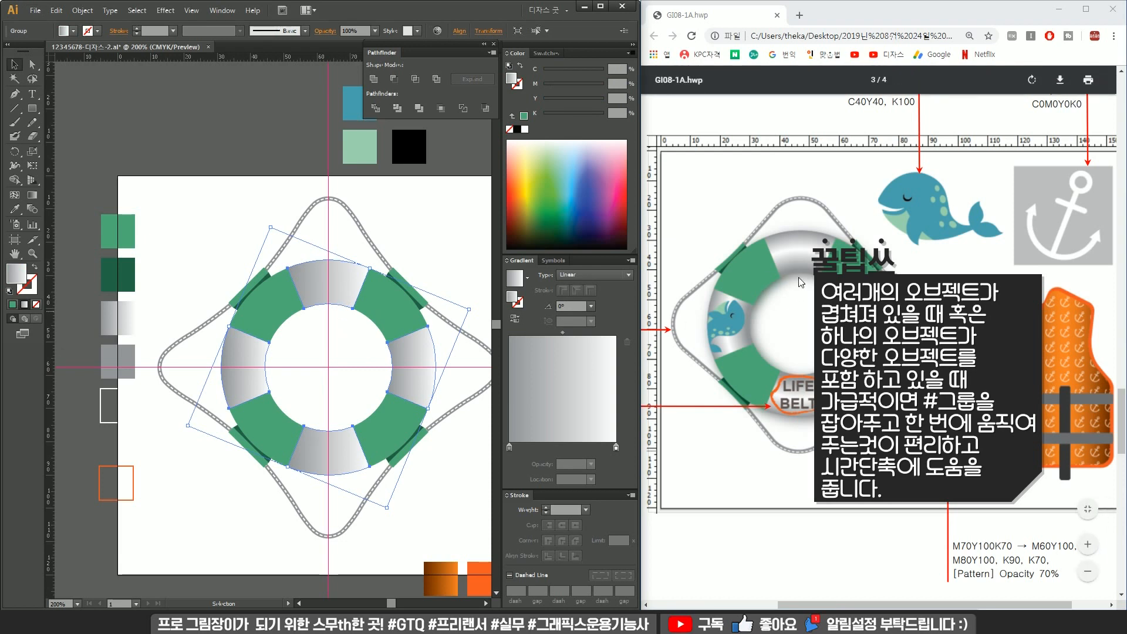
key(g)
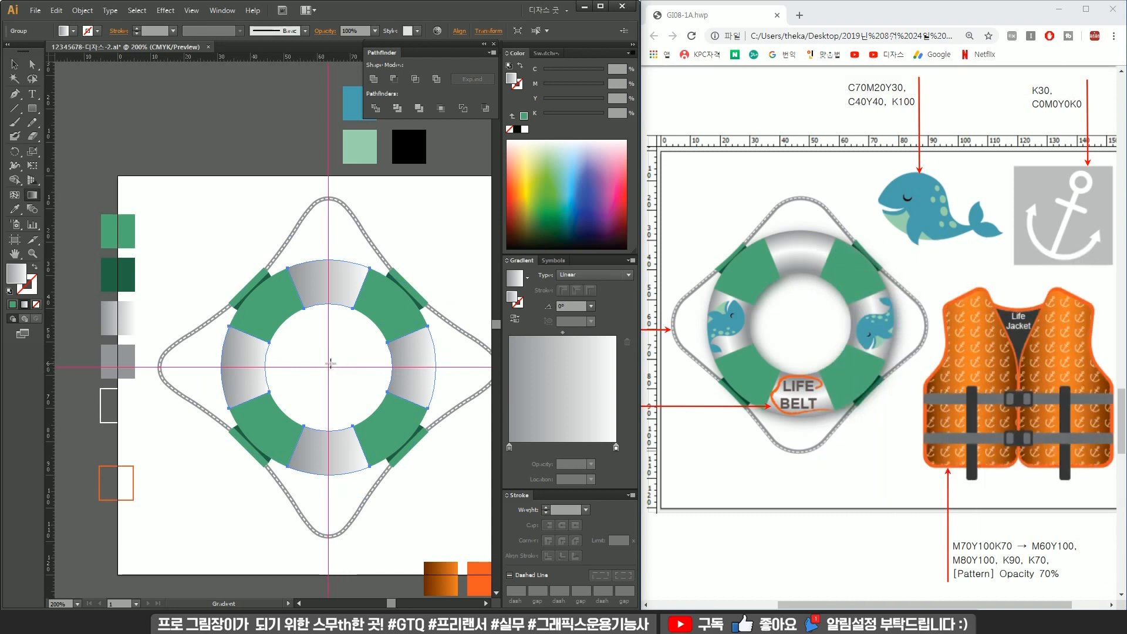
double_click(328, 277)
click(340, 287)
drag(329, 306, 329, 271)
key(v)
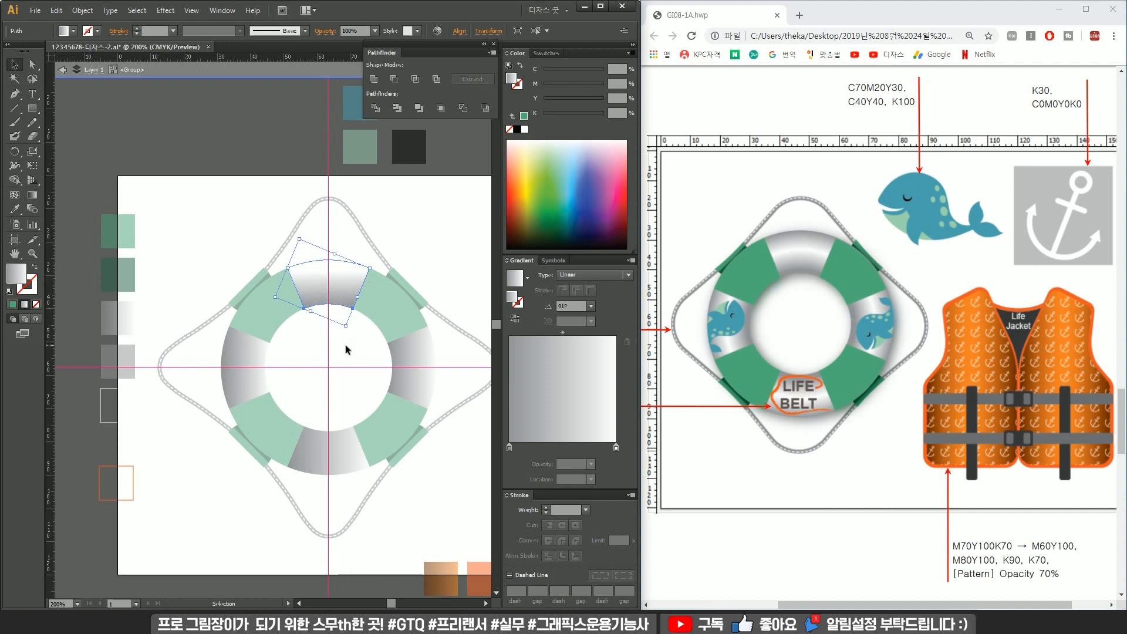
double_click(347, 322)
Set the ring group's gradient to Radial and drag it from the ring's centre out to its edge.
click(347, 300)
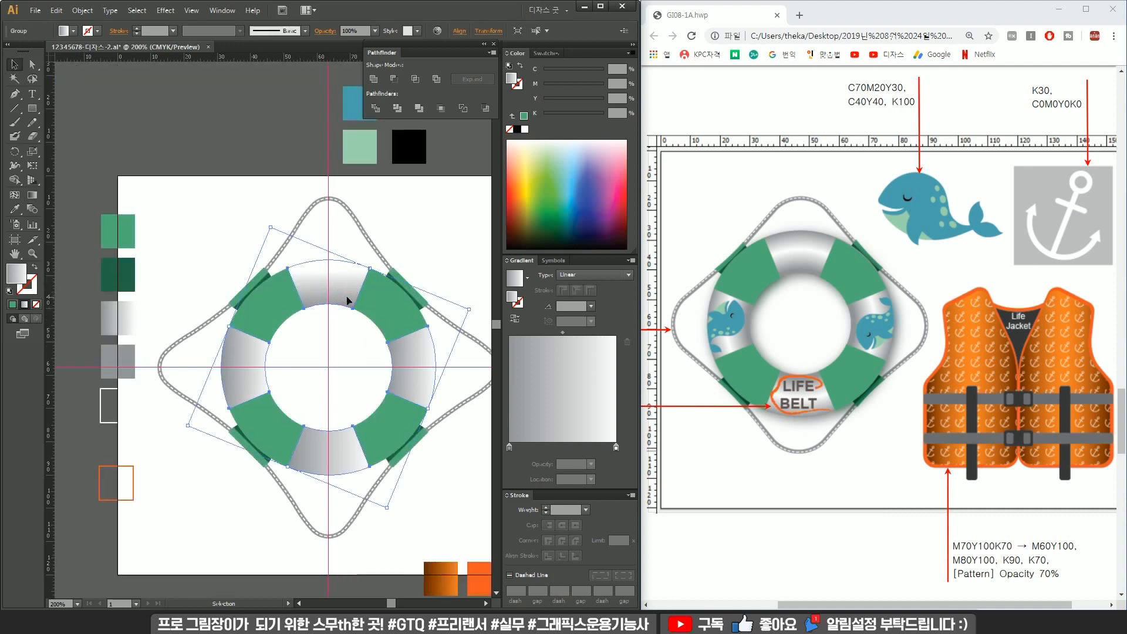
key(g)
drag(326, 367, 433, 365)
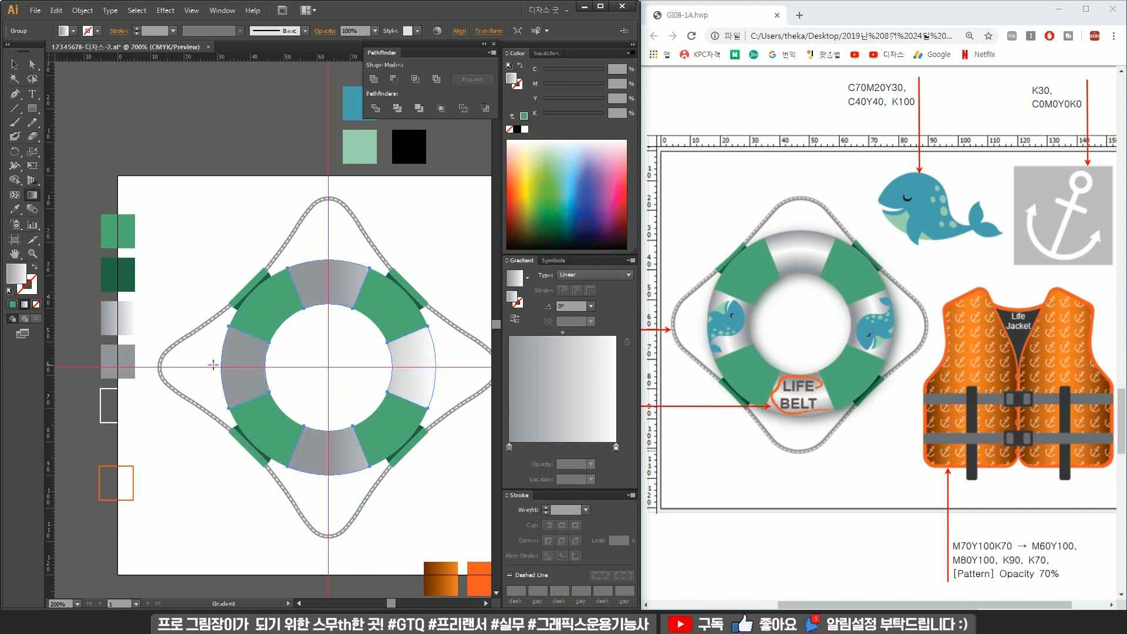
drag(211, 363, 429, 365)
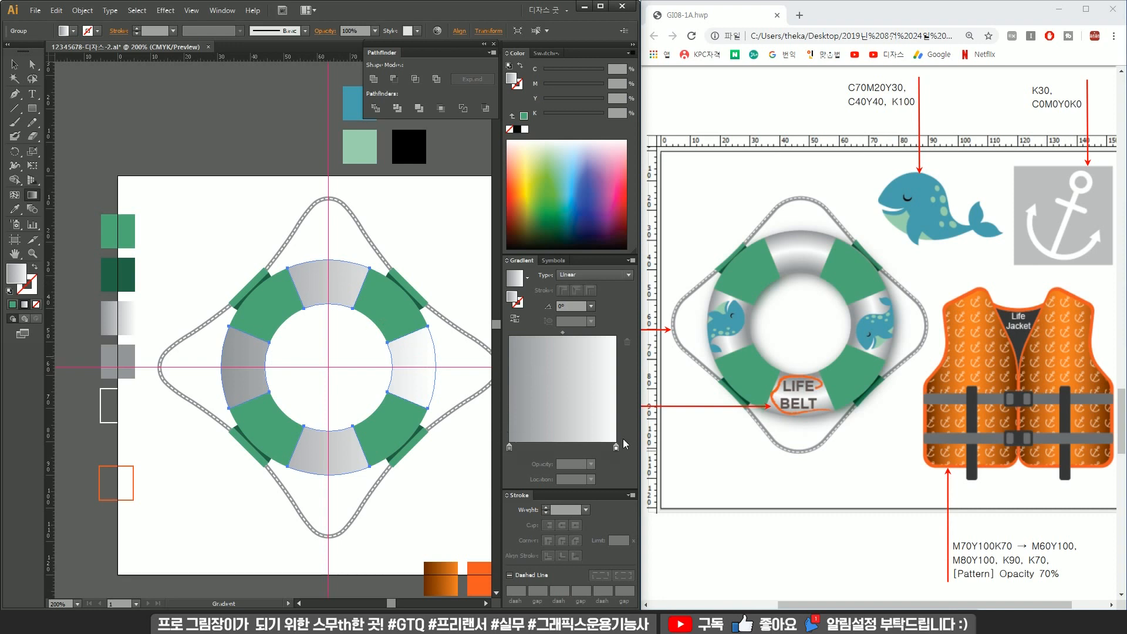
click(583, 278)
click(590, 299)
drag(322, 367, 435, 361)
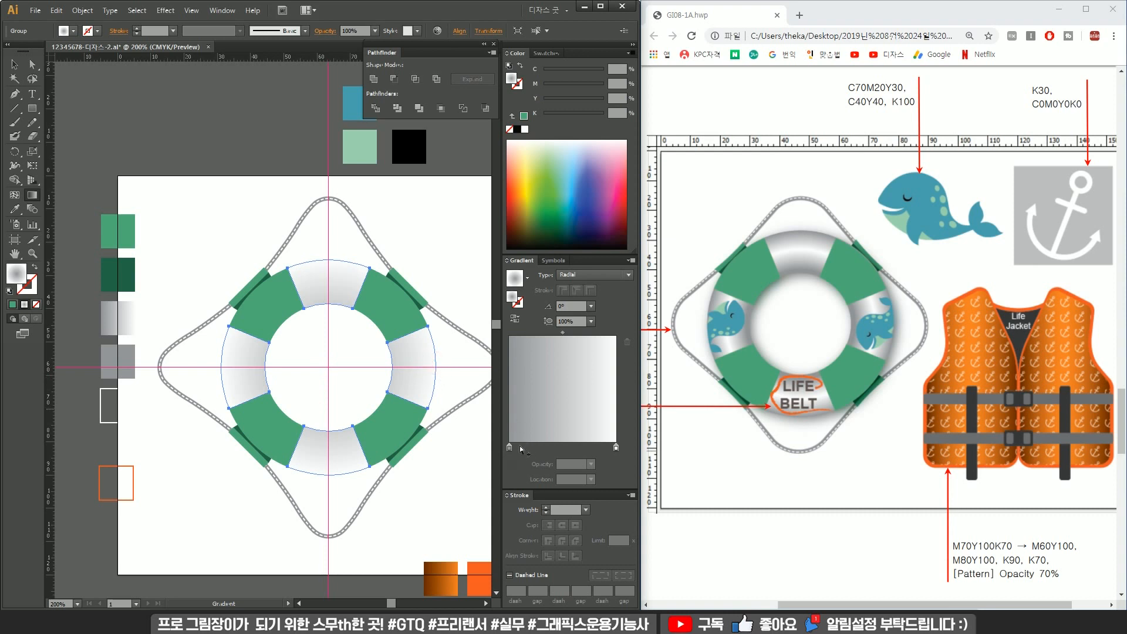
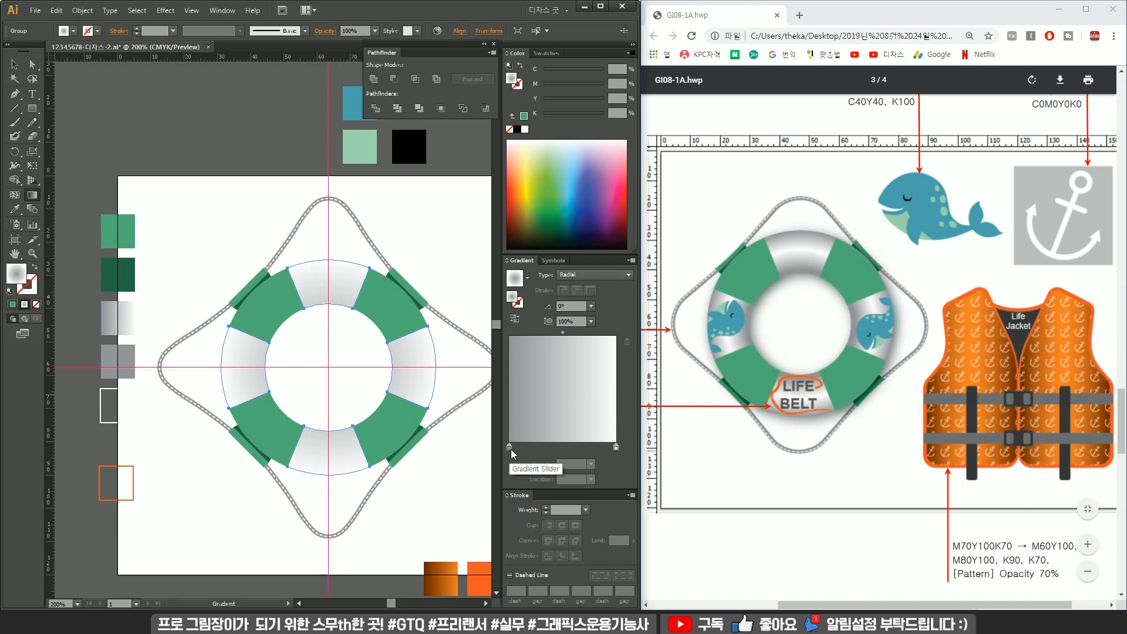
Edit the ring's radial gradient stops, duplicating a stop at about 76% location.
drag(510, 448, 616, 451)
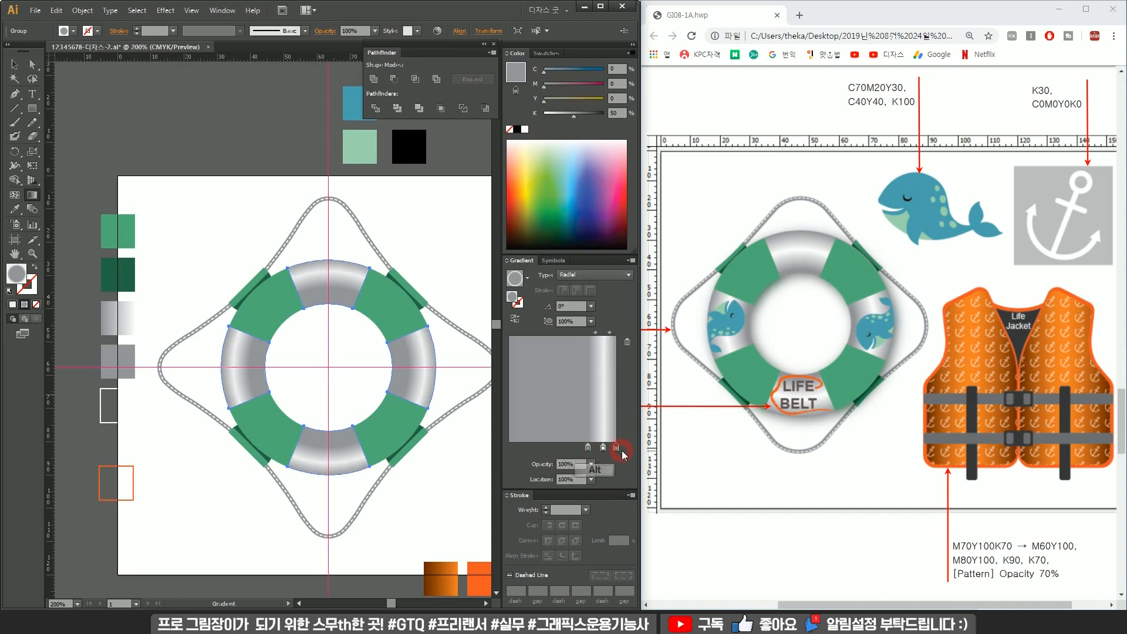
mouse_move(588, 449)
mouse_down()
mouse_move(574, 452)
mouse_move(595, 452)
mouse_up()
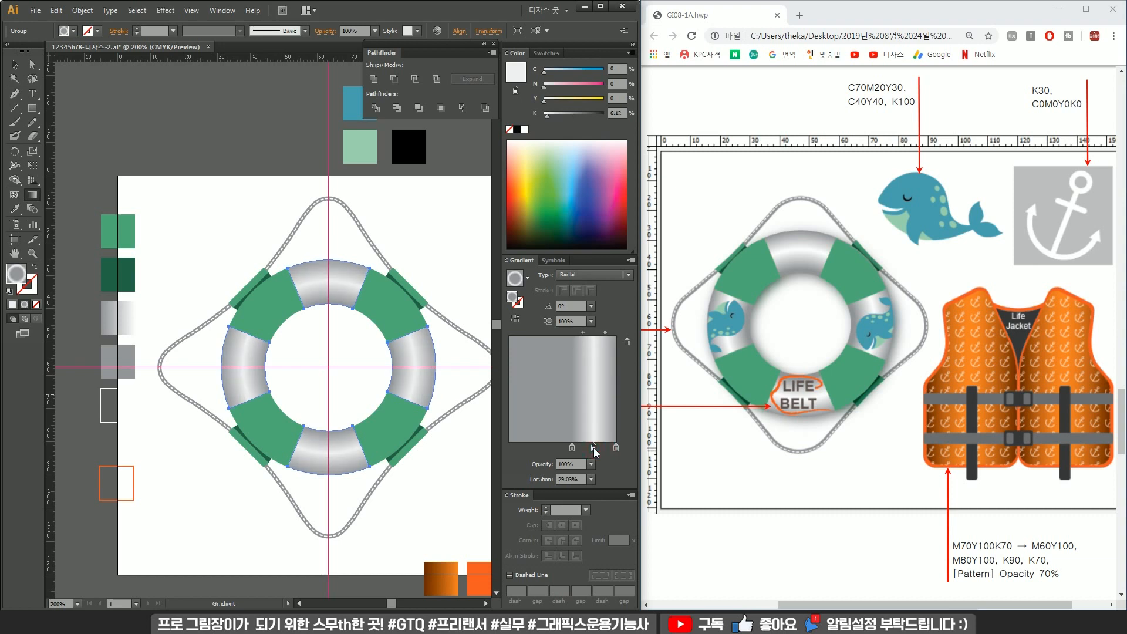
key(v)
click(364, 353)
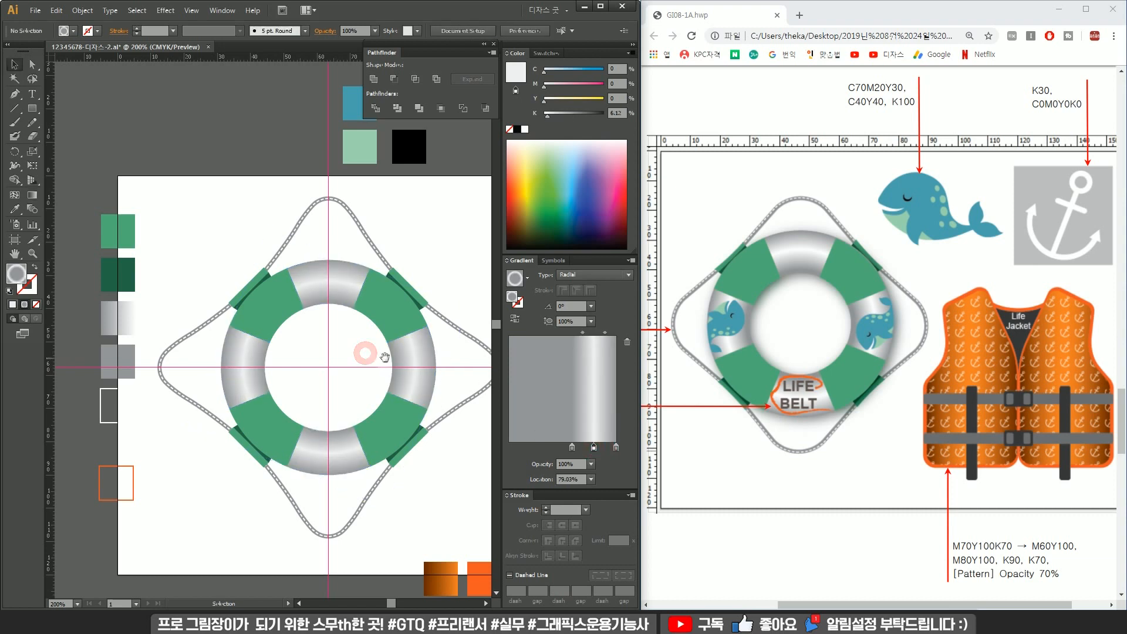
Draw a circle beside the artboard filled with the ring's radial gradient.
drag(380, 355, 149, 293)
click(33, 108)
click(100, 136)
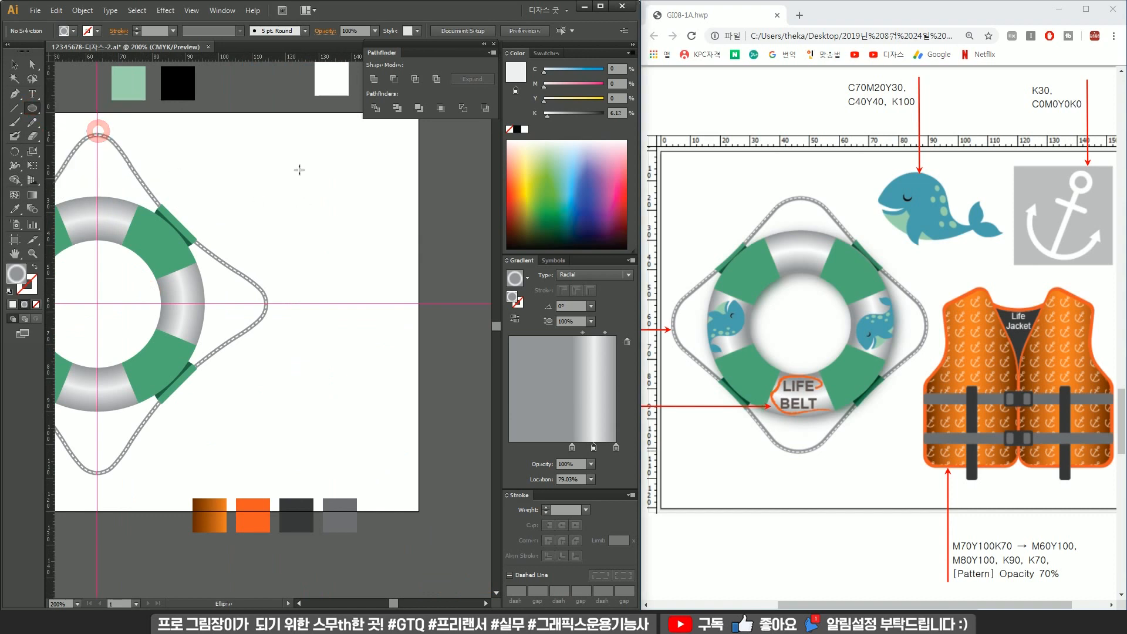
drag(299, 168, 448, 319)
drag(440, 273, 415, 282)
key(v)
scroll(258, 228, down, 1)
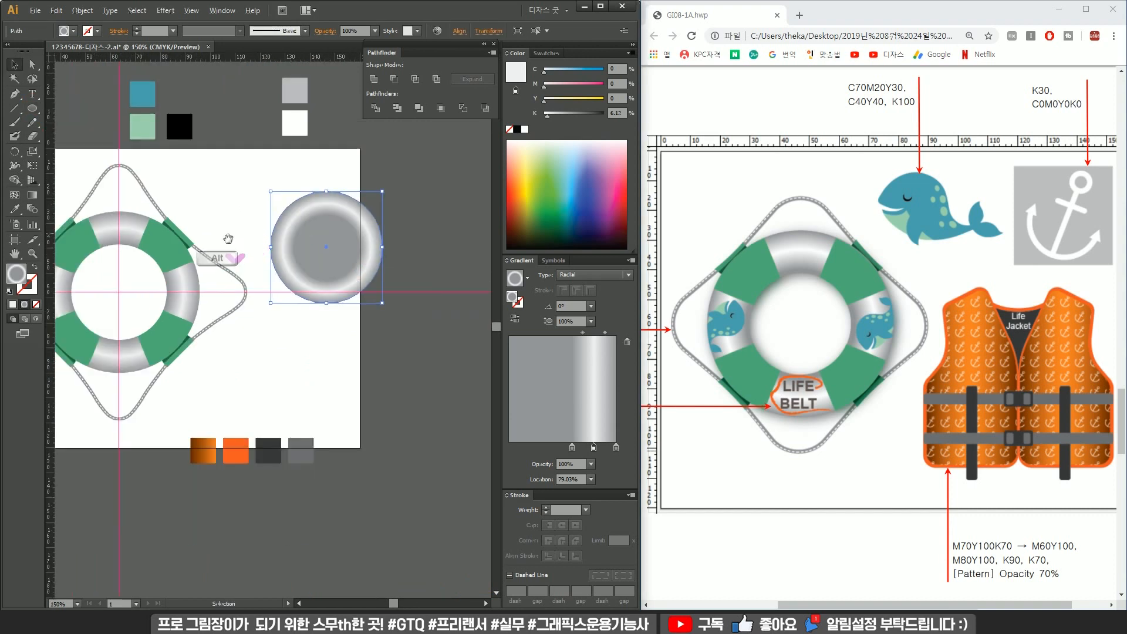
drag(226, 238, 299, 252)
click(250, 296)
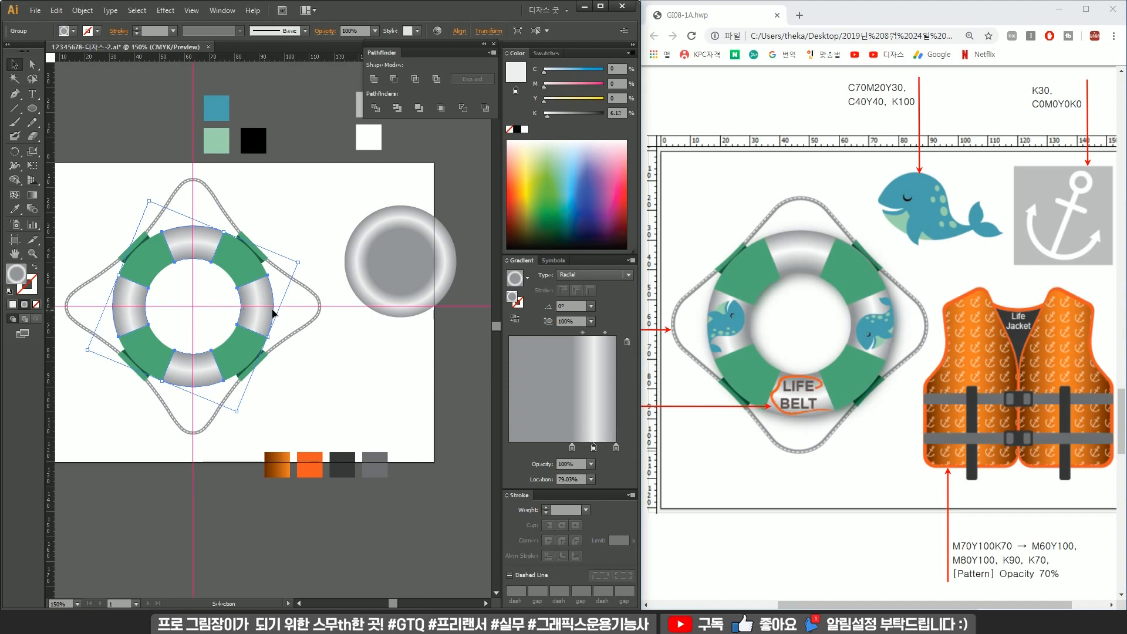
click(290, 232)
drag(164, 333, 257, 330)
key(a)
drag(320, 170, 217, 191)
click(347, 183)
drag(367, 228, 326, 210)
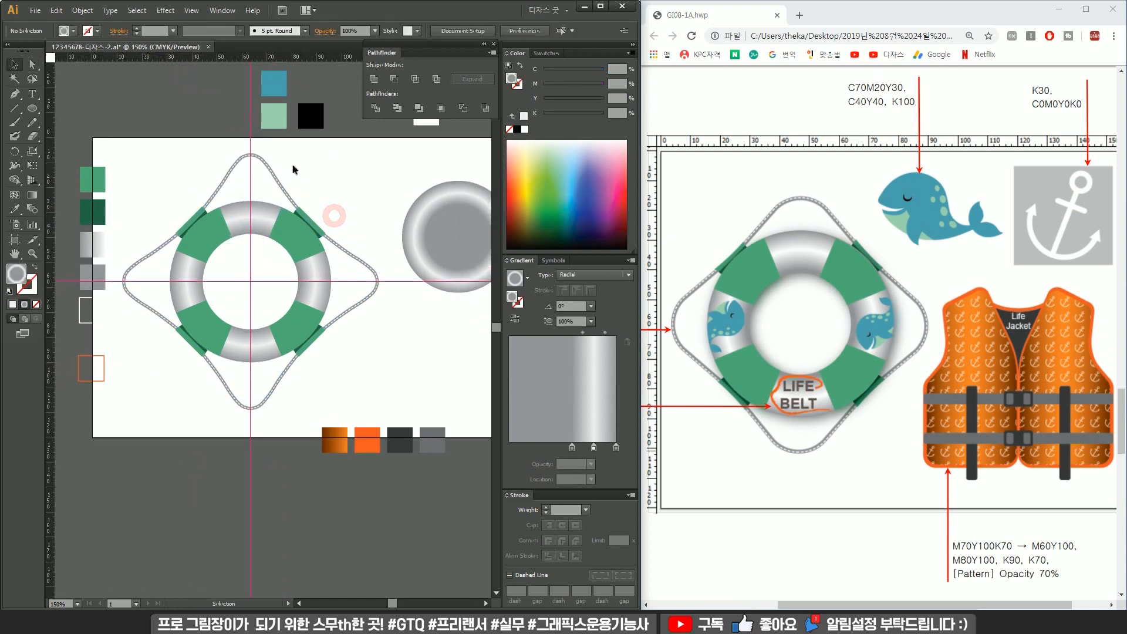
Select all parts of the life belt, including the rope, and group them.
key(v)
click(271, 179)
drag(367, 176, 151, 385)
click(314, 274)
drag(314, 275, 307, 274)
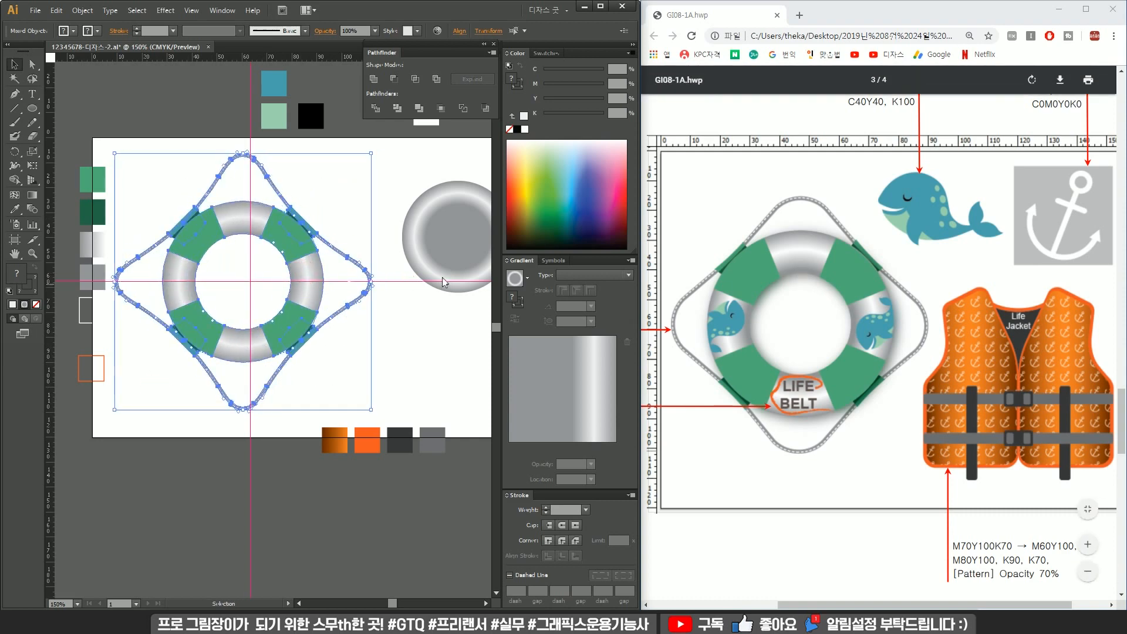
click(247, 221)
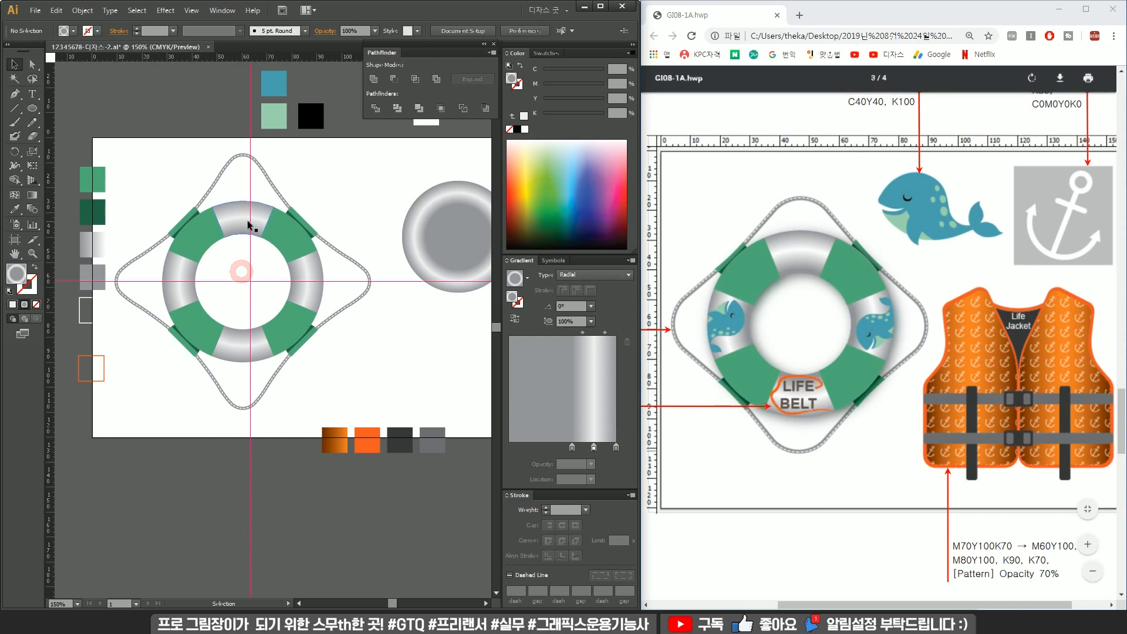
key(ctrl+g)
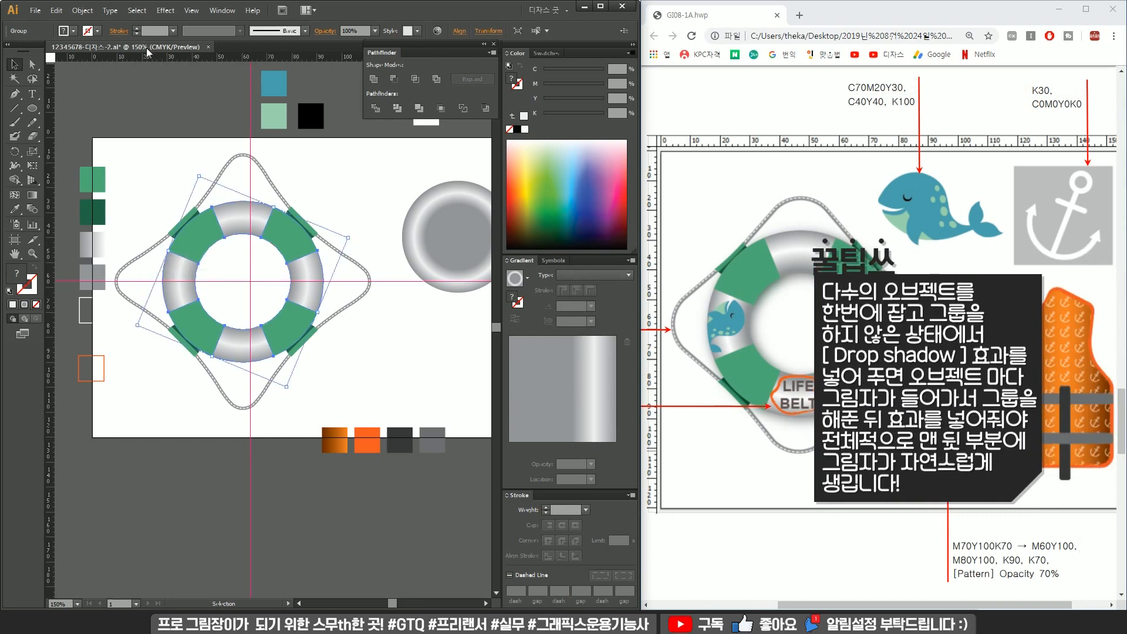
Apply a Stylize Drop Shadow effect to the grouped life belt.
click(172, 12)
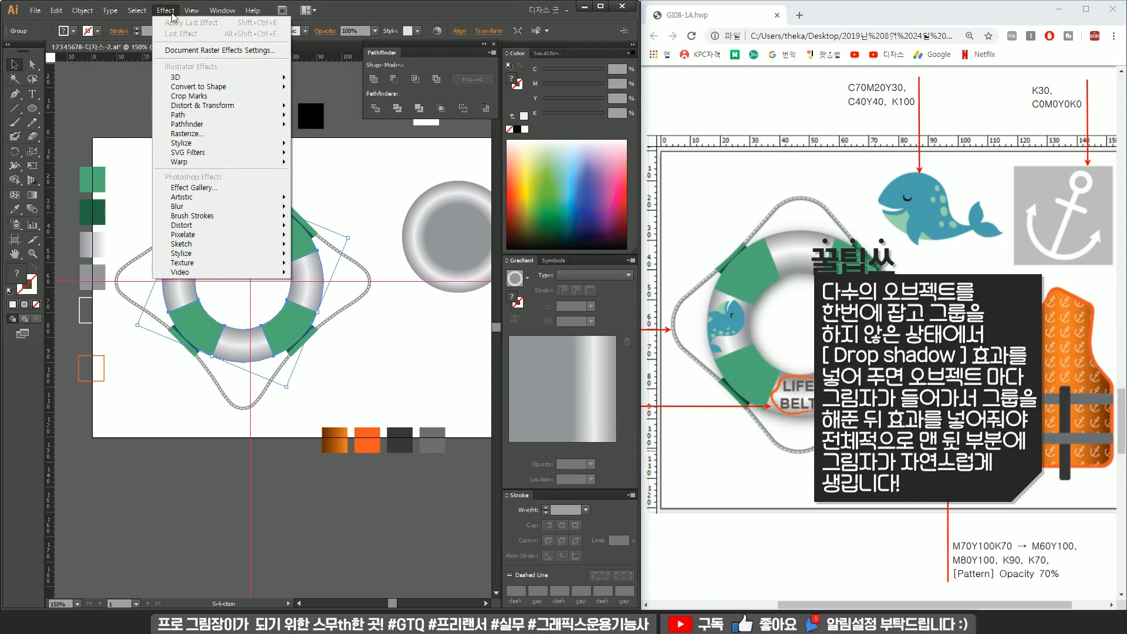
mouse_move(258, 143)
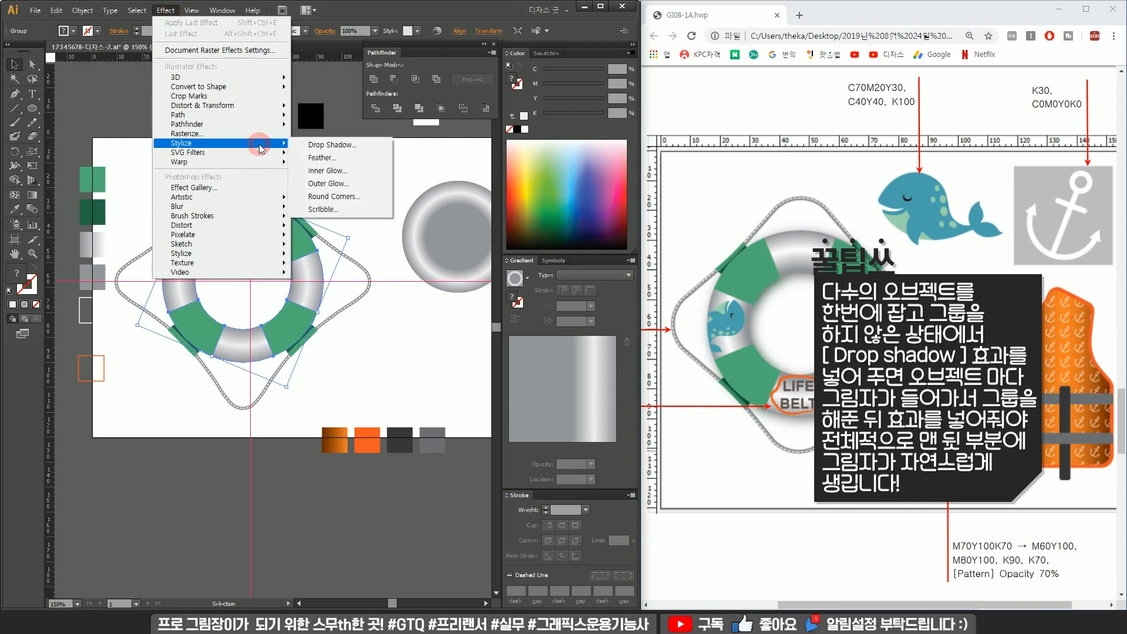
click(331, 145)
click(421, 269)
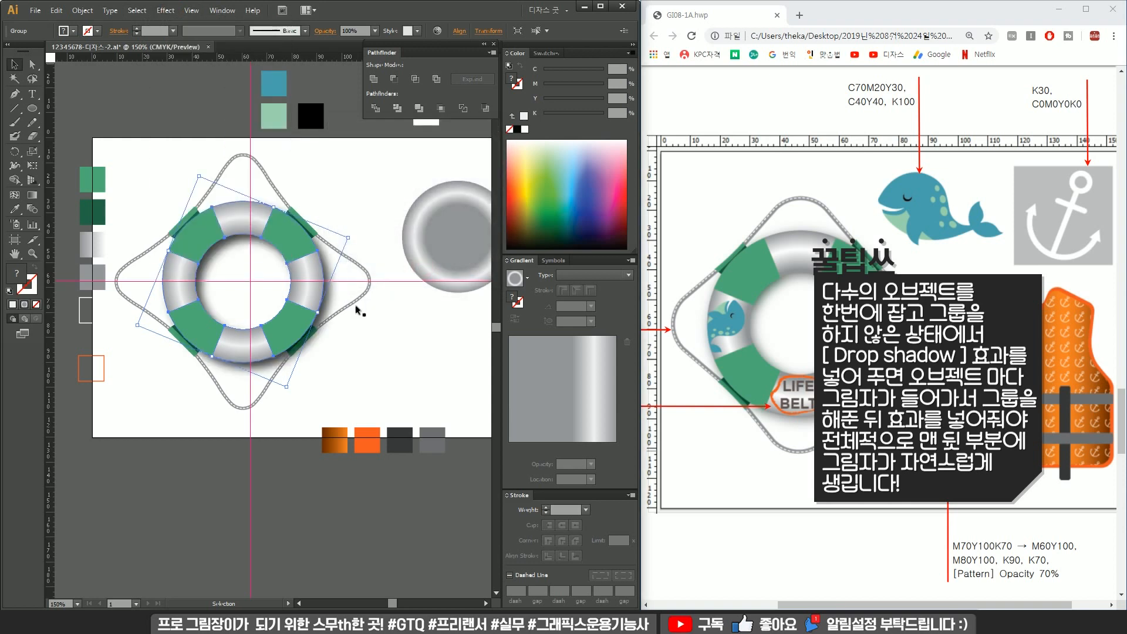
click(384, 338)
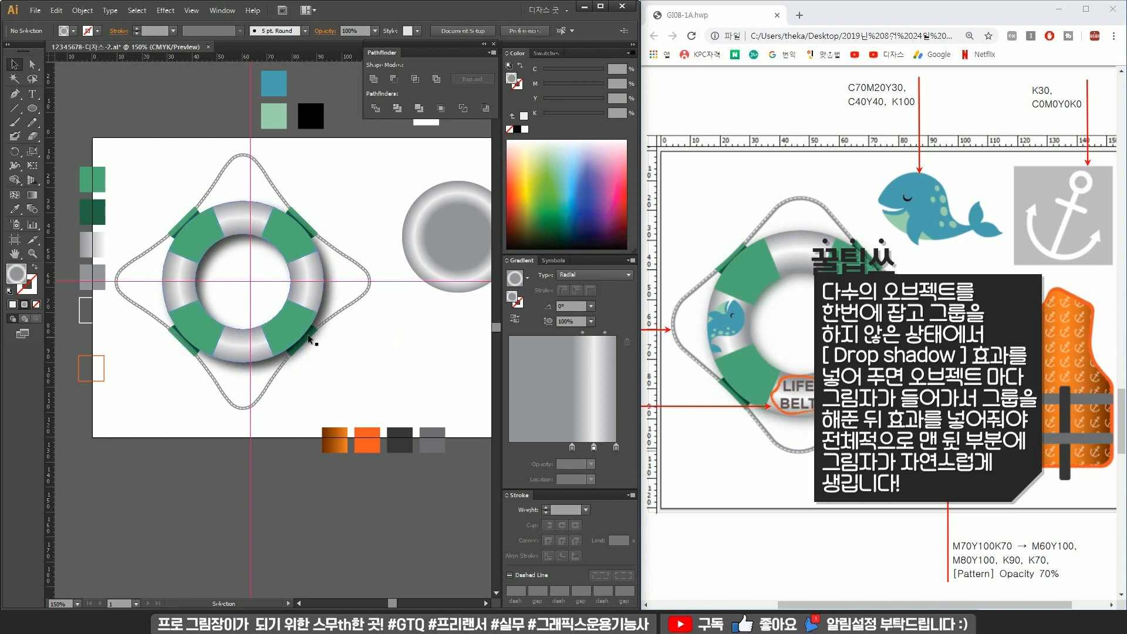
Delete the gradient circle beside the artboard.
drag(381, 320, 278, 318)
click(359, 205)
key(Delete)
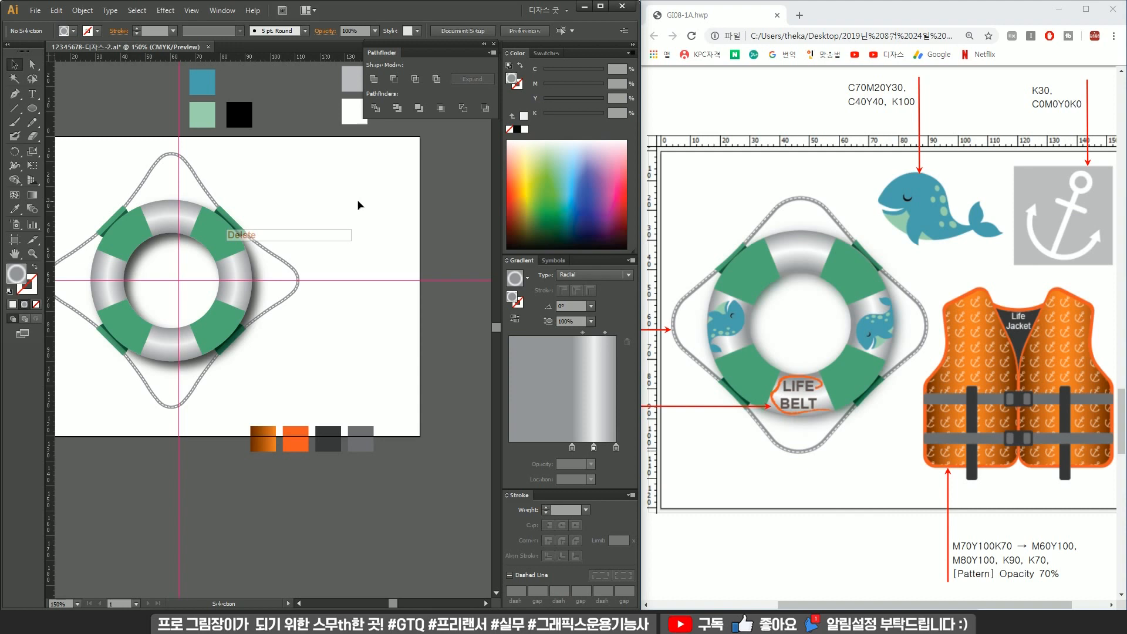
Draw a small circle for the anchor ring with no fill and a green stroke.
drag(299, 232, 249, 254)
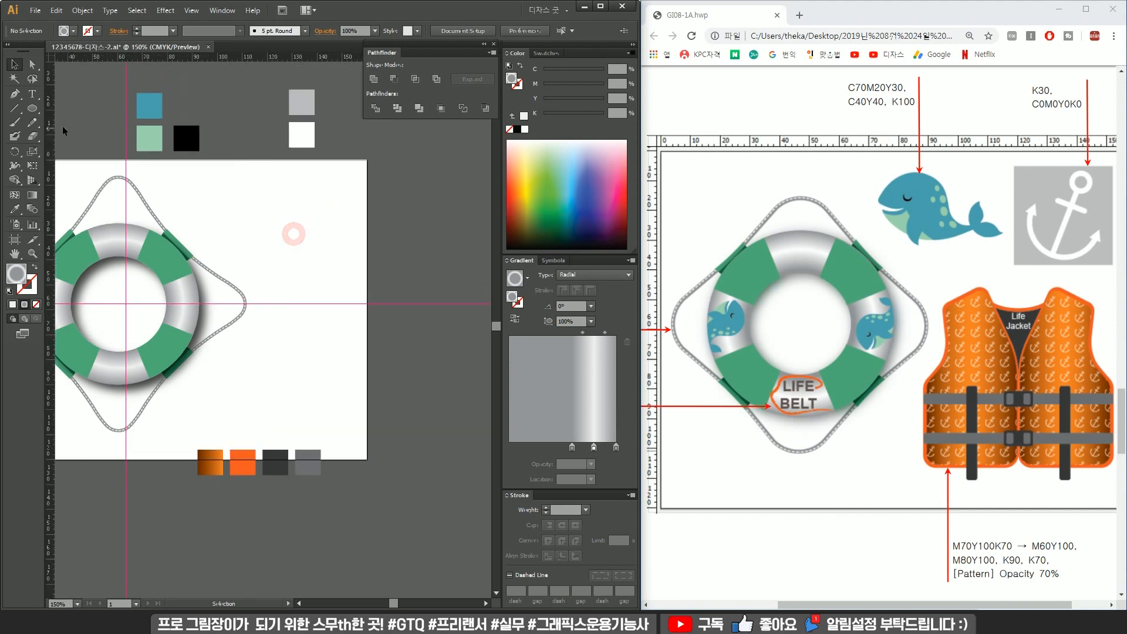
click(34, 111)
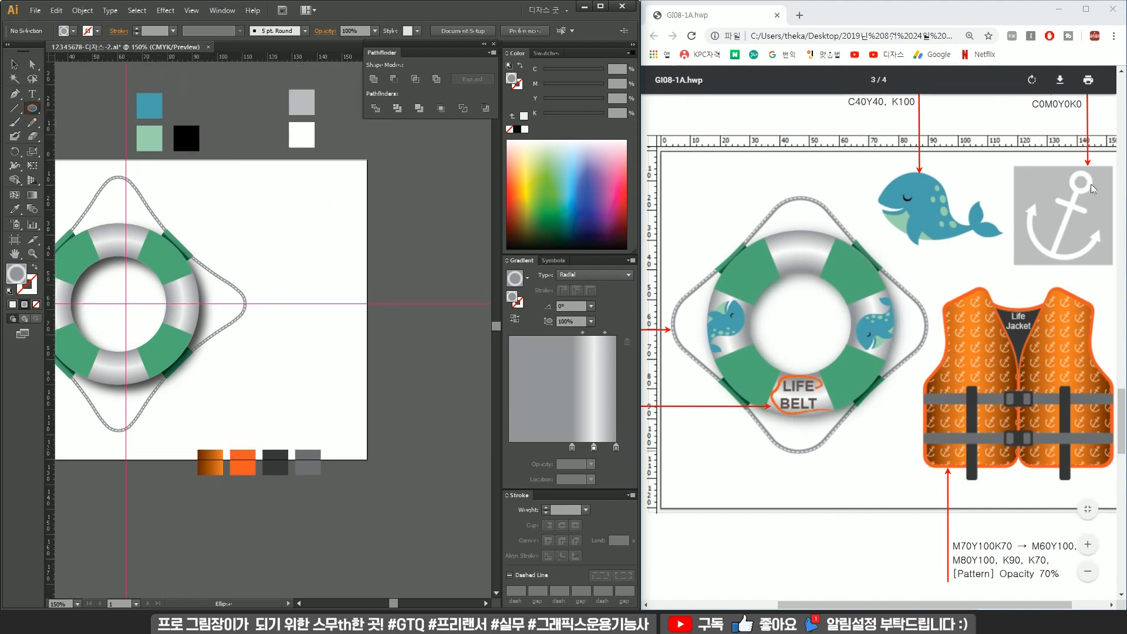
drag(314, 175, 348, 209)
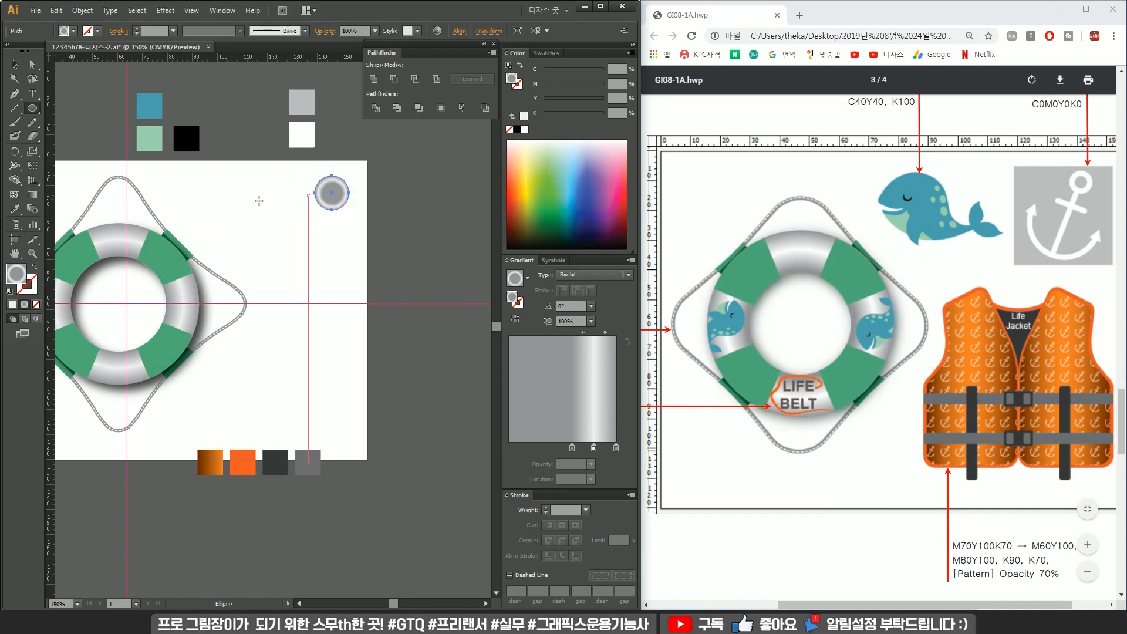
click(35, 267)
click(28, 286)
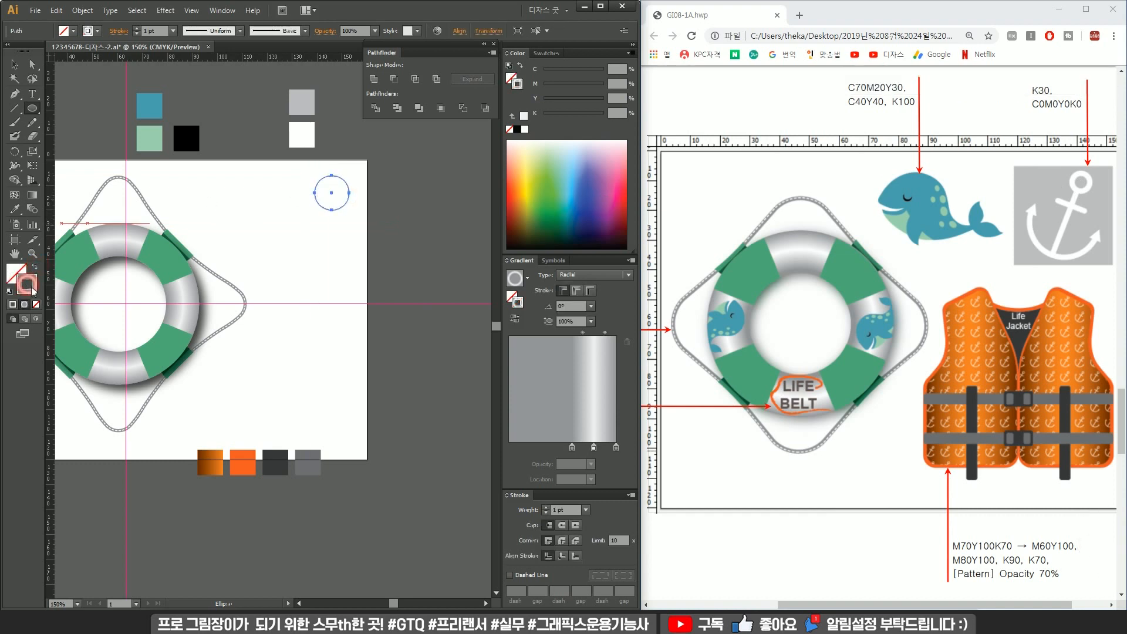
click(545, 179)
scroll(344, 170, up, 2)
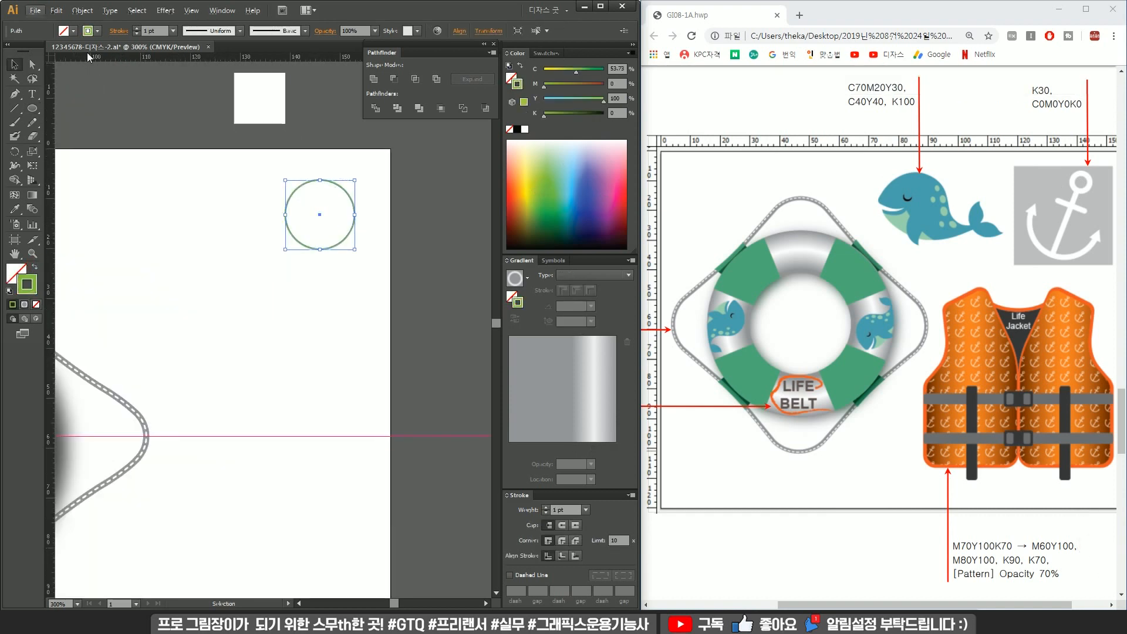
Set the anchor ring's stroke weight to 8 pt.
click(138, 29)
click(137, 28)
click(137, 28)
click(138, 28)
click(137, 28)
click(138, 29)
click(137, 28)
drag(355, 251, 336, 232)
click(364, 244)
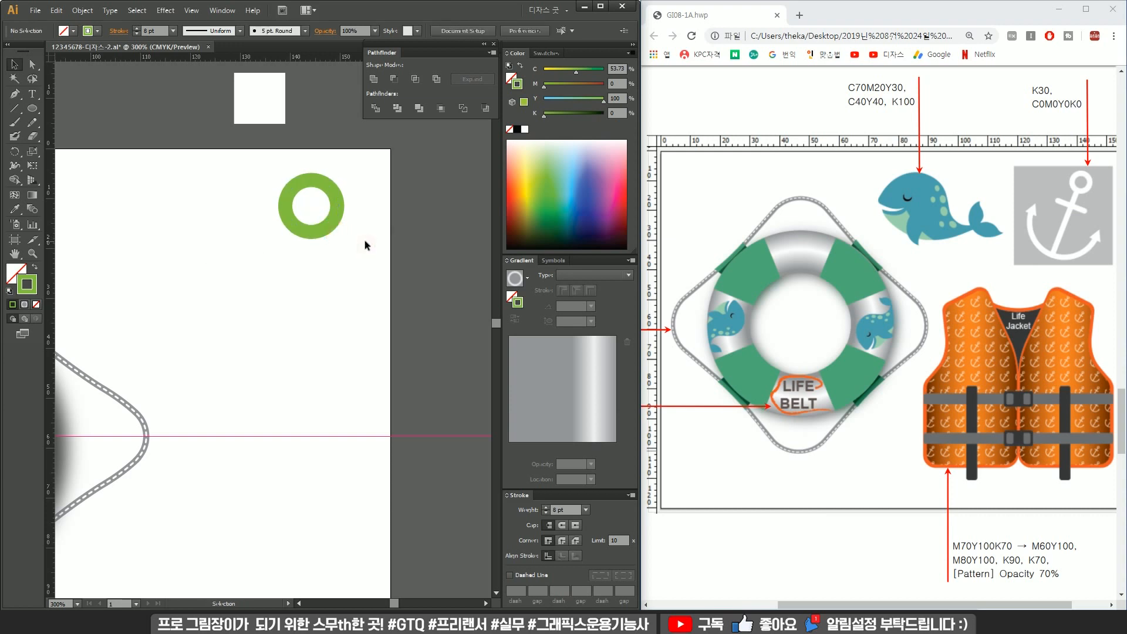
Draw the anchor's vertical shank below the ring and a horizontal crossbar with the Pen tool.
click(311, 232)
shift+click(311, 378)
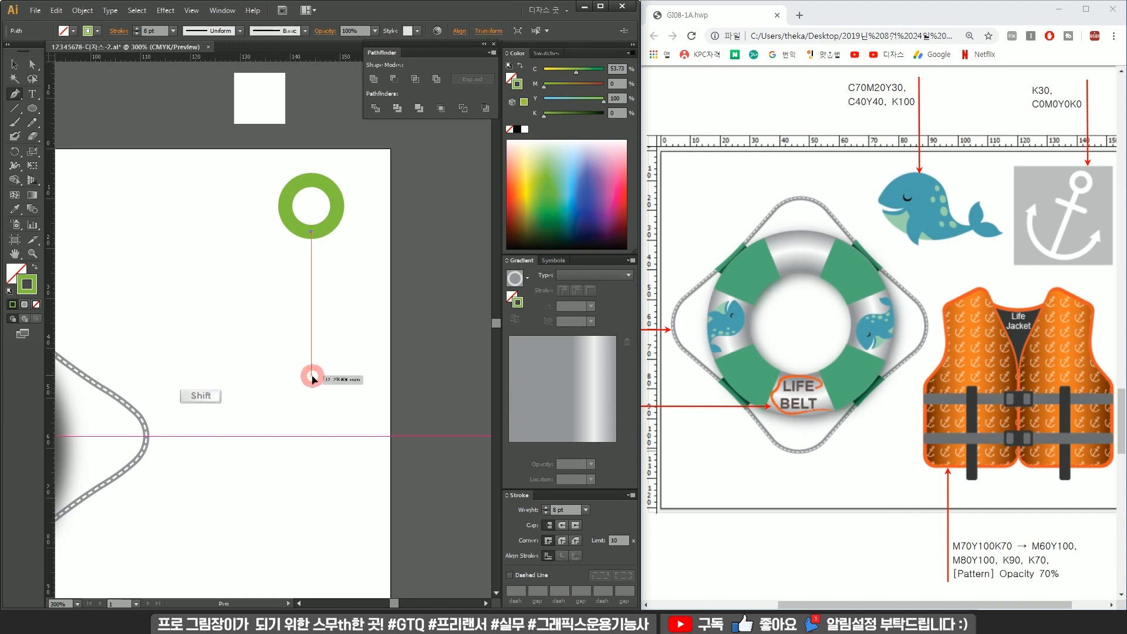
ctrl+click(382, 290)
click(269, 271)
shift+click(359, 271)
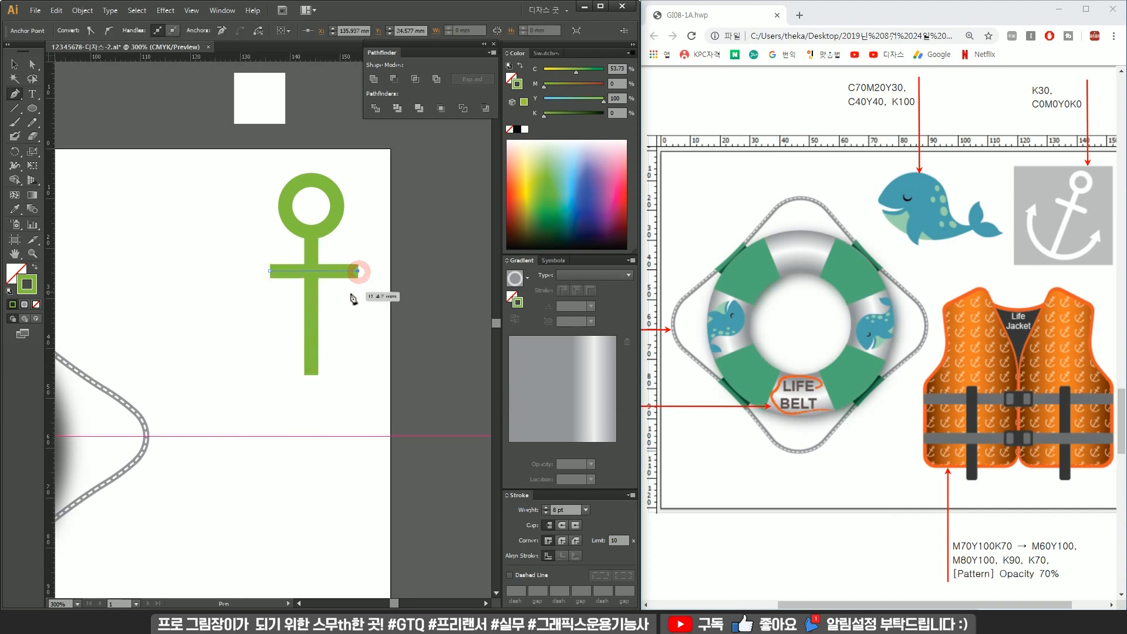
ctrl+click(377, 252)
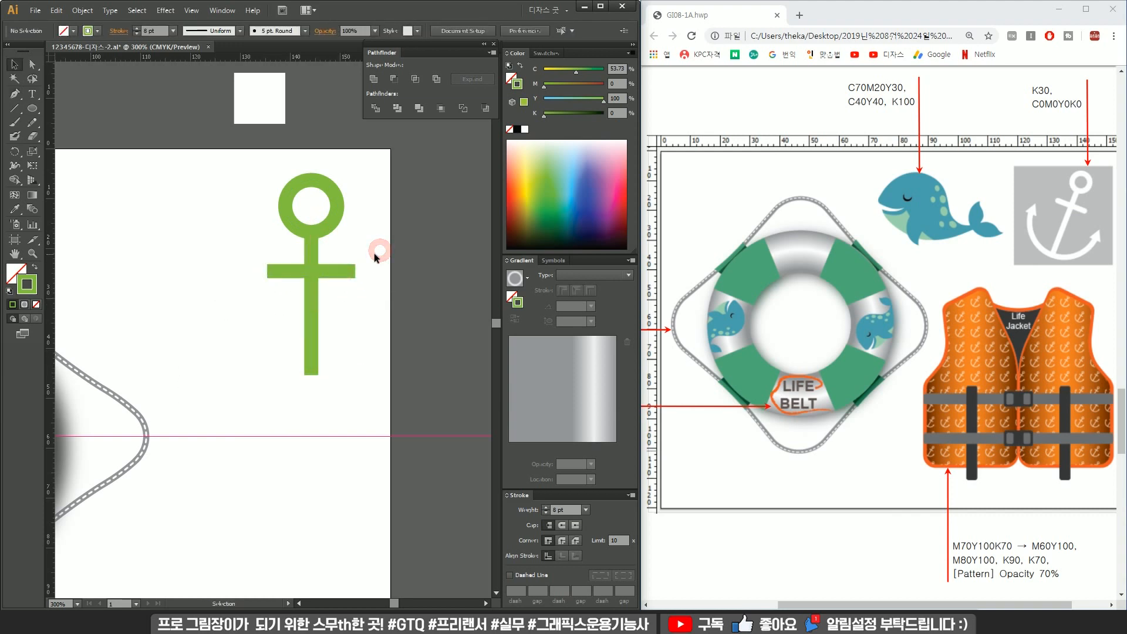
Select the anchor's ring, shank and crossbar and give their strokes round caps.
drag(364, 244, 333, 289)
drag(387, 230, 287, 342)
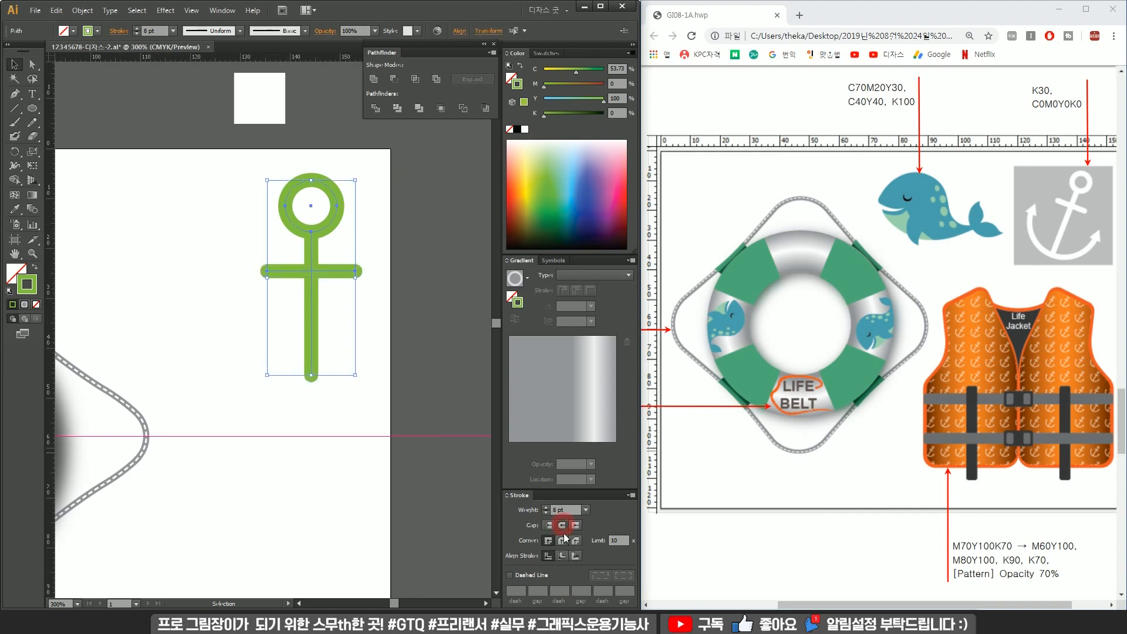
click(418, 372)
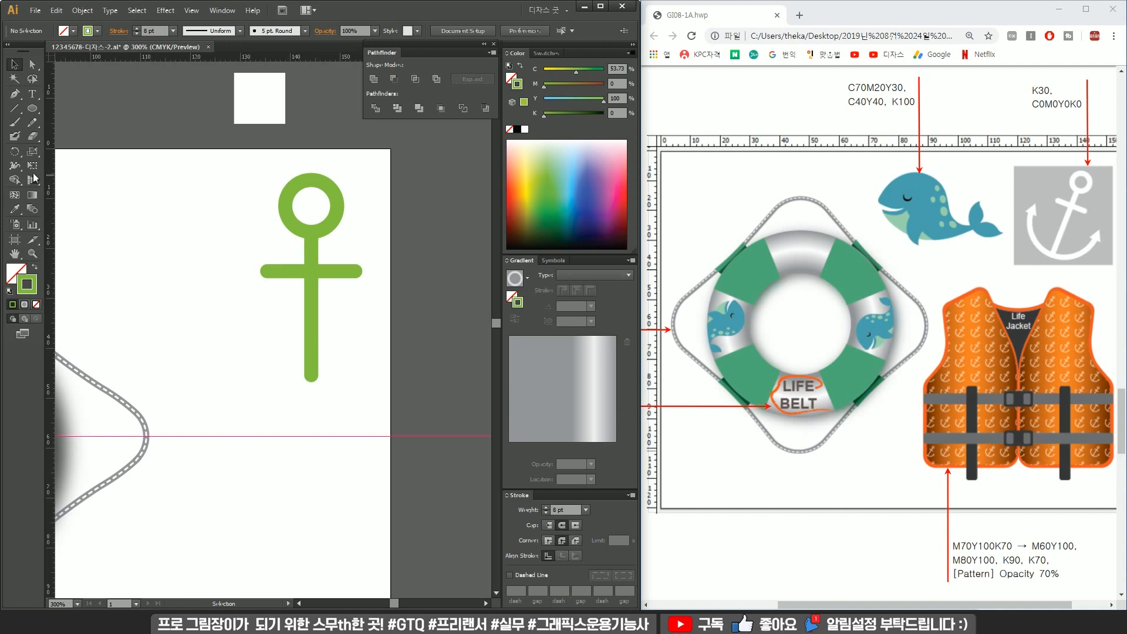
Draw a large circle below the shank and delete its top anchor point to leave an arc.
drag(35, 112, 104, 130)
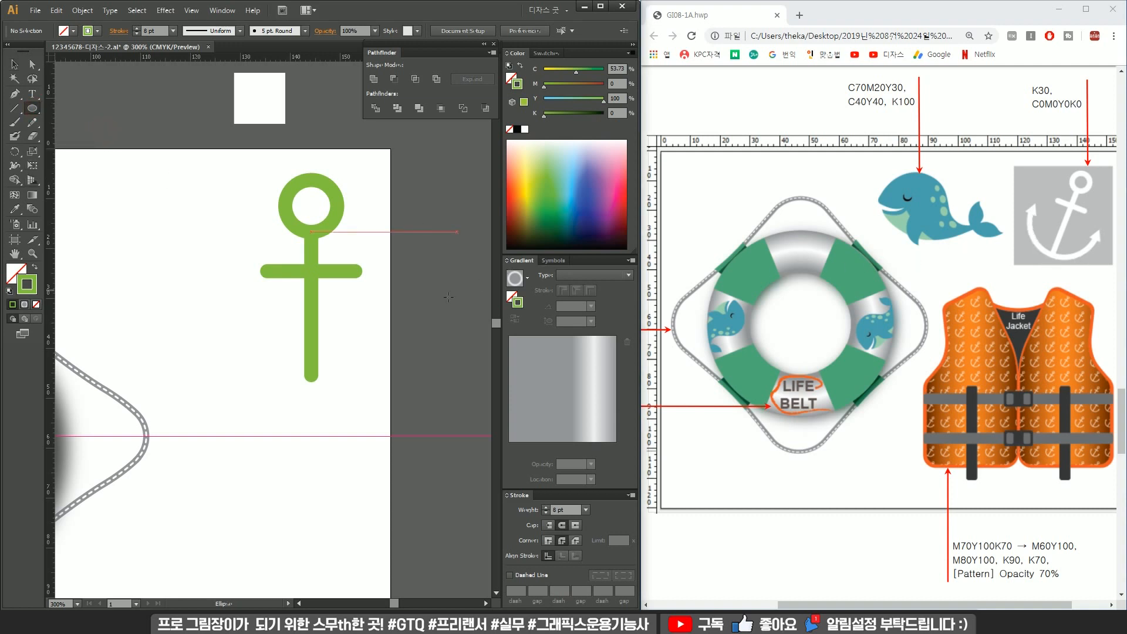
drag(311, 320, 409, 242)
key(v)
drag(395, 279, 394, 438)
key(a)
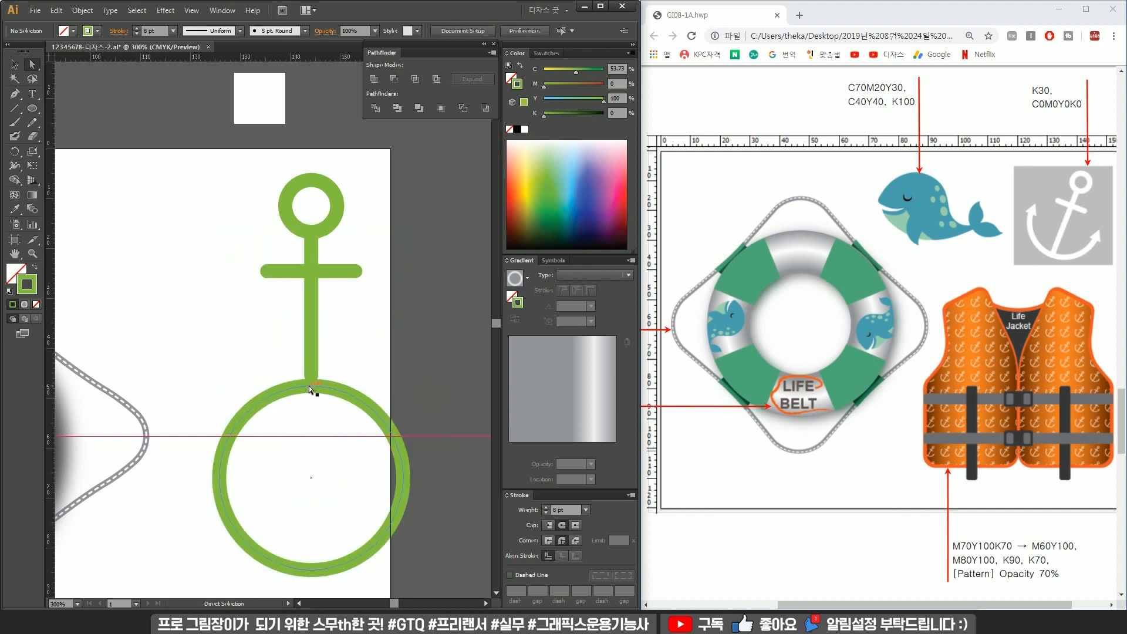
click(311, 387)
key(Delete)
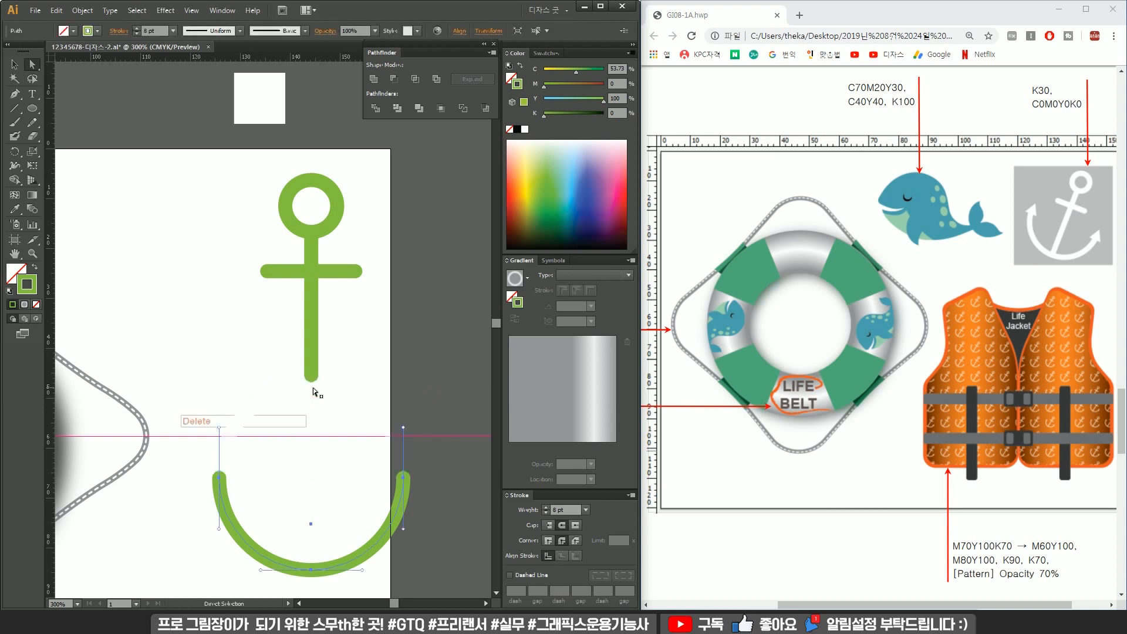
Move the arc up beneath the crossbar and extend the shank's bottom point down to the arc.
key(v)
drag(404, 503, 404, 304)
drag(353, 367, 312, 405)
key(a)
click(311, 375)
key(v)
click(341, 335)
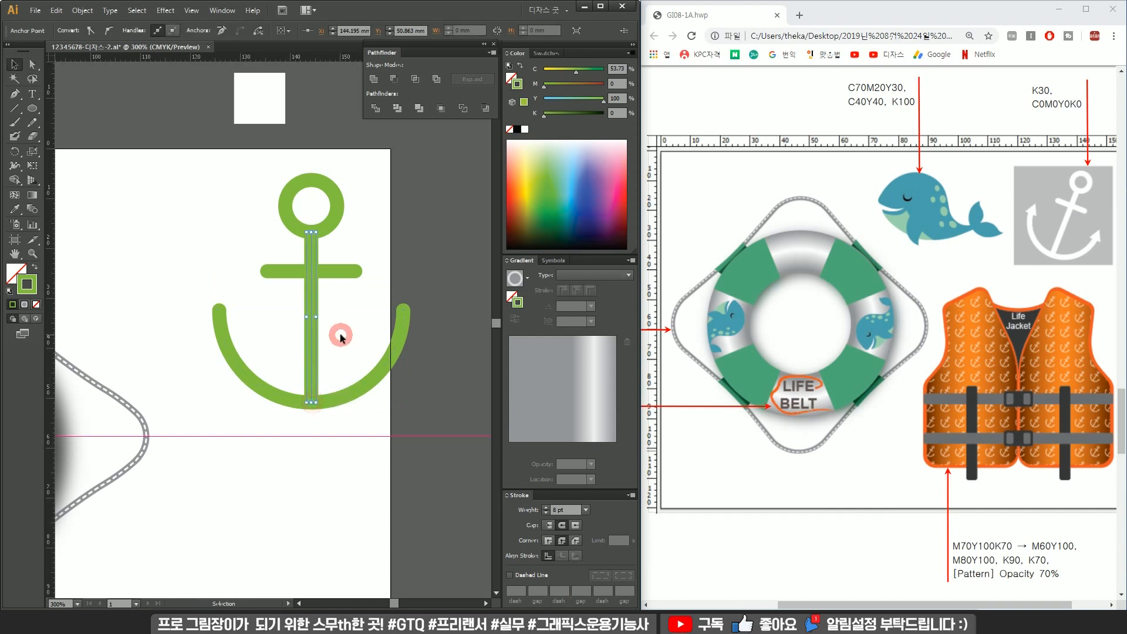
Draw a small square filled with green beside the anchor.
click(33, 109)
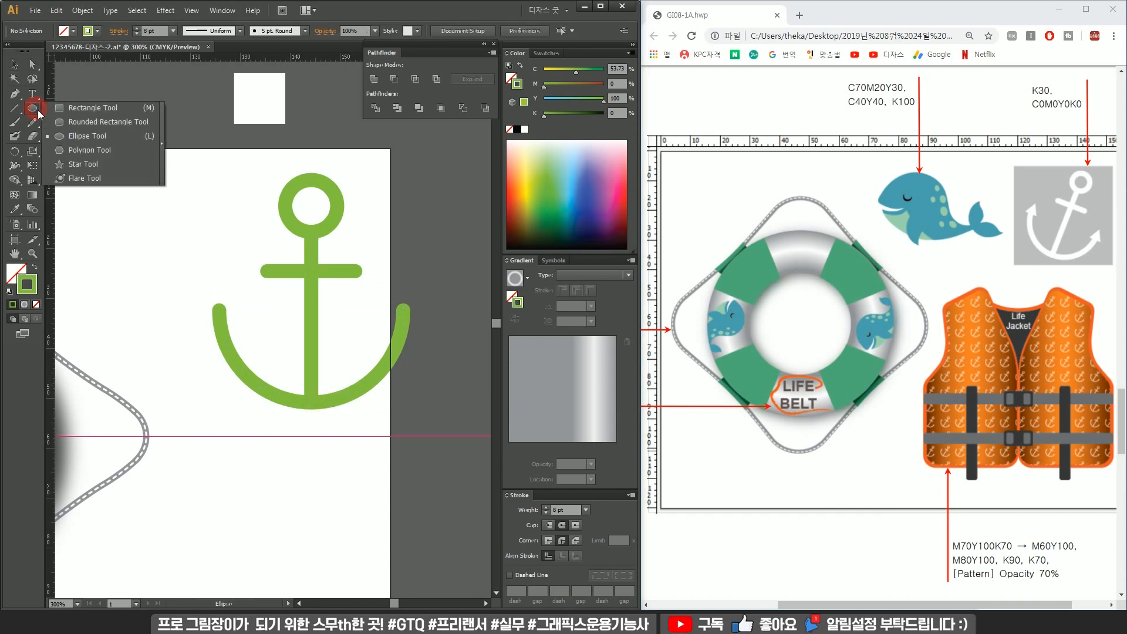
click(72, 115)
drag(134, 205, 173, 245)
click(35, 268)
key(v)
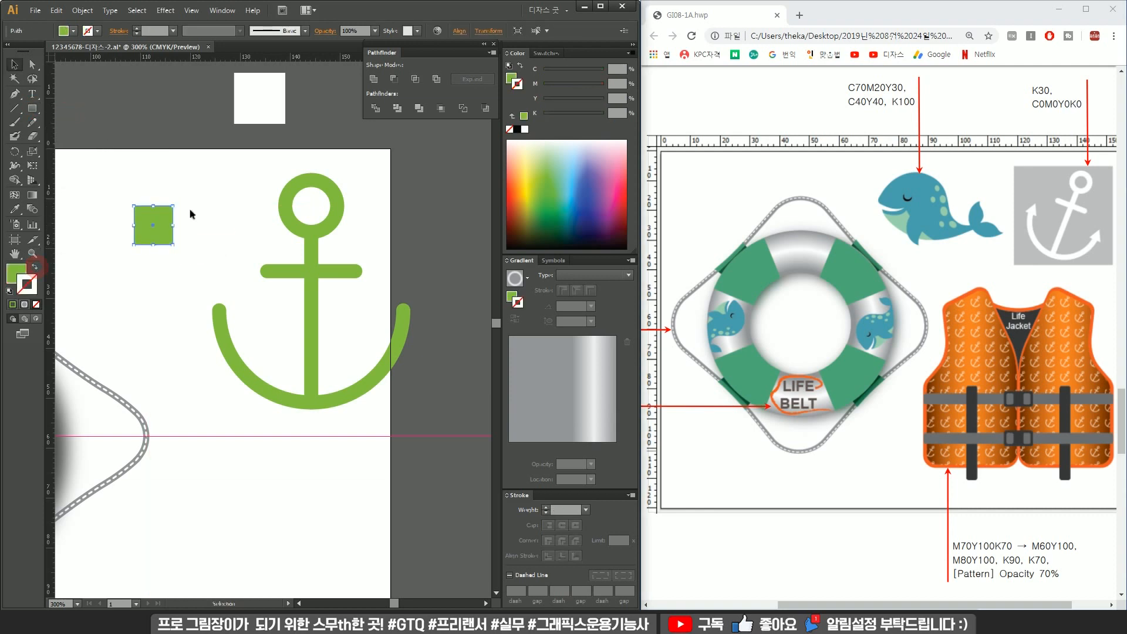
Rotate the square 45° and delete its bottom point to form a triangle.
drag(178, 199, 185, 221)
key(a)
click(153, 252)
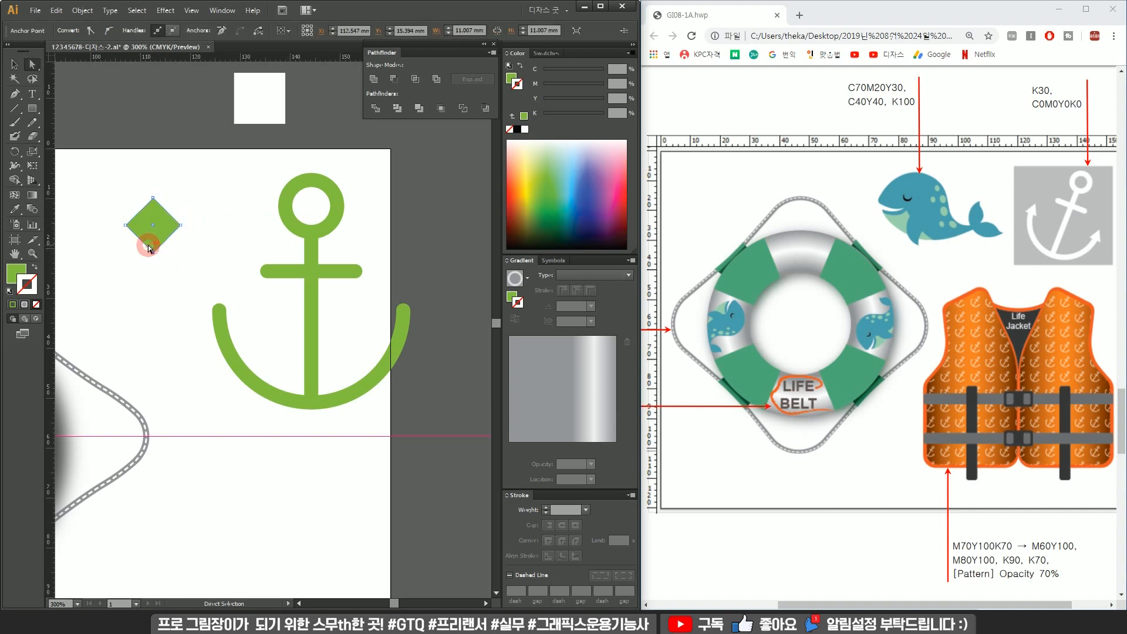
key(Delete)
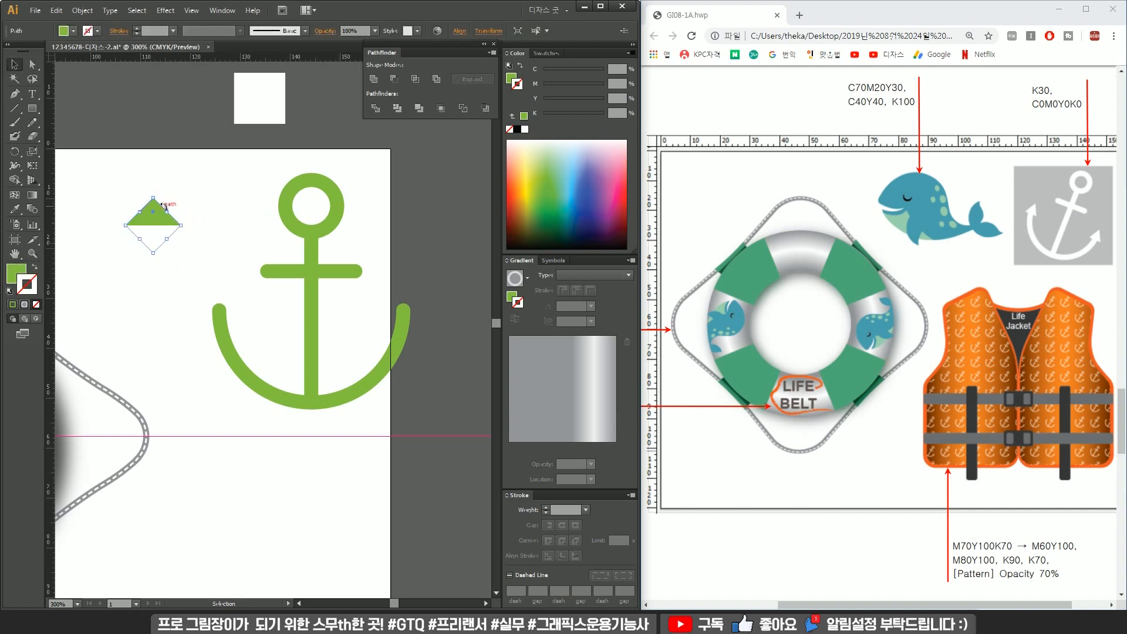
Place a copy of the triangle on the arc's left tip as an arrowhead.
drag(153, 198, 216, 299)
key(v)
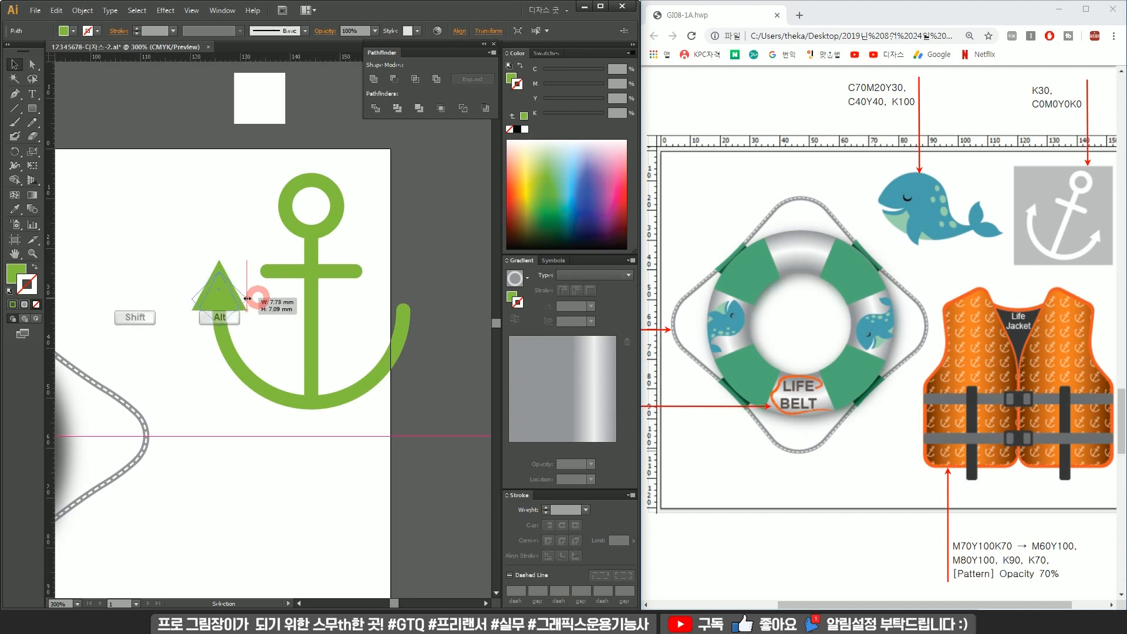
Place a copy of the triangle on the arc's right tip as the second arrowhead.
scroll(222, 292, up, 3)
scroll(237, 305, down, 3)
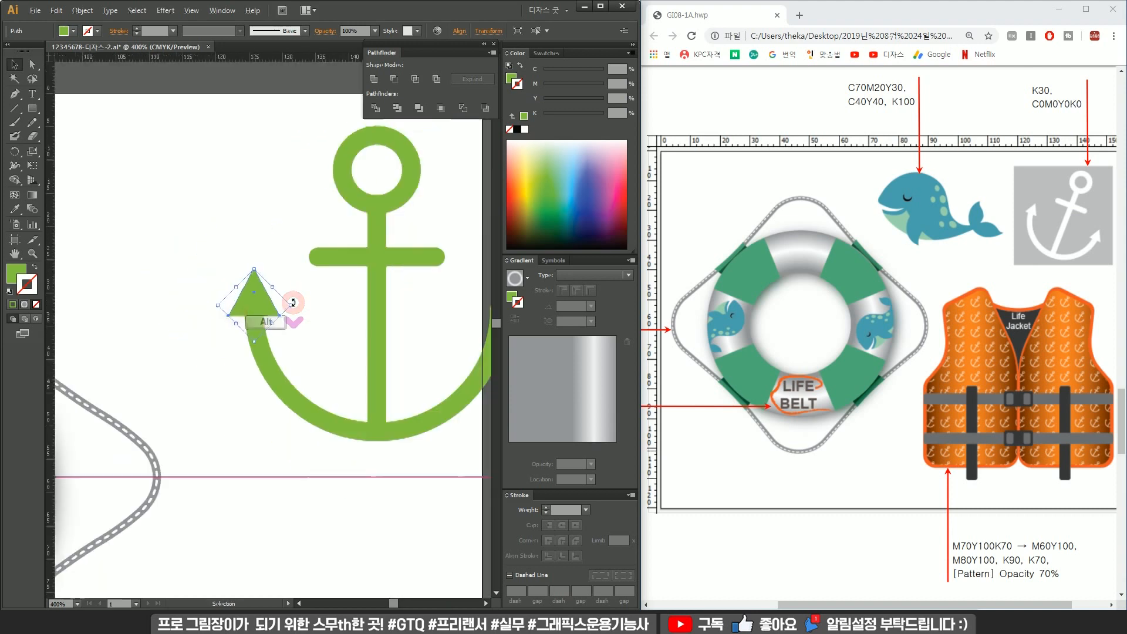
drag(210, 300, 393, 316)
Select the whole anchor, expand its fill and stroke, and unite all parts into one shape.
scroll(424, 280, down, 1)
drag(441, 225, 268, 371)
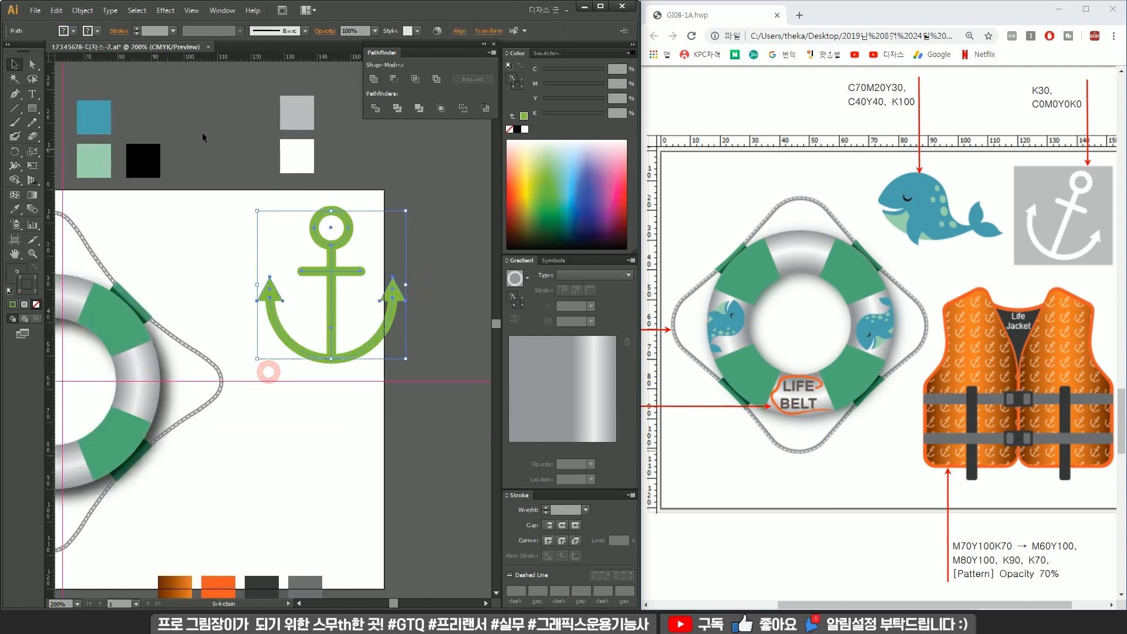
click(82, 10)
click(151, 135)
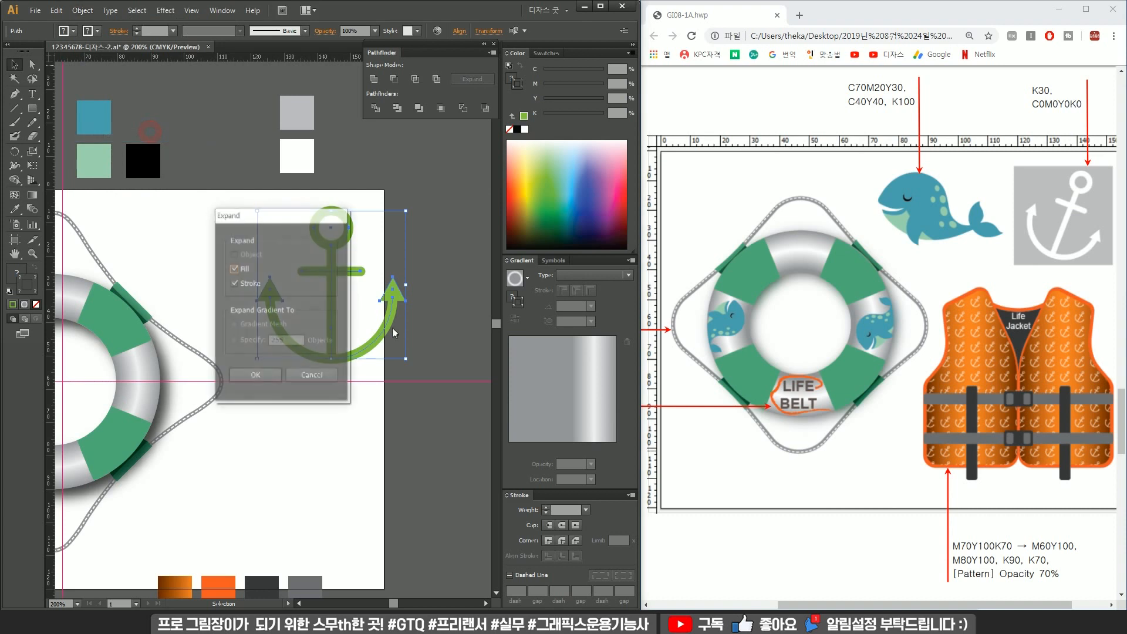
click(270, 374)
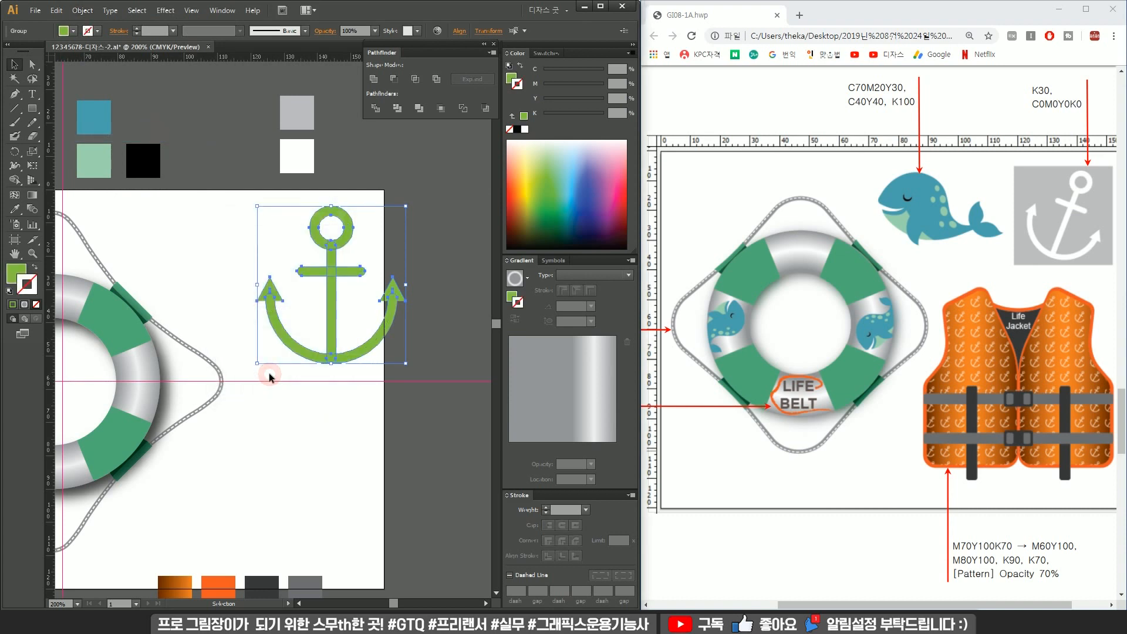
click(374, 79)
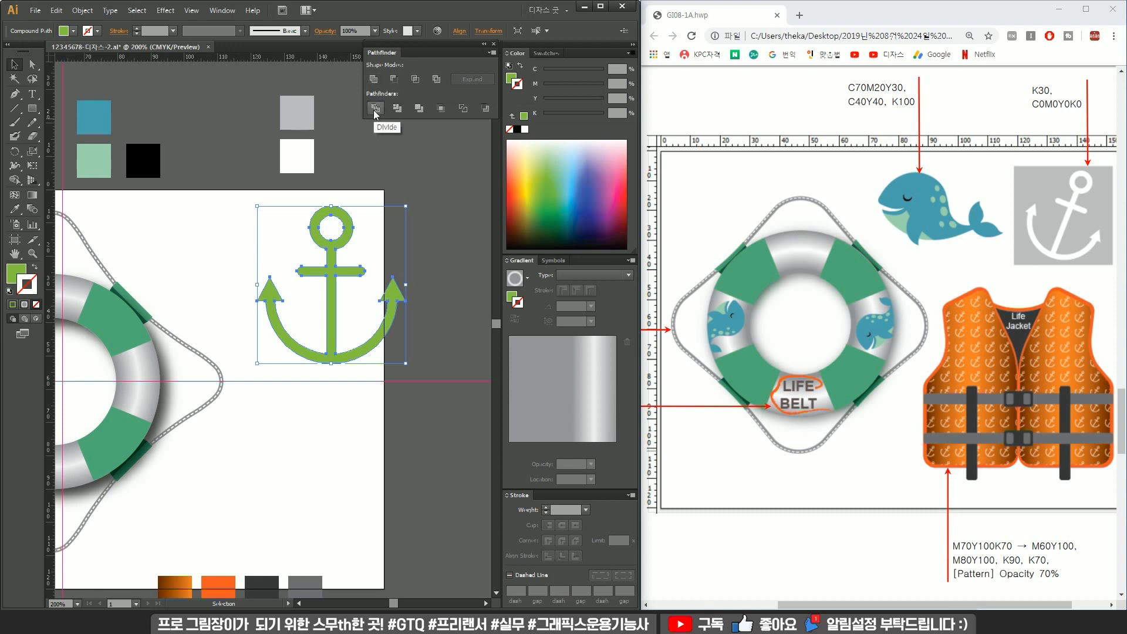
Draw a square over the anchor and fill it with the gray swatch color.
click(393, 171)
drag(310, 226, 348, 208)
scroll(379, 229, down, 1)
drag(411, 239, 357, 269)
click(333, 243)
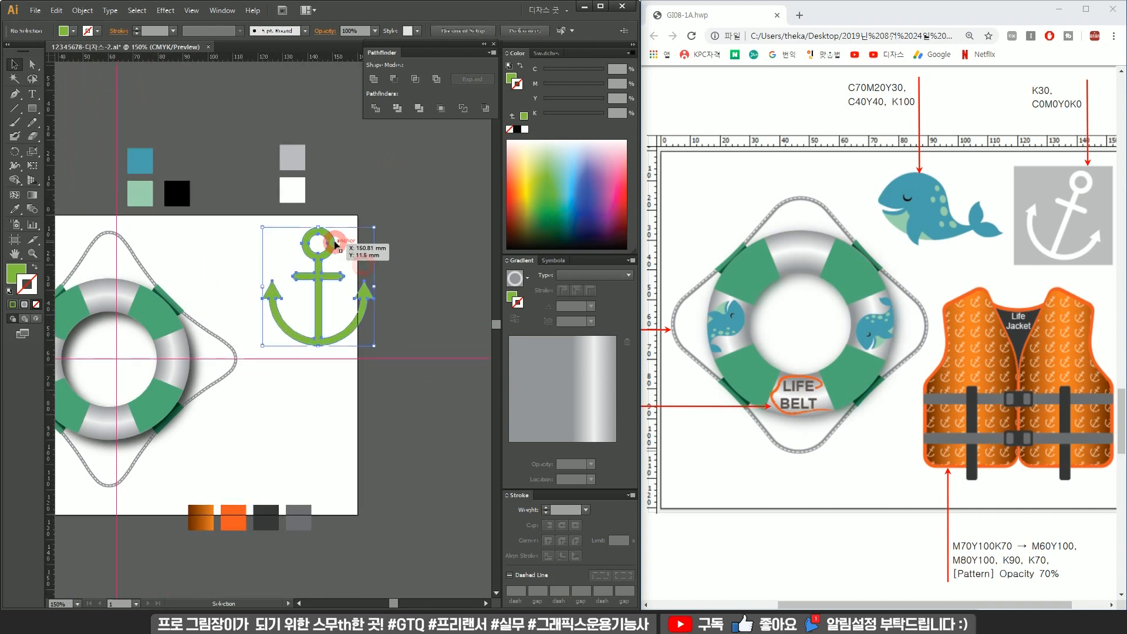
click(36, 110)
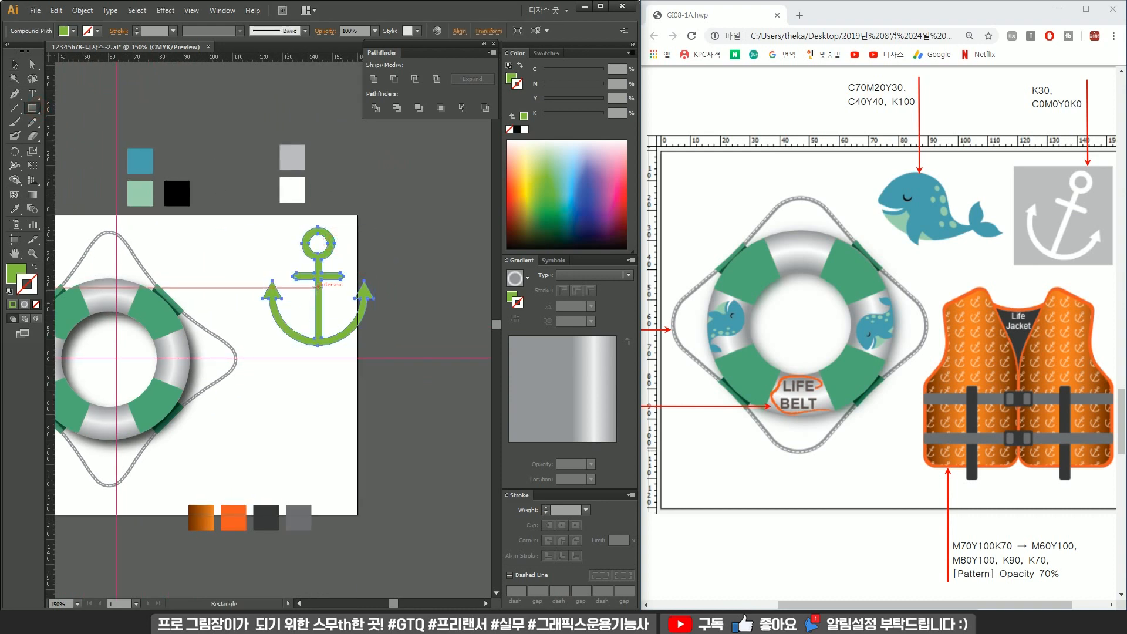
drag(317, 286, 388, 247)
key(v)
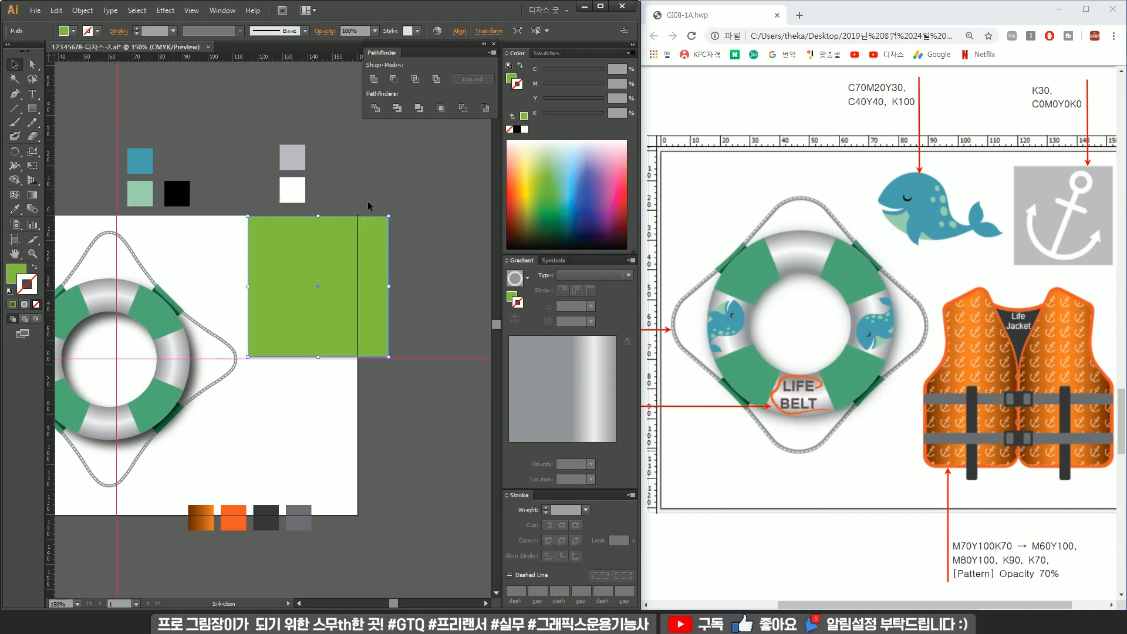
key(i)
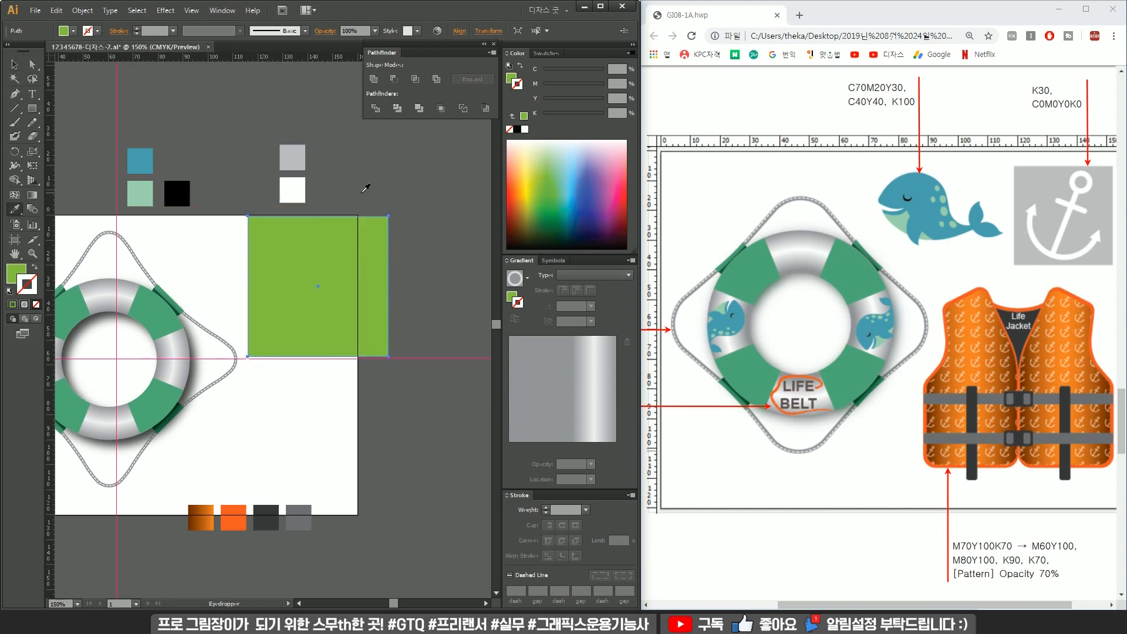
click(299, 158)
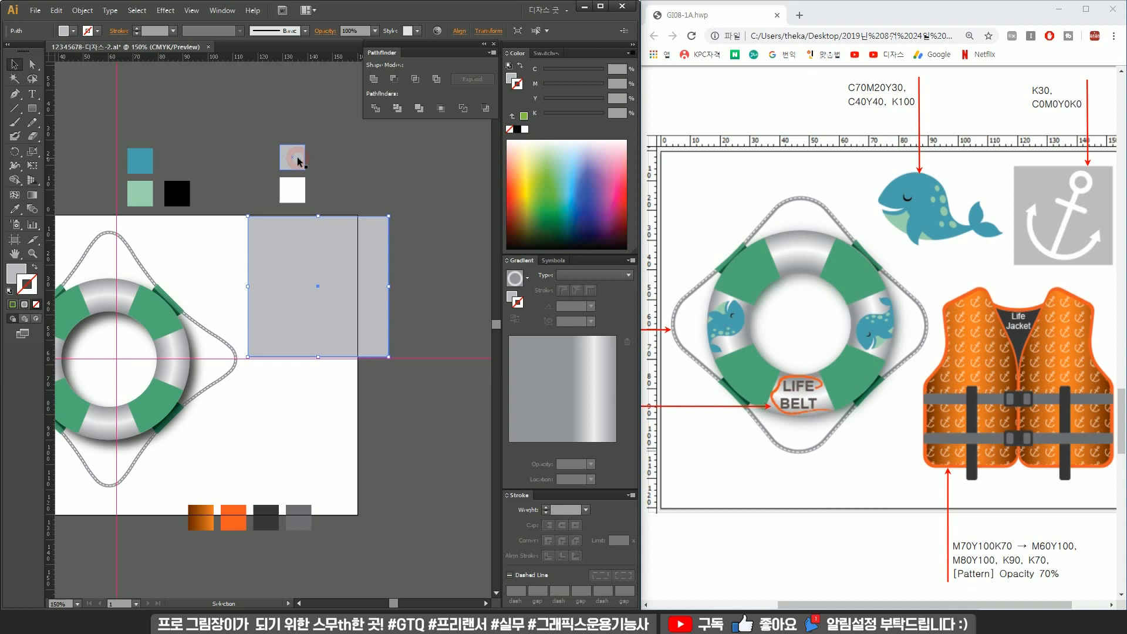
Send the gray square behind the anchor and fill the anchor with white.
key(ctrl+shift+bracketleft)
click(322, 252)
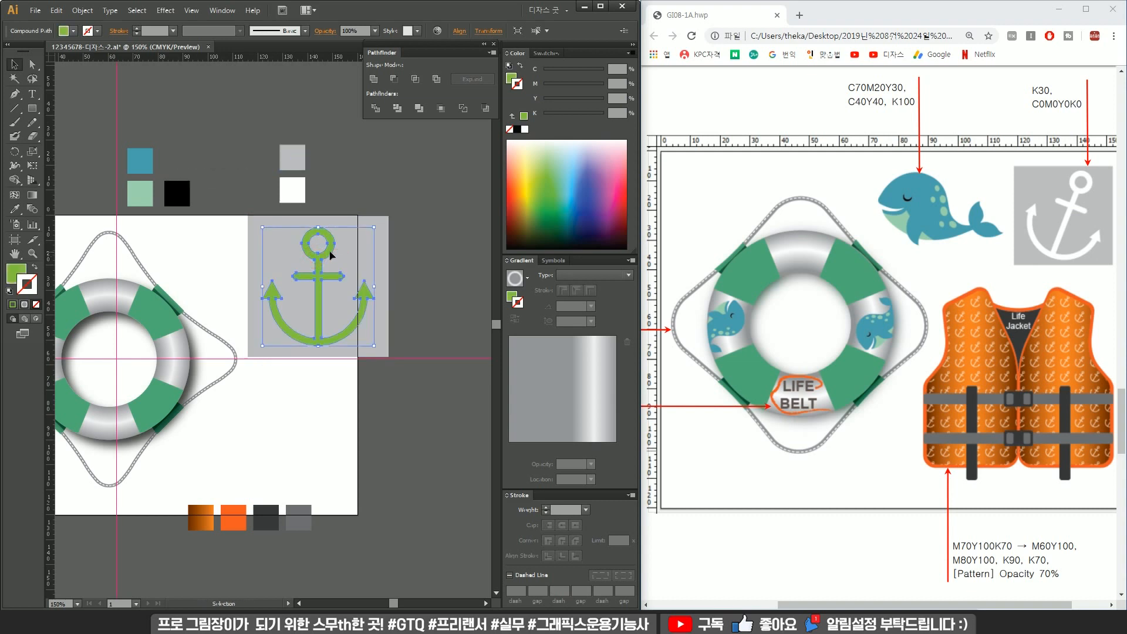
key(i)
click(292, 190)
ctrl+click(424, 188)
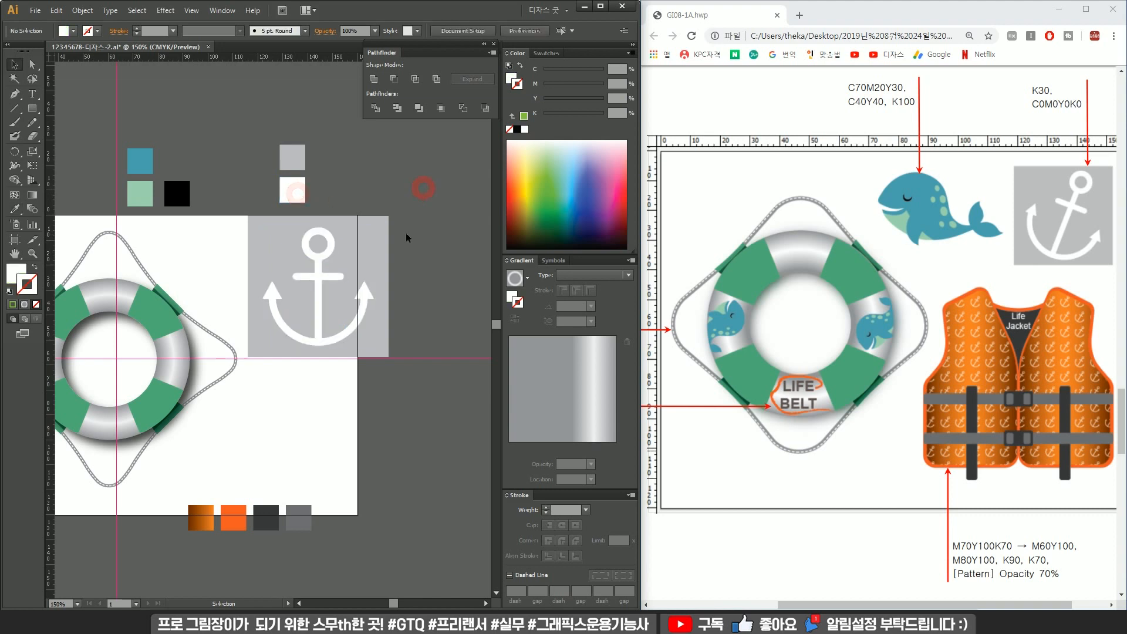
Scale the anchor down inside the square and set a larger copy beside it.
click(324, 250)
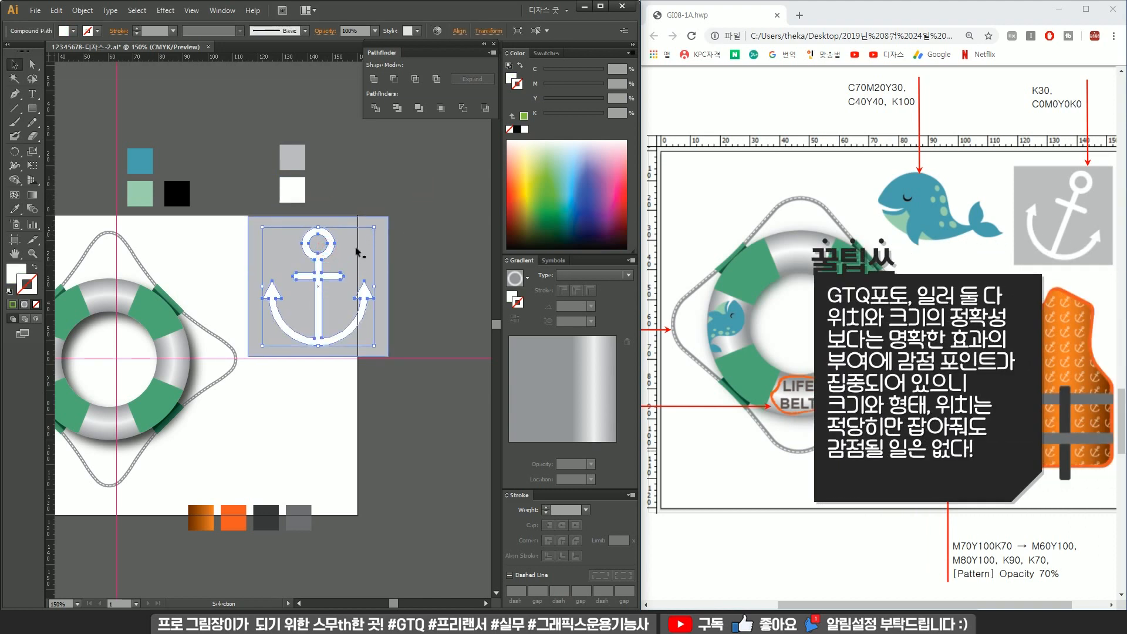
drag(374, 227, 332, 258)
drag(250, 294, 438, 294)
click(252, 253)
drag(307, 238, 300, 301)
click(328, 300)
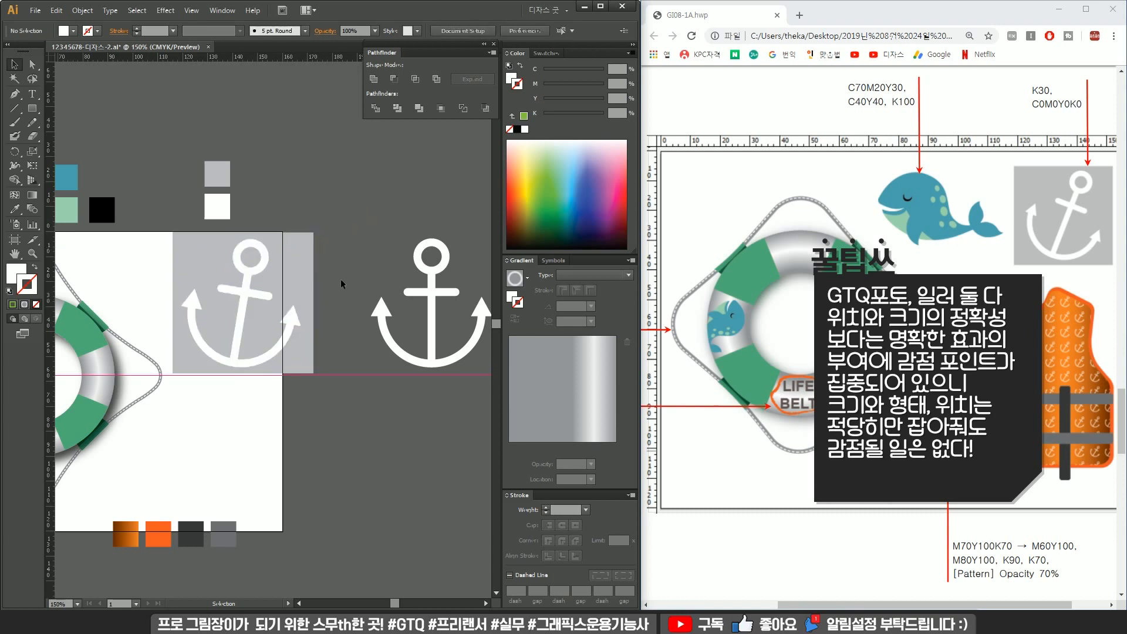
Rotate the anchor slightly and fit it inside the gray square like the reference.
click(266, 254)
drag(319, 246, 288, 258)
shift+click(263, 314)
drag(270, 297, 257, 280)
drag(868, 604, 901, 603)
click(243, 300)
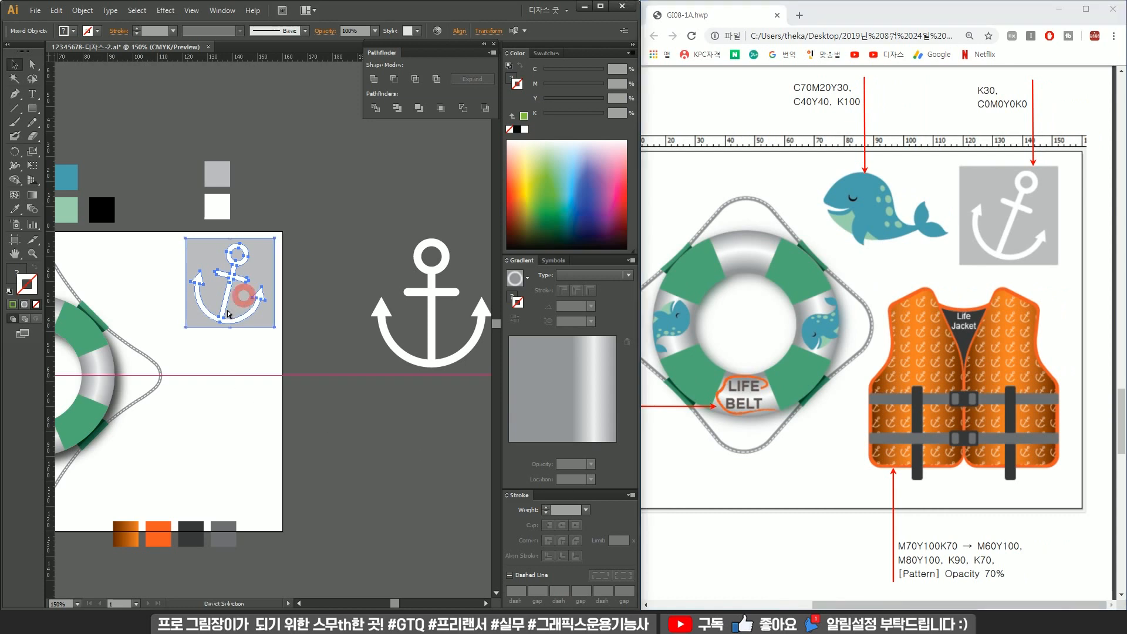
drag(247, 291, 238, 302)
click(286, 268)
Delete the leftover color swatch squares beside the life belt.
drag(135, 323, 121, 460)
scroll(325, 307, down, 1)
scroll(321, 312, up, 1)
drag(157, 397, 301, 392)
click(189, 201)
click(209, 466)
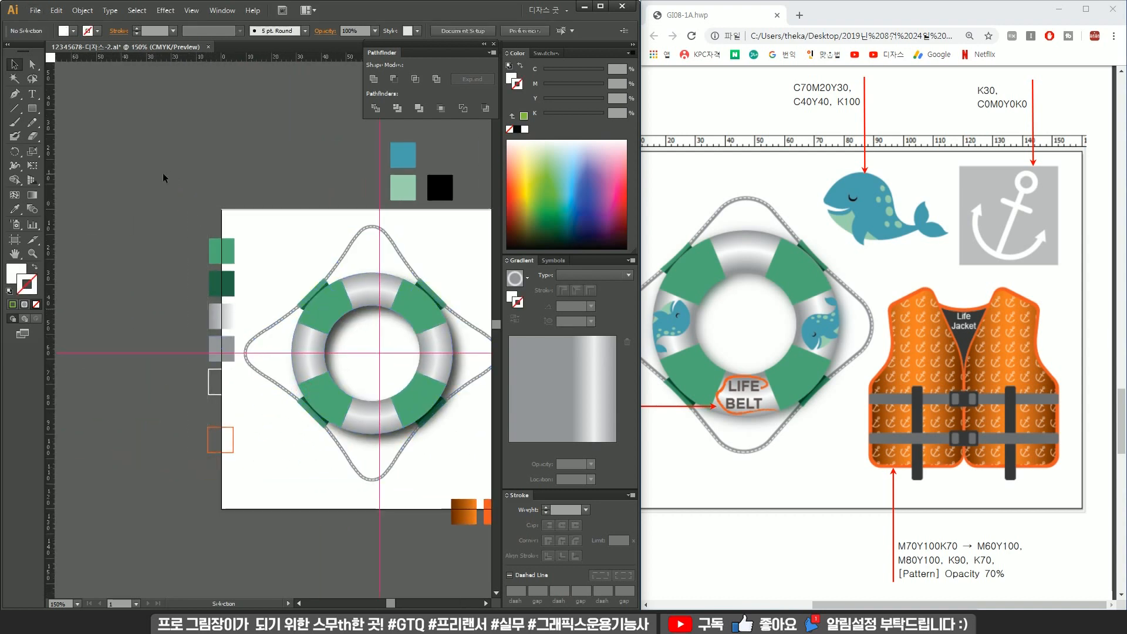
drag(232, 448, 321, 487)
drag(176, 435, 355, 398)
key(Delete)
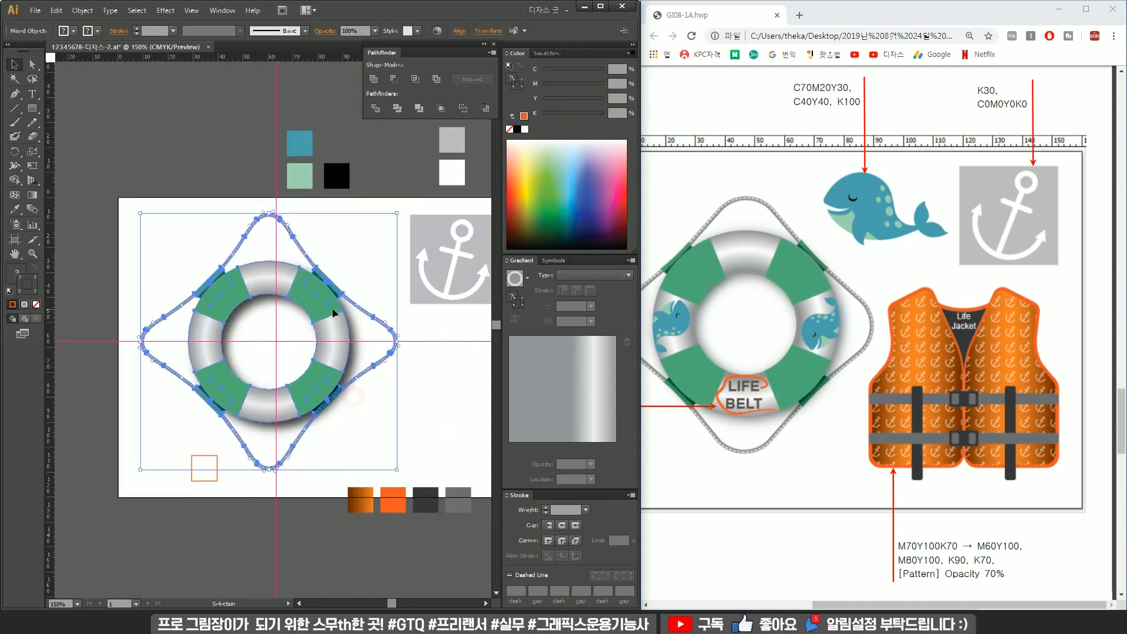
Group the life belt parts, move the group into place, and save the file.
click(332, 310)
key(ctrl+g)
drag(332, 309, 320, 313)
click(385, 302)
drag(385, 301, 330, 307)
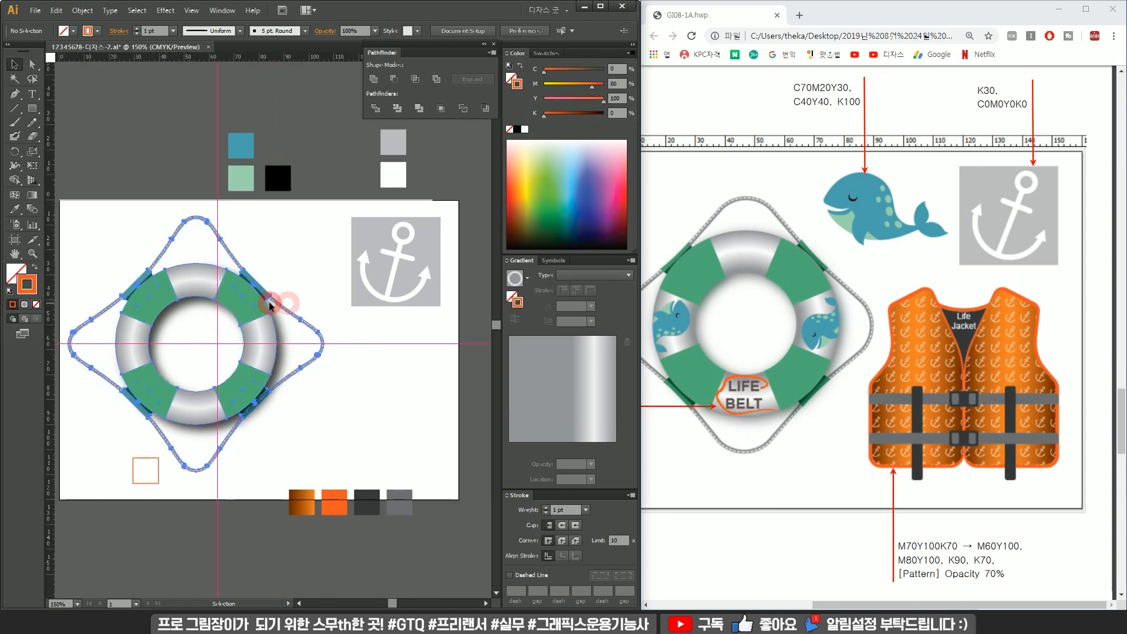
click(270, 305)
drag(325, 216, 317, 220)
drag(263, 304, 284, 292)
click(303, 264)
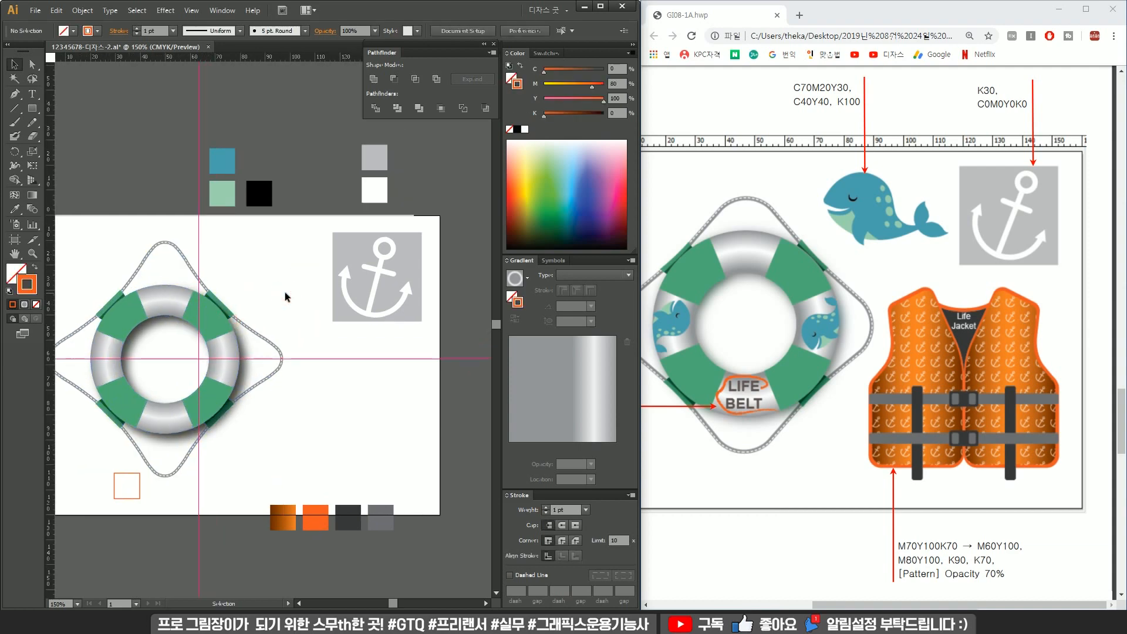
key(ctrl+s)
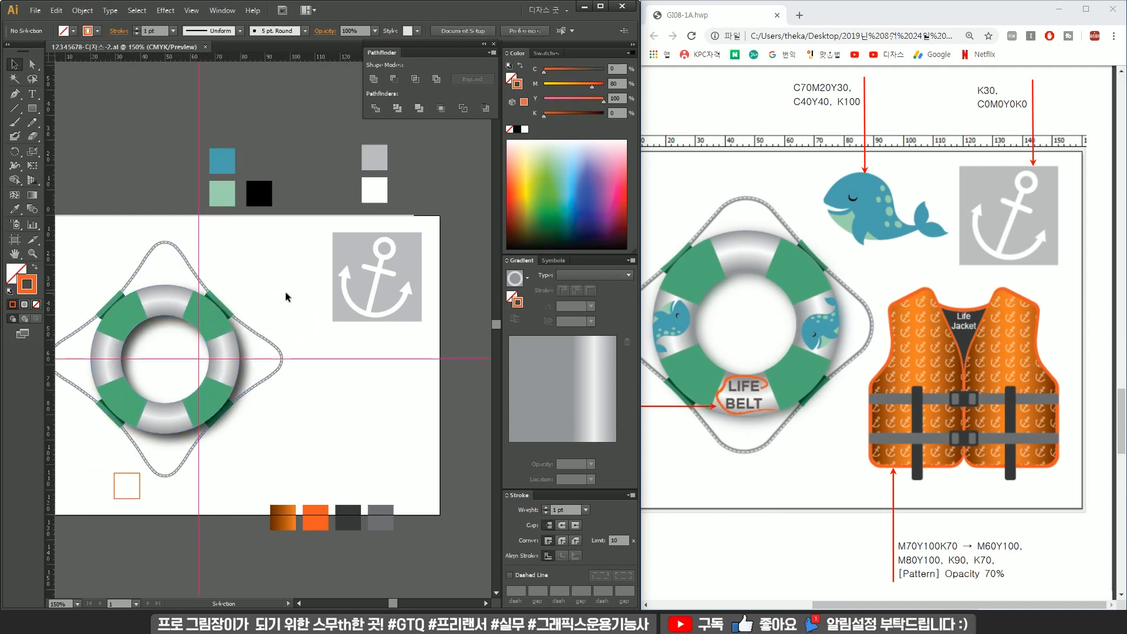
Start the whale outline with the Pen tool, drawing the curved top of its head.
scroll(276, 264, up, 2)
drag(272, 268, 294, 294)
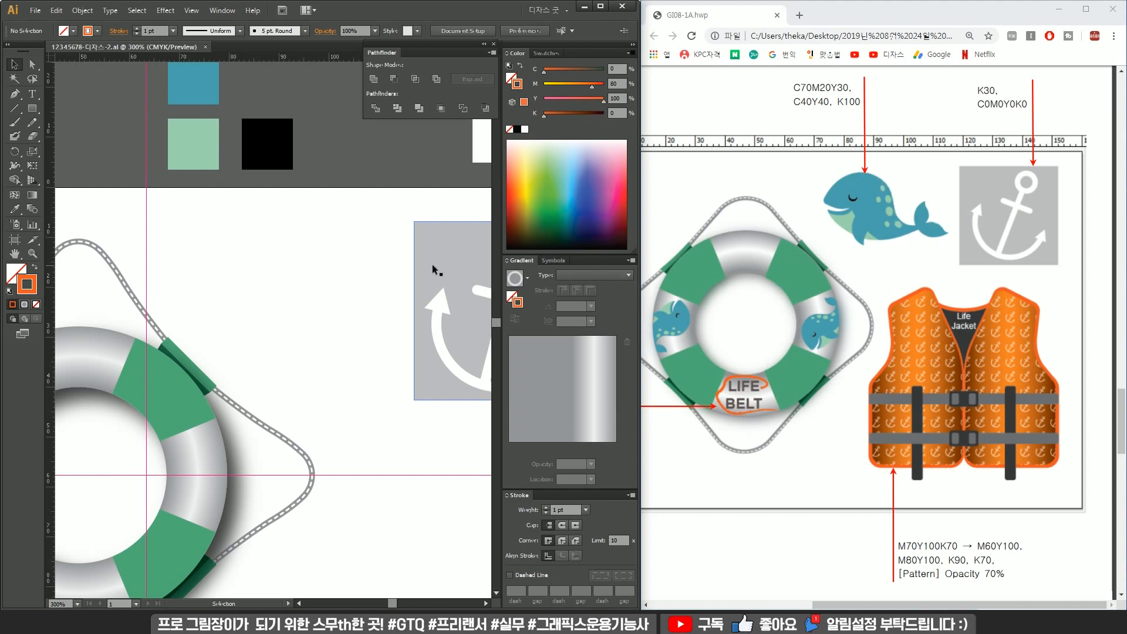
key(p)
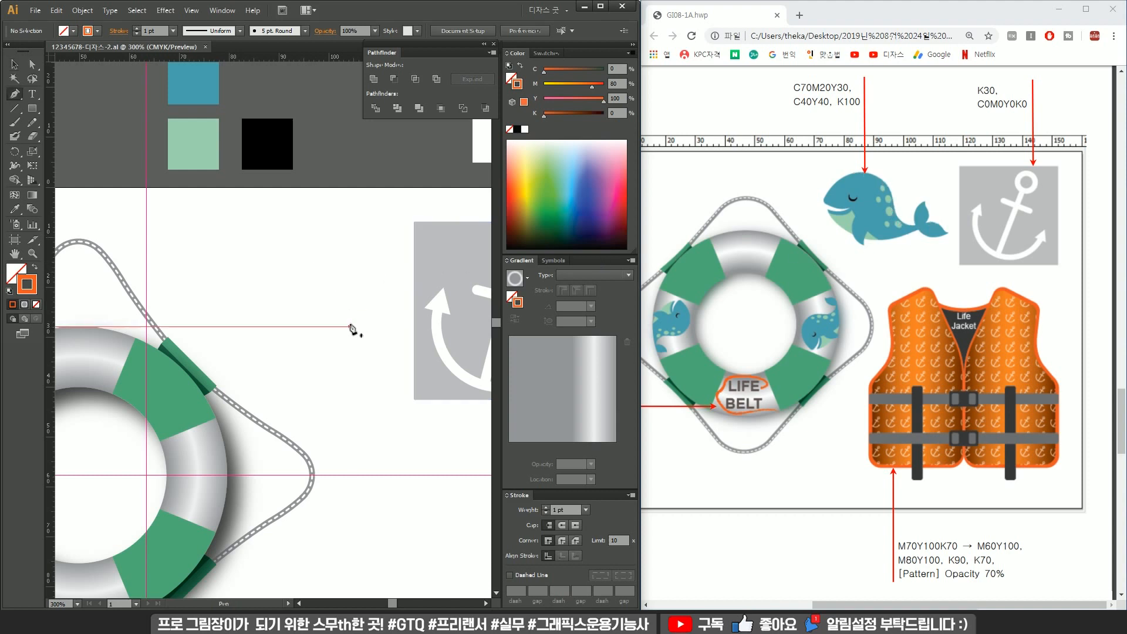
click(336, 290)
drag(280, 241, 229, 240)
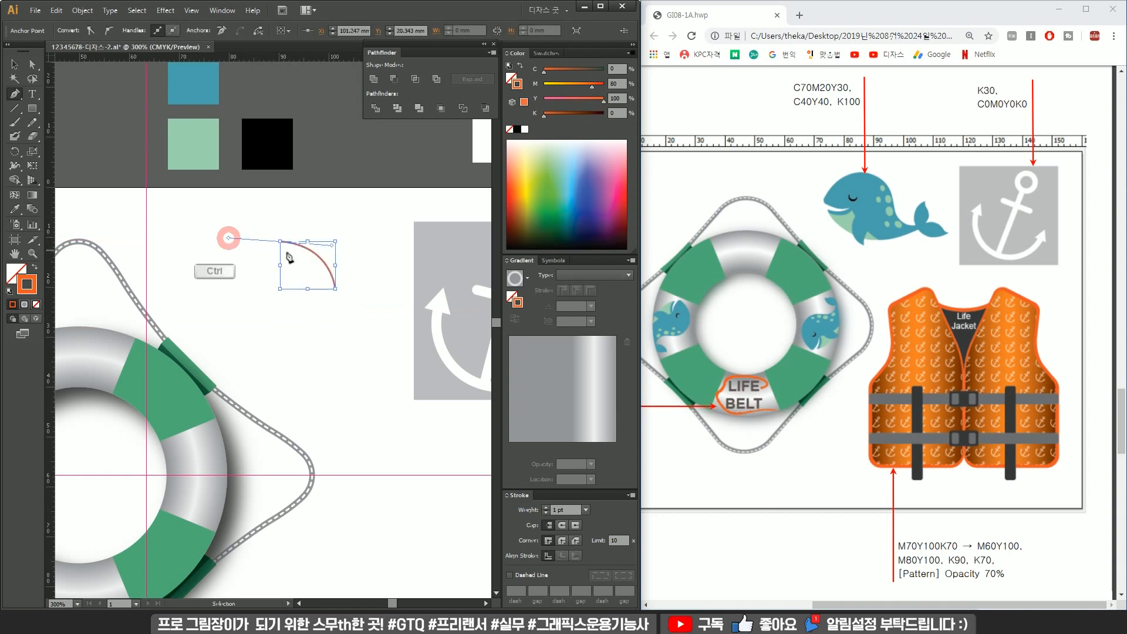
alt+click(280, 241)
drag(233, 293, 231, 344)
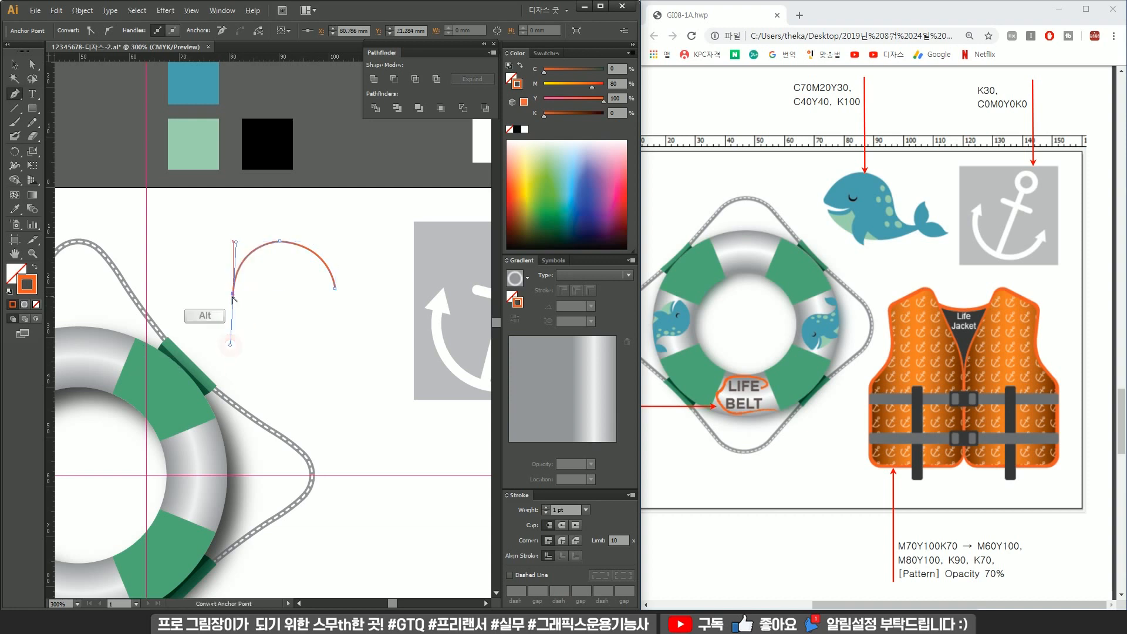
click(233, 293)
drag(251, 302, 255, 307)
click(252, 302)
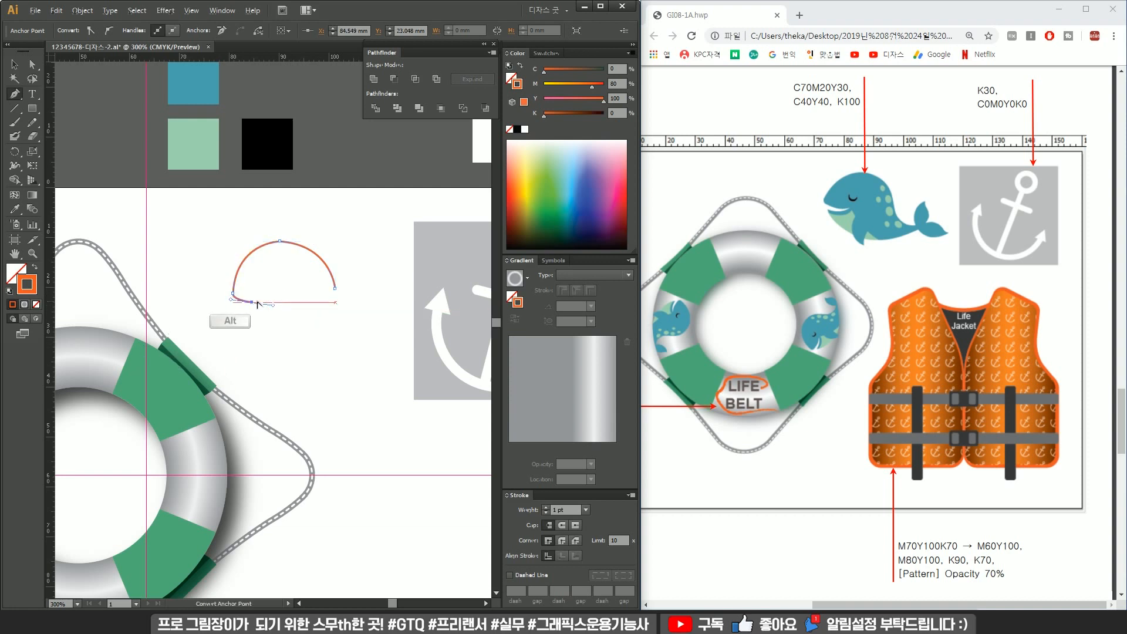
Continue the whale path down and inward to form the mouth corner.
scroll(253, 302, up, 4)
drag(312, 300, 346, 290)
alt+click(312, 300)
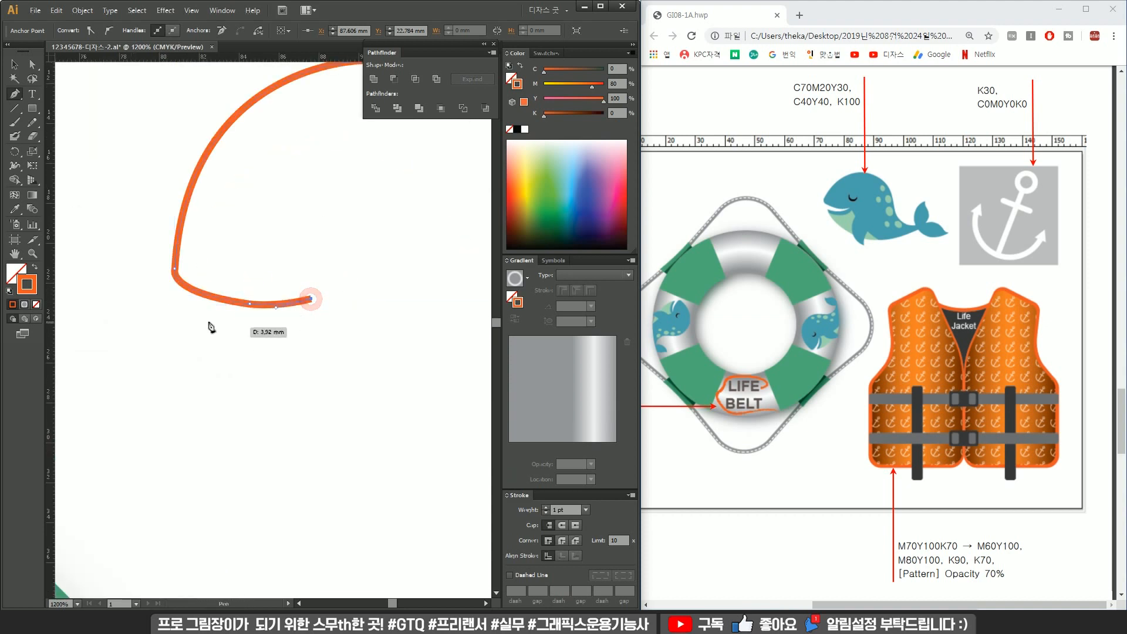
drag(190, 318, 133, 315)
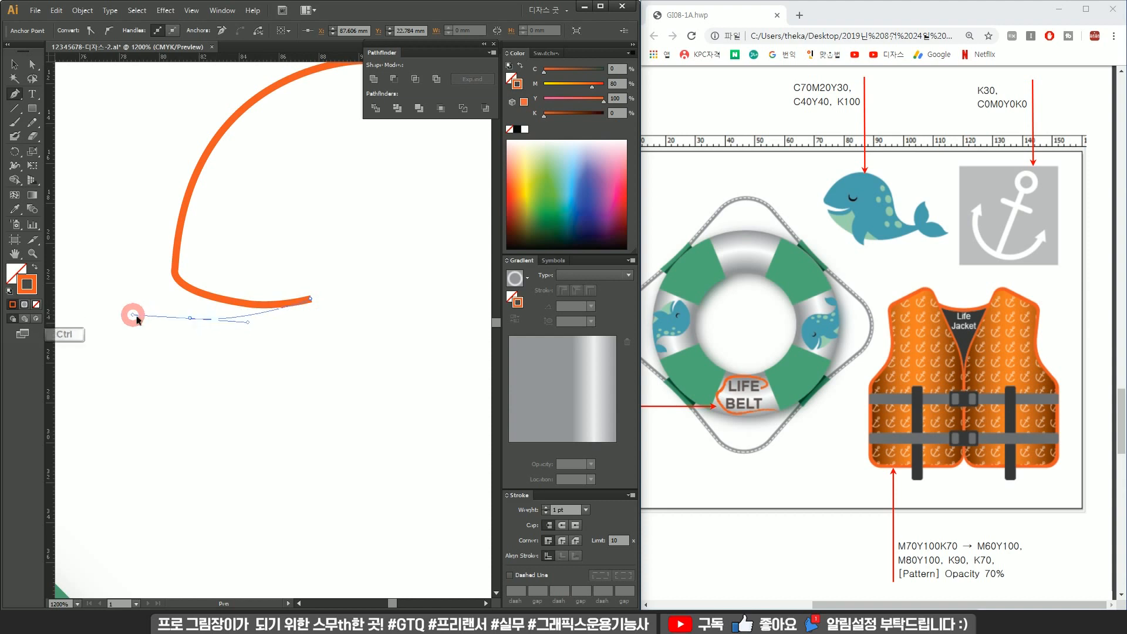
alt+click(190, 319)
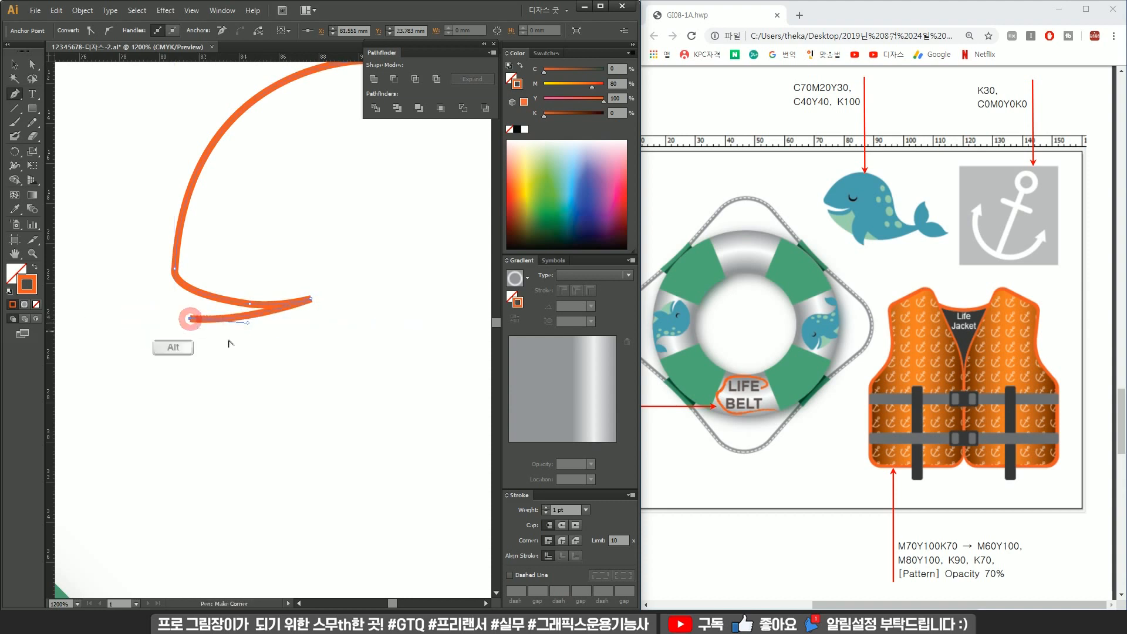
Extend the path along the whale's belly toward the tail and end it.
scroll(275, 354, down, 2)
drag(287, 356, 209, 344)
mouse_move(277, 398)
mouse_down()
mouse_move(385, 415)
mouse_move(365, 416)
mouse_up()
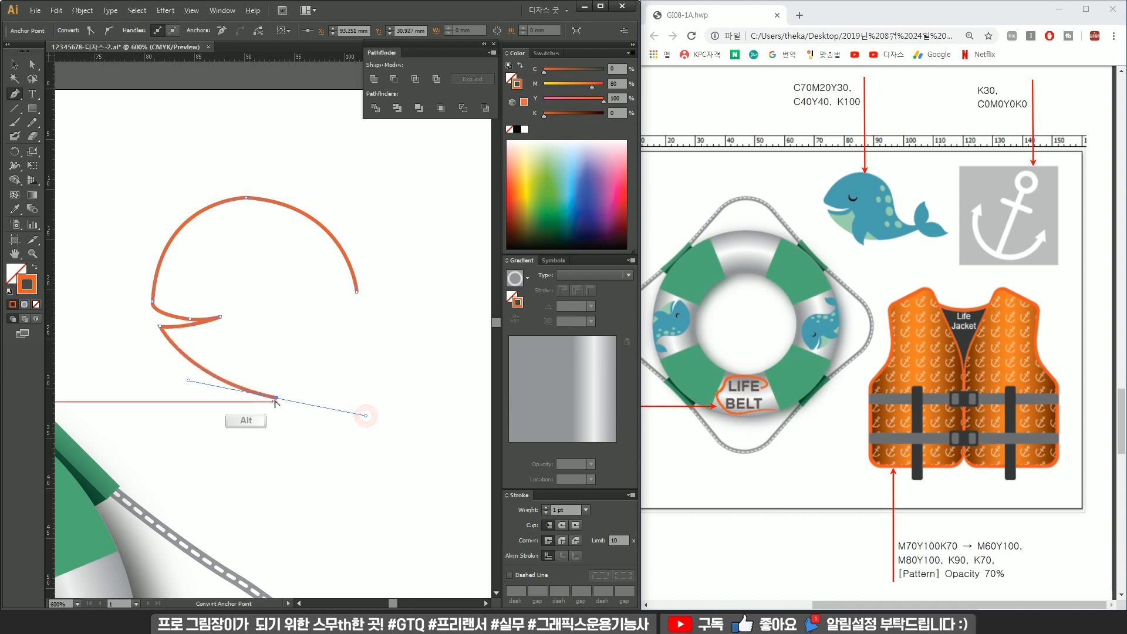
ctrl+click(188, 382)
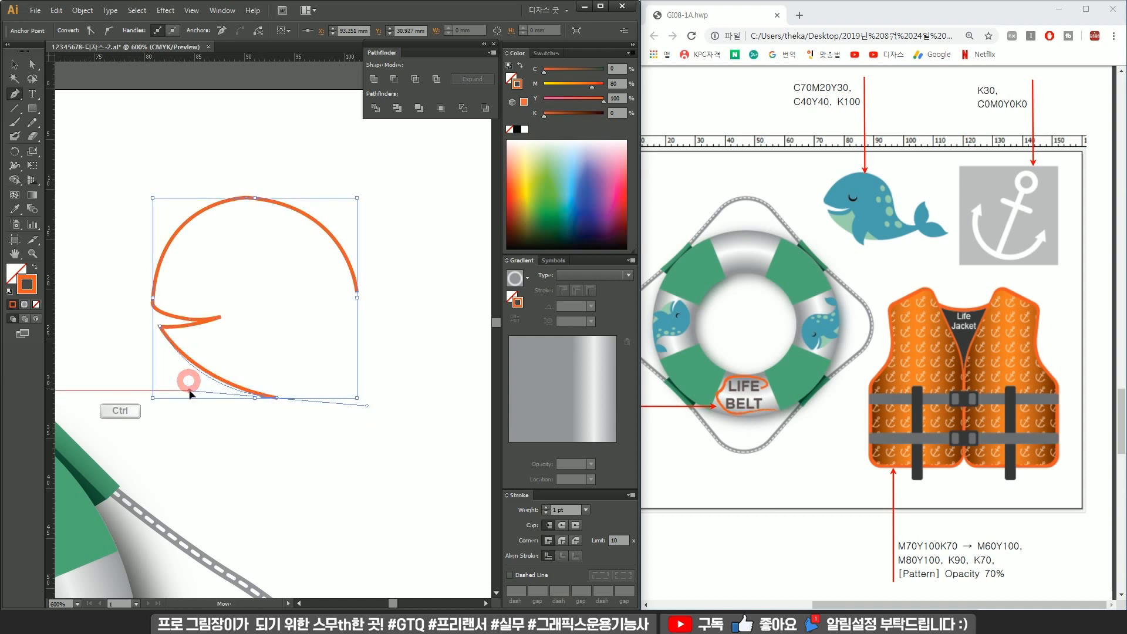
alt+click(278, 399)
drag(411, 374, 453, 352)
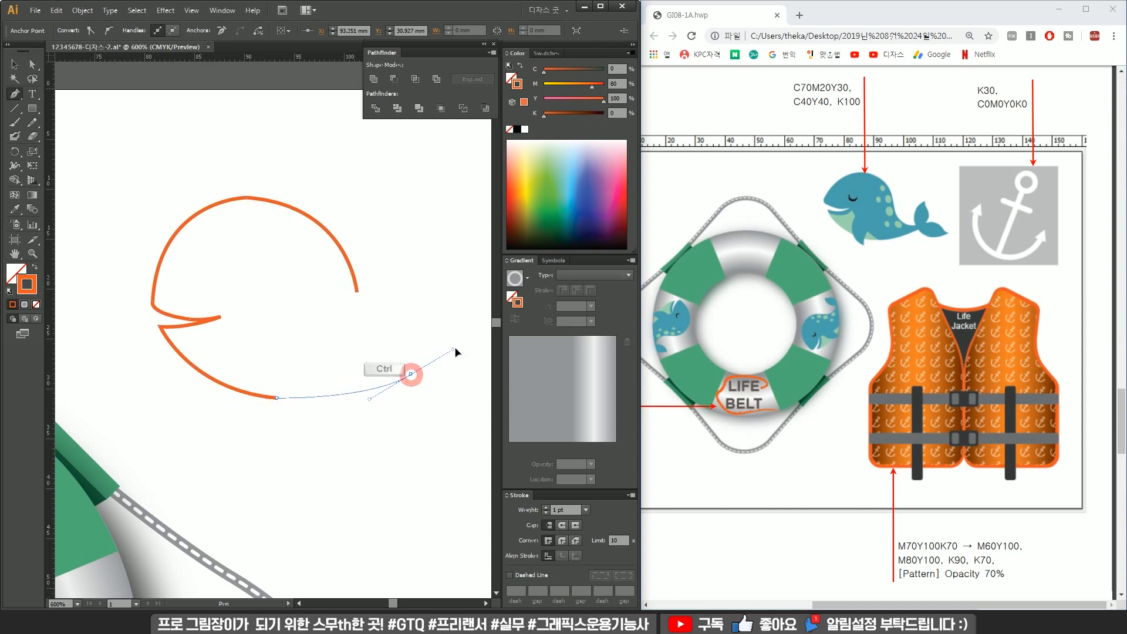
ctrl+click(390, 299)
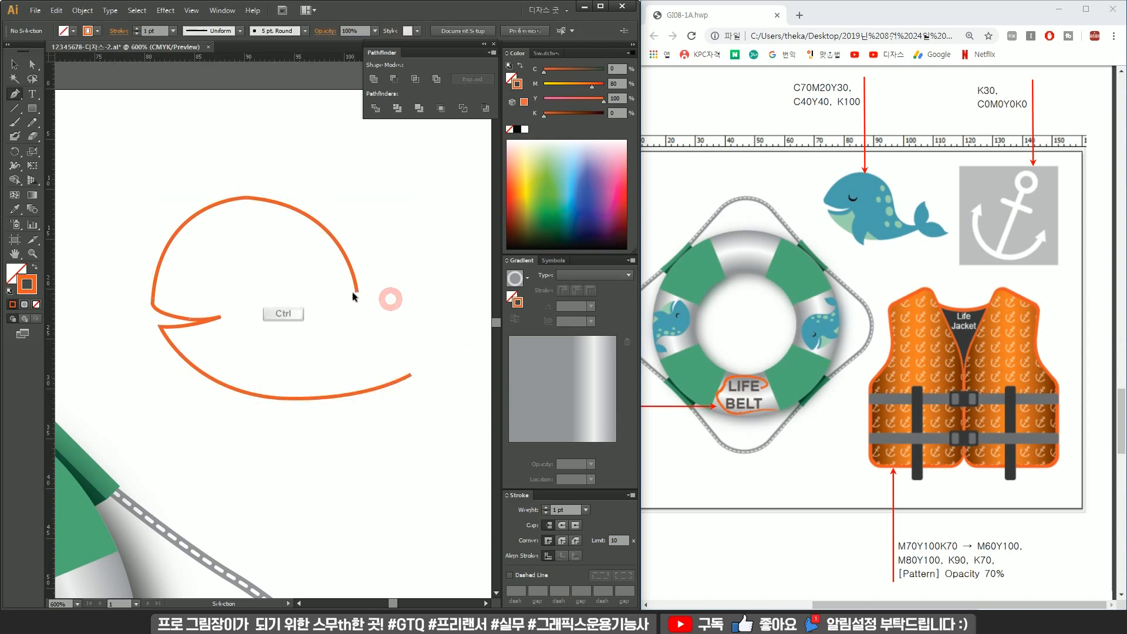
Continue the whale outline from the top of the head down over the back to the body's tail end.
ctrl+click(356, 292)
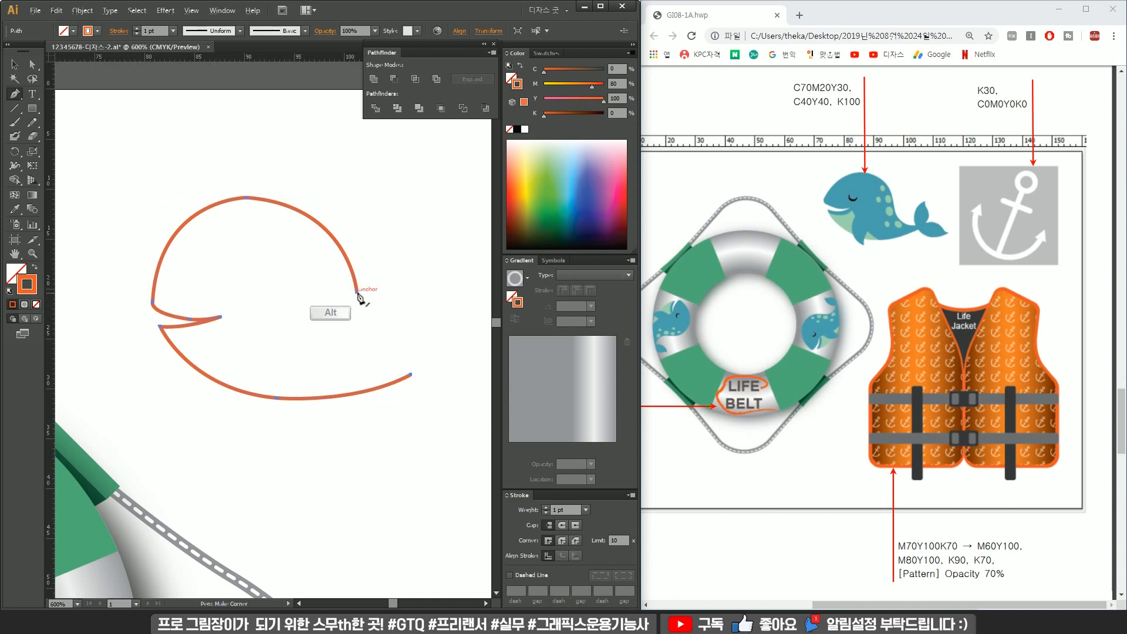
alt+click(358, 294)
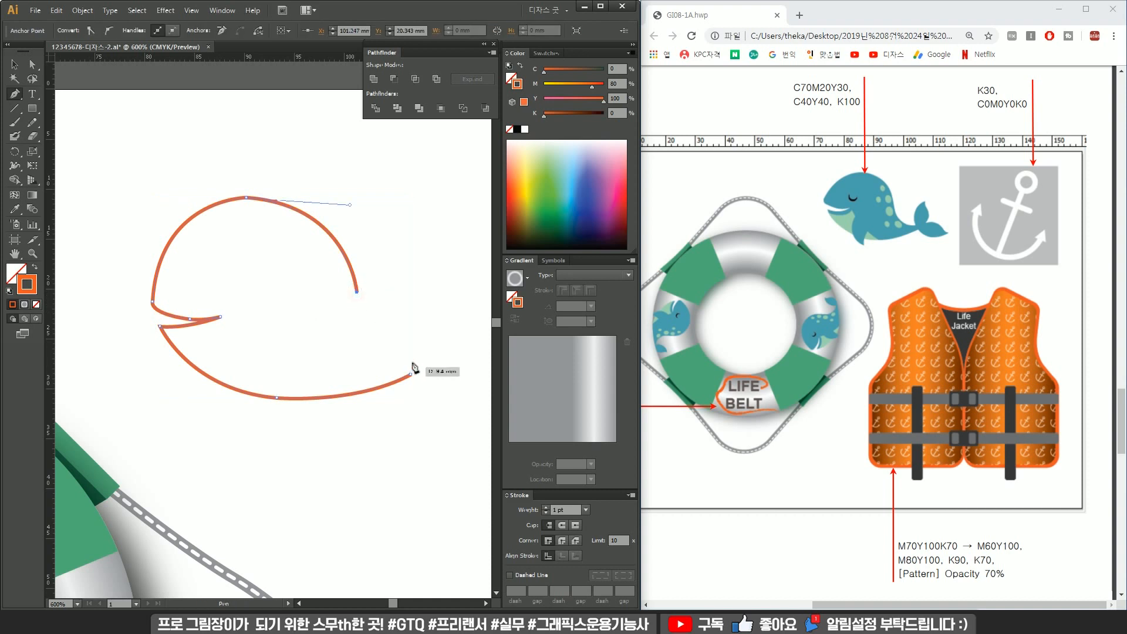
drag(410, 357, 335, 347)
ctrl+click(437, 326)
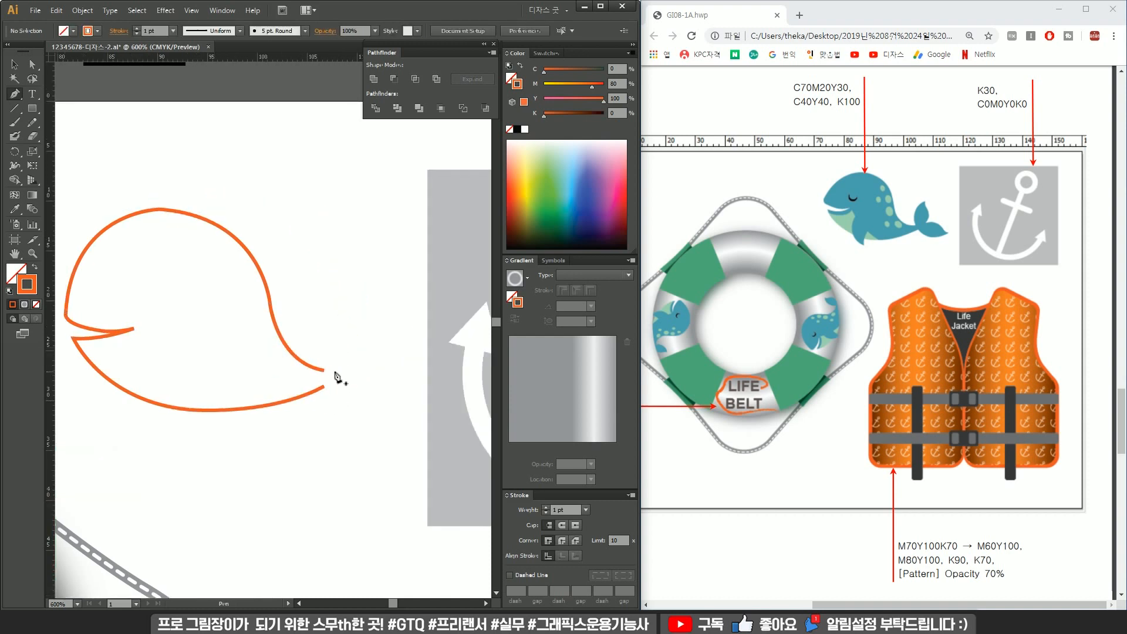
click(355, 310)
drag(319, 378, 330, 425)
key(ctrl+z)
key(ctrl+z)
Draw a leaf-shaped tail fin with the Pen tool above the whale's tail end.
drag(312, 272, 282, 285)
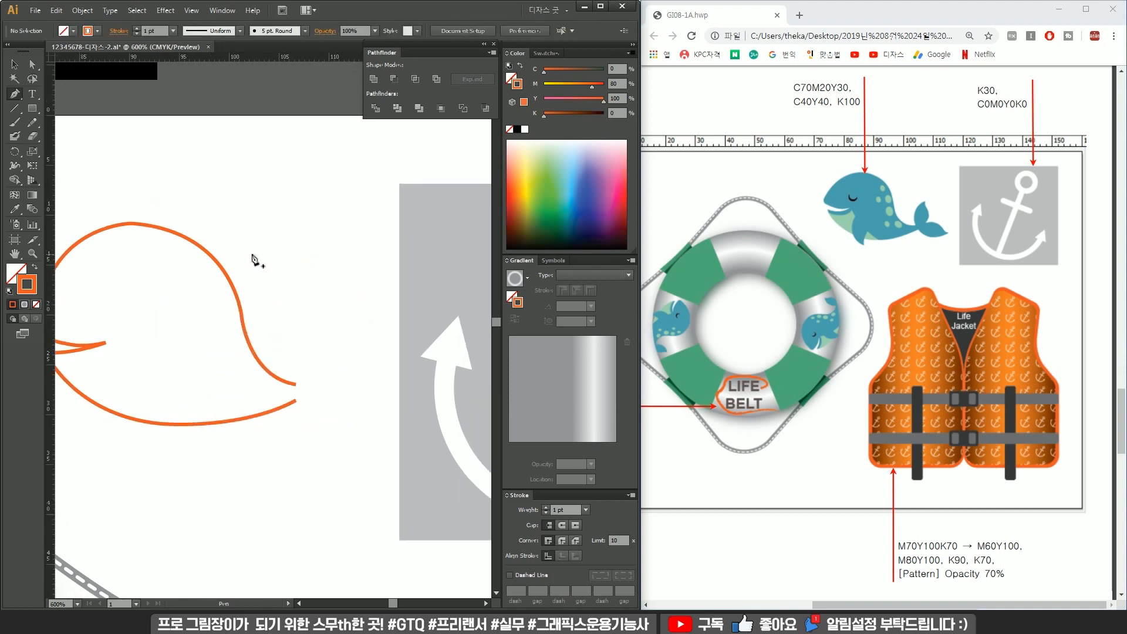
click(252, 247)
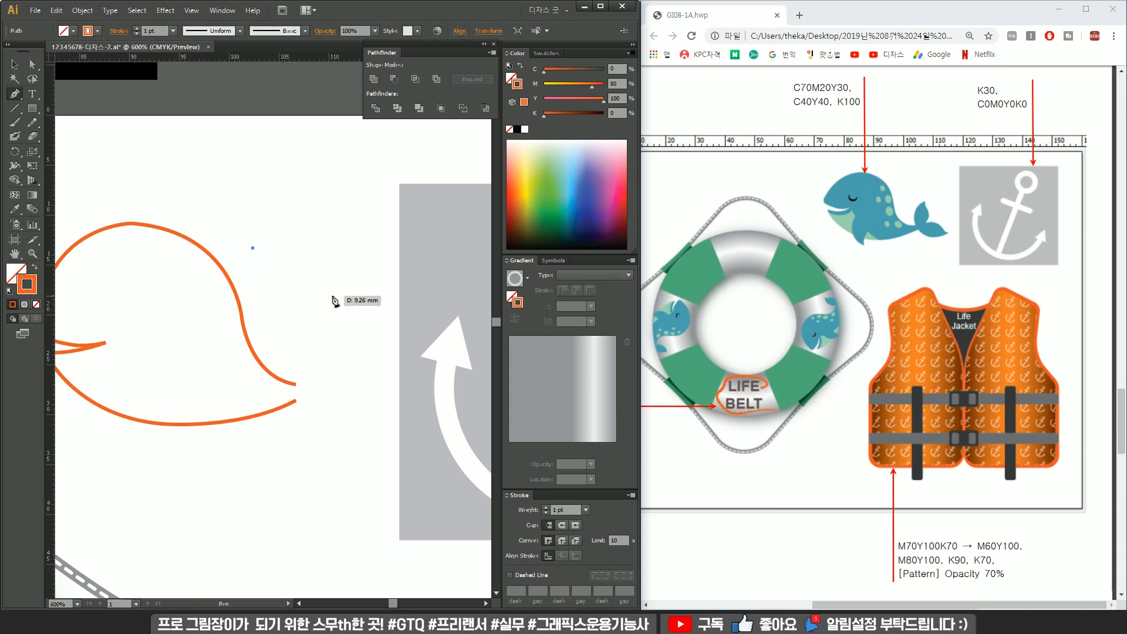
drag(387, 296, 396, 300)
alt+click(324, 300)
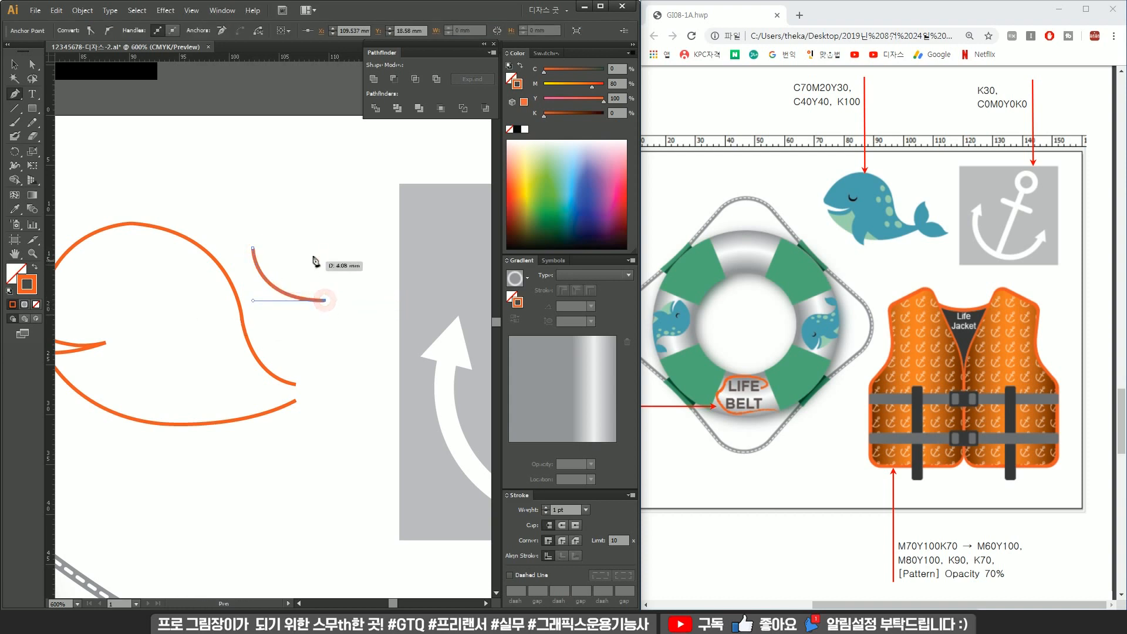
drag(265, 246, 260, 245)
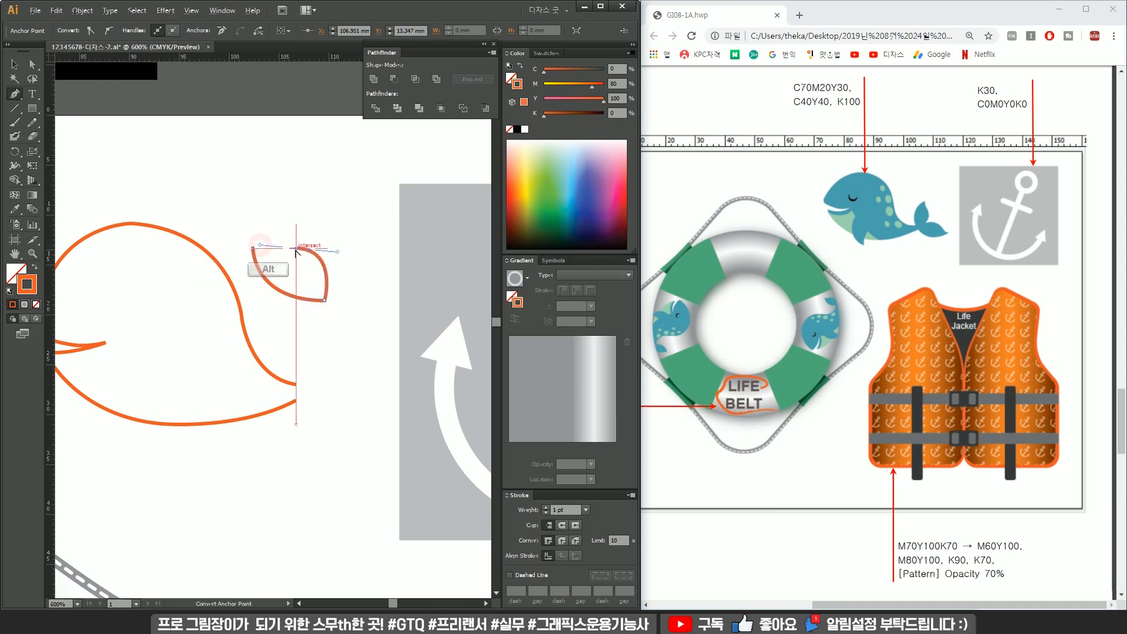
alt+click(296, 249)
ctrl+click(275, 251)
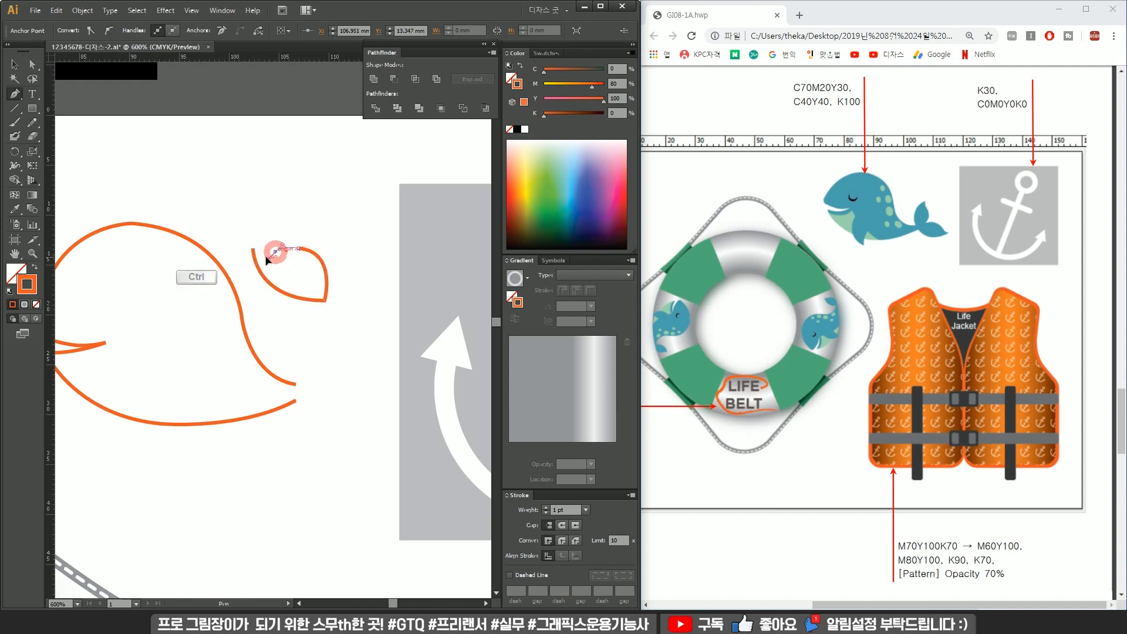
Duplicate the tail fin and reflect the copy to form the opposite fin.
scroll(280, 240, up, 4)
alt+click(259, 284)
drag(170, 270, 130, 230)
scroll(222, 268, down, 3)
key(v)
drag(311, 300, 395, 294)
right_click(399, 292)
mouse_move(465, 445)
click(549, 484)
key(Return)
click(273, 285)
click(270, 287)
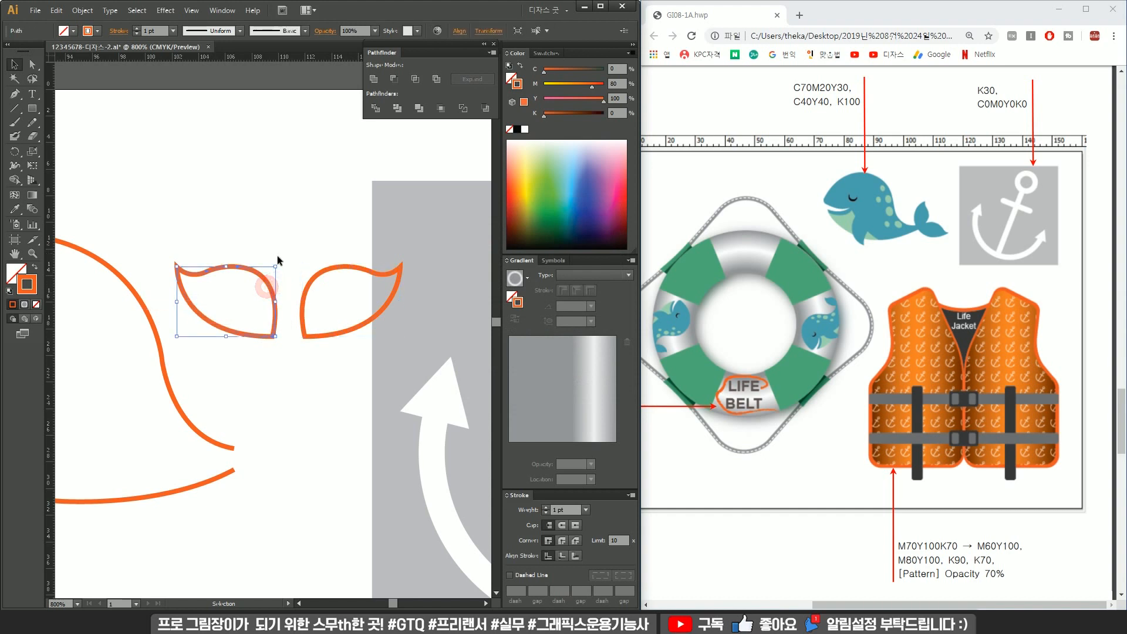
drag(280, 267, 261, 284)
click(313, 268)
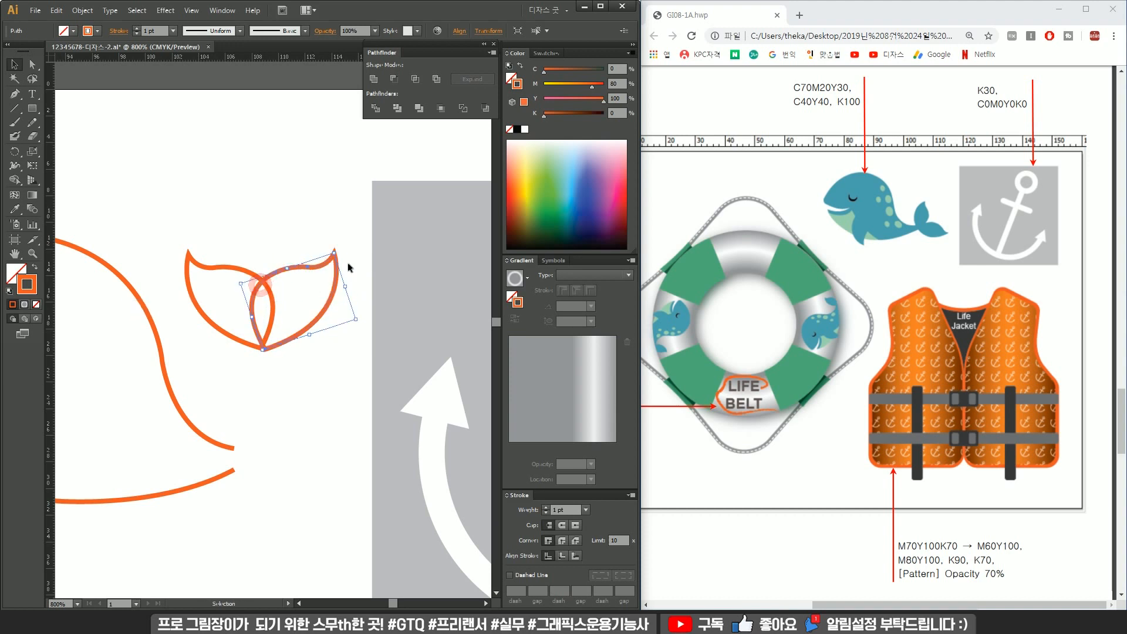
key(ctrl+z)
key(ctrl+z)
key(ctrl+z)
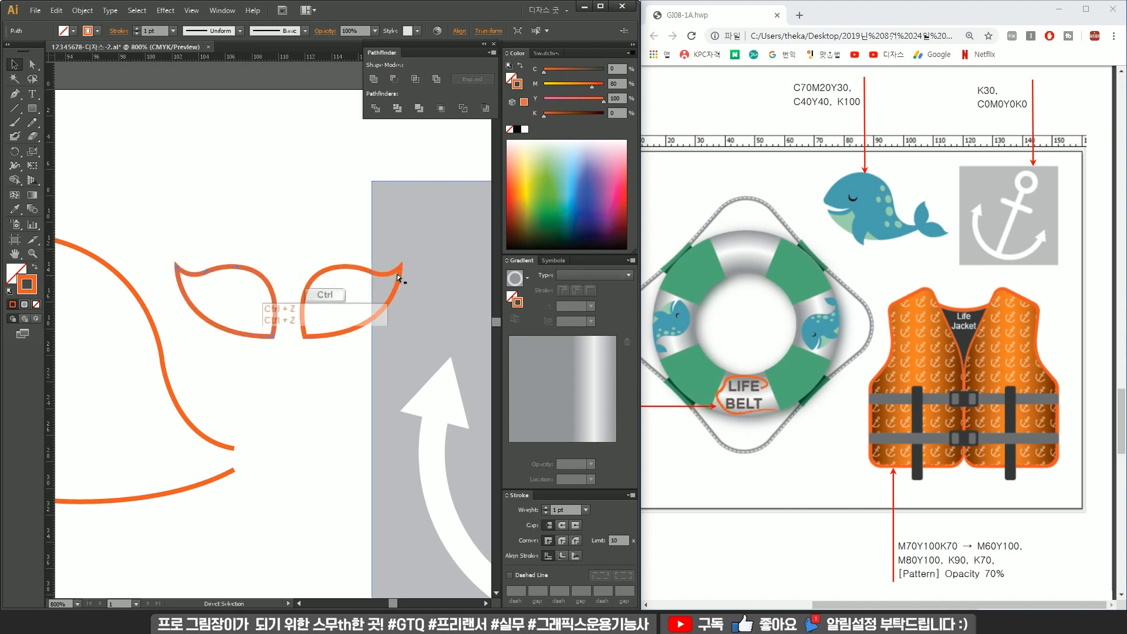
Rotate the right fin slightly and move both fins onto the end of the whale's body.
click(395, 271)
drag(405, 262, 403, 249)
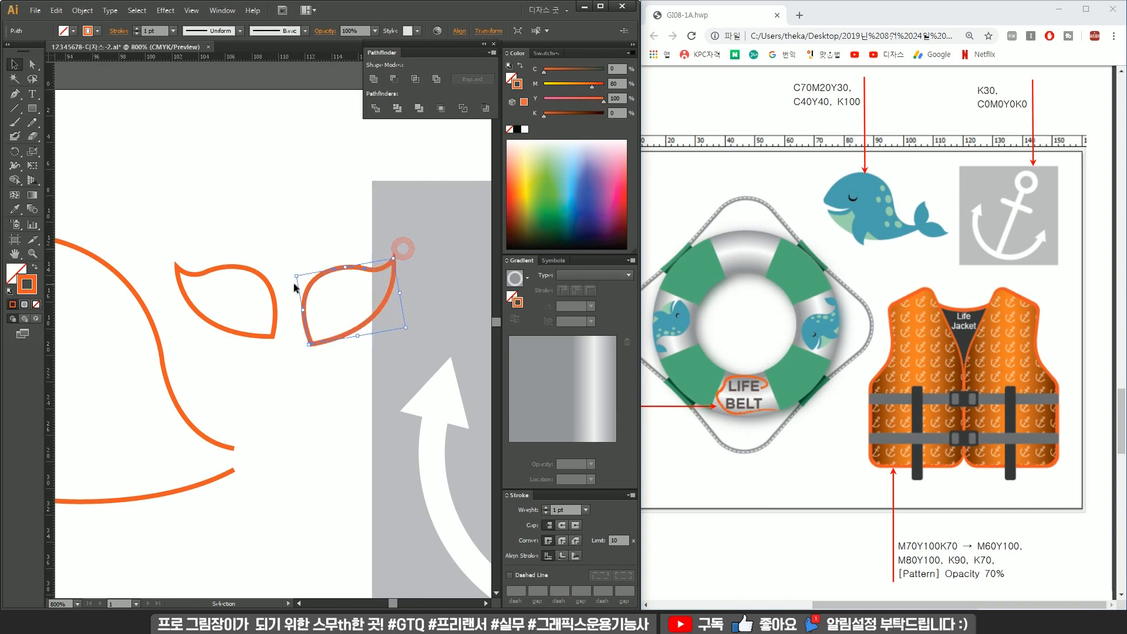
click(275, 288)
drag(279, 259, 310, 302)
drag(316, 240, 286, 320)
drag(336, 270, 281, 396)
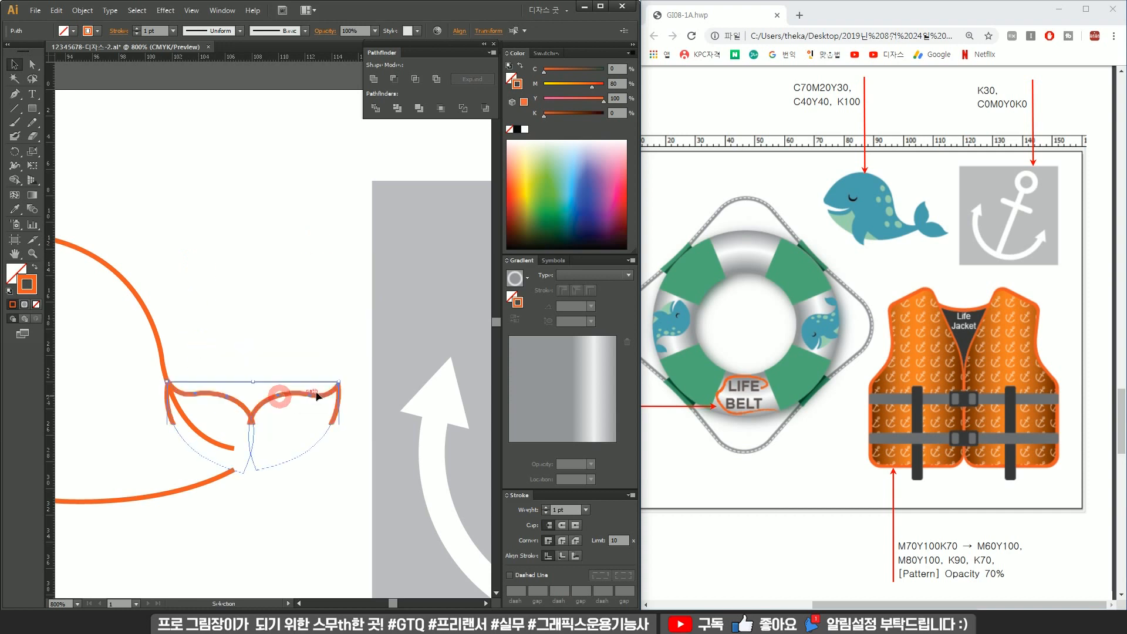
Adjust the fin pair's position so it joins the tail end.
drag(342, 376, 312, 474)
drag(279, 429, 370, 382)
click(340, 411)
Select the whole whale and swap its stroke into a solid fill.
scroll(294, 422, down, 2)
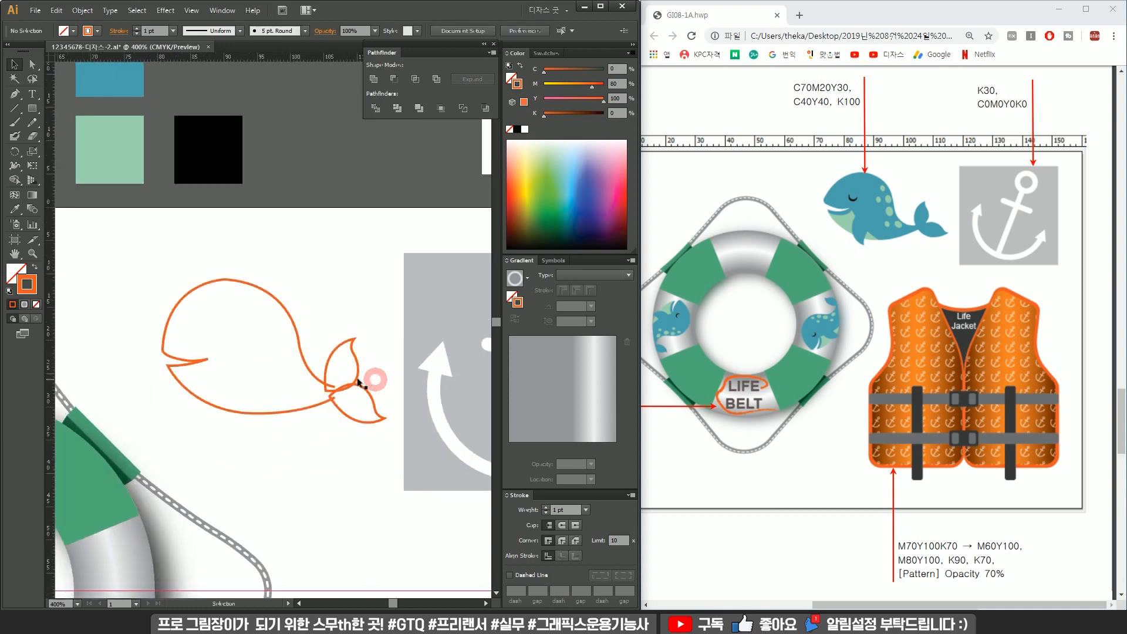
drag(274, 450, 274, 447)
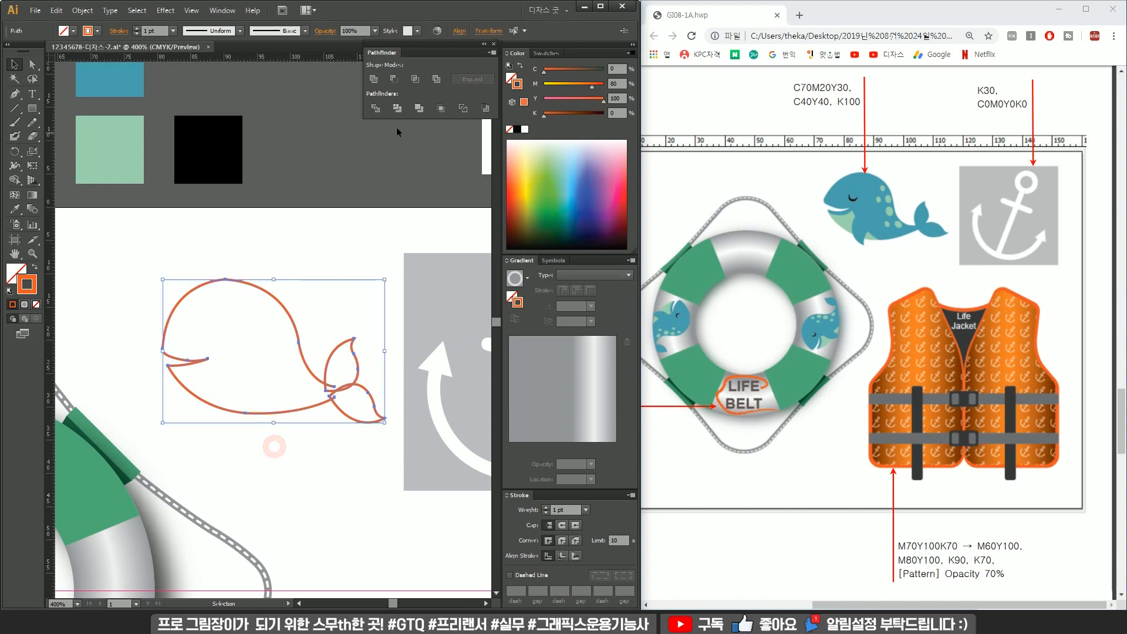
click(34, 271)
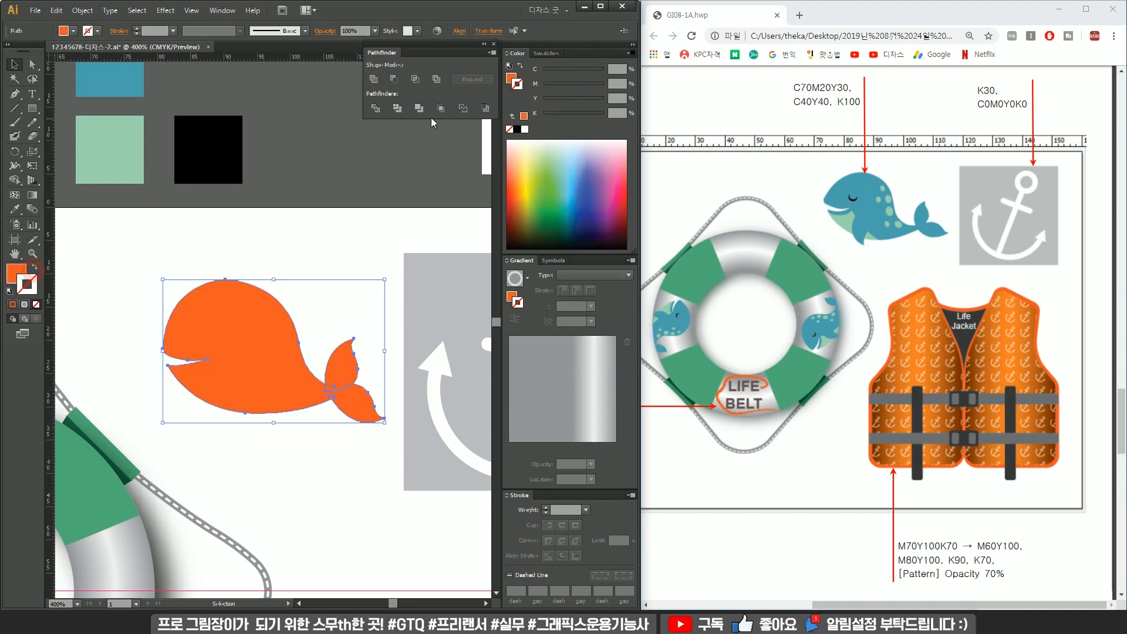
click(368, 258)
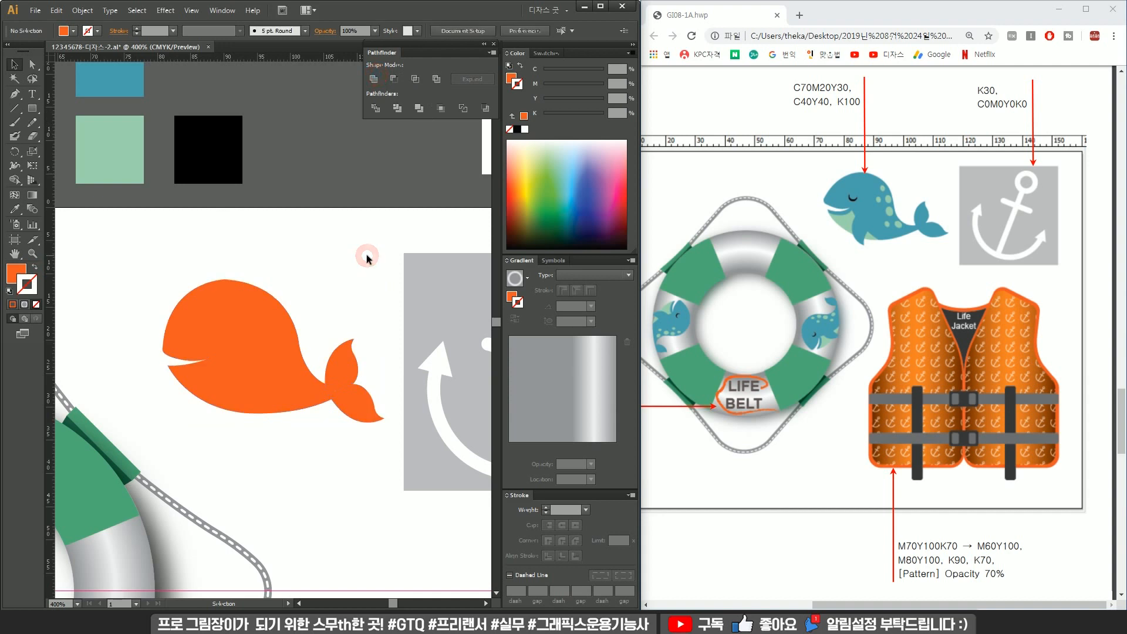
Move the mouth's inner corner point to shorten the whale's mouth slit.
click(347, 371)
click(308, 334)
scroll(199, 352, up, 3)
key(a)
click(254, 361)
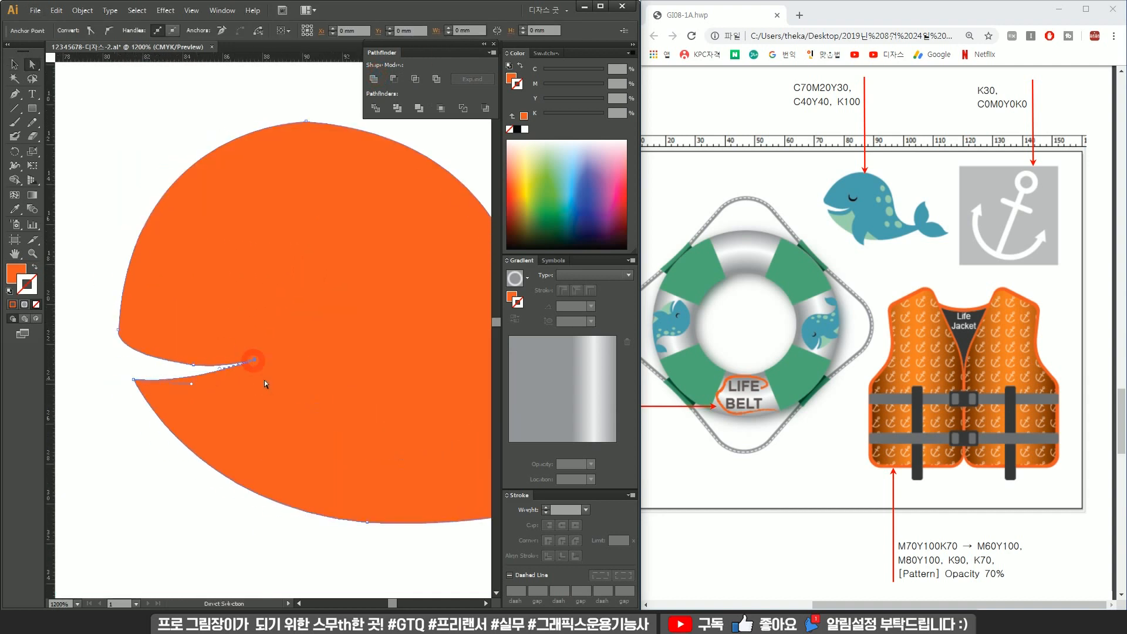
drag(254, 361, 220, 362)
click(114, 368)
scroll(151, 369, down, 2)
key(v)
click(245, 340)
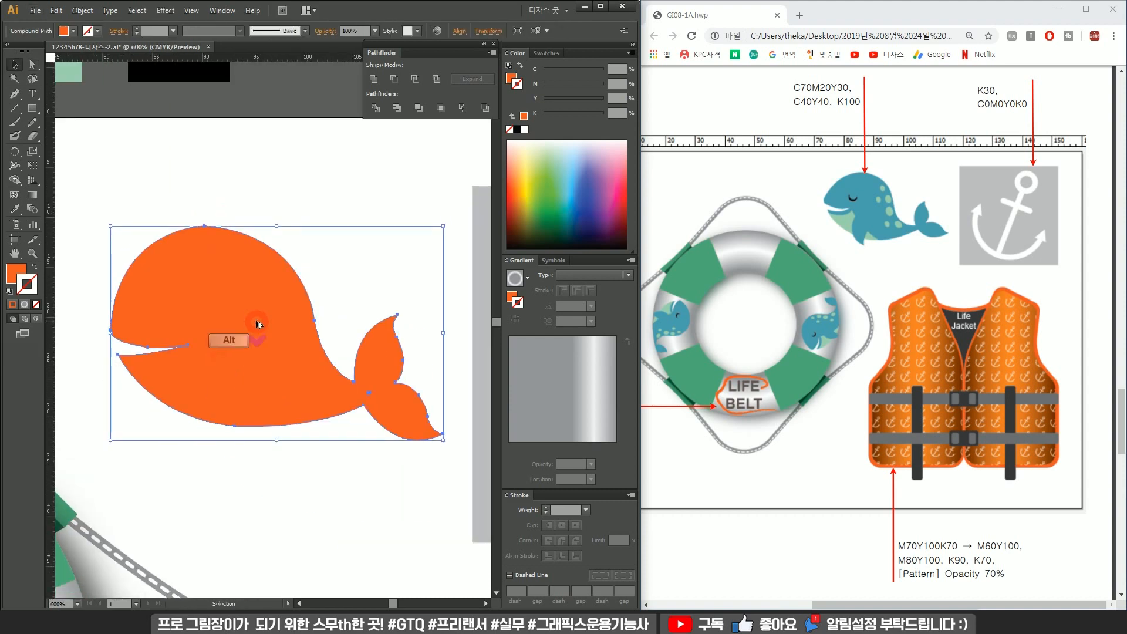
Refine the curve of the whale's head by adjusting its anchor handles.
scroll(247, 337, down, 1)
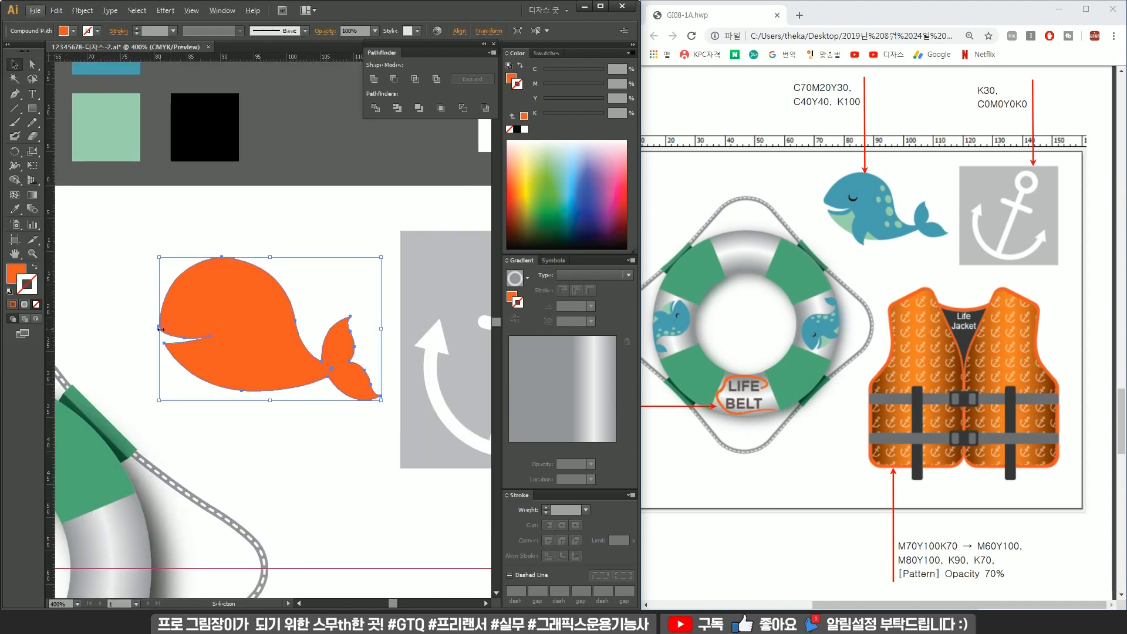
key(a)
drag(129, 229, 231, 391)
click(335, 260)
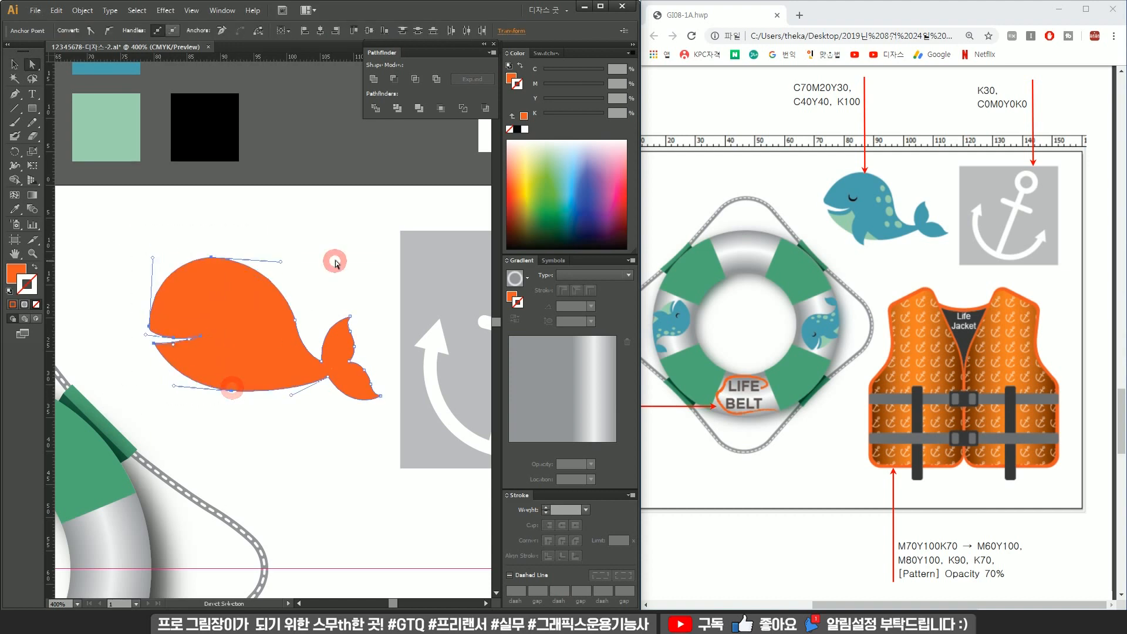
click(295, 320)
drag(282, 262, 296, 254)
scroll(329, 264, left, 1)
key(v)
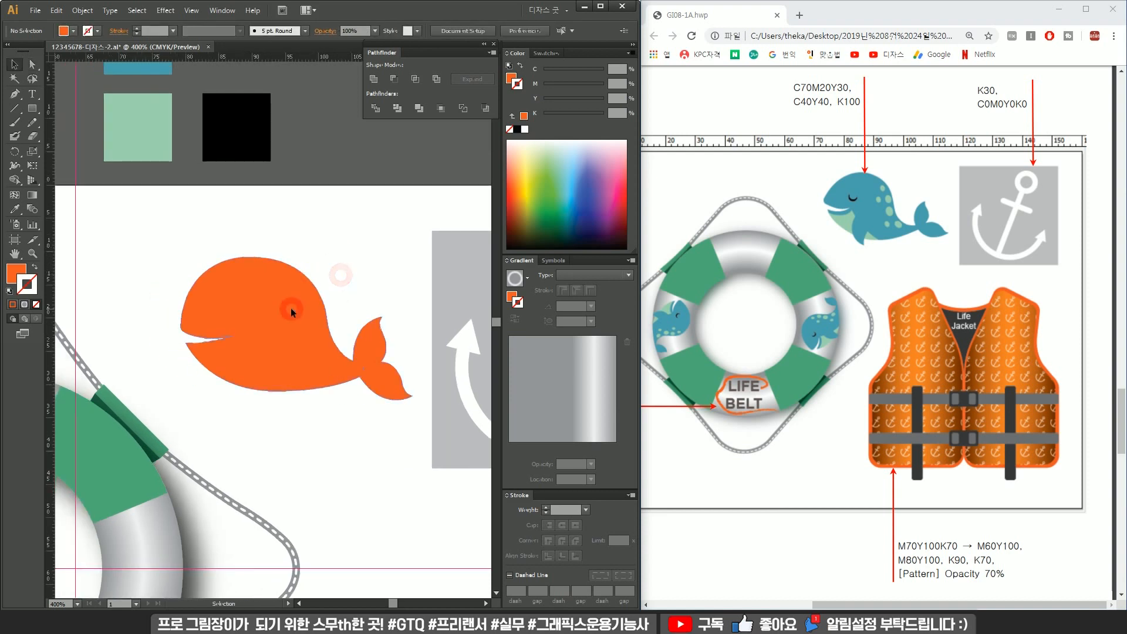
Fill the whale with the blue swatch color using the Eyedropper and reposition it slightly.
click(291, 308)
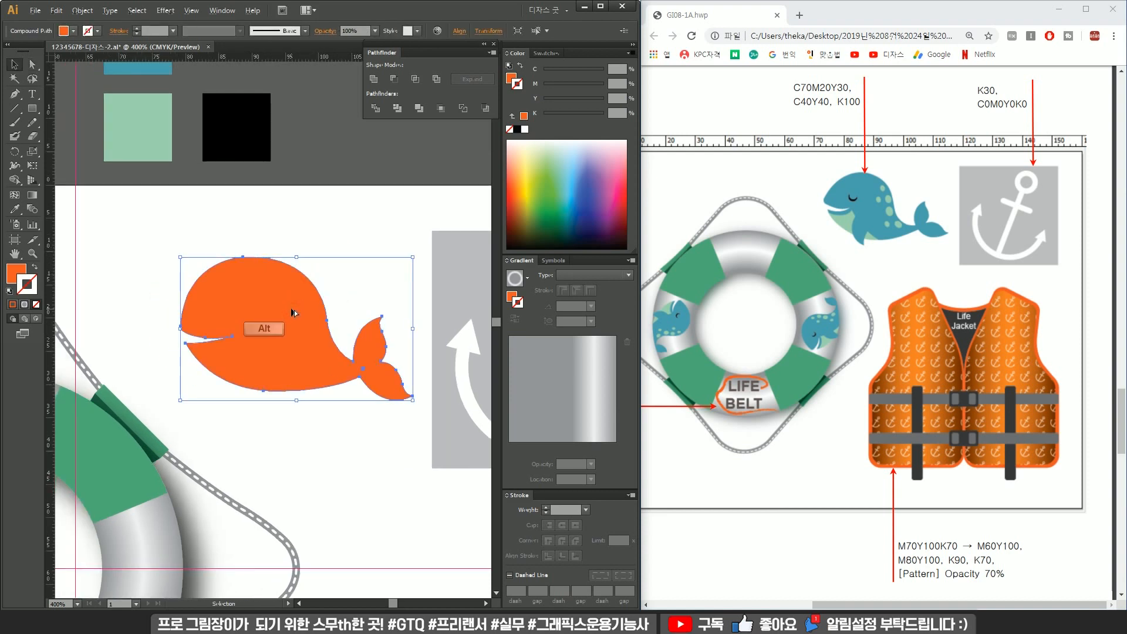
key(ctrl+minus)
key(ctrl+minus)
key(i)
click(223, 200)
key(ctrl+plus)
key(v)
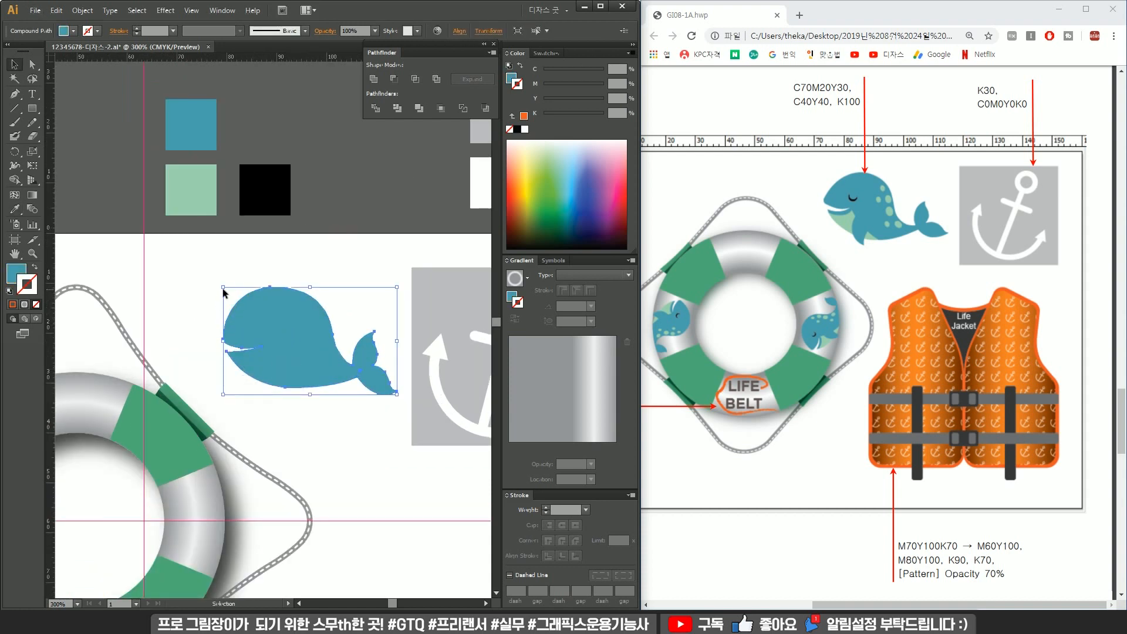
drag(223, 287, 199, 272)
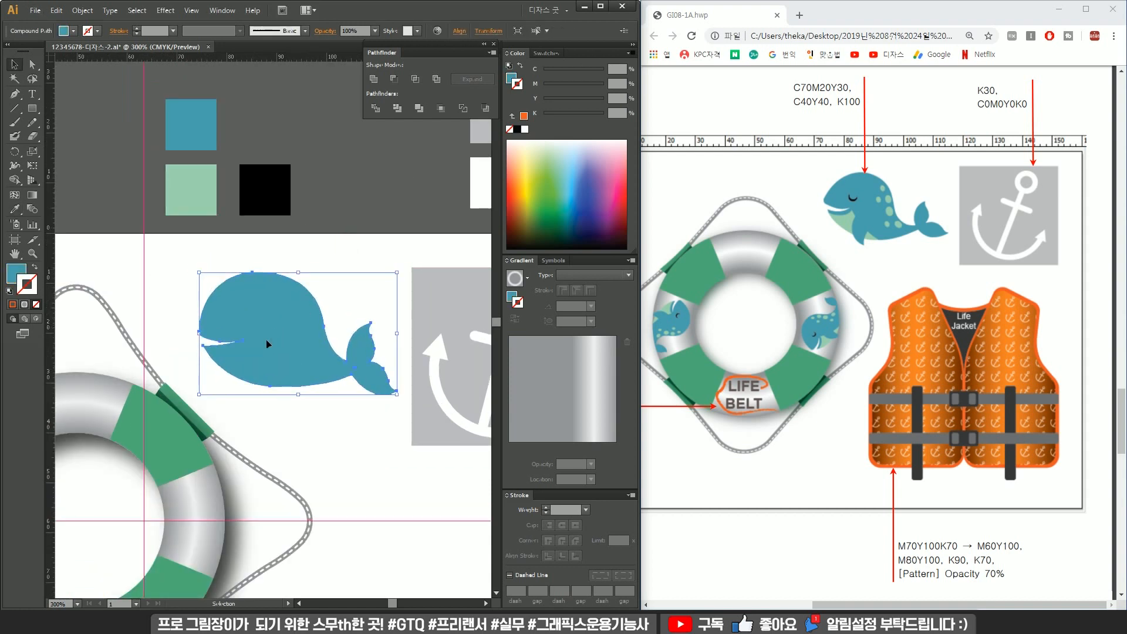
Draw a dividing line across the whale's lower body with the Pen tool.
scroll(251, 364, up, 2)
scroll(244, 335, up, 1)
drag(244, 356, 268, 372)
key(p)
ctrl+click(148, 364)
click(147, 367)
drag(271, 346, 330, 317)
click(272, 345)
drag(347, 419, 294, 395)
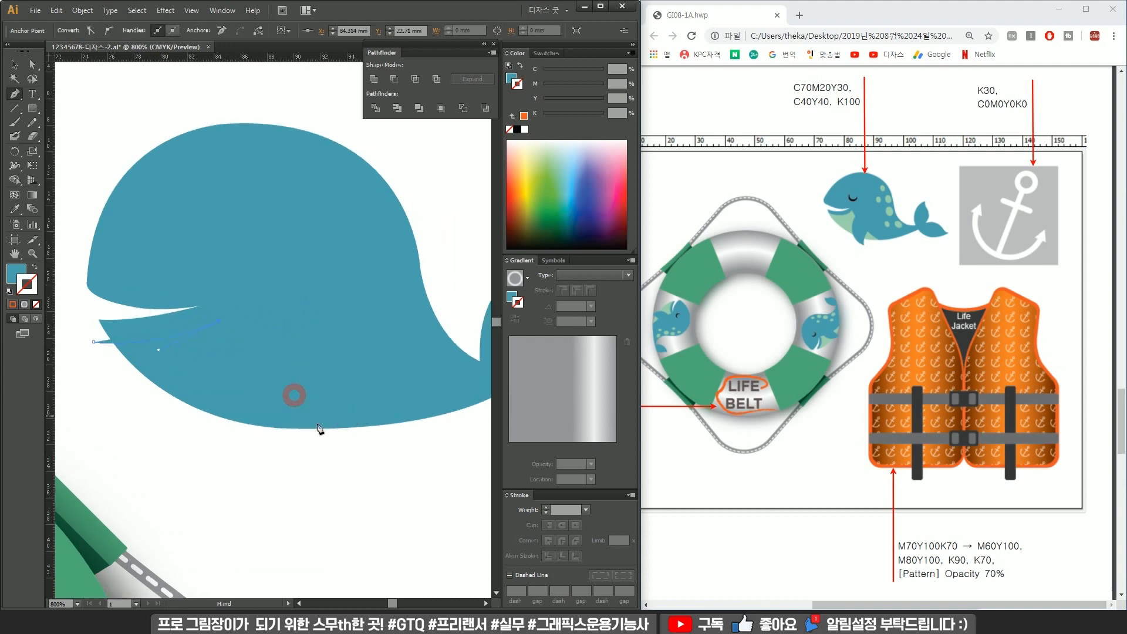
click(350, 441)
click(35, 269)
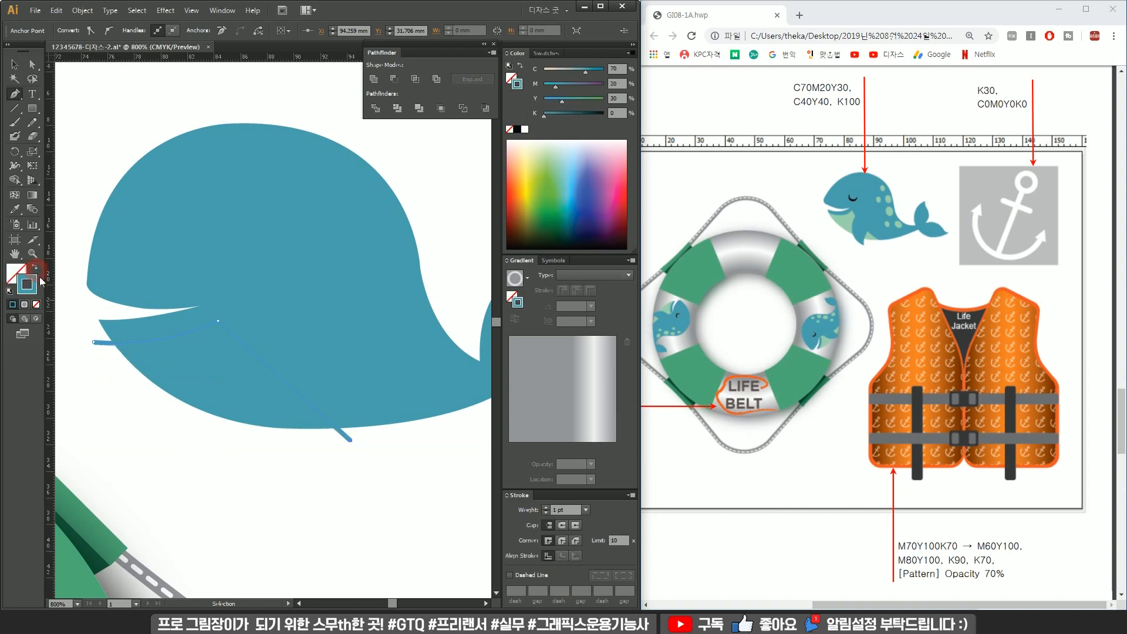
Divide the whale with the line using Pathfinder and ungroup the resulting pieces.
drag(318, 490, 269, 284)
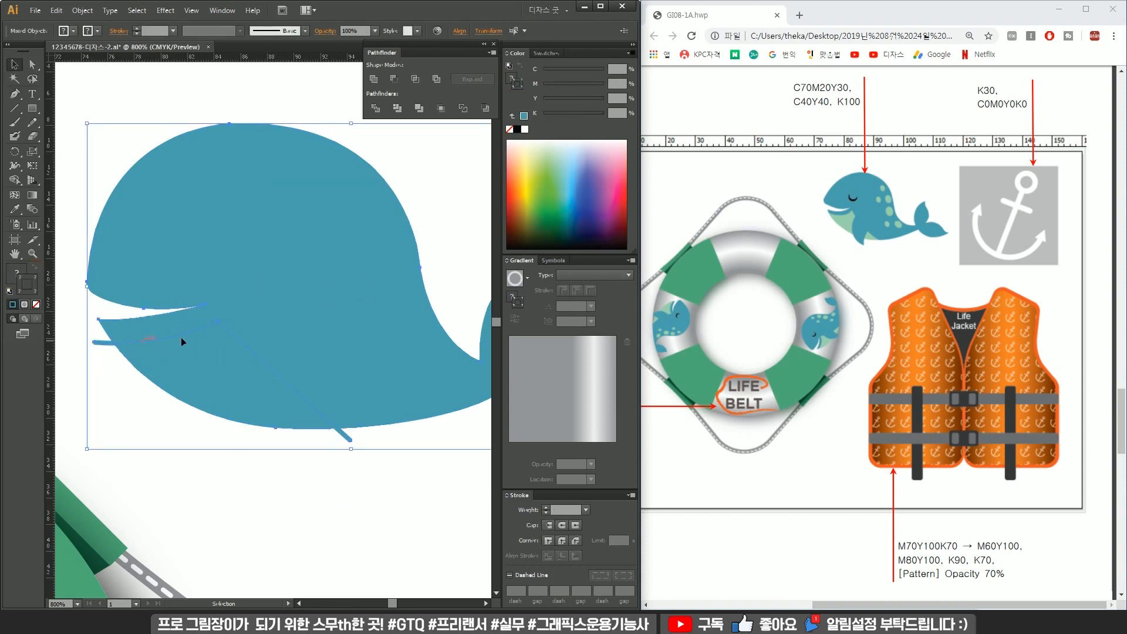
click(375, 108)
right_click(297, 233)
click(432, 245)
Select the belly piece and fill it with the mint green swatch color.
click(177, 416)
click(212, 387)
scroll(236, 369, down, 2)
drag(237, 339, 298, 419)
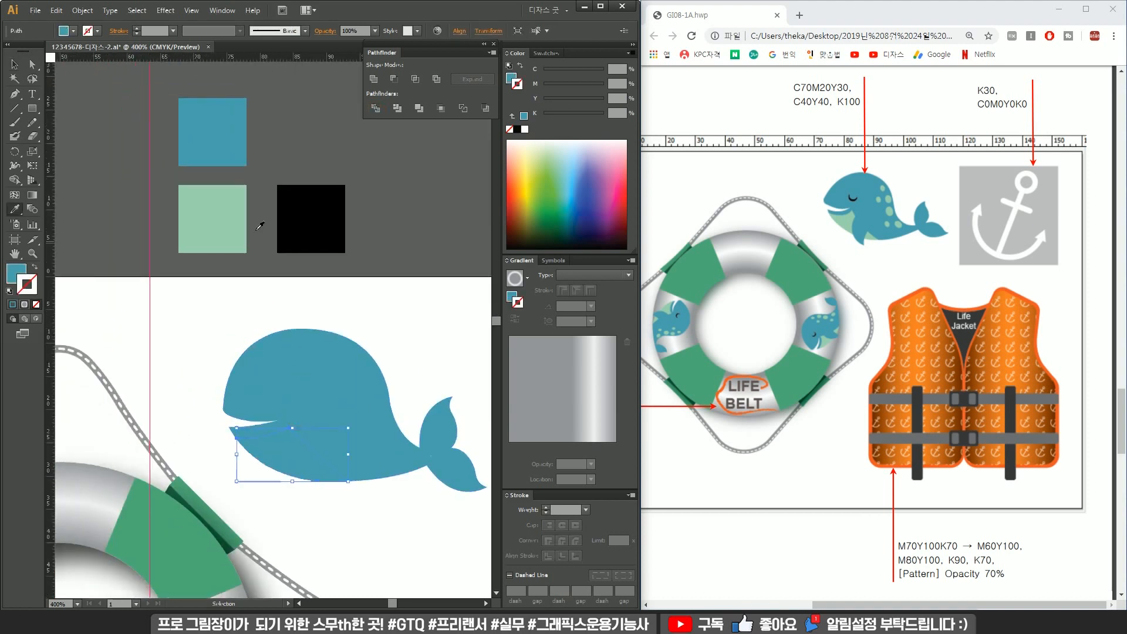
click(220, 217)
Draw the whale's flipper shape with the Pen tool over the belly.
key(v)
click(427, 239)
scroll(297, 458, up, 3)
drag(336, 476, 342, 440)
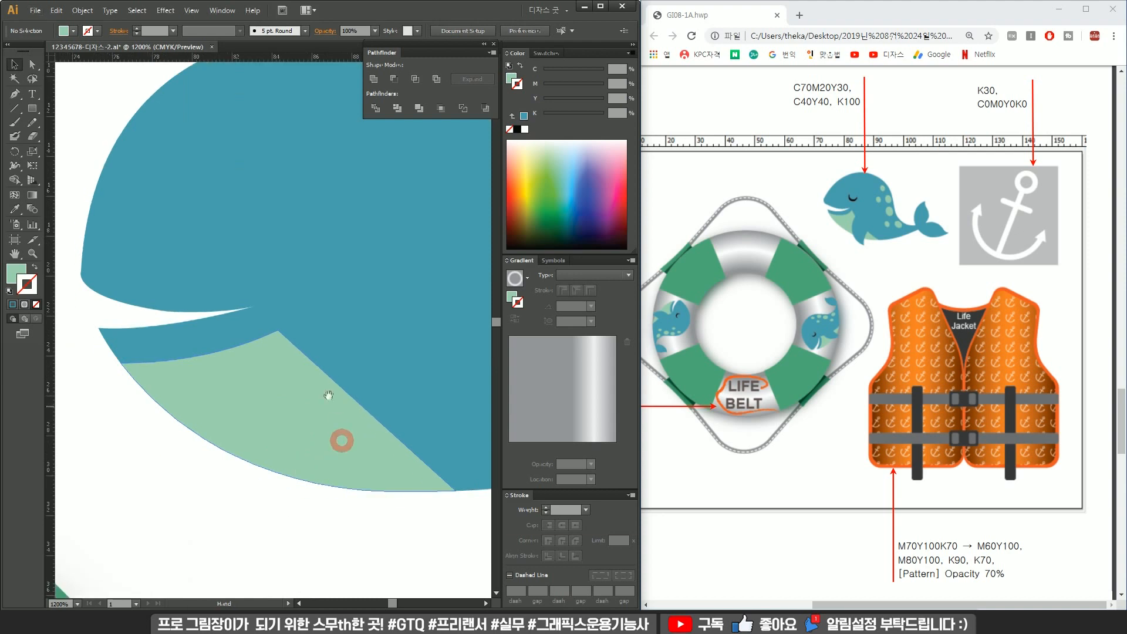
drag(280, 465, 269, 398)
key(p)
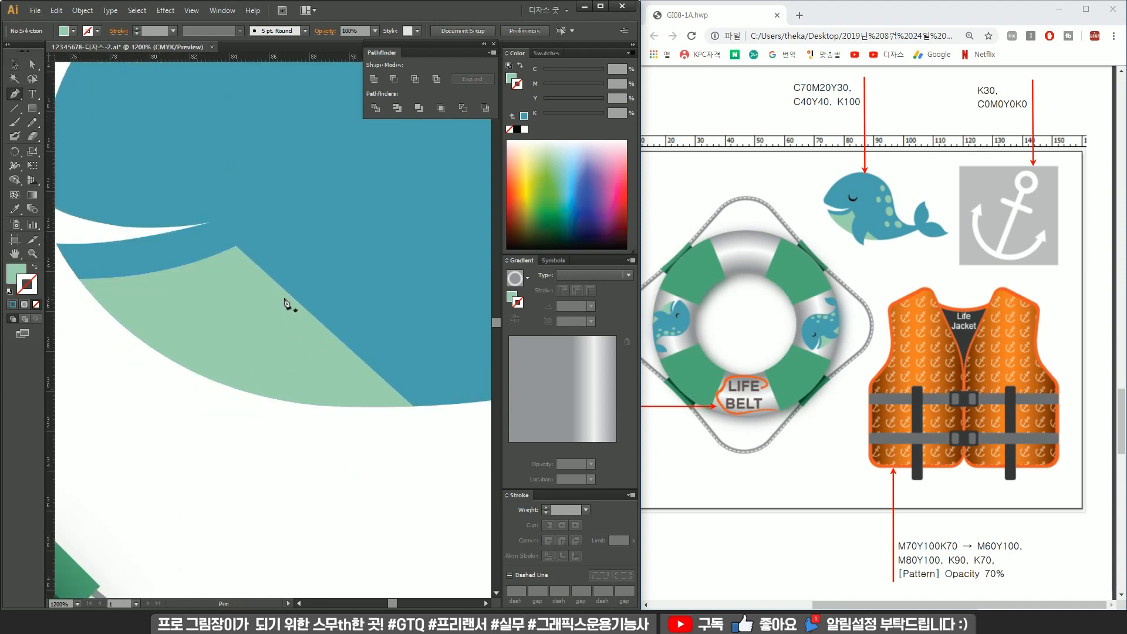
click(280, 277)
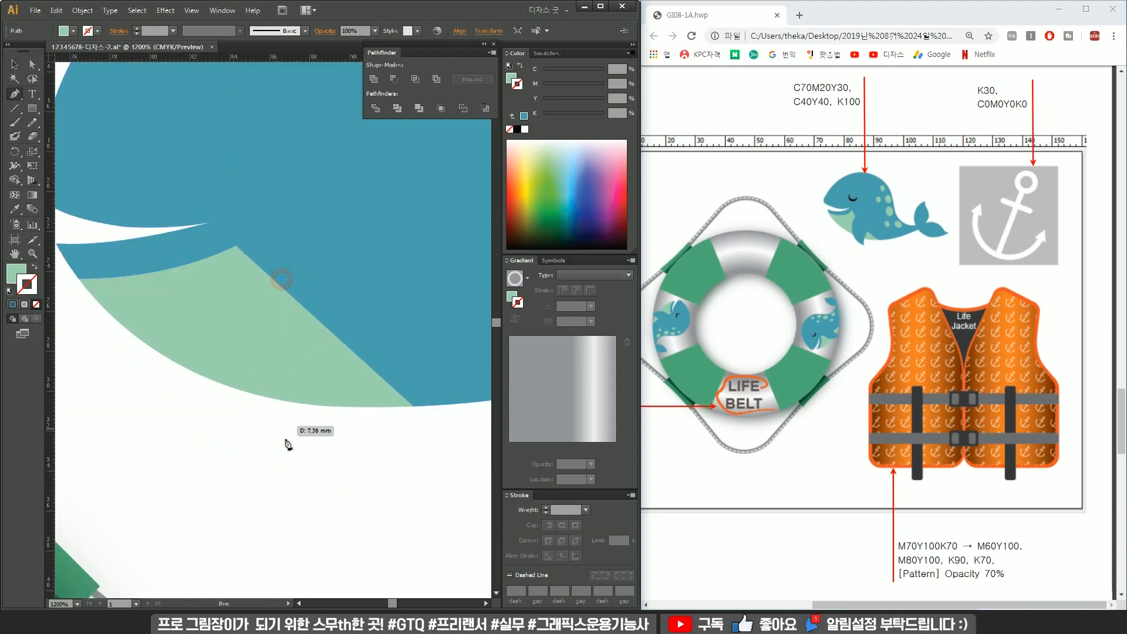
drag(300, 483, 417, 566)
alt+click(300, 483)
drag(366, 334, 428, 283)
key(ctrl)
key(v)
Fill the flipper with the whale's blue using the Eyedropper.
scroll(305, 350, down, 2)
drag(333, 345, 341, 395)
key(i)
click(375, 317)
Move the flipper into place on the whale's lower body.
key(v)
click(296, 405)
click(328, 412)
drag(345, 419, 351, 419)
click(381, 461)
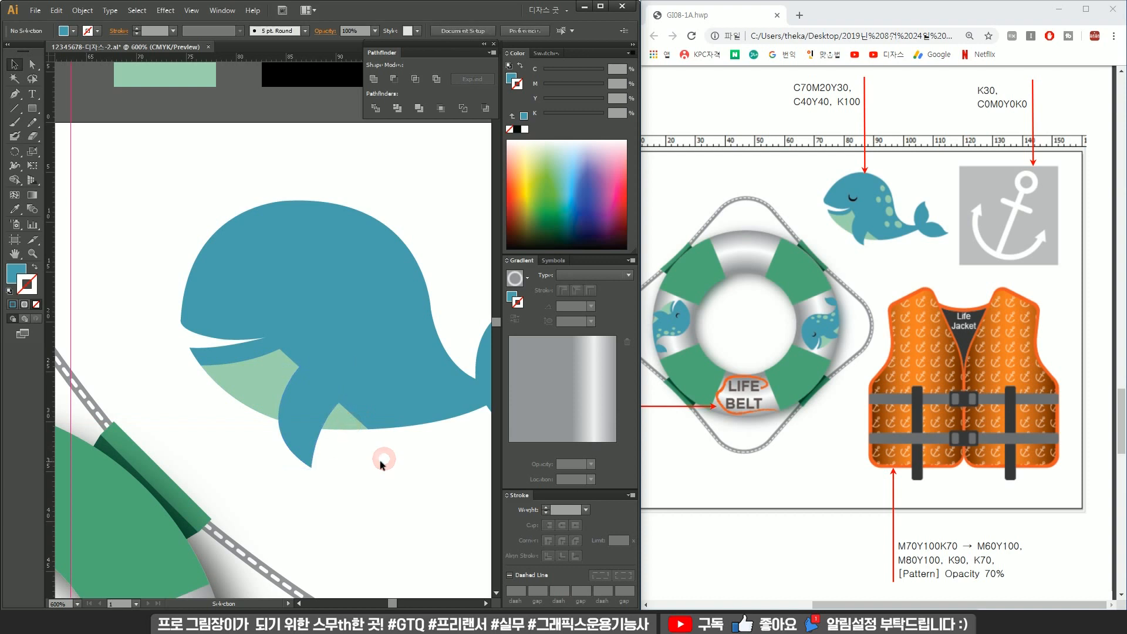
scroll(380, 460, down, 2)
drag(395, 464, 331, 435)
click(288, 418)
scroll(296, 407, up, 3)
drag(315, 366, 276, 416)
click(342, 488)
Rotate the flipper slightly and adjust its position at the belly.
click(287, 478)
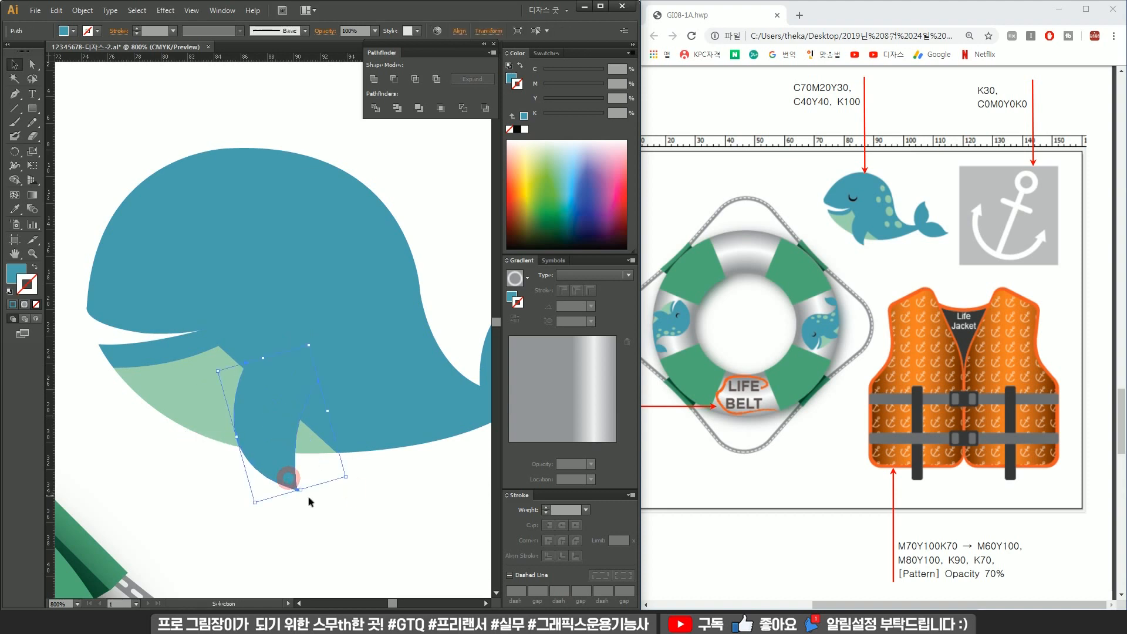
drag(346, 477, 358, 486)
drag(291, 443, 283, 444)
click(378, 470)
scroll(377, 467, down, 1)
drag(385, 462, 314, 463)
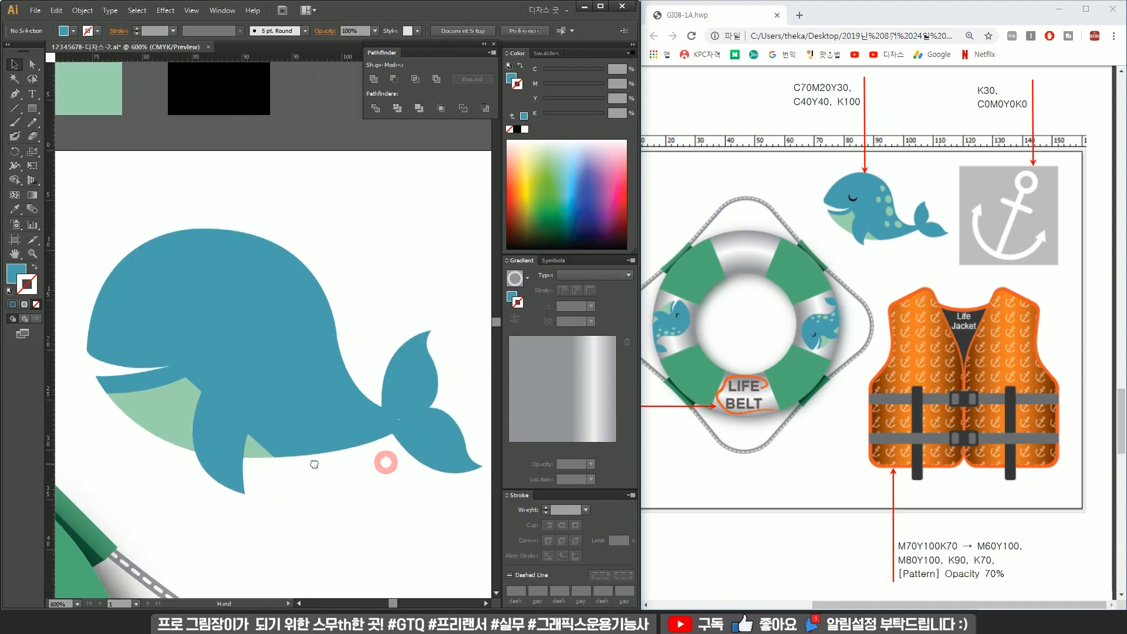
Draw a small ellipse about 2.6 × 2.3 mm on the whale's back and fill it mint with the Eyedropper.
drag(44, 116, 87, 135)
drag(283, 247, 340, 271)
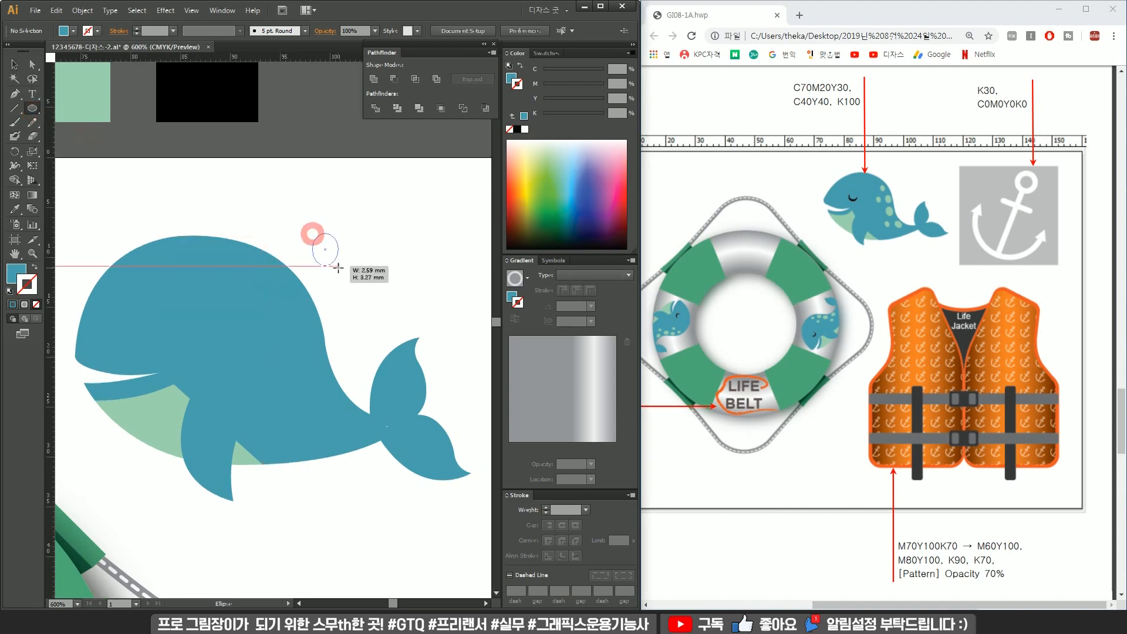
key(v)
drag(337, 263, 274, 290)
drag(259, 204, 320, 245)
key(i)
click(147, 135)
Duplicate the mint spot several times, scattering copies of different sizes across the whale's back and side.
key(v)
scroll(381, 330, up, 1)
drag(334, 299, 326, 290)
drag(317, 327, 331, 340)
drag(343, 351, 322, 426)
click(336, 381)
drag(357, 386, 347, 376)
click(323, 324)
drag(330, 326, 331, 319)
click(302, 269)
drag(320, 279, 302, 275)
click(275, 308)
mouse_move(267, 310)
mouse_down()
mouse_move(285, 318)
mouse_move(285, 300)
mouse_up()
click(368, 261)
scroll(369, 262, down, 2)
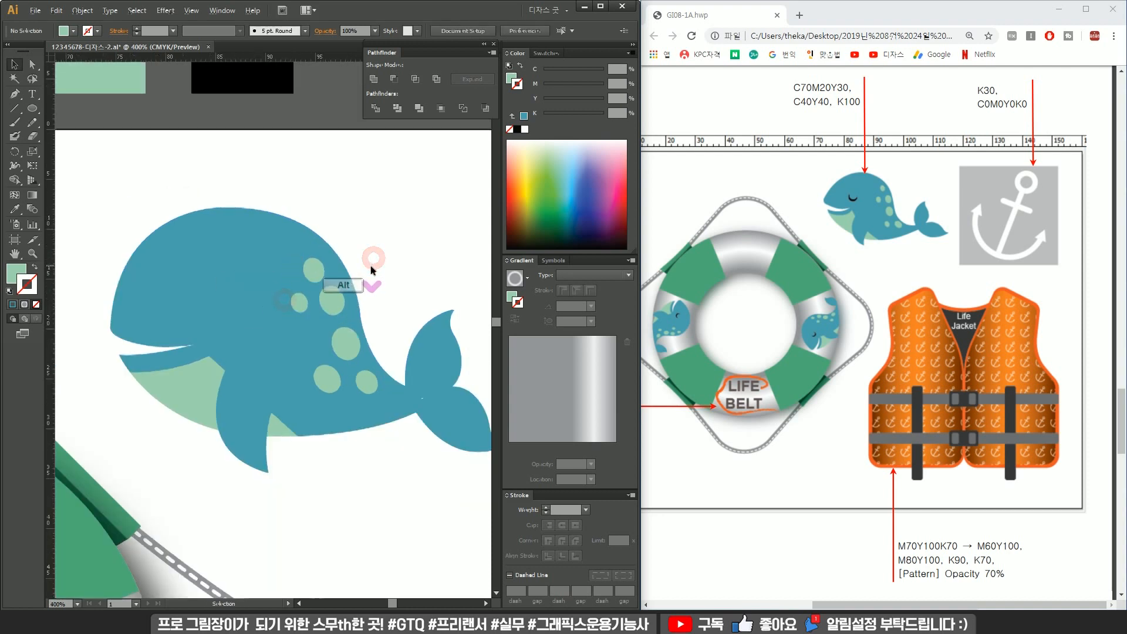
drag(378, 300, 345, 295)
Cover the small gap at the tail's base with a rectangle and unite it with the whale body.
scroll(375, 348, up, 5)
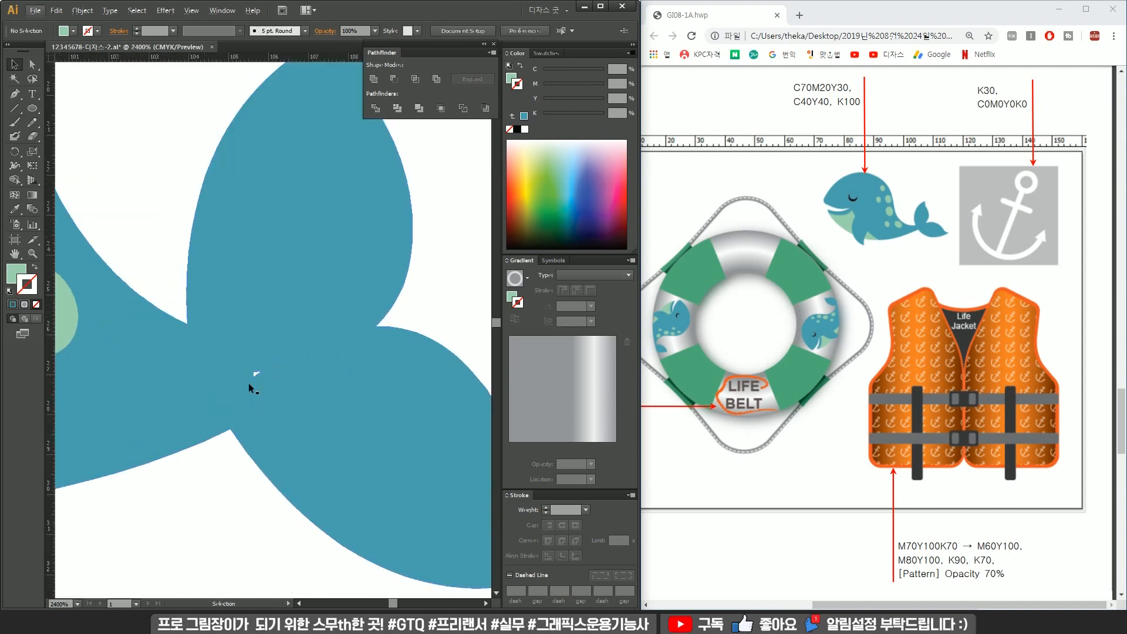
drag(36, 112, 77, 107)
drag(218, 348, 286, 398)
key(v)
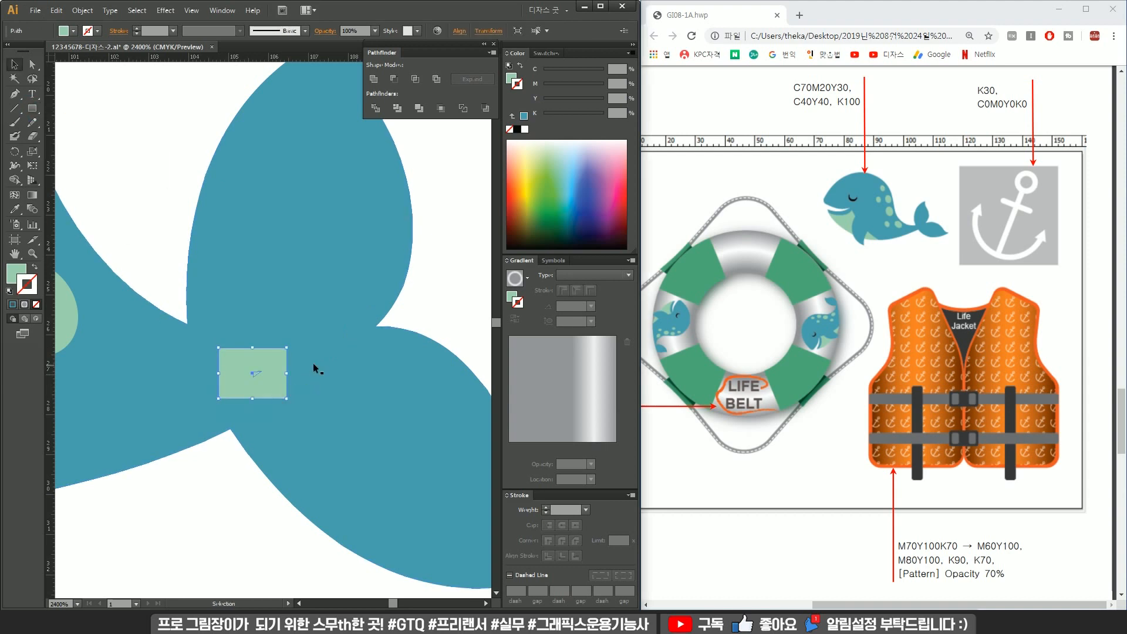
click(312, 292)
key(v)
drag(450, 275, 230, 421)
click(374, 79)
scroll(253, 302, down, 5)
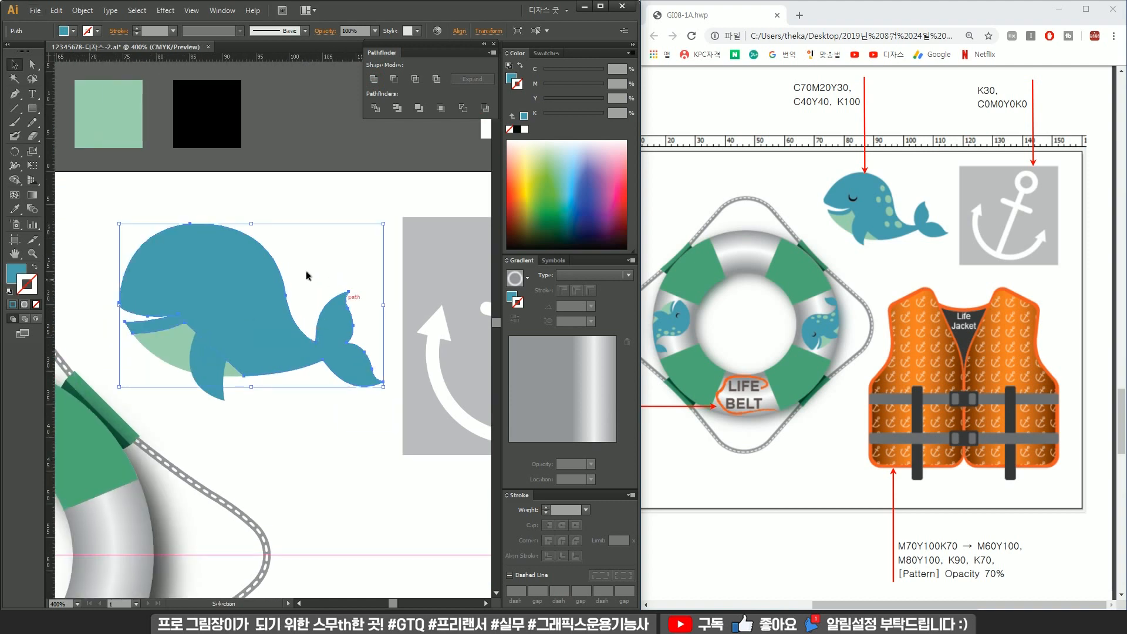
Send the united whale body behind the mint spots.
right_click(331, 356)
mouse_move(391, 511)
click(496, 547)
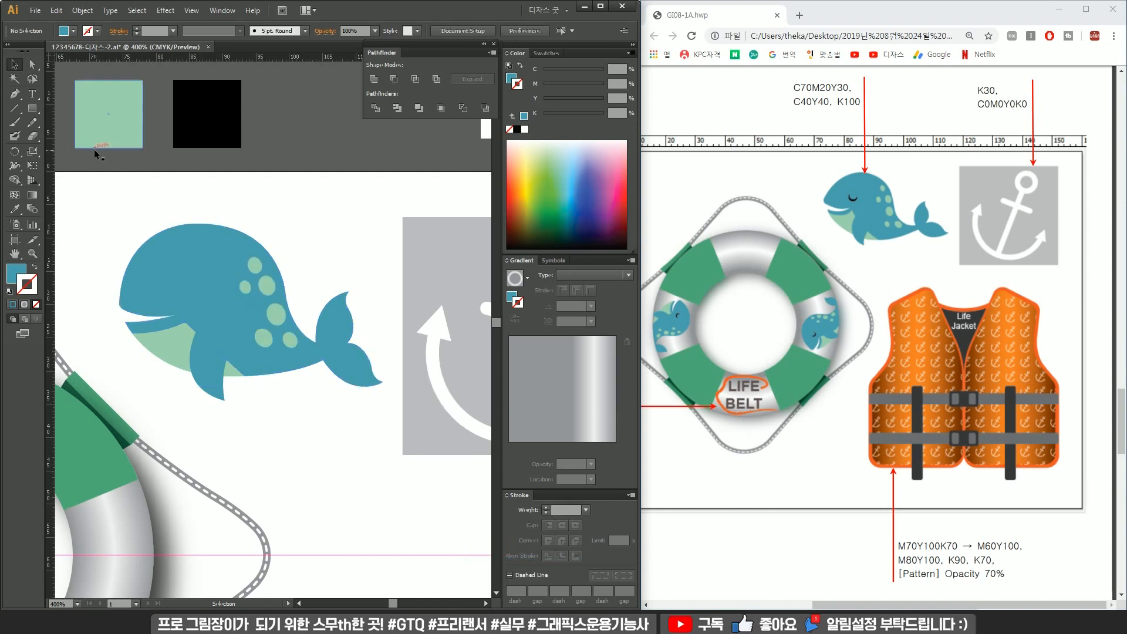
Create a small crescent shape for the eye from two offset ellipses above the whale.
drag(41, 110, 71, 143)
scroll(289, 234, up, 2)
drag(318, 165, 367, 223)
scroll(364, 223, up, 2)
key(v)
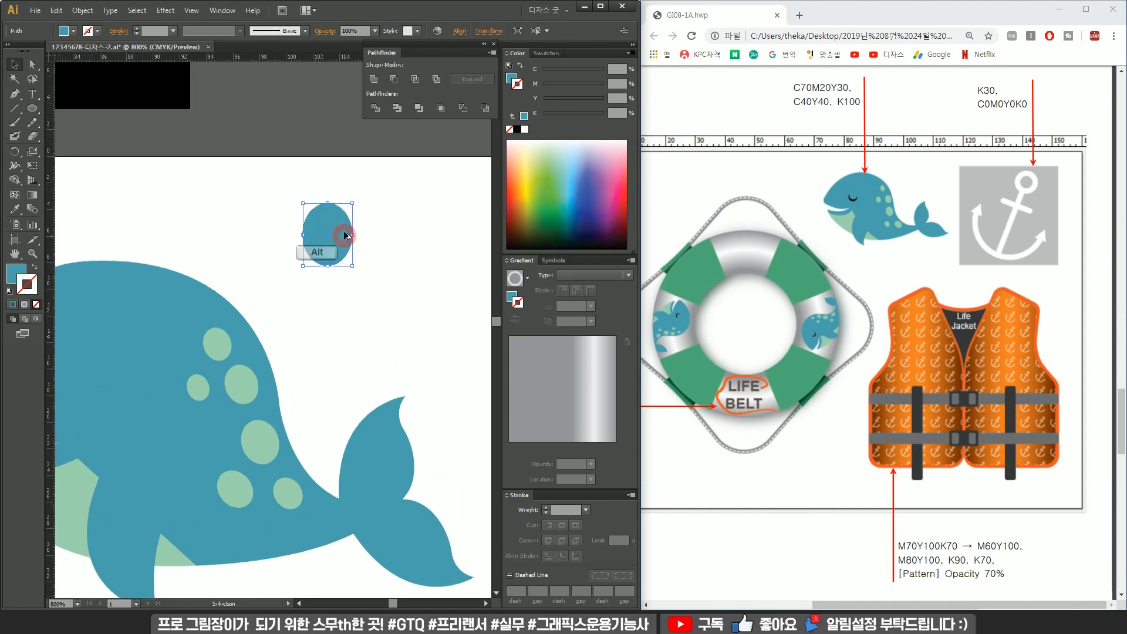
drag(339, 233, 303, 276)
right_click(344, 223)
click(390, 291)
click(334, 234)
key(Delete)
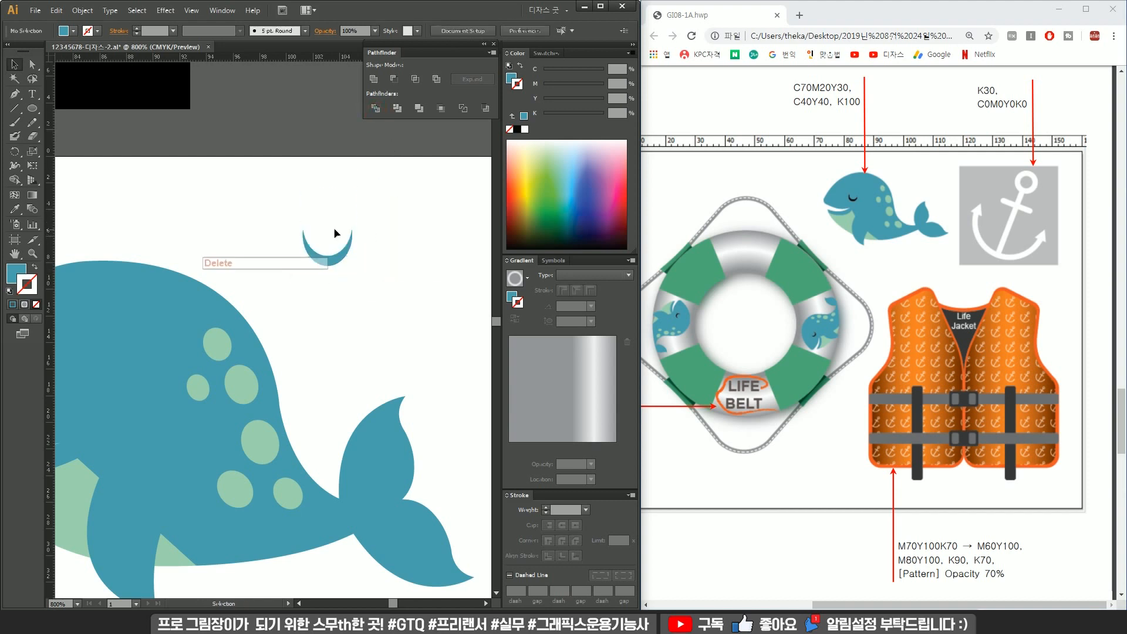
Move the crescent onto the whale's head as a closed eye, fill it black and scale it down.
drag(334, 277, 239, 384)
click(370, 274)
scroll(360, 260, down, 2)
key(i)
click(247, 212)
key(v)
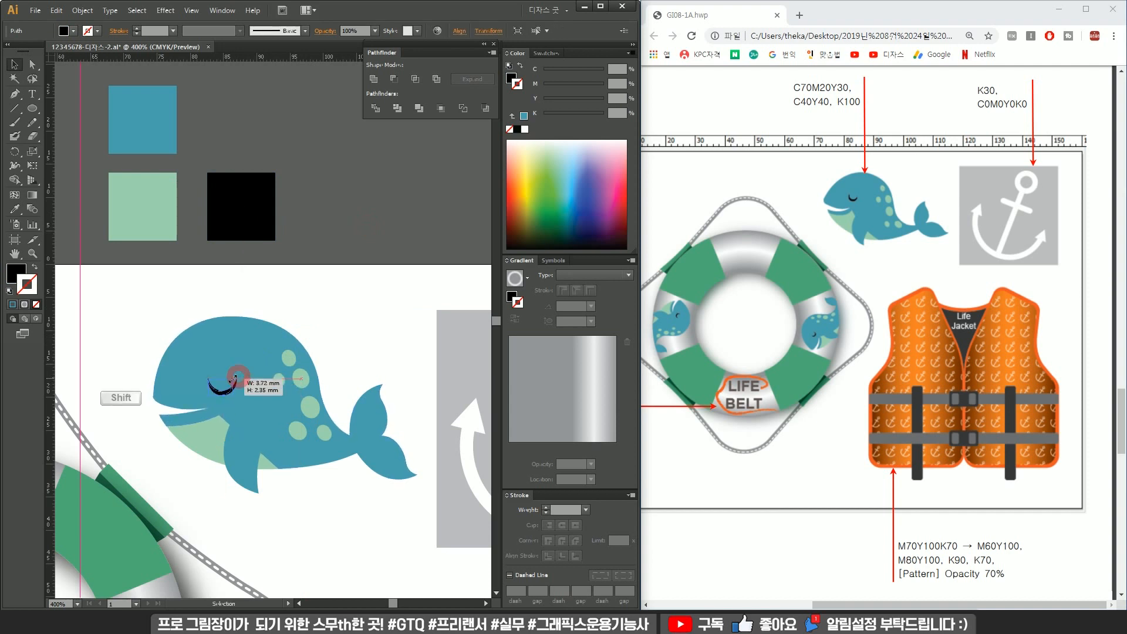
scroll(241, 376, up, 3)
drag(252, 365, 266, 386)
scroll(247, 401, down, 6)
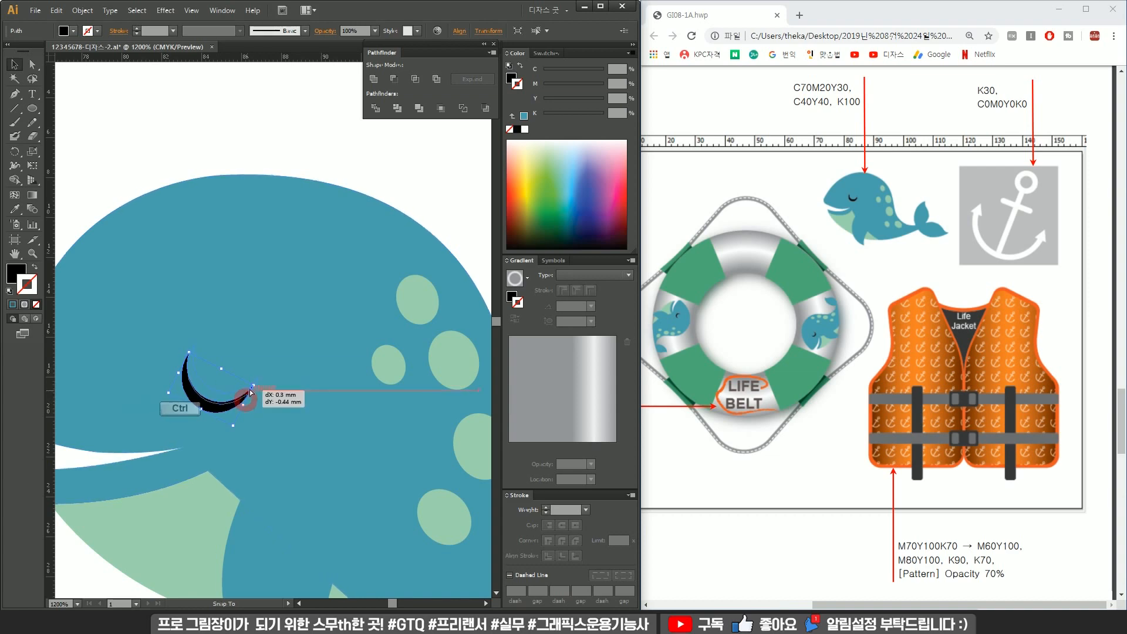
click(417, 426)
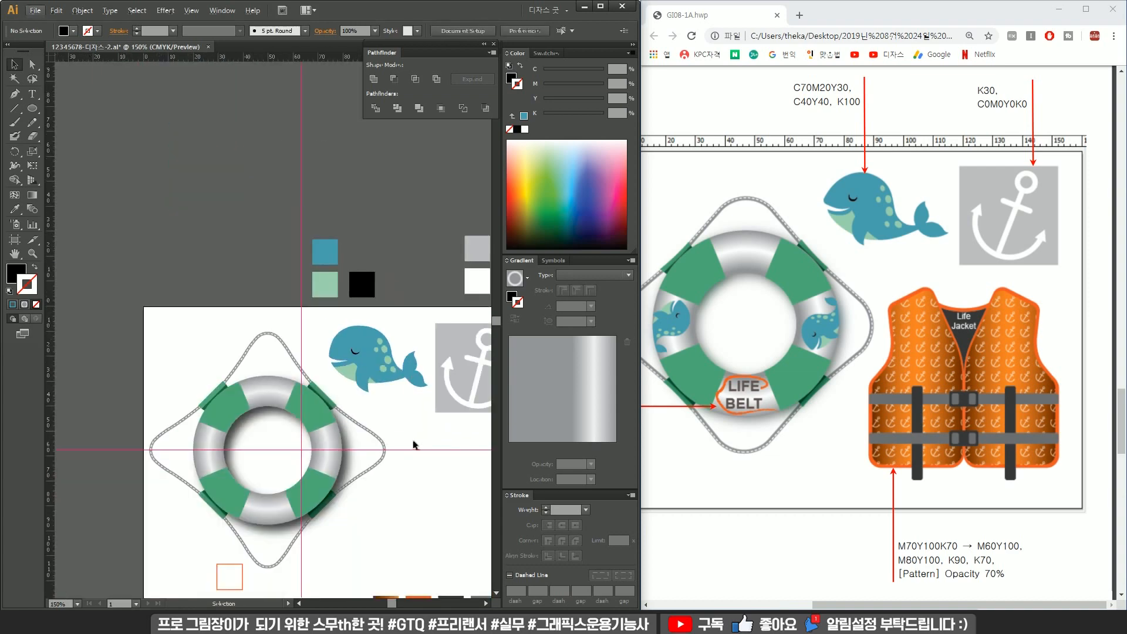
Select all parts of the whale and group them.
scroll(313, 329, up, 2)
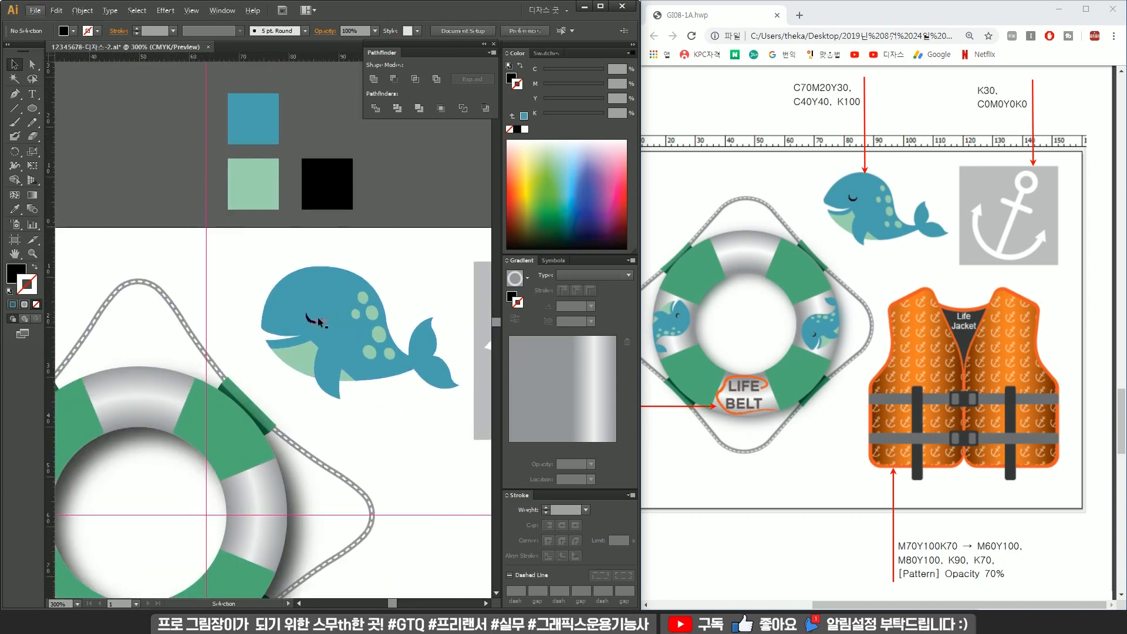
drag(298, 251, 466, 412)
drag(453, 442, 383, 420)
drag(383, 370, 236, 243)
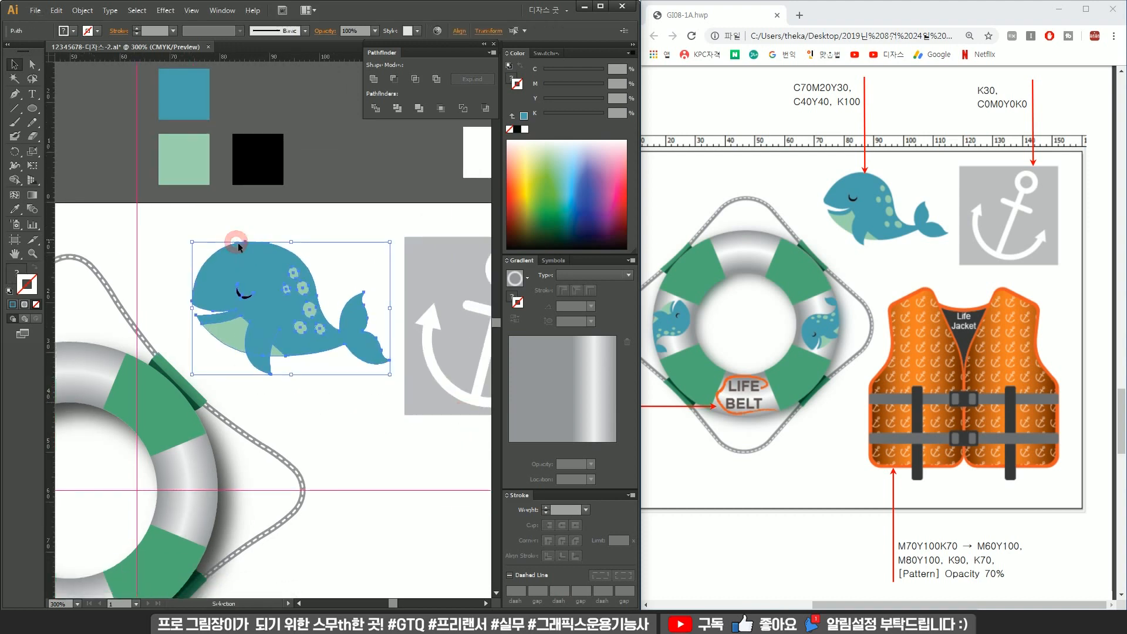
key(ctrl+g)
click(349, 235)
Duplicate the whale group onto the life ring's left white segment and rotate it to fit.
scroll(348, 235, down, 2)
drag(276, 419, 350, 406)
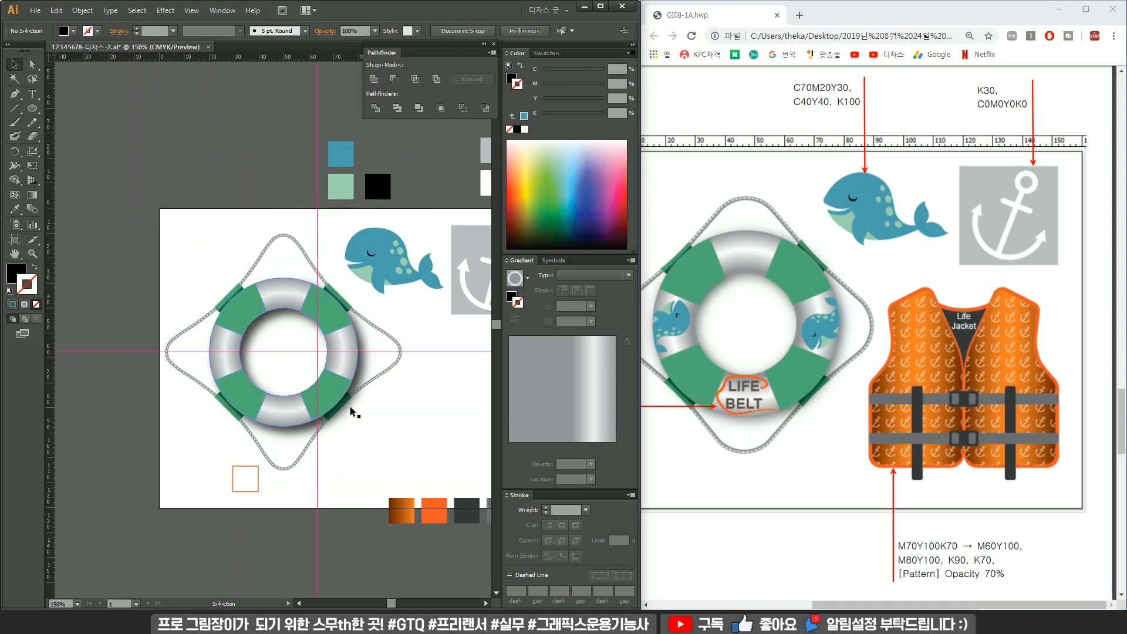
click(402, 277)
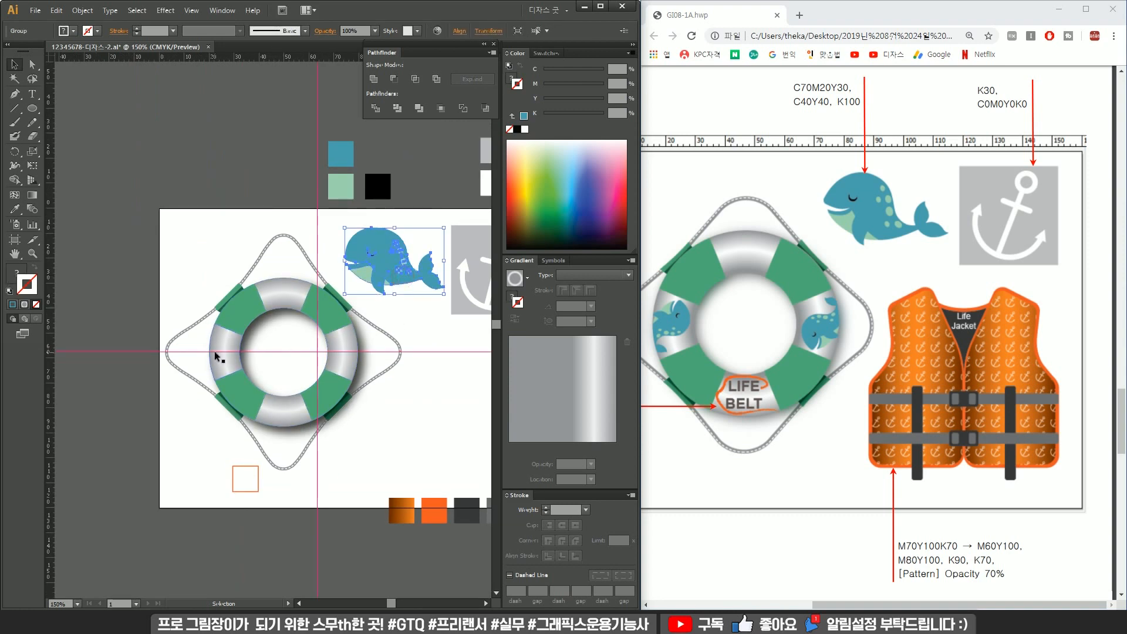
drag(403, 297, 141, 375)
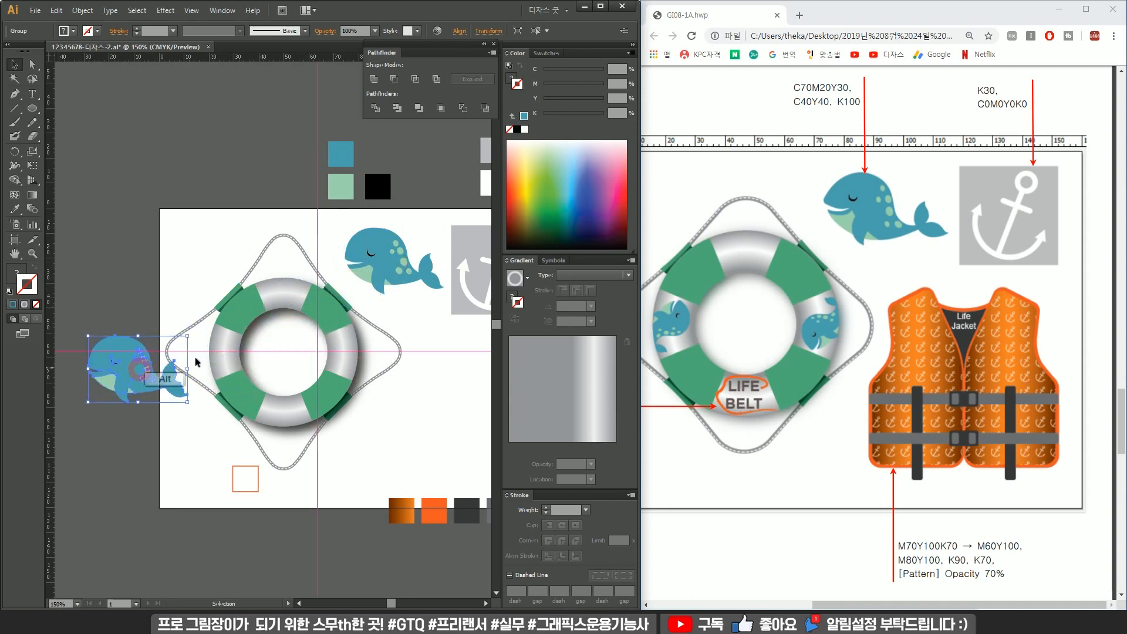
drag(189, 331, 167, 409)
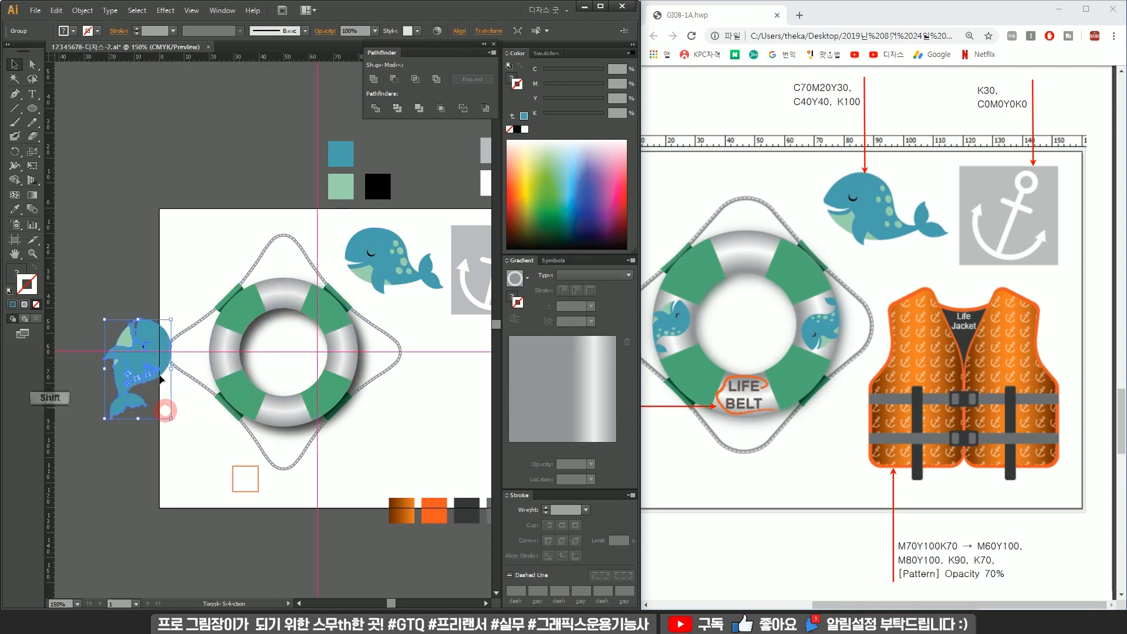
Copy the small whale across to the ring's right side.
scroll(161, 352, up, 1)
drag(184, 320, 255, 362)
scroll(241, 364, up, 2)
drag(279, 317, 202, 350)
drag(195, 349, 379, 351)
Reflect the right-side whale copy vertically and then horizontally.
right_click(379, 351)
mouse_move(431, 435)
click(528, 478)
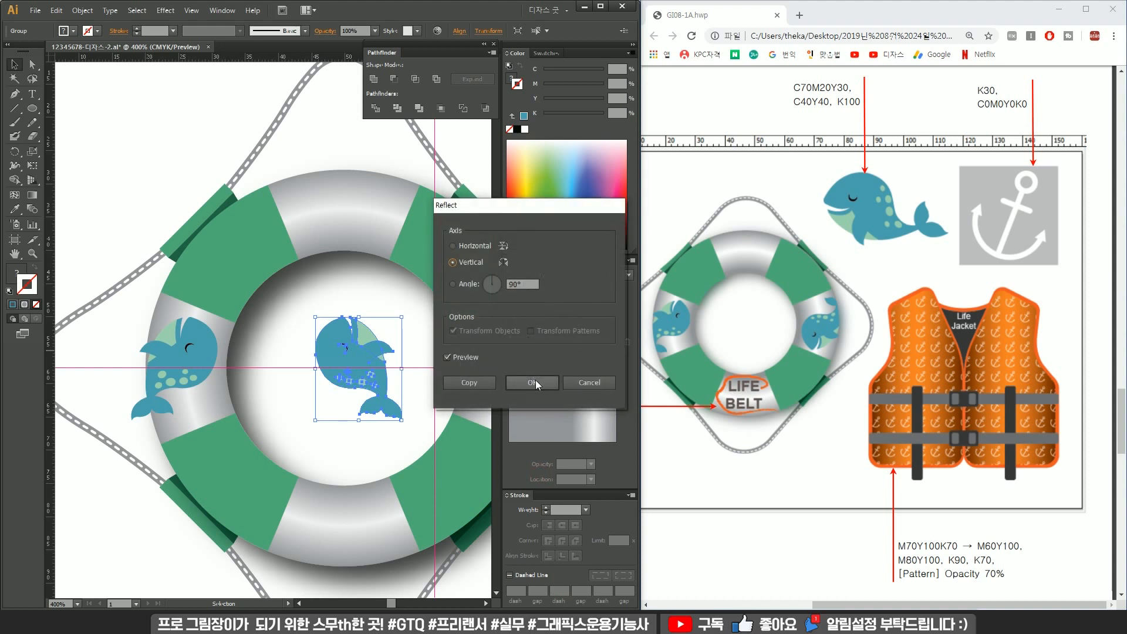
click(536, 379)
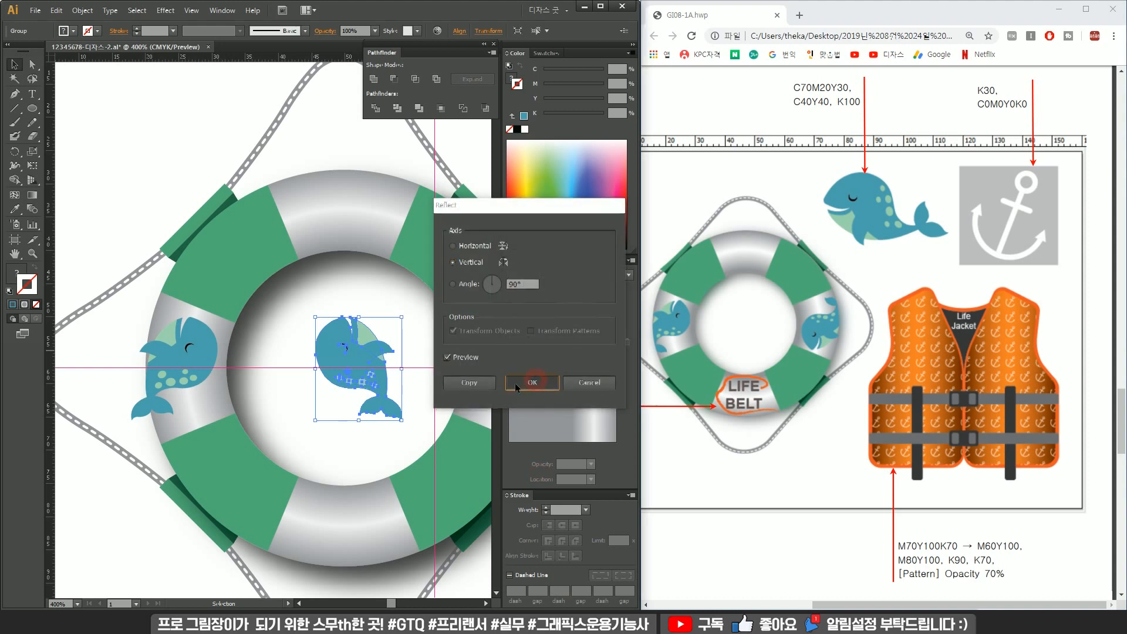
right_click(368, 356)
mouse_move(439, 448)
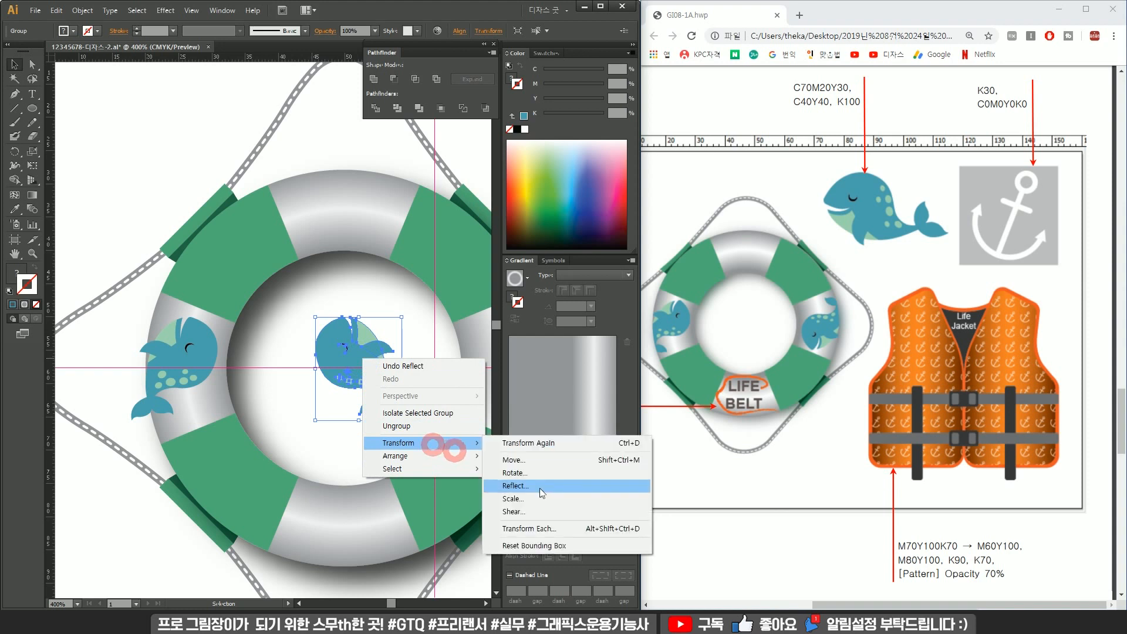
click(541, 488)
click(484, 245)
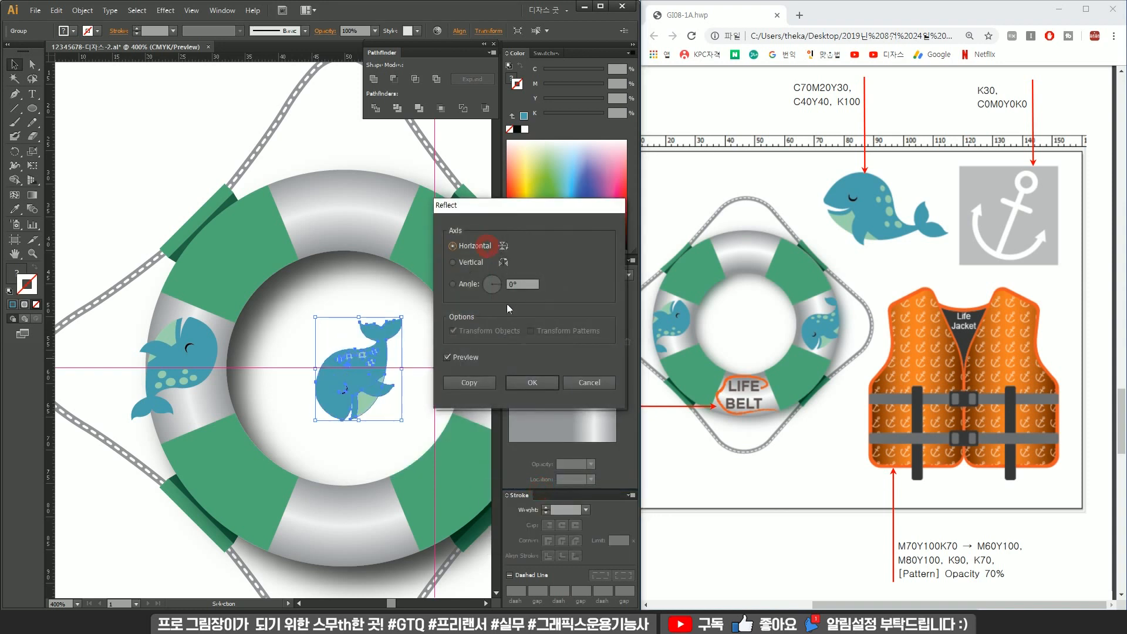
click(532, 382)
Move the reflected whale onto the ring's right white segment.
scroll(270, 329, right, 3)
drag(256, 385, 411, 385)
scroll(411, 385, down, 2)
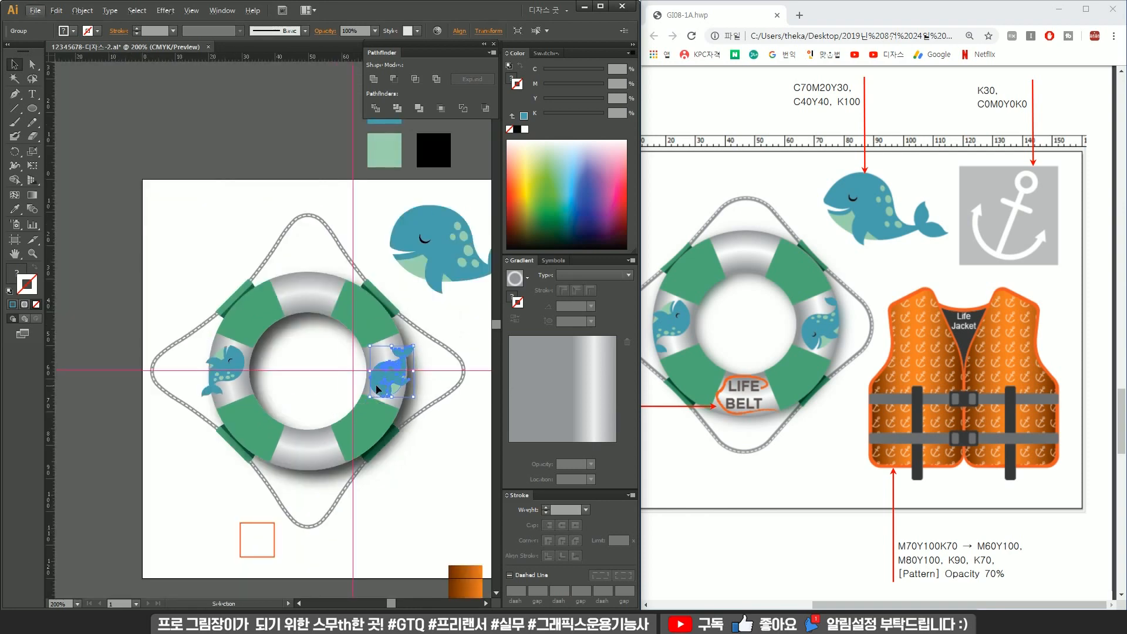
scroll(245, 370, up, 1)
Ungroup the life ring and adjust the stacking order of its white segments relative to the whales.
click(252, 342)
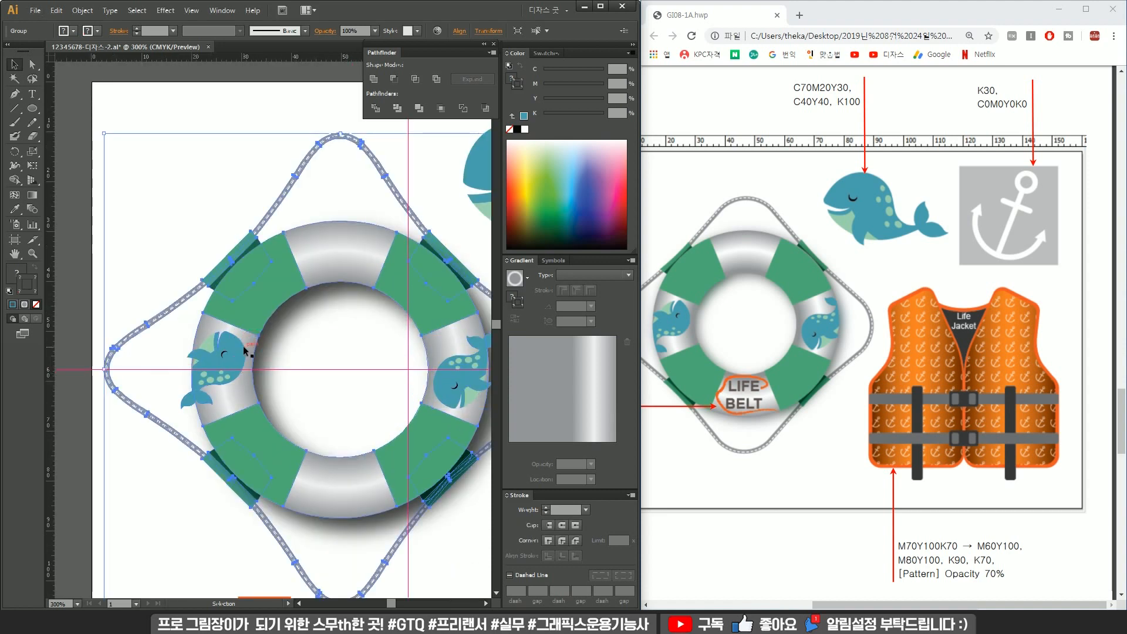
right_click(277, 286)
click(340, 355)
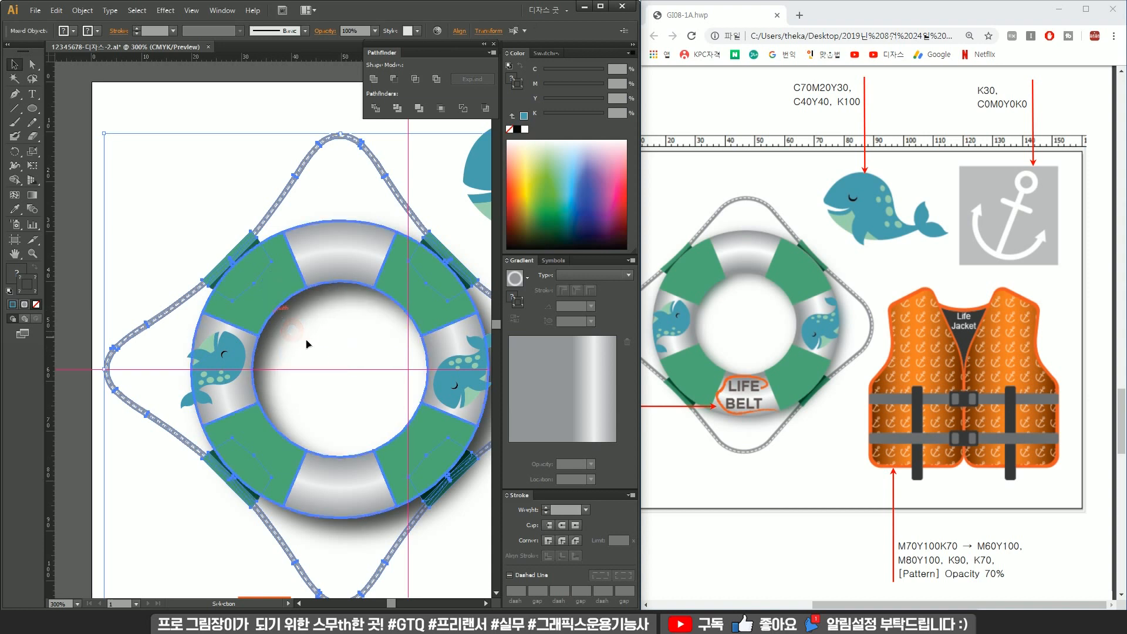
click(308, 341)
click(277, 271)
right_click(283, 261)
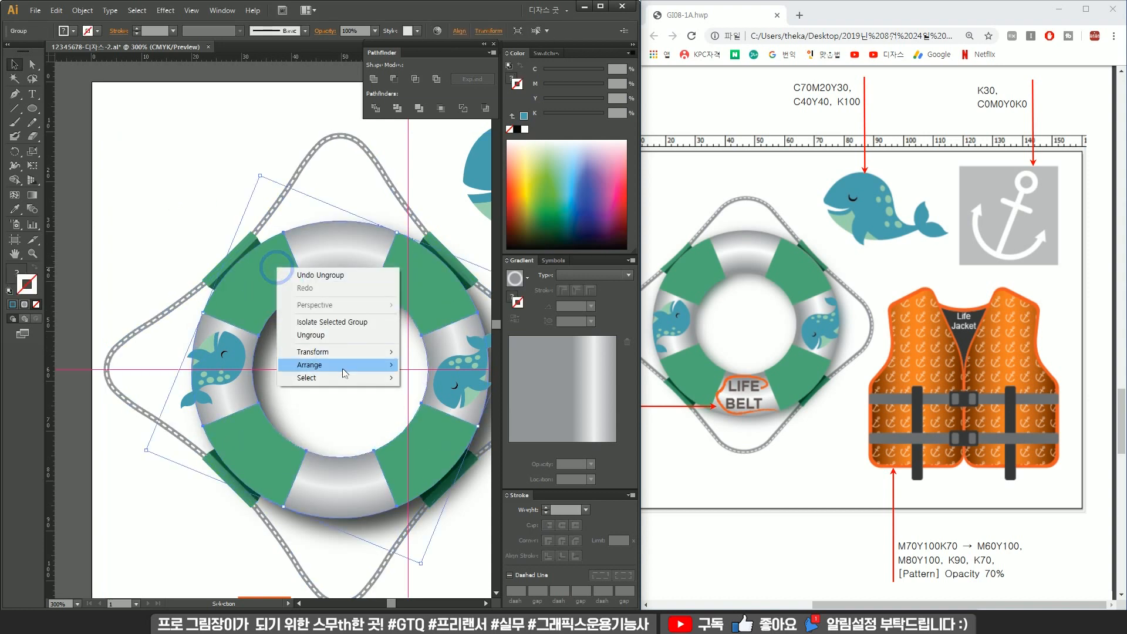
click(345, 339)
right_click(359, 266)
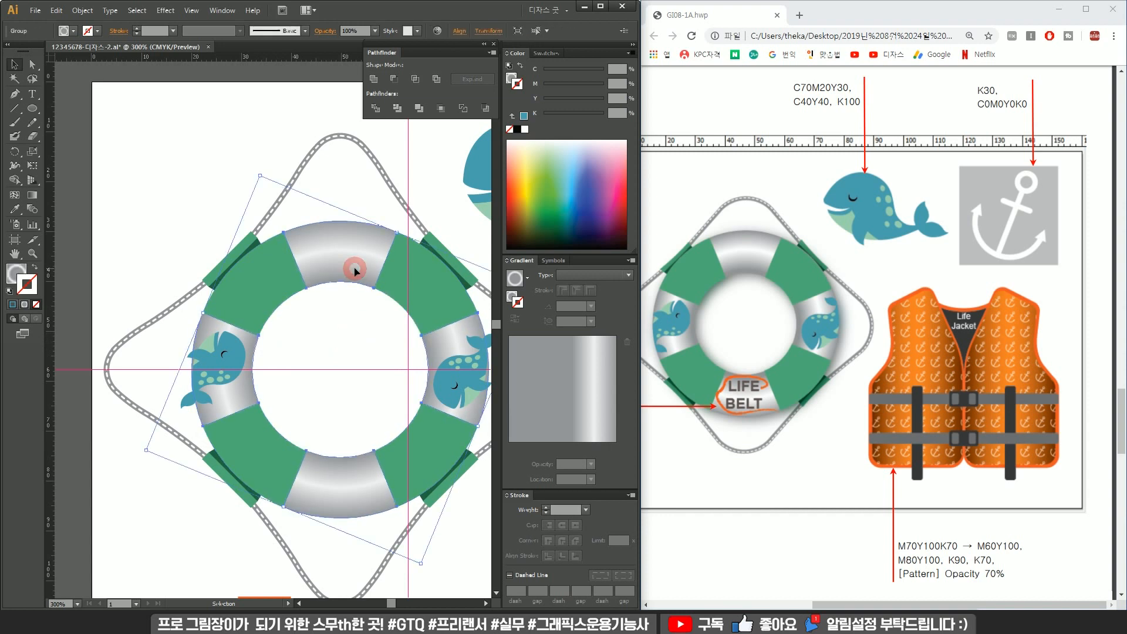
click(402, 337)
click(261, 292)
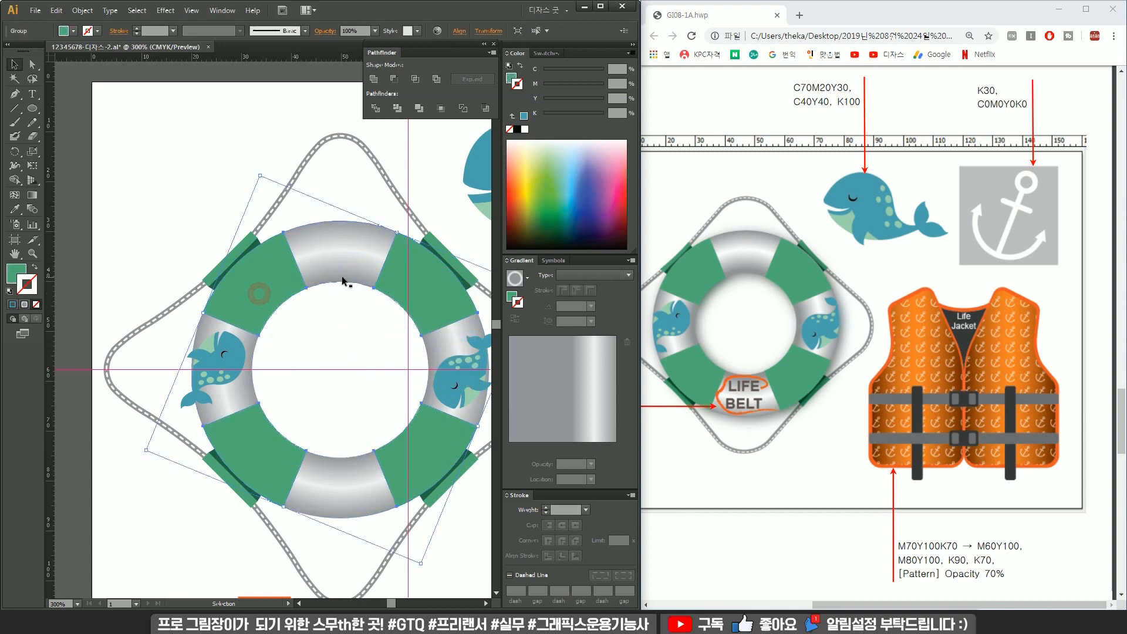
right_click(268, 292)
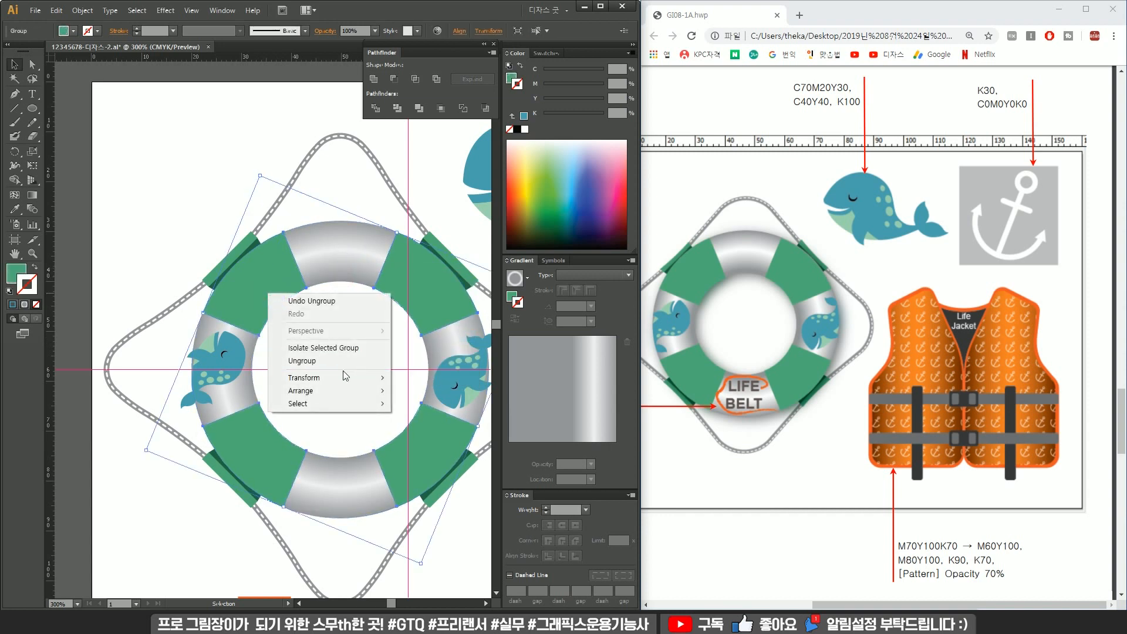
click(352, 202)
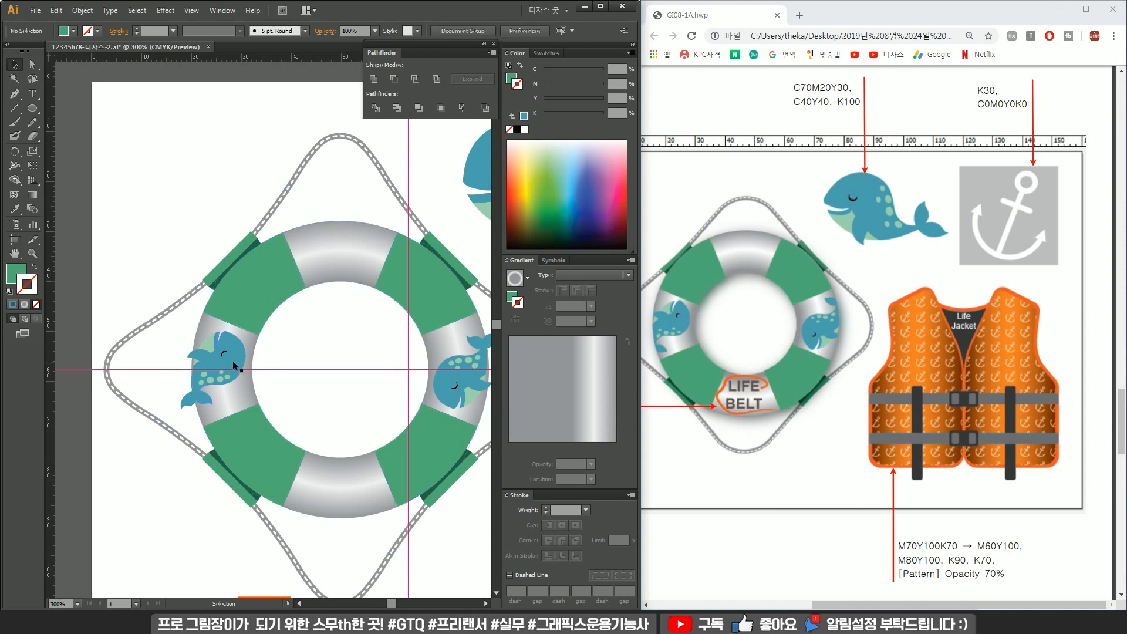
Duplicate the left white segment of the ring over the left whale.
drag(233, 360, 224, 371)
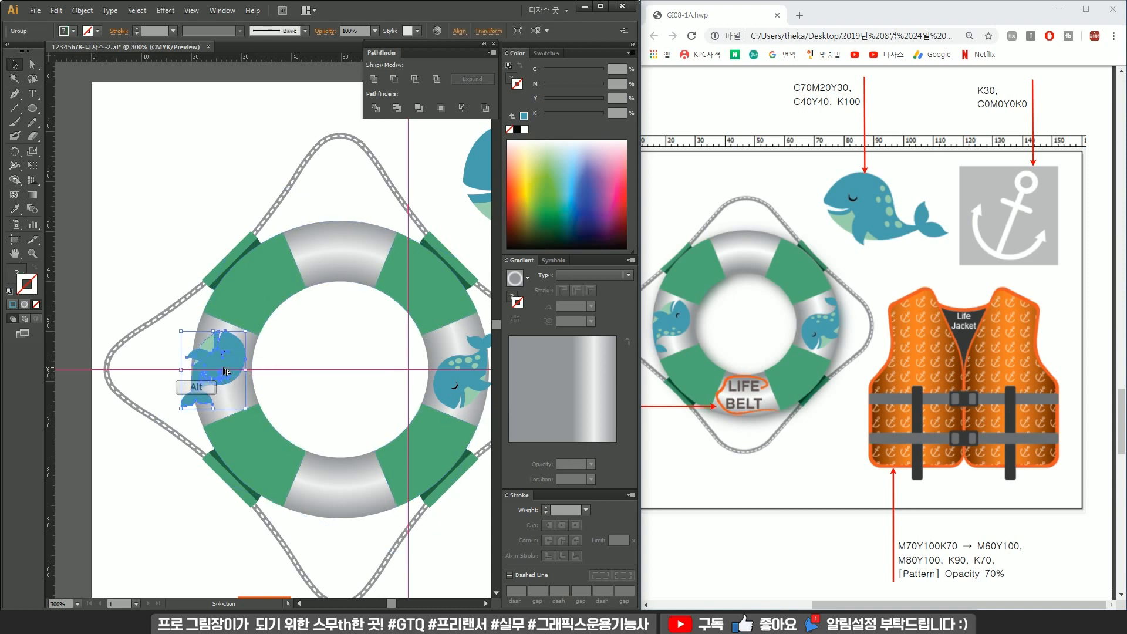
scroll(226, 371, up, 1)
click(264, 340)
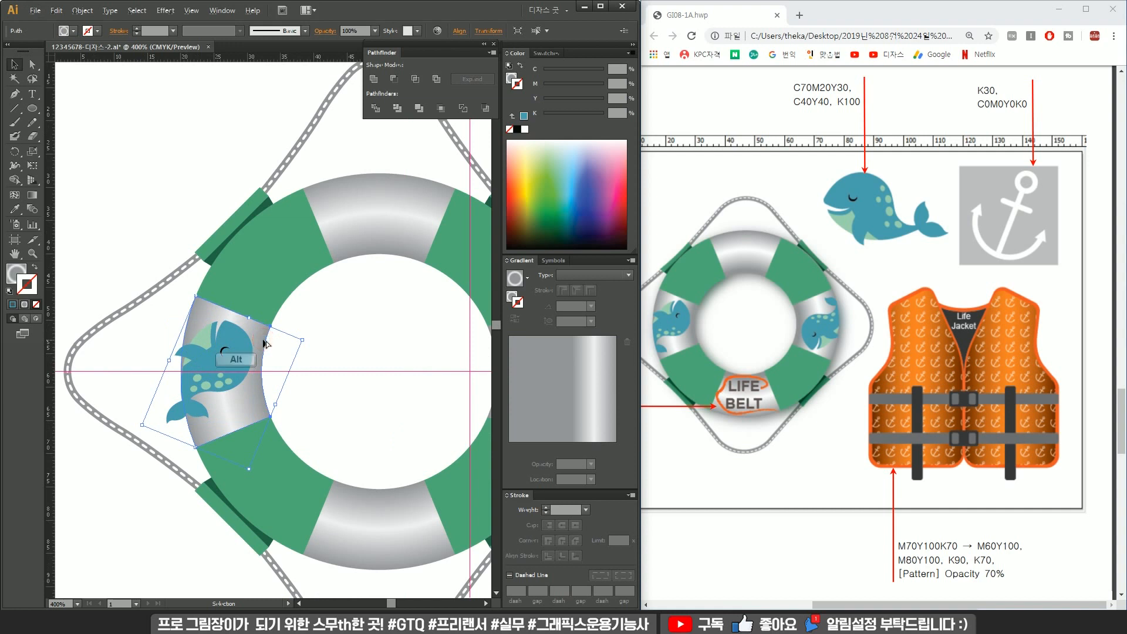
scroll(263, 344, down, 1)
key(alt)
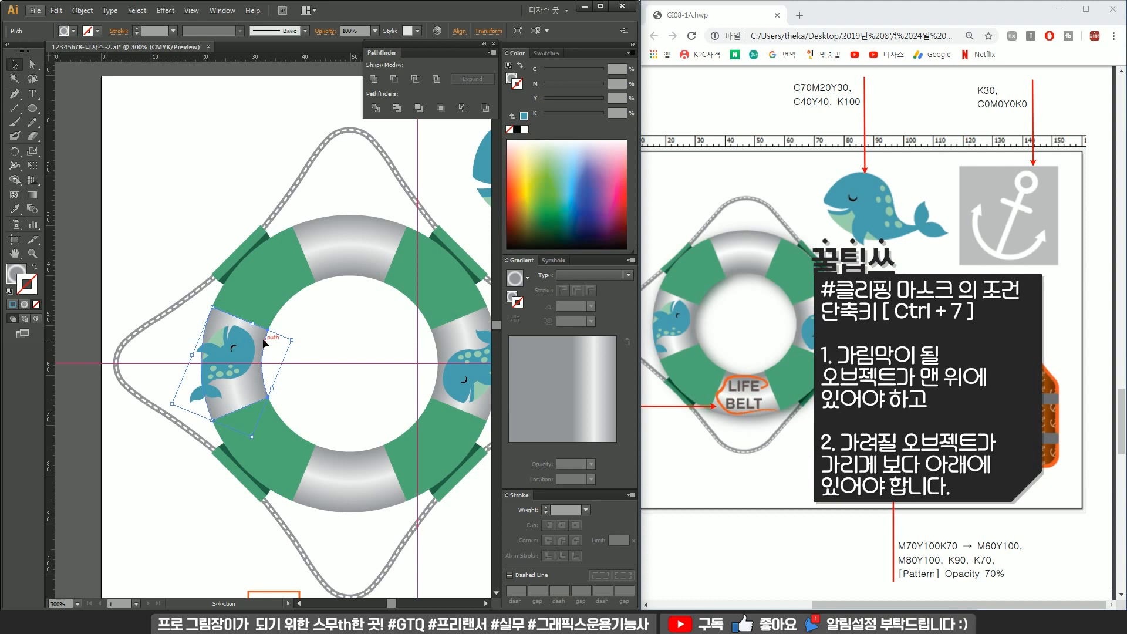
Bring the duplicated left white segment to the front and use it to clip the left whale with a clipping mask.
click(224, 368)
click(263, 342)
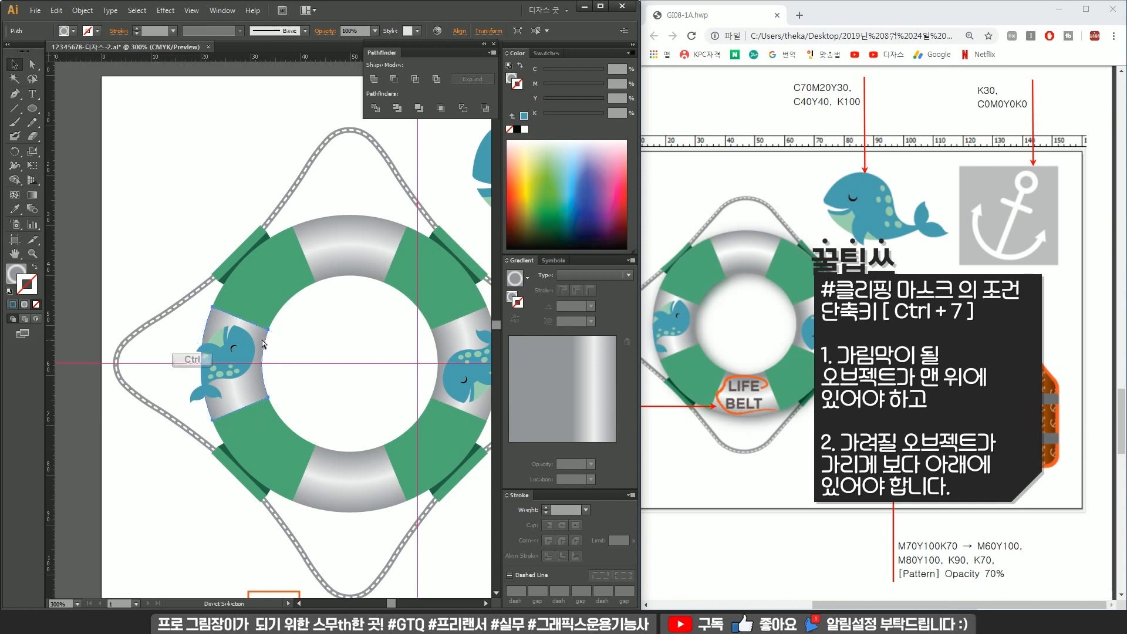
key(ctrl+f)
drag(262, 341, 341, 346)
key(ctrl+z)
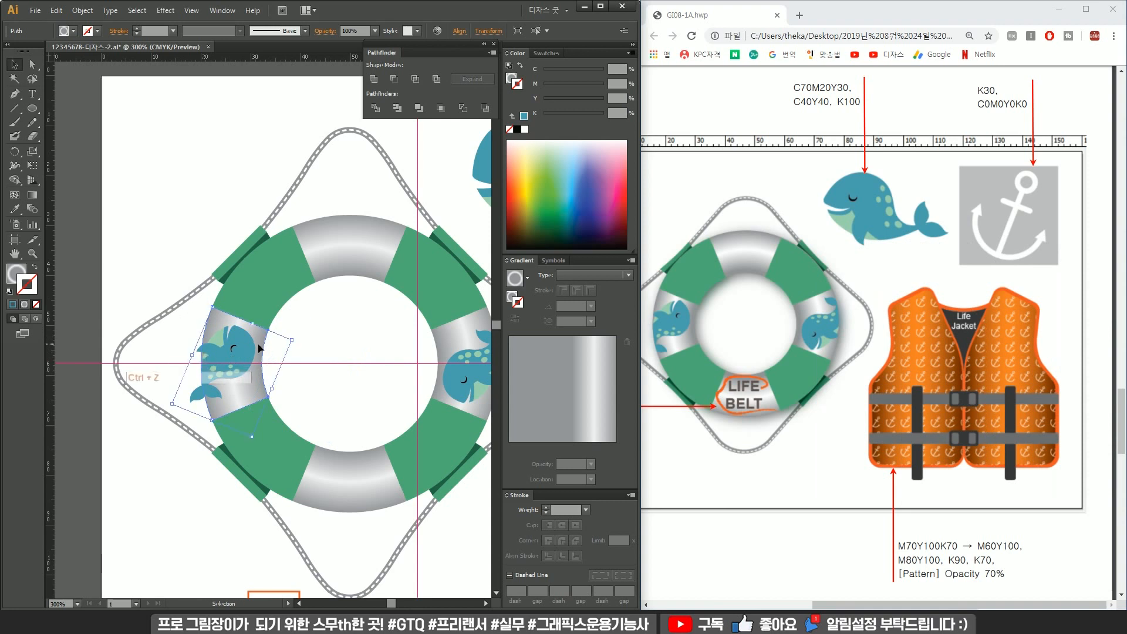
right_click(262, 340)
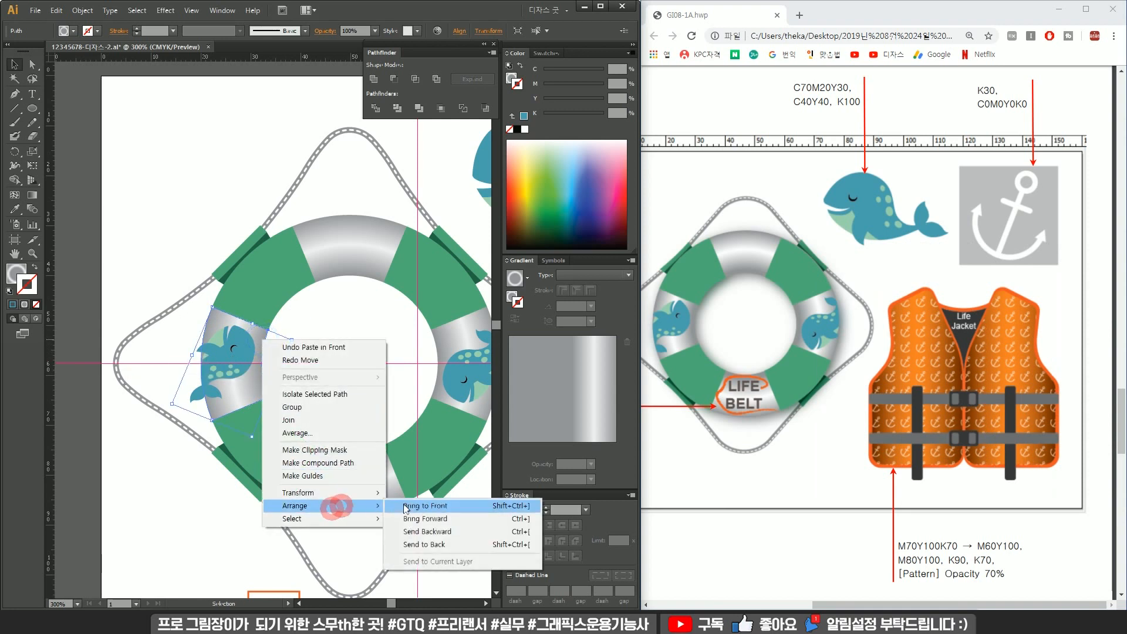
click(411, 502)
key(shift)
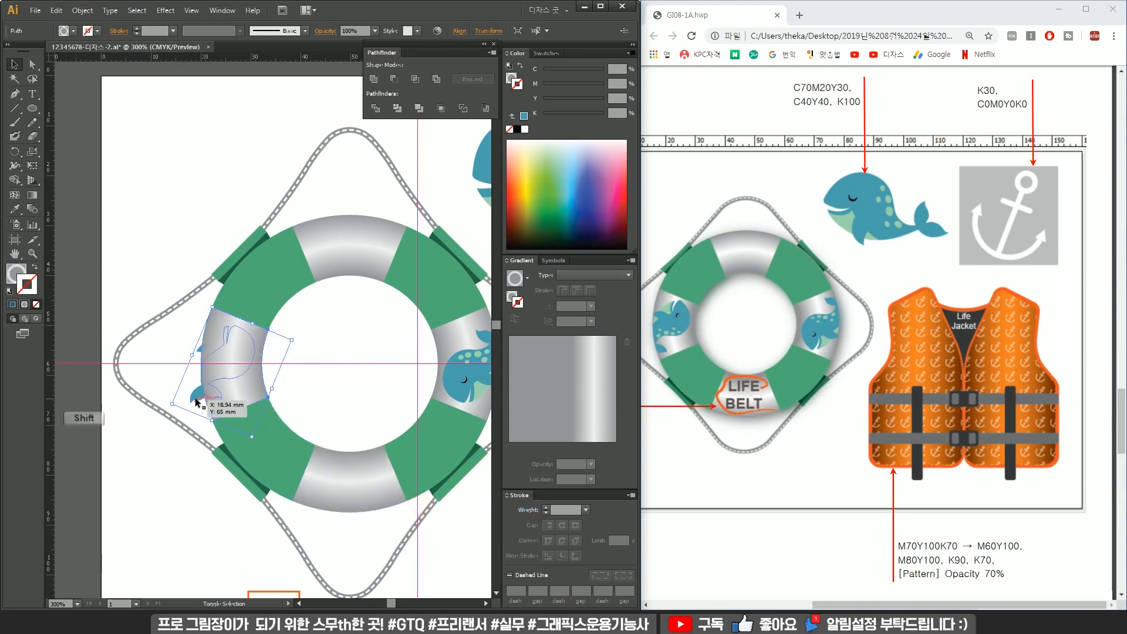
shift+click(196, 402)
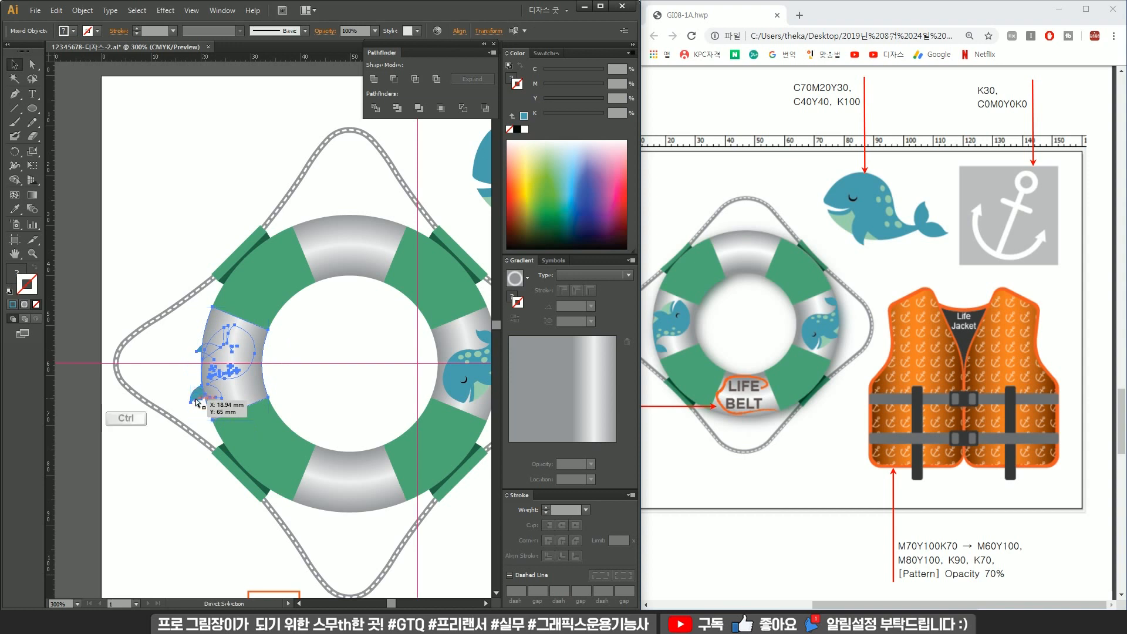
key(ctrl+7)
Duplicate the right white segment in front, bring it to the front, and make a clipping mask with the right whale.
key(space)
drag(369, 382, 226, 377)
click(340, 328)
ctrl+click(321, 327)
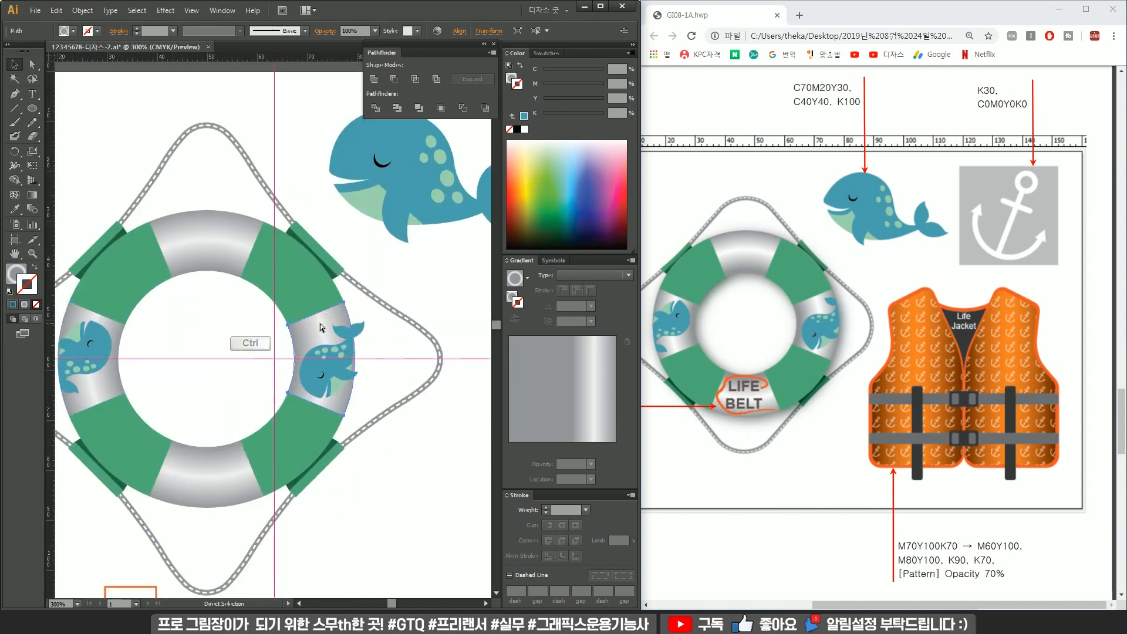
key(ctrl+c)
key(ctrl+f)
right_click(320, 327)
click(392, 487)
click(490, 495)
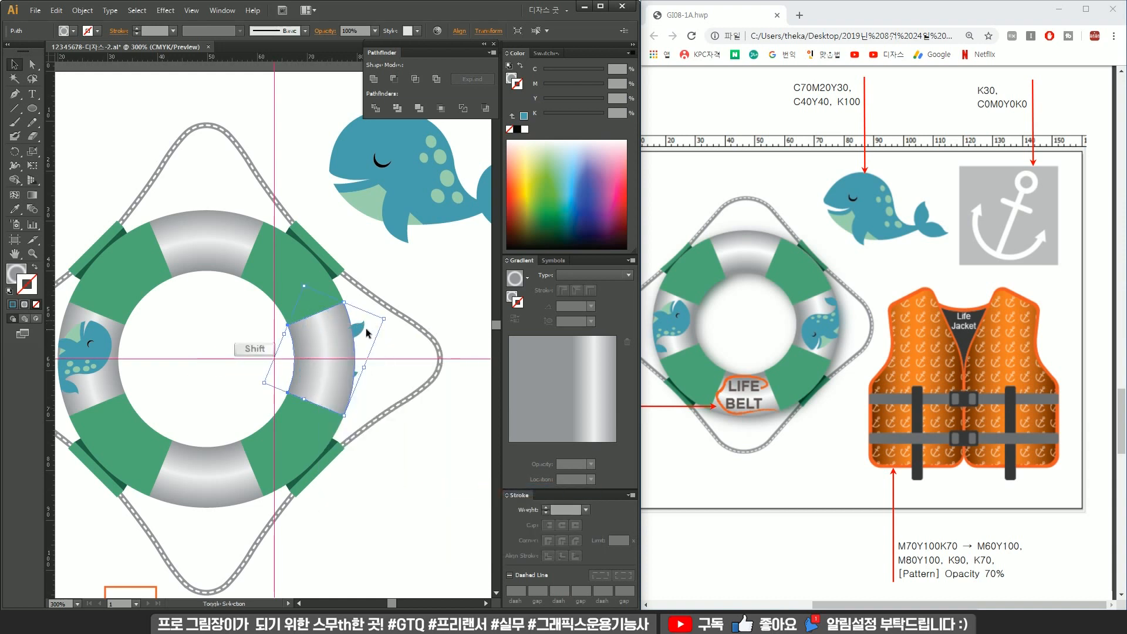
shift+click(365, 330)
right_click(343, 343)
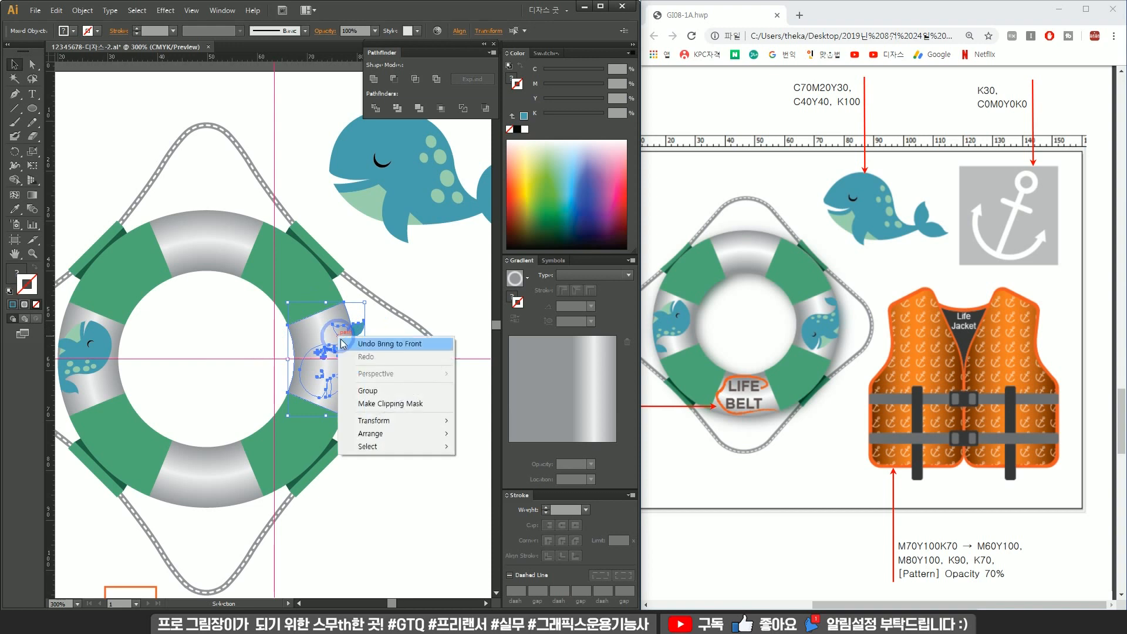
click(415, 405)
Select the life ring's segments and clipped whales and group them.
click(398, 439)
scroll(337, 382, down, 1)
click(253, 301)
shift+click(200, 308)
click(234, 324)
click(254, 297)
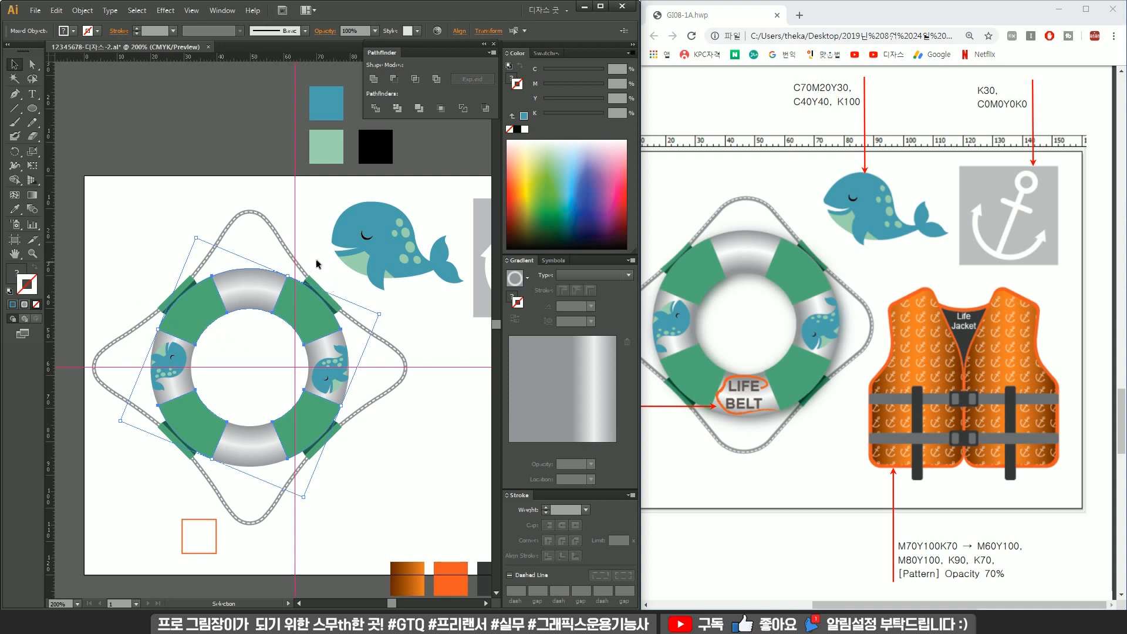
click(309, 277)
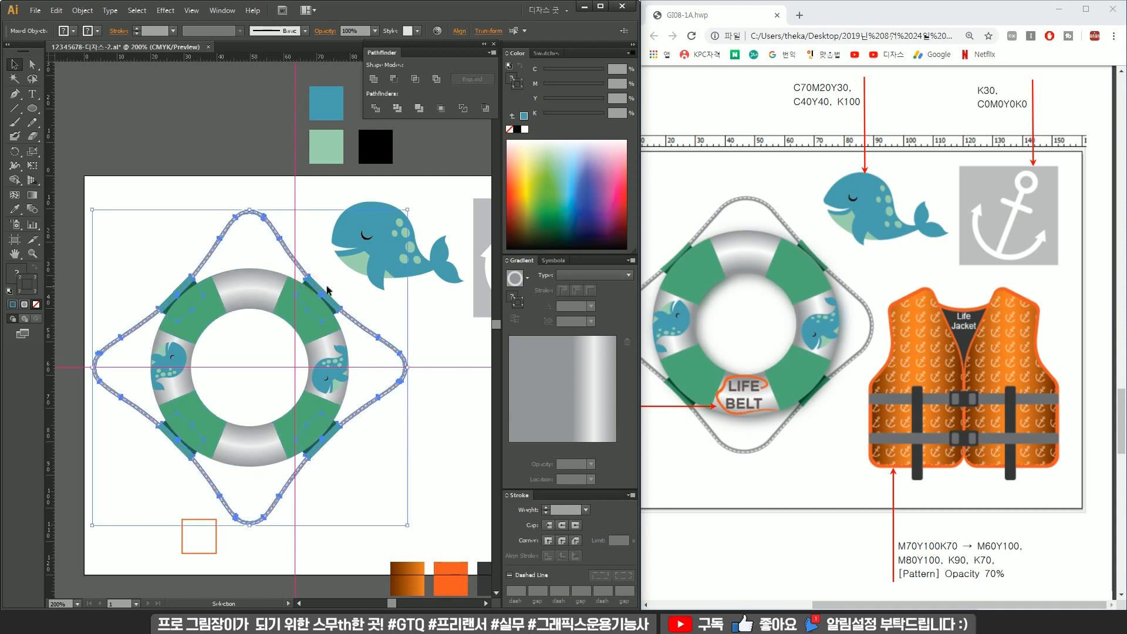
key(ctrl)
drag(133, 282, 339, 468)
key(ctrl+g)
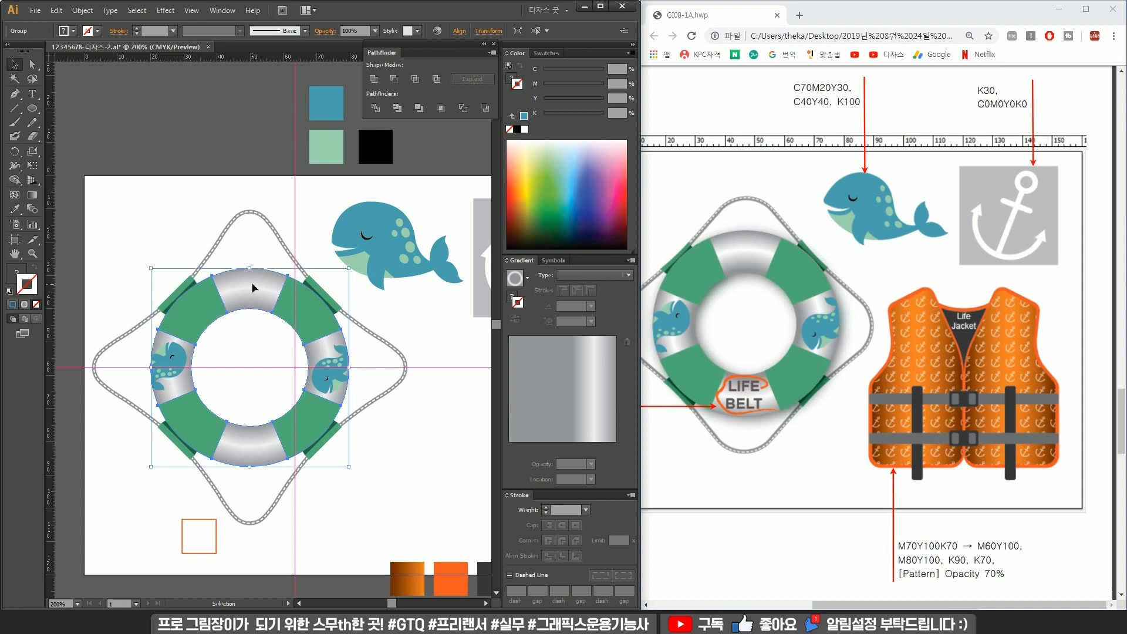
Apply a Drop Shadow effect to the grouped life ring.
click(166, 10)
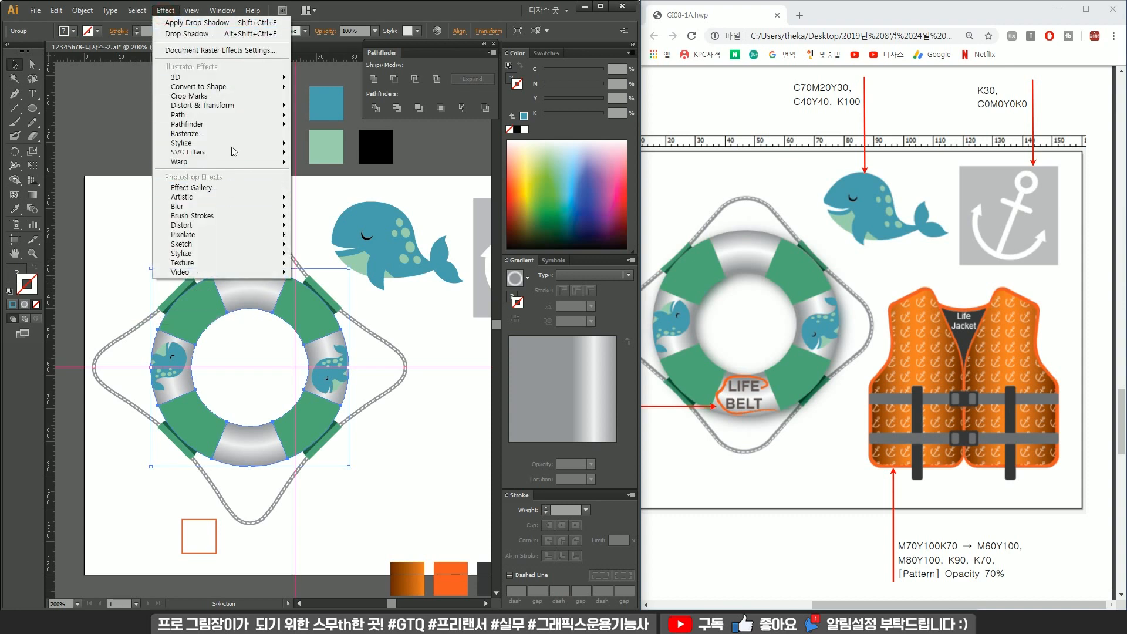
mouse_move(236, 146)
click(357, 144)
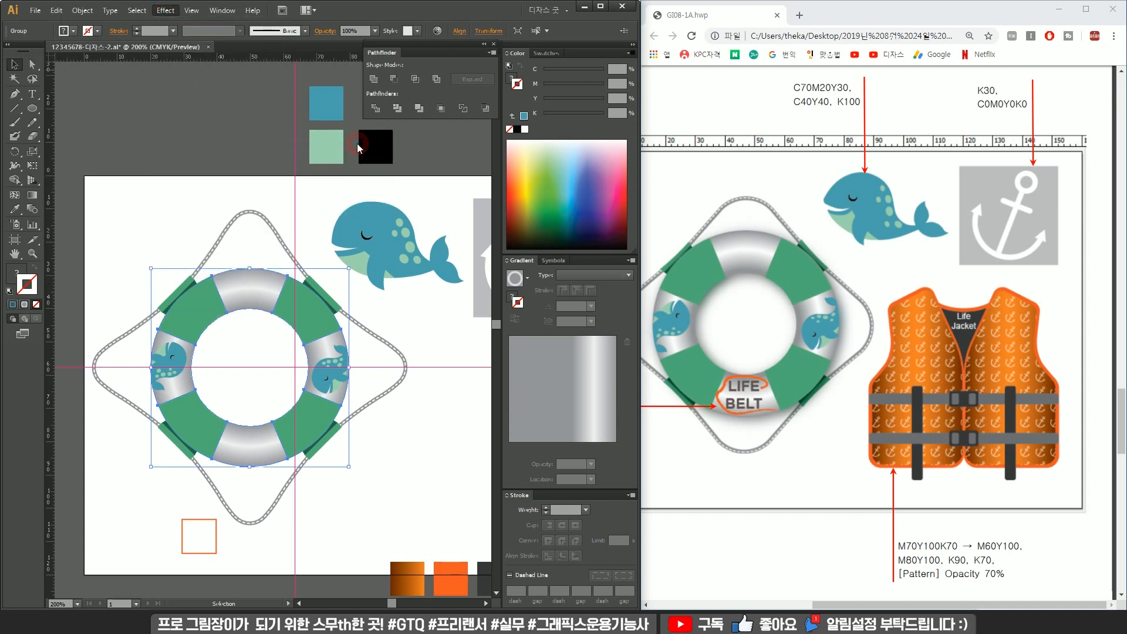
key(Return)
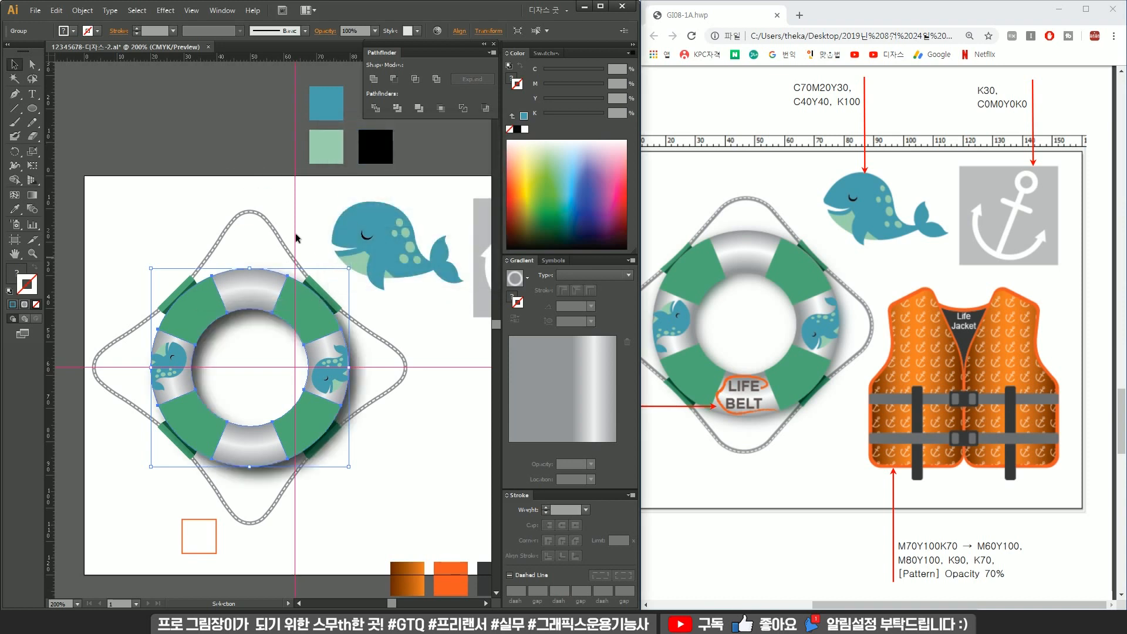
Deselect everything and save the document.
click(277, 216)
key(ctrl)
click(277, 217)
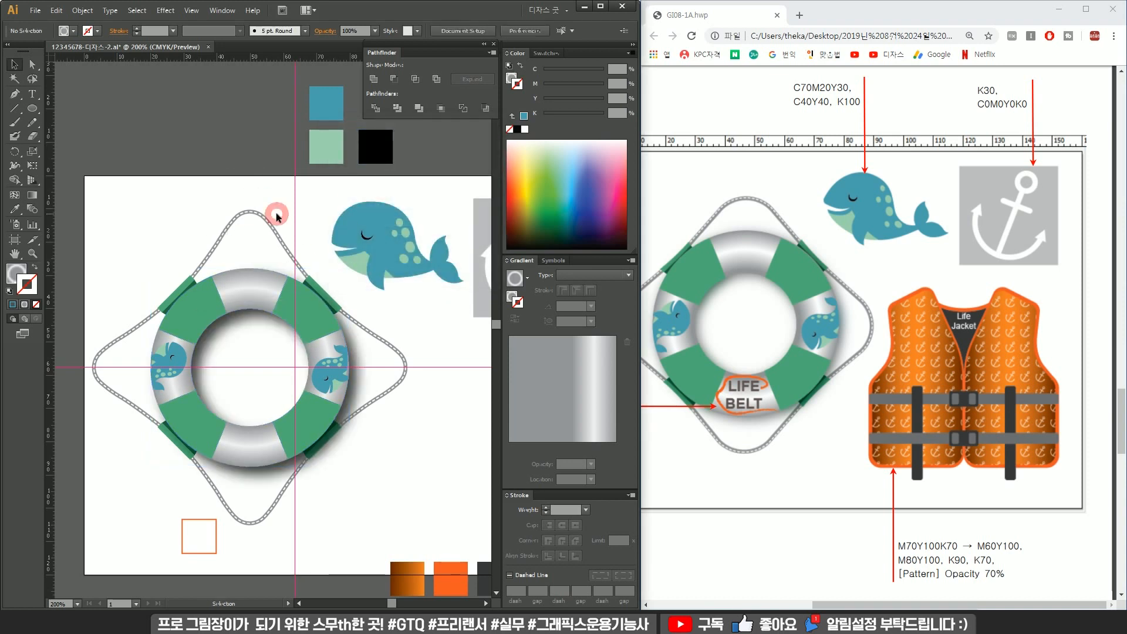
key(ctrl+s)
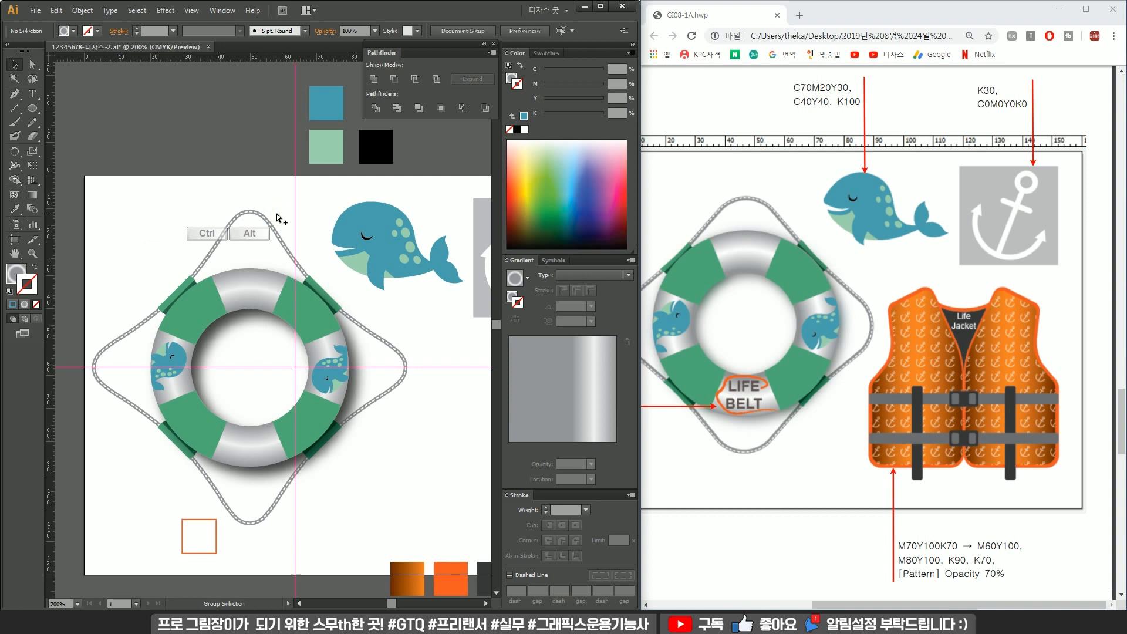
Review the exam sheet's text-effect requirements for the LIFE BELT and Life Jacket labels.
ctrl+click(277, 217)
click(408, 463)
drag(416, 461, 131, 298)
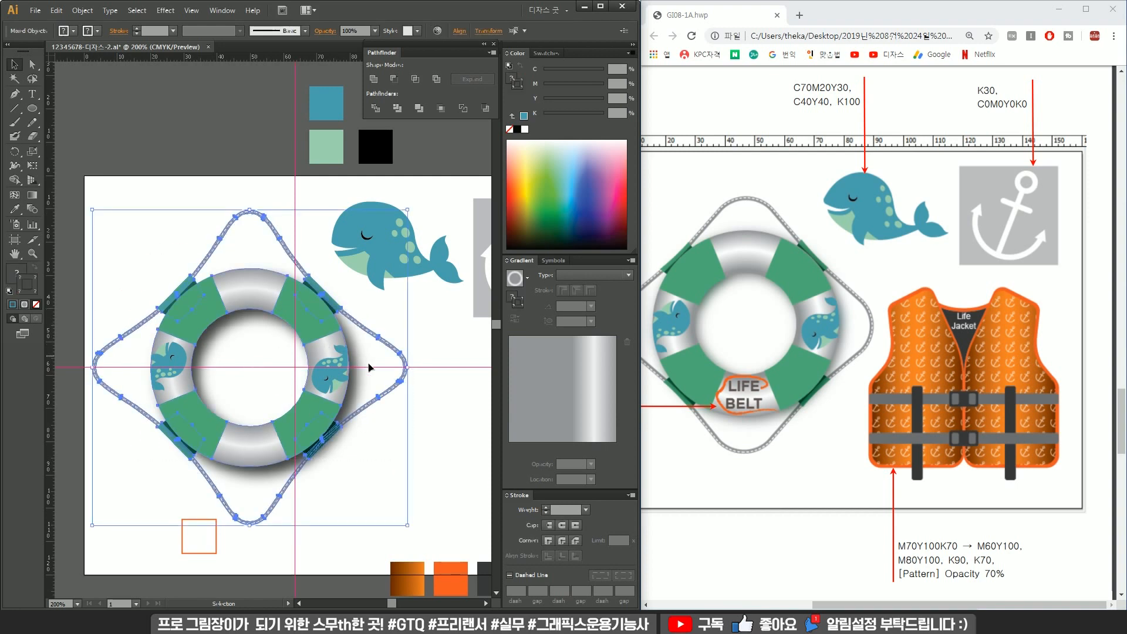
click(400, 404)
drag(402, 403, 318, 379)
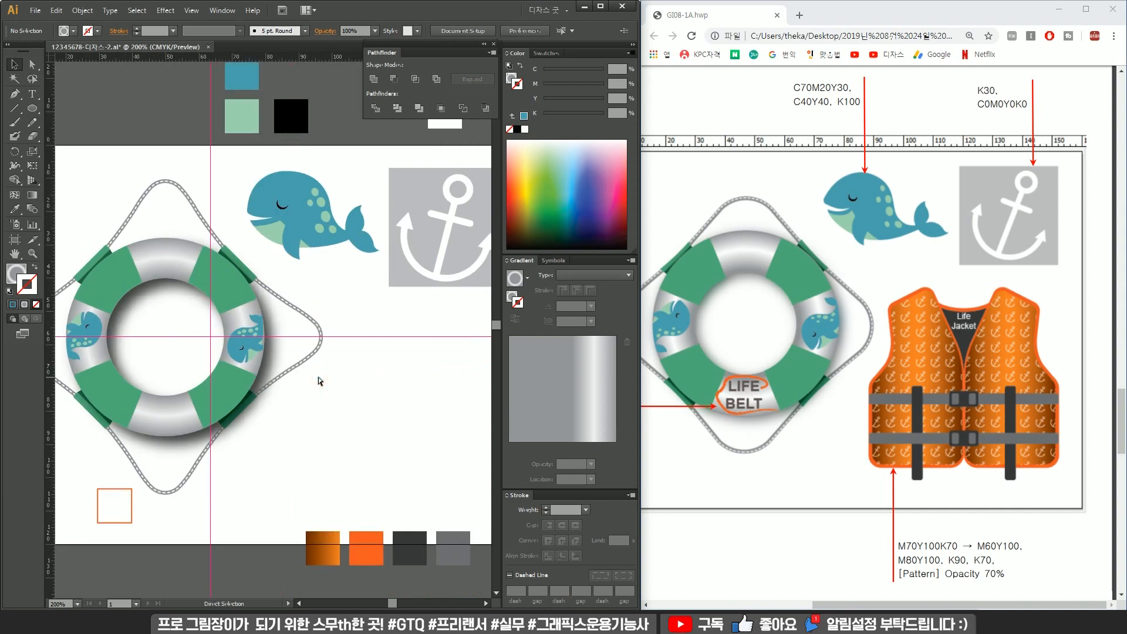
mouse_move(291, 414)
mouse_down()
mouse_move(376, 364)
mouse_move(333, 391)
mouse_up()
scroll(311, 383, down, 3)
scroll(312, 387, up, 3)
click(799, 233)
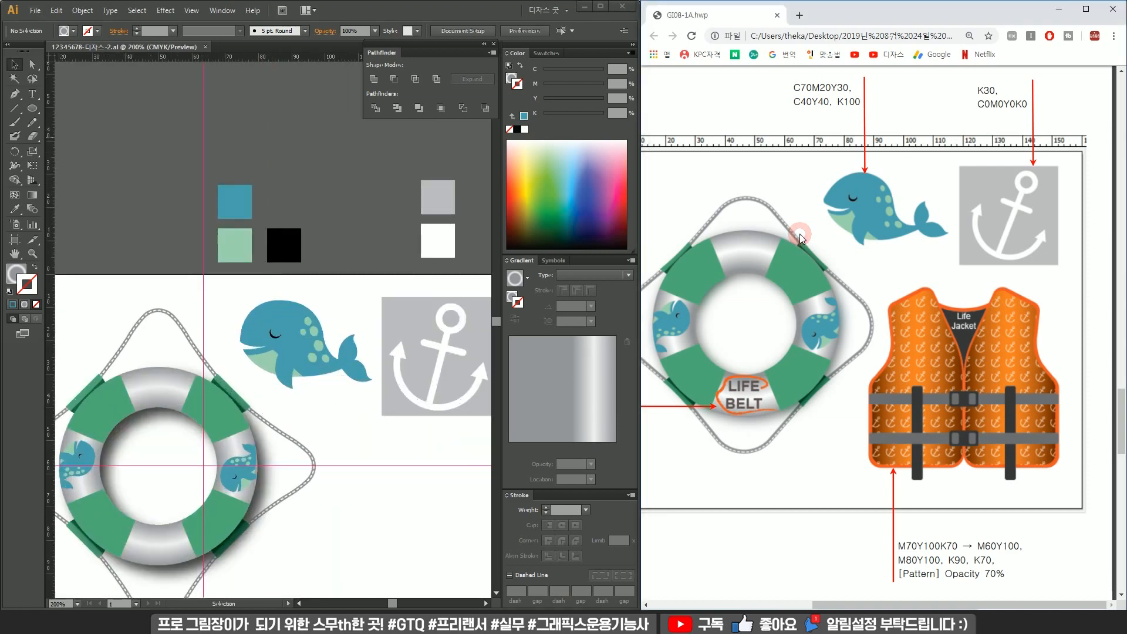
scroll(799, 233, down, 2)
scroll(749, 217, up, 3)
click(375, 497)
drag(382, 504, 341, 411)
Add a point text reading LIFE BELT to the right of the ring.
key(t)
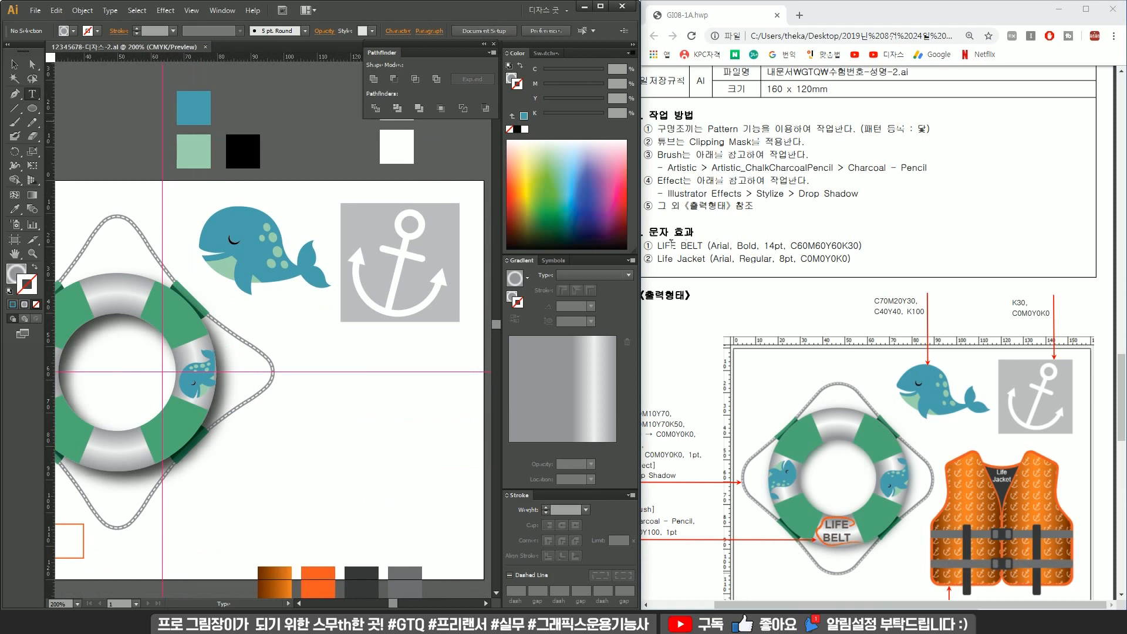
click(318, 398)
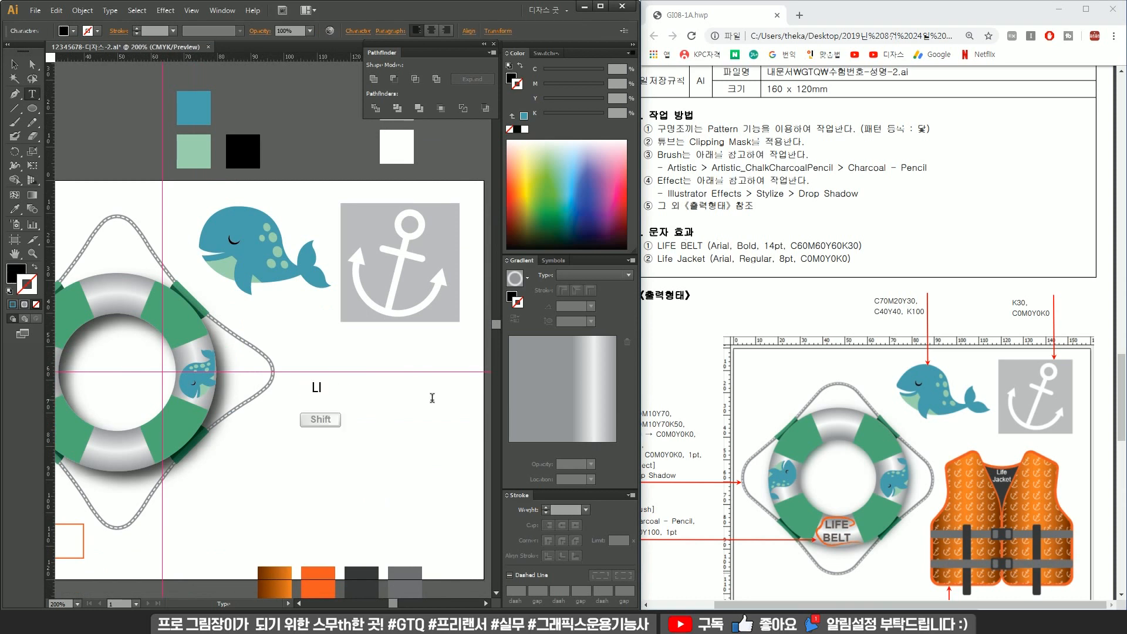
text(LI)
key(BackSpace)
key(BackSpace)
text(FE BELT)
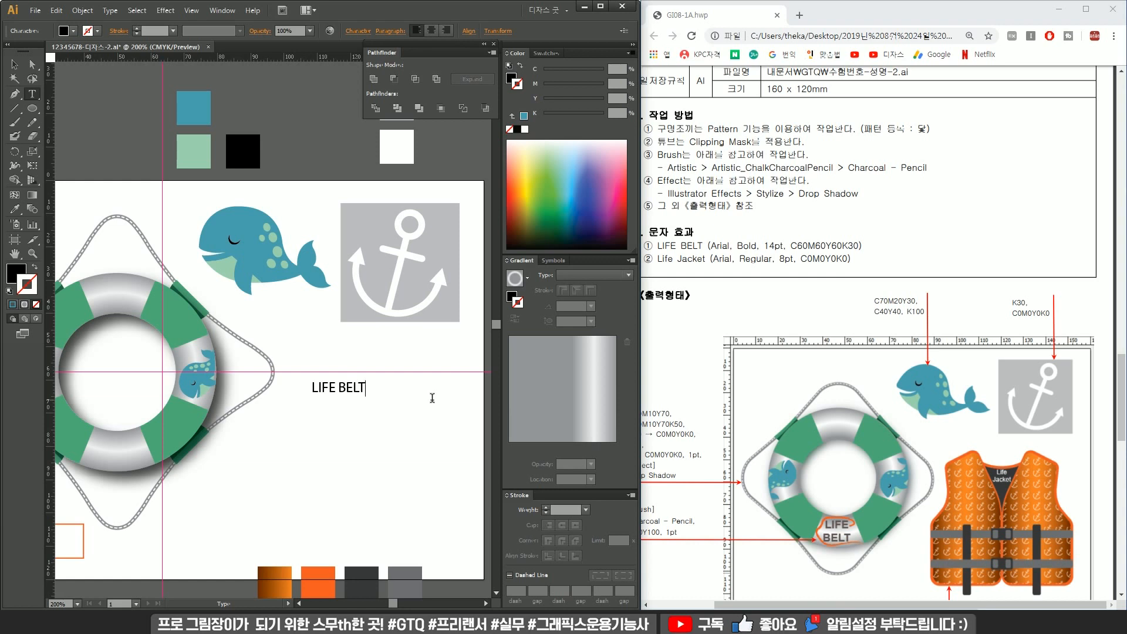
Duplicate the LIFE BELT text below it and change the copy to Life Jacket.
click(18, 64)
drag(348, 388, 347, 422)
double_click(347, 422)
key(ctrl+a)
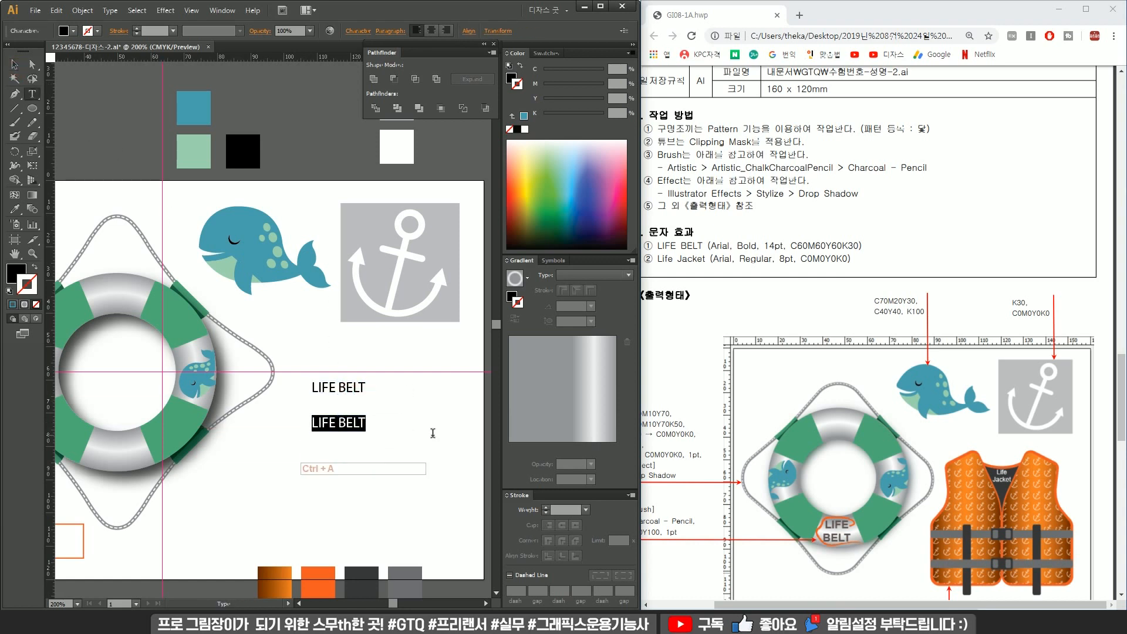
text(L)
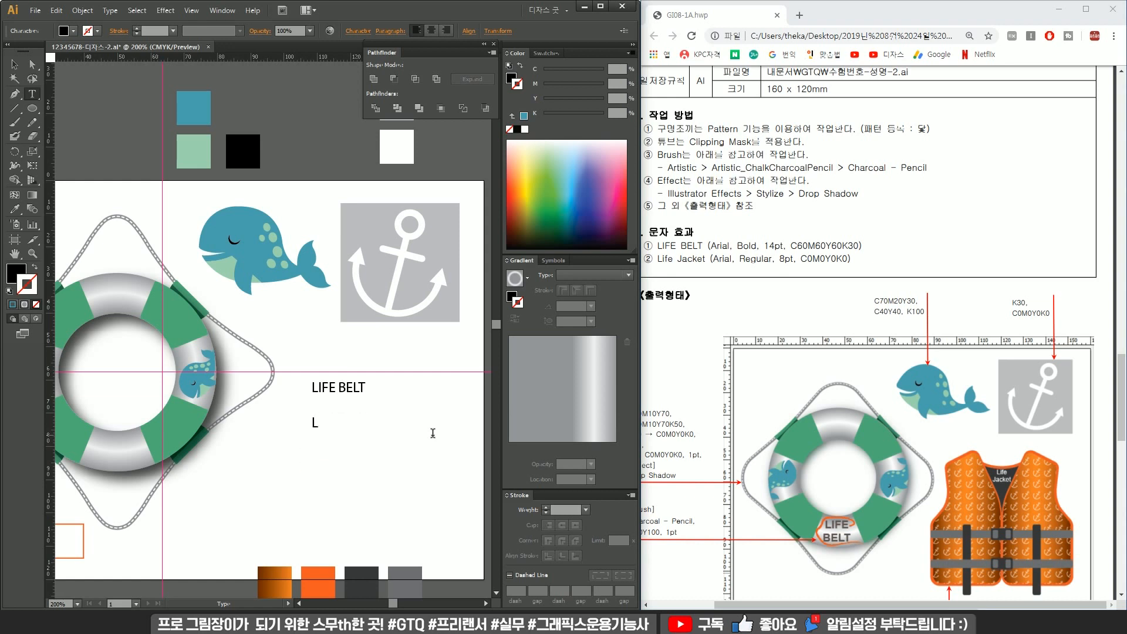
text(ife Jacket)
click(16, 64)
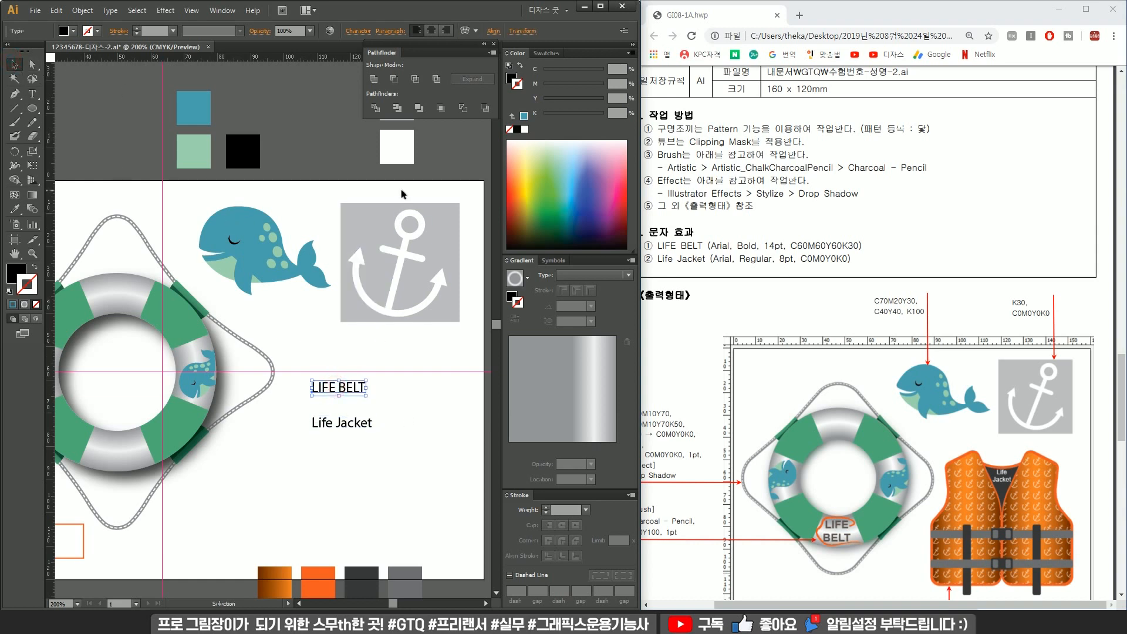
Set the LIFE BELT text's font to Arial Unicode MS in the Character panel.
key(ctrl+t)
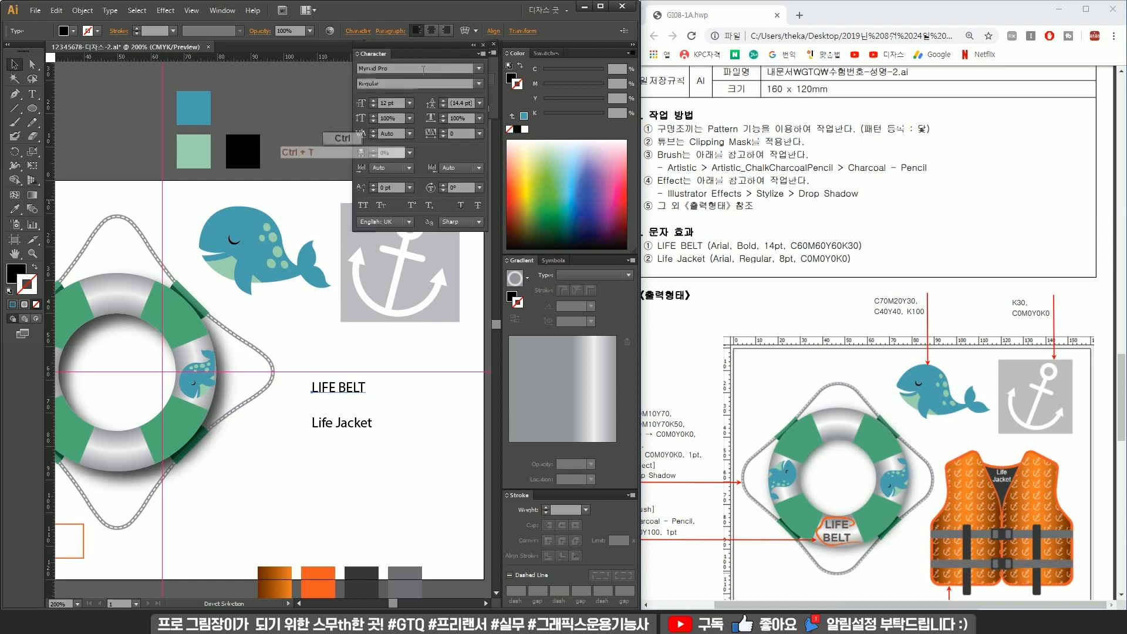
click(478, 69)
mouse_move(505, 627)
click(415, 68)
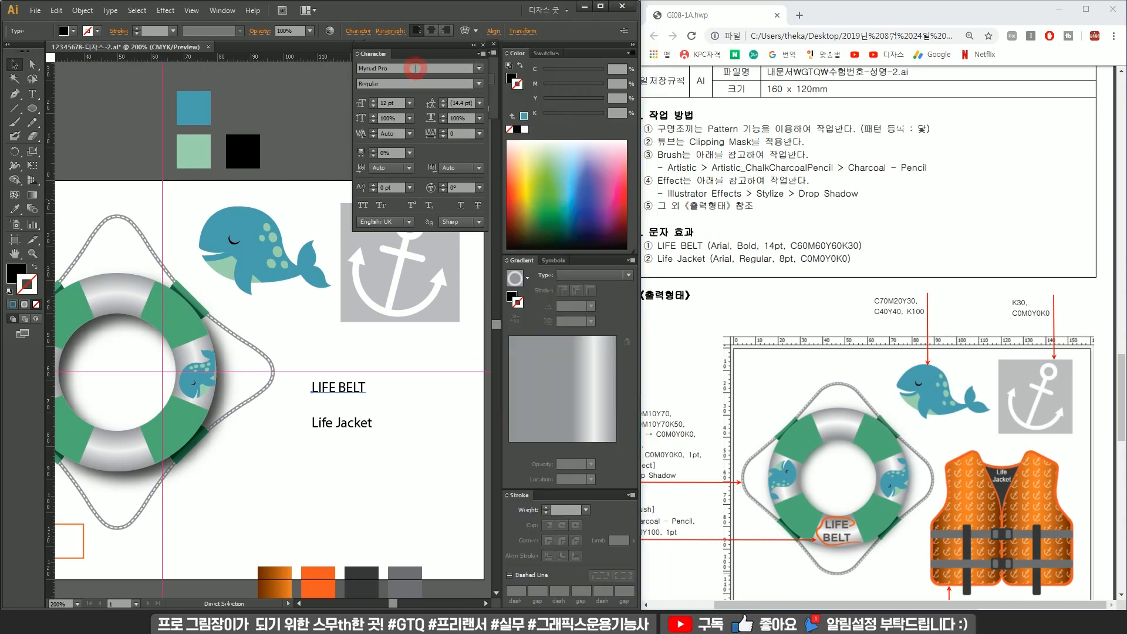
drag(428, 68, 301, 66)
text(a)
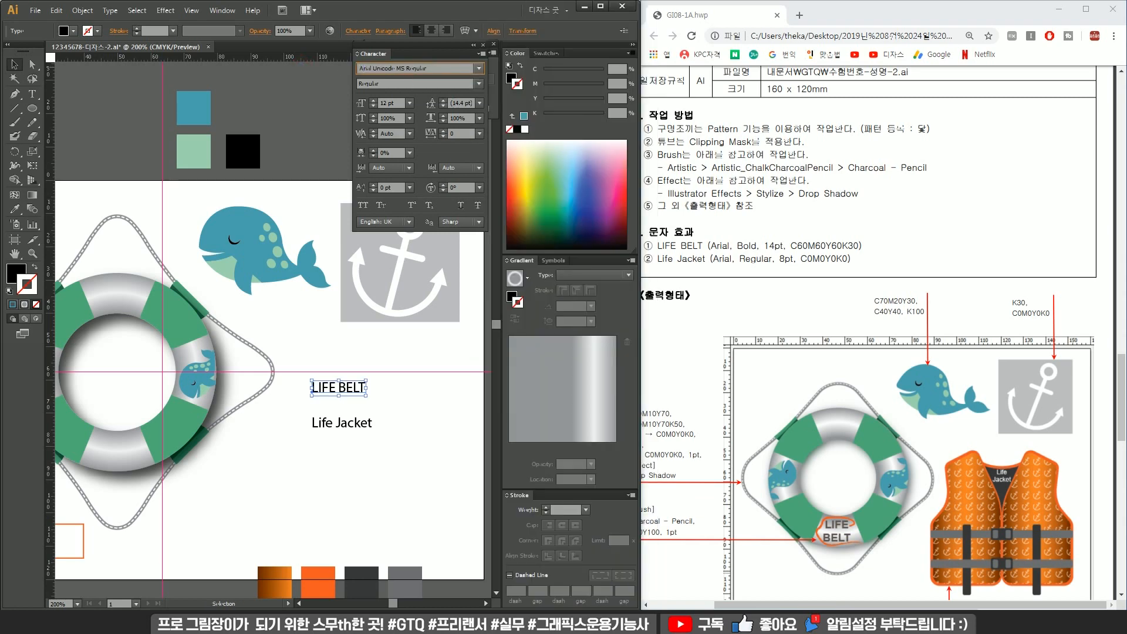
key(Return)
Change the LIFE BELT text's font family to Arial.
click(480, 69)
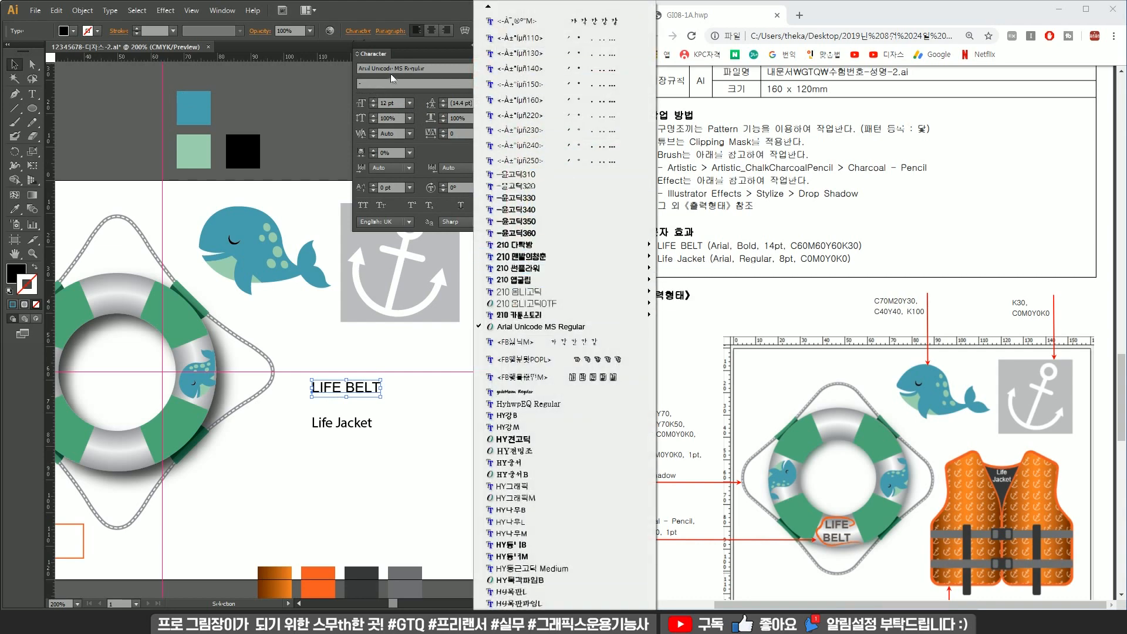
click(411, 69)
scroll(413, 72, down, 10)
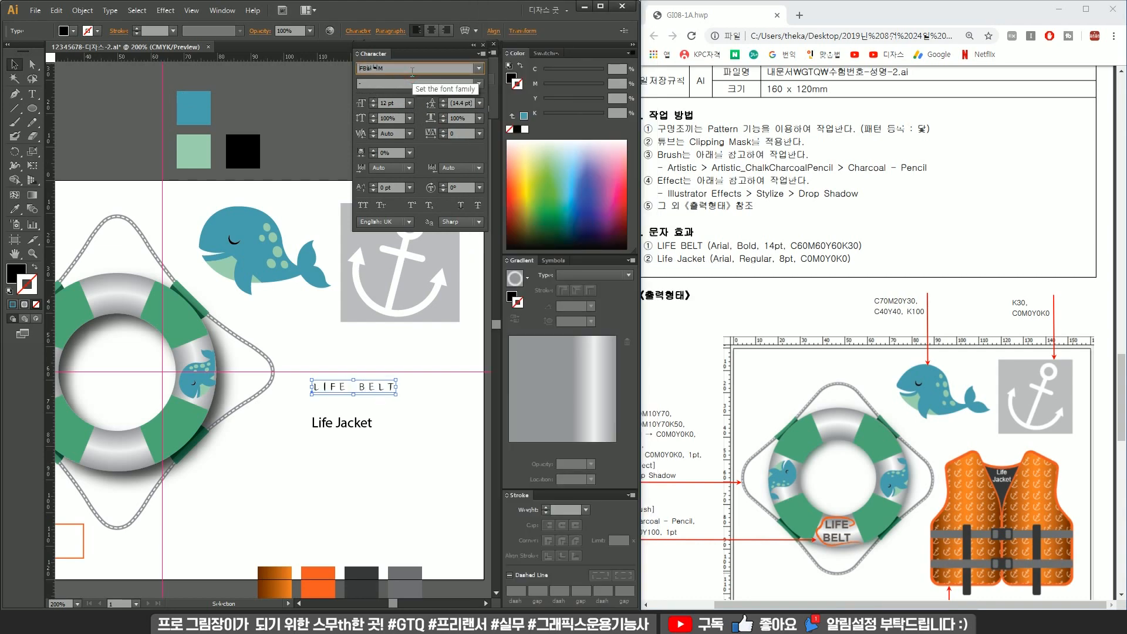
scroll(412, 71, down, 8)
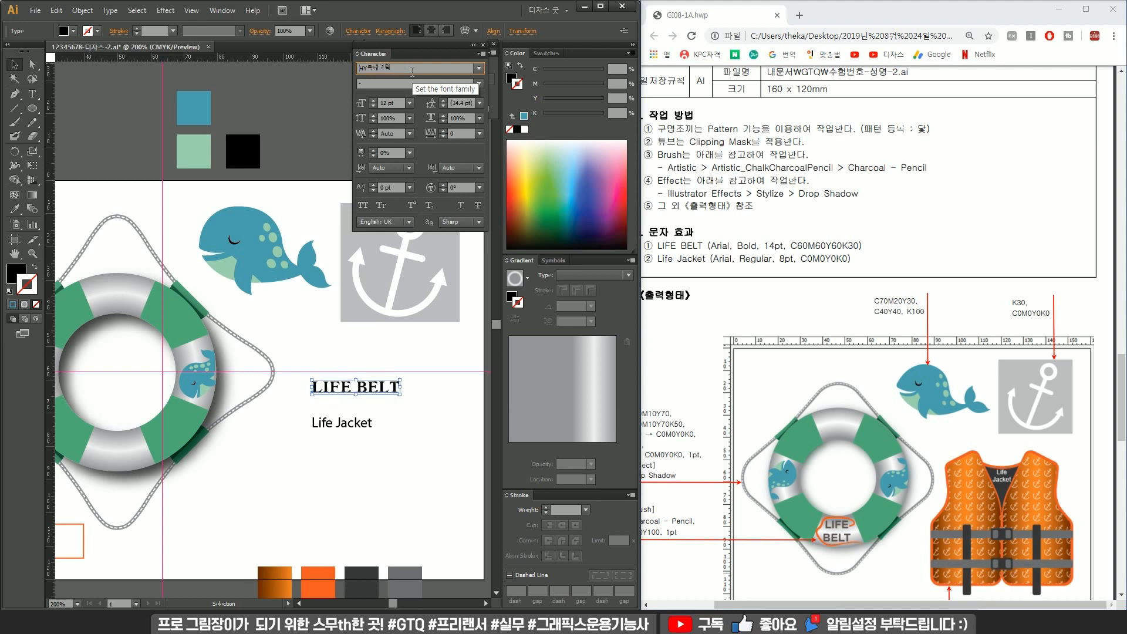
scroll(412, 72, down, 8)
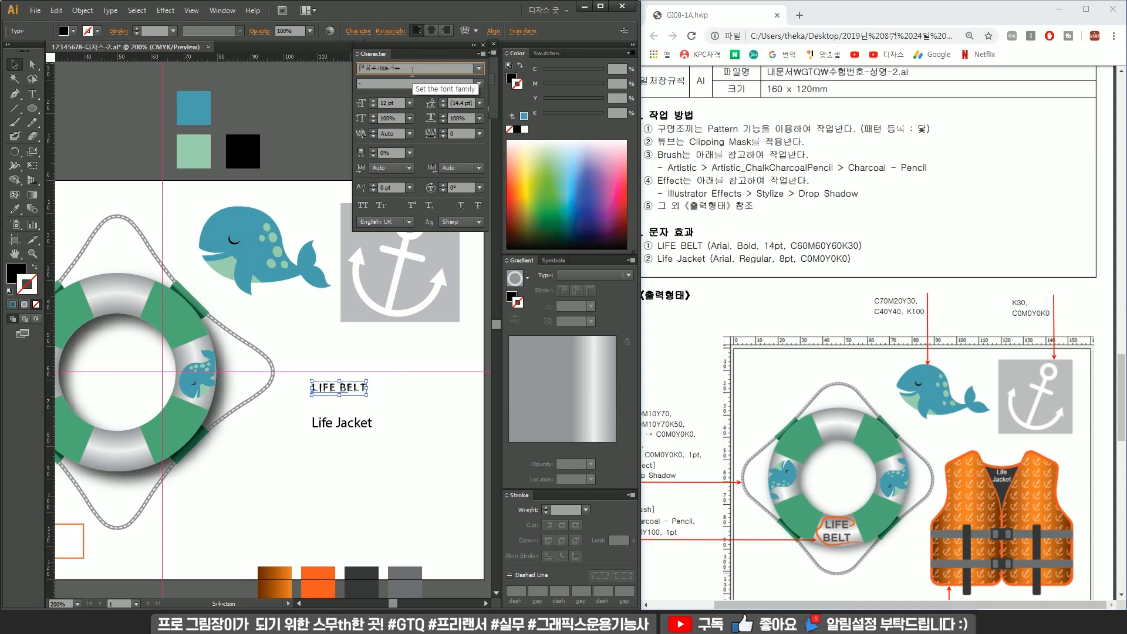
scroll(412, 71, down, 6)
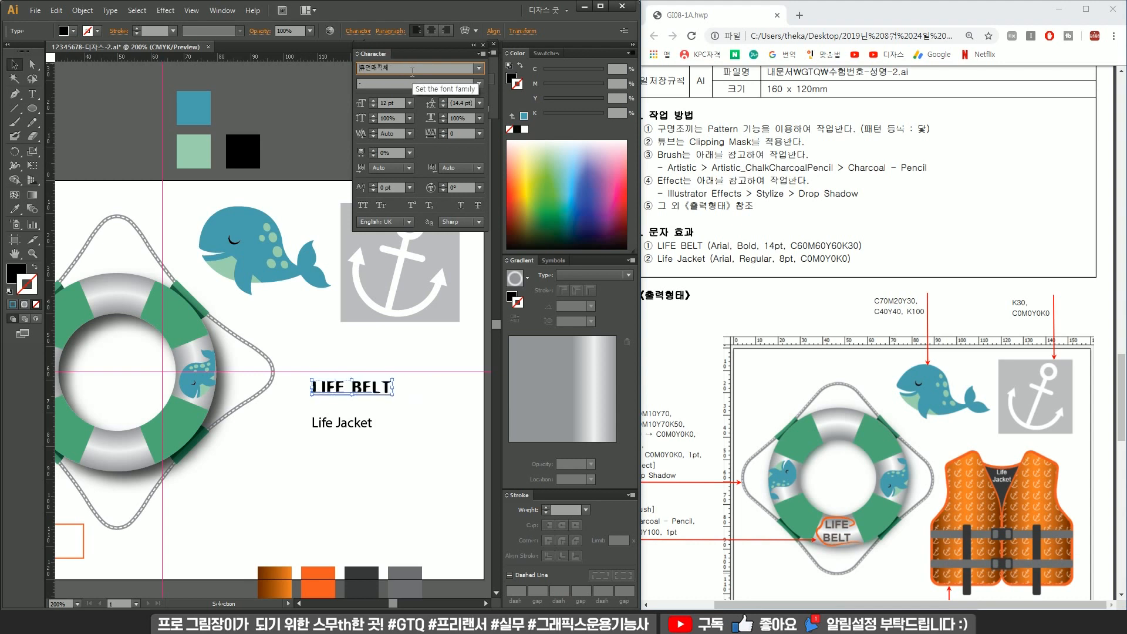
scroll(412, 72, down, 5)
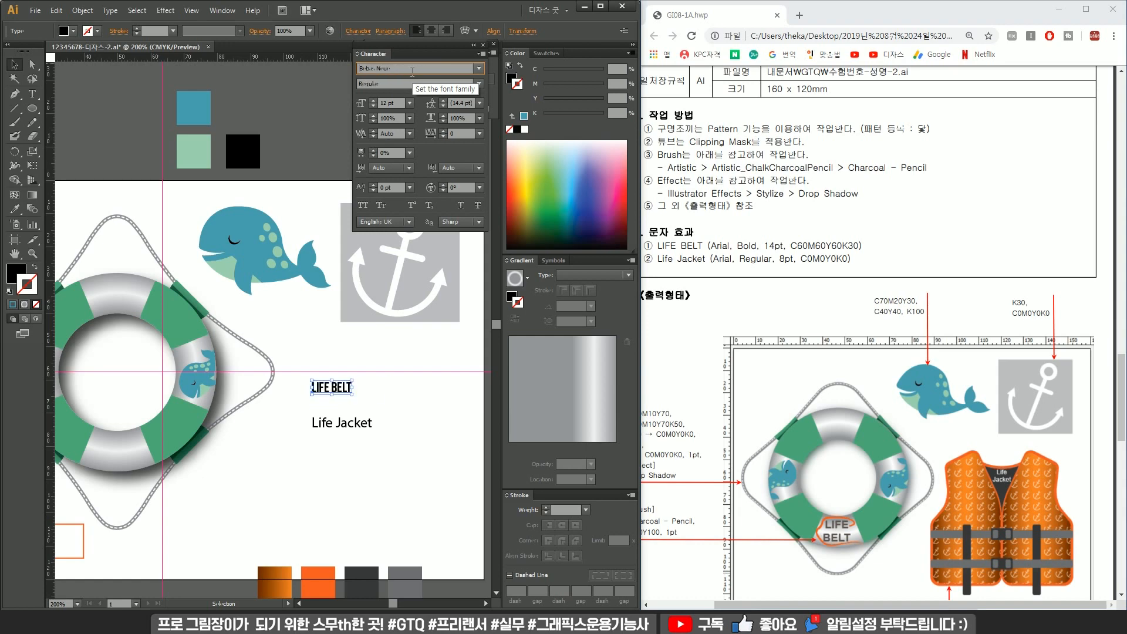
click(479, 68)
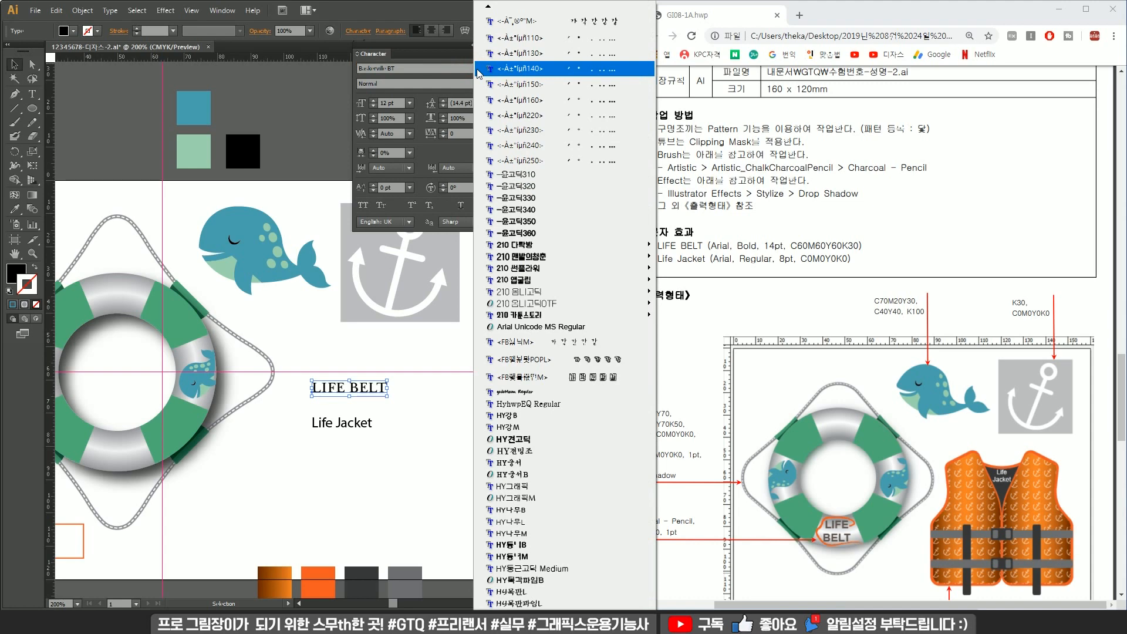
click(438, 68)
scroll(420, 67, up, 4)
scroll(421, 67, up, 4)
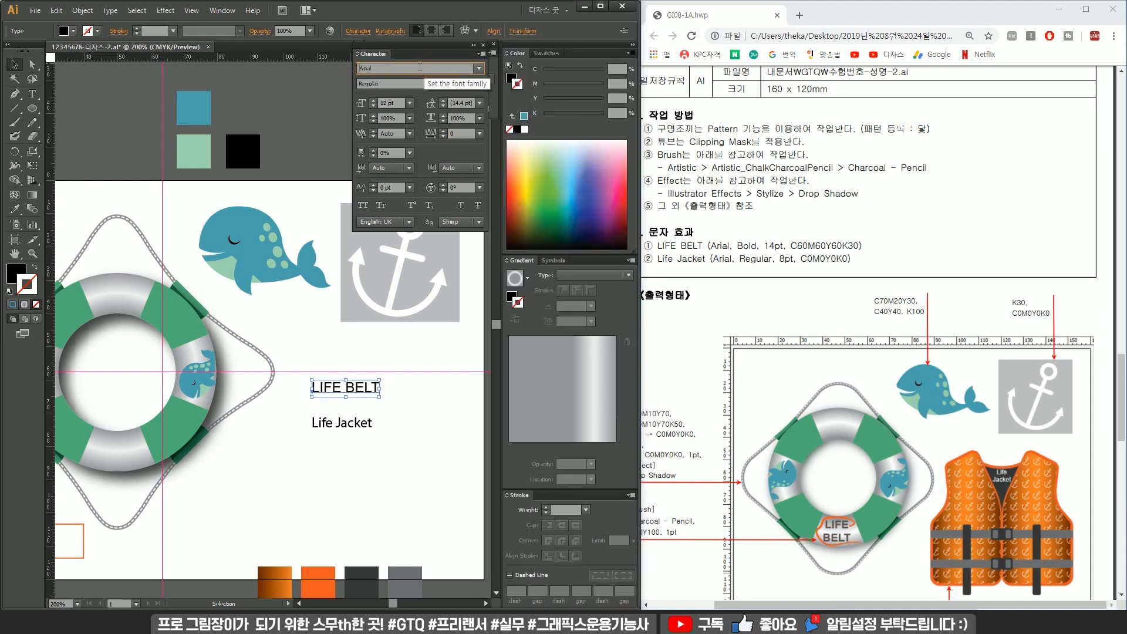
Select the LIFE BELT text and set its style to Bold and size to 14 pt.
click(406, 409)
click(356, 392)
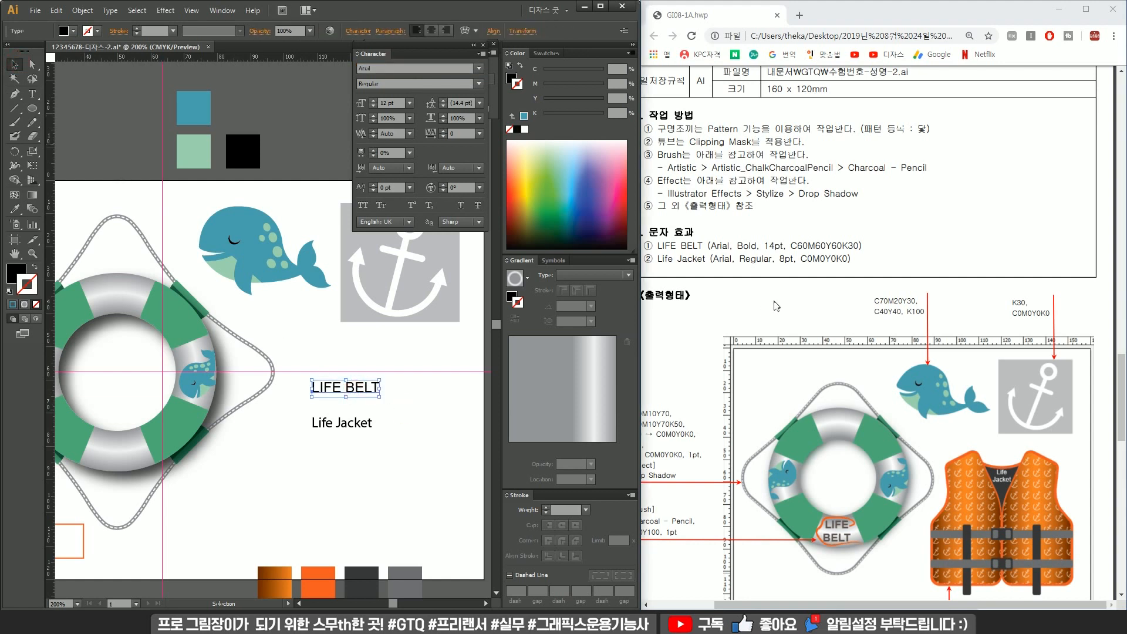
click(479, 83)
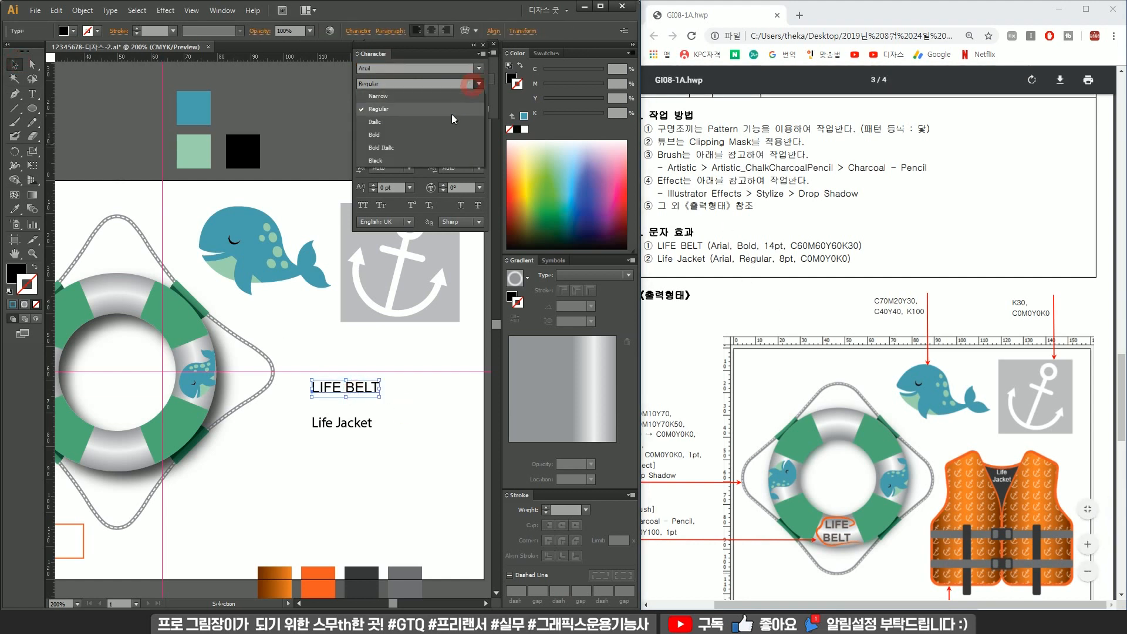
click(425, 135)
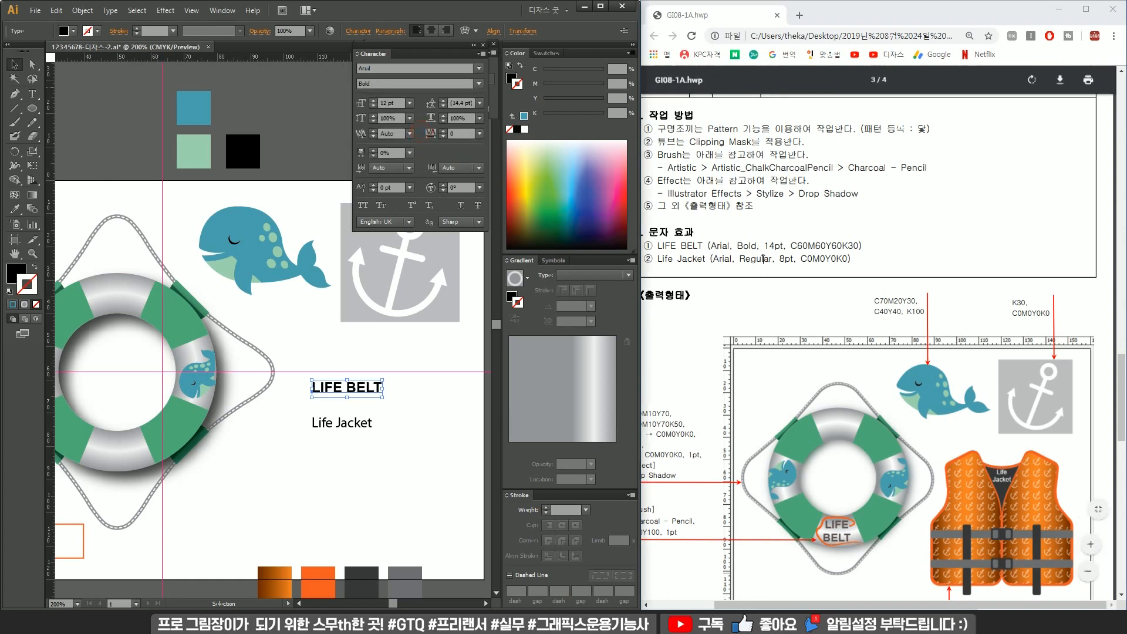
double_click(401, 102)
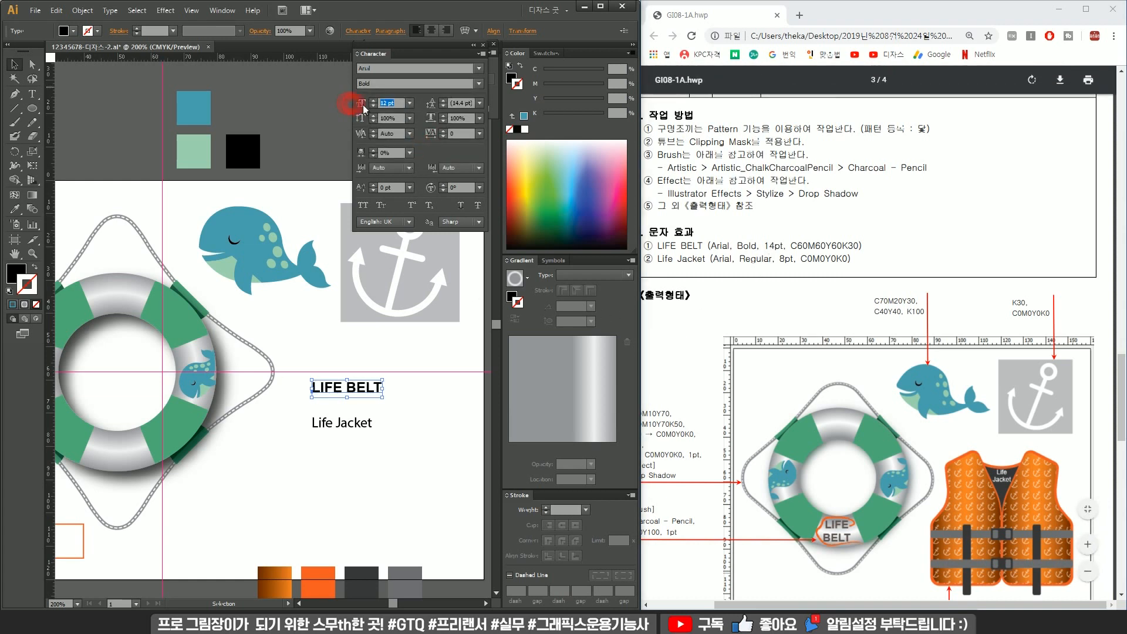
text(14)
key(Return)
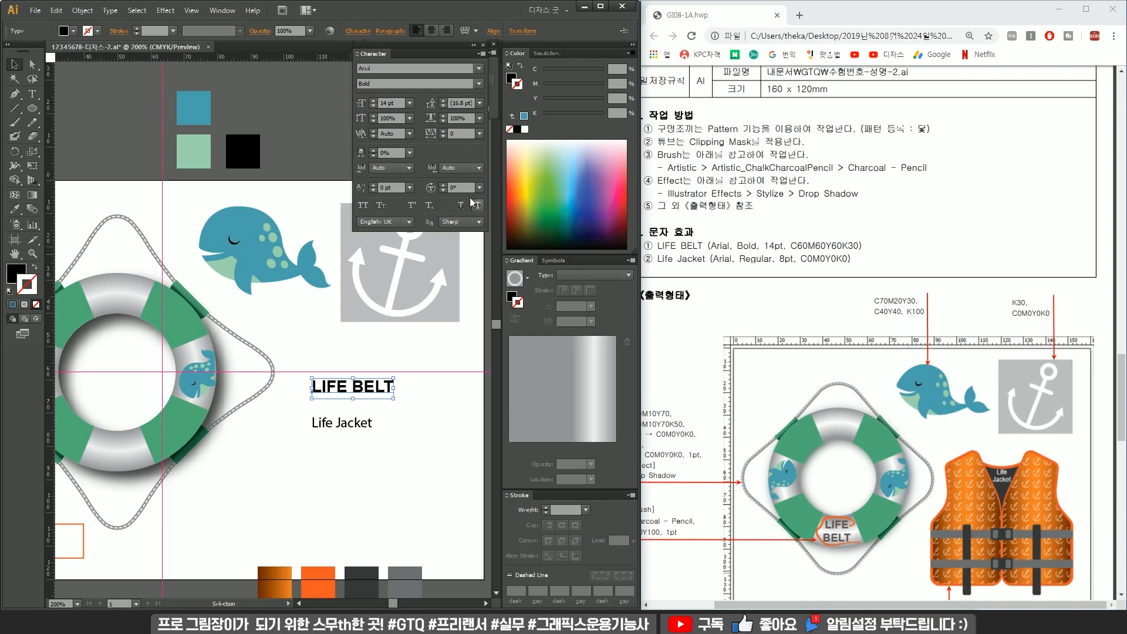
Fill the LIFE BELT text with C60 M60 Y60 K30.
click(16, 273)
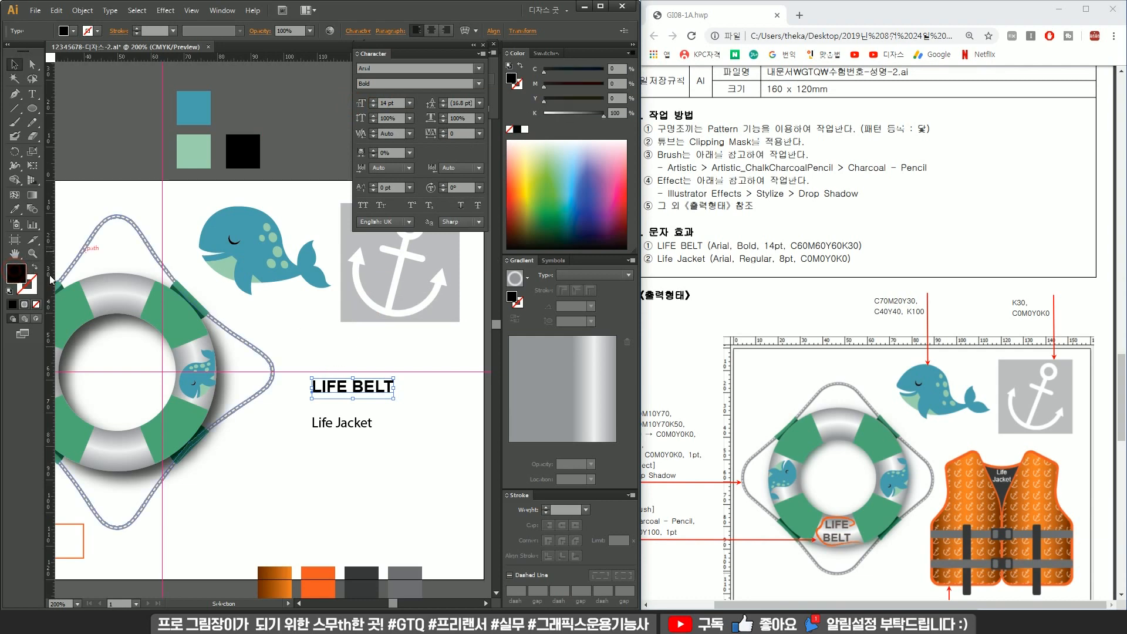
key(Tab)
text(0)
key(Tab)
text(60)
key(Tab)
text(60)
key(Tab)
text(30)
key(Return)
Copy the LIFE BELT text's formatting onto the Life Jacket text with the Eyedropper.
drag(364, 426, 383, 460)
key(i)
click(371, 388)
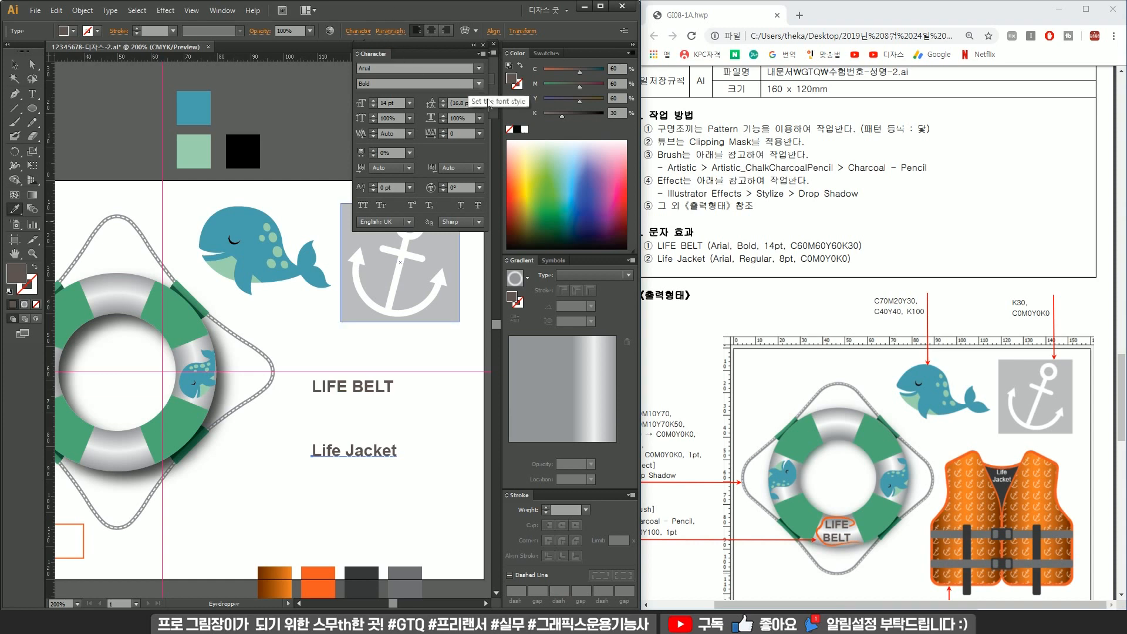
Set the Life Jacket text's style to Regular and size to 8 pt.
click(471, 82)
click(389, 103)
text(8)
key(Return)
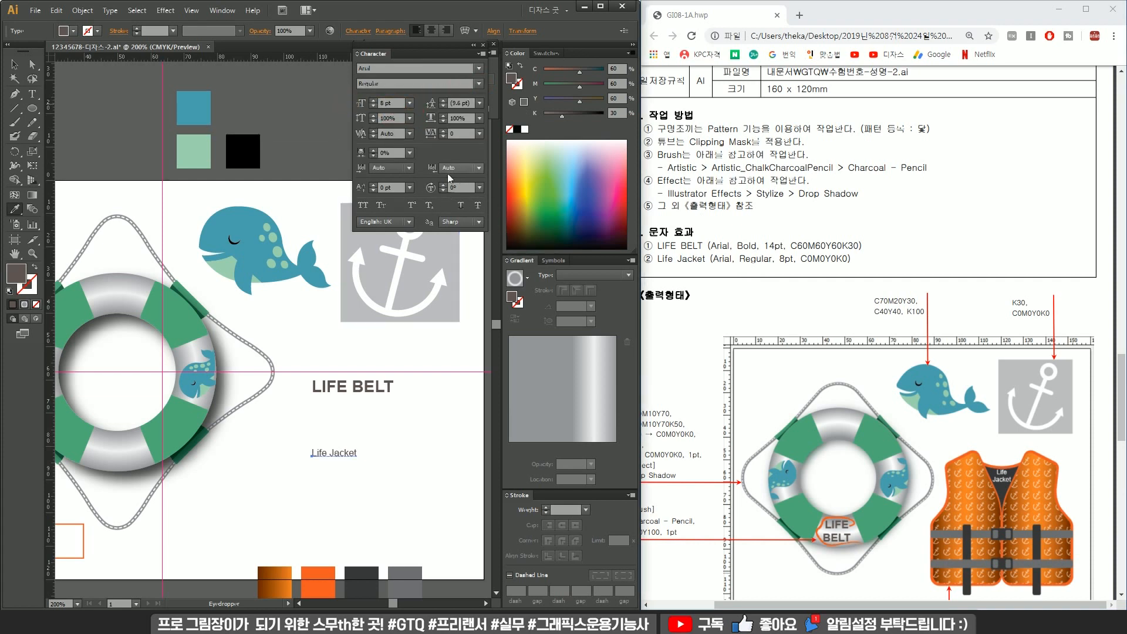
Set the Life Jacket text's fill to C0 M0 Y0 K0 white in the Color Picker.
double_click(20, 276)
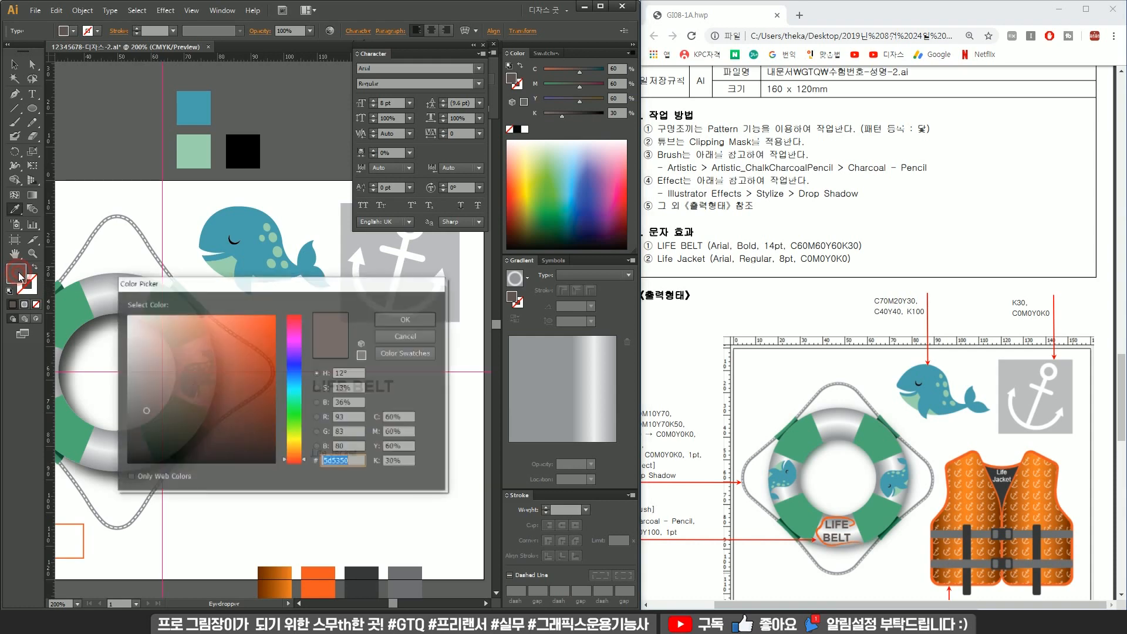
text(0)
key(Tab)
text(0)
key(Tab)
text(0)
key(Tab)
text(0)
key(Return)
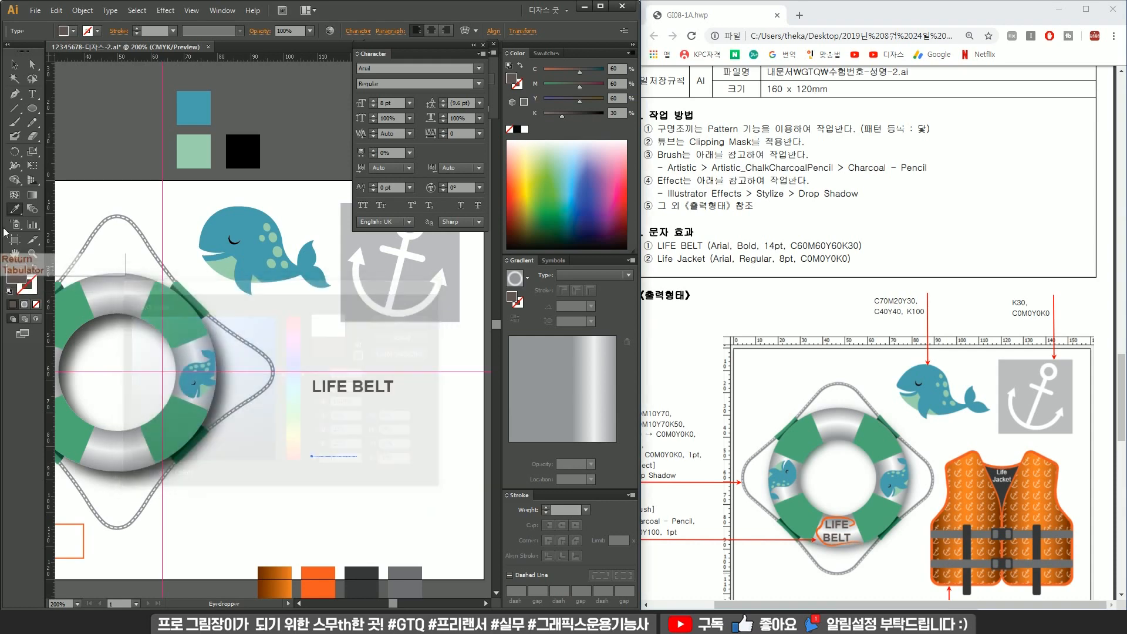
Move the LIFE BELT text onto the lower band of the life ring.
key(v)
shift+click(335, 387)
key(ctrl+minus)
drag(381, 325, 415, 354)
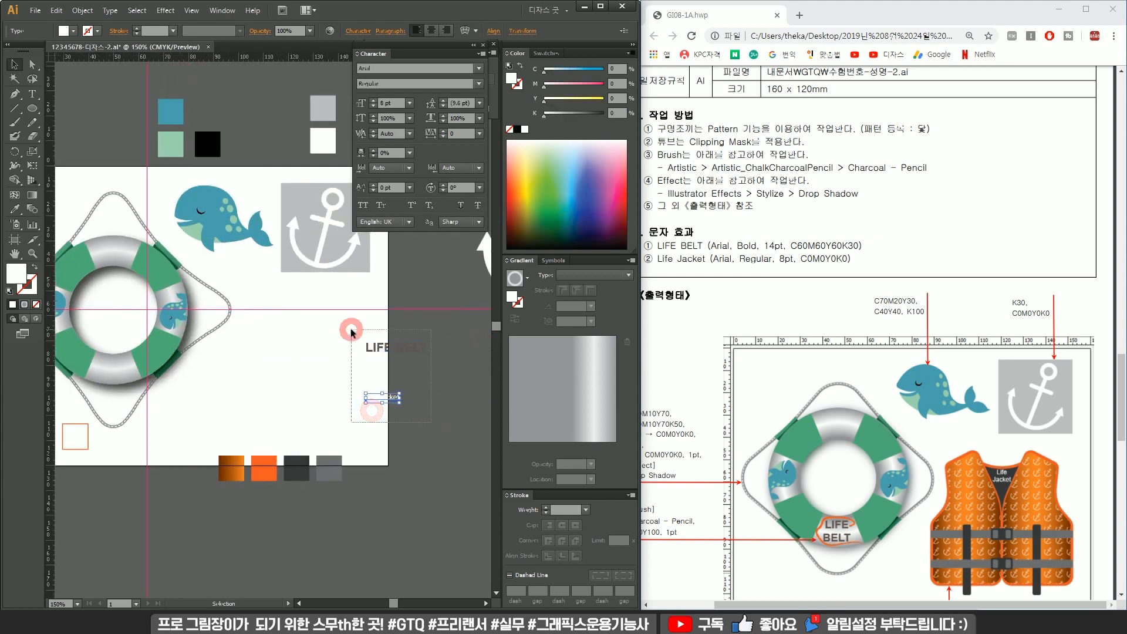
click(431, 30)
drag(390, 368, 419, 386)
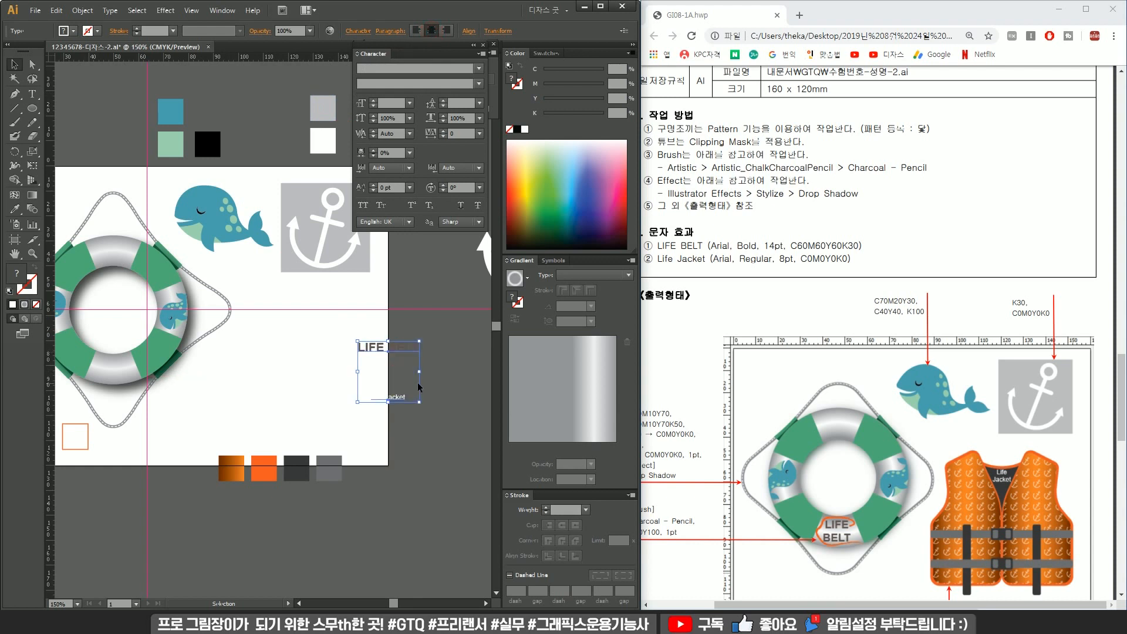
click(434, 409)
click(403, 398)
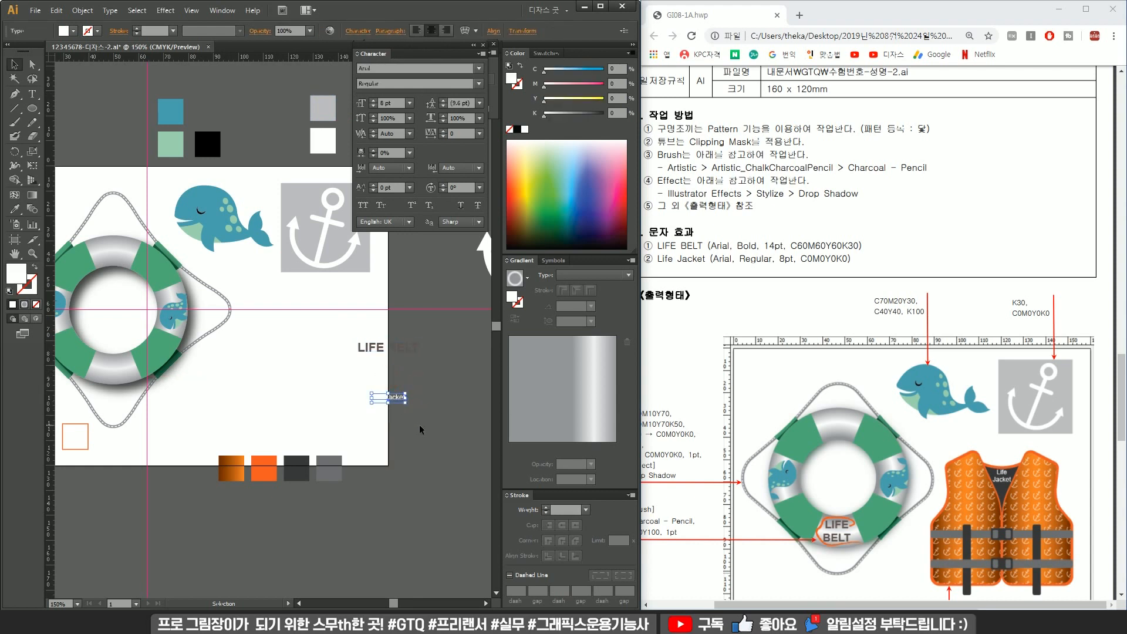
drag(394, 398, 224, 388)
Break the LIFE BELT text into two lines between LIFE and BELT.
key(t)
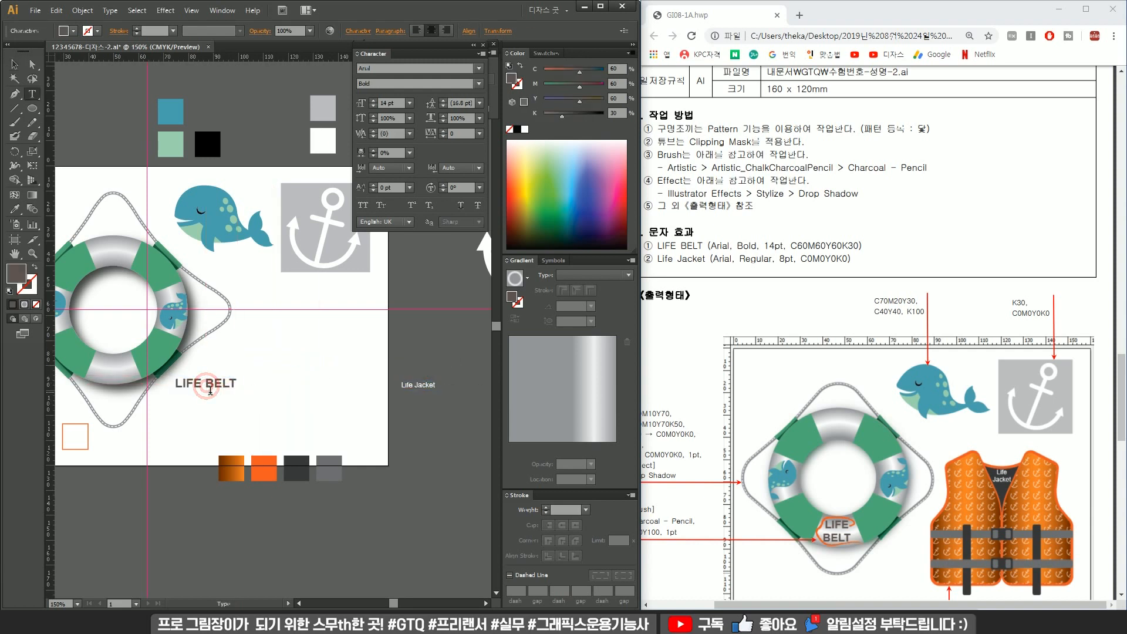
click(208, 374)
key(Return)
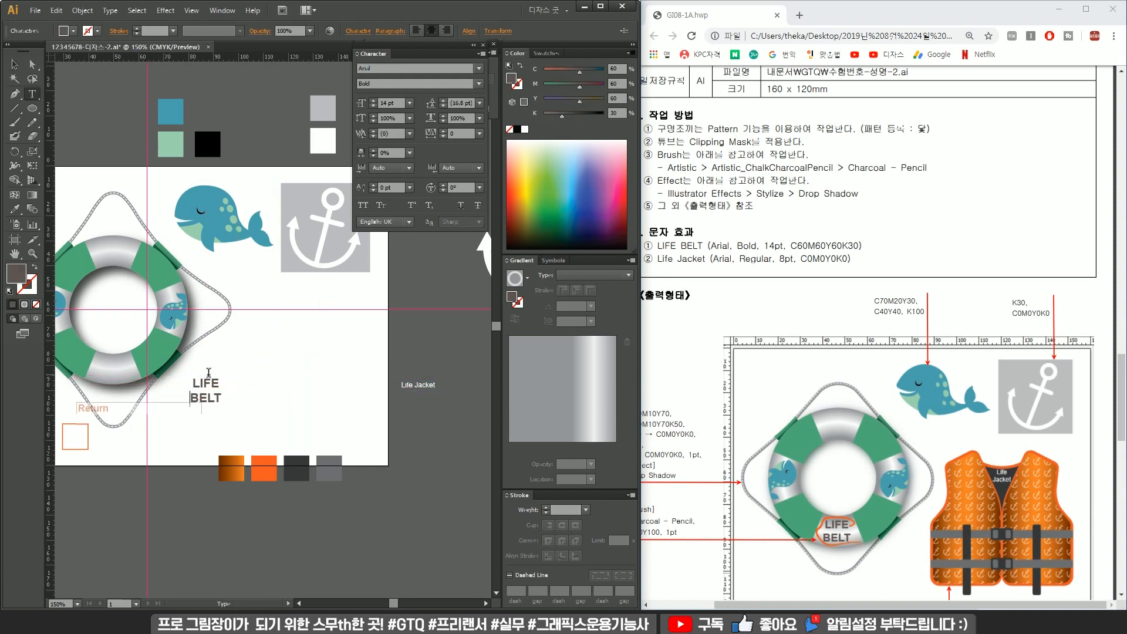
Center the two-line LIFE BELT label on the ring's lower band.
click(14, 64)
ctrl+click(207, 374)
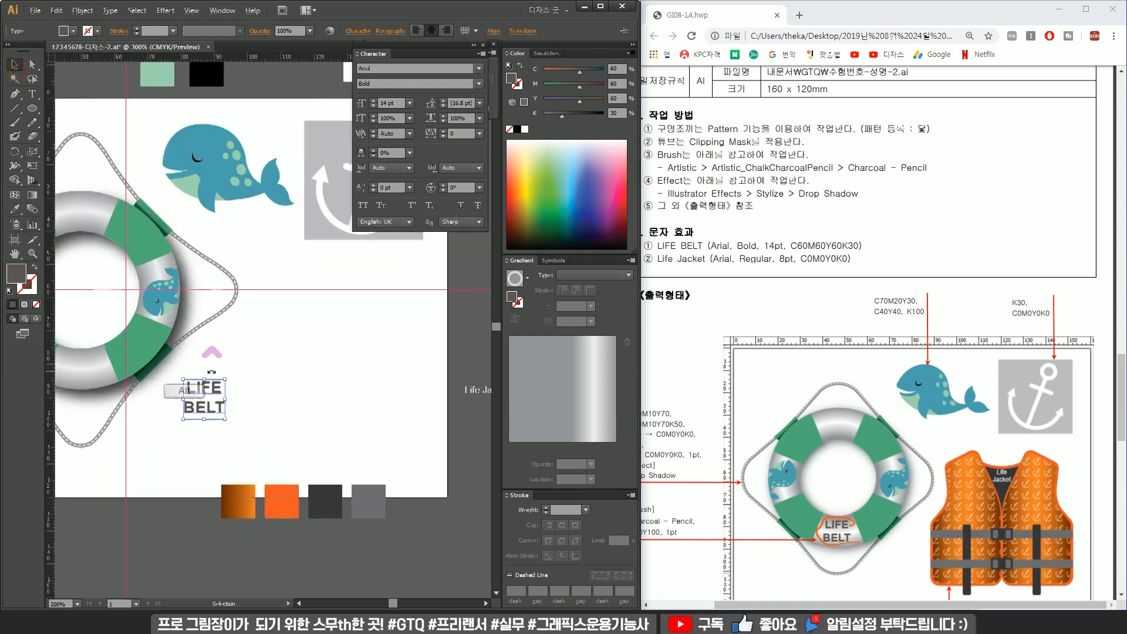
ctrl+click(208, 373)
ctrl+click(207, 373)
drag(397, 374, 493, 364)
drag(444, 393, 201, 334)
click(193, 289)
scroll(194, 290, down, 2)
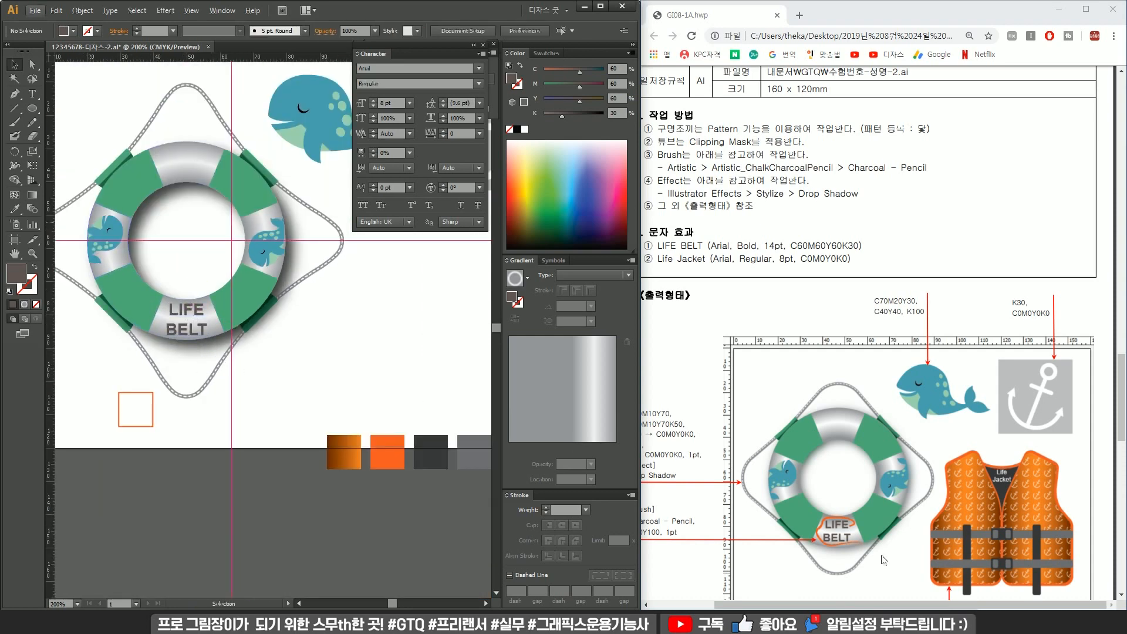
Paint a closed loop around the LIFE BELT label with the Paintbrush tool.
click(254, 365)
scroll(252, 364, down, 1)
drag(246, 360, 341, 382)
scroll(290, 358, up, 1)
scroll(290, 358, up, 2)
key(b)
scroll(359, 320, up, 3)
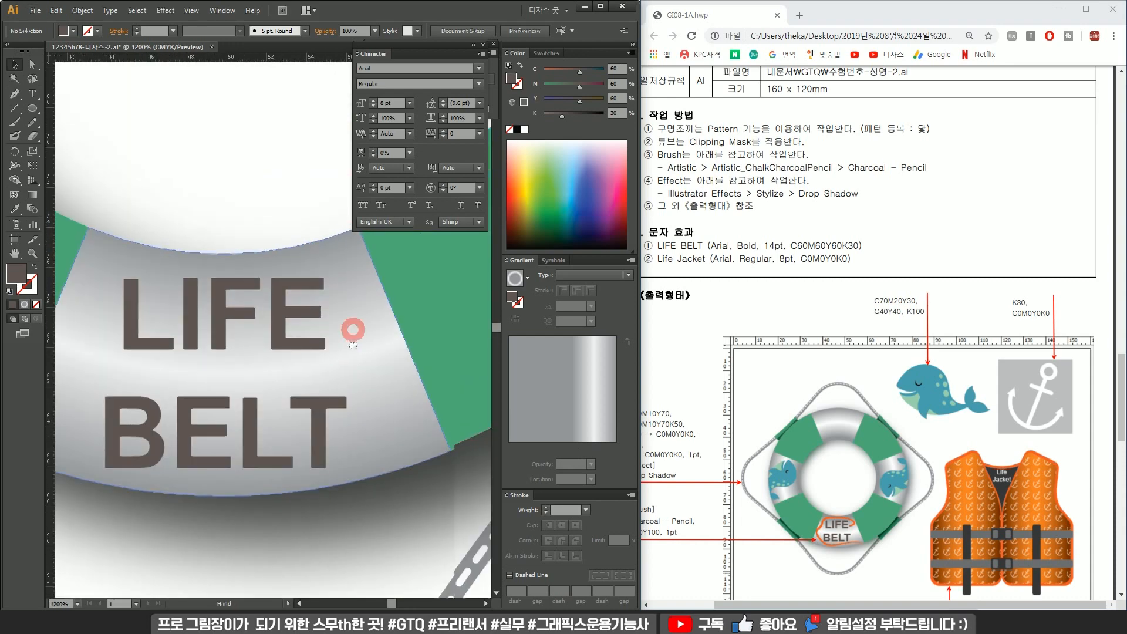
scroll(384, 336, down, 1)
mouse_move(384, 336)
mouse_down()
mouse_move(369, 362)
mouse_move(387, 342)
mouse_move(381, 319)
mouse_move(308, 290)
mouse_move(210, 294)
mouse_move(194, 339)
mouse_move(147, 379)
mouse_move(130, 431)
mouse_move(174, 470)
mouse_move(426, 484)
mouse_up()
key(v)
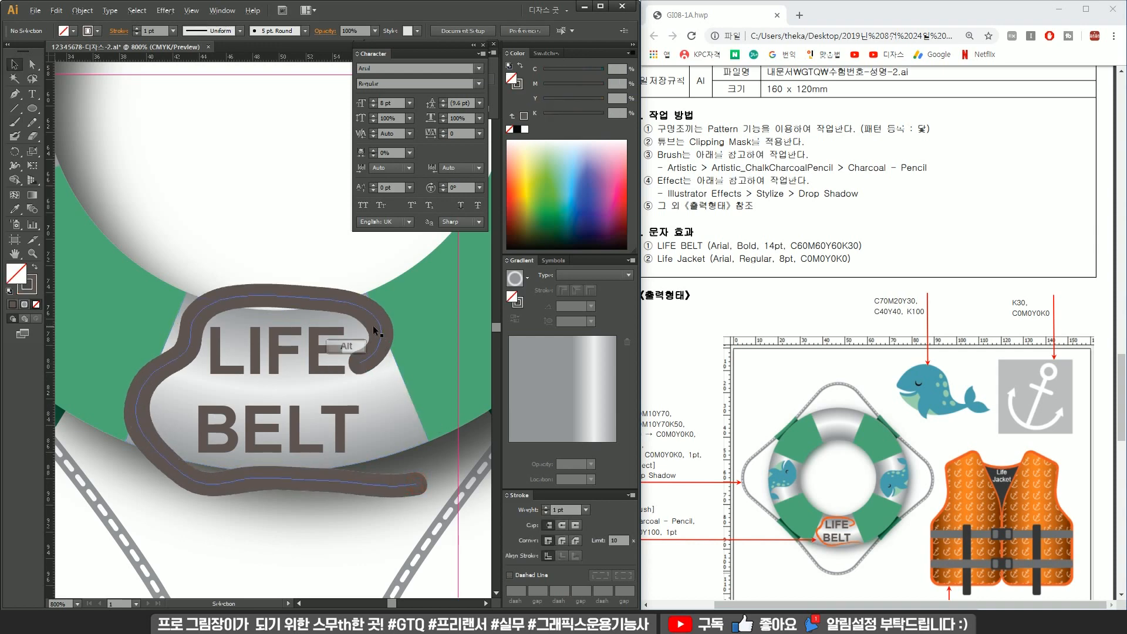
Sample the orange square's color onto the loop with the Eyedropper.
scroll(378, 323, down, 3)
key(i)
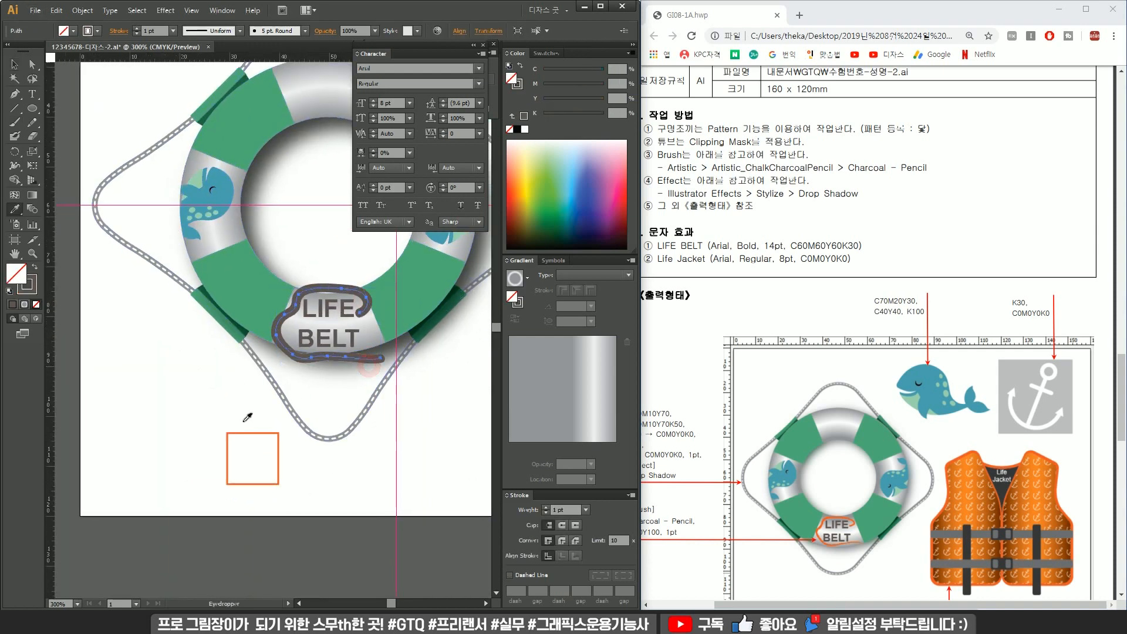
click(248, 433)
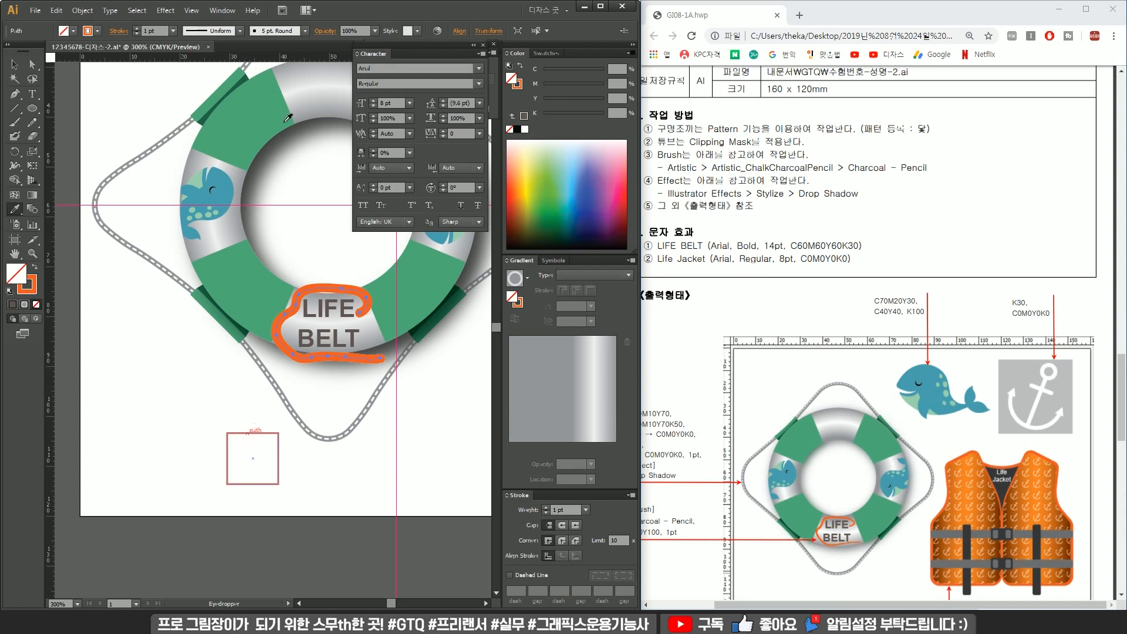
Switch the loop's brush to Basic and open the Brushes panel.
click(280, 32)
click(267, 82)
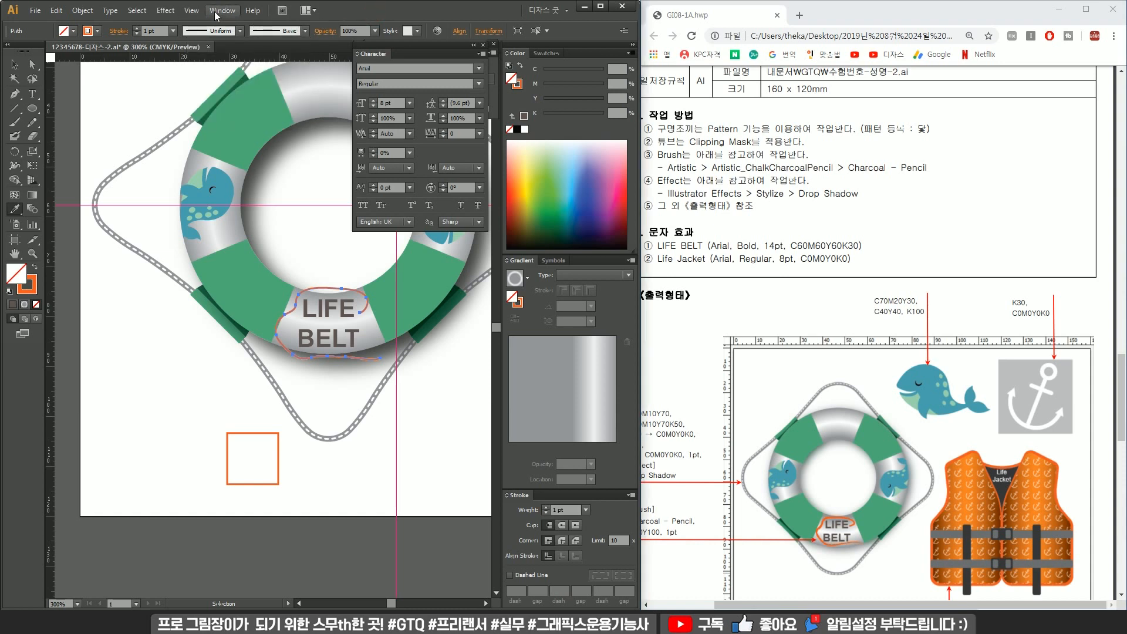
key(F5)
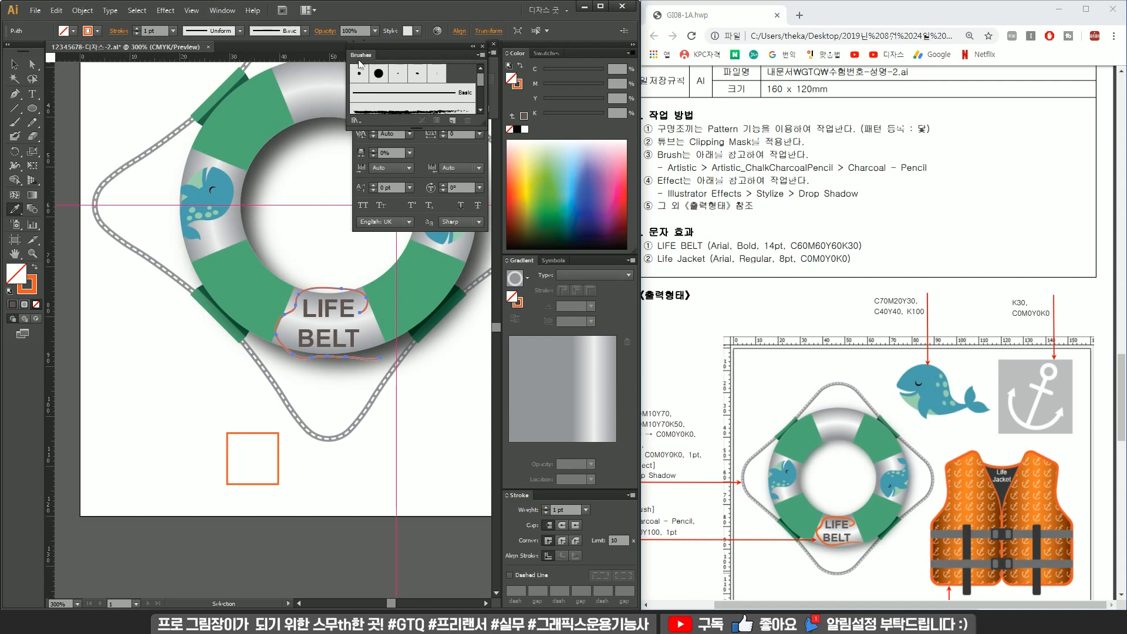
drag(361, 54, 139, 160)
Open the Artistic_ChalkCharcoalPencil brush library.
click(223, 11)
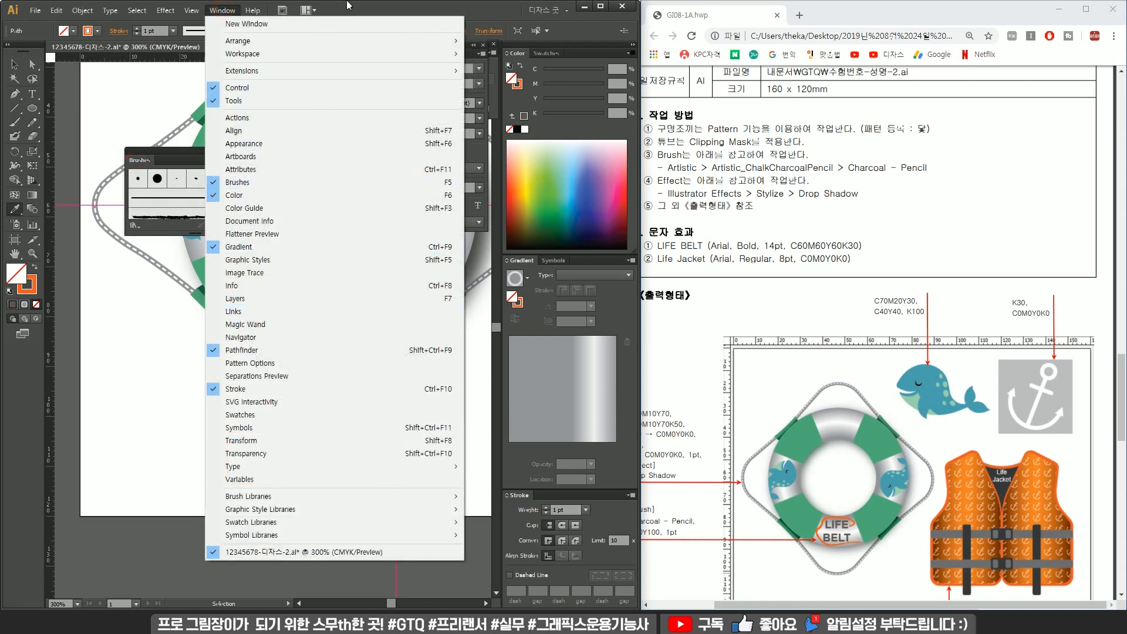
click(349, 6)
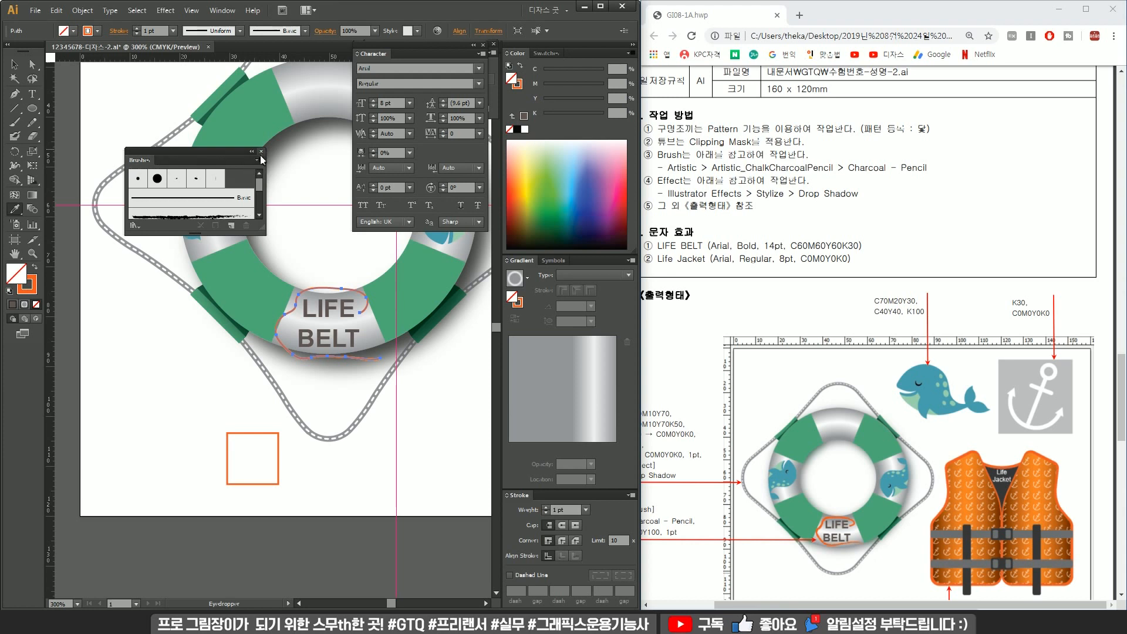
click(259, 160)
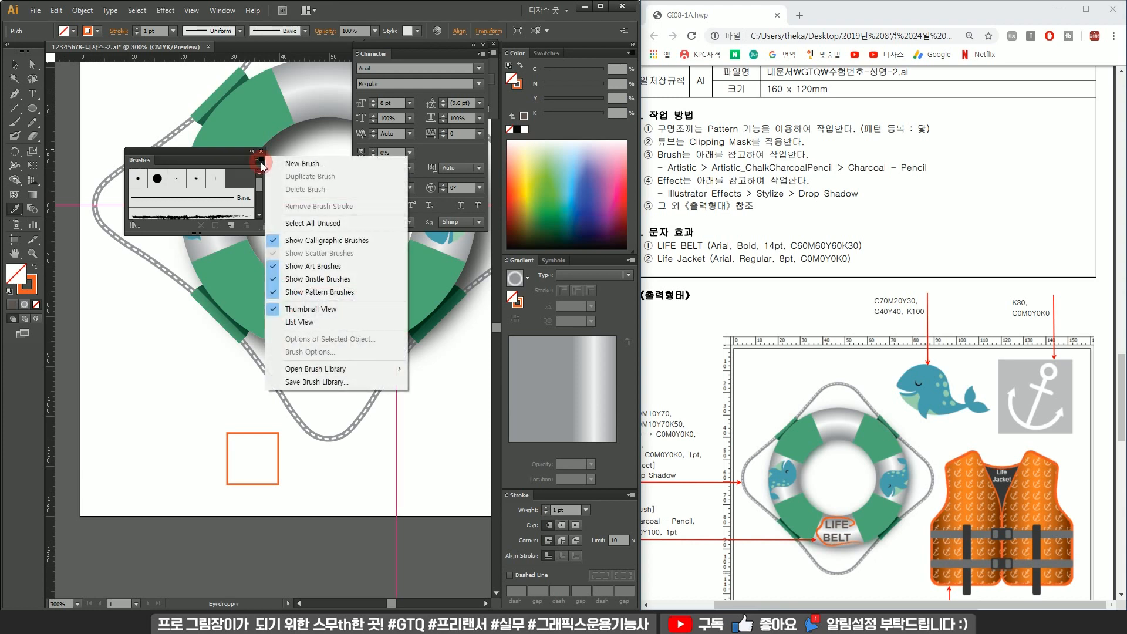
click(370, 368)
mouse_move(446, 384)
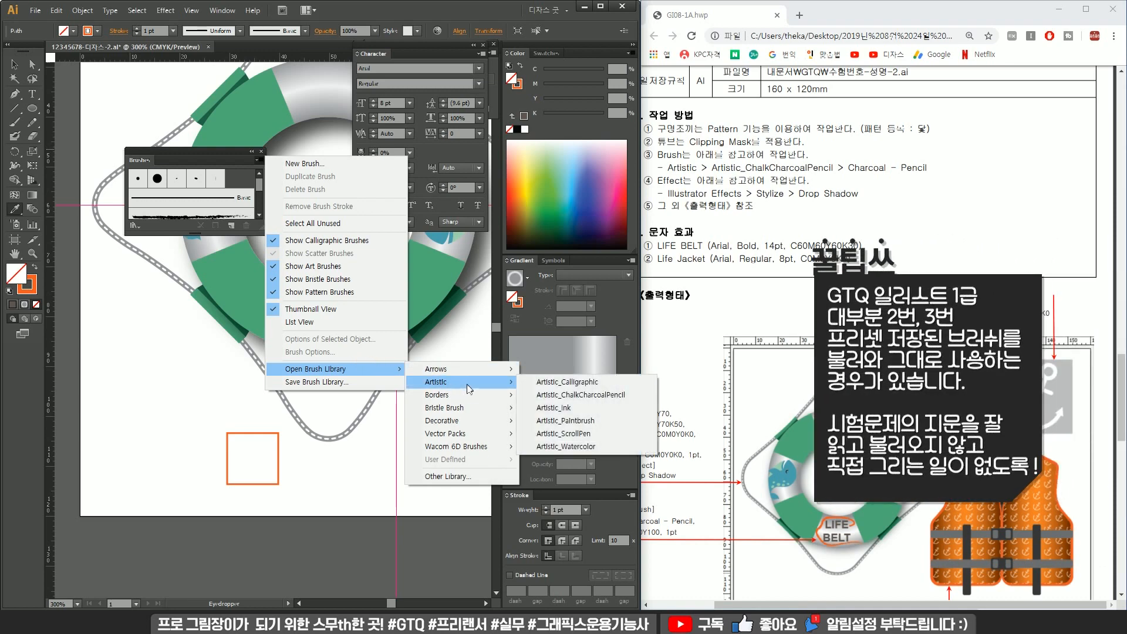
click(568, 396)
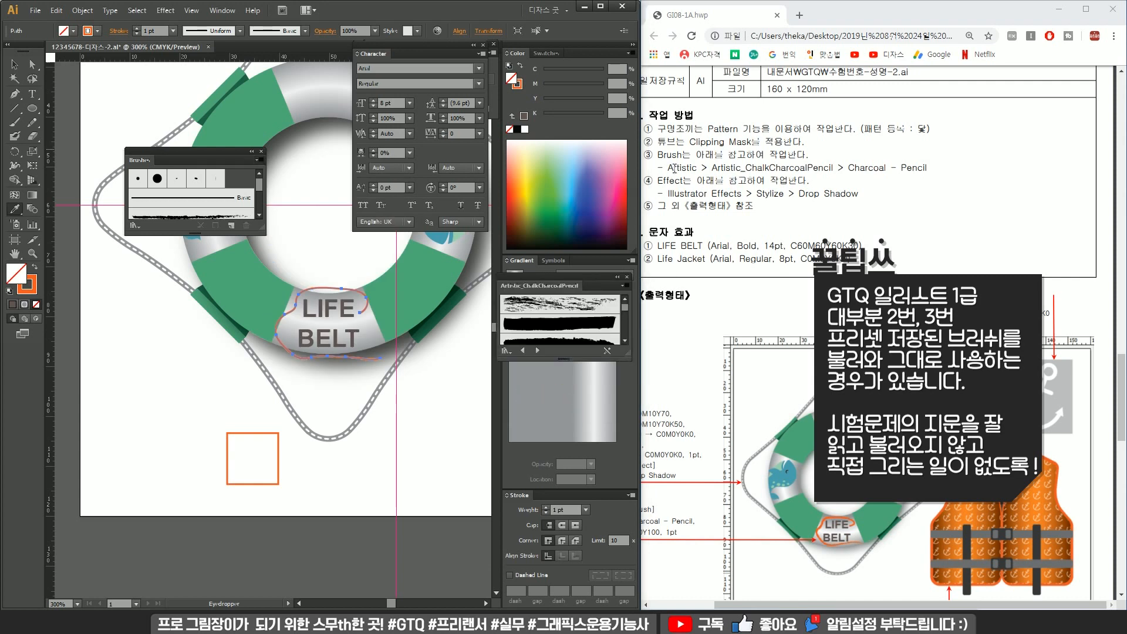
Apply the Charcoal - Pencil brush from the Artistic_ChalkCharcoalPencil library to the loop around LIFE BELT, then close the brush panels.
drag(668, 169, 926, 172)
mouse_move(579, 279)
mouse_down()
mouse_move(382, 202)
mouse_move(357, 230)
mouse_up()
drag(371, 306, 381, 495)
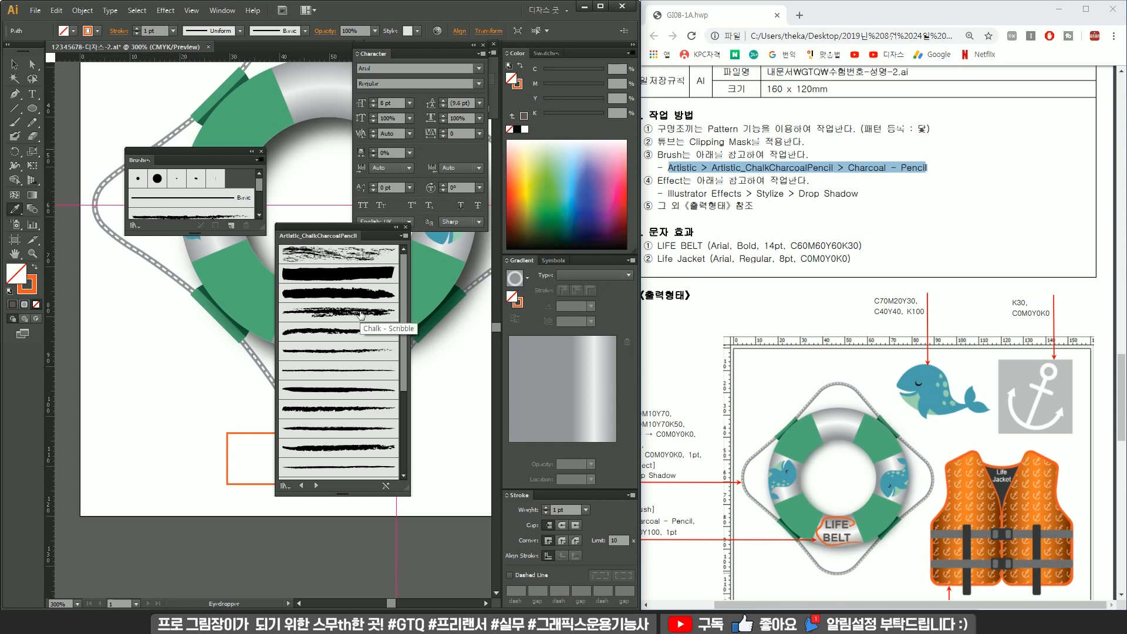
click(405, 236)
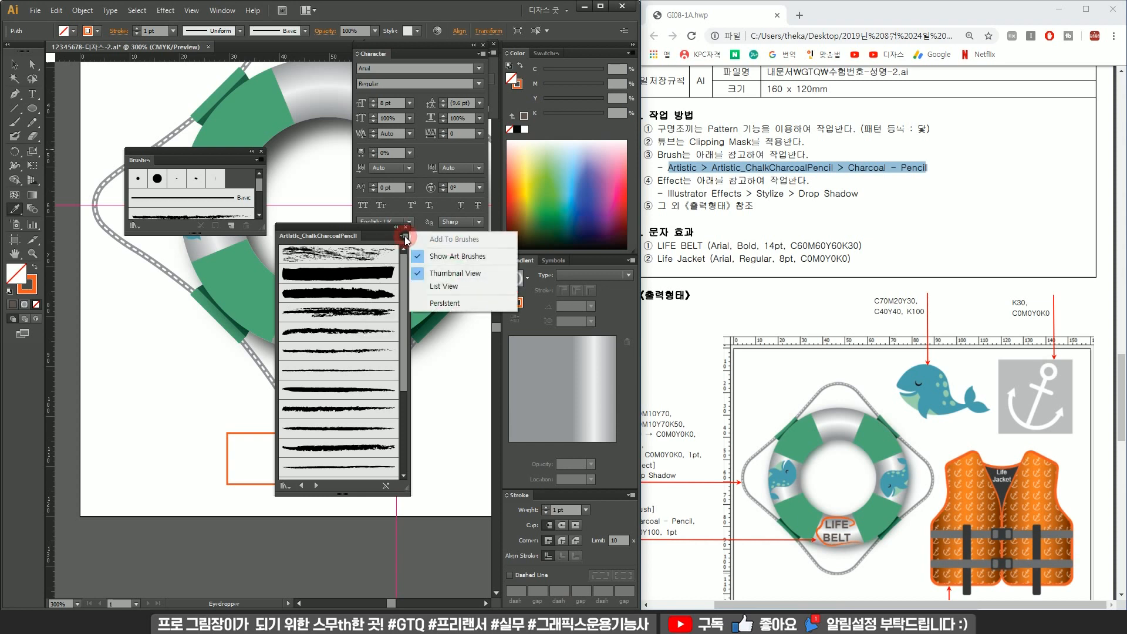
click(466, 285)
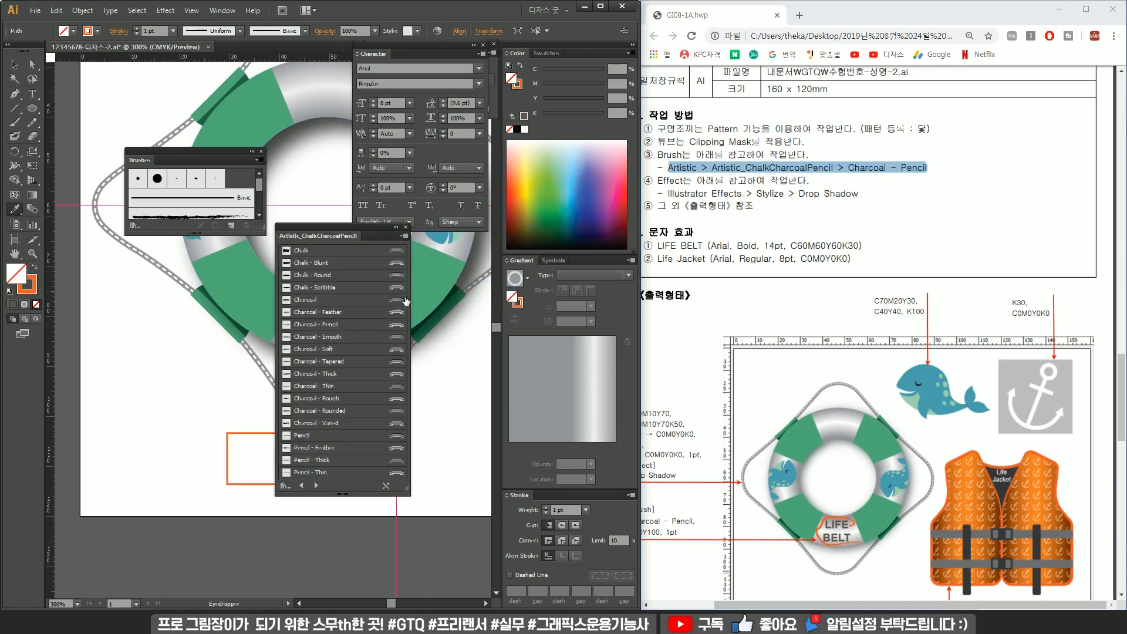
click(335, 326)
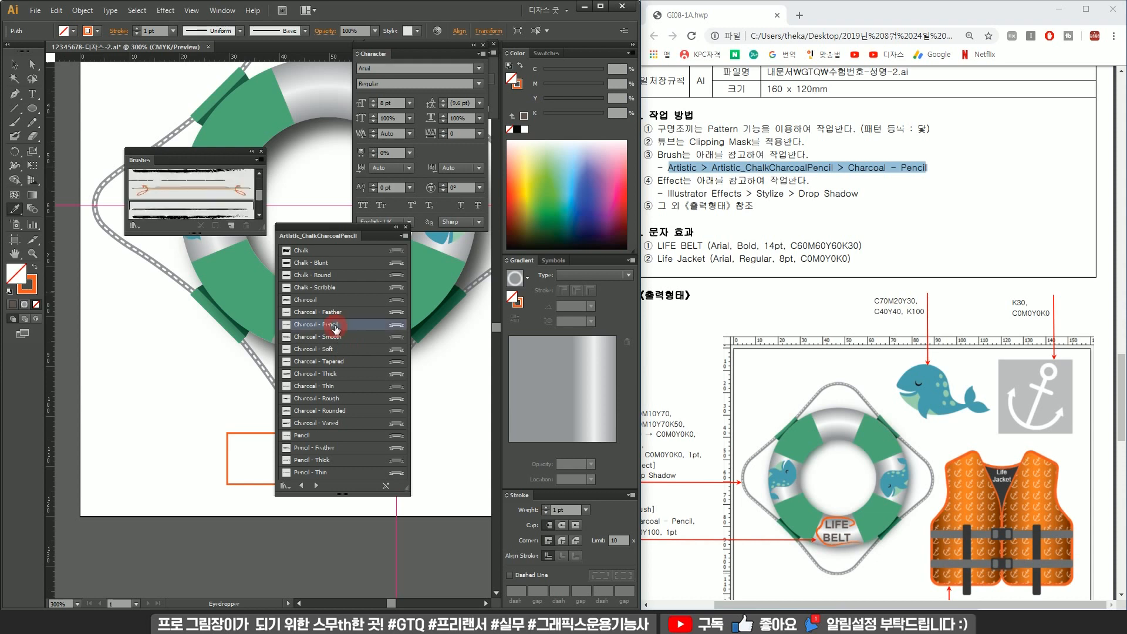
drag(354, 234, 503, 257)
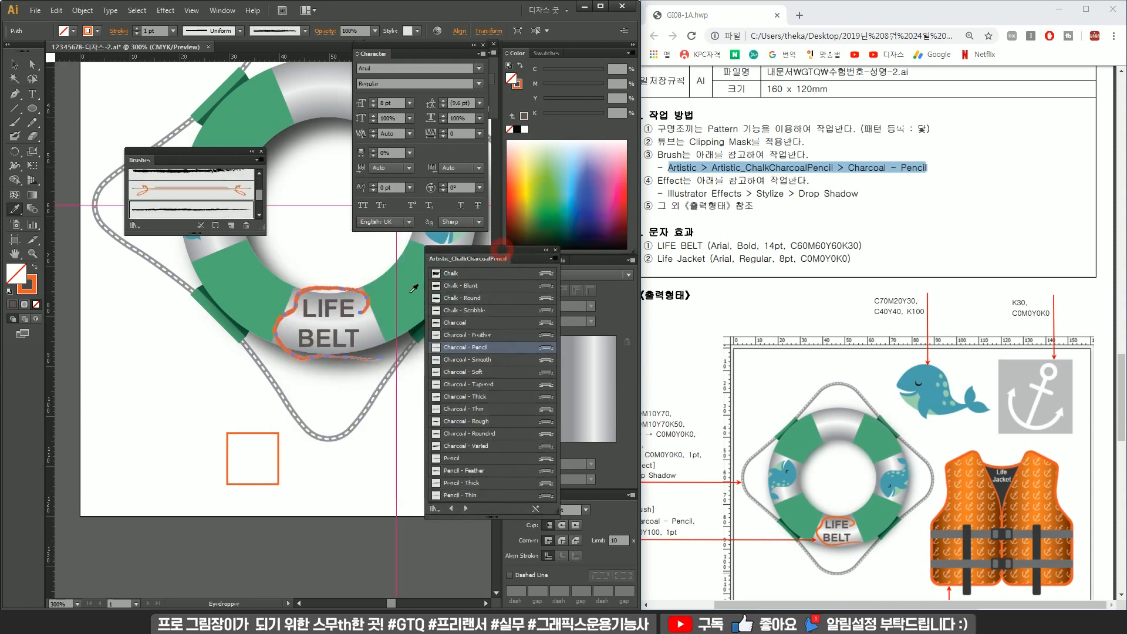
click(555, 249)
click(261, 151)
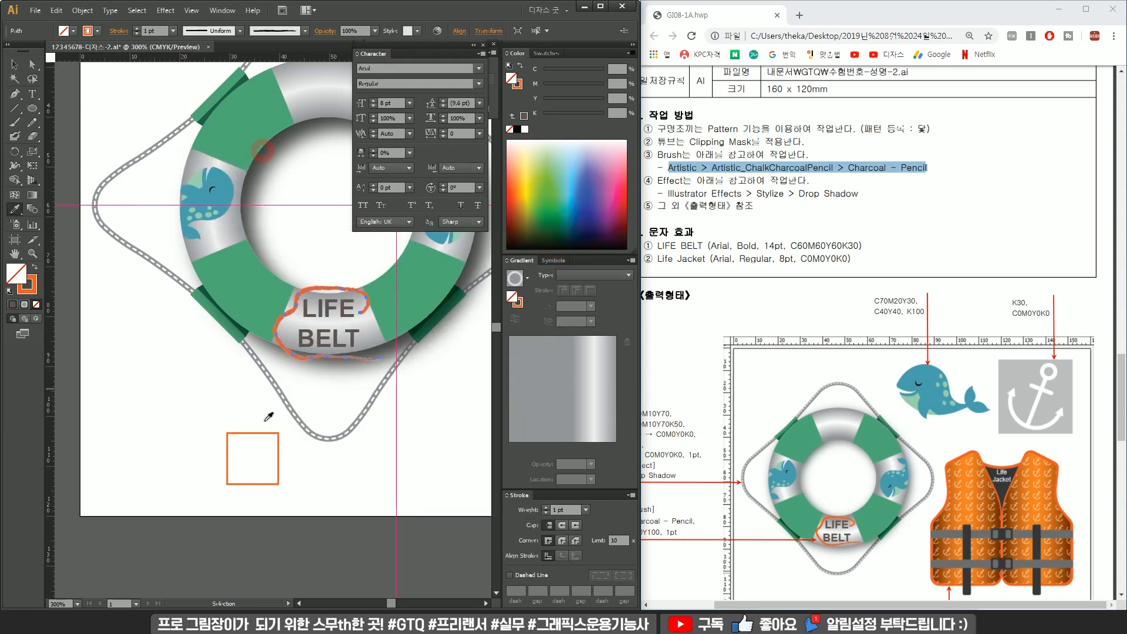
Delete the orange color sample square below the ring.
drag(201, 410, 239, 448)
key(Delete)
Zoom in to examine the brushed loop around the LIFE BELT label, then view the whole artboard.
click(325, 286)
scroll(324, 288, up, 3)
drag(277, 290, 280, 305)
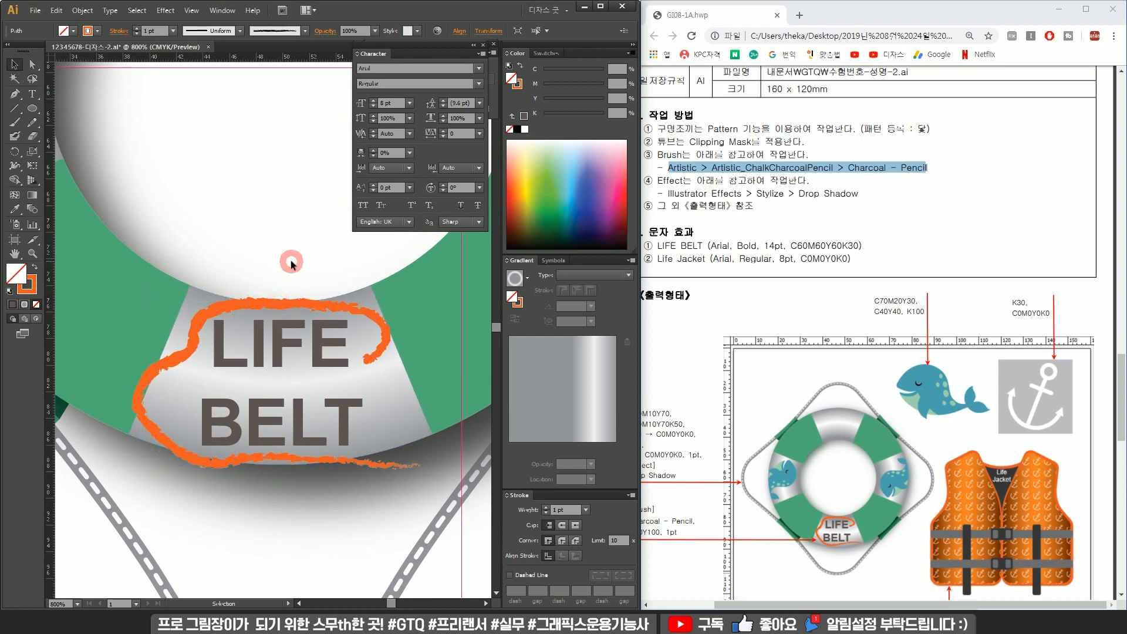
click(291, 262)
scroll(291, 262, down, 4)
drag(413, 309, 223, 394)
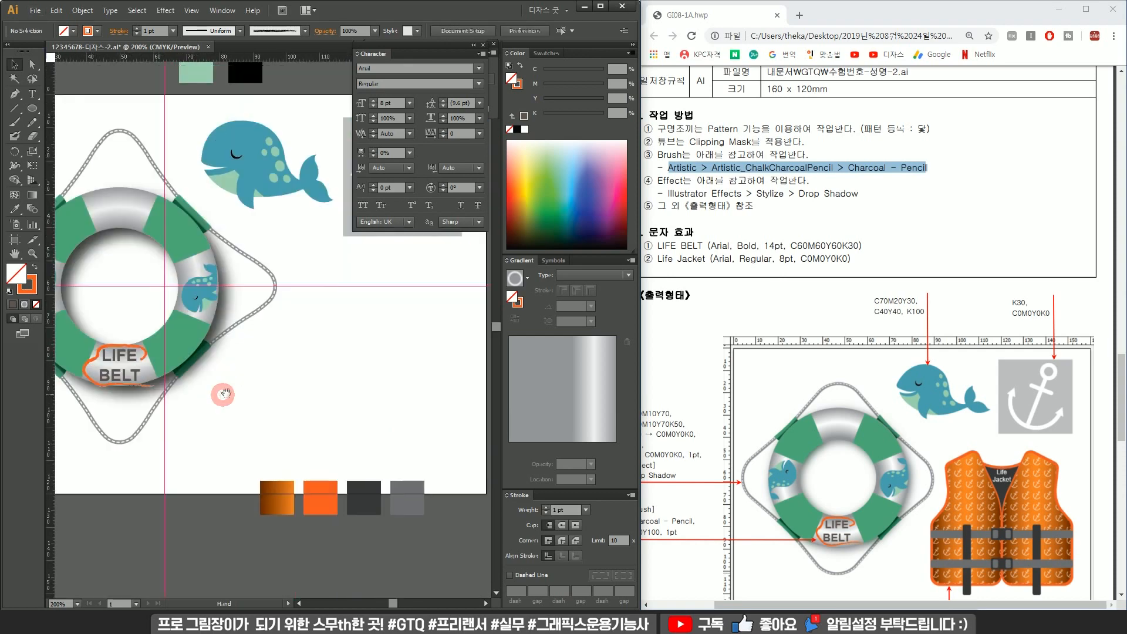
drag(344, 358, 285, 389)
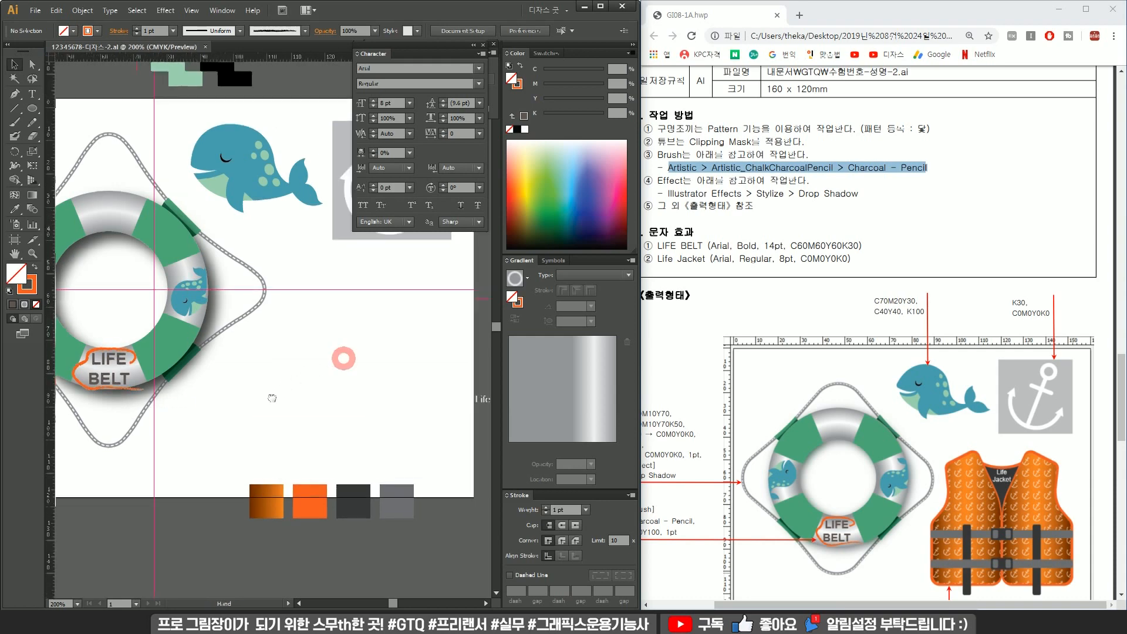
scroll(286, 389, down, 2)
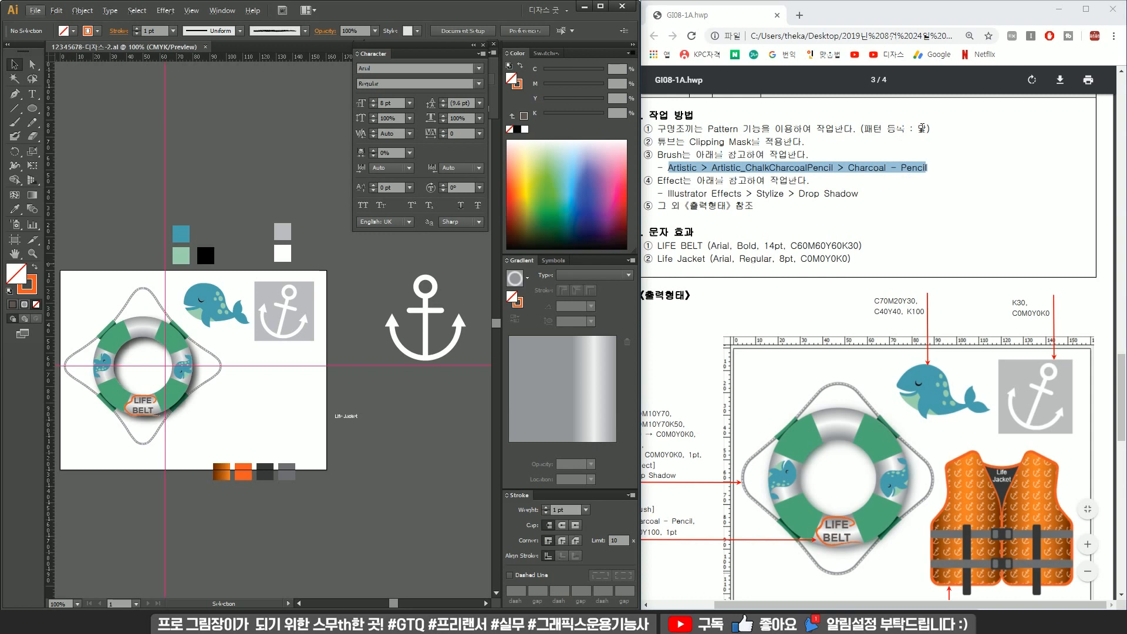
Copy the pattern name 닻 from the exam instructions document.
click(922, 128)
click(923, 130)
double_click(905, 127)
double_click(921, 129)
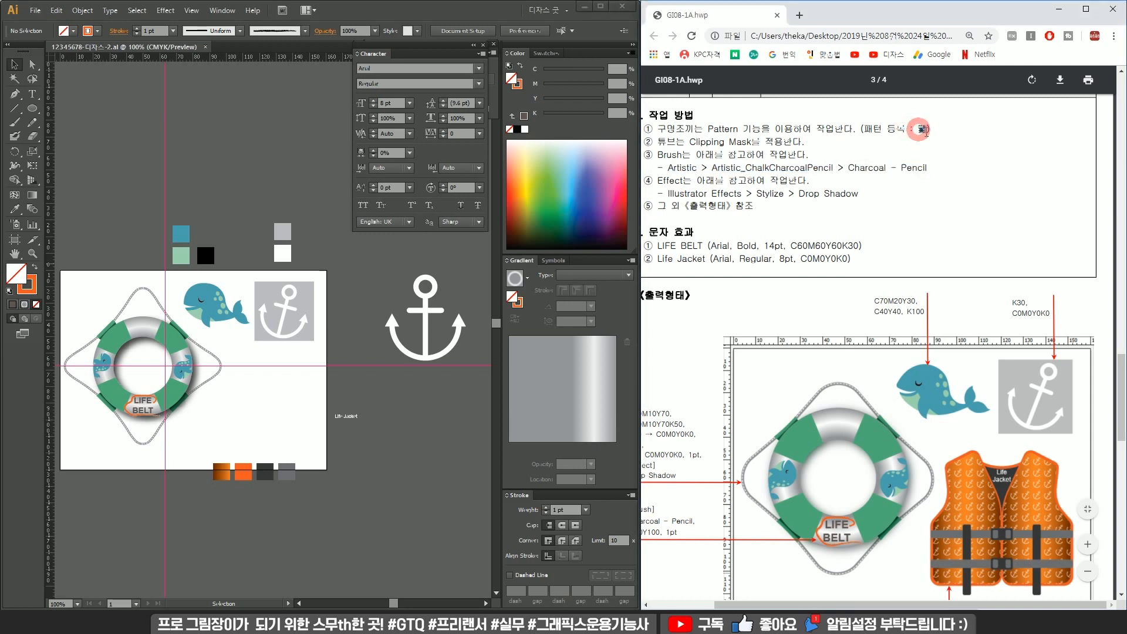
key(ctrl+c)
Duplicate the anchor with its gray square beside the artboard and set the square's fill to none.
click(397, 397)
scroll(347, 403, up, 1)
drag(361, 389, 405, 341)
drag(431, 360, 379, 419)
click(428, 417)
drag(435, 376, 318, 390)
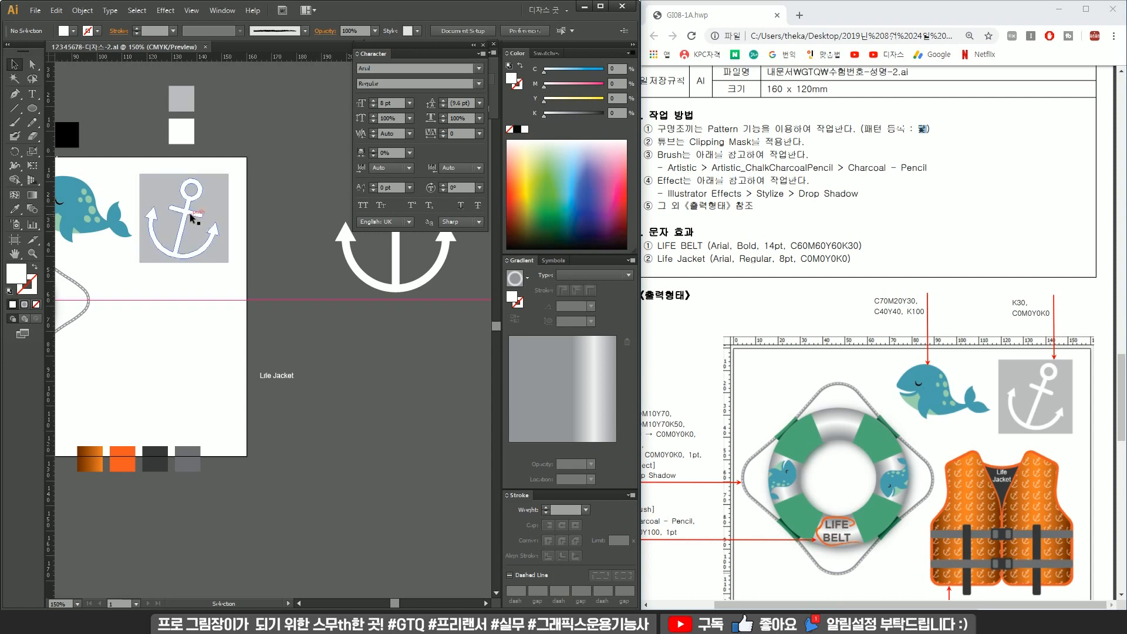
drag(248, 265, 180, 209)
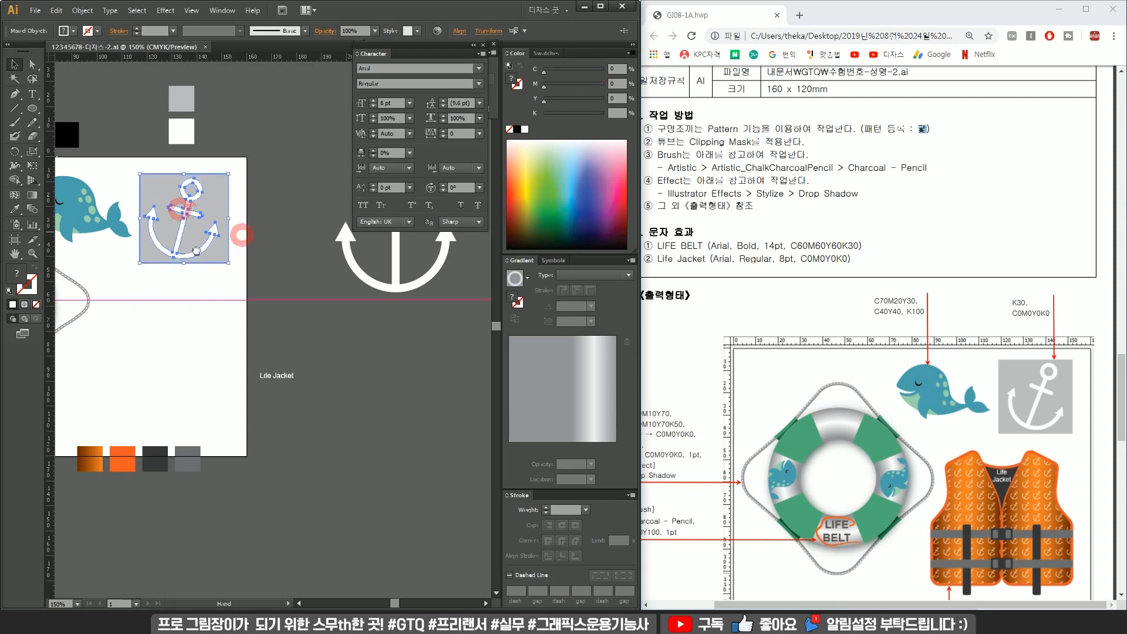
drag(249, 230, 168, 262)
drag(374, 312, 385, 255)
drag(180, 238, 97, 260)
drag(125, 240, 253, 256)
click(298, 181)
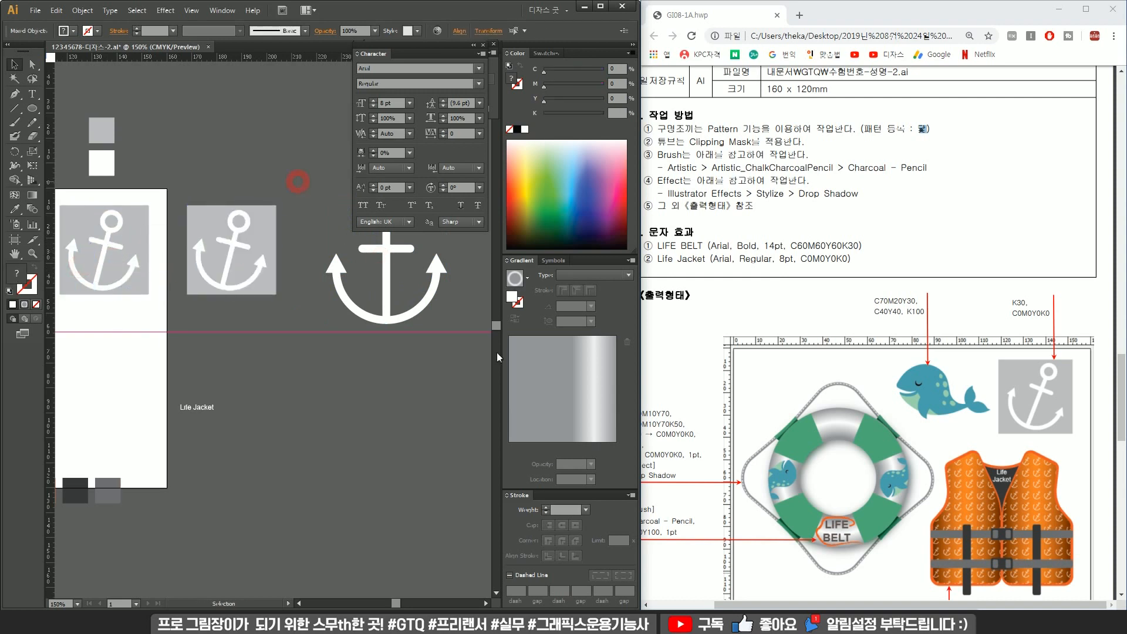
click(238, 238)
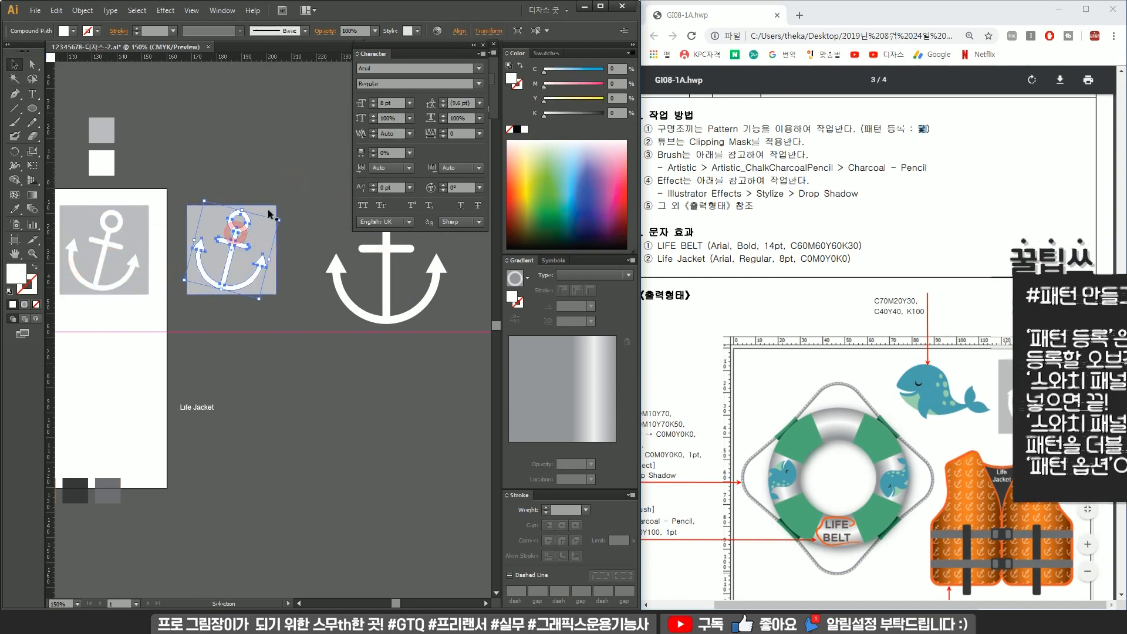
drag(271, 207, 277, 219)
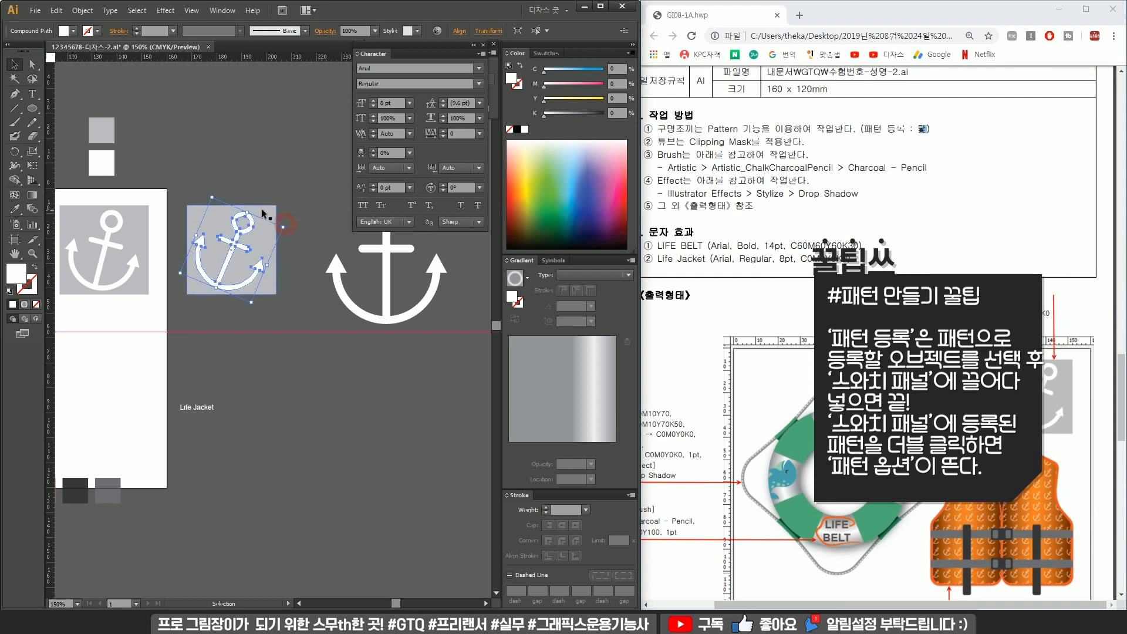
click(261, 210)
click(38, 305)
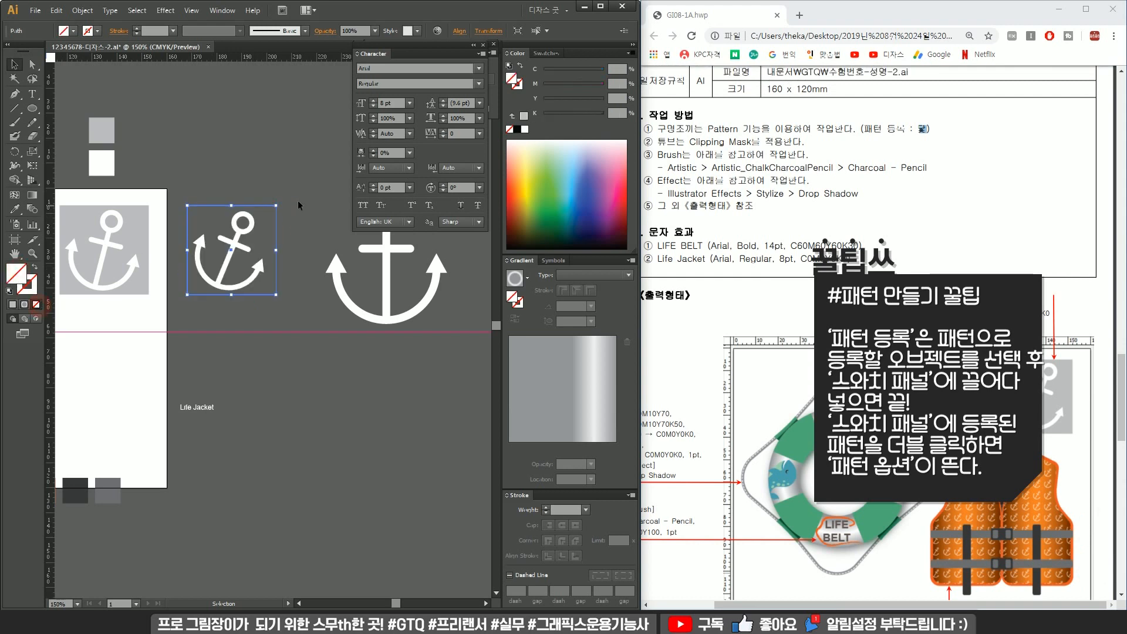
Register the anchor tile as a pattern swatch named 닻 and exit pattern editing.
drag(196, 314, 234, 258)
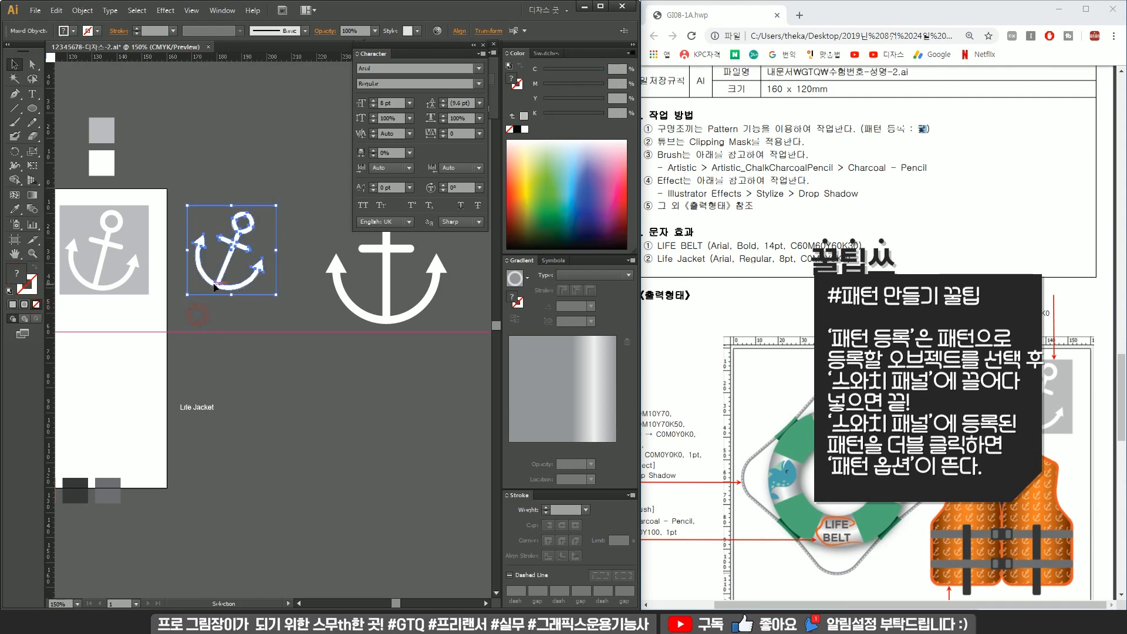
click(553, 55)
drag(242, 231, 565, 90)
double_click(560, 91)
drag(191, 170, 78, 169)
text(닻)
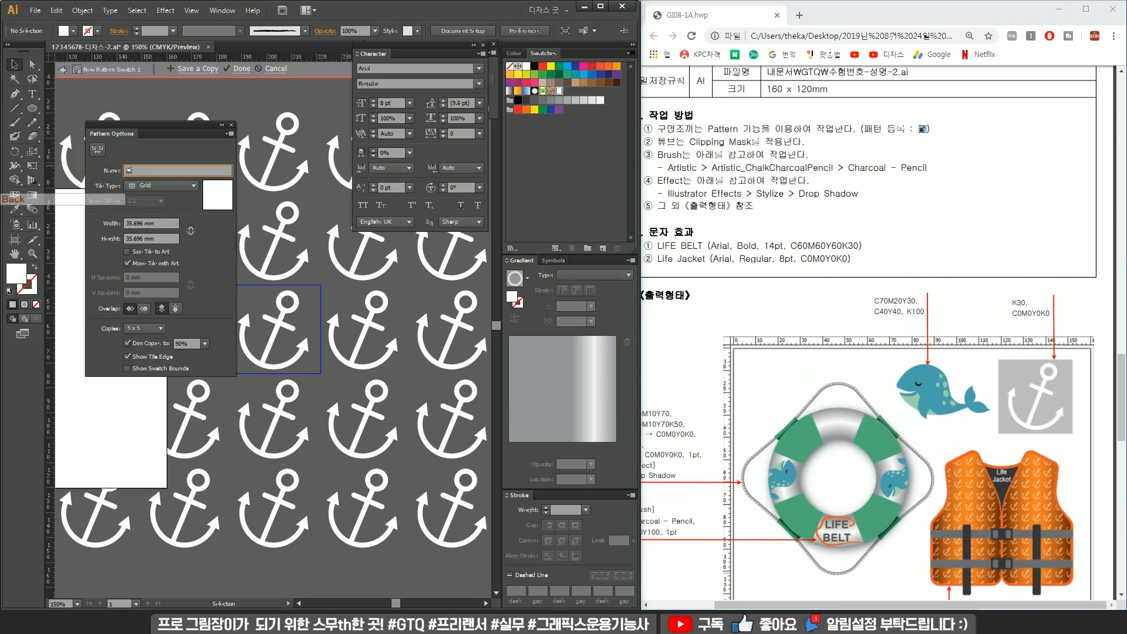
key(Return)
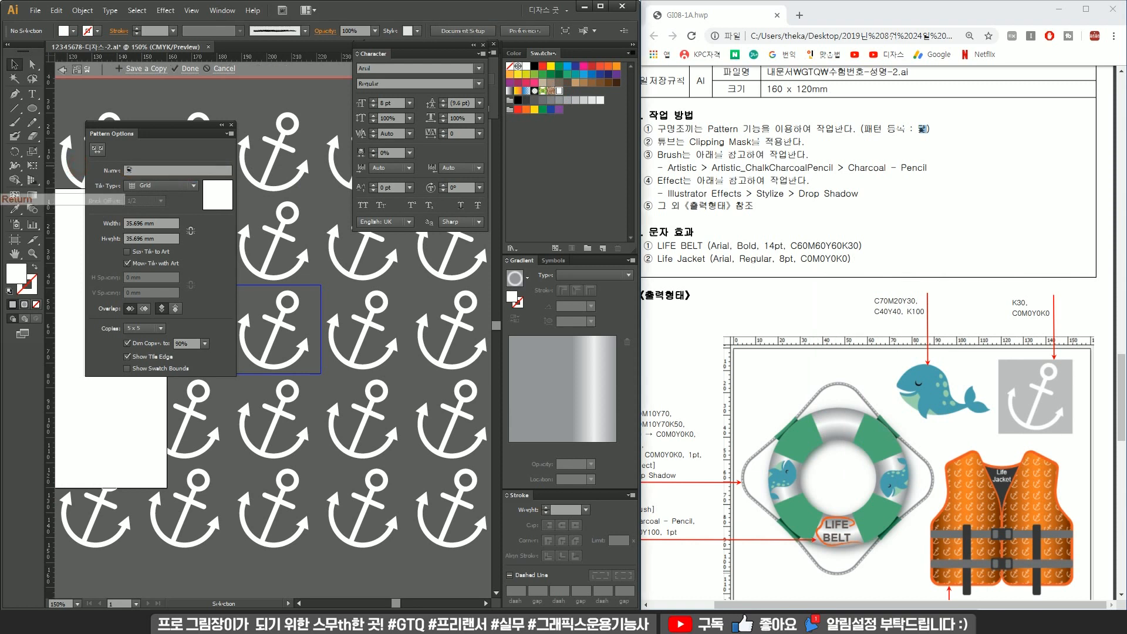
click(231, 125)
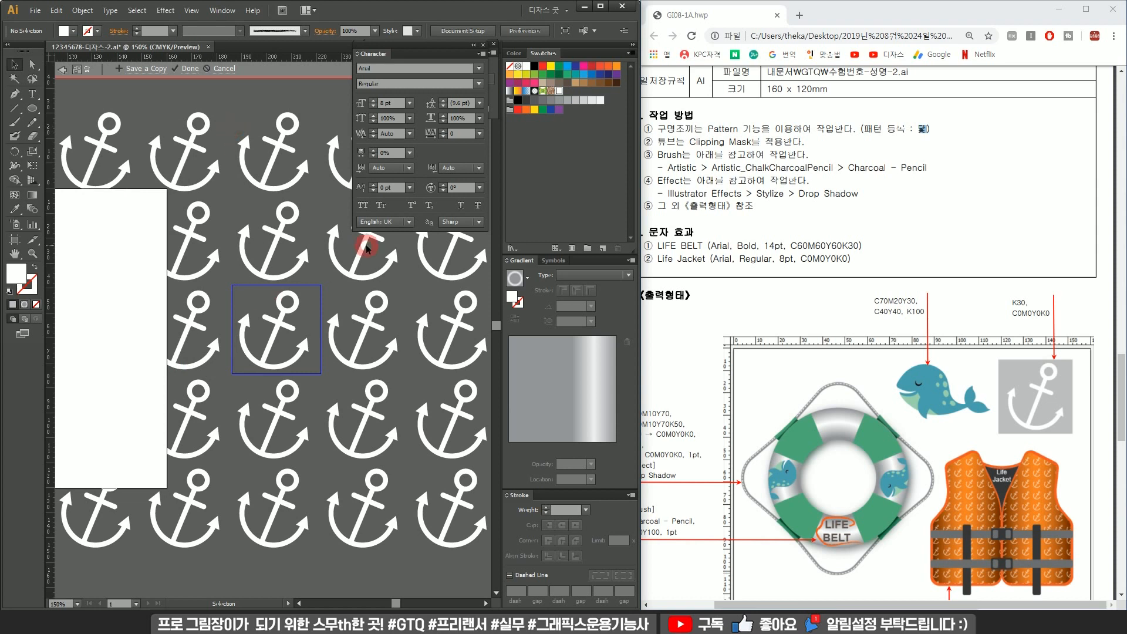
double_click(318, 218)
Delete the leftover anchor tile copies outside the artboard.
click(248, 270)
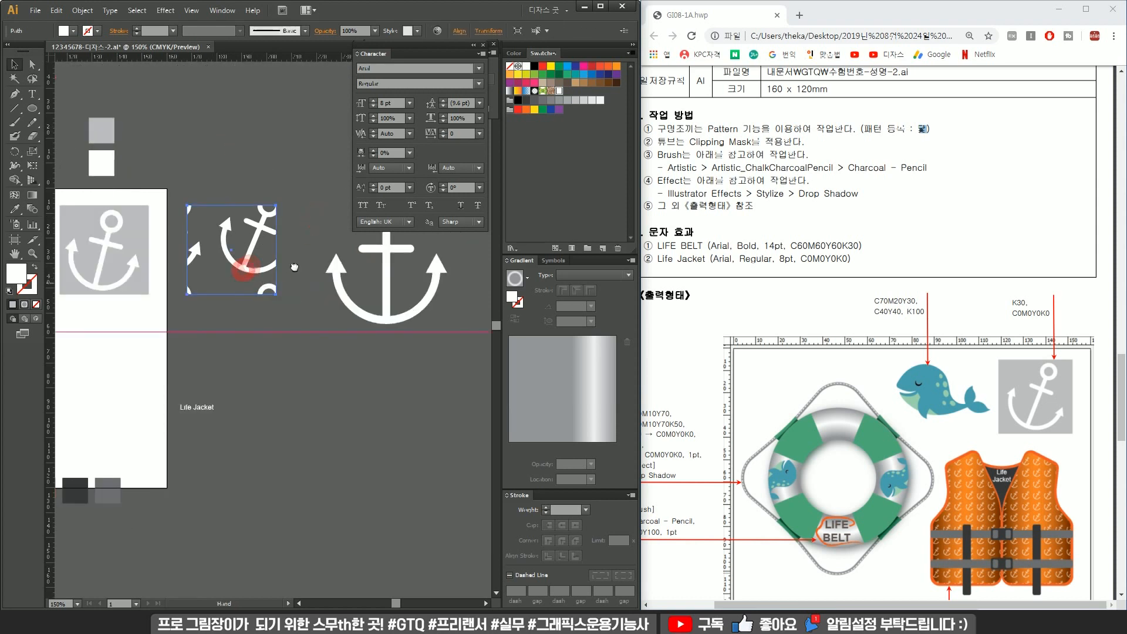
drag(203, 286, 304, 271)
key(Delete)
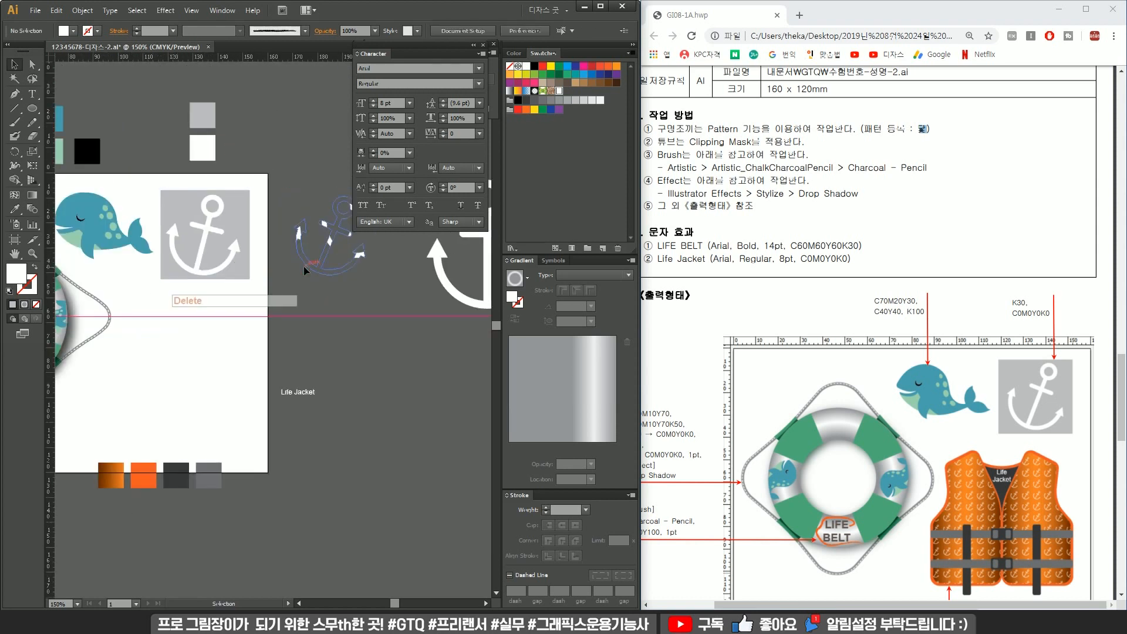
drag(342, 294, 315, 189)
key(Delete)
drag(277, 284, 372, 224)
scroll(244, 273, up, 2)
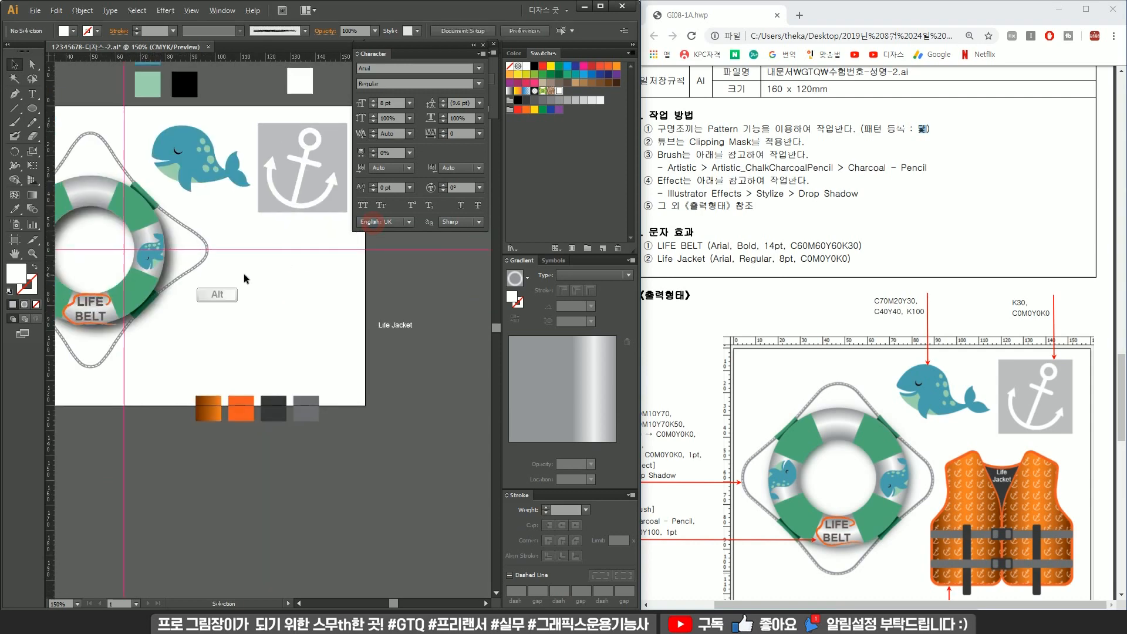
scroll(971, 477, down, 5)
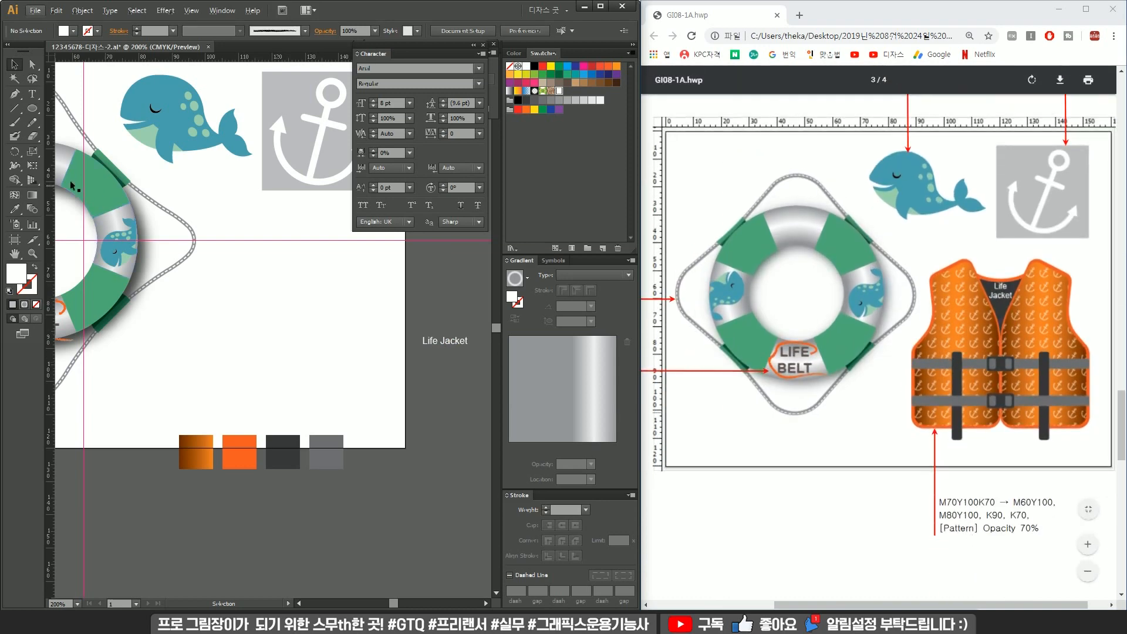
scroll(260, 252, down, 3)
drag(260, 251, 343, 301)
drag(270, 167, 426, 226)
key(Delete)
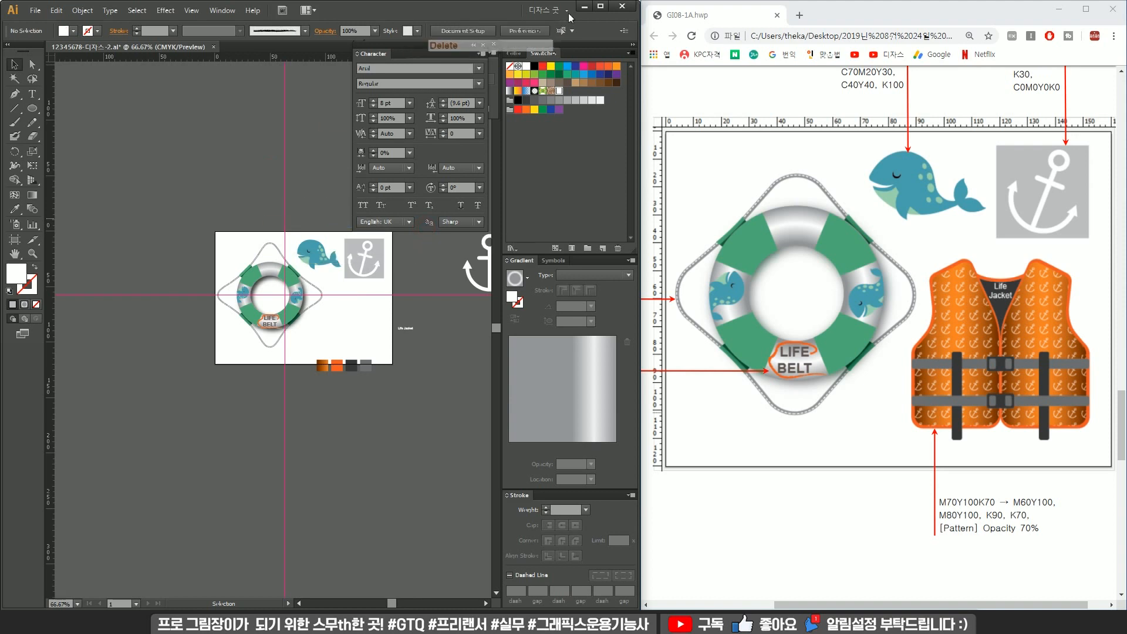
Open the Pathfinder panel.
click(482, 45)
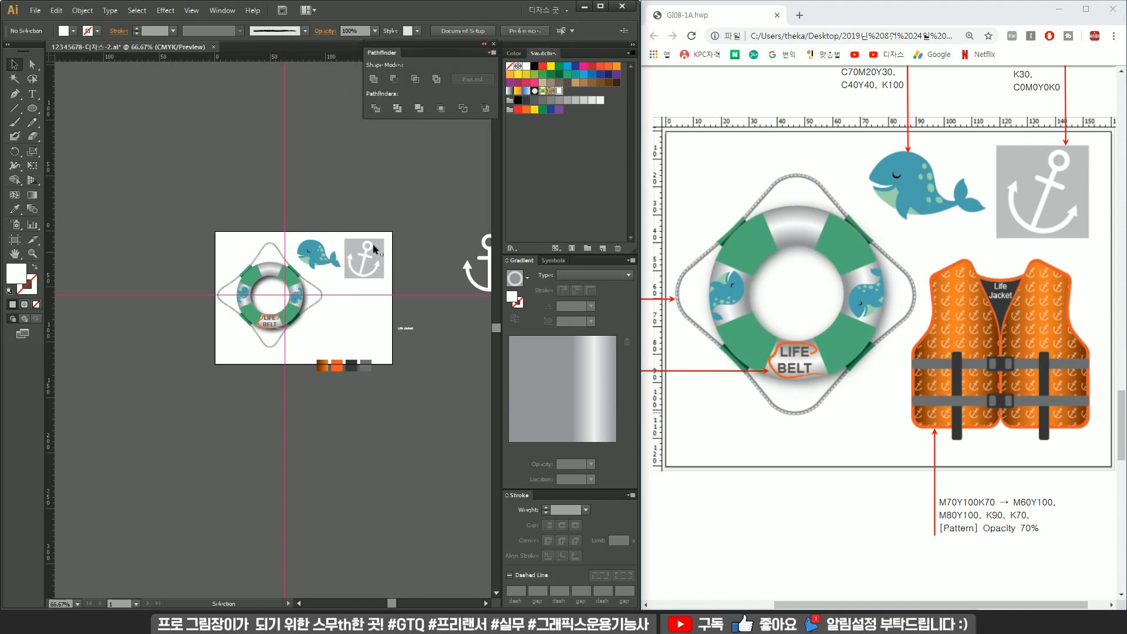
scroll(359, 332, up, 2)
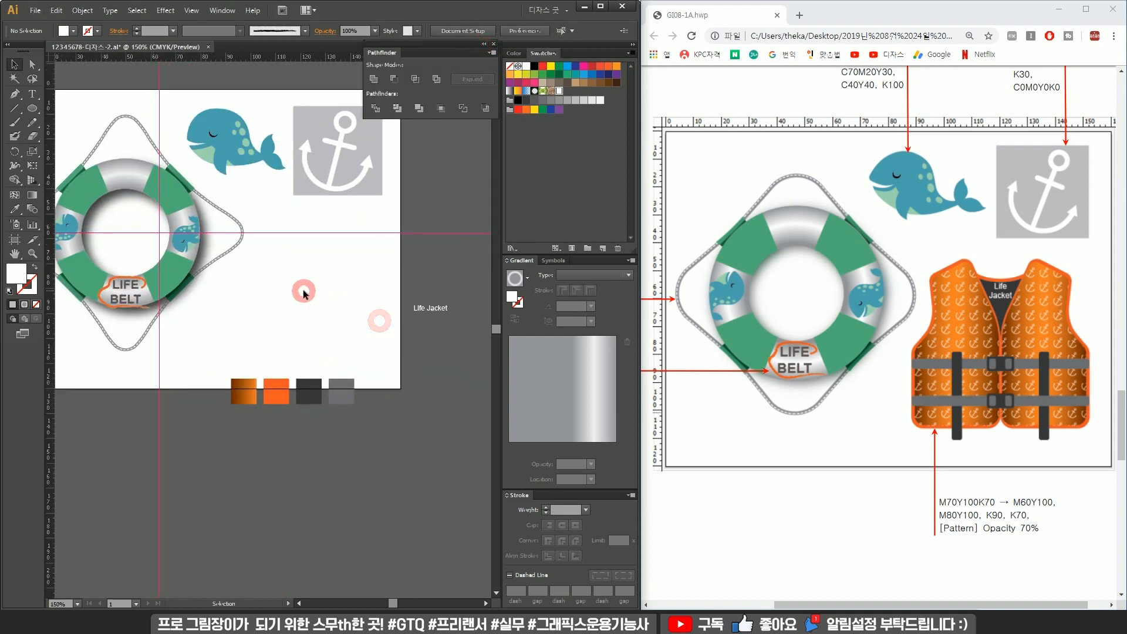
scroll(294, 283, up, 2)
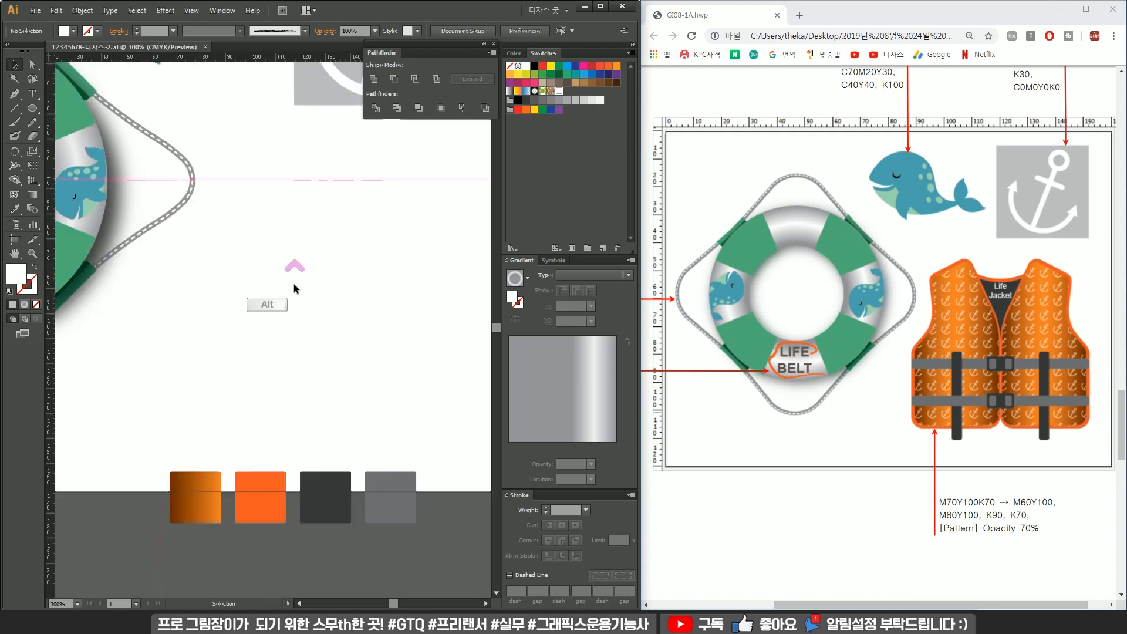
scroll(367, 282, down, 2)
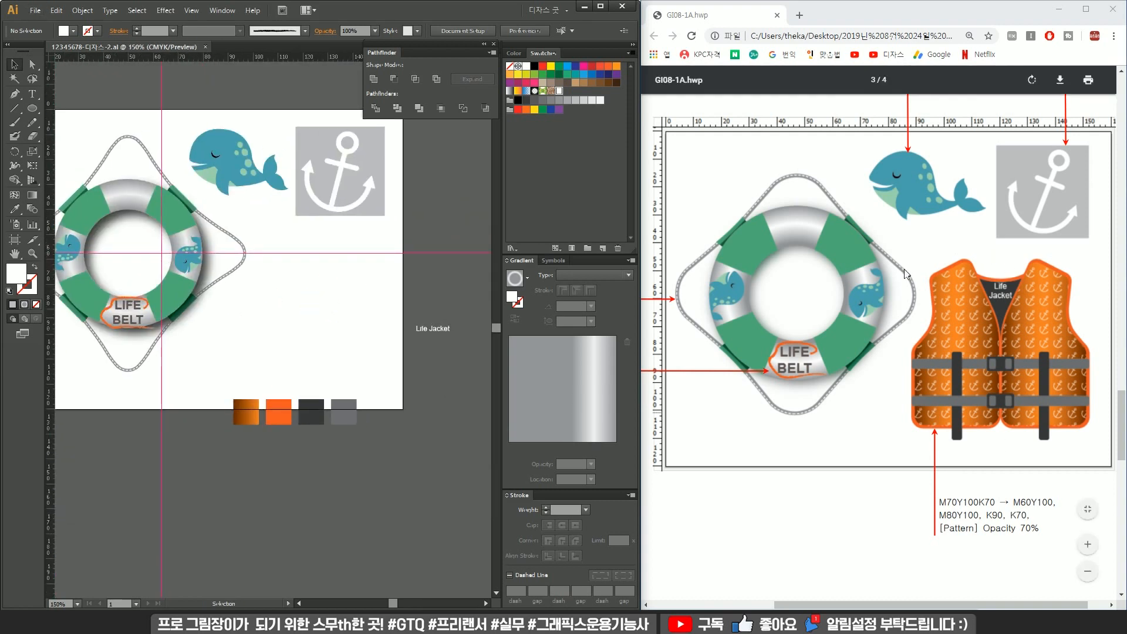
scroll(336, 267, up, 1)
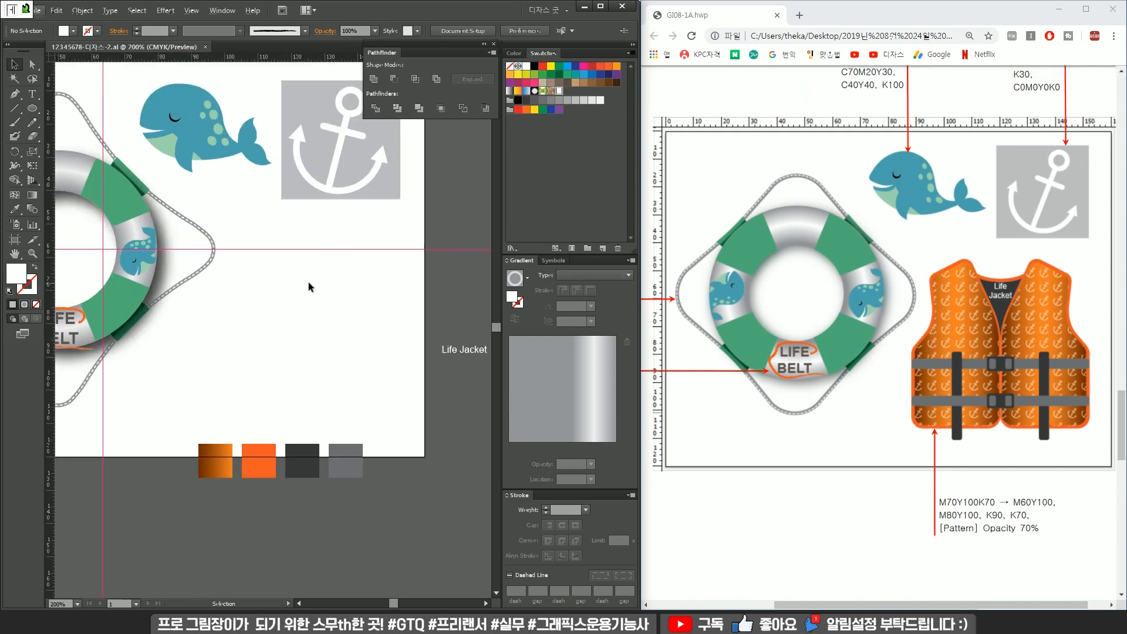
Draw the left half of the life jacket body with the Pen tool, filled with the orange swatch color.
key(p)
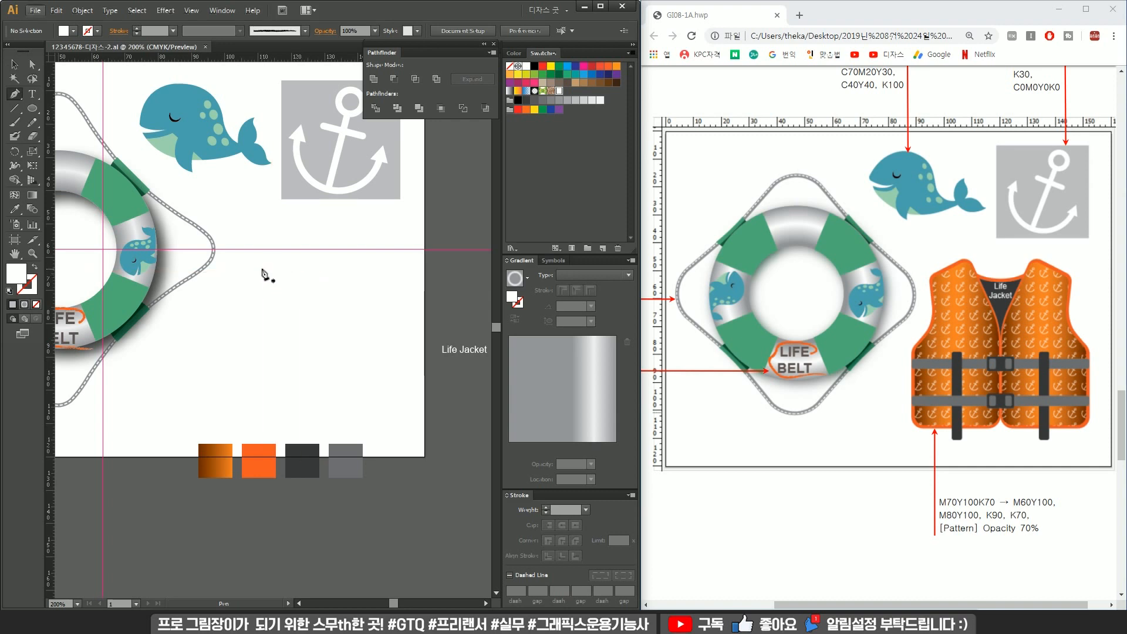
drag(228, 293, 231, 305)
key(i)
click(259, 462)
key(v)
key(p)
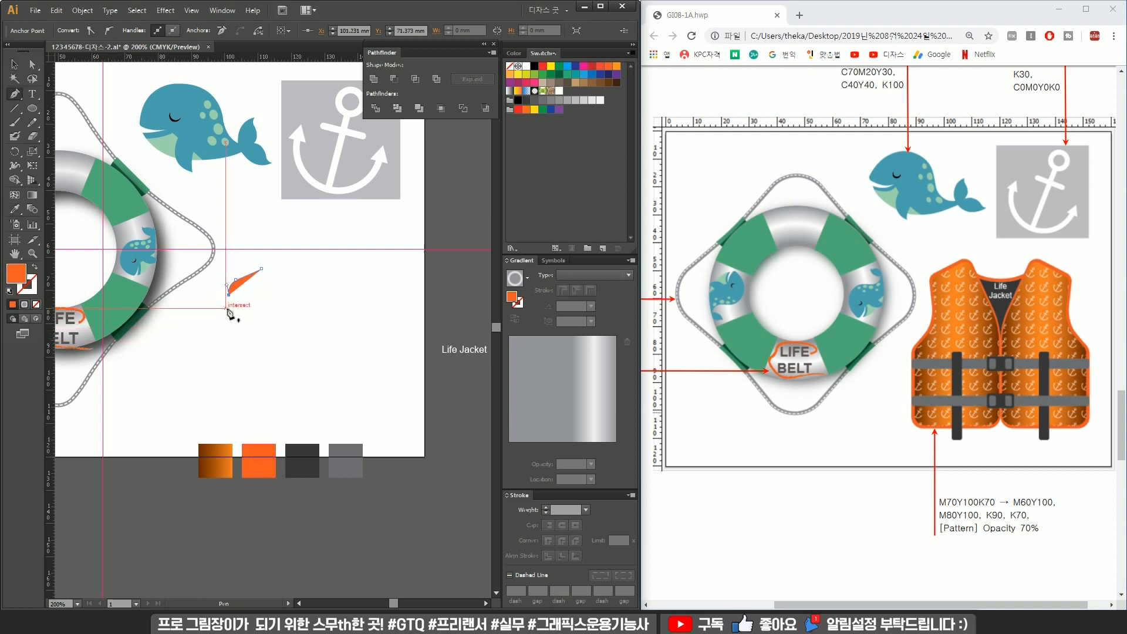
drag(229, 294, 222, 369)
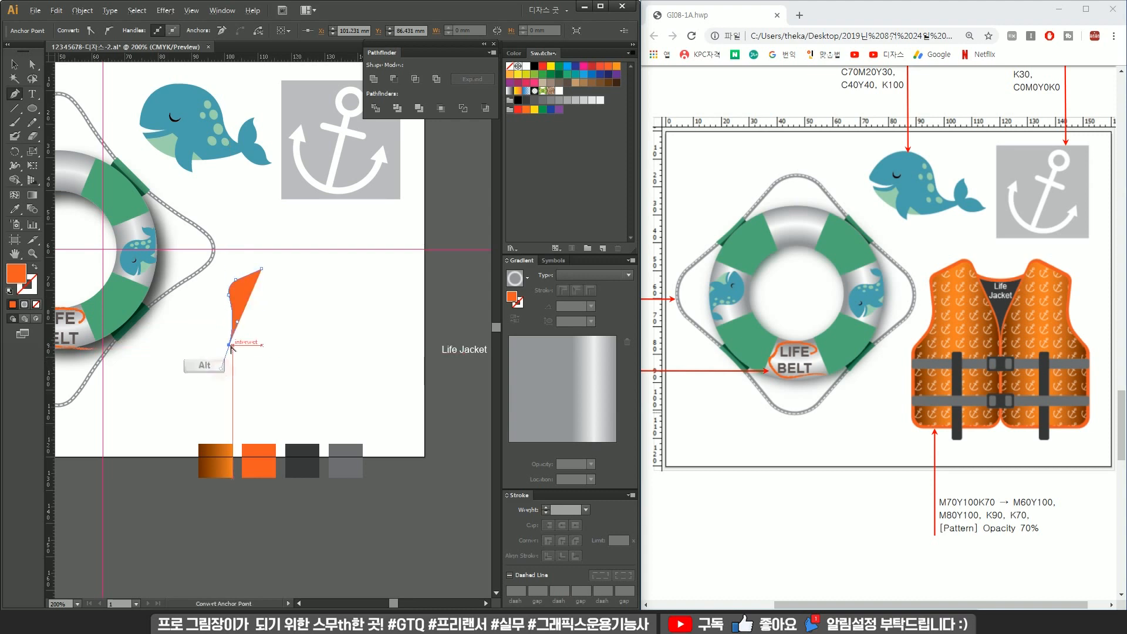
alt+click(229, 345)
drag(215, 371, 215, 384)
alt+click(216, 371)
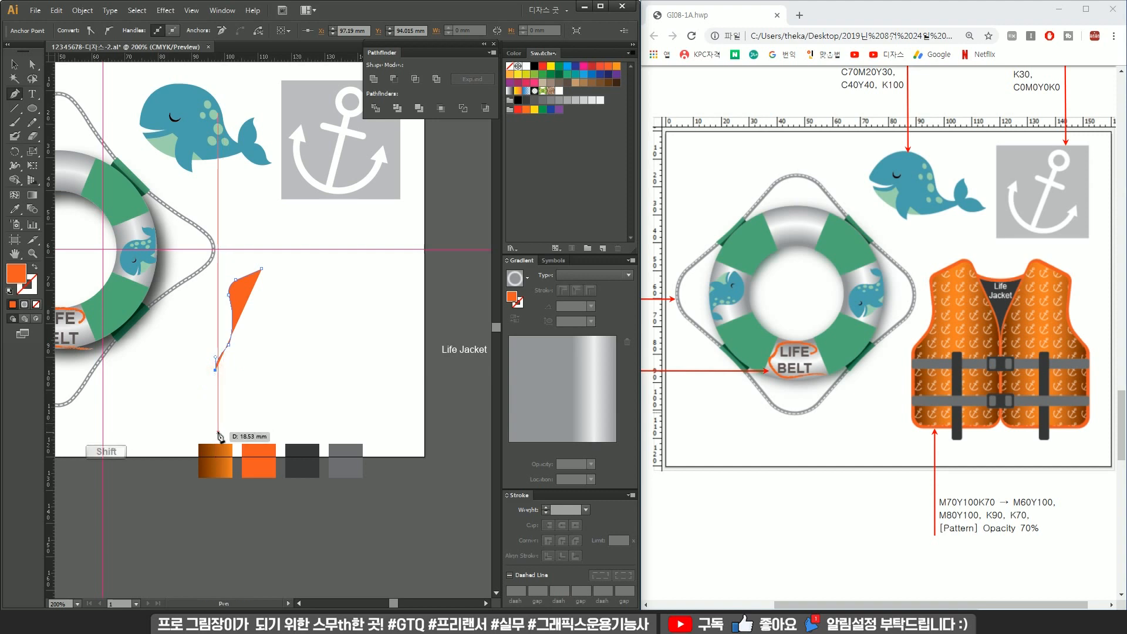
click(216, 432)
drag(229, 451, 243, 453)
alt+click(229, 451)
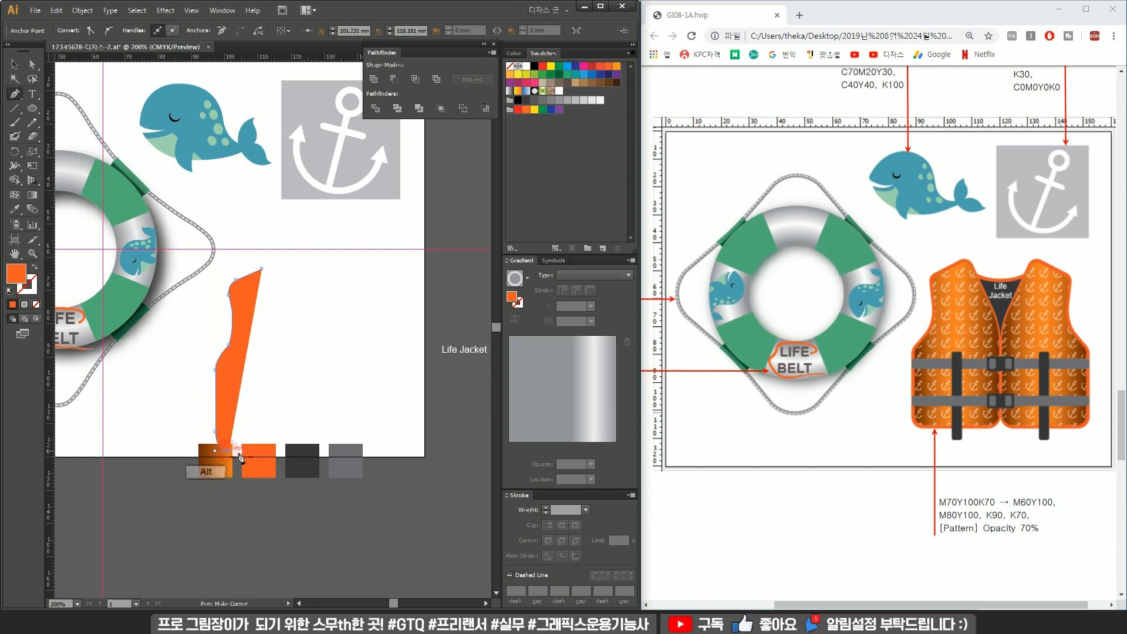
drag(282, 451, 306, 367)
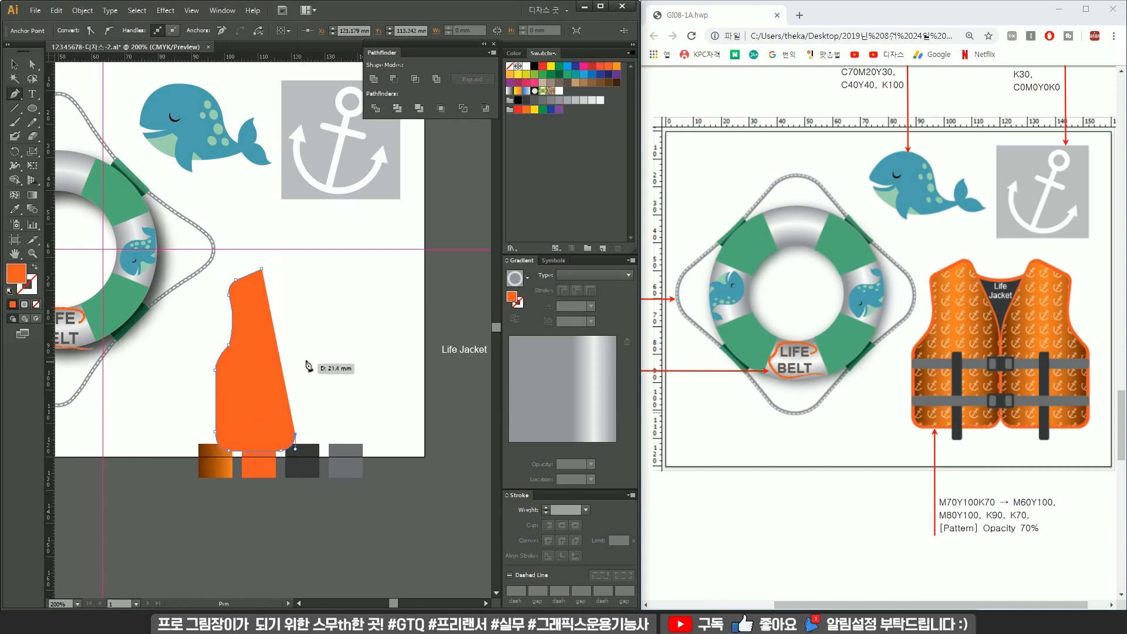
click(295, 378)
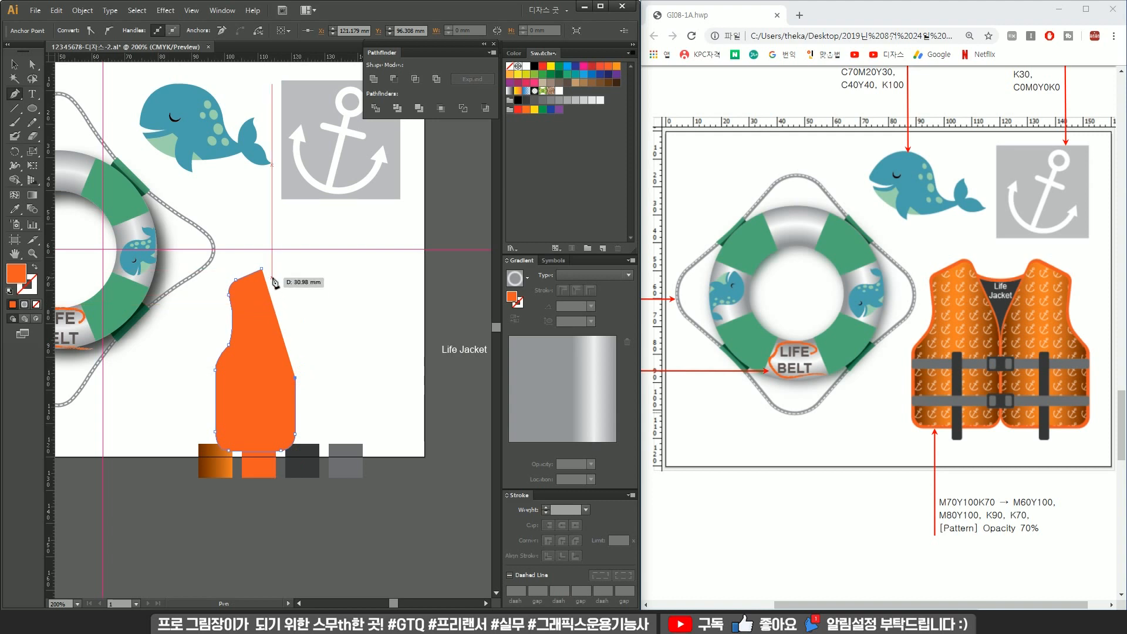
drag(273, 278, 249, 222)
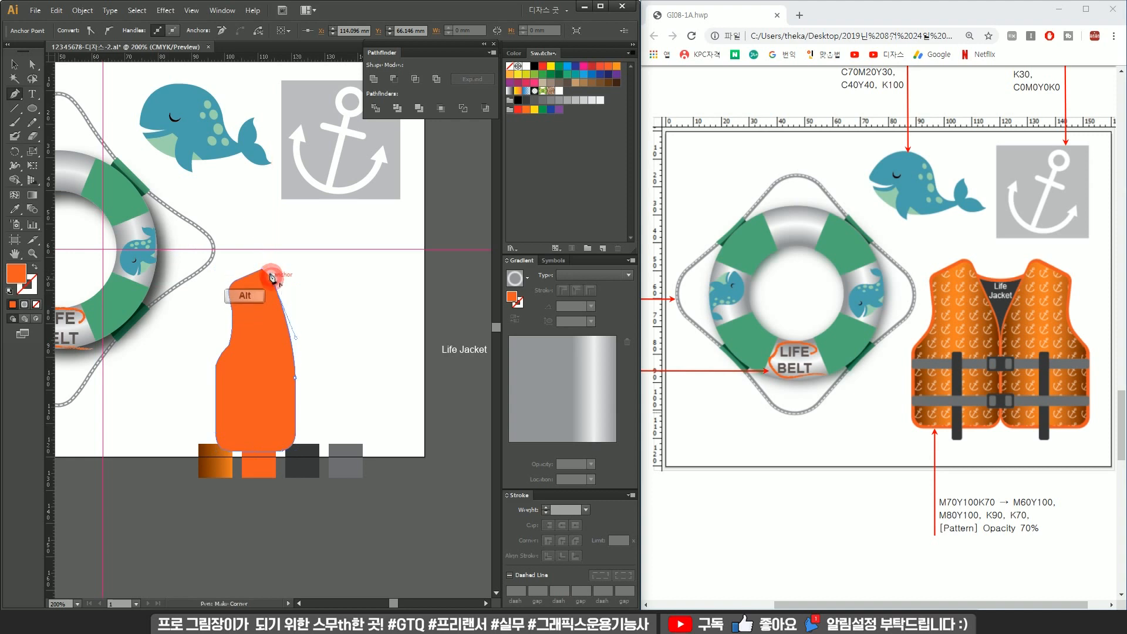
ctrl+click(258, 270)
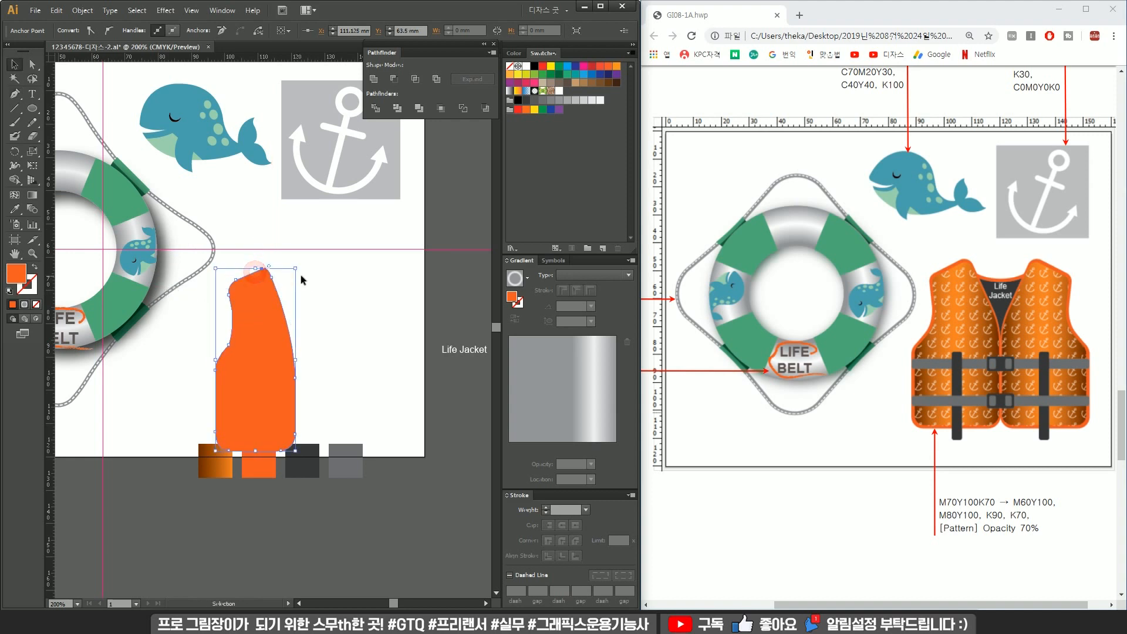
key(v)
drag(273, 330, 365, 334)
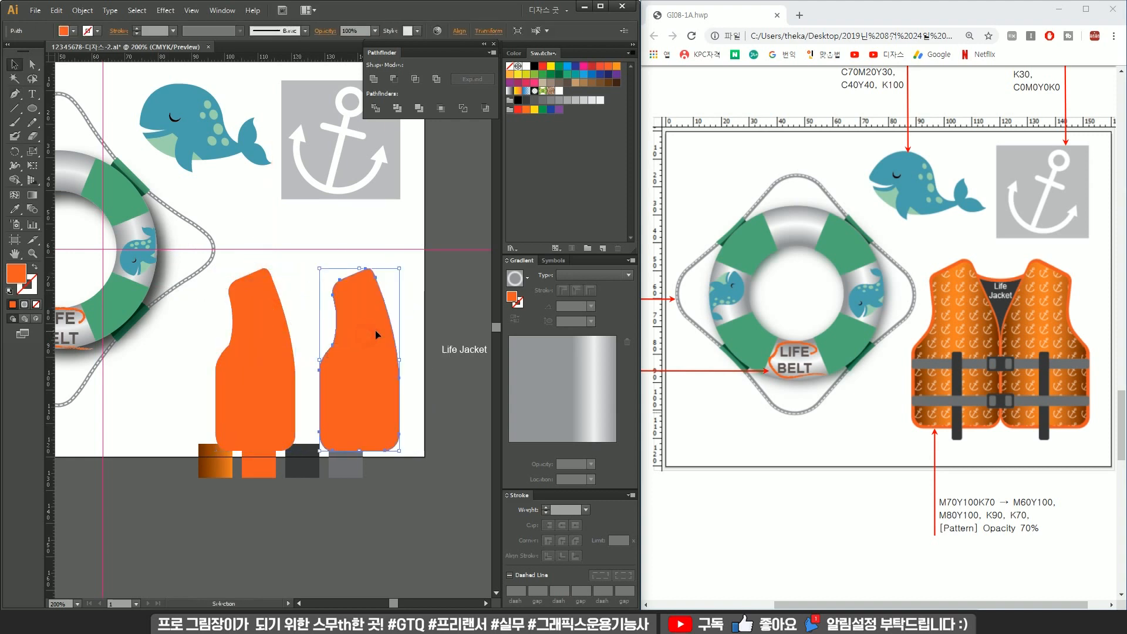
key(ctrl+z)
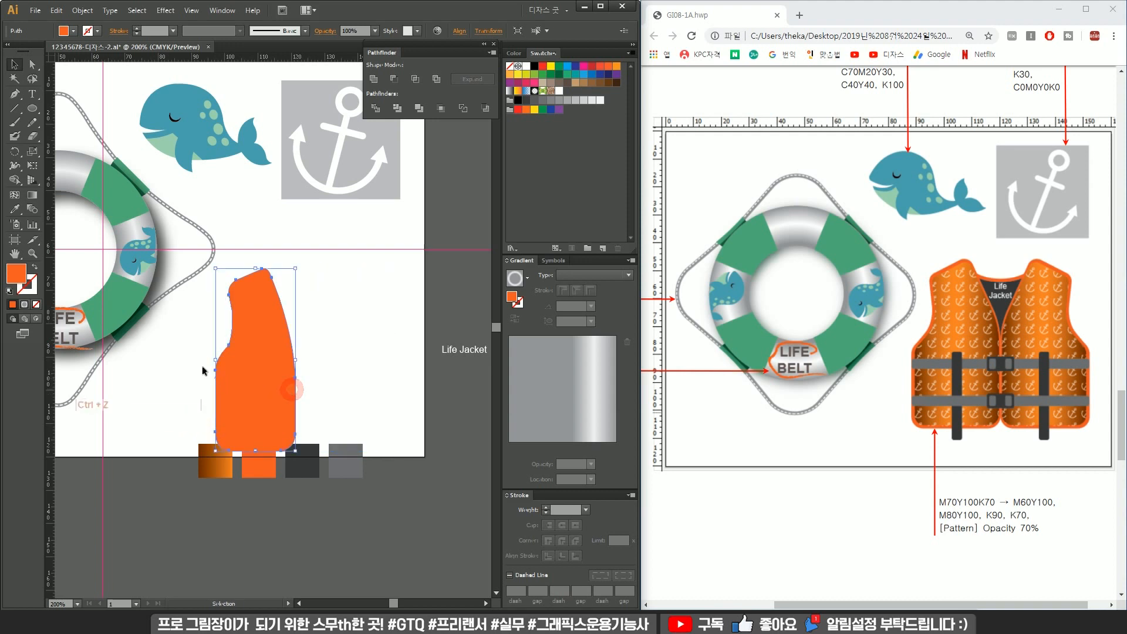
Widen the lower left side of the orange vest half slightly.
drag(216, 359, 203, 359)
click(360, 347)
key(alt)
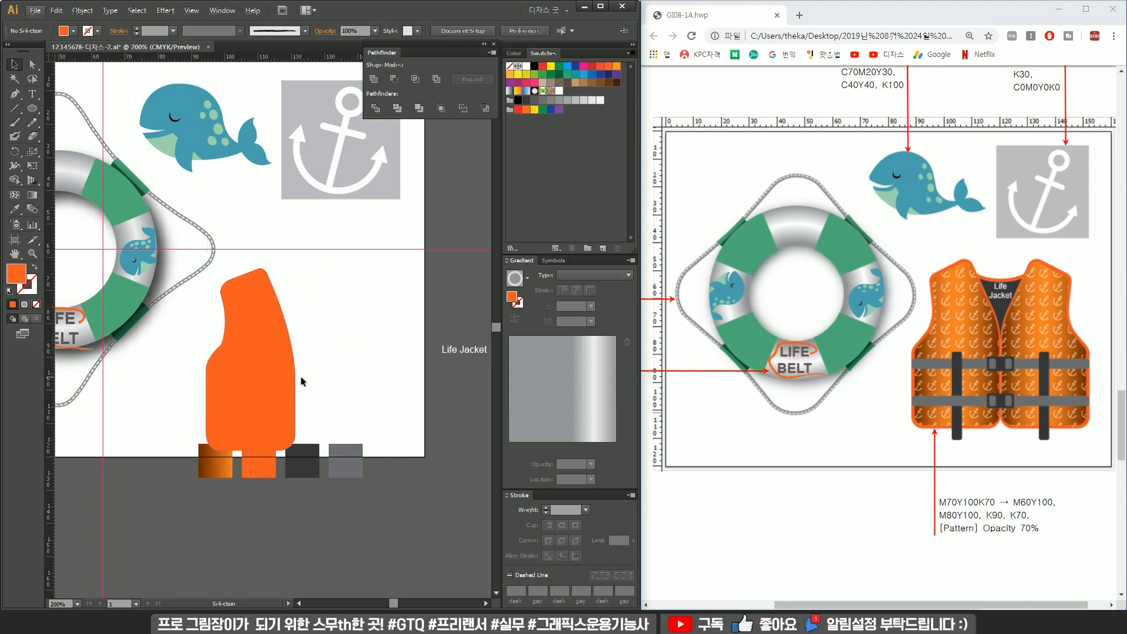
Draw a dark gray back panel along the vest half's right edge with the Pen tool and send it to the back.
click(295, 400)
shift+click(295, 292)
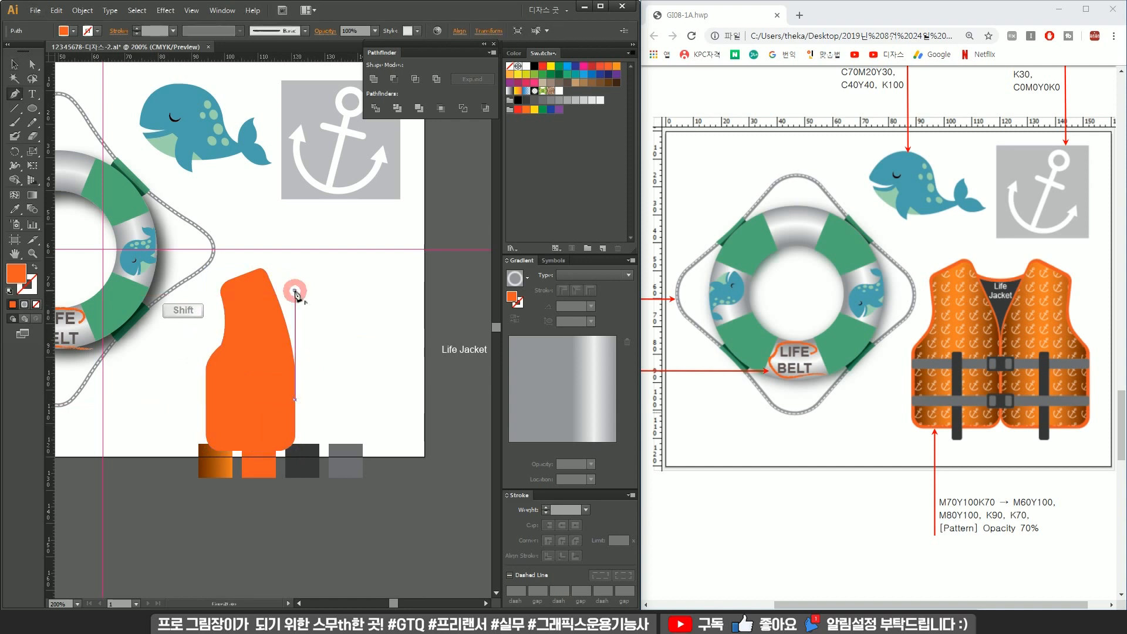
drag(266, 281, 237, 267)
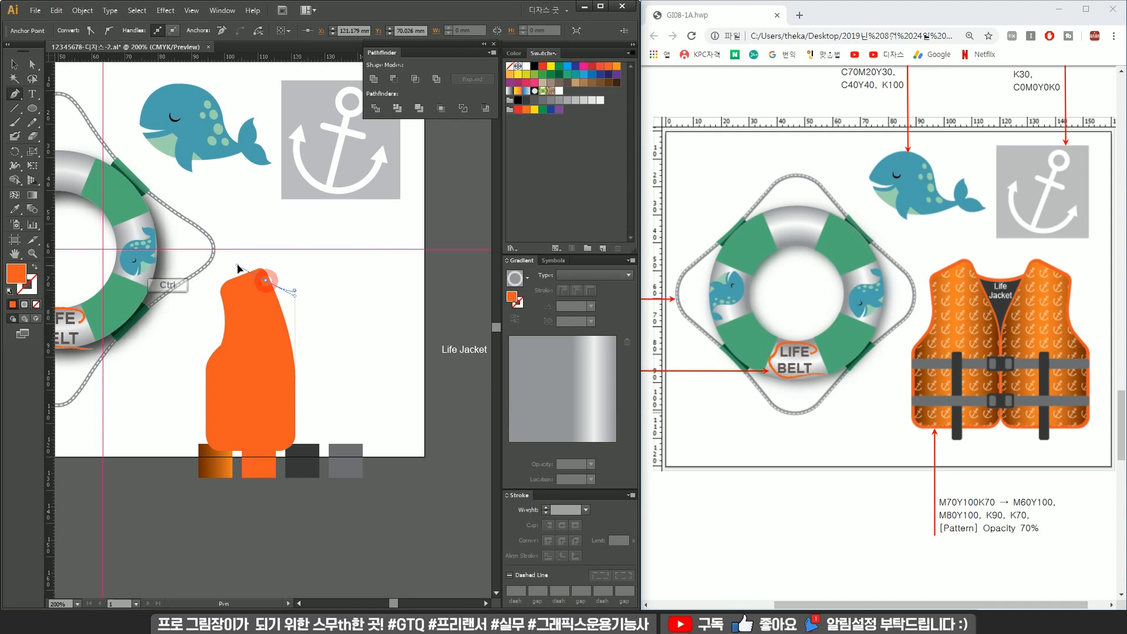
key(v)
key(i)
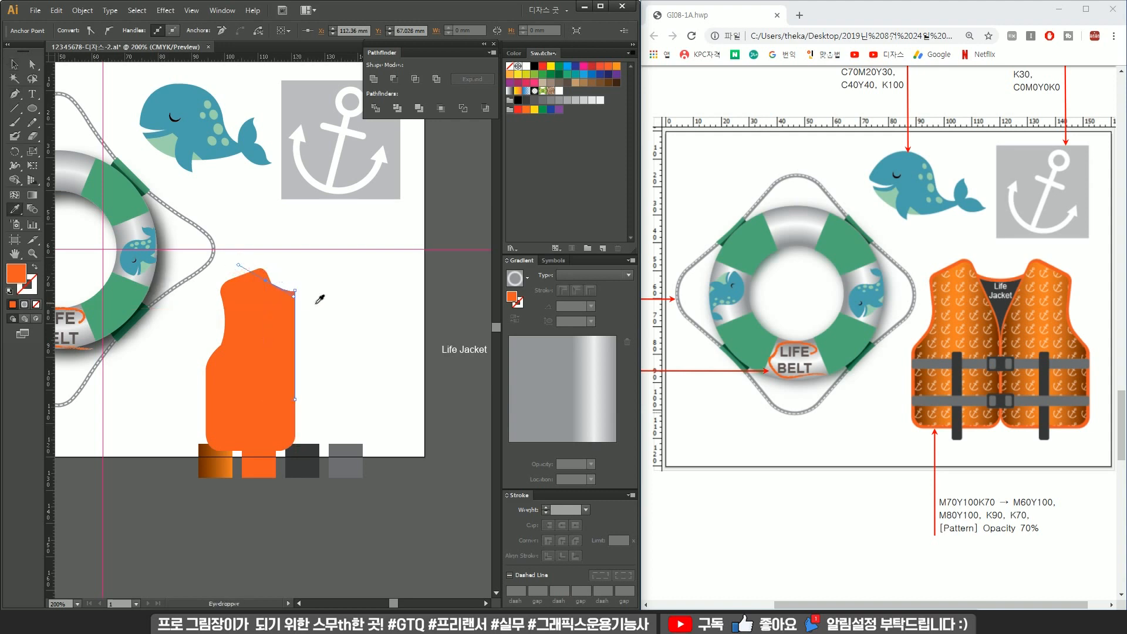
click(303, 467)
key(v)
drag(289, 313, 353, 312)
key(ctrl+z)
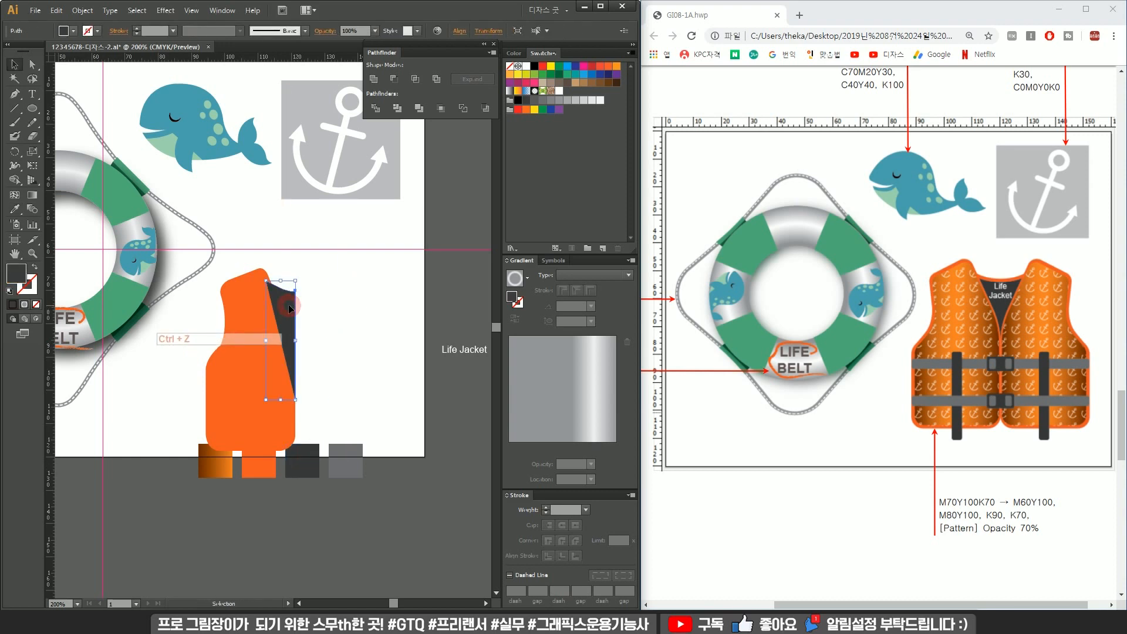
key(ctrl+shift+[)
click(334, 307)
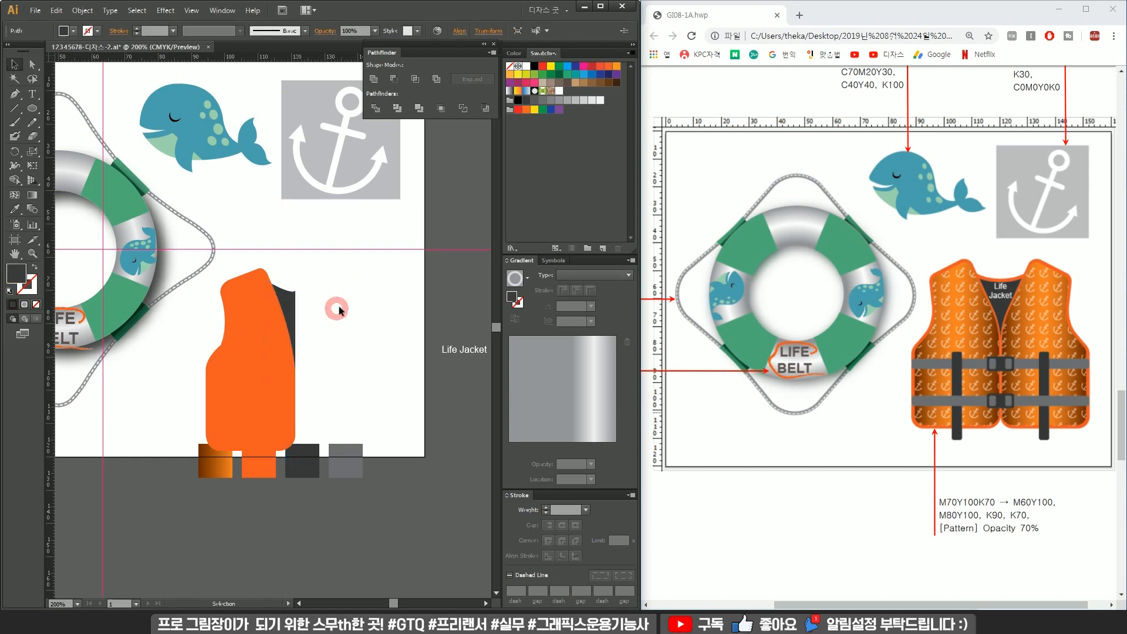
Reshape the dark back panel's top corner so it tucks under the orange body.
scroll(284, 292, up, 4)
key(a)
click(324, 274)
mouse_move(319, 299)
mouse_down()
mouse_move(277, 273)
mouse_move(237, 270)
mouse_up()
click(320, 250)
key(v)
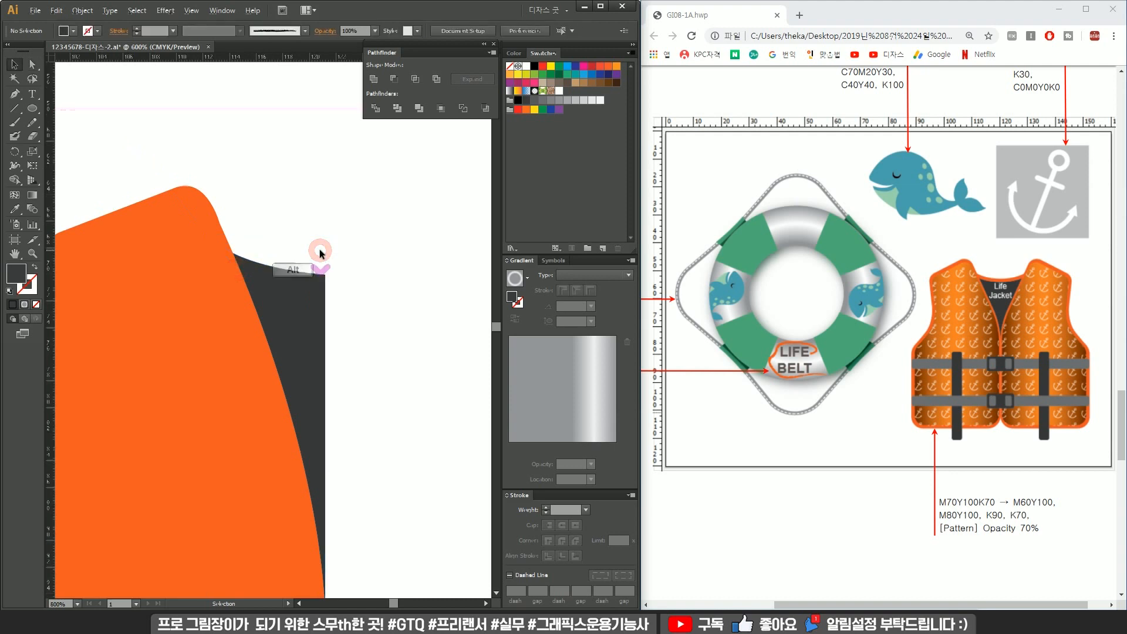
Draw light gray horizontal rounded-rectangle straps across the upper and lower vest half.
scroll(320, 245, down, 2)
scroll(361, 277, down, 1)
drag(382, 311, 368, 287)
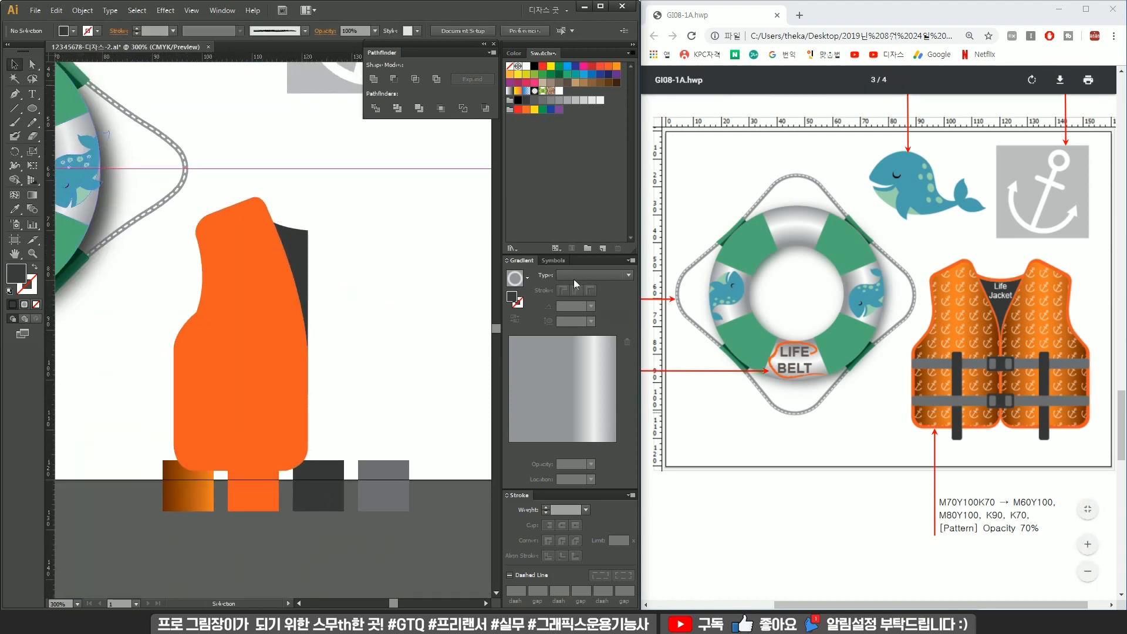
drag(31, 110, 83, 125)
drag(172, 365, 423, 459)
key(ctrl+z)
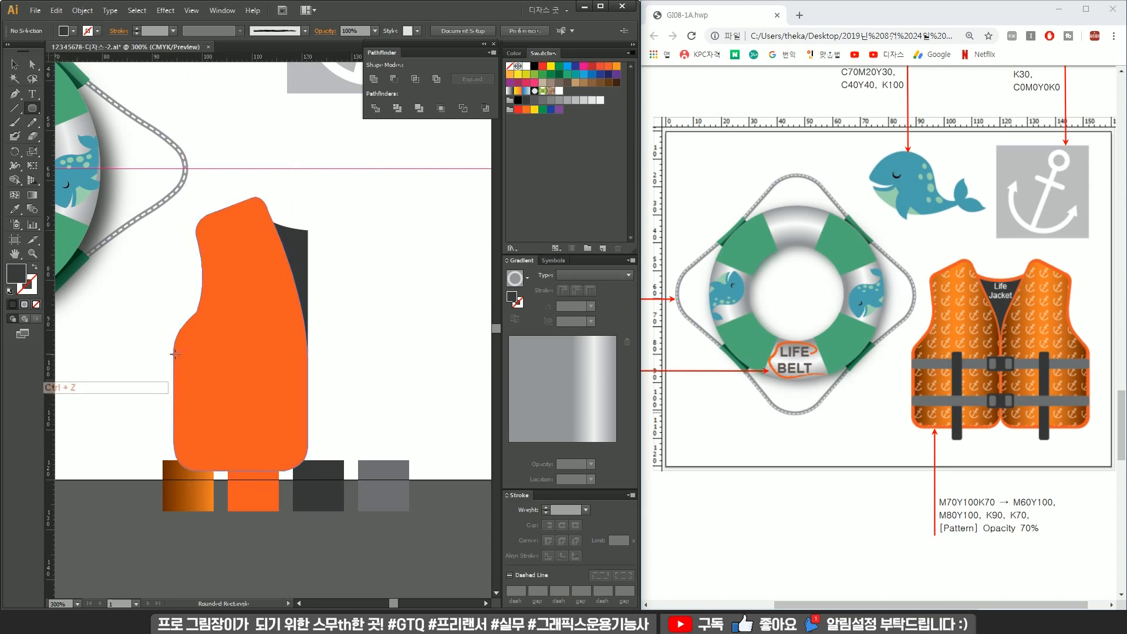
drag(171, 357, 310, 373)
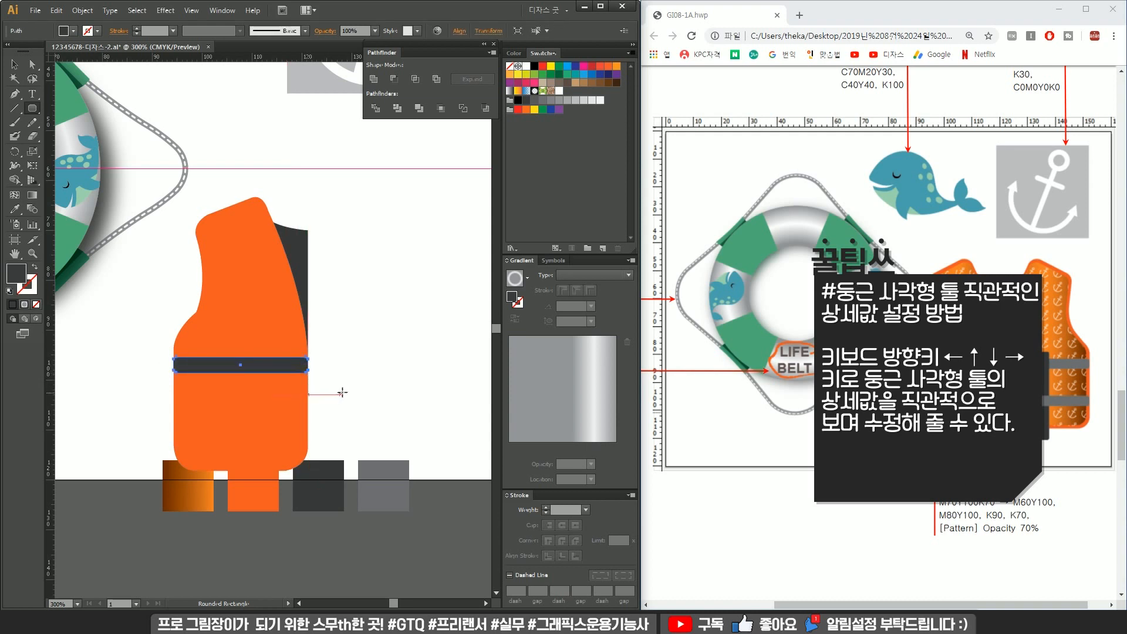
key(v)
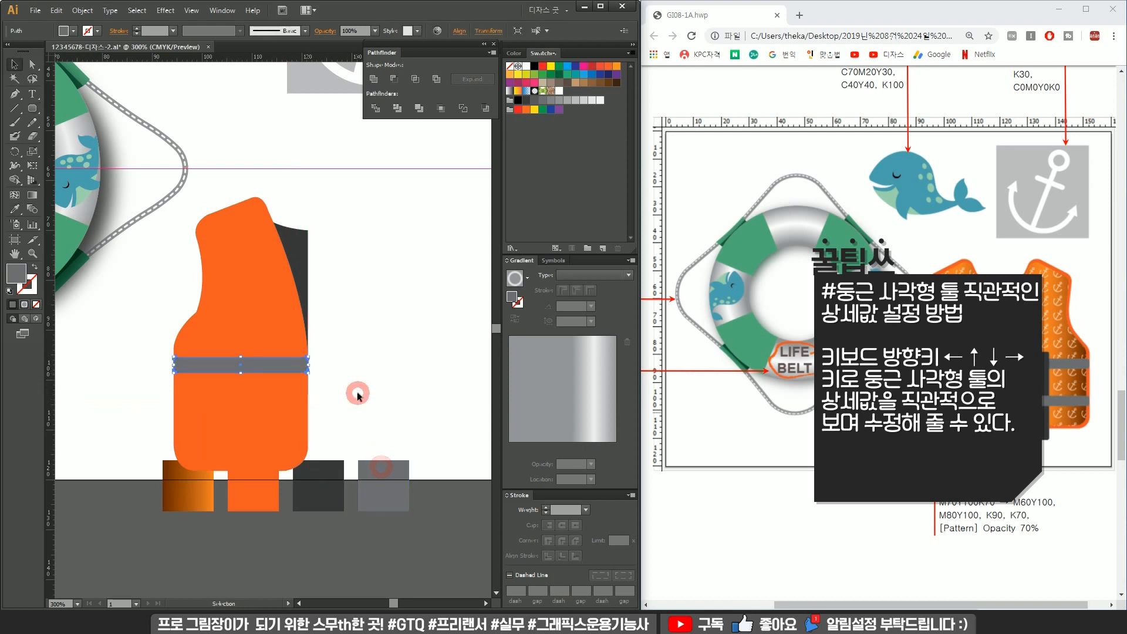
mouse_move(273, 379)
mouse_down()
mouse_move(271, 320)
mouse_move(288, 313)
mouse_move(292, 373)
mouse_up()
click(351, 316)
click(340, 378)
Draw a vertical dark gray rounded strap and position it over the horizontal straps on the vest.
drag(279, 313, 350, 460)
key(i)
click(331, 482)
key(v)
click(373, 403)
drag(355, 391, 250, 366)
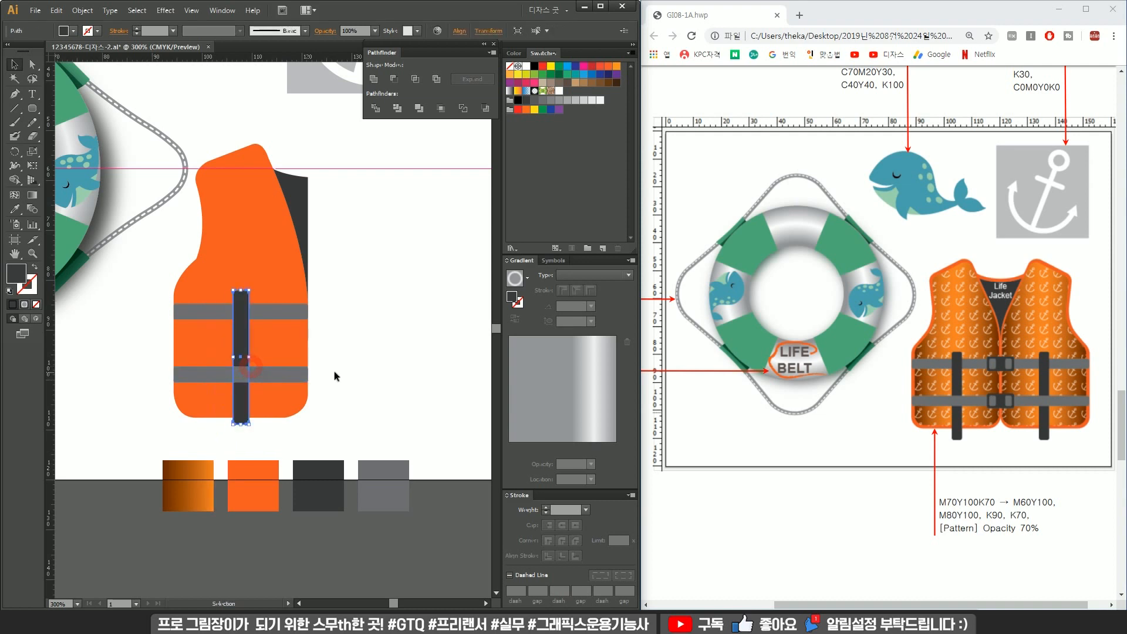
click(271, 369)
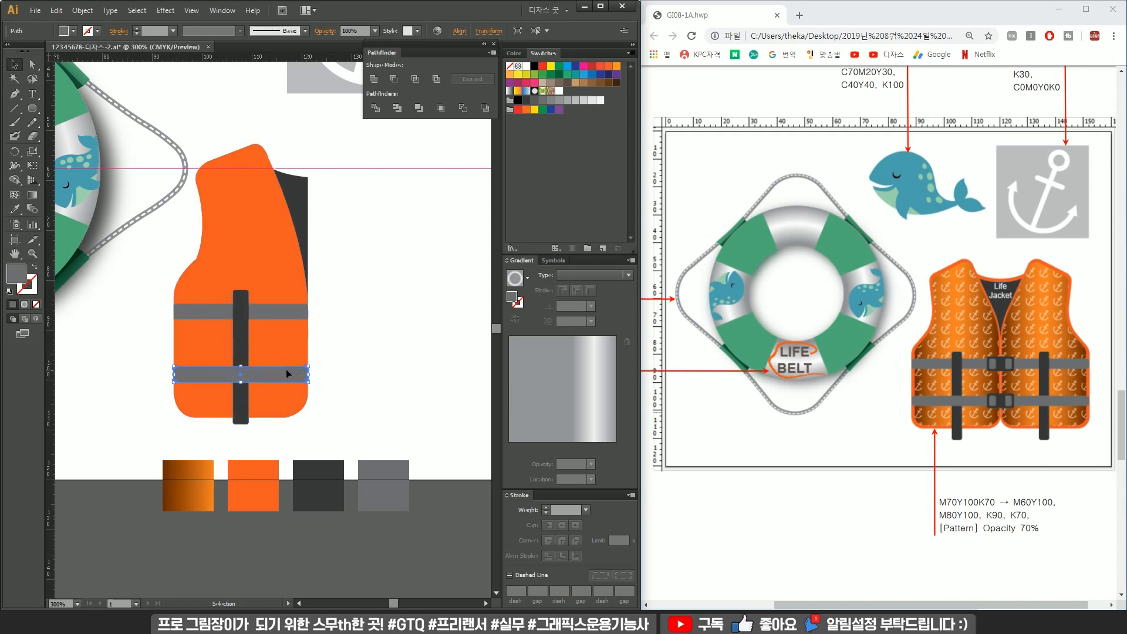
click(359, 353)
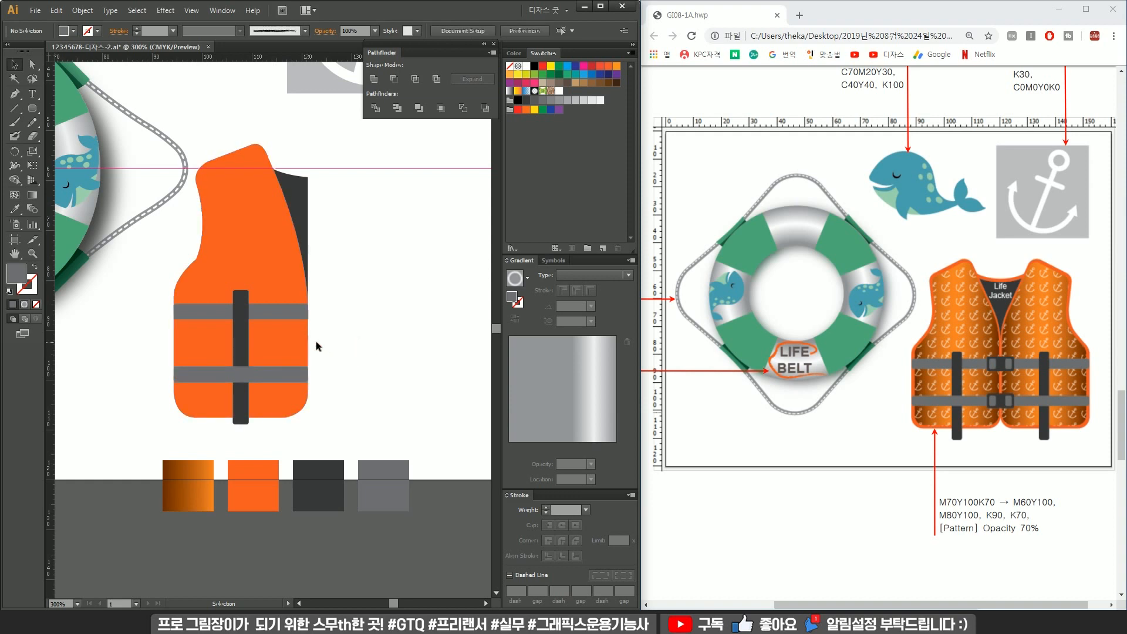
Adjust the vertical strap's bottom end so it extends below the vest's hem.
key(a)
click(244, 397)
drag(255, 433, 345, 421)
click(308, 426)
key(v)
click(390, 423)
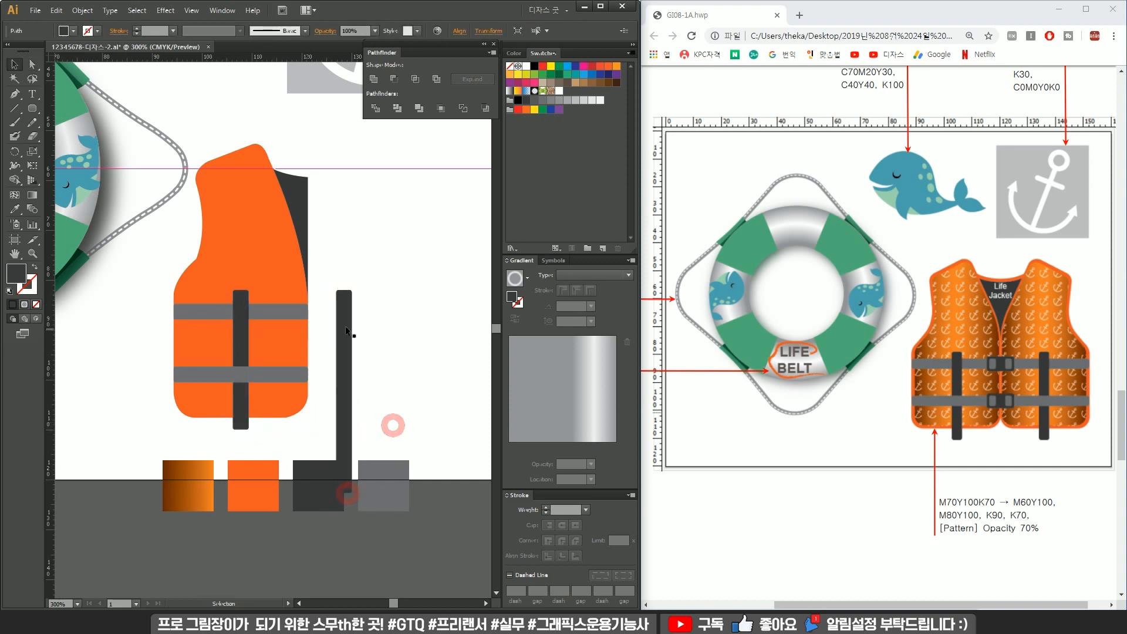
Delete a stray strap copy beside the vest.
scroll(340, 294, up, 4)
drag(236, 310, 355, 313)
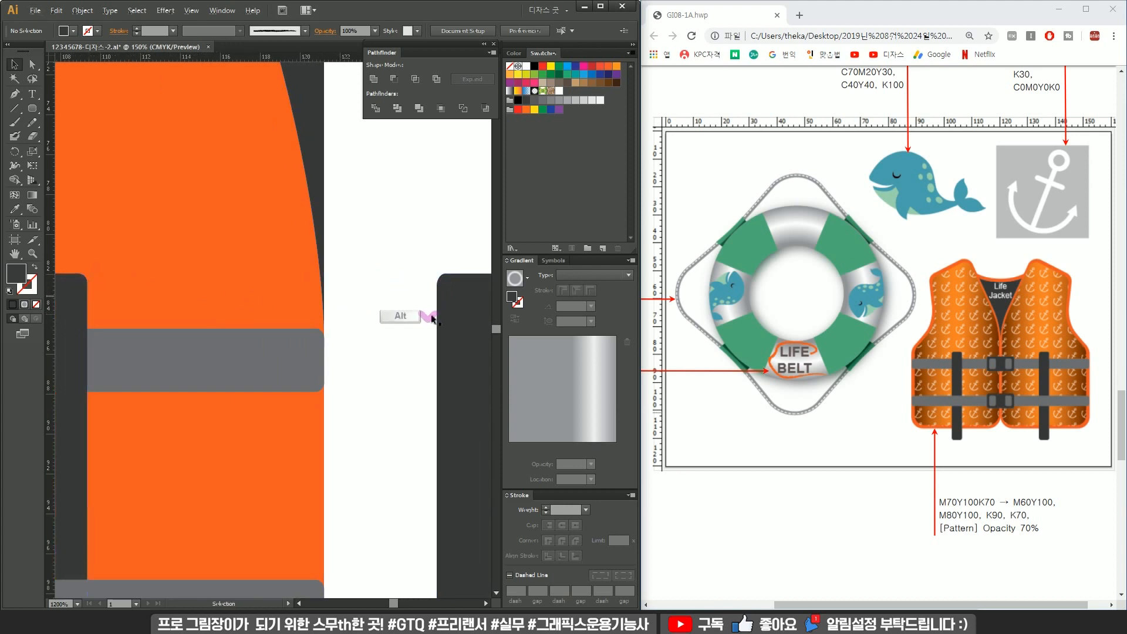
scroll(427, 301, down, 6)
click(398, 315)
key(Delete)
scroll(376, 308, up, 1)
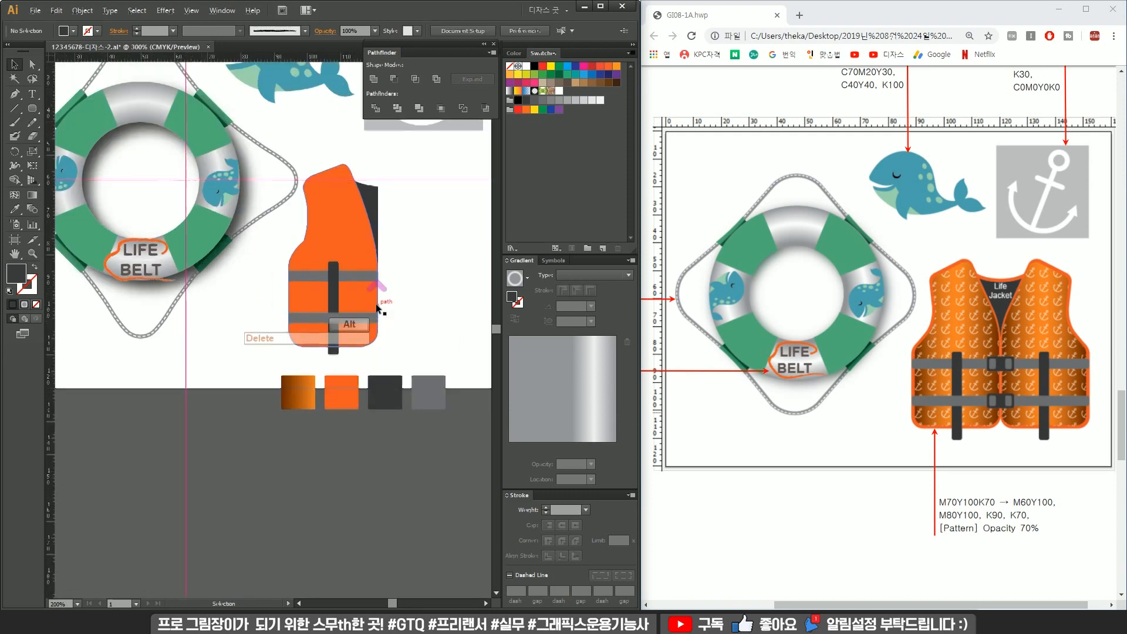
Draw a gray rounded-rectangle buckle bar about 33 by 4 mm beside the vest.
scroll(377, 307, up, 3)
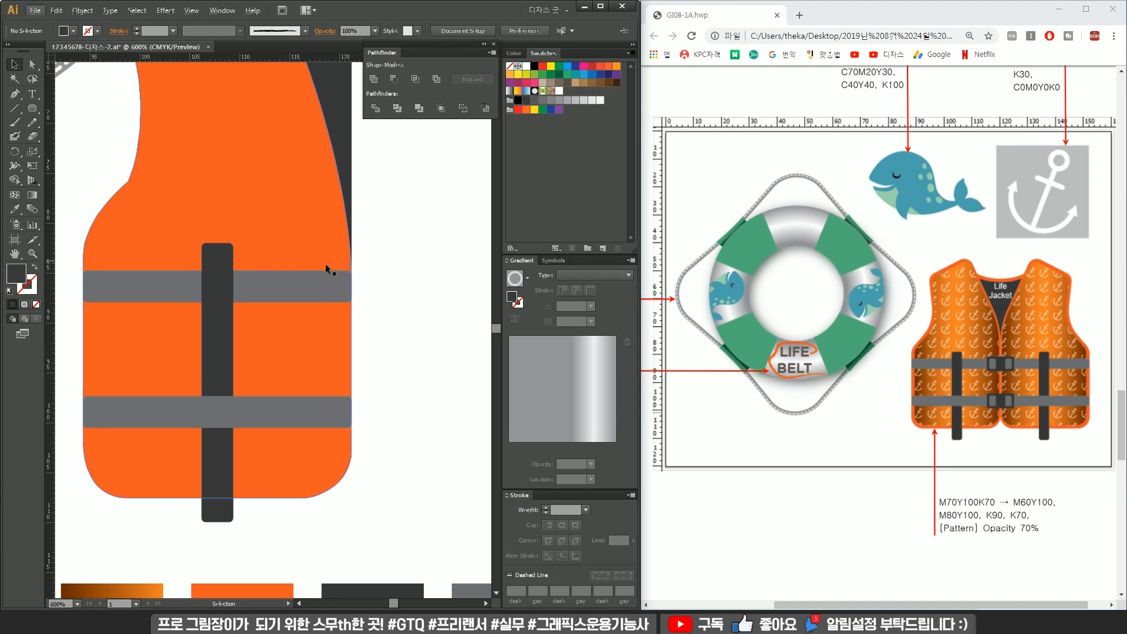
click(15, 109)
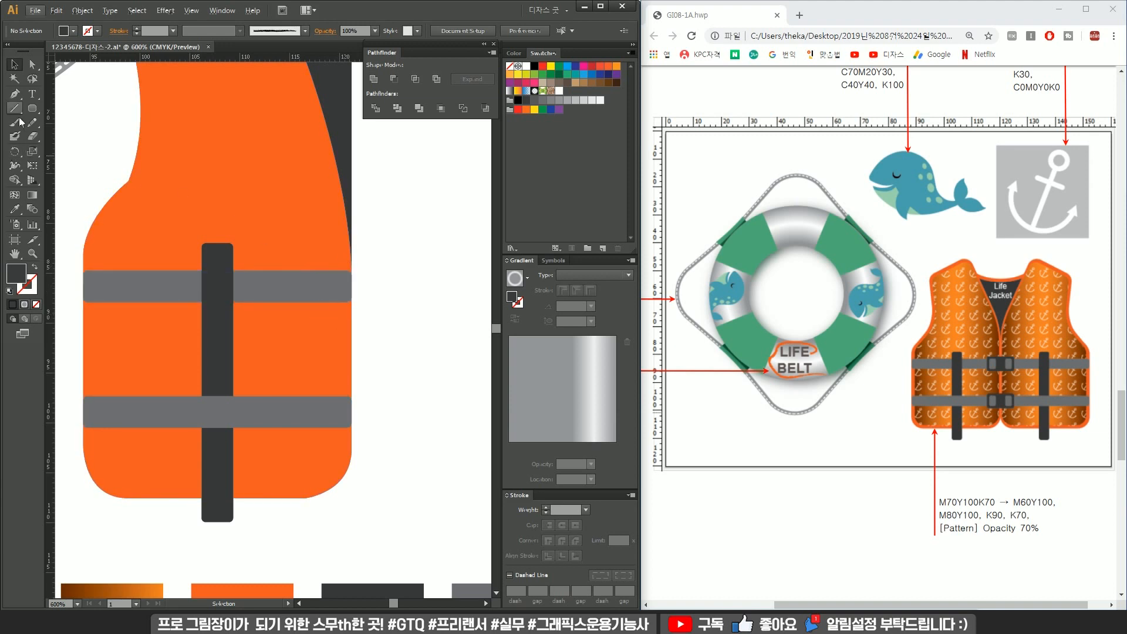
drag(289, 305, 436, 309)
click(259, 283)
scroll(257, 282, down, 1)
drag(387, 310, 309, 315)
drag(403, 290, 423, 289)
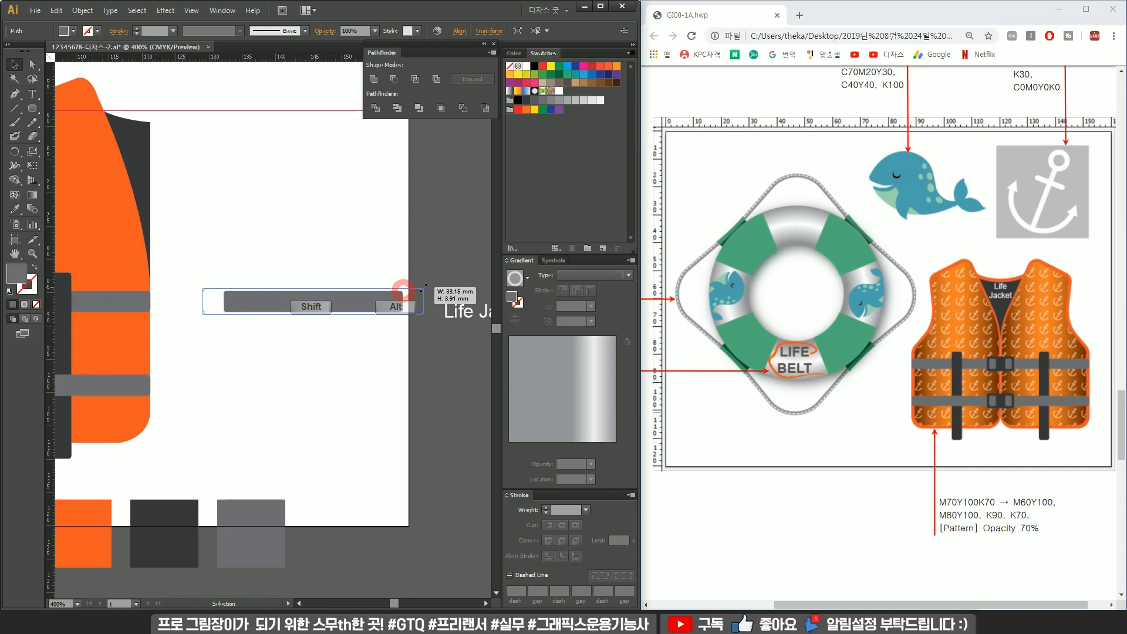
drag(422, 288, 423, 288)
ctrl+scroll(1017, 390, up, 2)
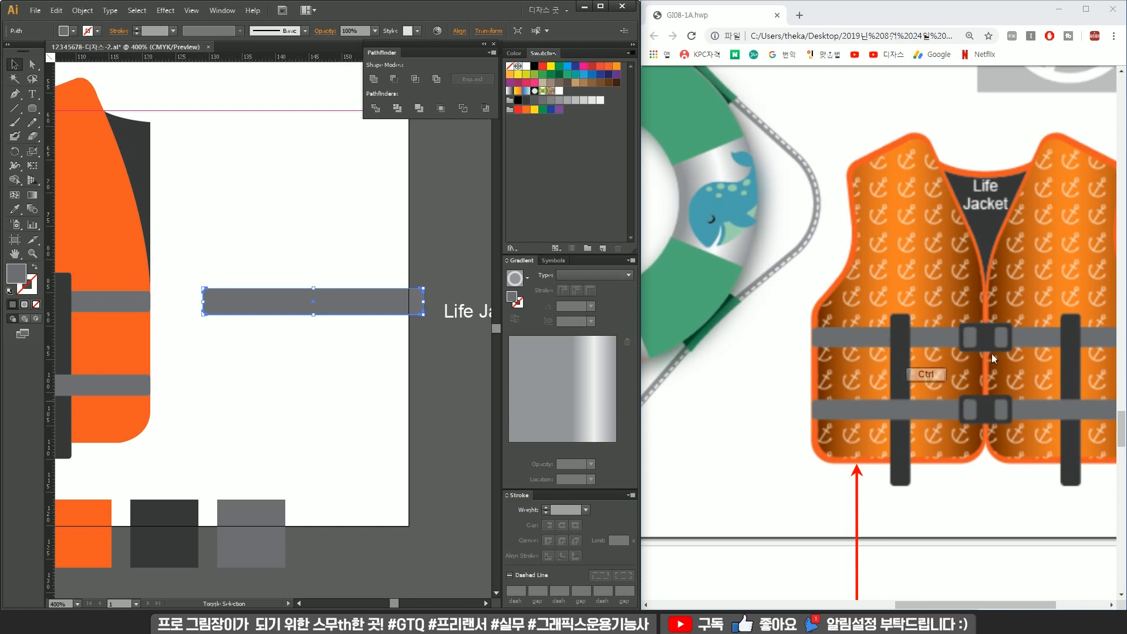
click(357, 256)
drag(235, 298, 320, 305)
Draw a small orange rounded rectangle about 1.5 by 2.6 mm inside the buckle bar's left end.
click(32, 108)
alt+scroll(316, 303, up, 2)
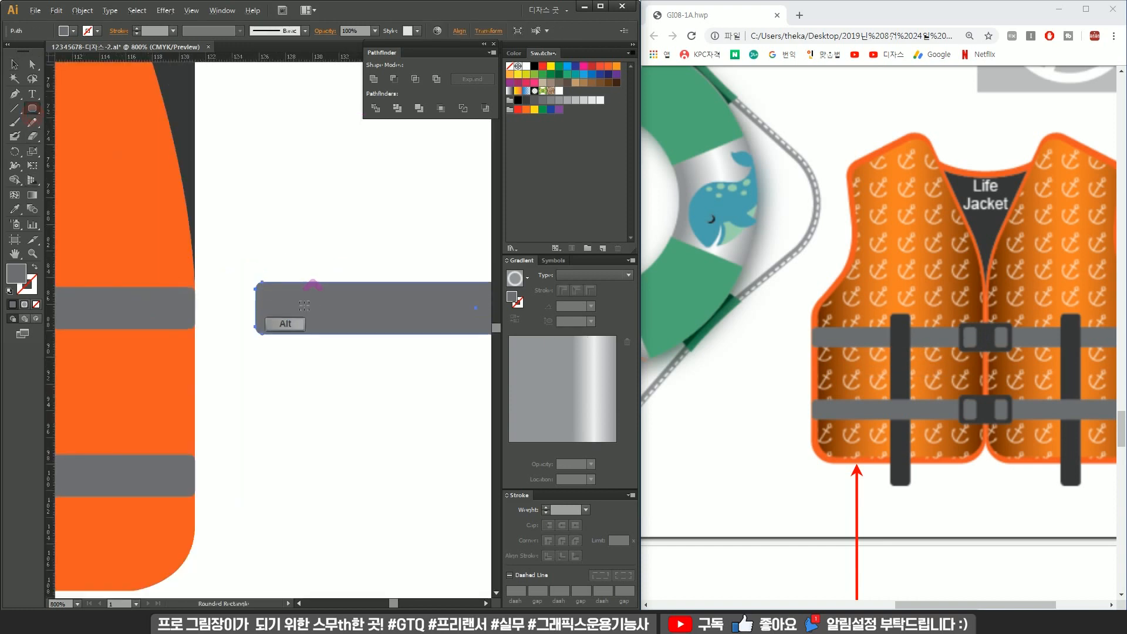
ctrl+click(277, 263)
drag(265, 291, 282, 325)
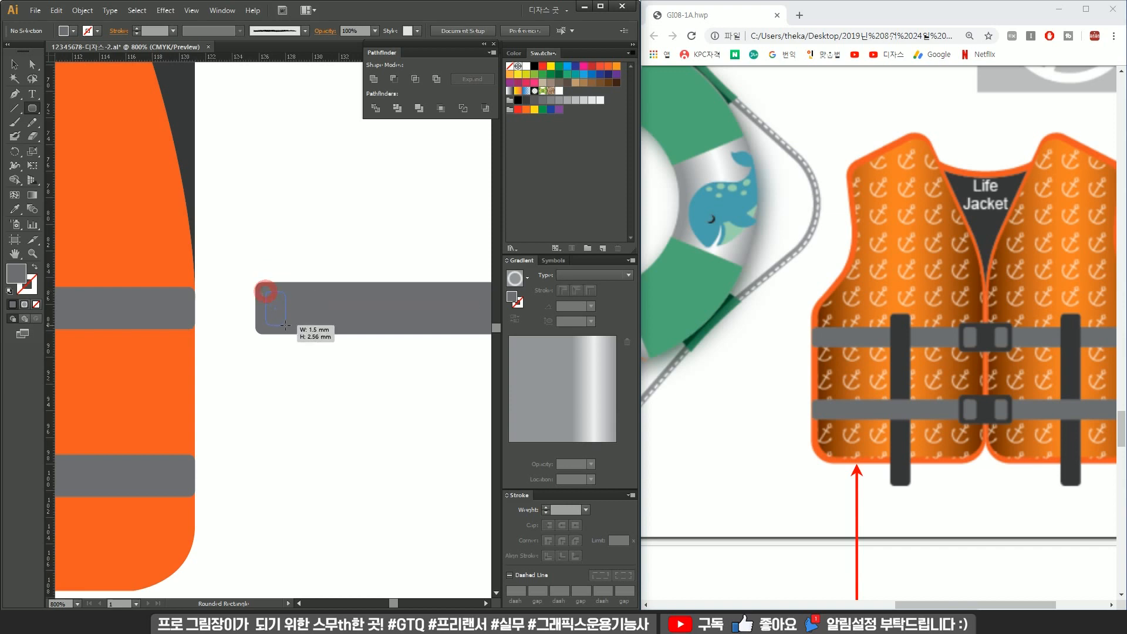
drag(284, 324, 286, 326)
key(v)
key(i)
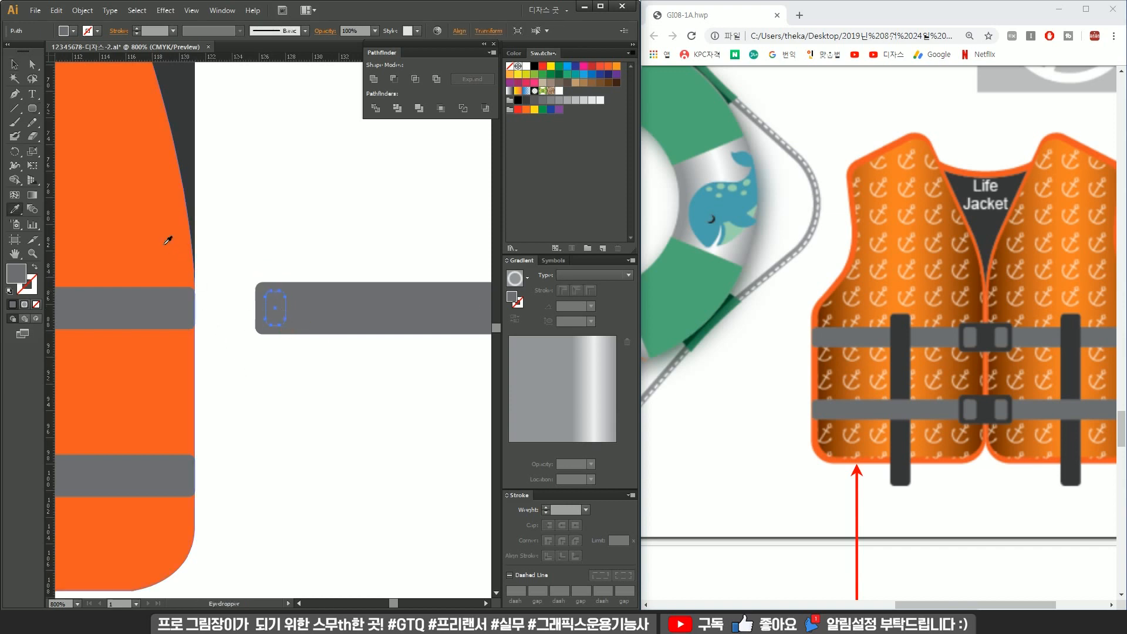
click(165, 247)
key(v)
click(287, 231)
key(alt)
key(p)
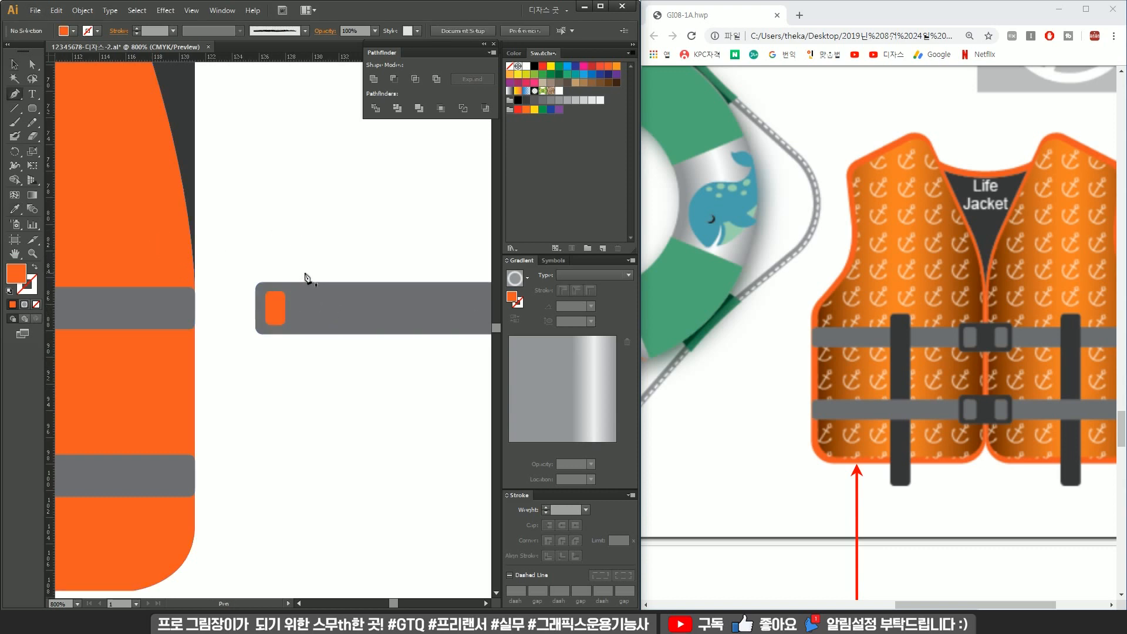
Nudge the small orange rectangle slightly within the buckle bar's left end.
click(281, 304)
scroll(281, 304, up, 2)
drag(291, 284, 289, 283)
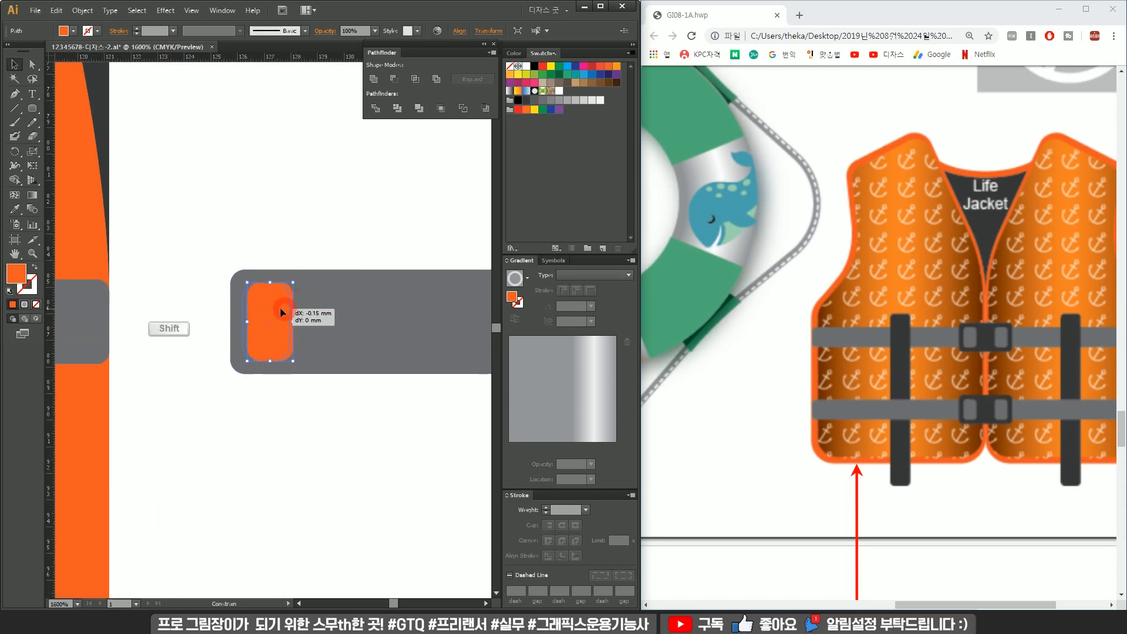
Cut the buckle bar with a vertical pen line, divide and ungroup it, and delete the long right part.
scroll(298, 312, down, 2)
click(337, 254)
key(p)
click(311, 284)
shift+click(311, 365)
key(v)
drag(274, 243, 361, 299)
click(382, 115)
right_click(357, 274)
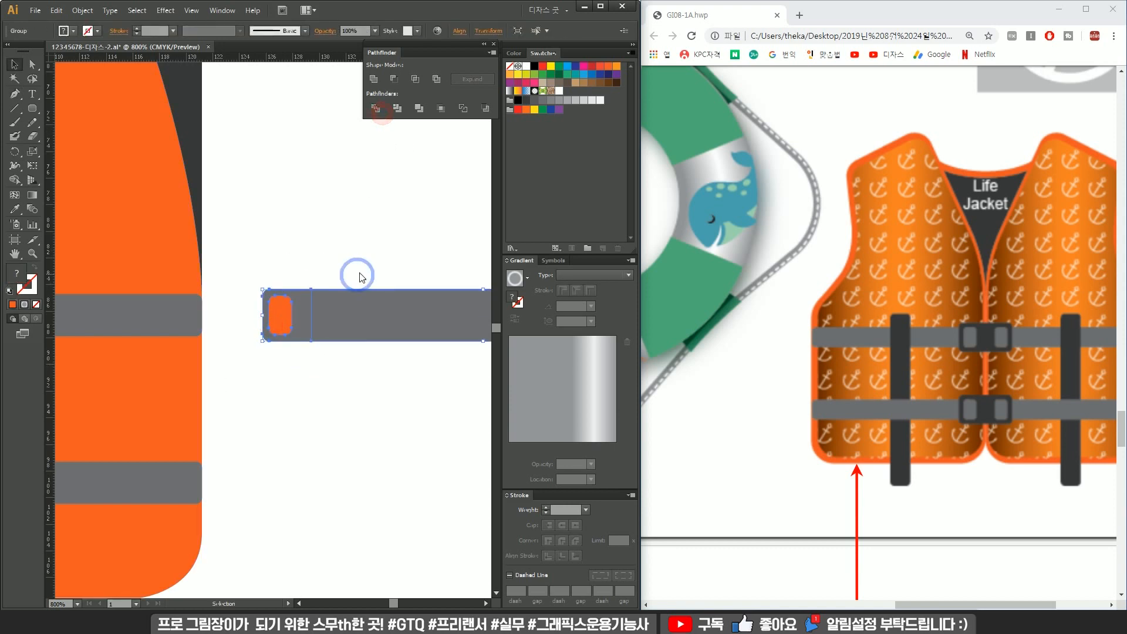
click(399, 343)
drag(343, 257, 378, 355)
key(Delete)
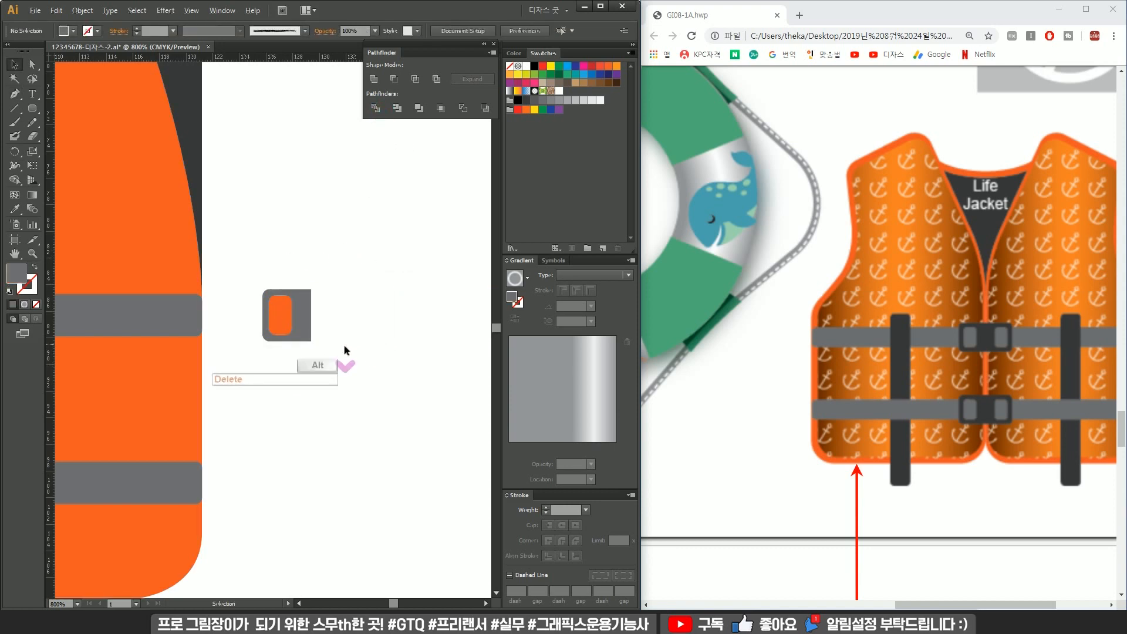
Color the buckle frame dark like the vertical strap and its inner rectangle gray like the horizontal strap.
scroll(347, 355, down, 4)
scroll(321, 345, up, 3)
scroll(320, 345, up, 1)
click(365, 328)
key(i)
click(101, 305)
key(v)
click(350, 337)
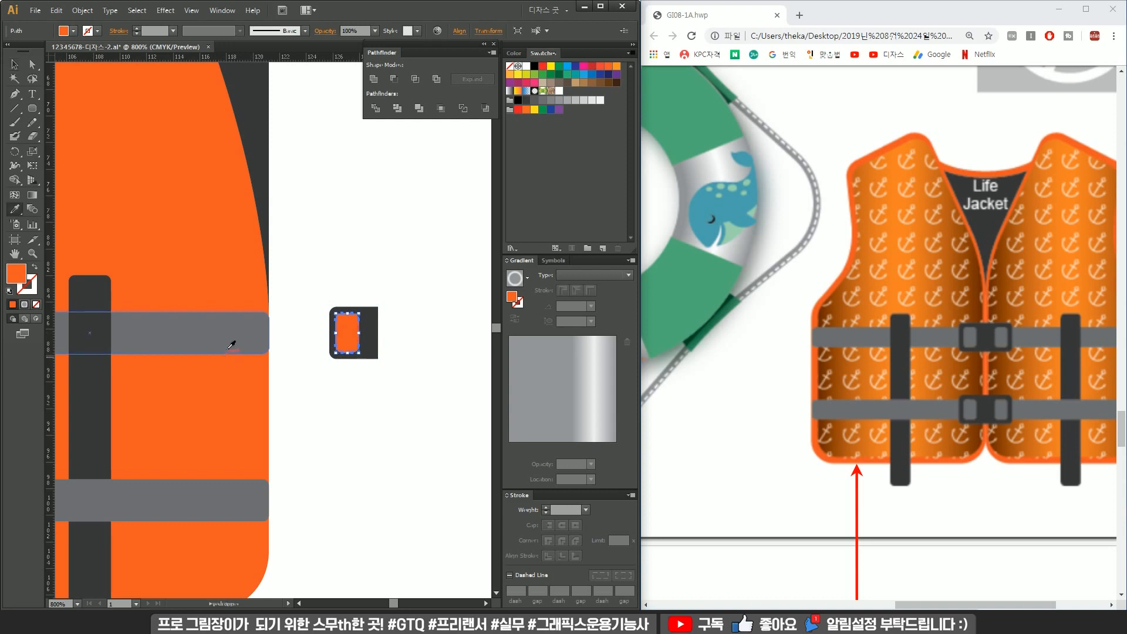
click(230, 345)
Place the buckle on the upper strap at the vest's right edge and copy it onto the lower strap.
key(v)
drag(390, 284, 258, 500)
click(319, 334)
click(258, 341)
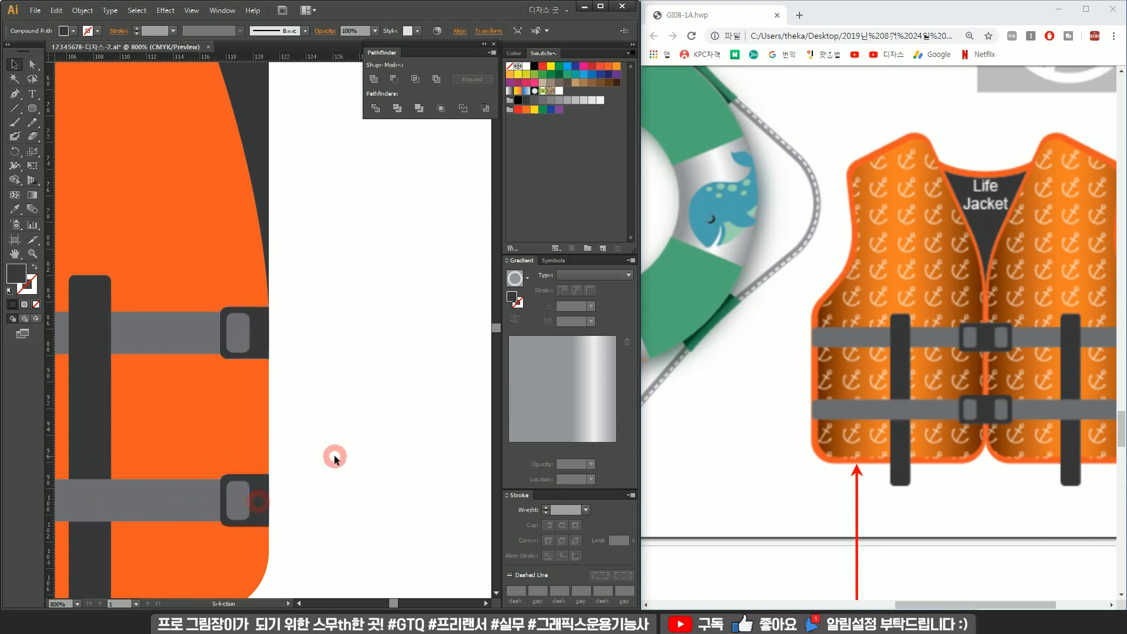
click(334, 458)
Zoom out and compare the vest on the artboard with the reference image.
alt+scroll(332, 459, down, 2)
alt+scroll(371, 436, down, 1)
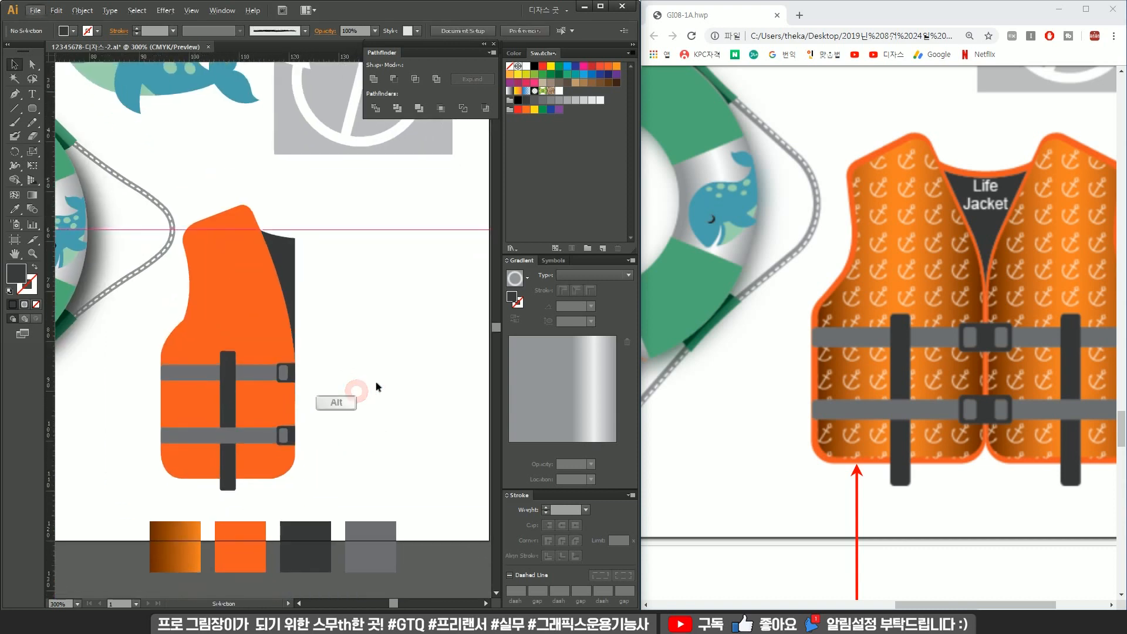
scroll(842, 399, down, 1)
scroll(843, 387, up, 1)
ctrl+scroll(843, 384, down, 1)
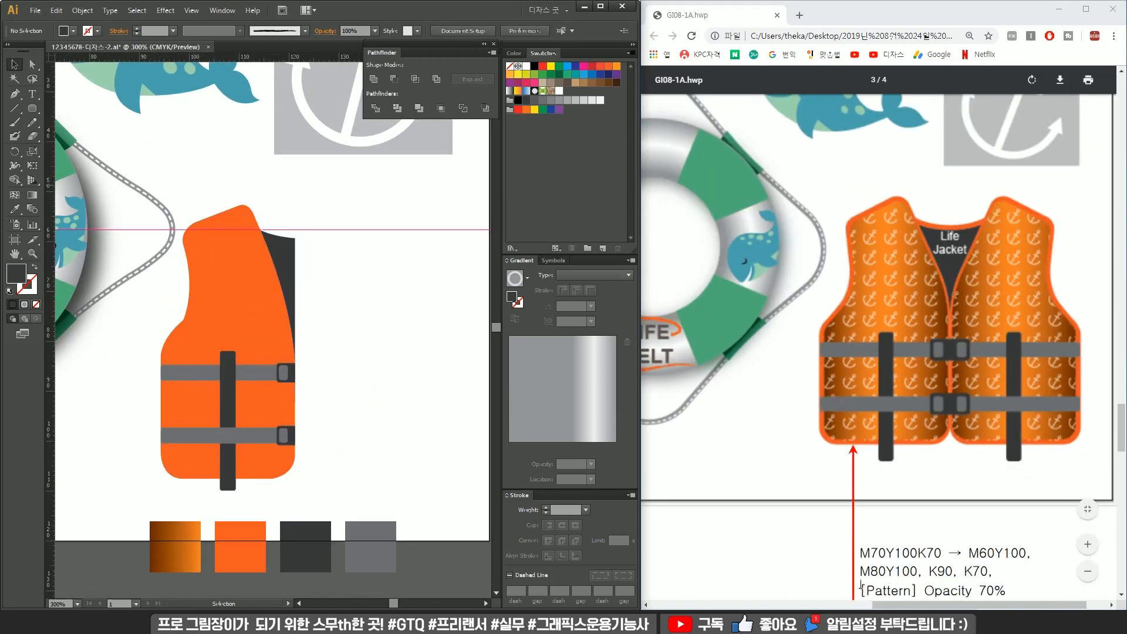
drag(899, 605, 910, 605)
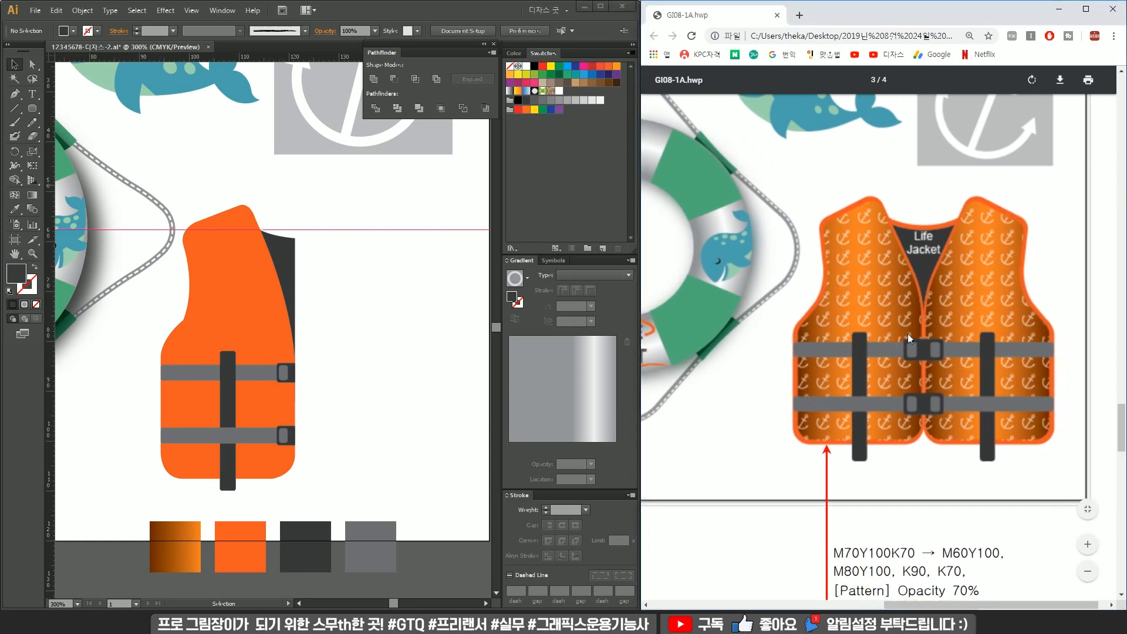
click(364, 368)
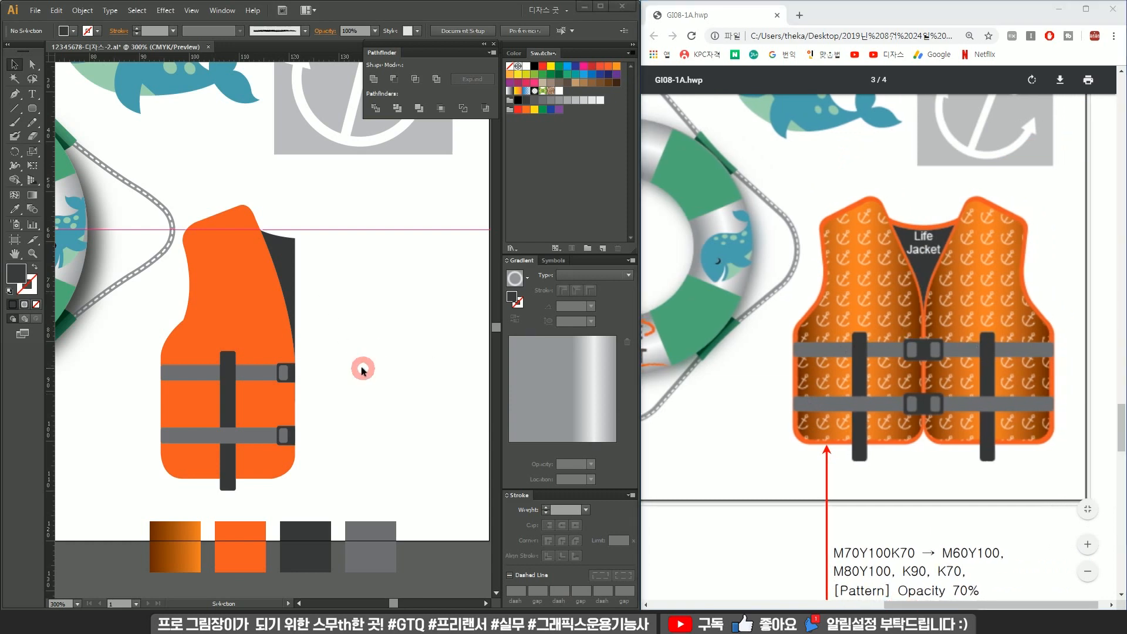
click(252, 302)
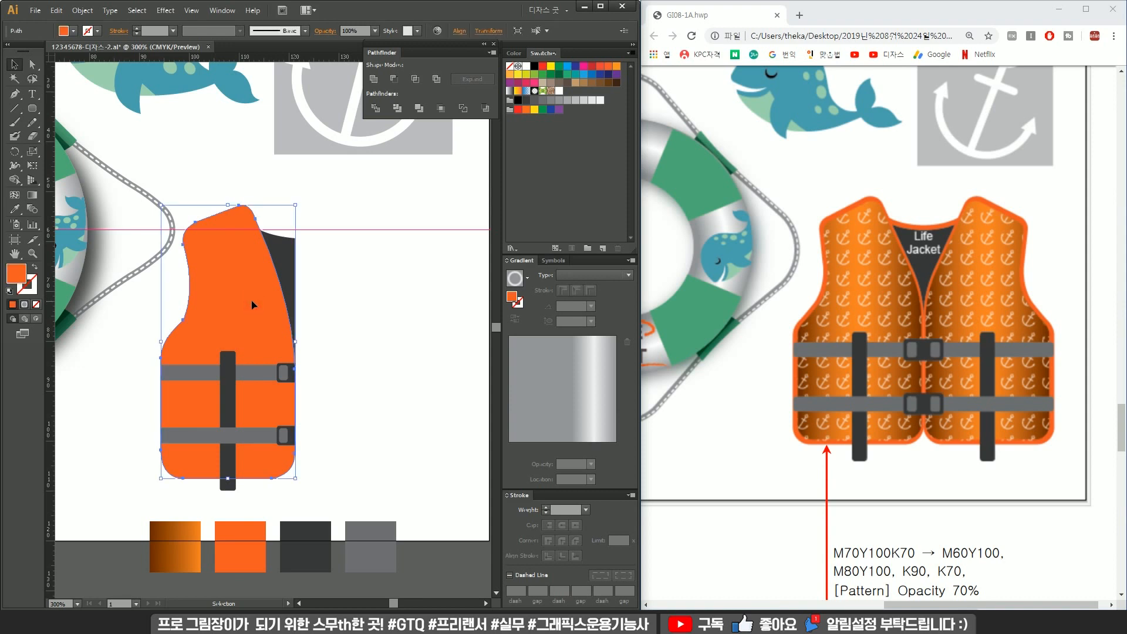
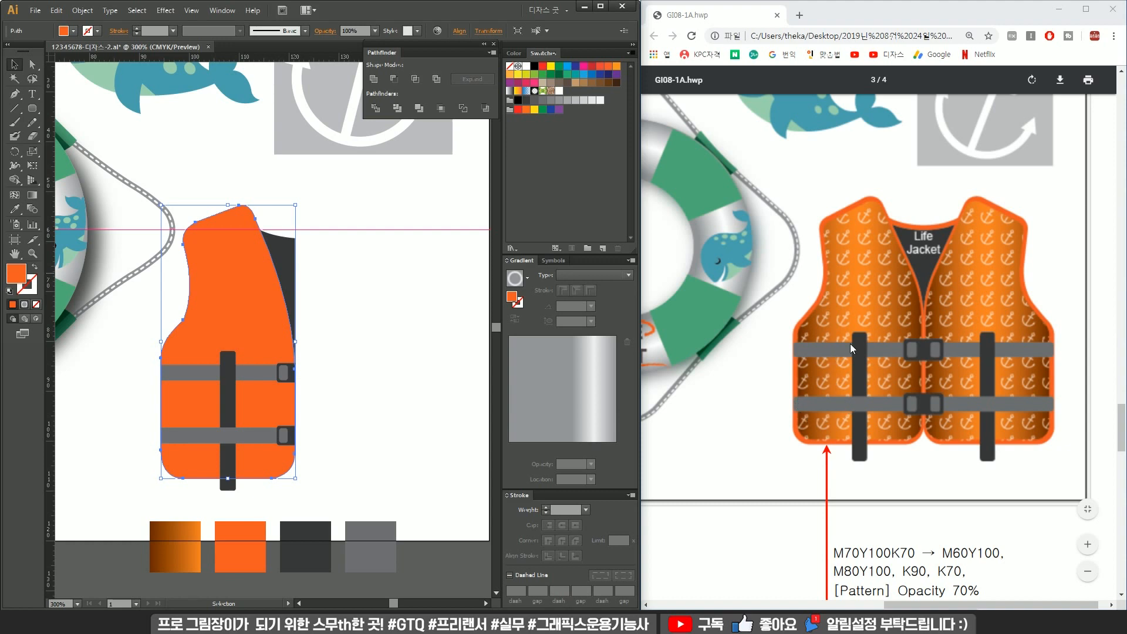
Create an offset copy of the vest body path with an offset of 0 mm.
click(82, 10)
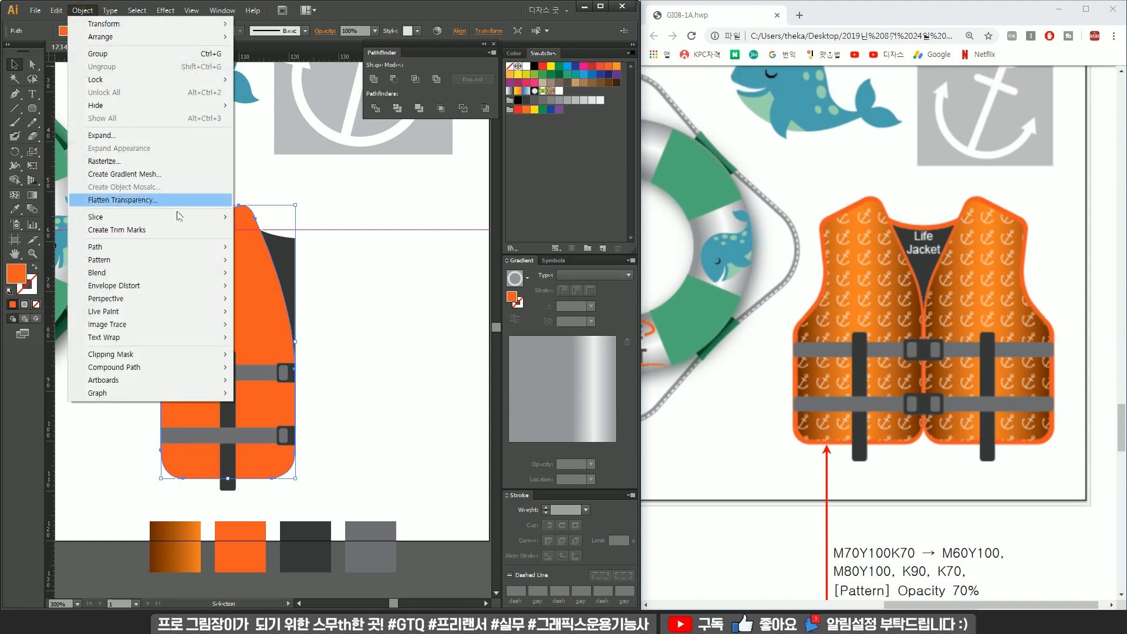
click(177, 247)
click(343, 291)
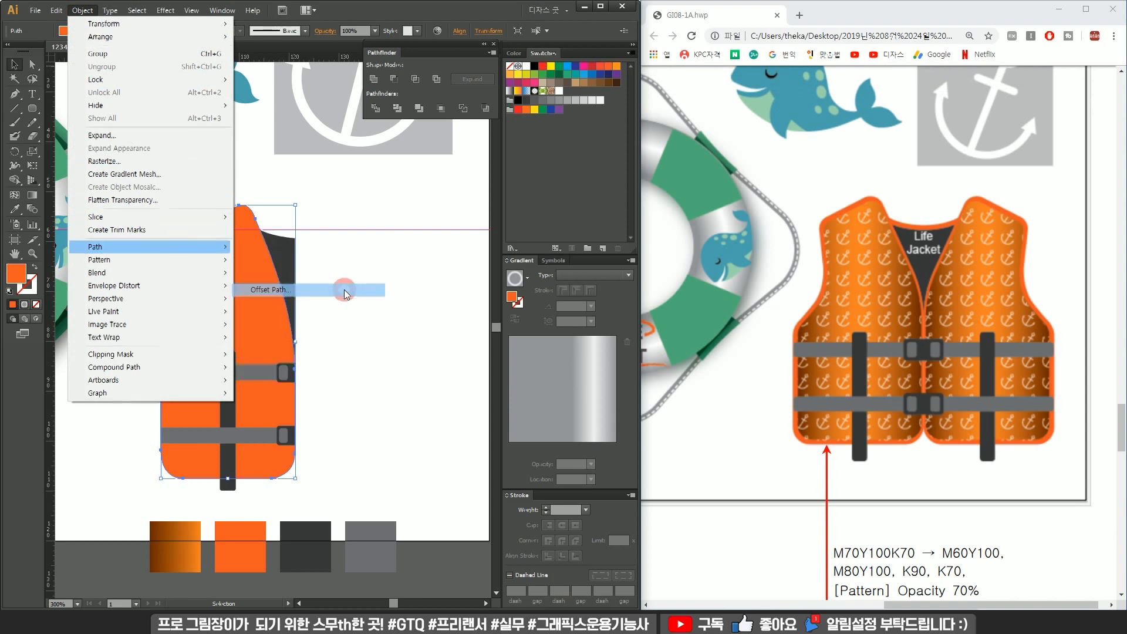
drag(478, 139, 414, 162)
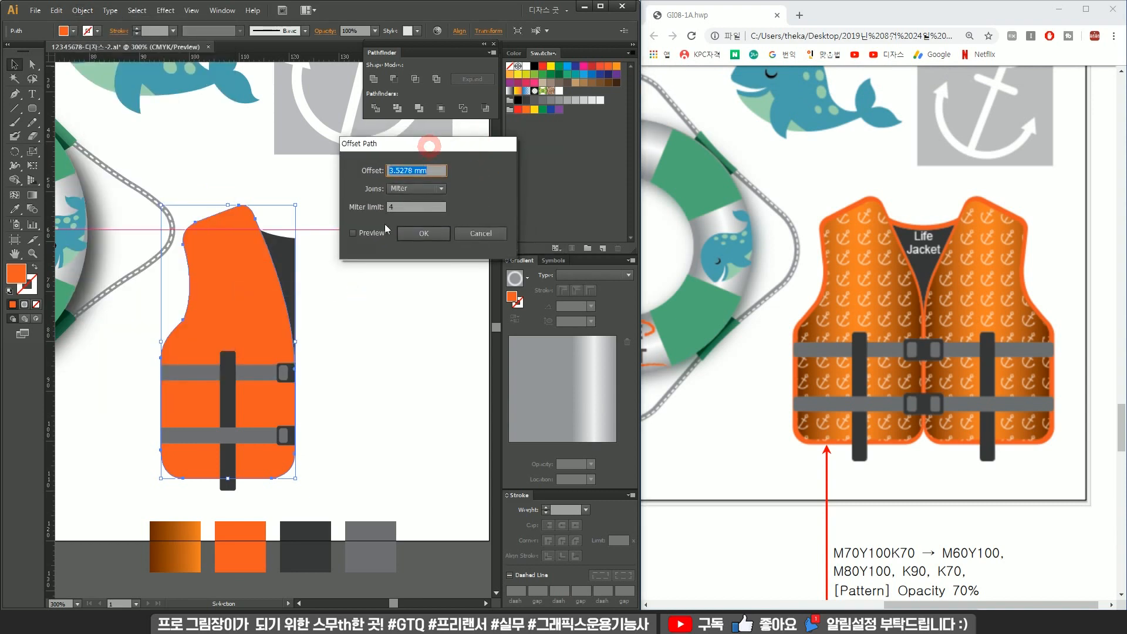
click(379, 233)
triple_click(430, 170)
text(0)
click(415, 233)
Fill the offset vest body with the orange gradient sampled from the first colour swatch.
key(i)
click(188, 531)
key(v)
click(359, 381)
click(212, 294)
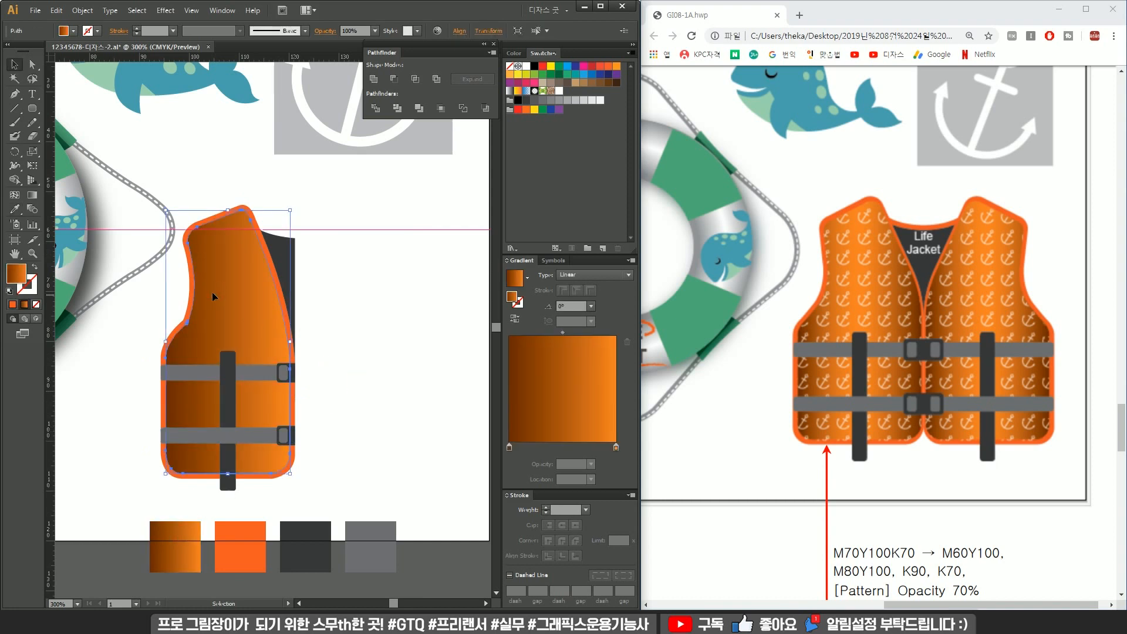
Add a middle colour stop to the vest body's linear gradient.
scroll(212, 292, down, 1)
click(99, 241)
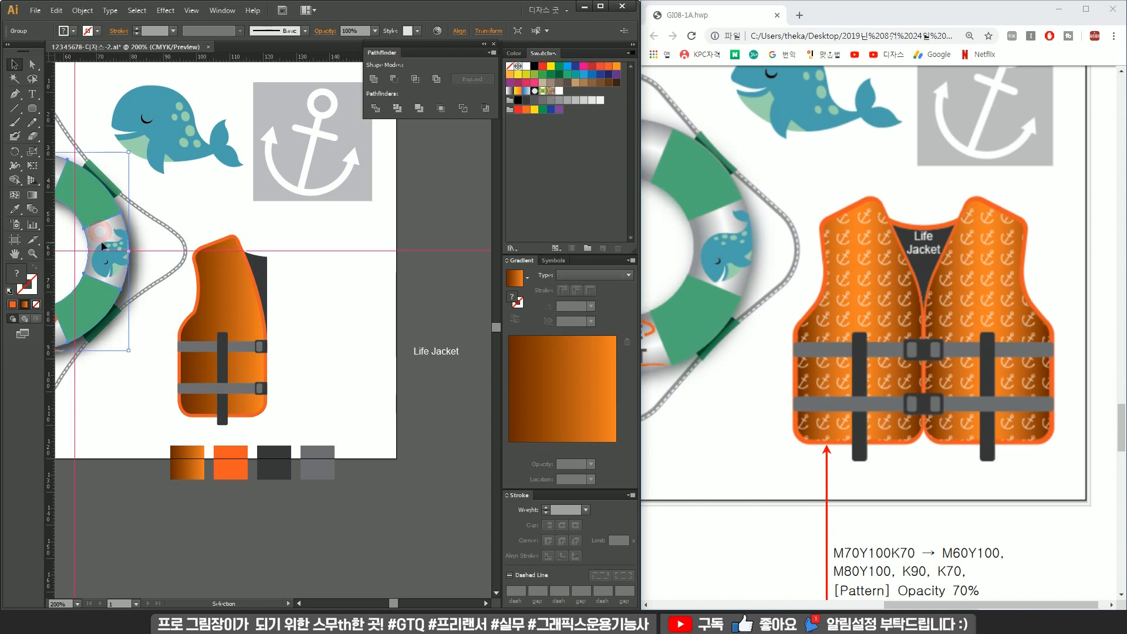
click(327, 276)
click(246, 296)
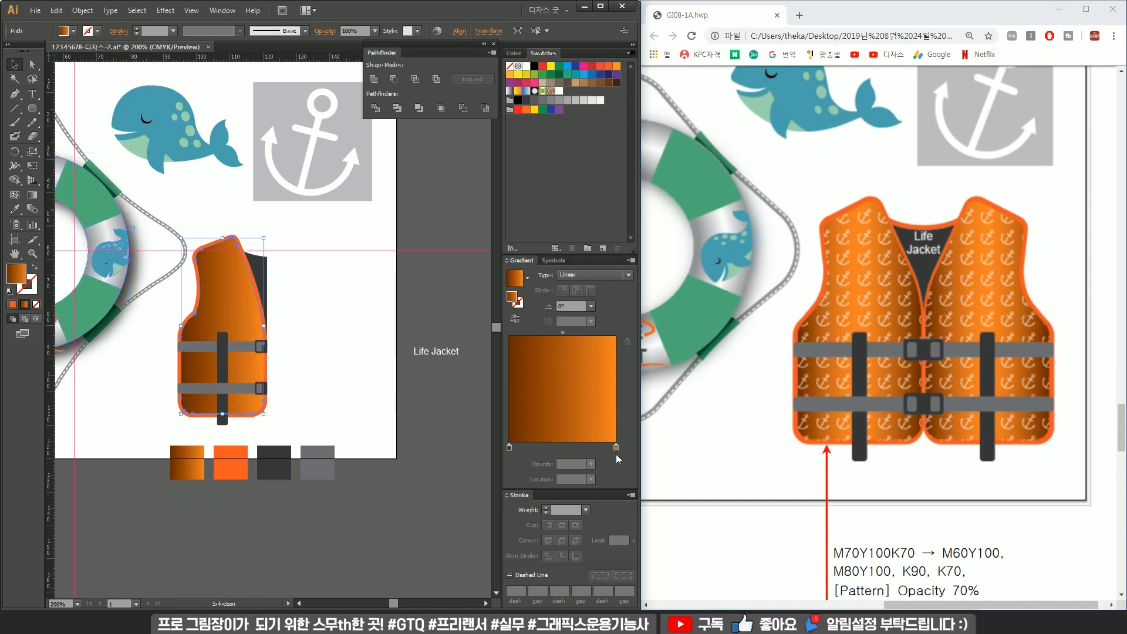
mouse_move(616, 451)
mouse_down()
mouse_move(562, 454)
mouse_move(613, 451)
mouse_up()
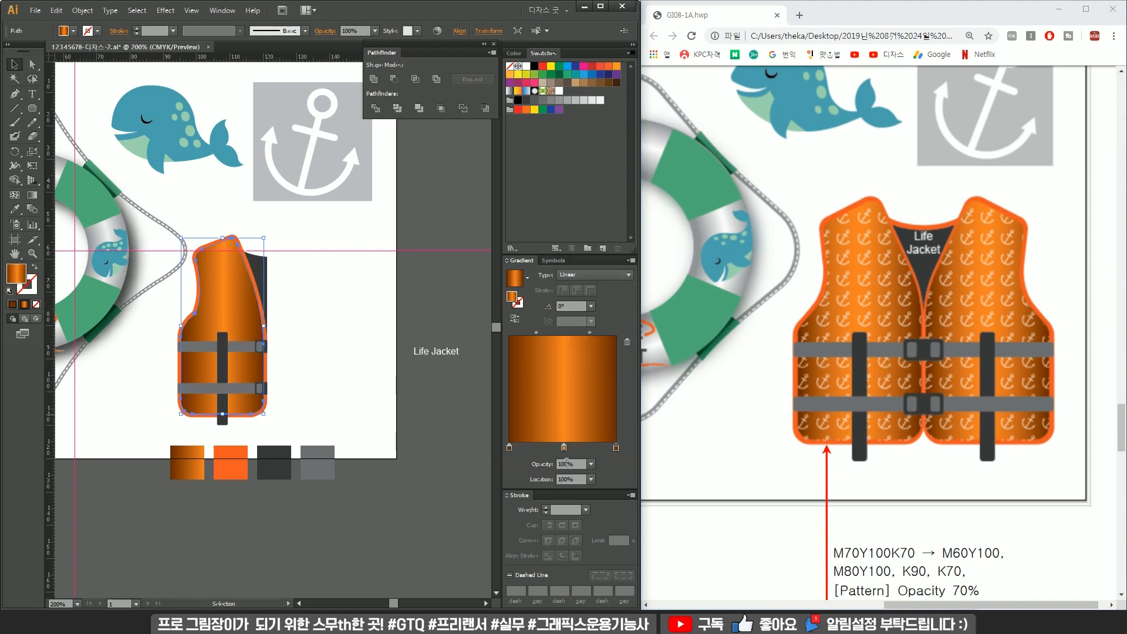
Paste a copy of the vest body in front of the original.
click(309, 302)
scroll(176, 344, up, 1)
click(264, 308)
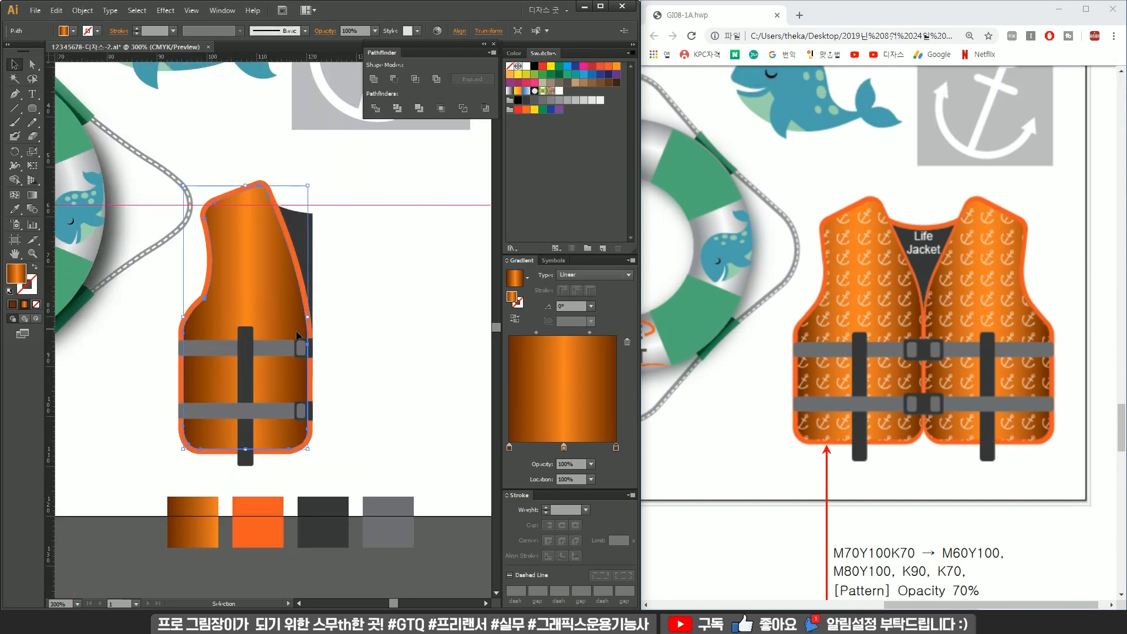
click(365, 315)
click(251, 297)
key(ctrl+c)
key(ctrl+f)
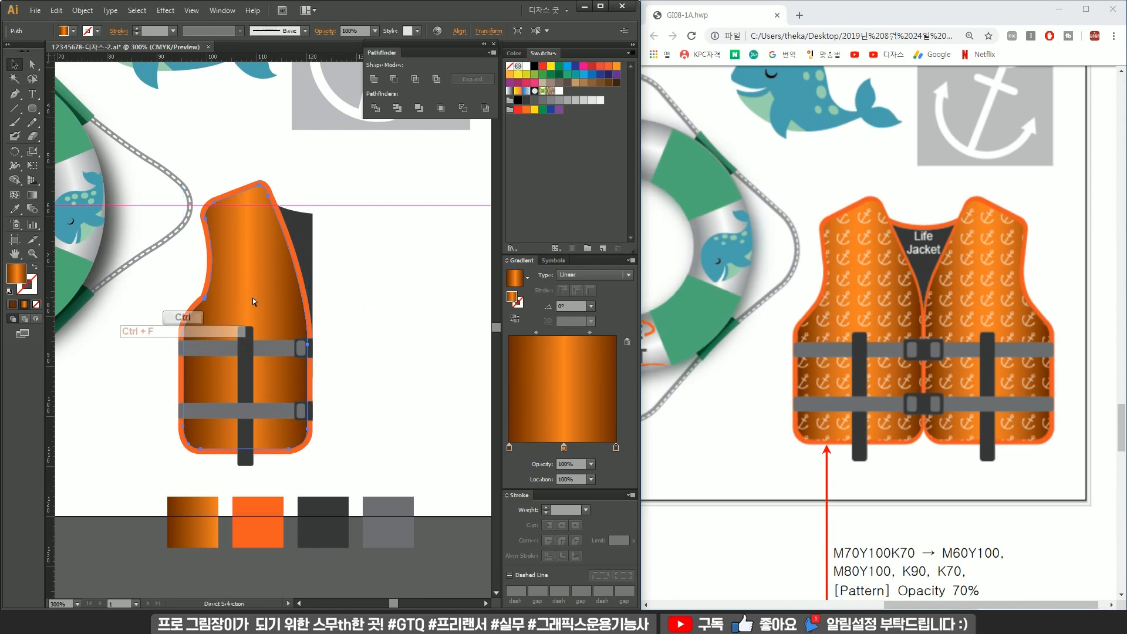
drag(246, 224, 313, 224)
key(ctrl+z)
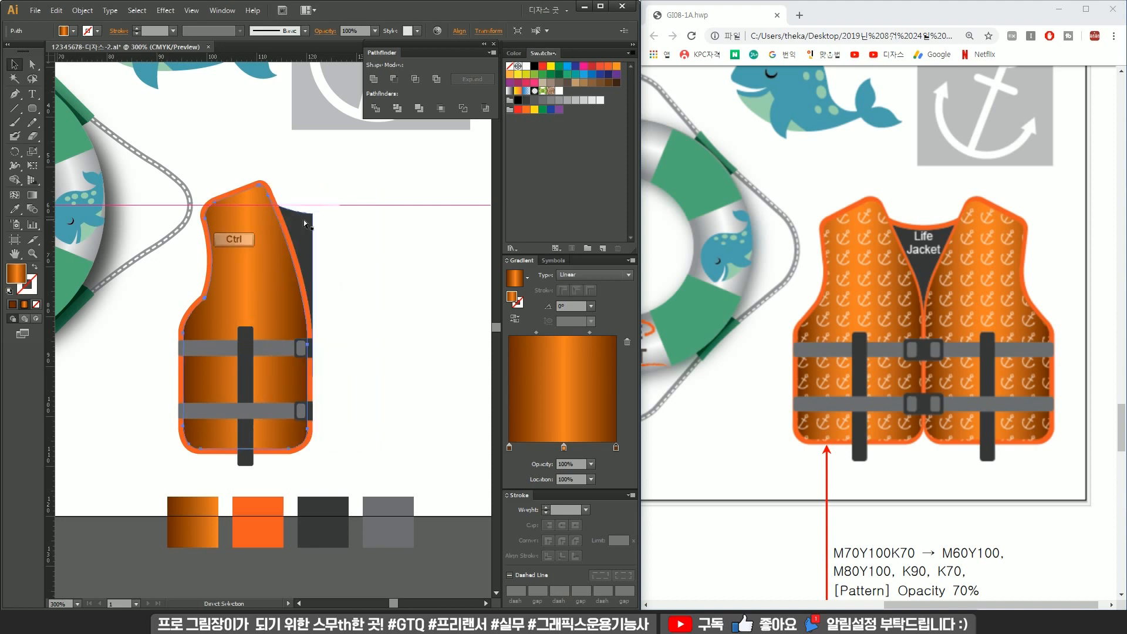
click(376, 273)
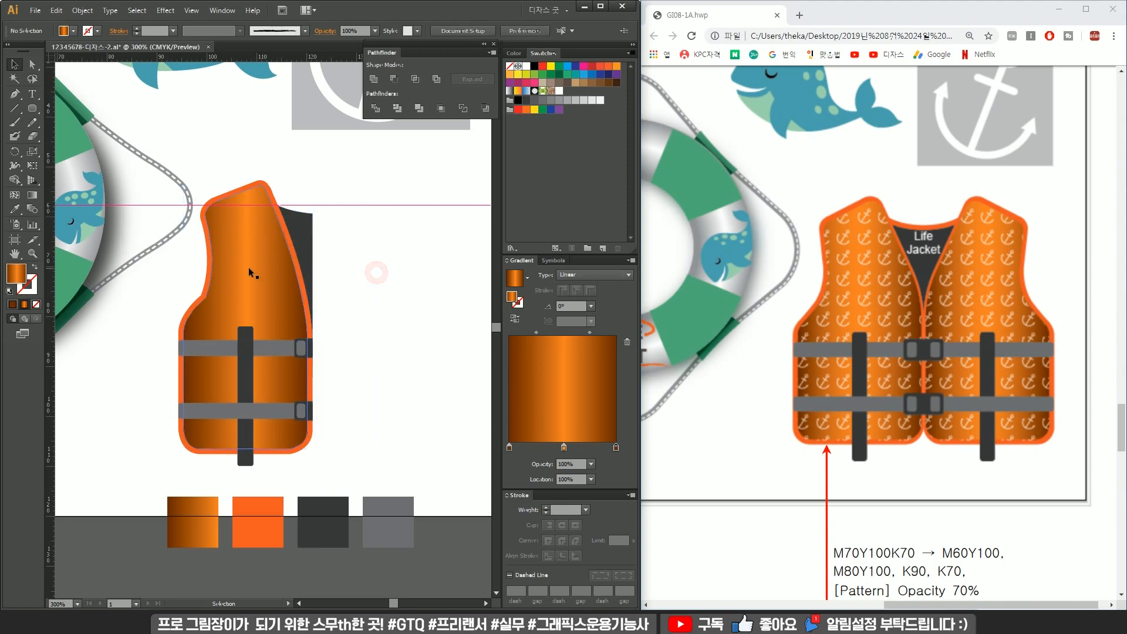
Fill the front copy with the anchor pattern swatch and set its opacity to 70%.
click(558, 92)
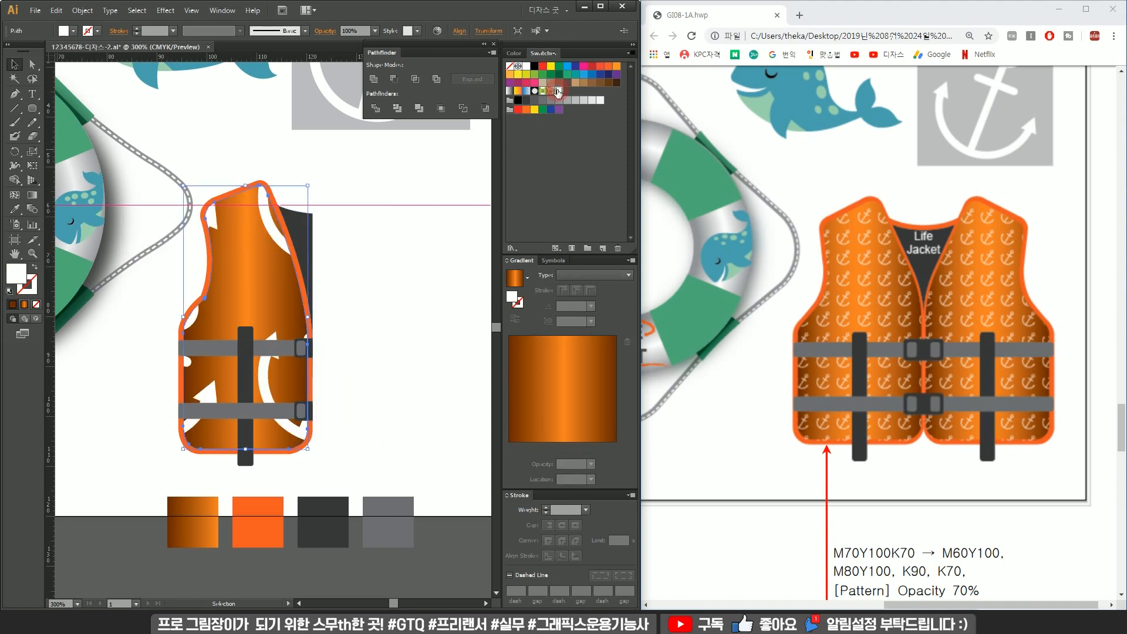
alt+scroll(322, 327, down, 1)
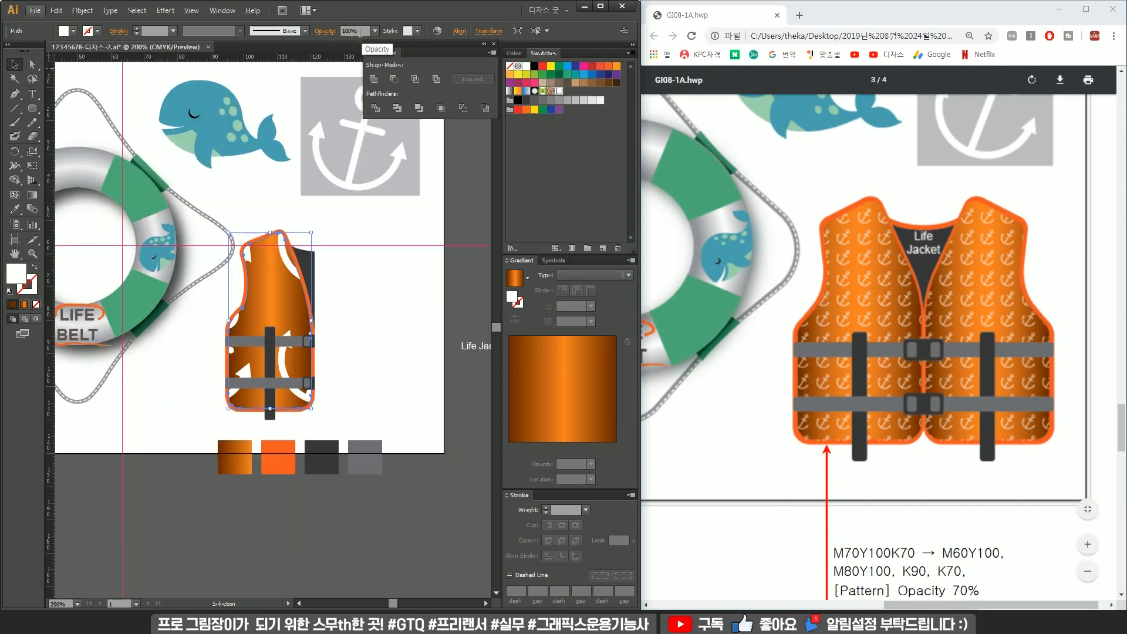
text(70)
key(Return)
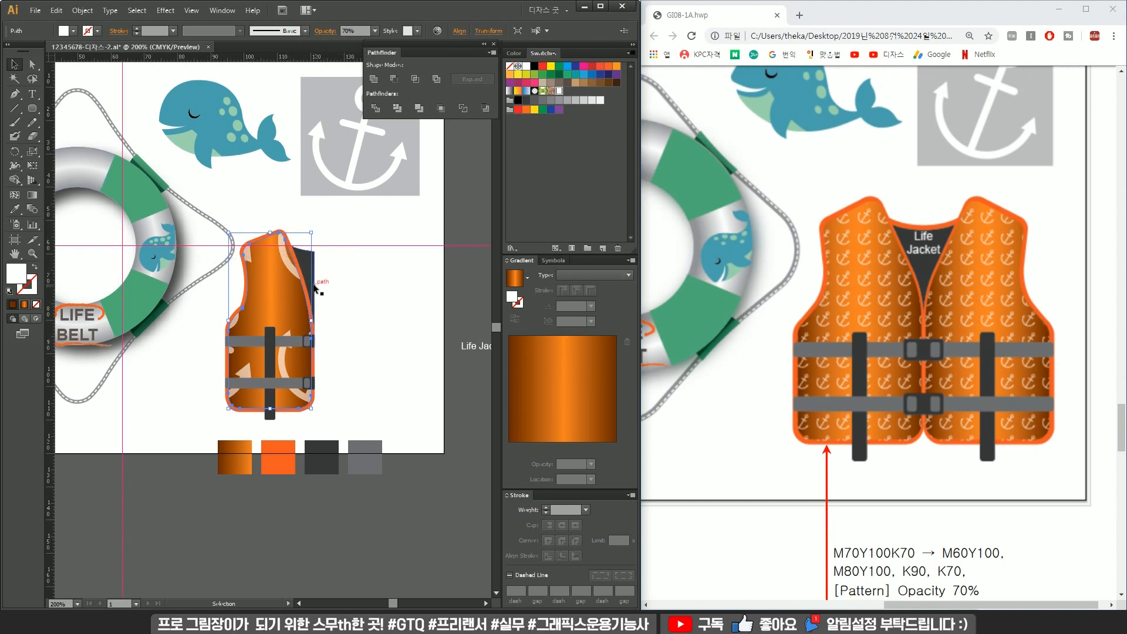
Scale only the anchor pattern inside the copy uniformly to 11%, leaving the shape unscaled.
click(33, 155)
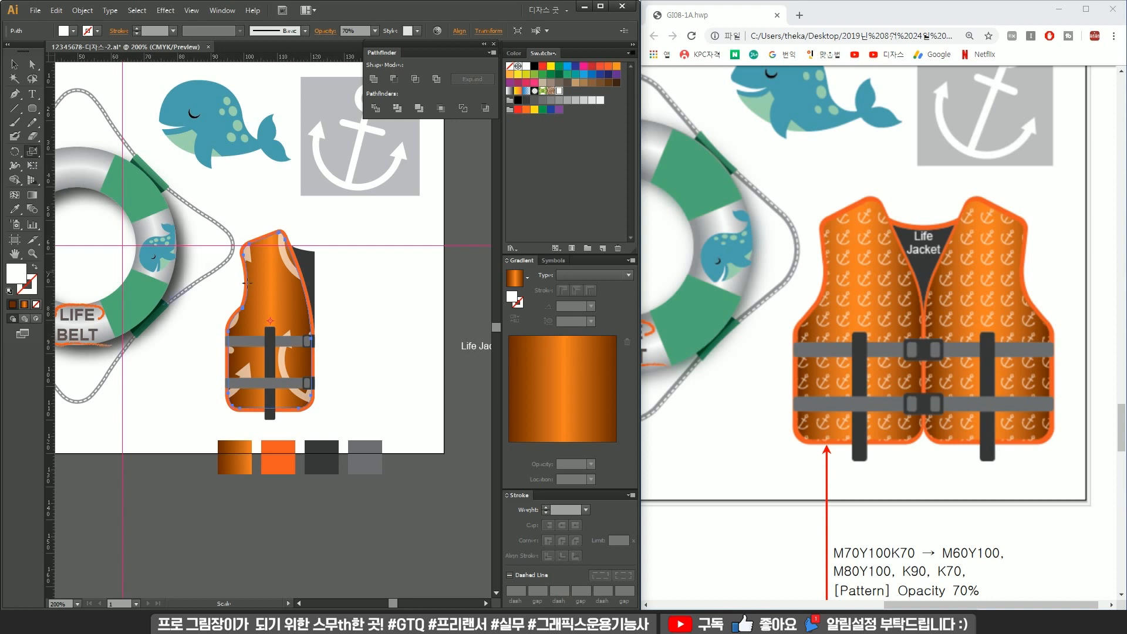
alt+click(265, 296)
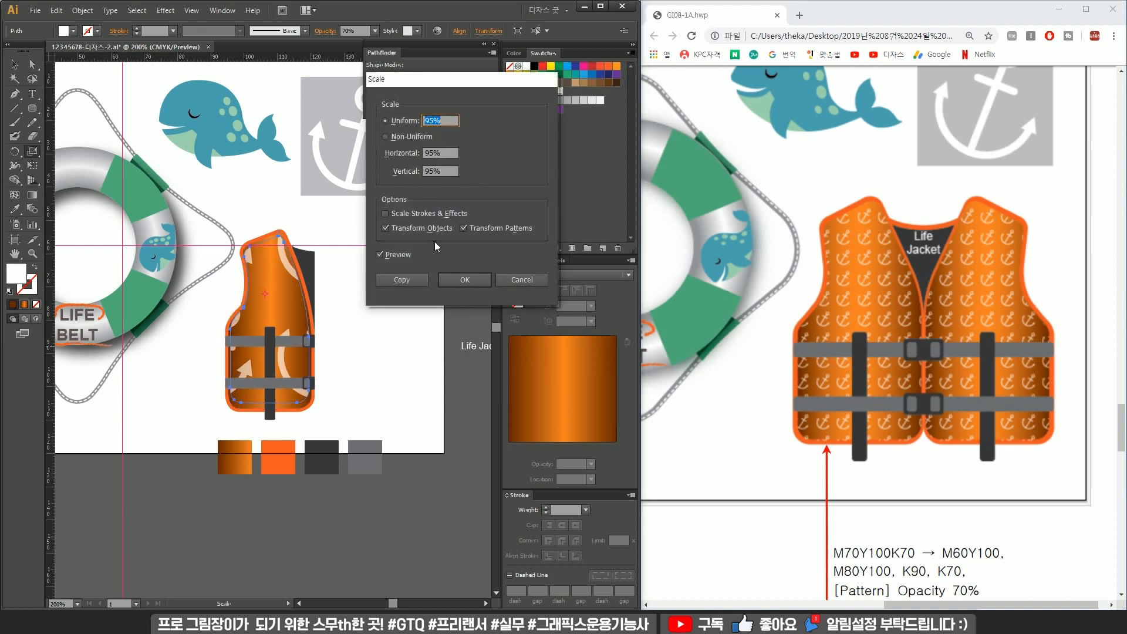
click(425, 229)
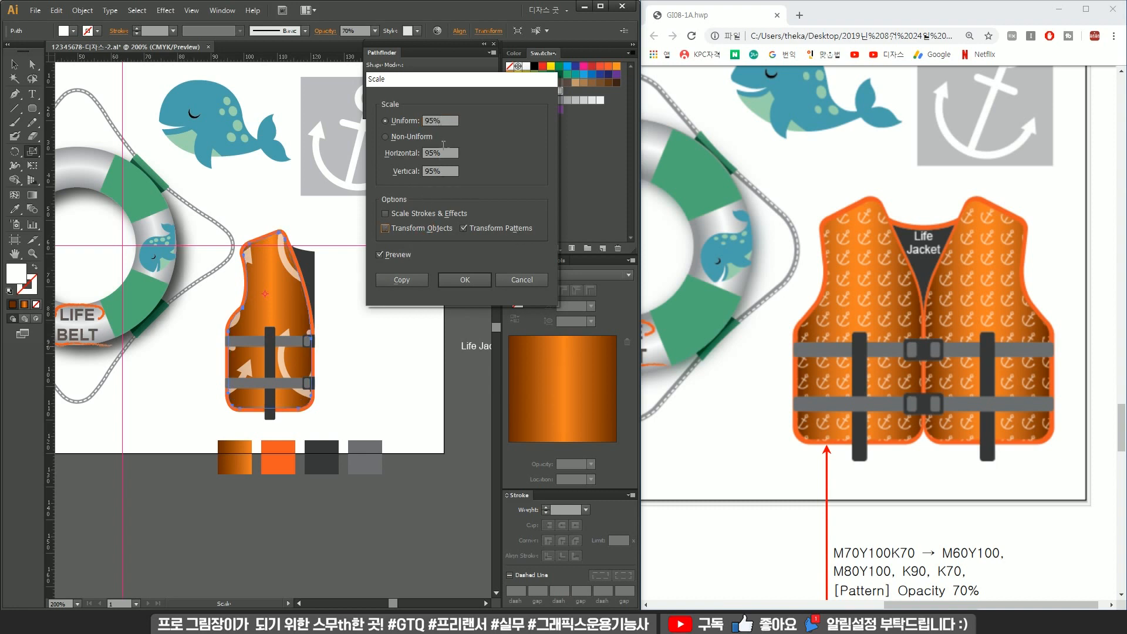
scroll(448, 120, down, 18)
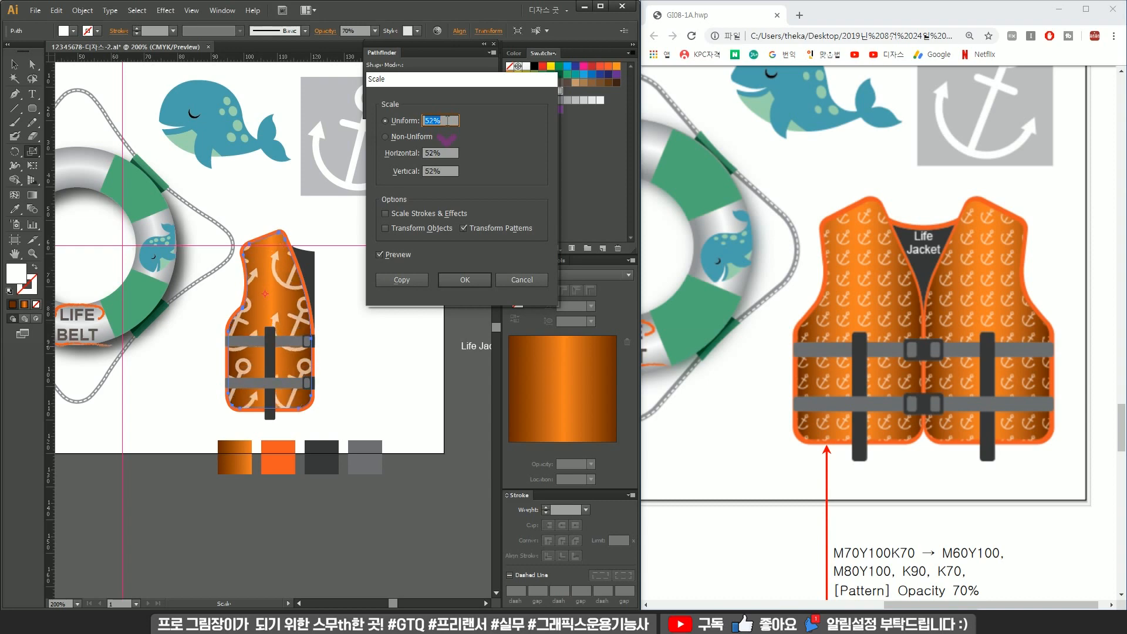
scroll(447, 120, down, 13)
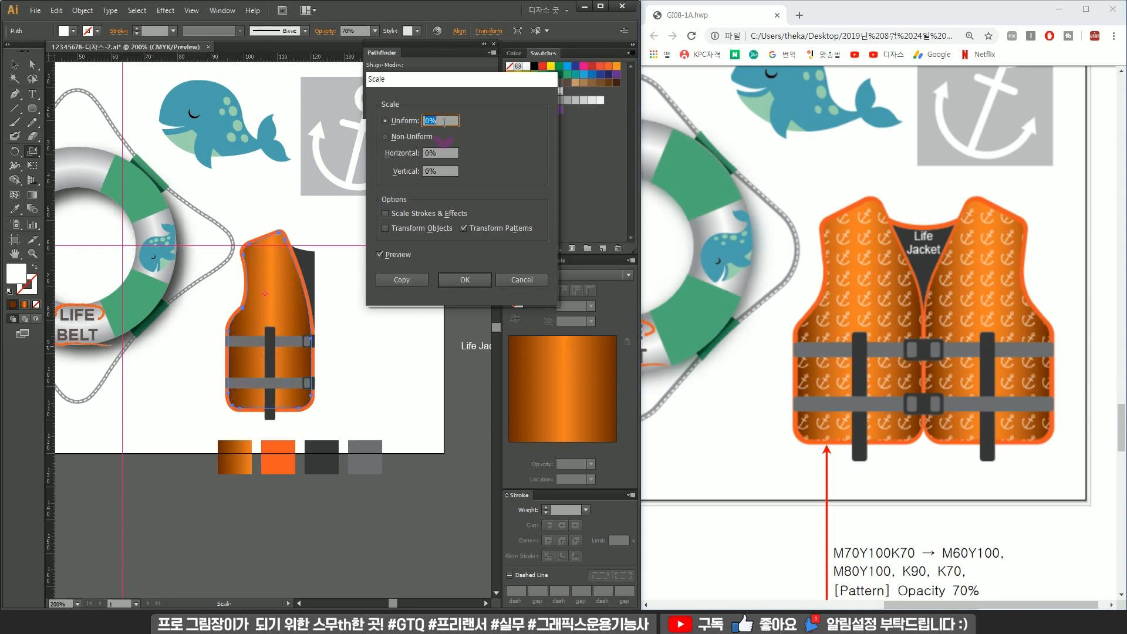
scroll(444, 122, up, 9)
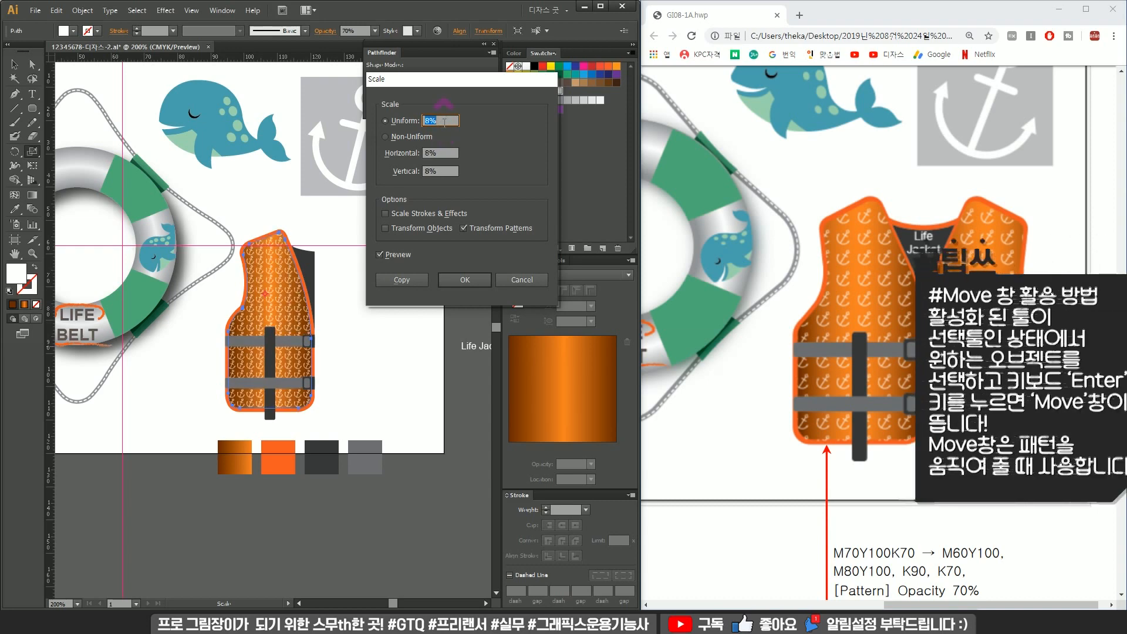
scroll(445, 121, down, 1)
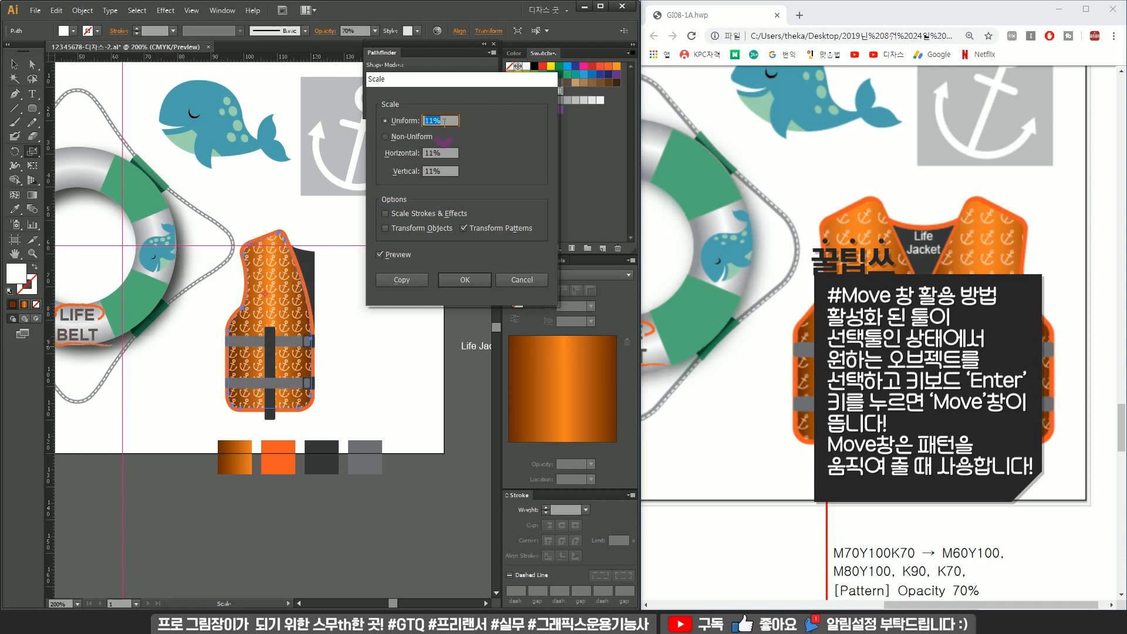
click(472, 279)
Select the whole vest half, duplicate it to the side, and reflect the copy across the vertical axis.
click(14, 66)
click(337, 262)
drag(340, 286, 242, 276)
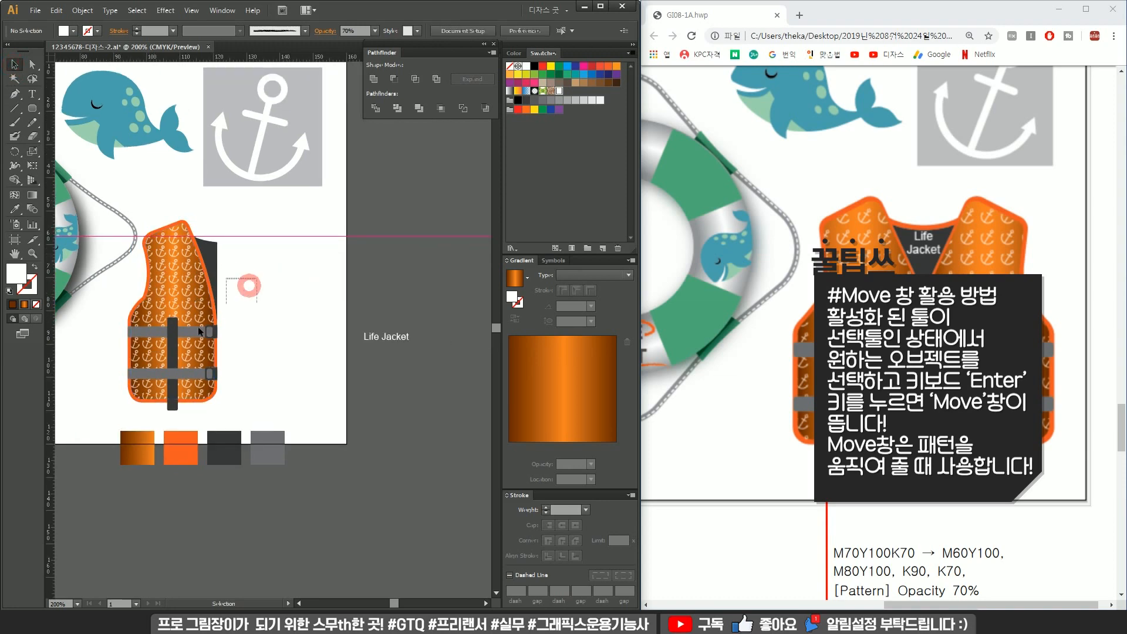
drag(123, 399, 119, 396)
drag(205, 330, 306, 330)
right_click(305, 318)
click(393, 404)
click(473, 445)
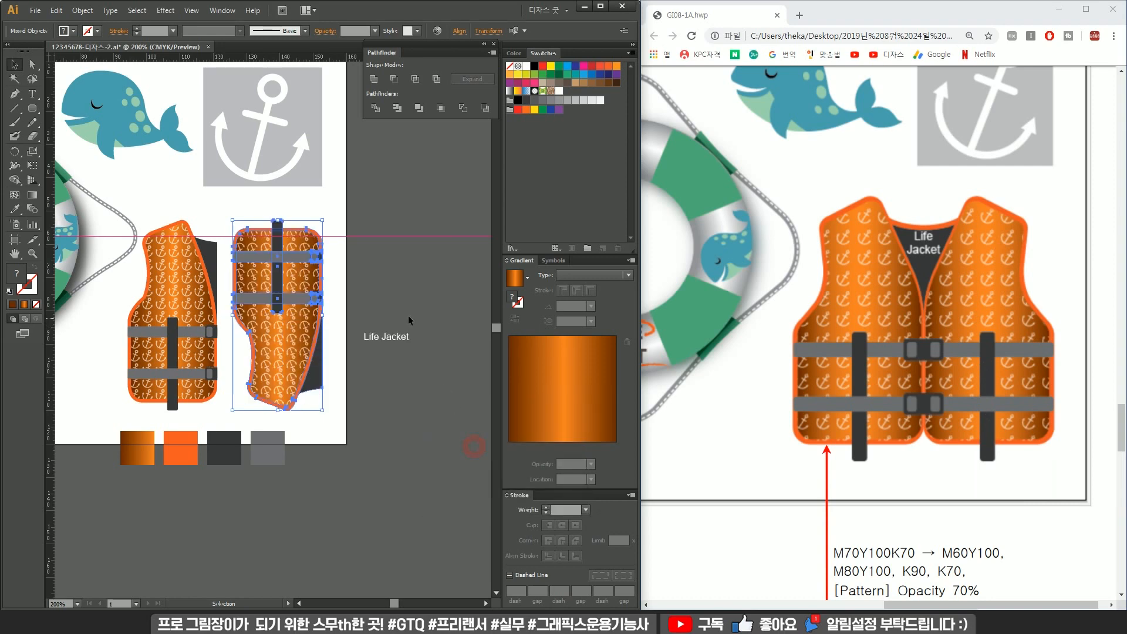
click(477, 262)
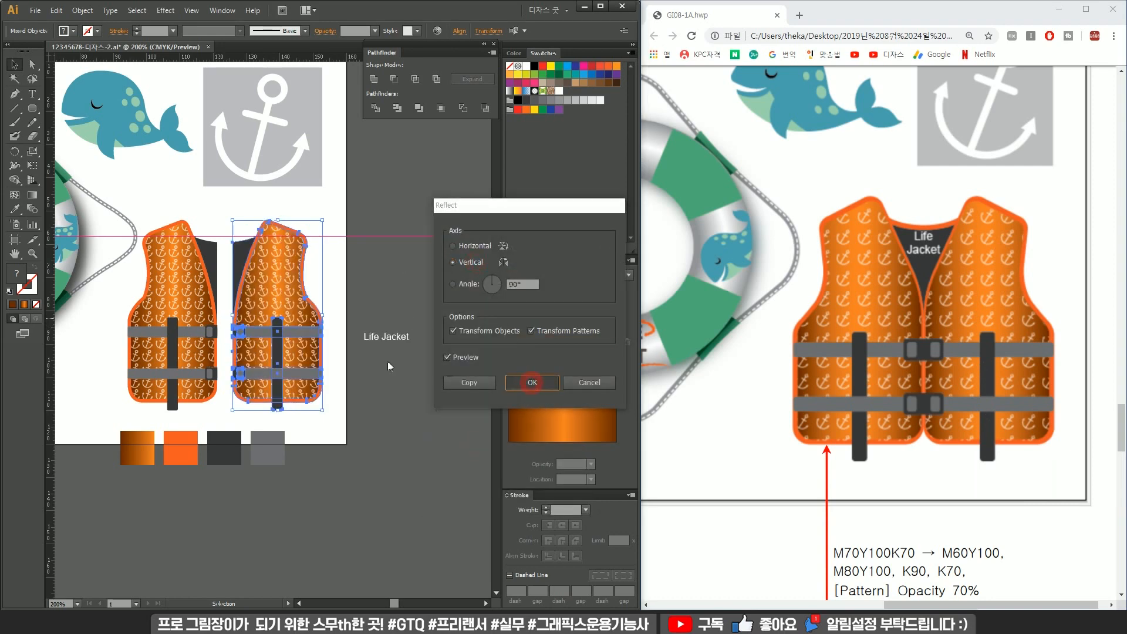
click(533, 382)
Move the mirrored half against the original and unite the two dark neck shapes.
scroll(239, 304, up, 3)
drag(319, 309, 275, 305)
scroll(288, 294, down, 3)
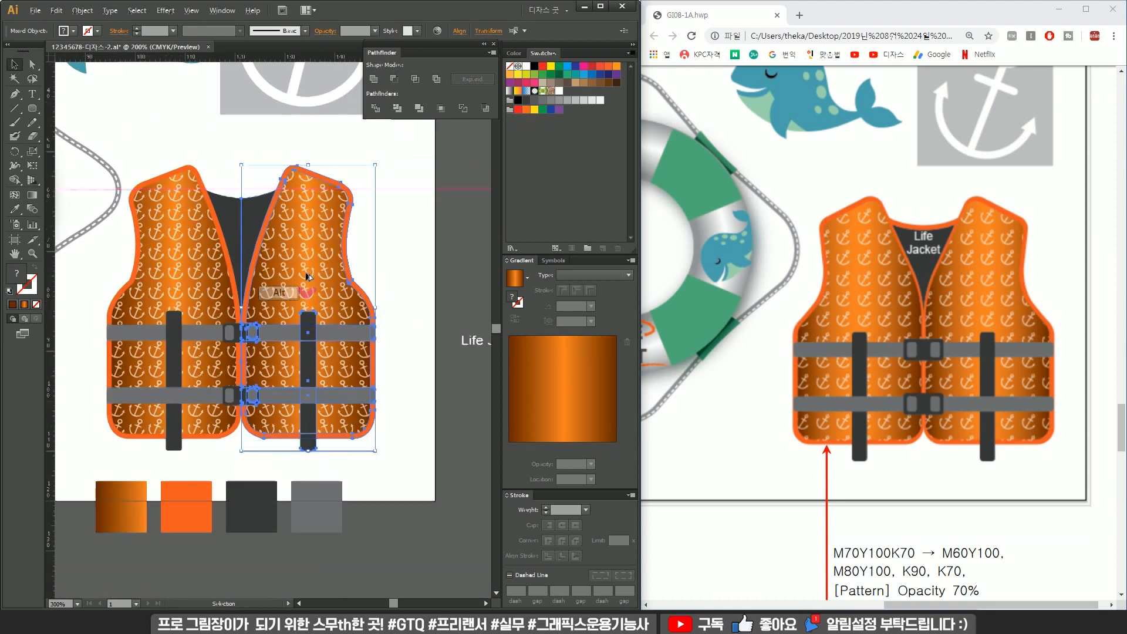
click(384, 250)
drag(361, 244, 399, 278)
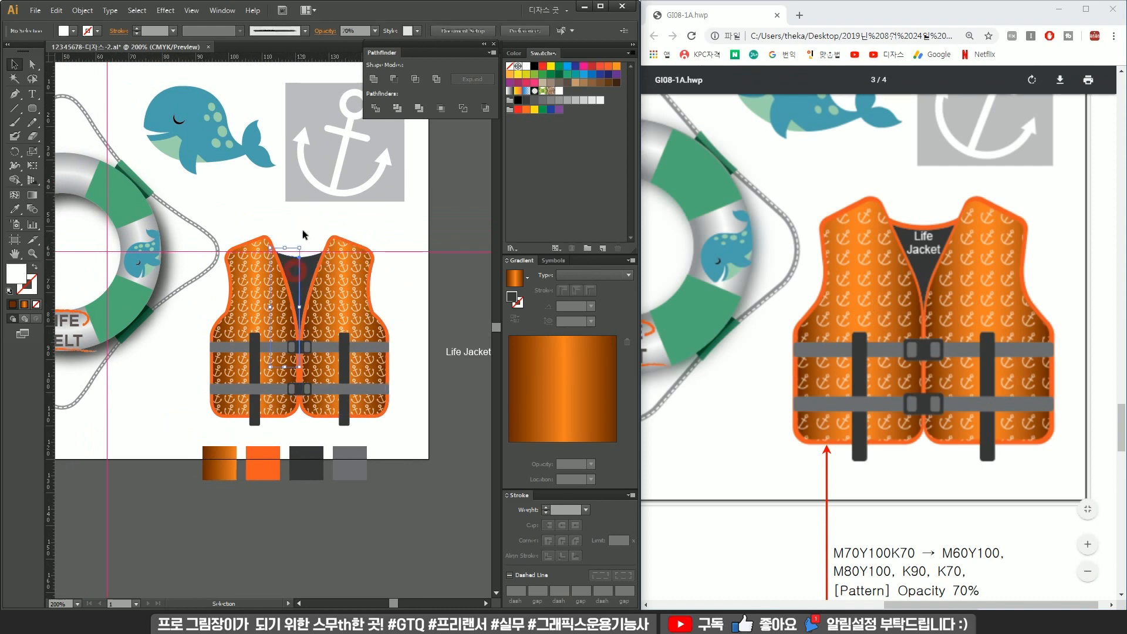
click(298, 275)
scroll(311, 291, up, 3)
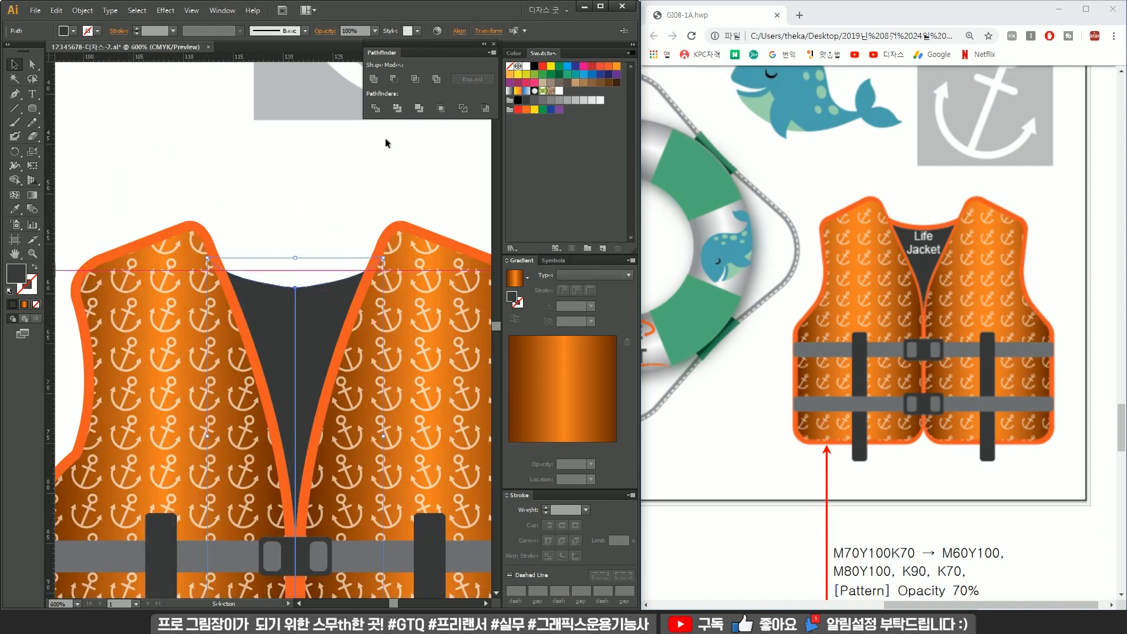
click(374, 78)
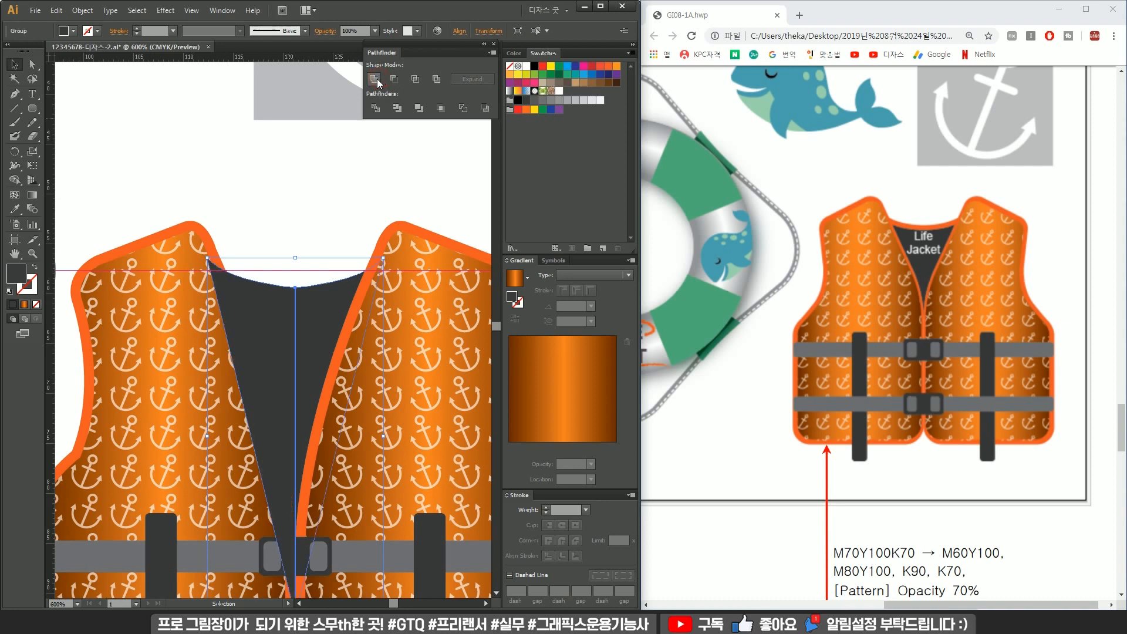
Undo the neck unite and the mirrored half's move.
scroll(333, 214, down, 1)
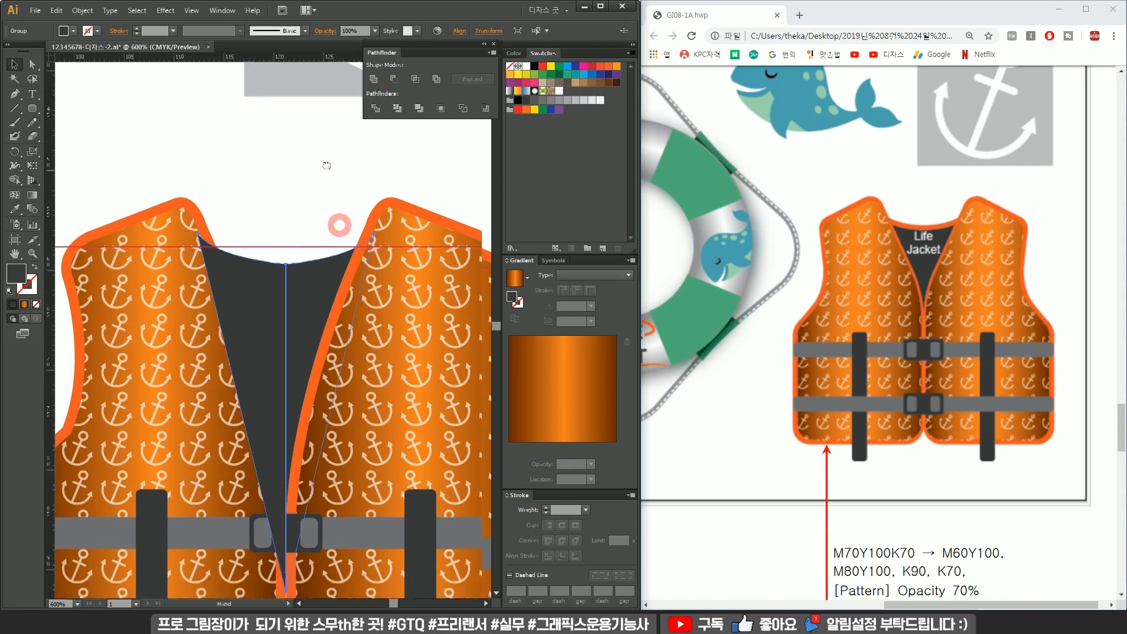
key(ctrl+z)
scroll(325, 220, down, 1)
drag(327, 219, 277, 222)
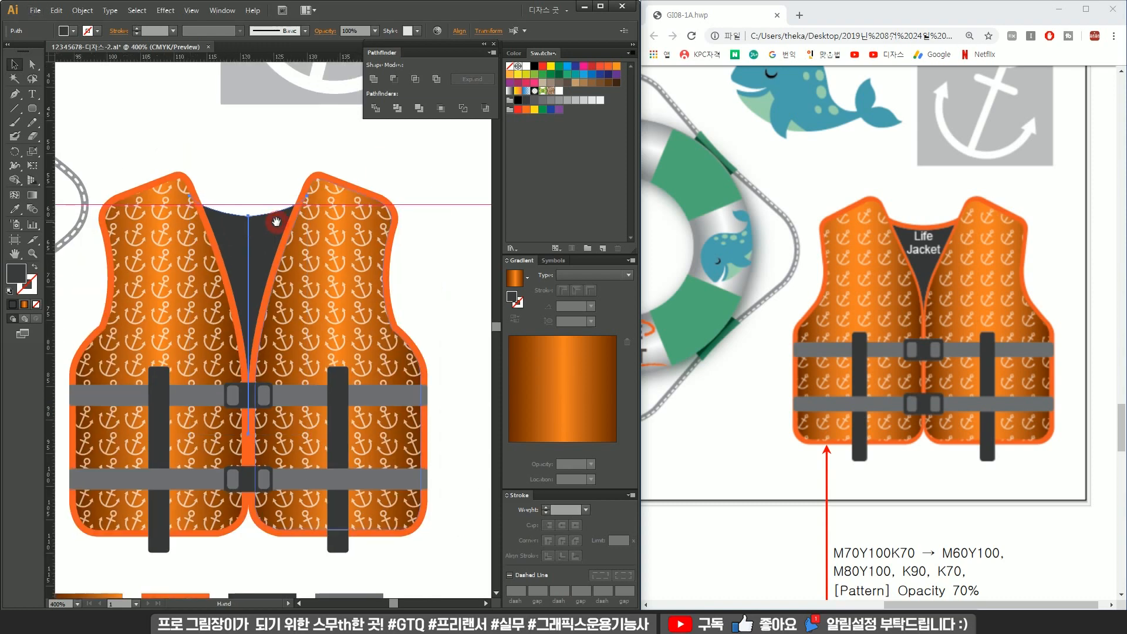
key(ctrl+z)
Move the mirrored half against the original half to form the full vest.
drag(463, 198, 272, 536)
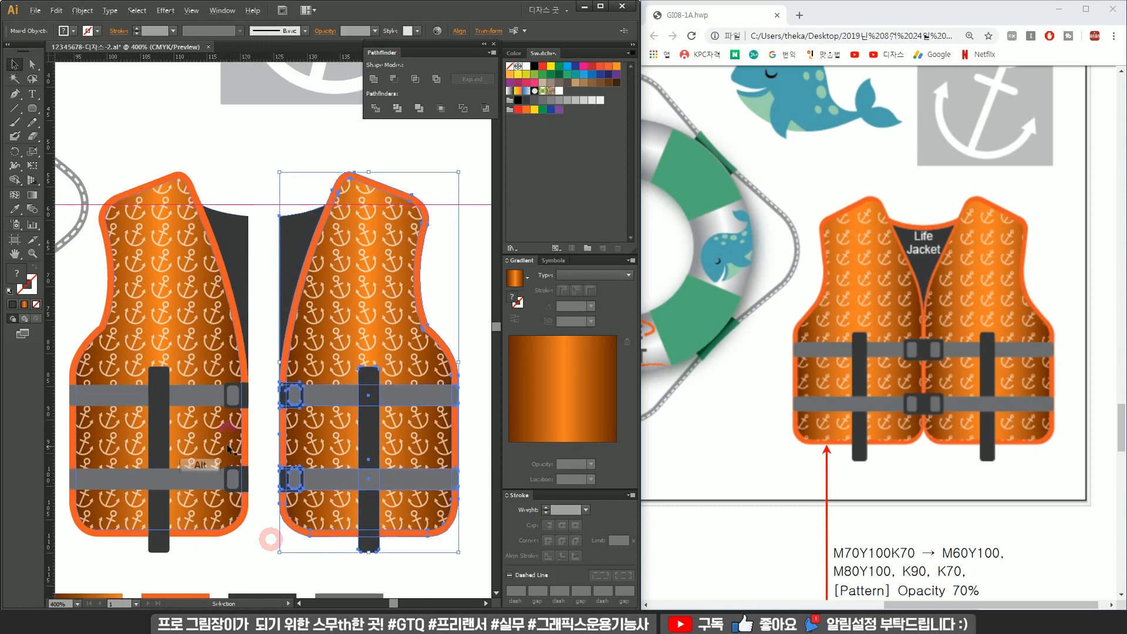
scroll(243, 440, up, 4)
drag(406, 403, 284, 395)
scroll(286, 397, down, 3)
scroll(286, 397, down, 3)
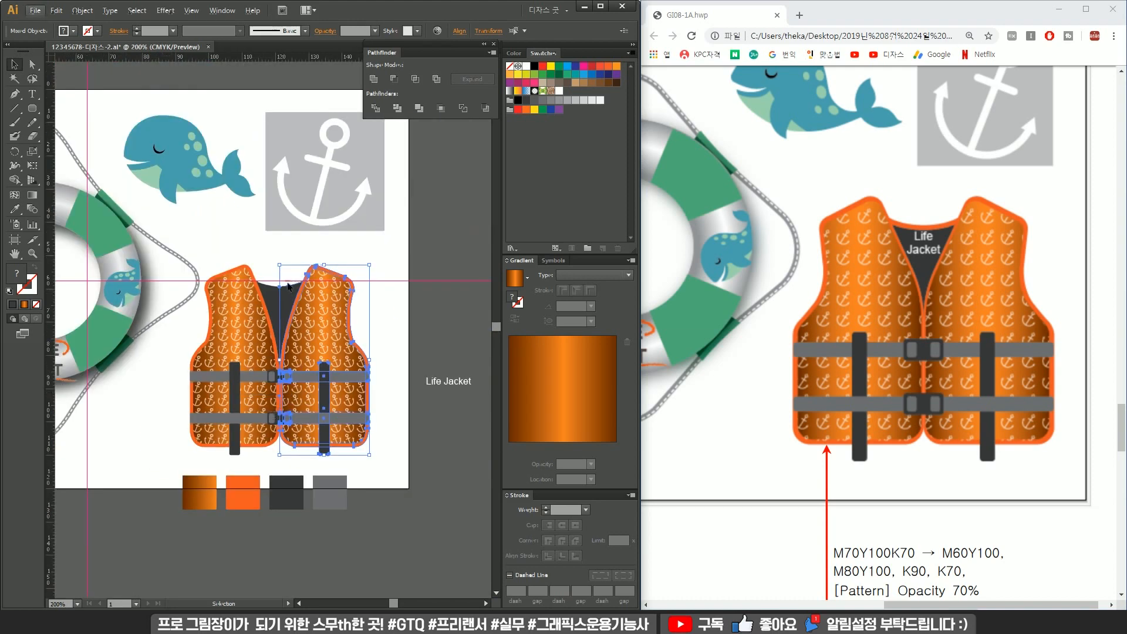
Unite the two dark neck shapes and send the merged shape to the back.
click(281, 290)
click(374, 79)
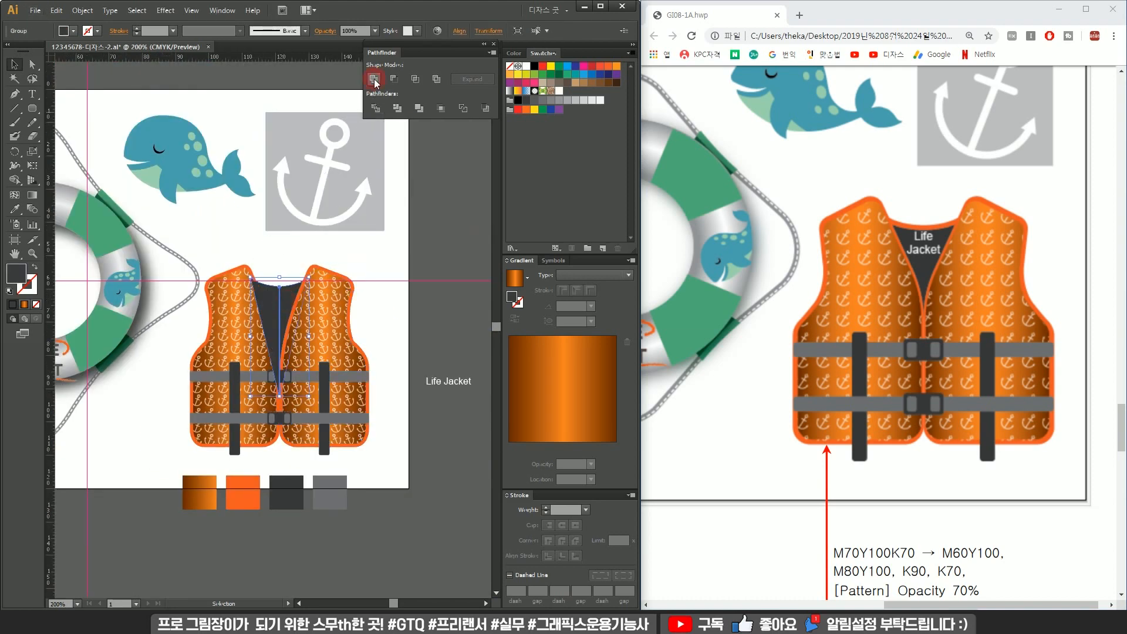
key(ctrl+shift+[)
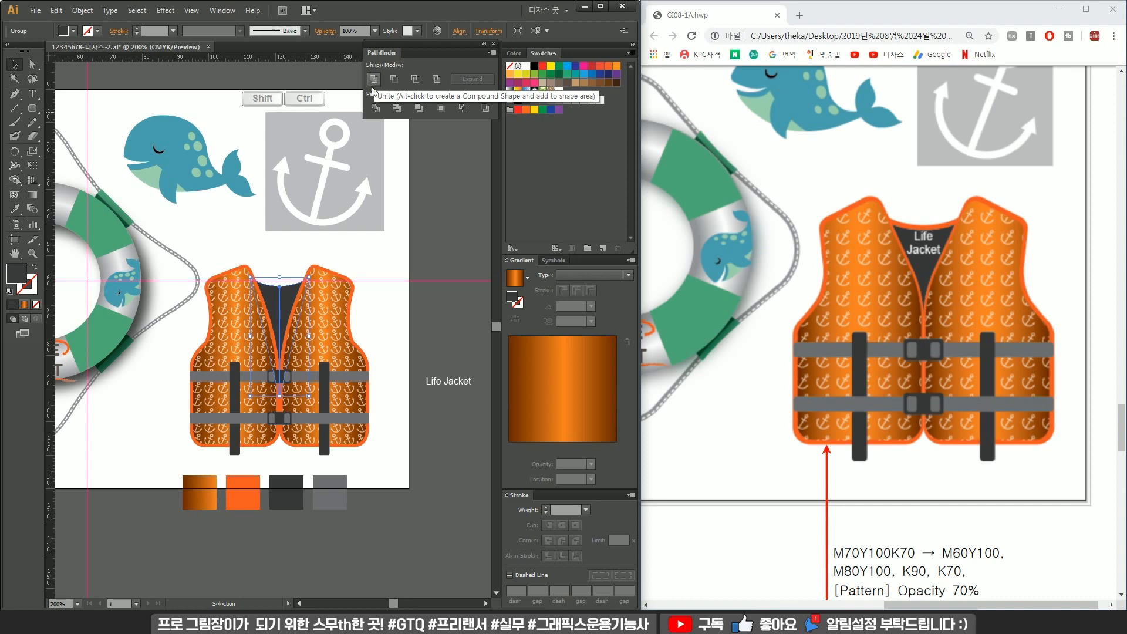
scroll(266, 304, up, 5)
click(336, 209)
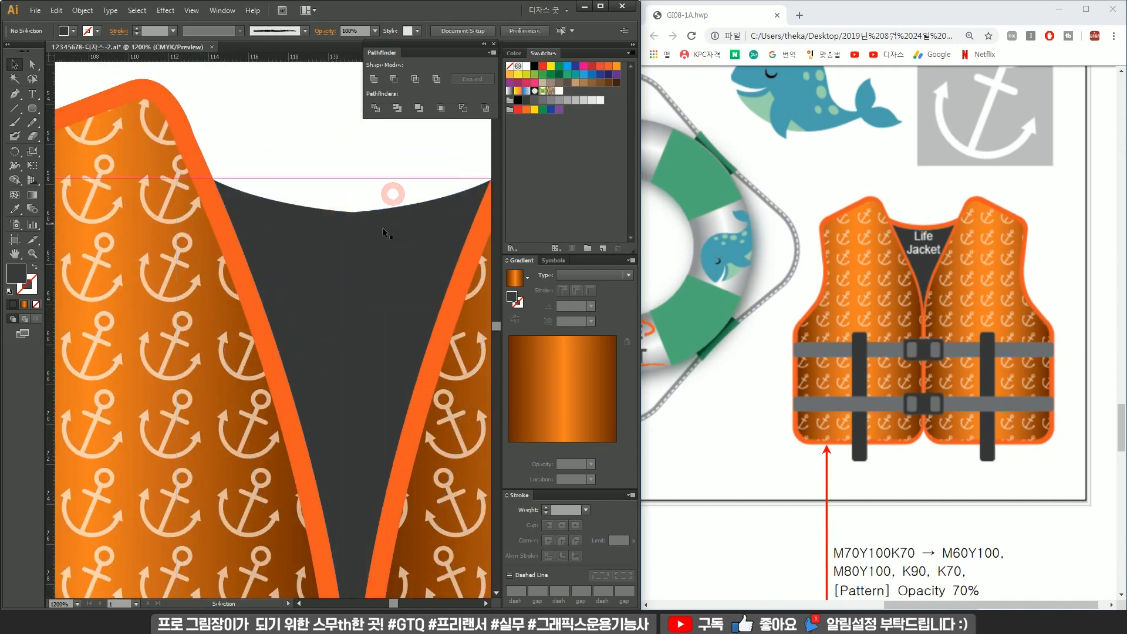
Draw a back-neck panel with the Pen tool inside the vest's collar and fill it with the vest's orange.
scroll(363, 228, down, 2)
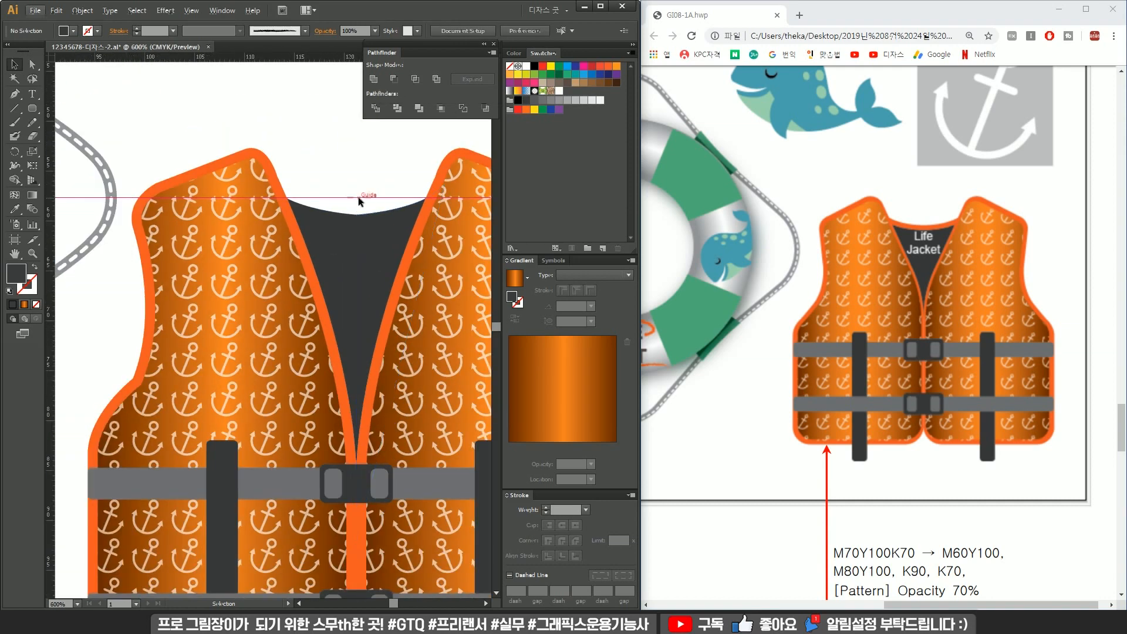
key(p)
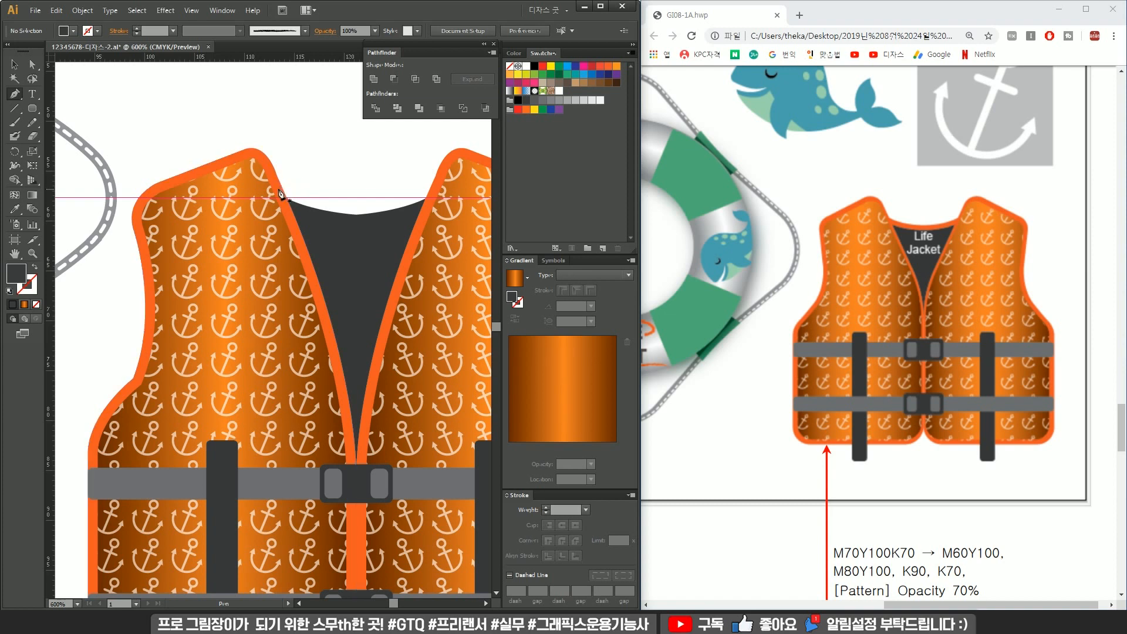
click(281, 191)
shift+click(438, 190)
drag(435, 187, 413, 153)
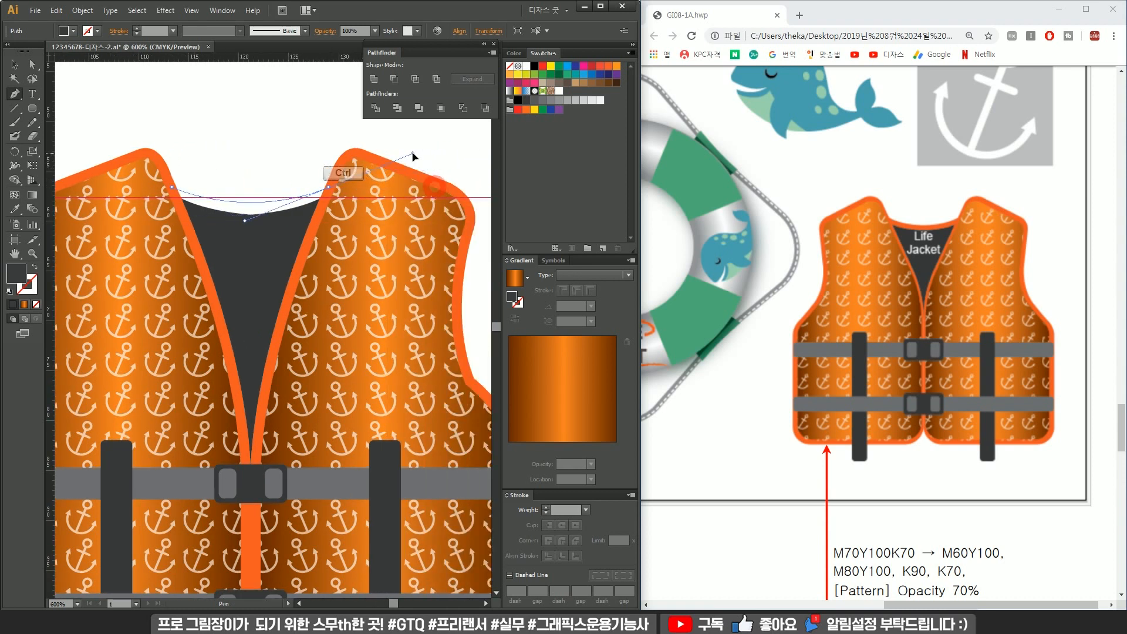
click(379, 338)
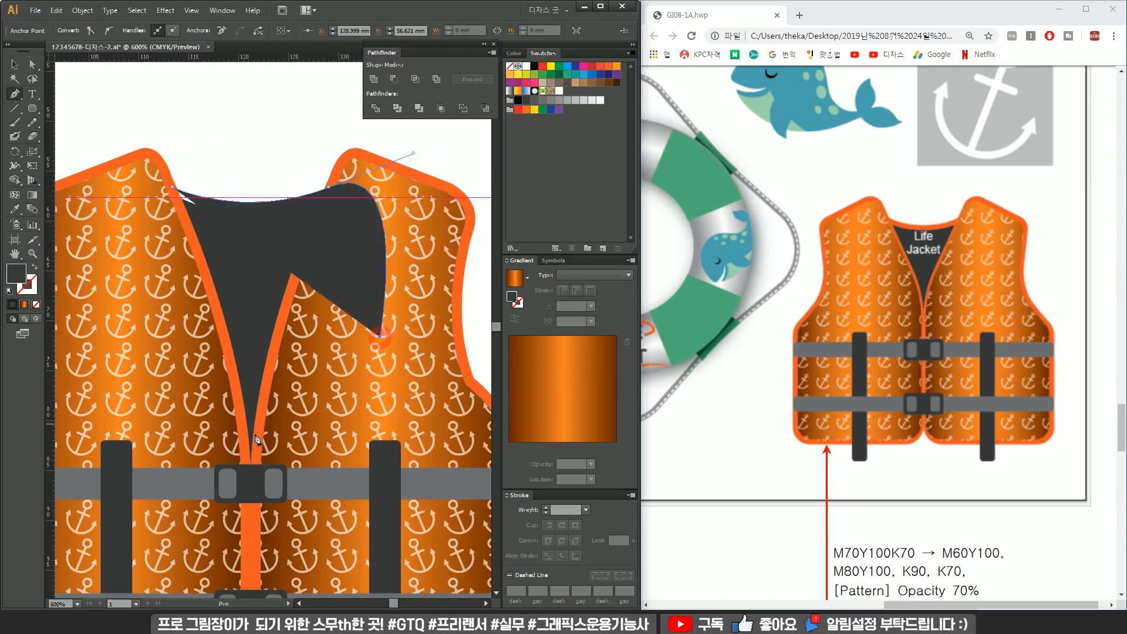
click(253, 434)
click(185, 388)
click(185, 236)
click(154, 214)
click(171, 186)
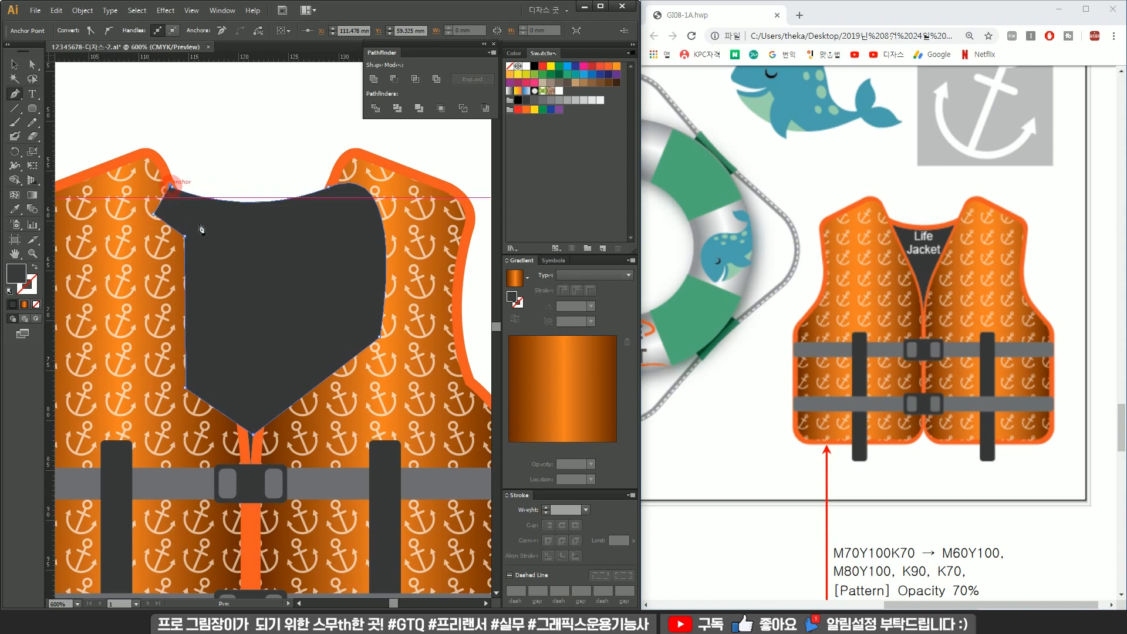
key(i)
click(397, 165)
key(v)
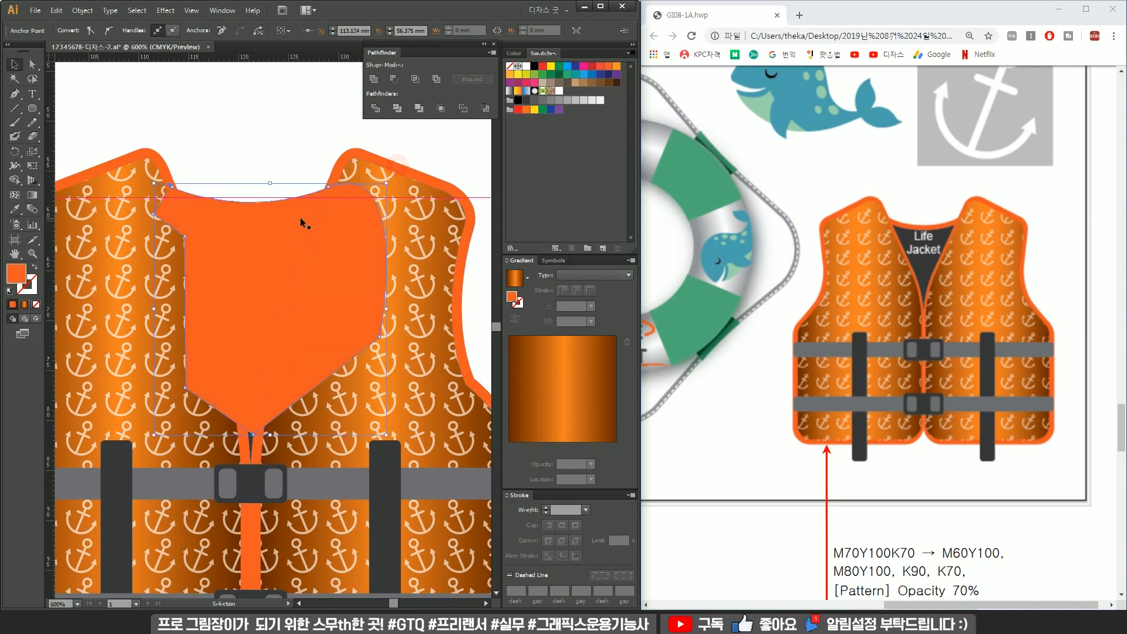
Send the orange back-neck panel behind the other vest shapes.
right_click(302, 220)
mouse_move(352, 385)
click(464, 425)
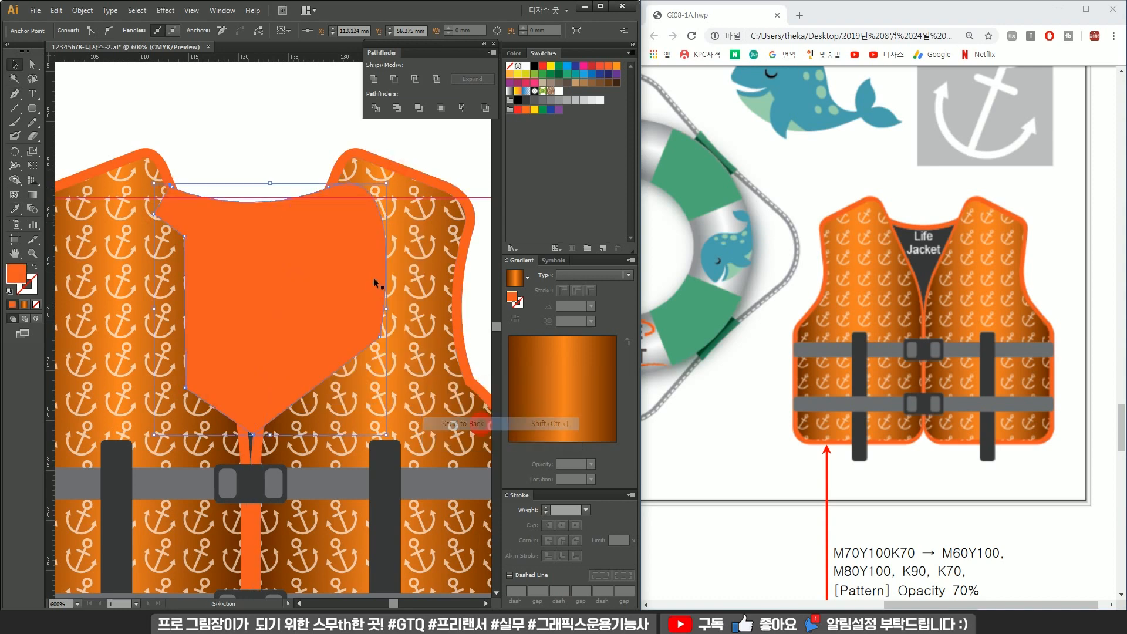
alt+click(299, 162)
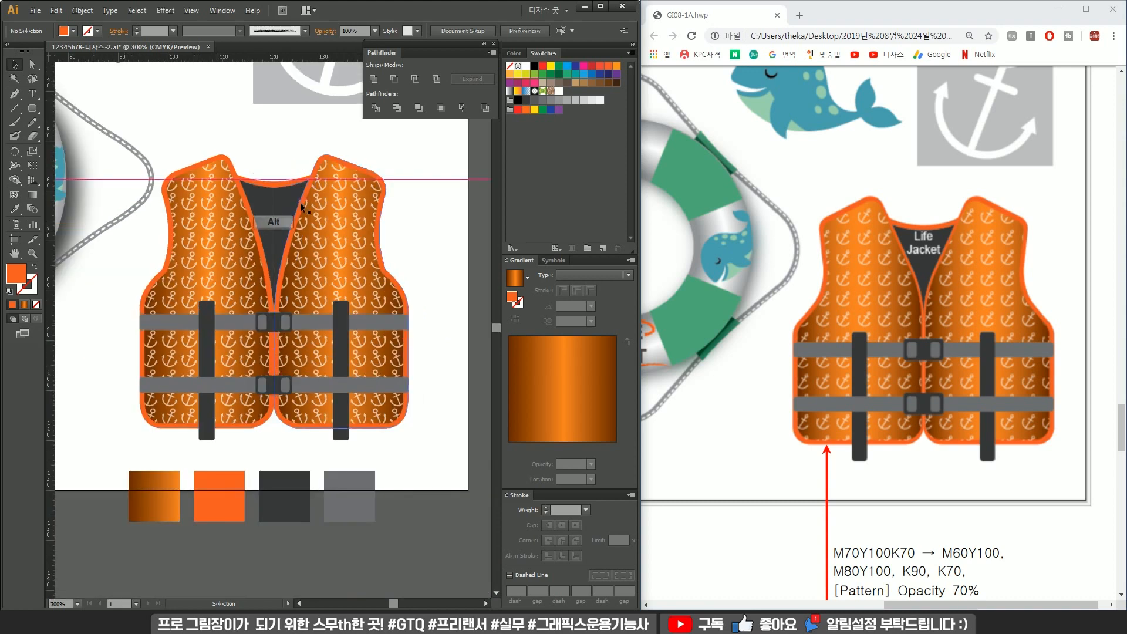
Reflect only the anchor pattern of the right vest half vertically, leaving the shape itself untransformed.
click(347, 241)
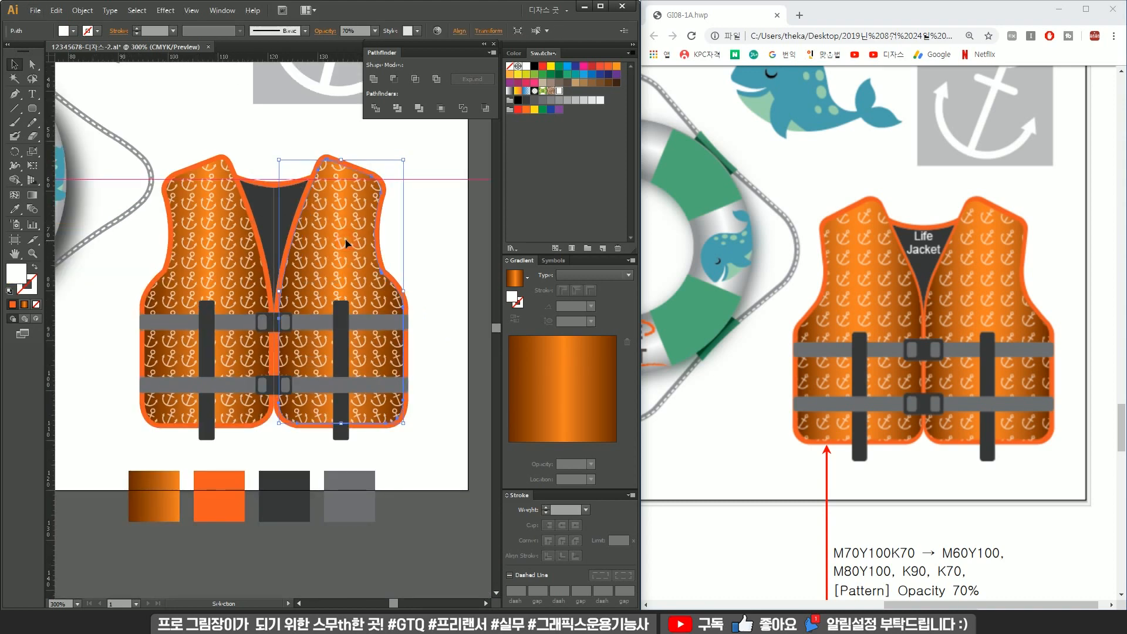
drag(176, 126, 253, 436)
click(436, 218)
click(351, 226)
right_click(351, 225)
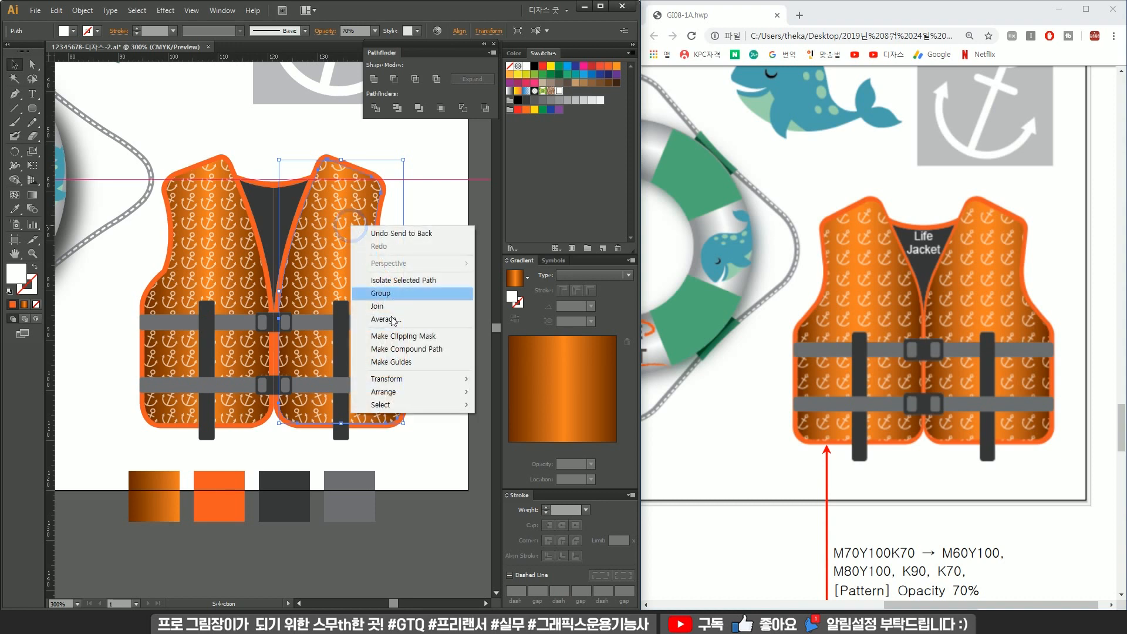
click(440, 380)
click(530, 422)
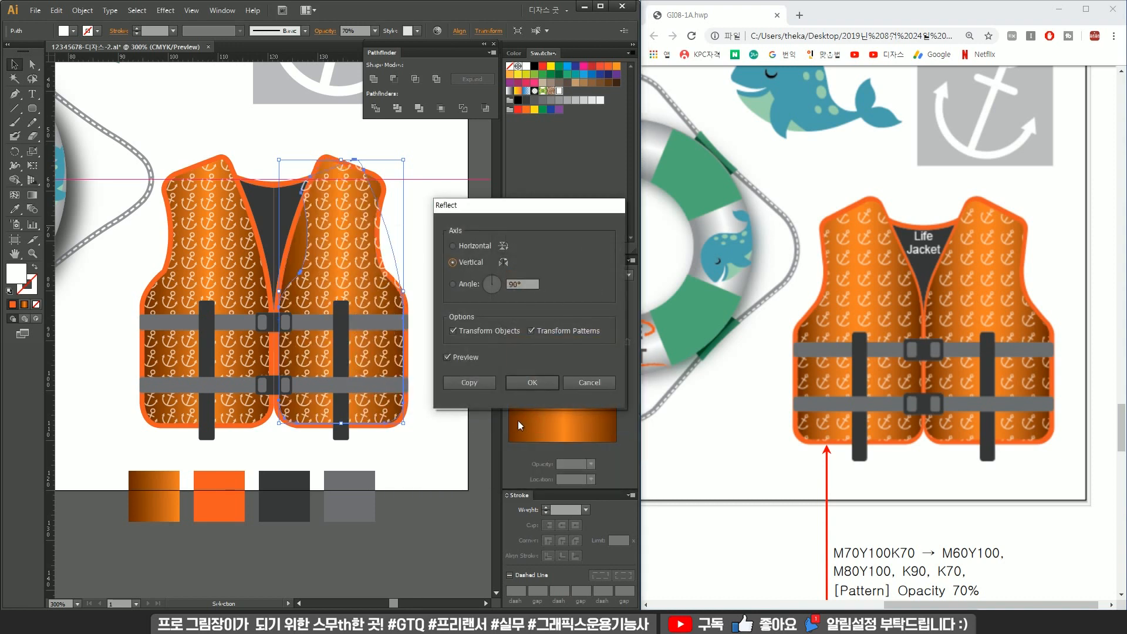
click(495, 333)
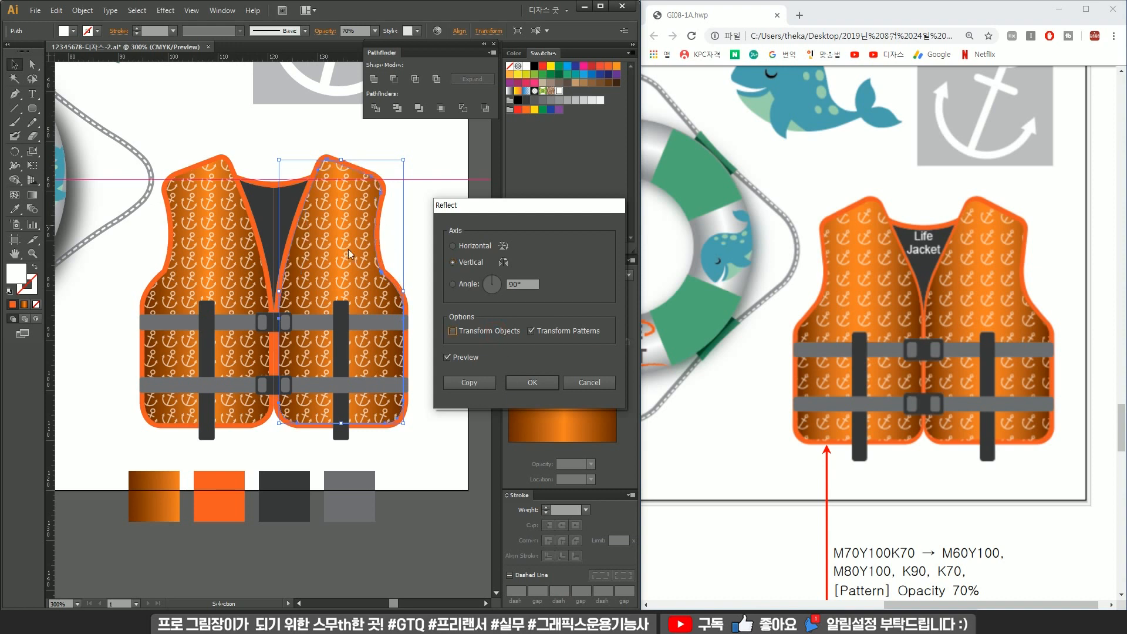
click(468, 263)
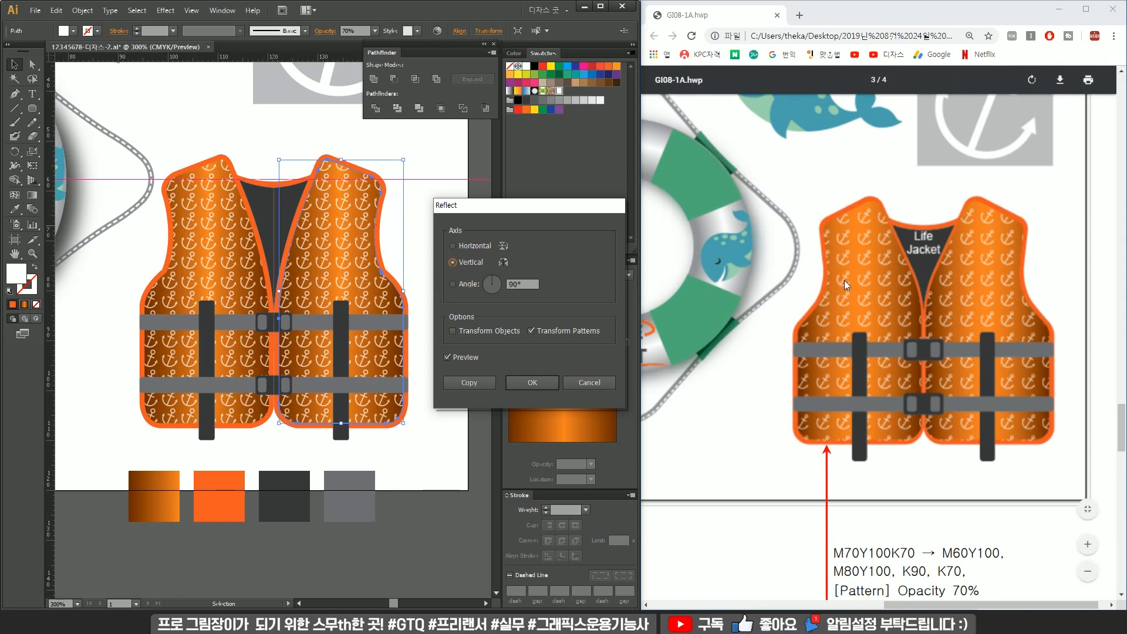
click(533, 383)
click(429, 217)
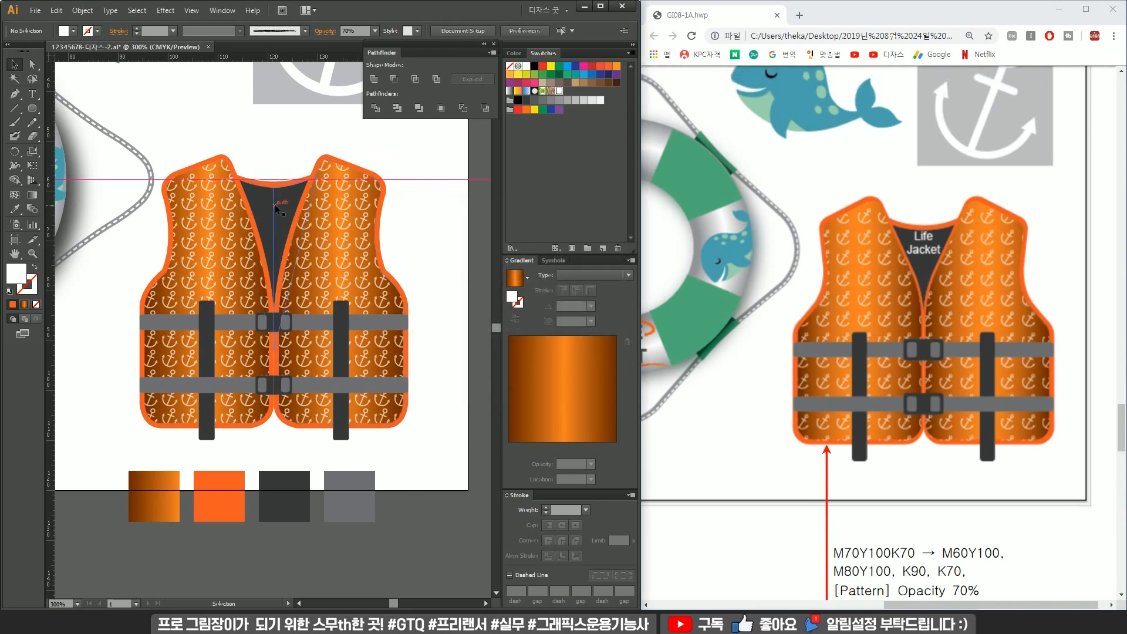
Break the Life Jacket text into two lines and place it on the vest's dark neck area.
scroll(268, 206, up, 3)
scroll(297, 194, up, 4)
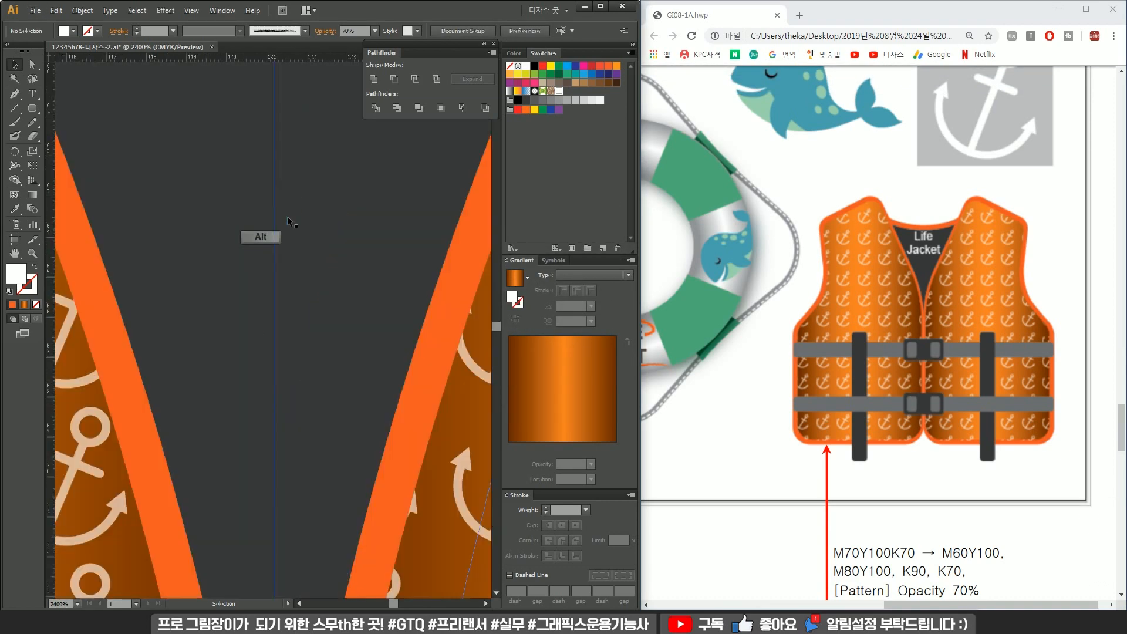
scroll(311, 176, down, 6)
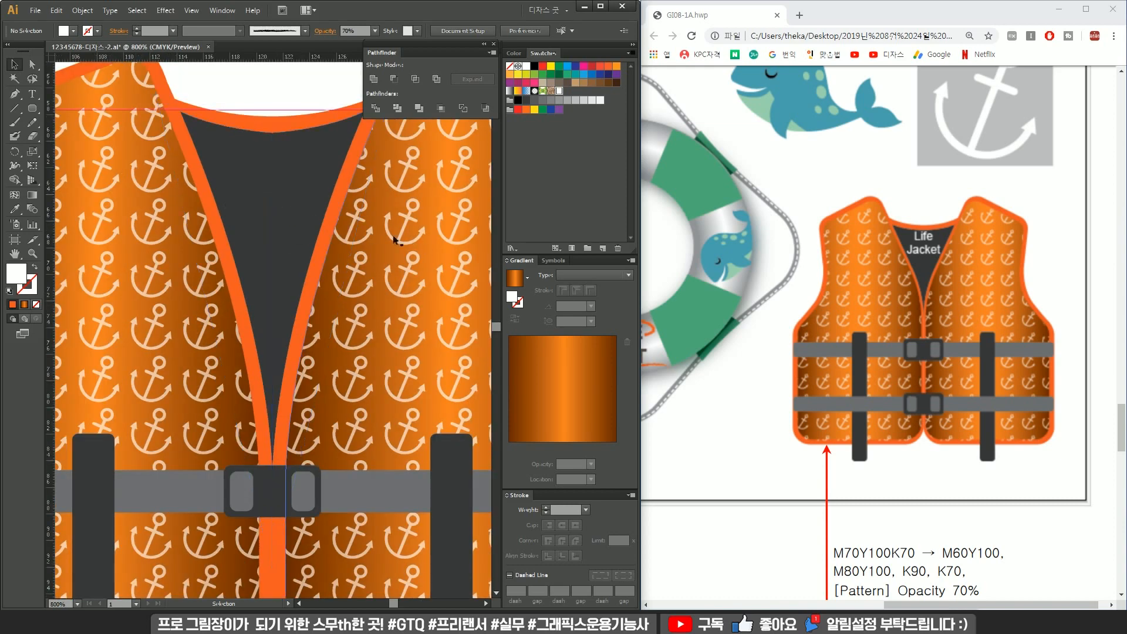
scroll(328, 176, down, 2)
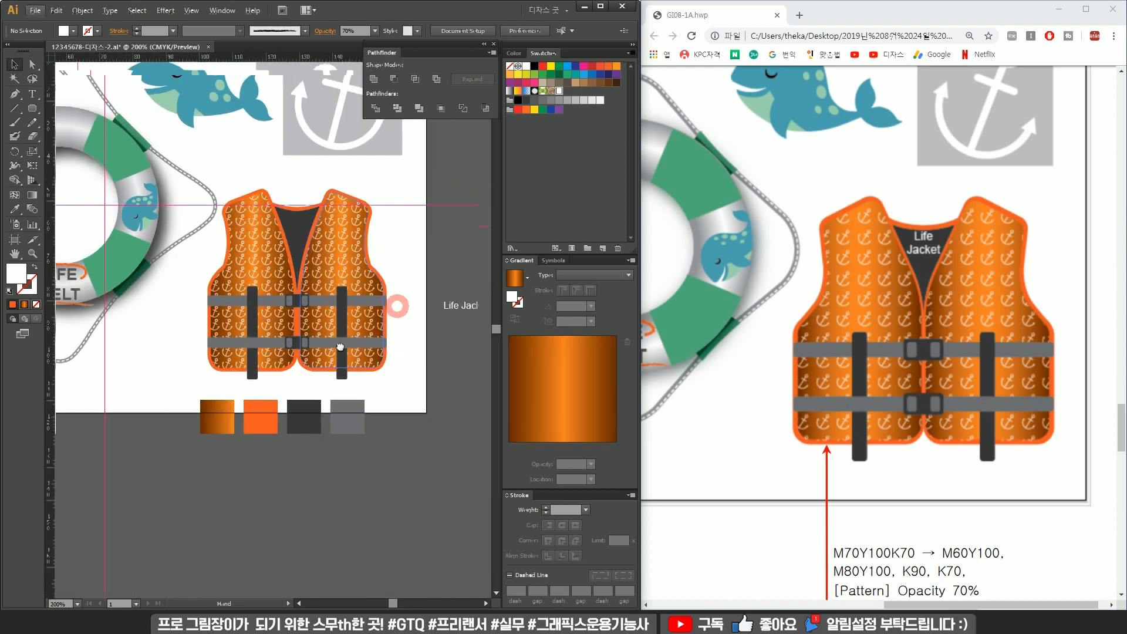
double_click(439, 336)
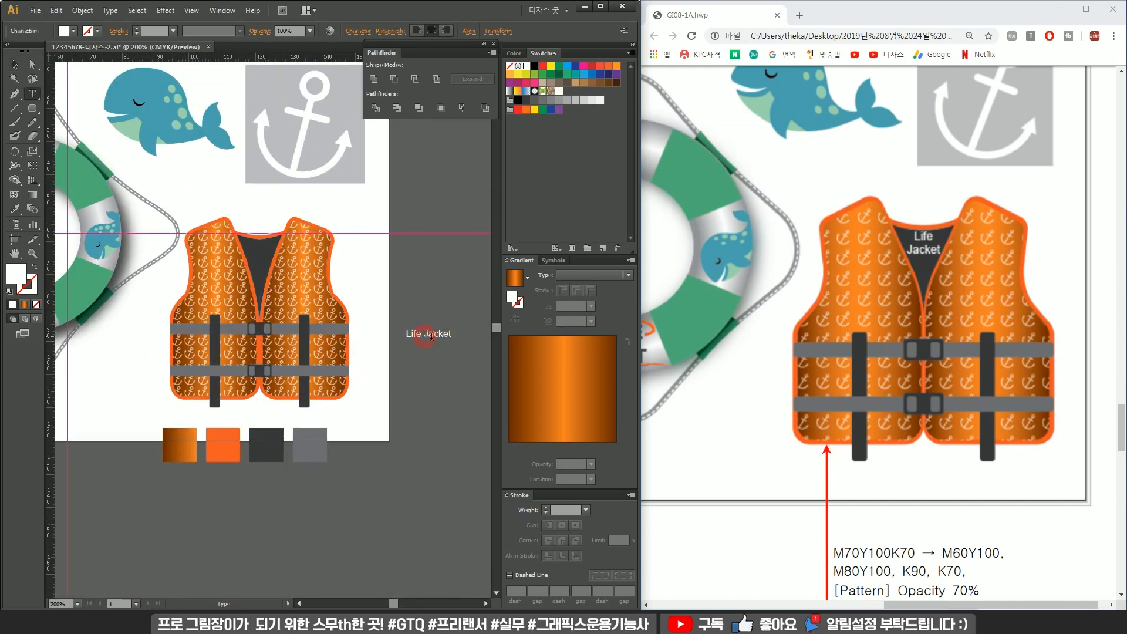
key(Return)
click(15, 64)
click(15, 64)
click(432, 338)
drag(433, 339, 265, 251)
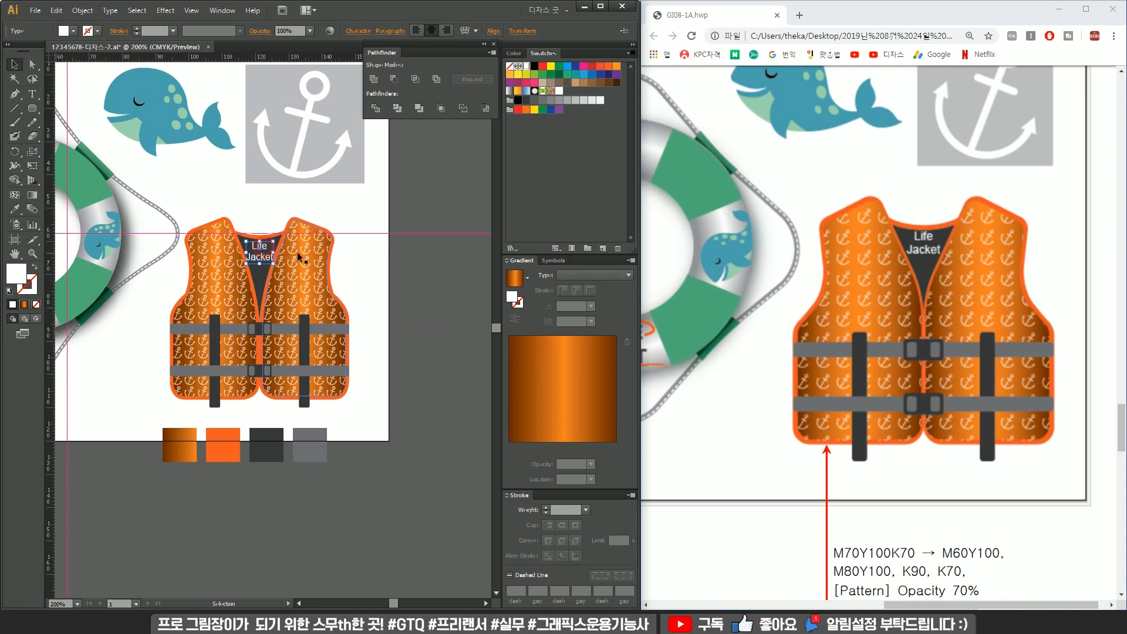
scroll(281, 250, up, 2)
click(259, 167)
shift+click(224, 233)
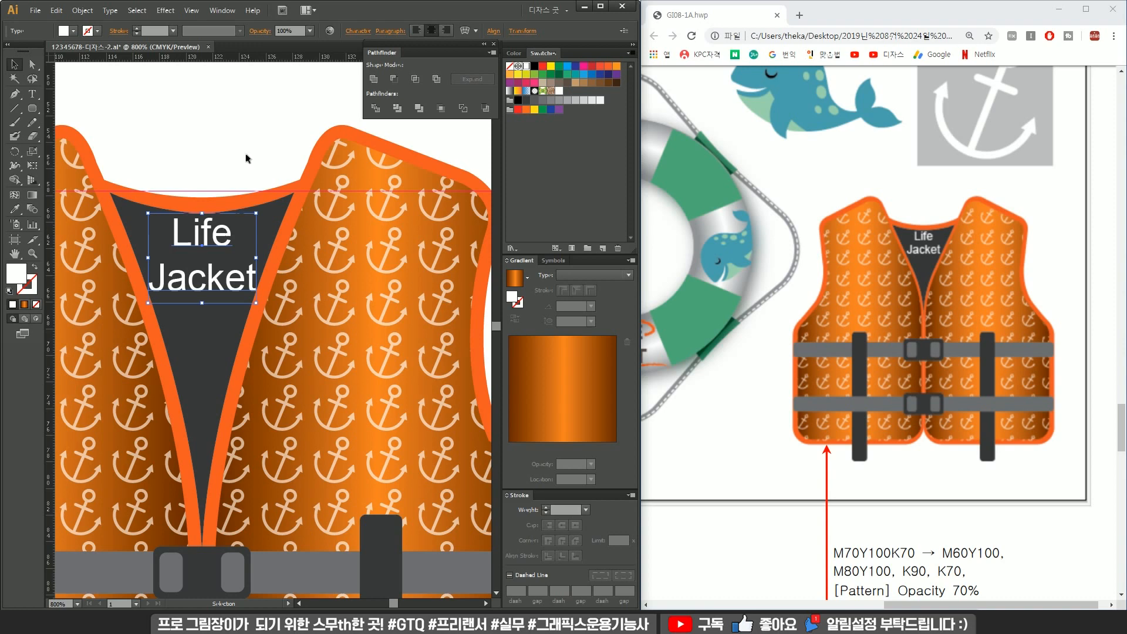
click(217, 147)
Delete the leftover color sample squares and stray objects outside the artboard.
scroll(235, 246, down, 4)
drag(317, 329, 343, 376)
drag(408, 182, 449, 258)
key(Delete)
drag(359, 372, 270, 311)
key(Delete)
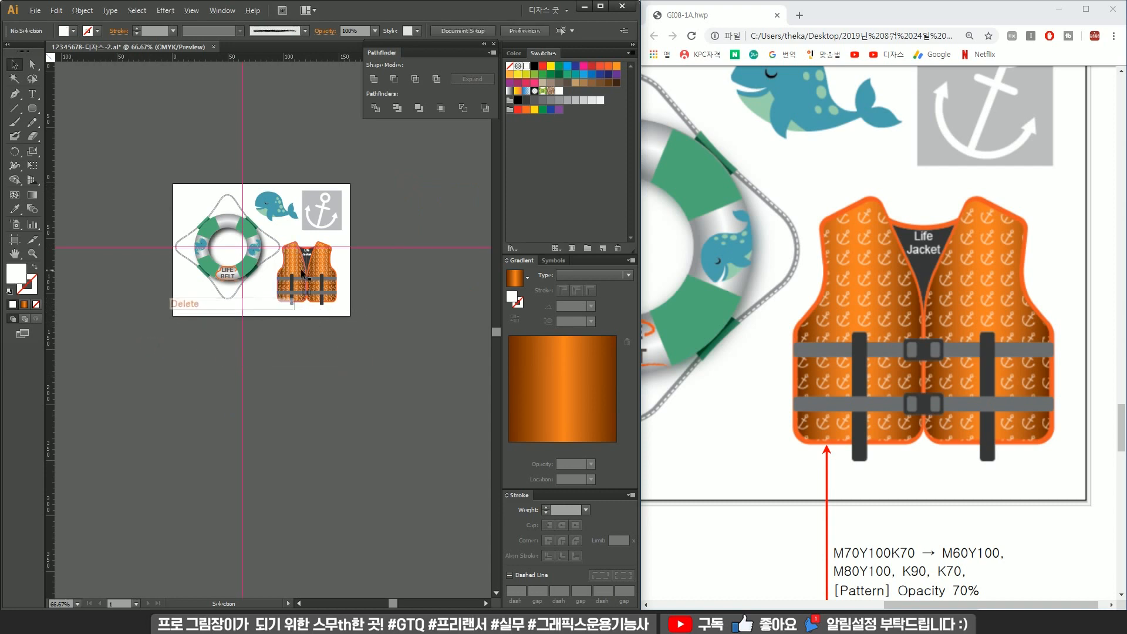
Select all parts of the life jacket and group them.
scroll(303, 274, up, 2)
drag(395, 355, 263, 197)
key(ctrl+g)
drag(362, 286, 371, 294)
scroll(419, 269, down, 1)
drag(422, 236, 399, 369)
click(707, 334)
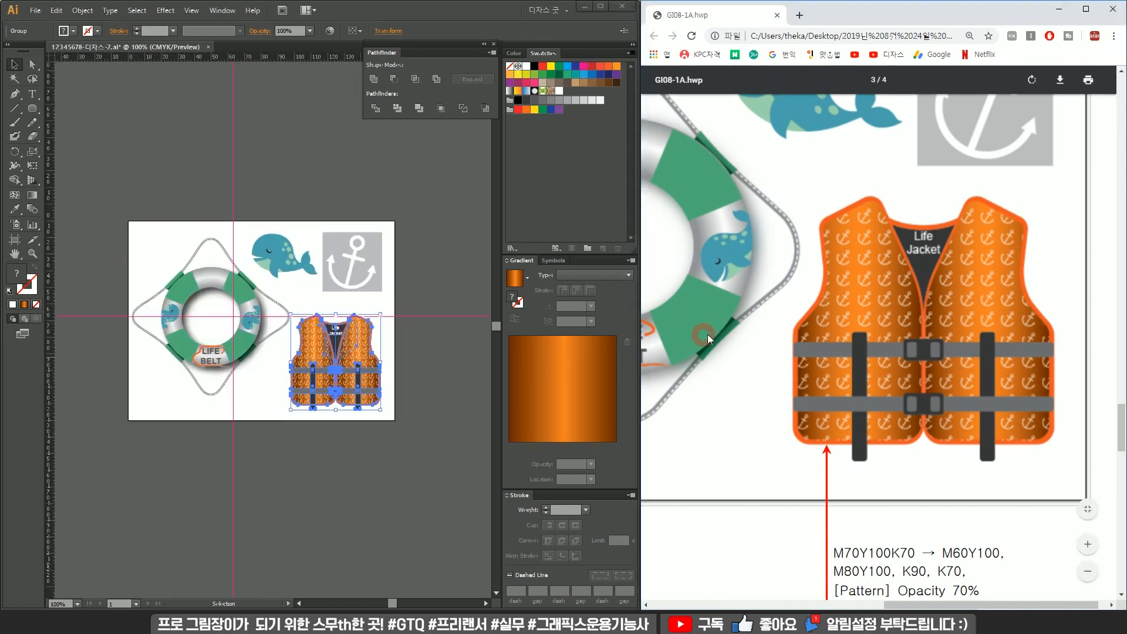
Compare with the reference layout and nudge the life ring group and the whale into position.
scroll(706, 334, down, 3)
scroll(711, 335, up, 3)
scroll(710, 334, down, 5)
scroll(711, 335, up, 4)
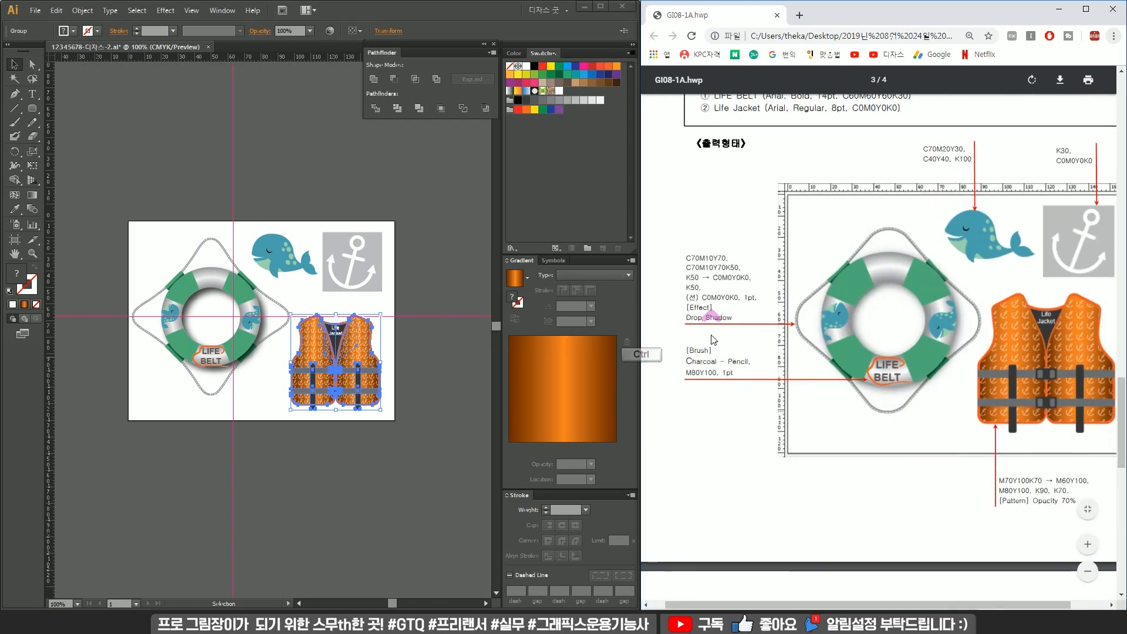
drag(845, 603, 924, 603)
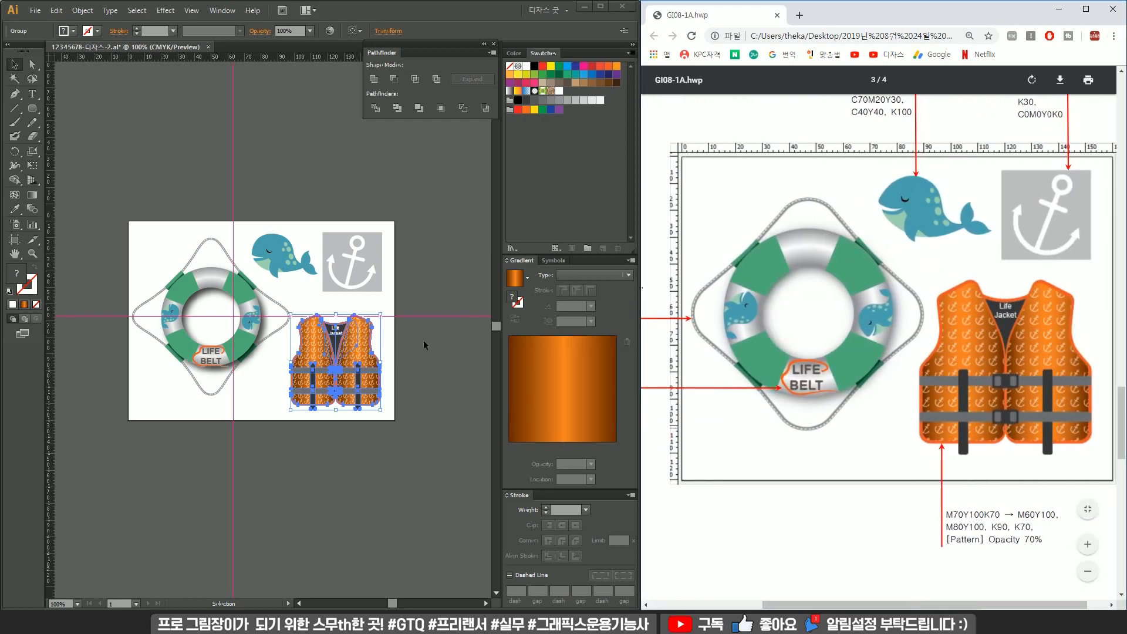
click(245, 305)
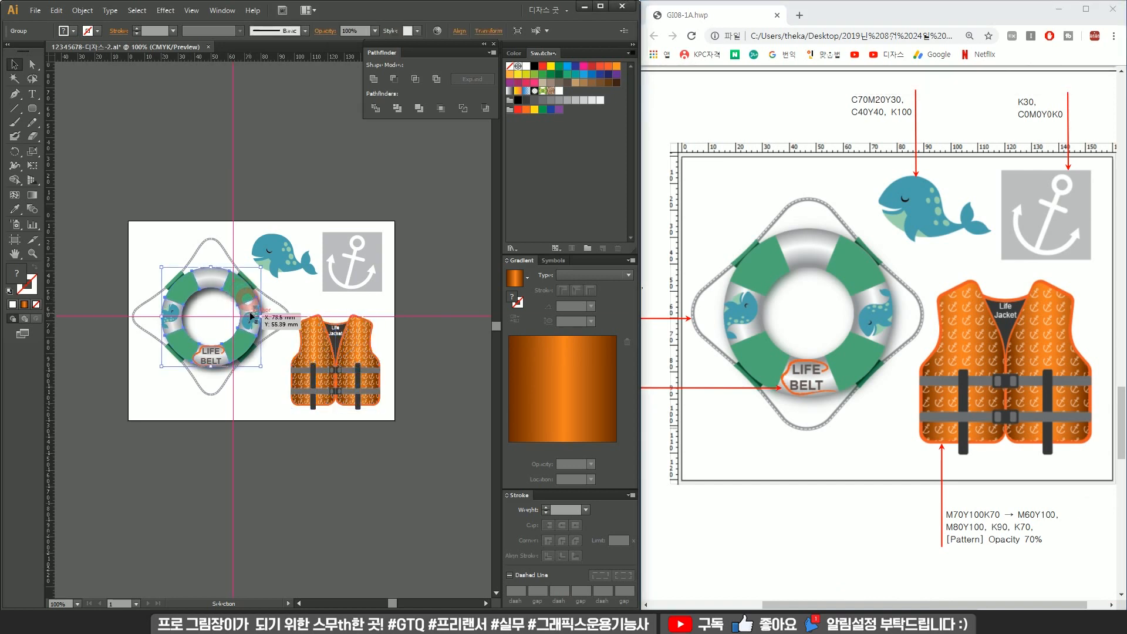
drag(135, 248, 244, 386)
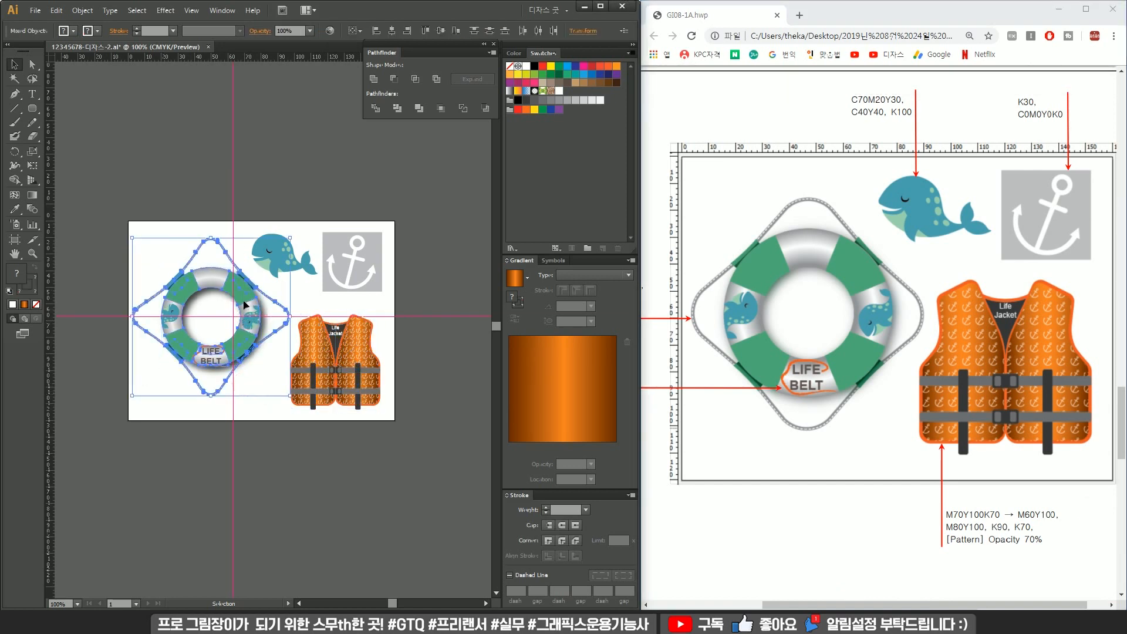
drag(247, 299, 247, 306)
drag(298, 271, 291, 270)
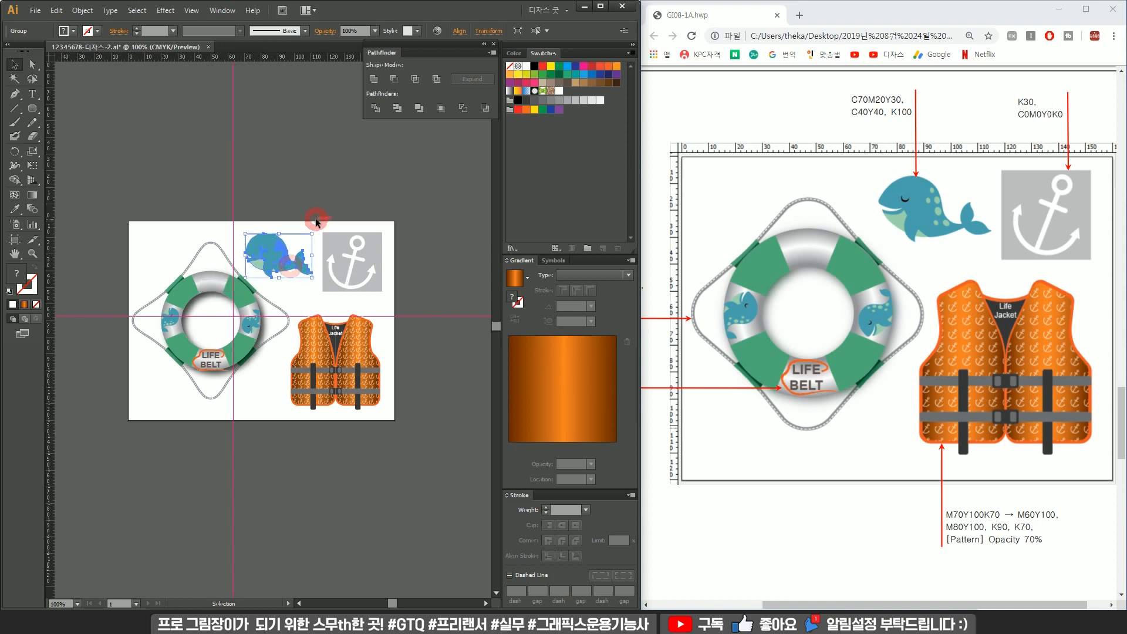
click(314, 226)
Move the grouped life jacket up and left, closer to the life ring.
drag(431, 323, 279, 427)
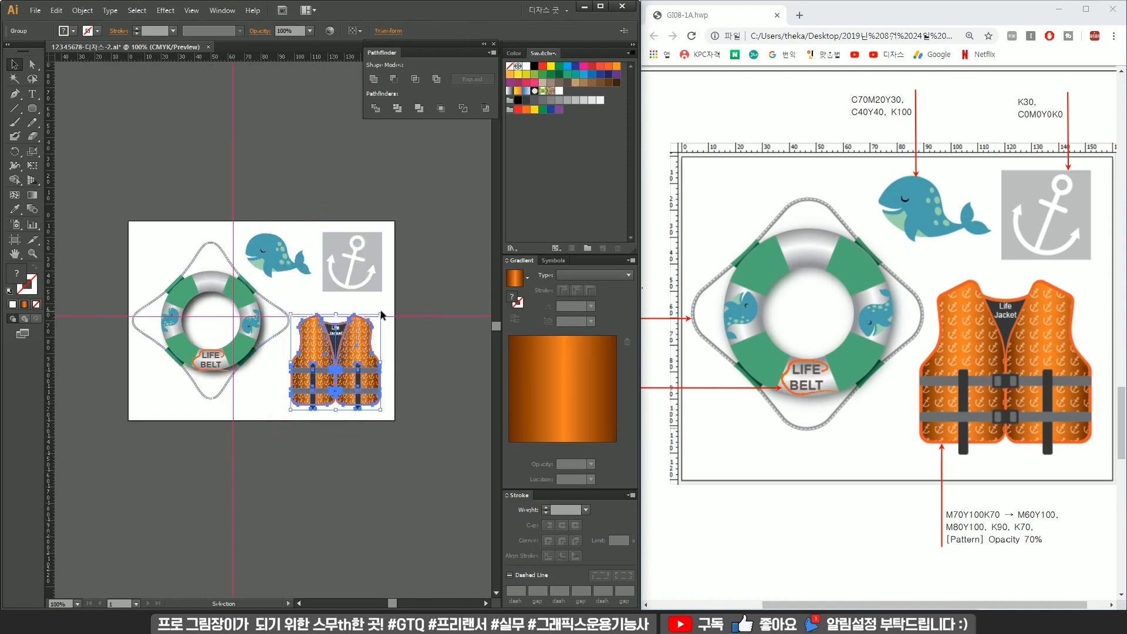
drag(379, 314, 282, 301)
click(407, 337)
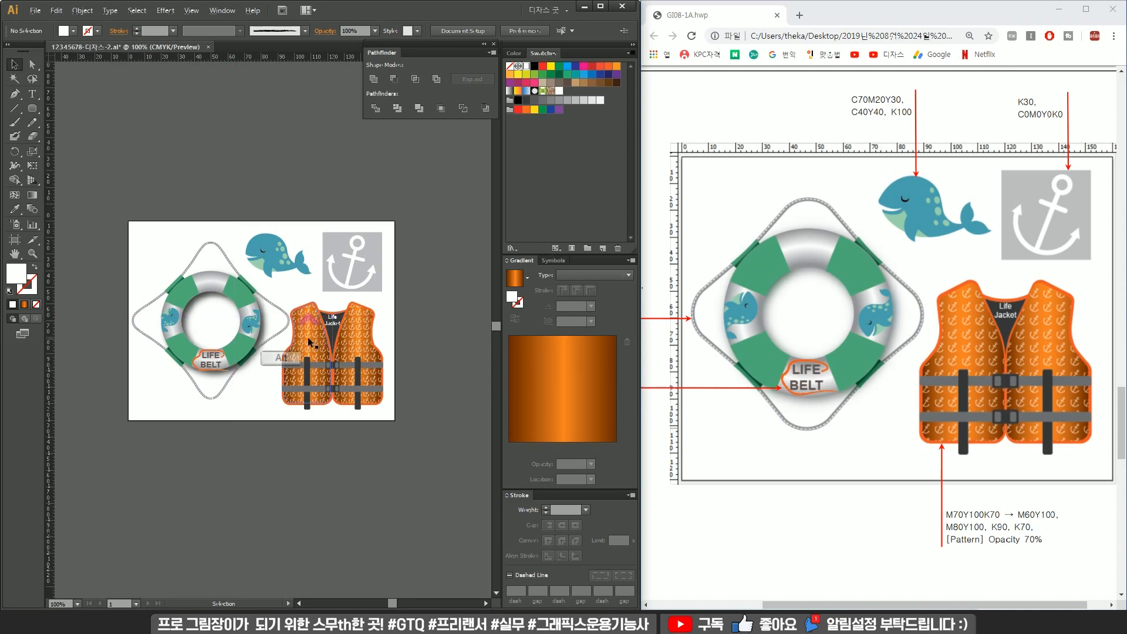
Save the finished document.
scroll(308, 337, up, 2)
scroll(308, 338, down, 1)
drag(308, 339, 354, 363)
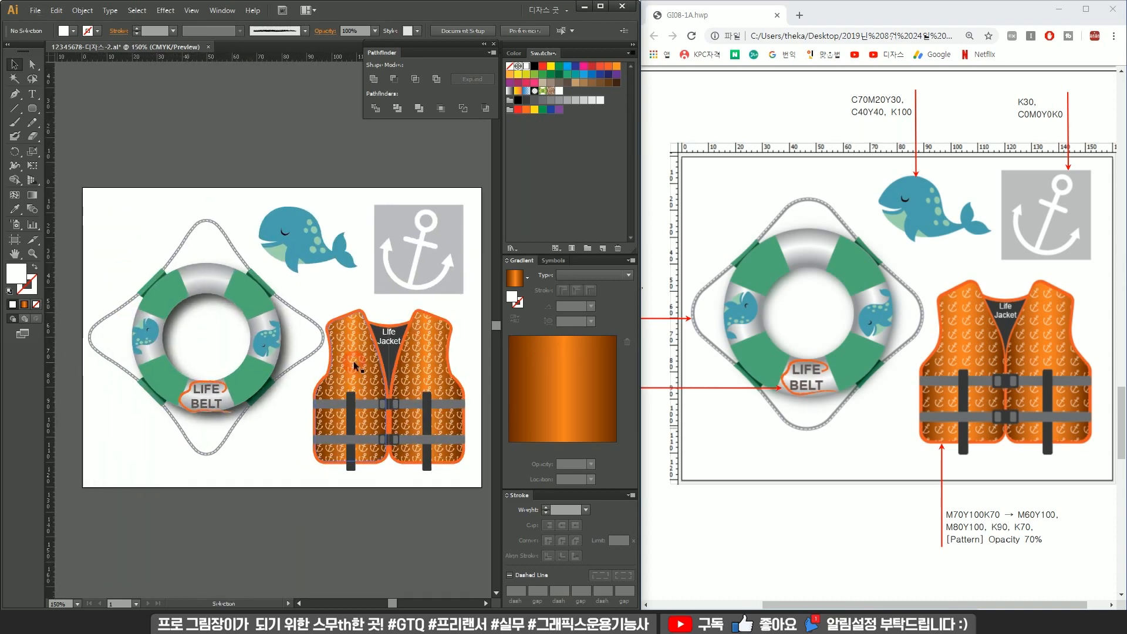
key(ctrl+s)
key(shift)
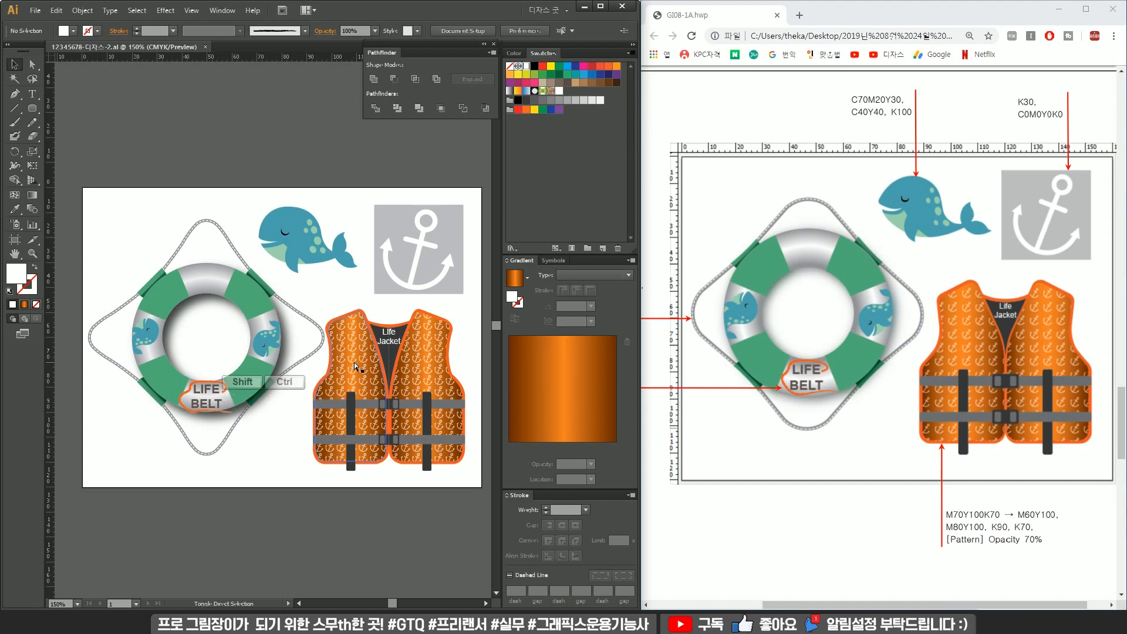
Save a copy of the file into the GTQ folder in Documents under the same file name.
key(ctrl+shift+s)
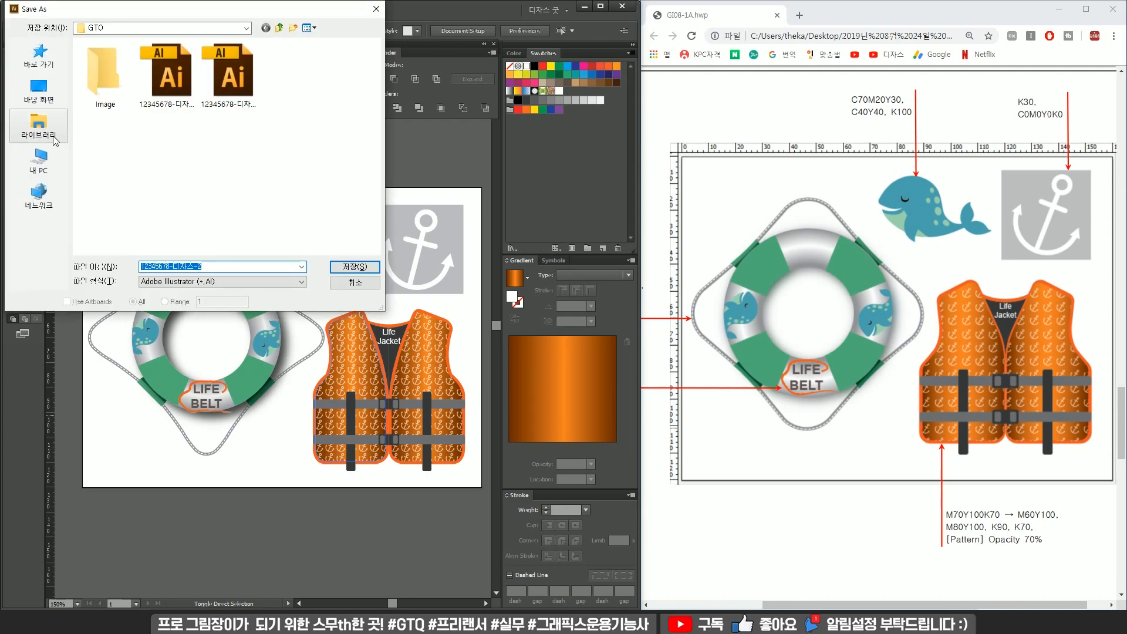
click(39, 124)
click(167, 63)
double_click(166, 61)
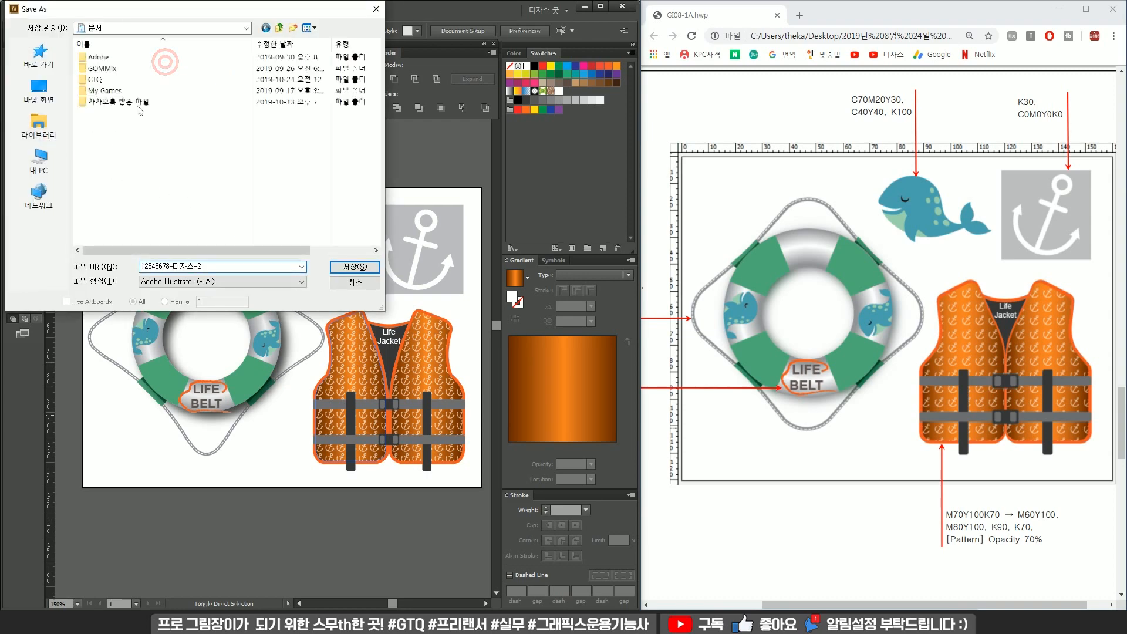
double_click(144, 80)
click(355, 266)
key(Return)
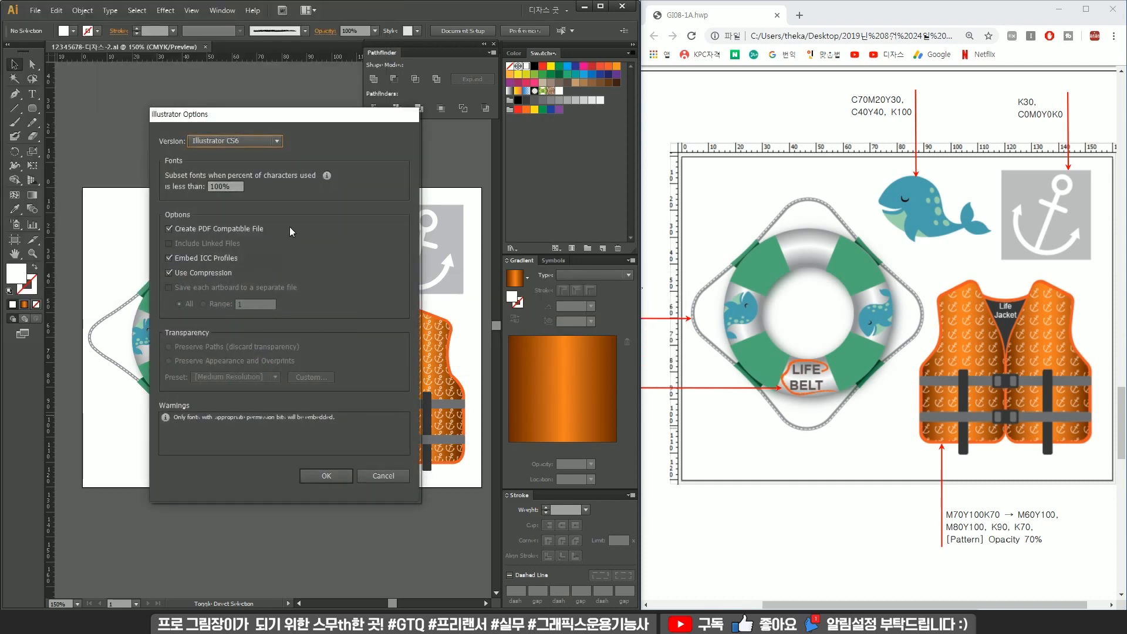
Set the Illustrator save version to Illustrator CS4 and confirm the options.
click(259, 144)
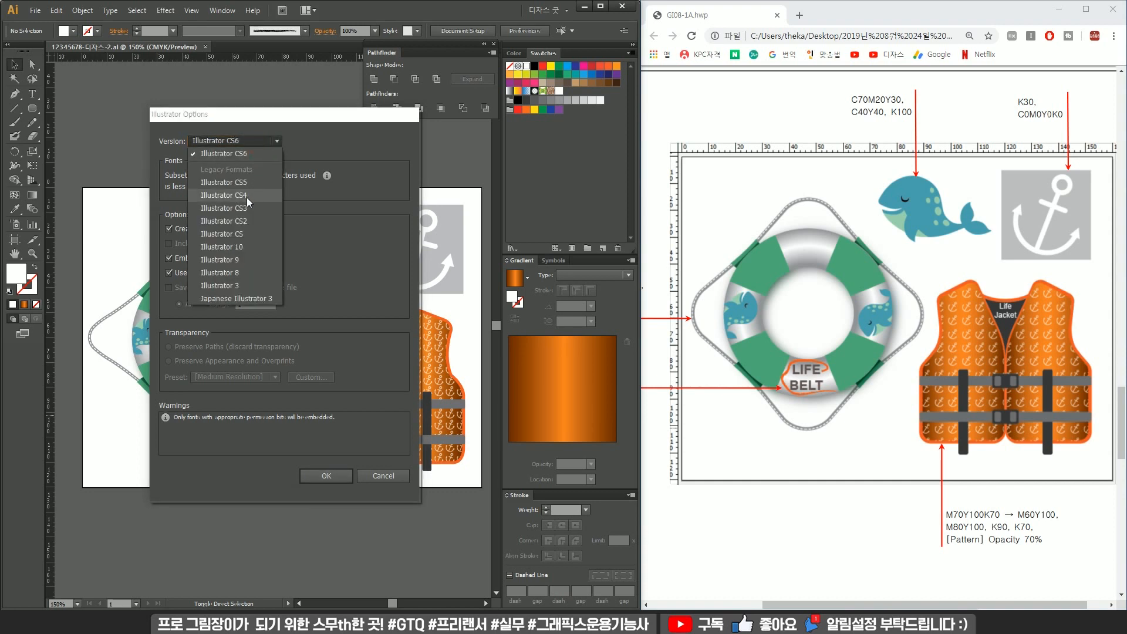
click(365, 196)
click(326, 476)
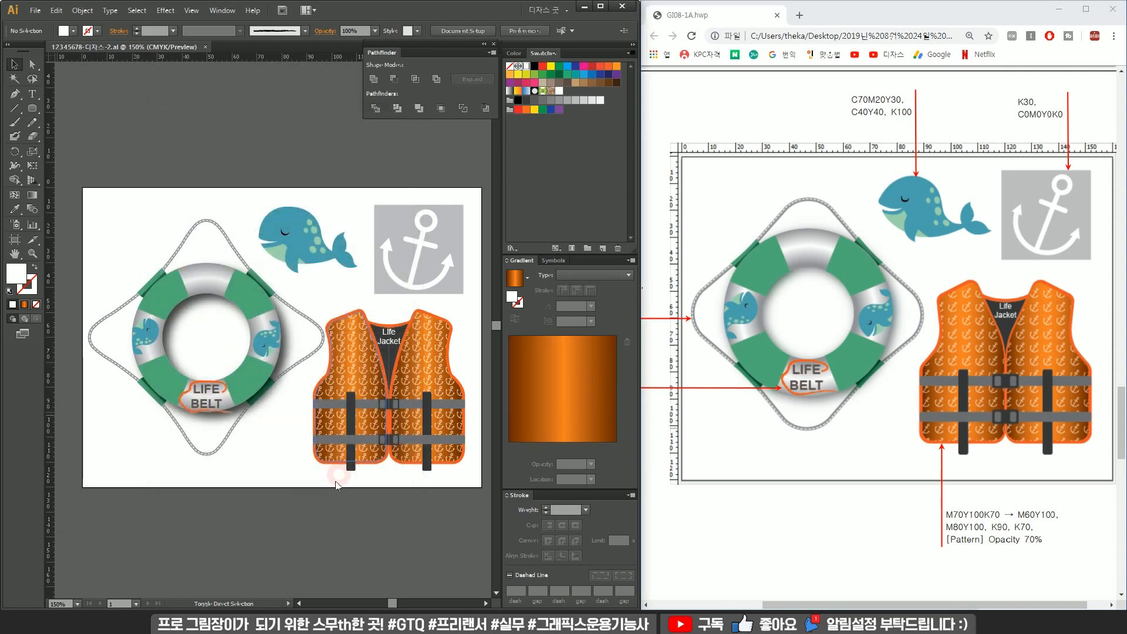